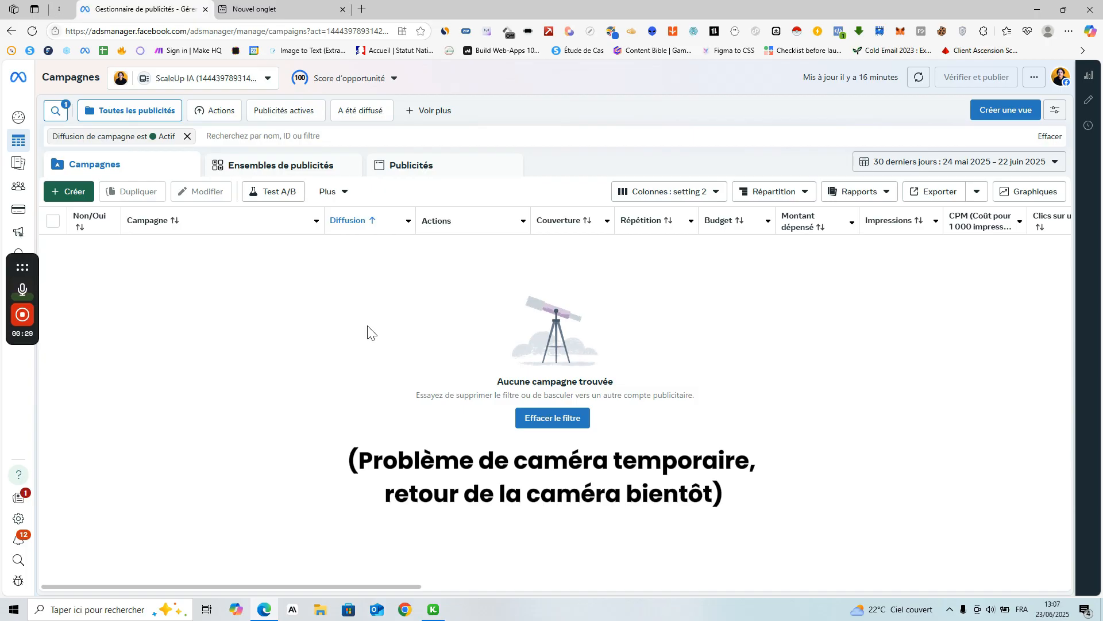
pyautogui.click(285, 111)
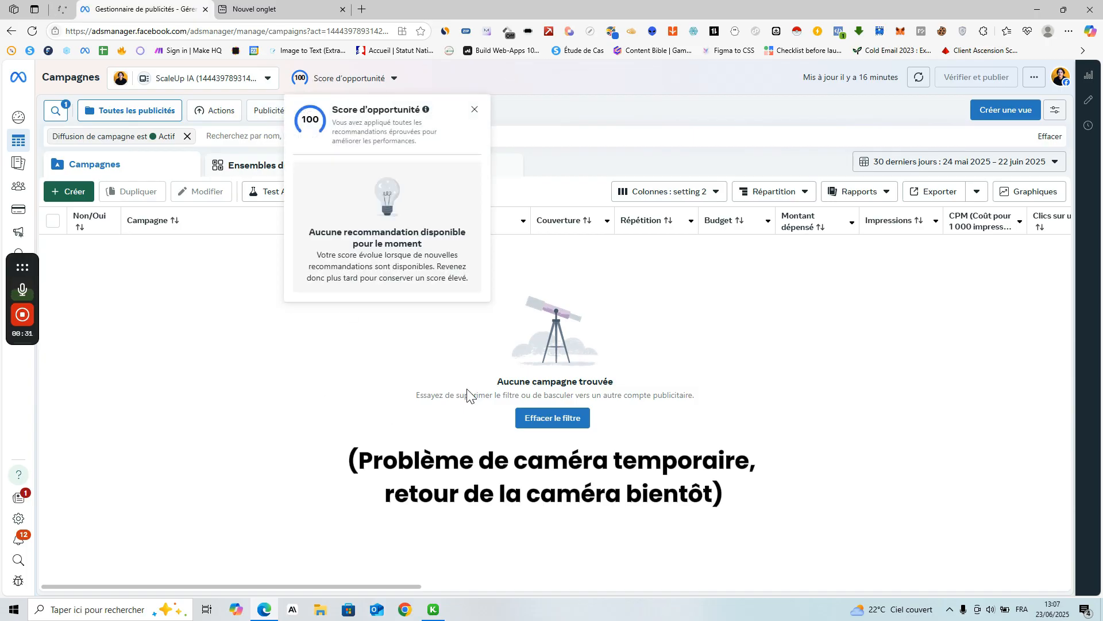
pyautogui.click(473, 111)
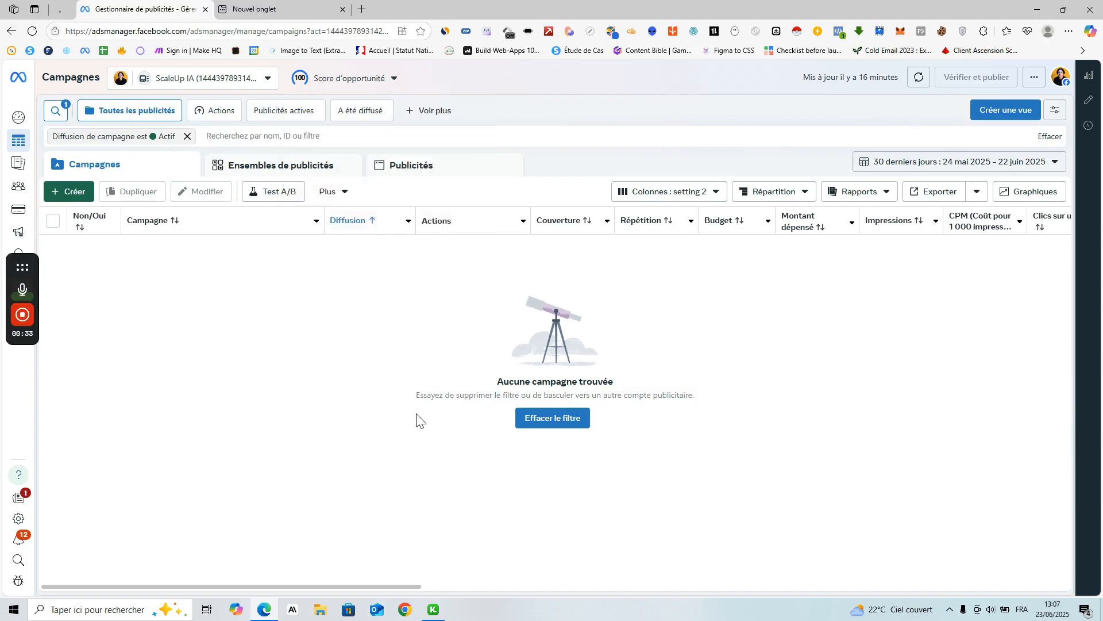
pyautogui.click(332, 8)
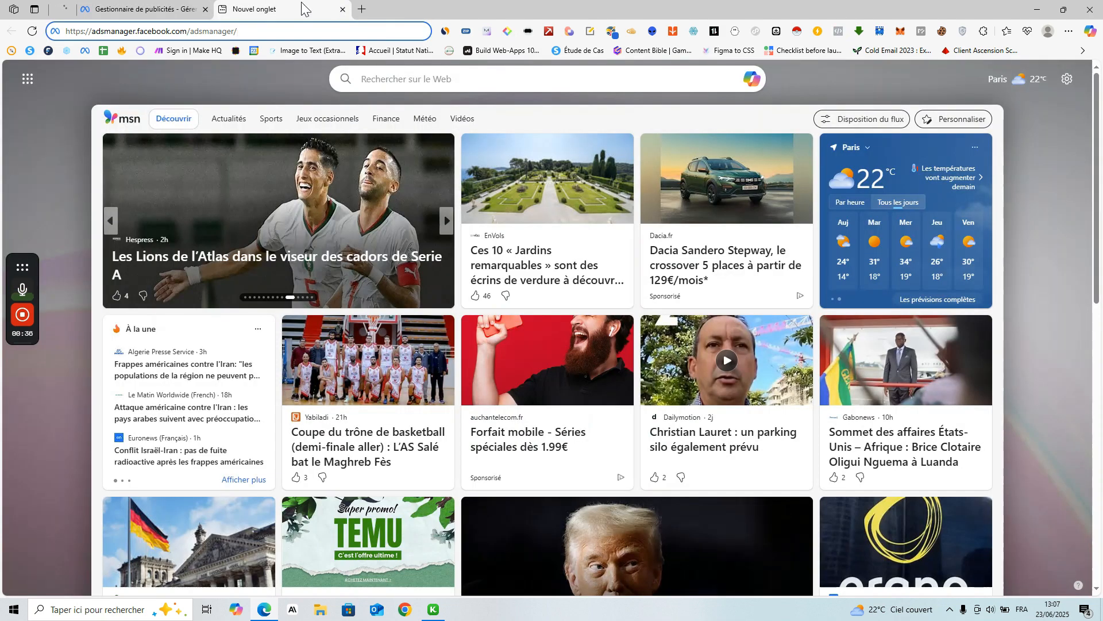
pyautogui.click(195, 8)
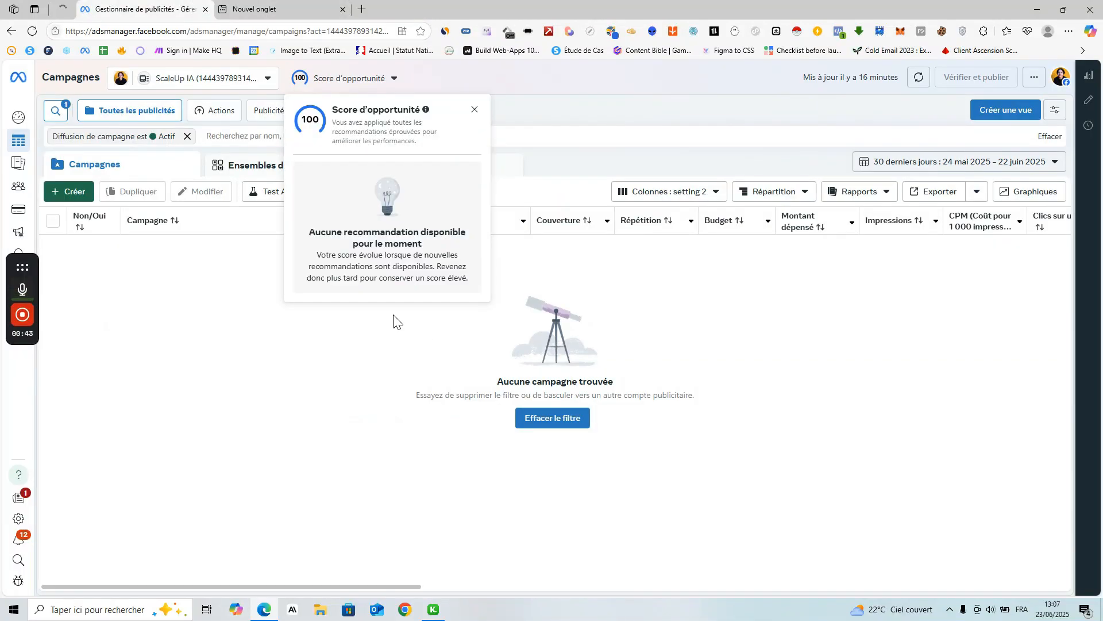
pyautogui.click(476, 111)
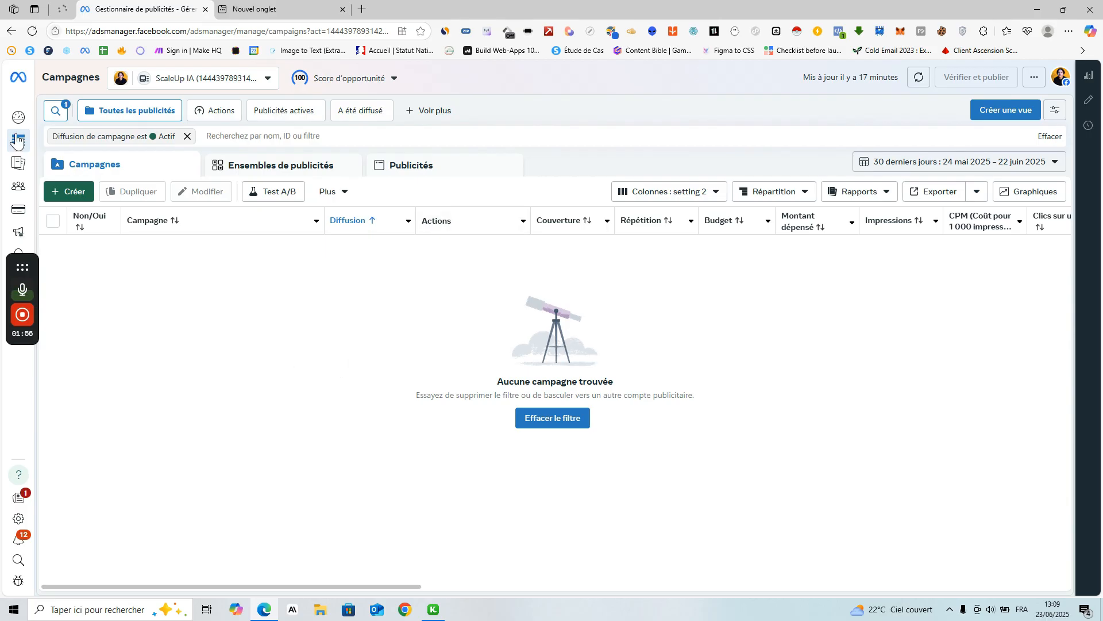
# Create a new campaign with the Enchères buying type, the Prospects objective and the manual configuration (Campagne prospects manuelle).
pyautogui.moveTo(21, 156)
pyautogui.click(88, 194)
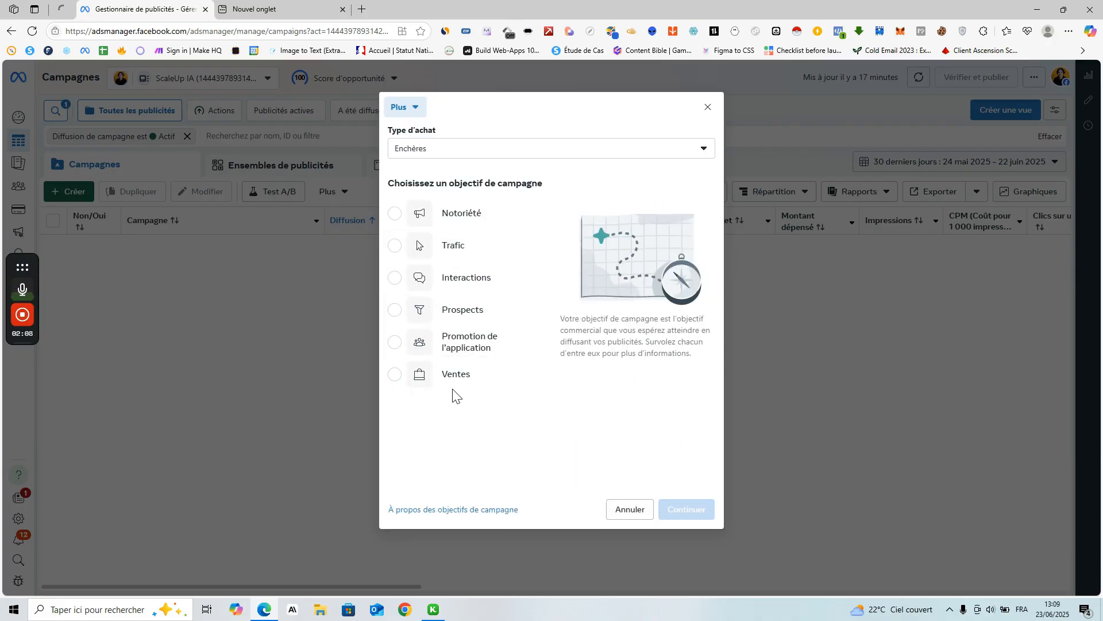
pyautogui.click(589, 156)
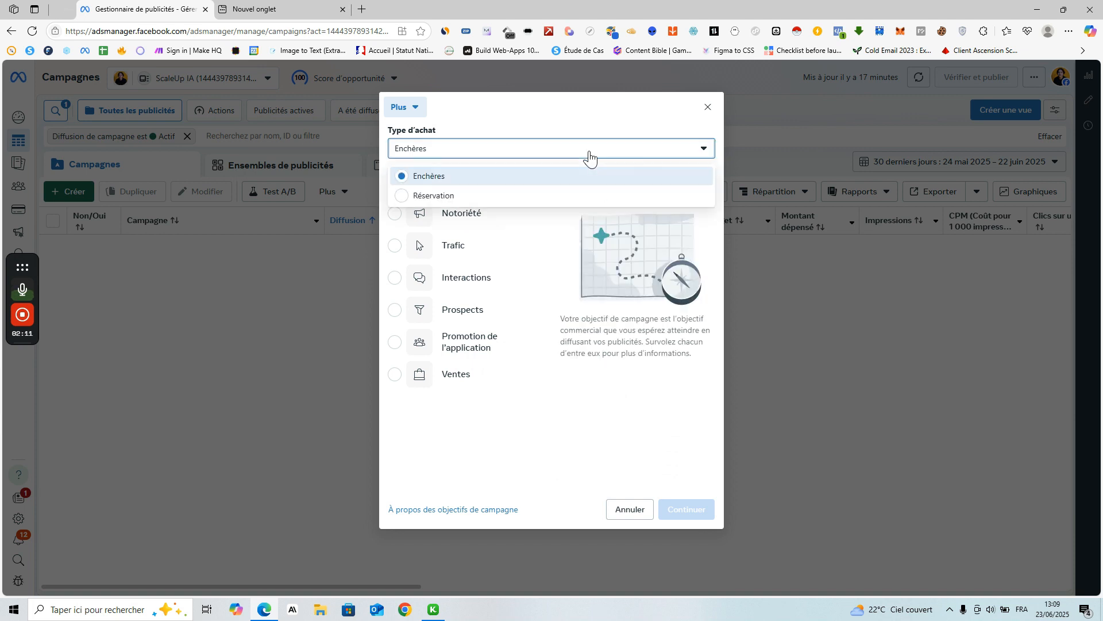
pyautogui.click(515, 182)
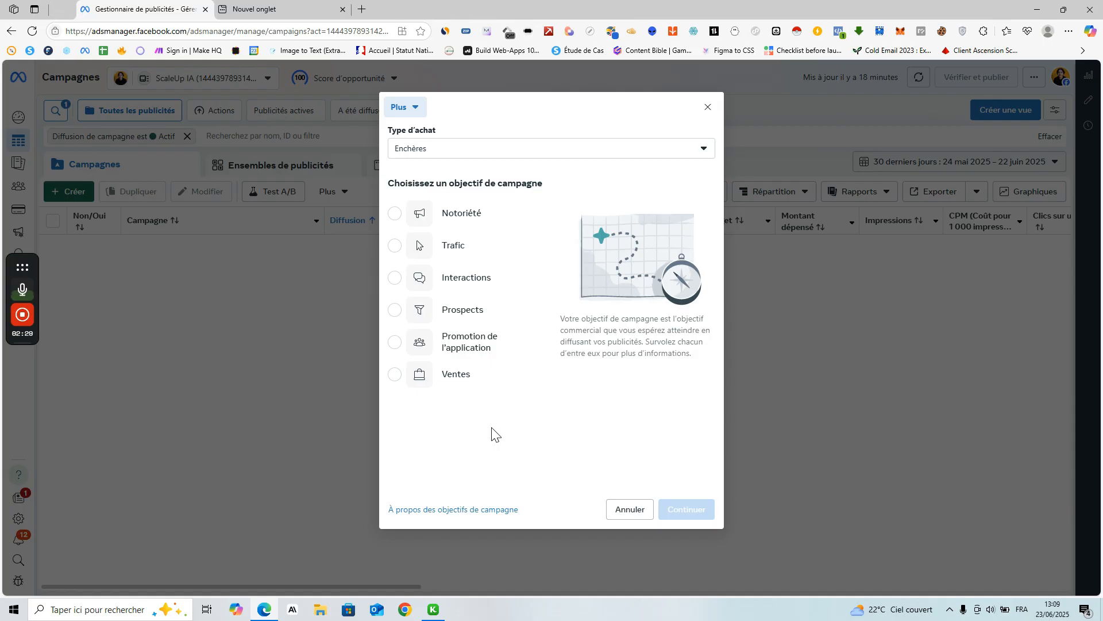
pyautogui.click(481, 311)
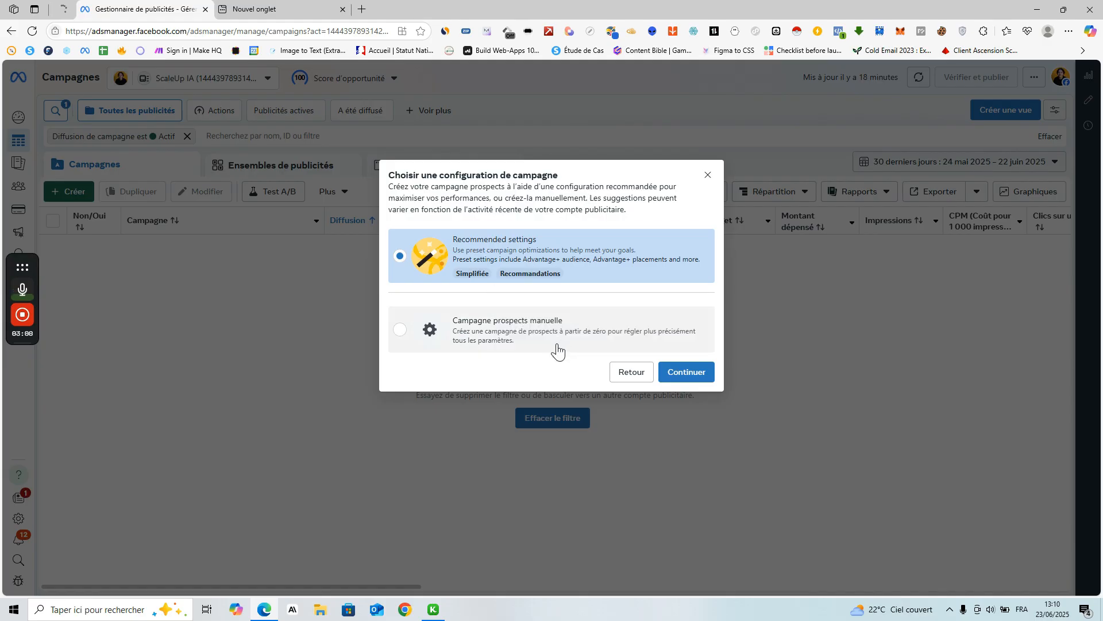
pyautogui.click(401, 332)
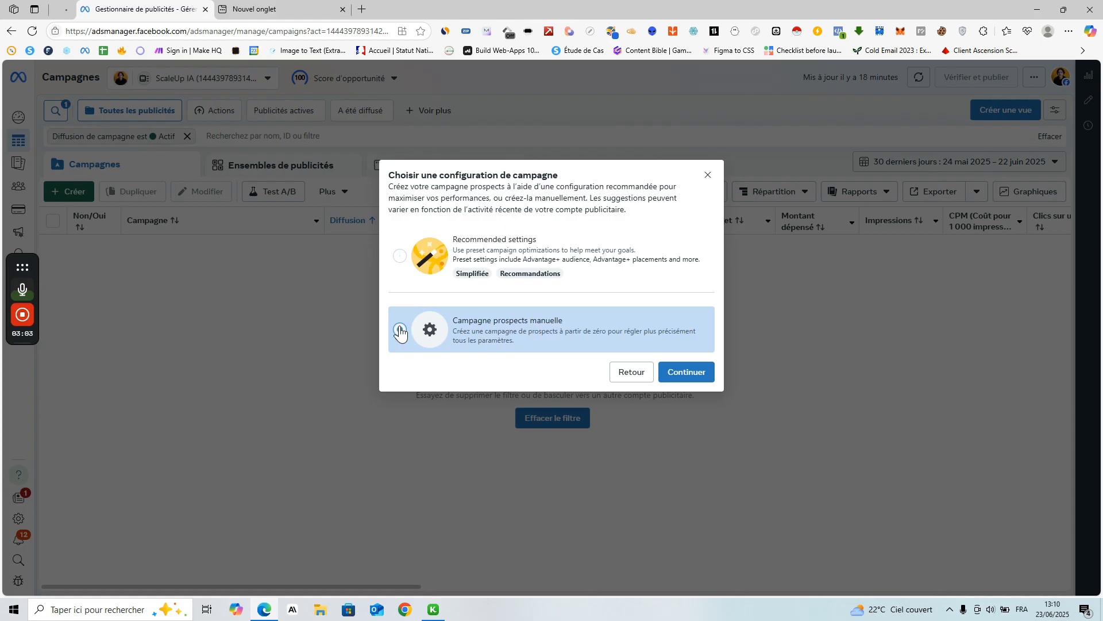
pyautogui.click(680, 376)
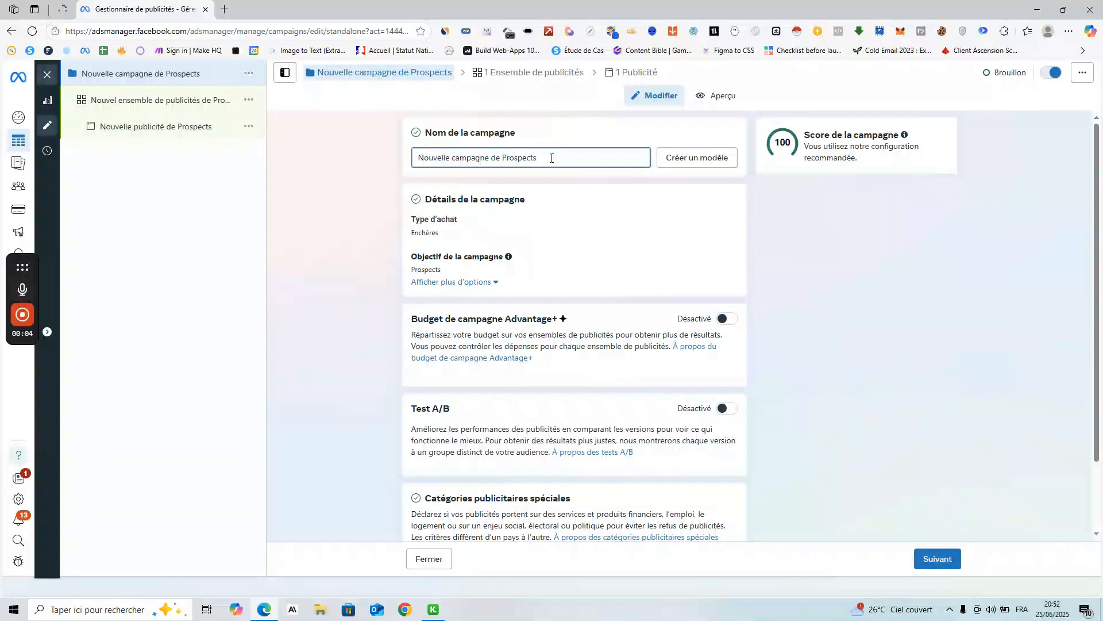
# Replace the default campaign name with "Leadgen - Offre acquisition".
pyautogui.hotkey('ctrl', 'a')
pyautogui.press('BackSpace')
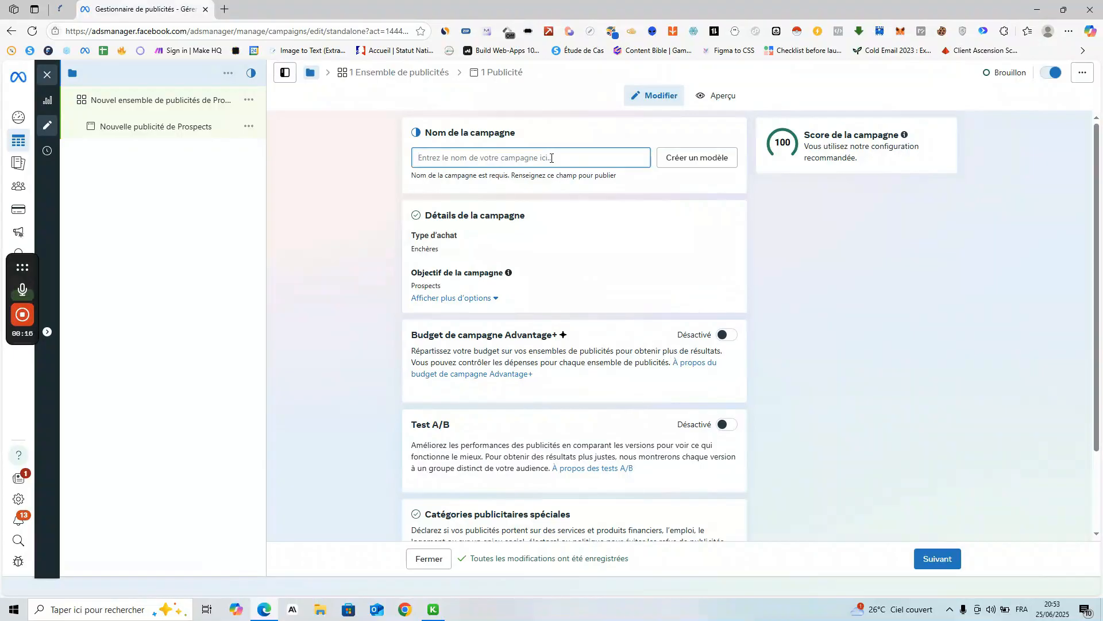
pyautogui.press('capslock')
pyautogui.write('Leadgen')
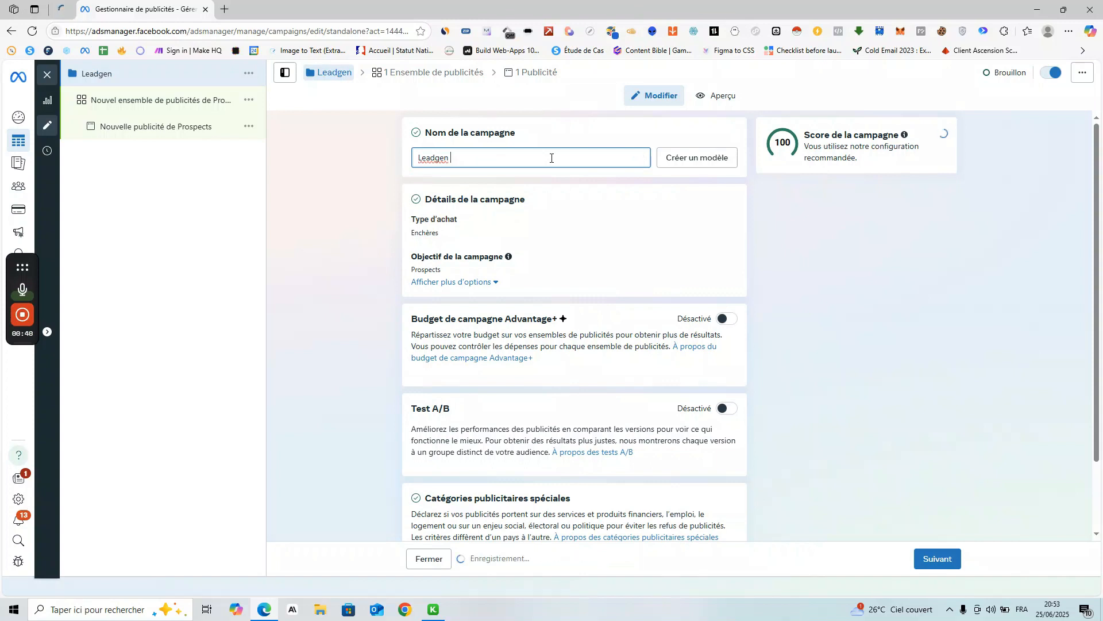
pyautogui.write(' -')
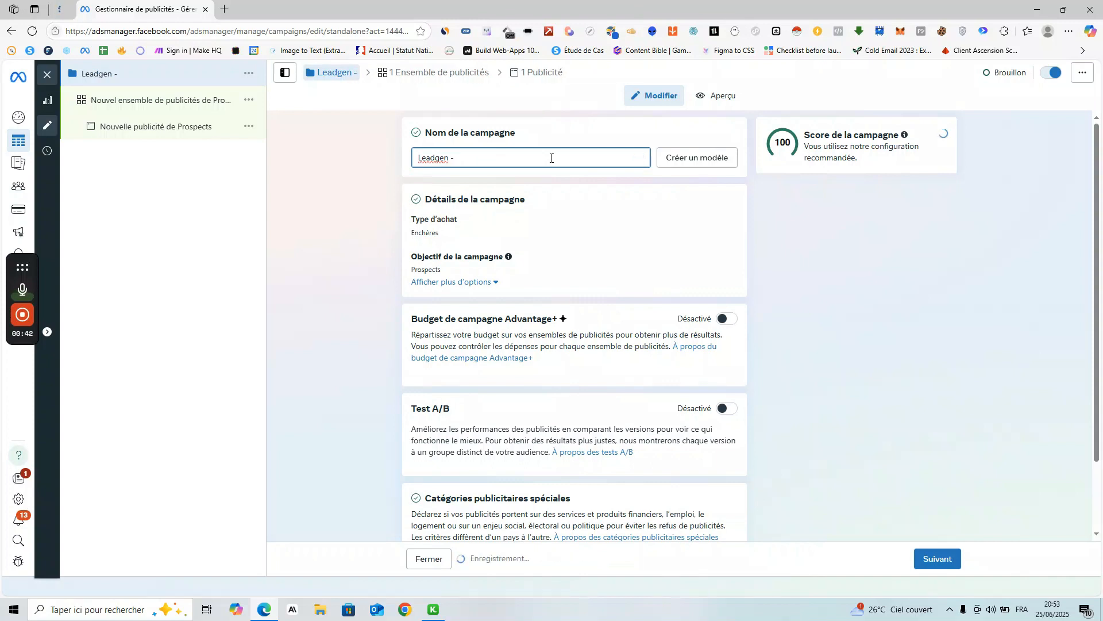
pyautogui.press('capslock')
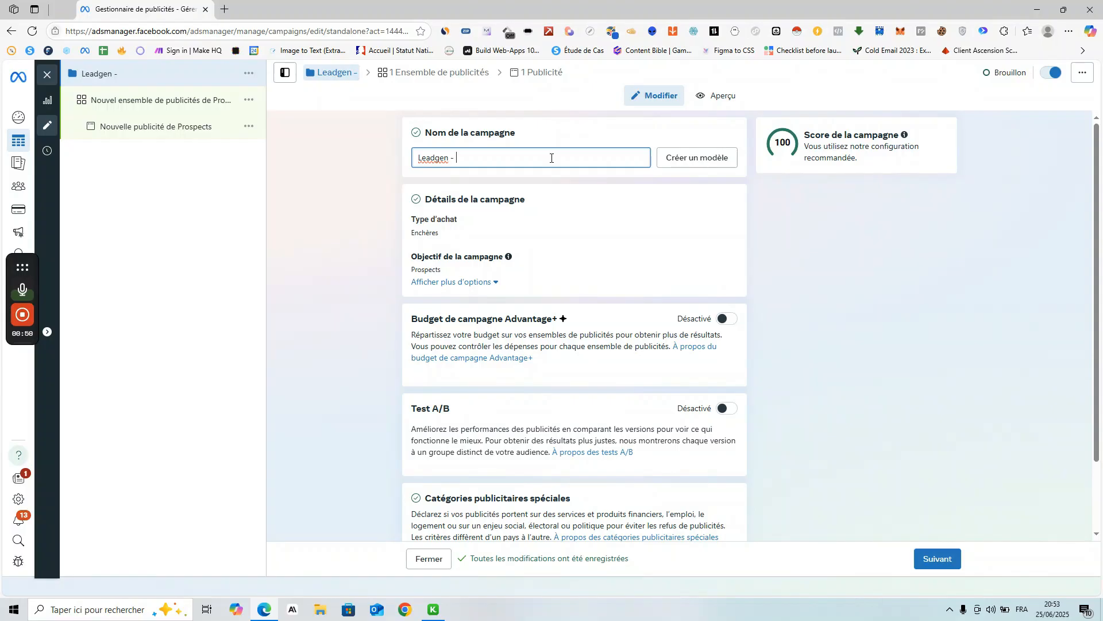
pyautogui.press('capslock')
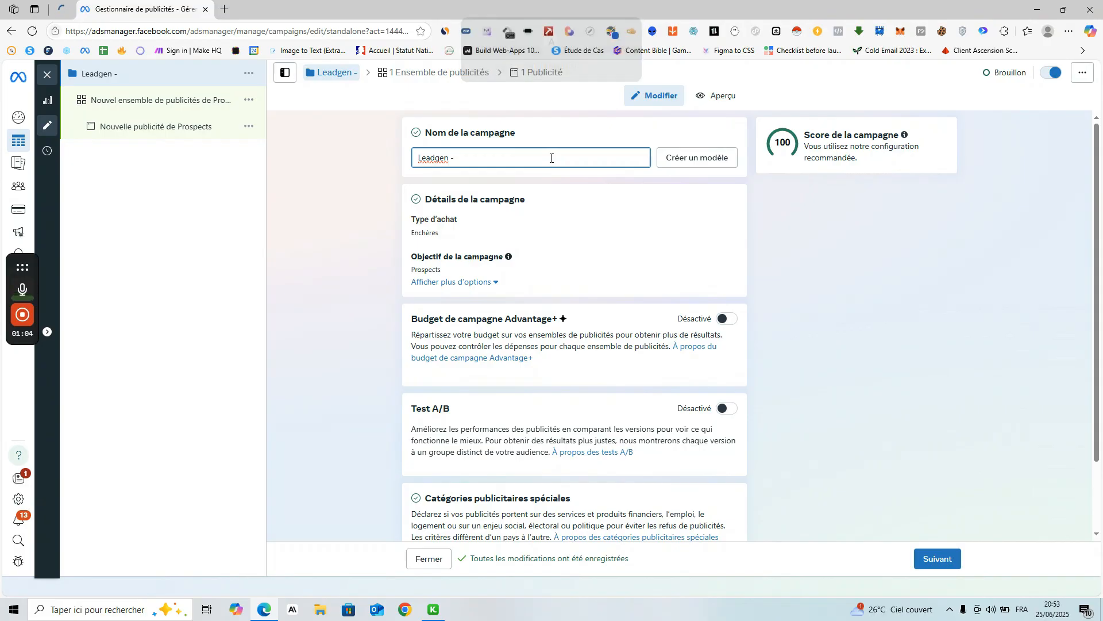
pyautogui.write('Offre a')
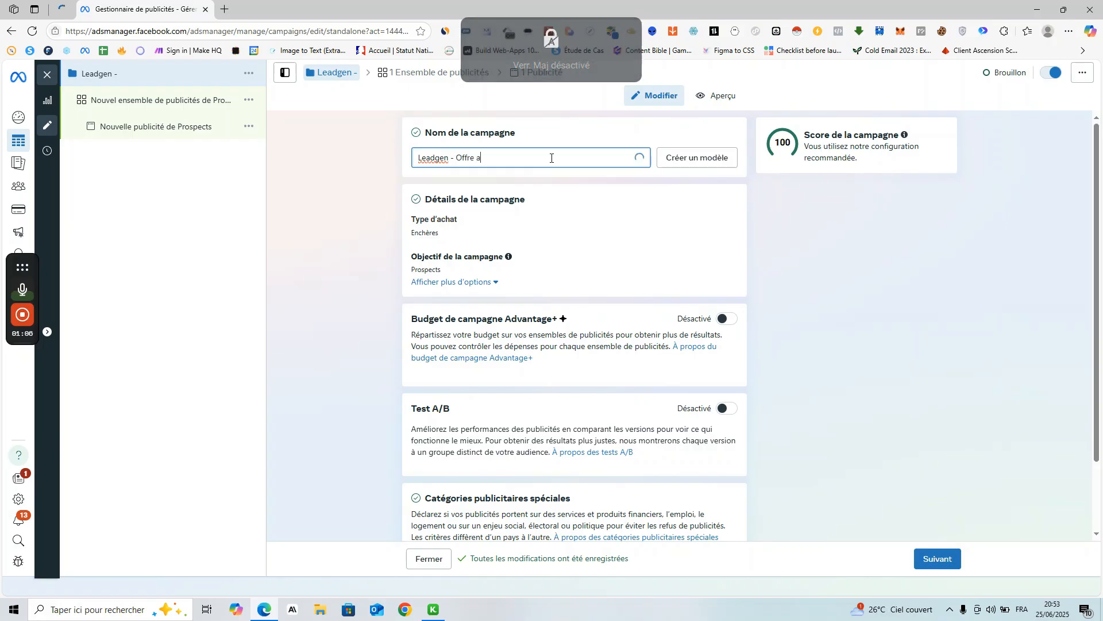
pyautogui.write('cqyis')
pyautogui.press('BackSpace')
pyautogui.press('BackSpace')
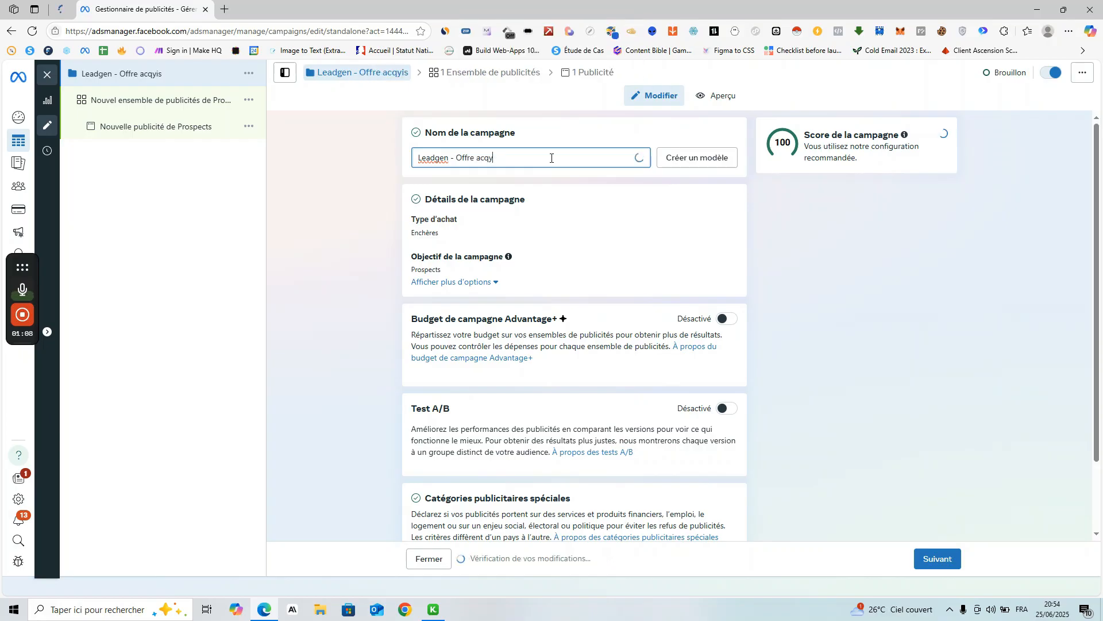
pyautogui.press('BackSpace')
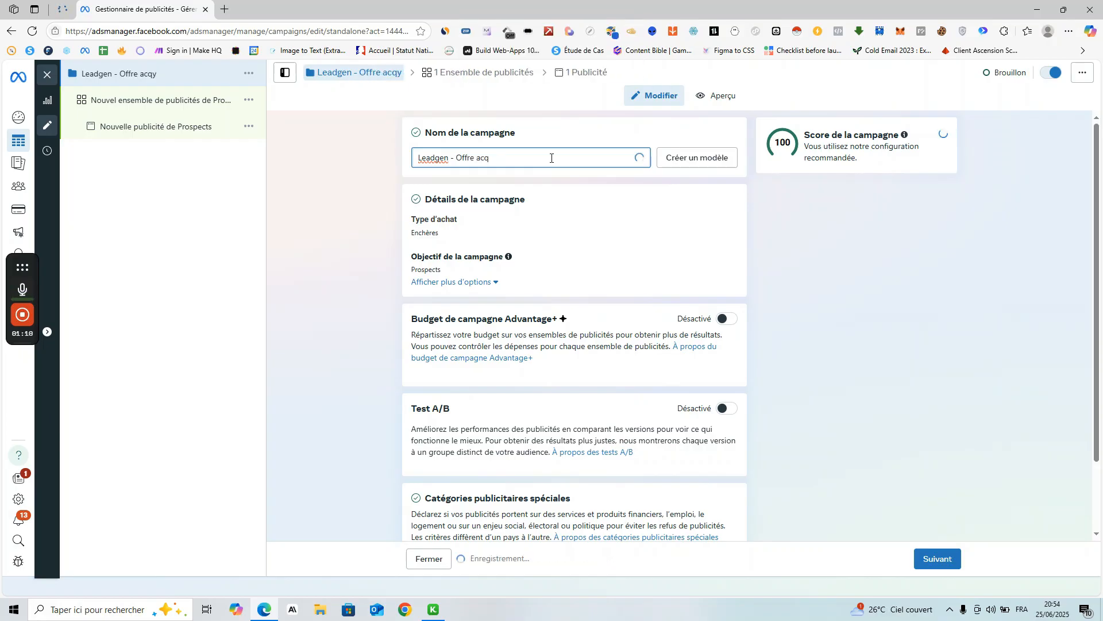
pyautogui.write('uisition')
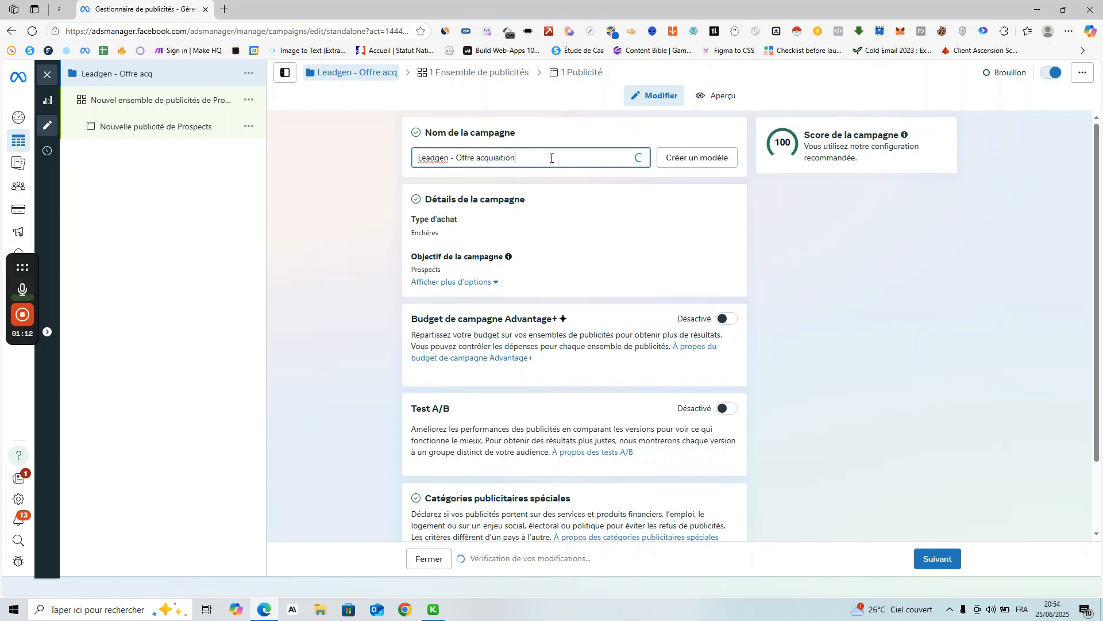
pyautogui.click(355, 187)
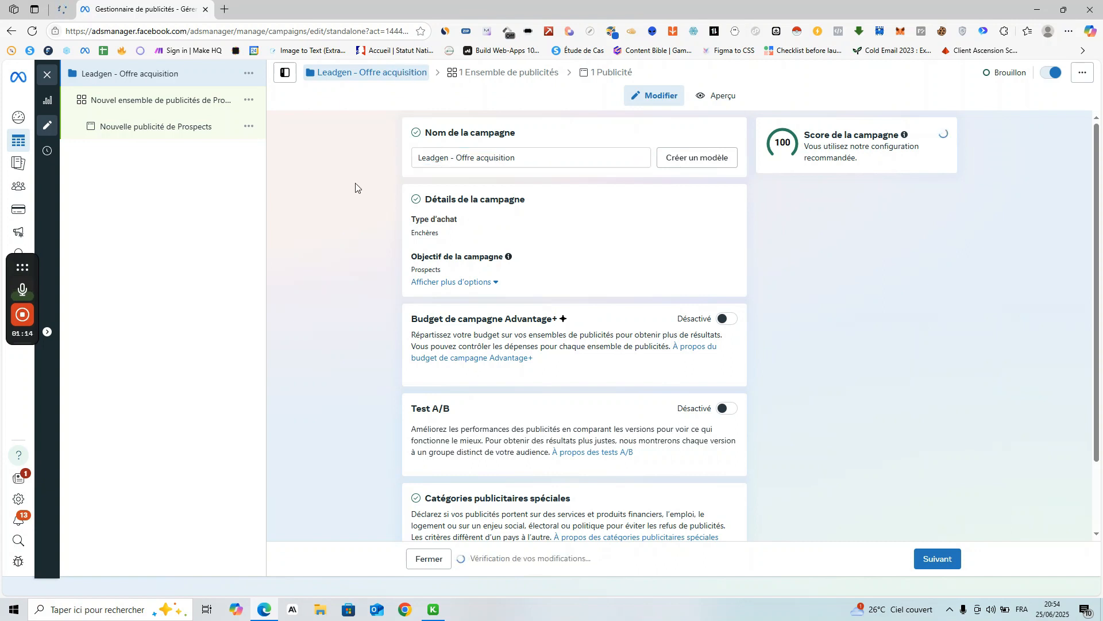
# Add the CBO prefix to the campaign name so it reads "CBO - Leadgen - Offre acquisition".
pyautogui.click(538, 157)
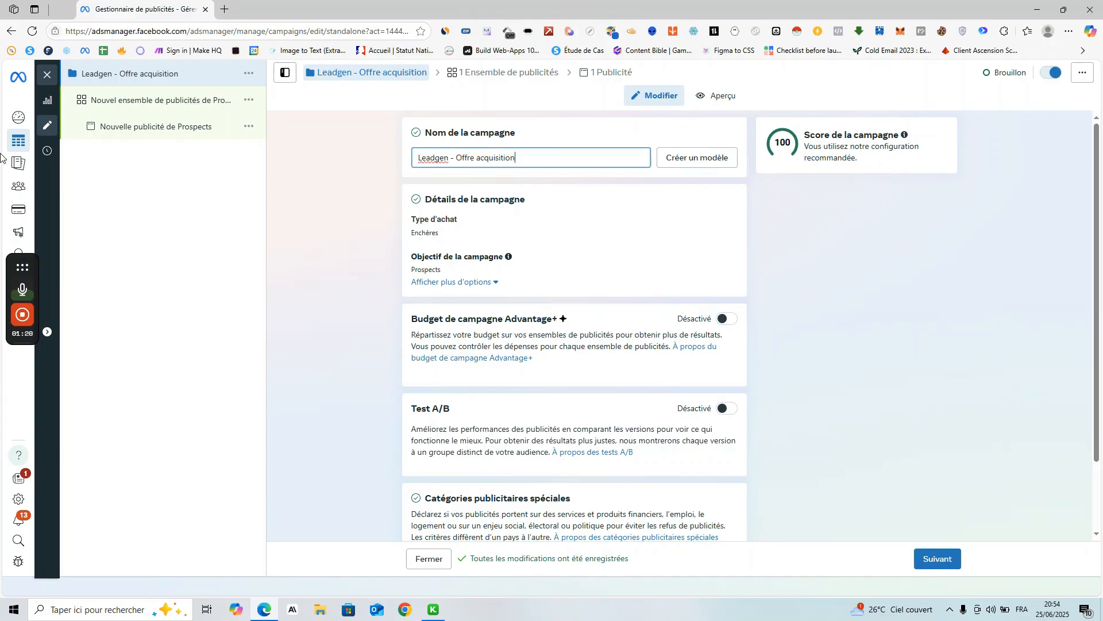
pyautogui.moveTo(24, 396)
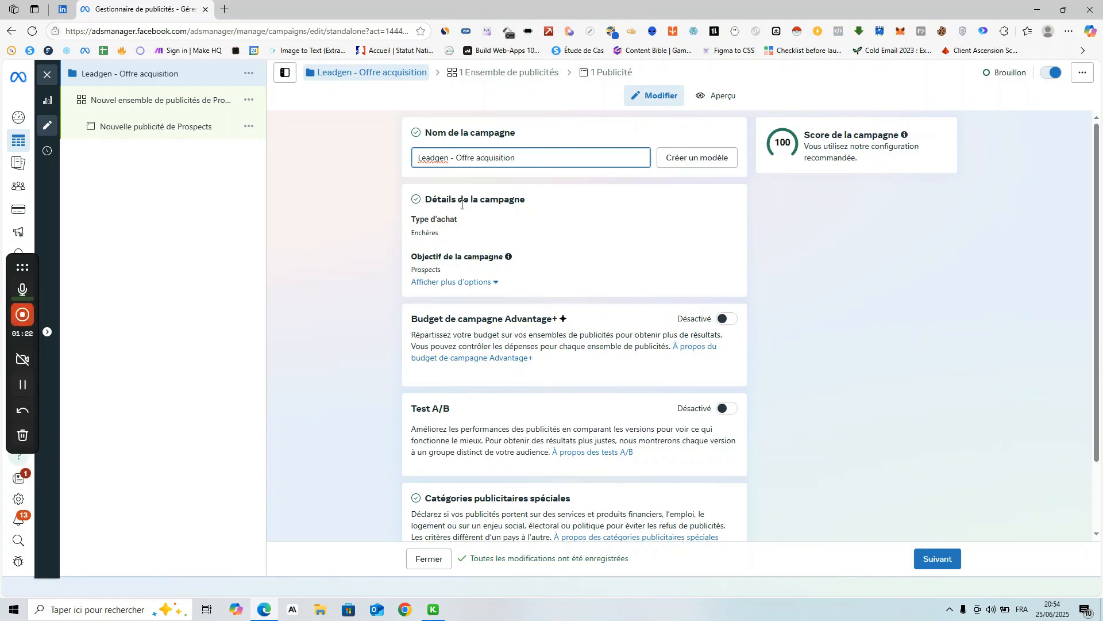
pyautogui.doubleClick(426, 157)
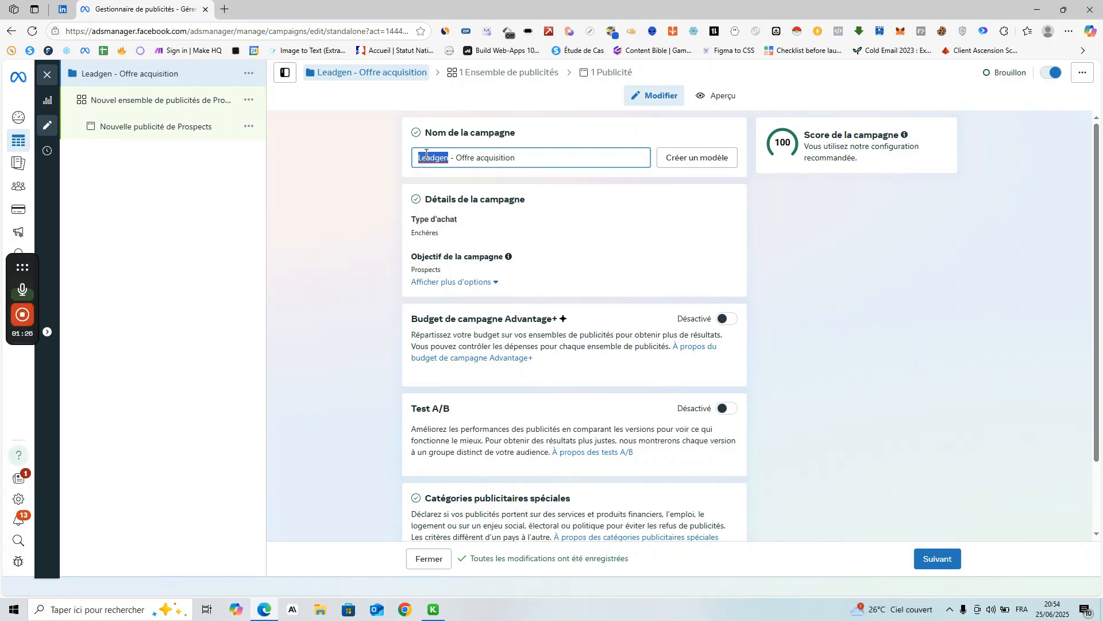
pyautogui.press('capslock')
pyautogui.write('CBO')
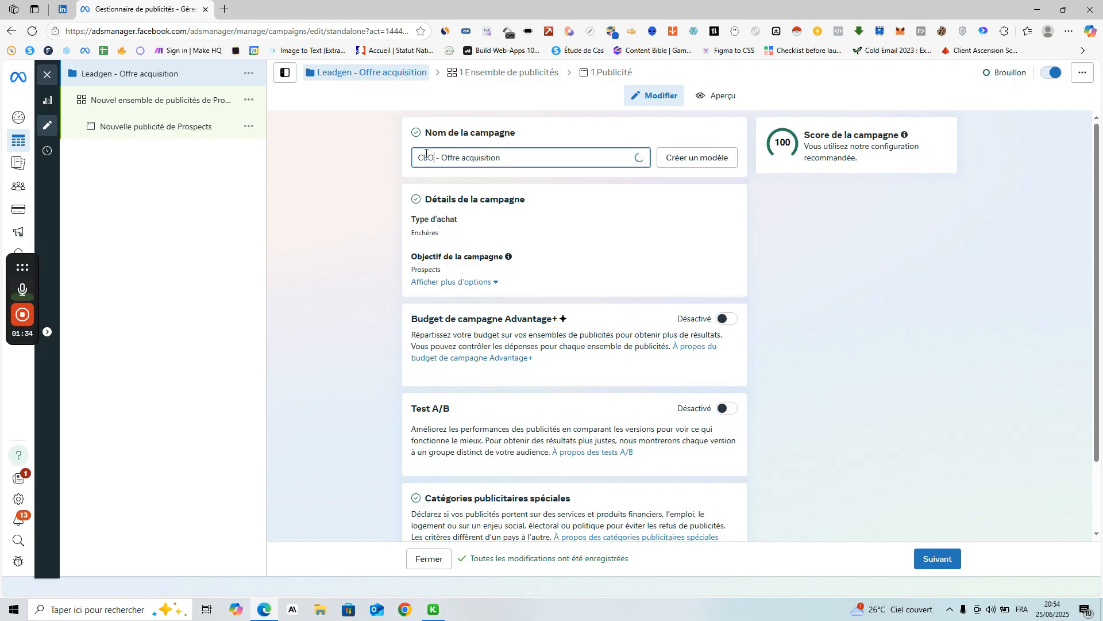
pyautogui.press('capslock')
pyautogui.write('- ')
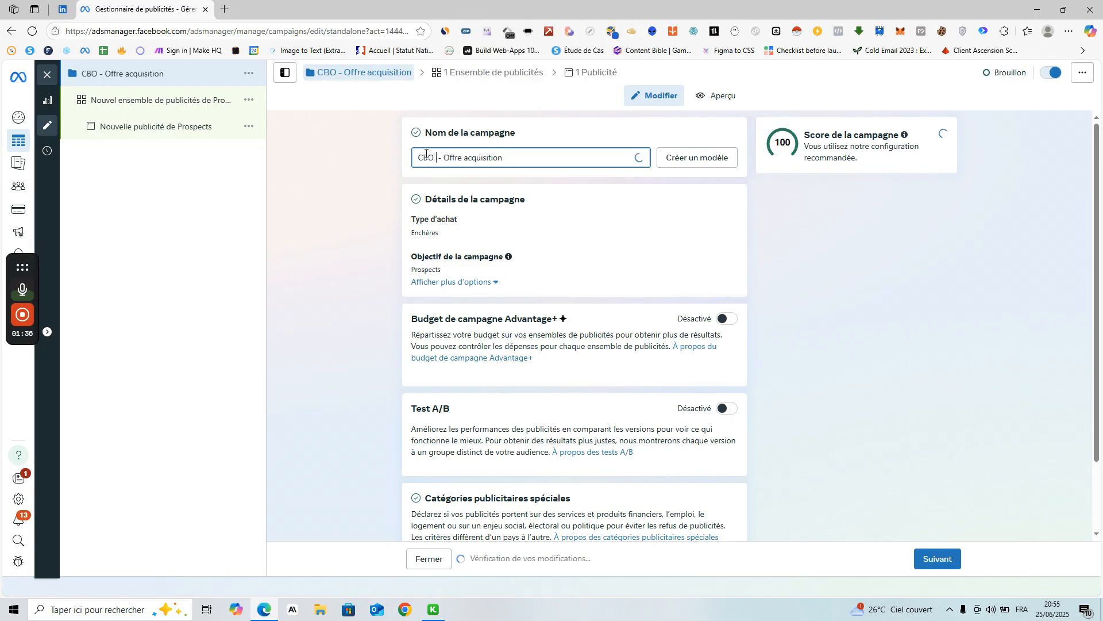
pyautogui.write('Leadg')
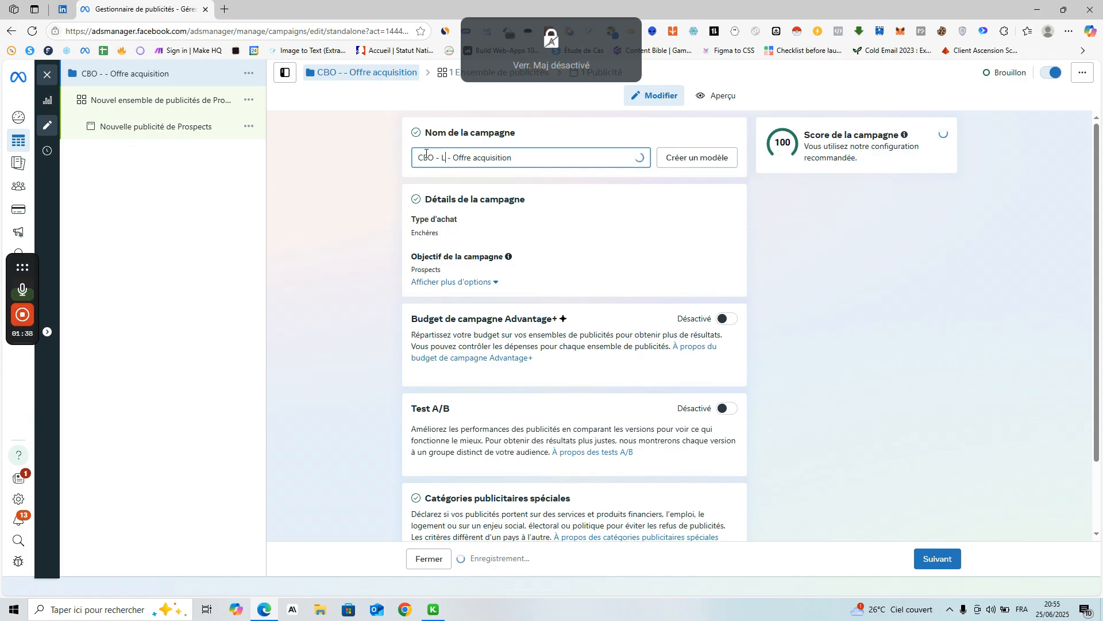
pyautogui.write('en')
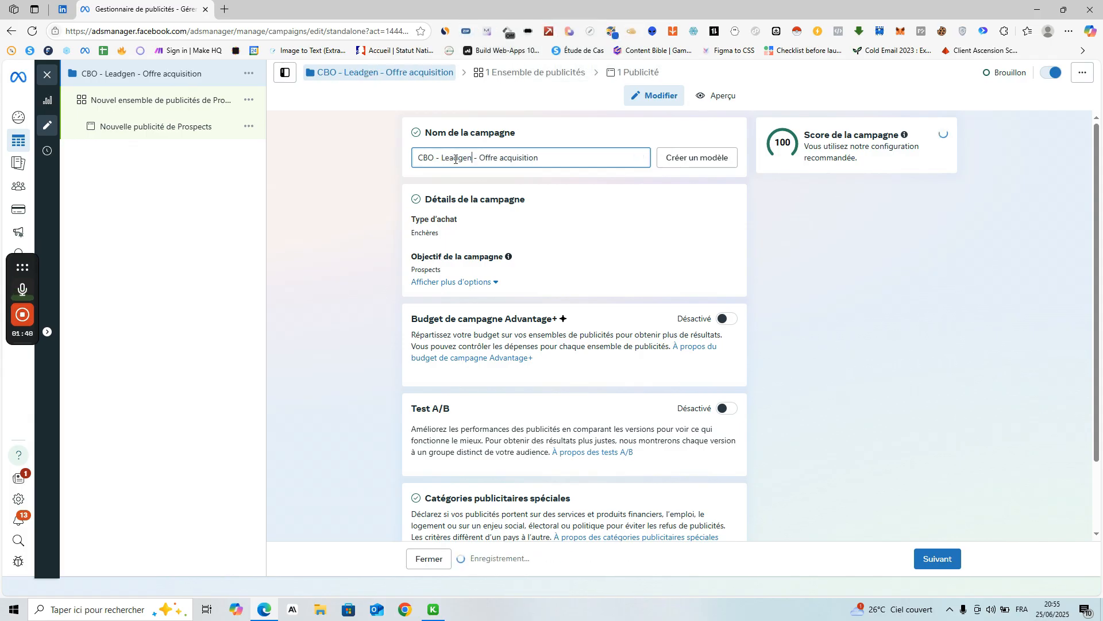
# Replace "Leadgen" with "Prospection" in the campaign name.
pyautogui.doubleClick(456, 159)
pyautogui.press('capslock')
pyautogui.write('P')
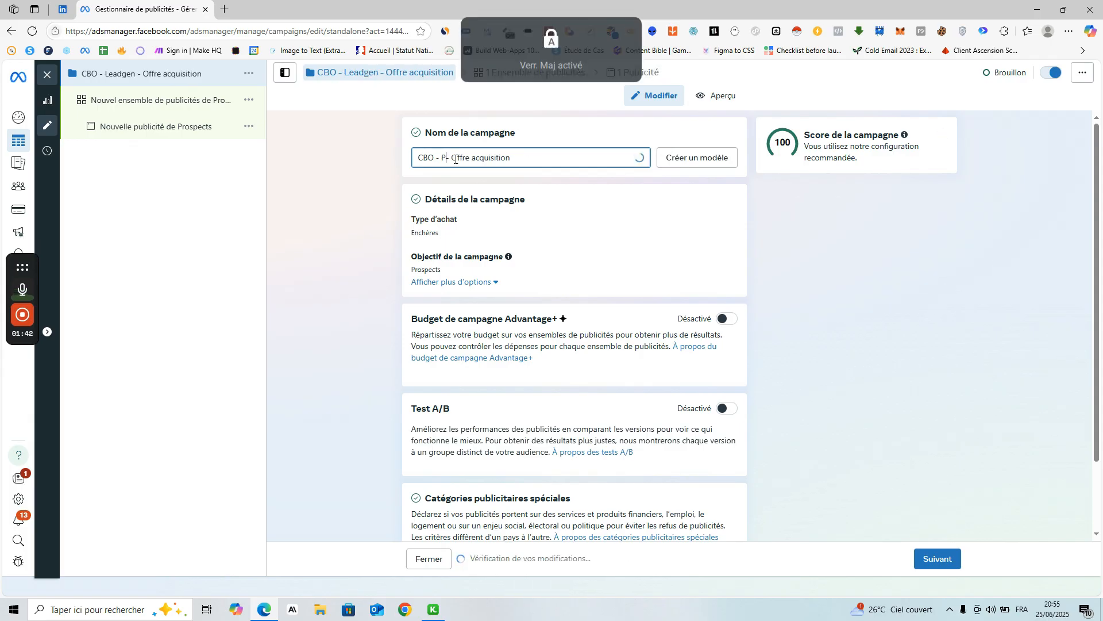
pyautogui.press('capslock')
pyautogui.write('rospectin')
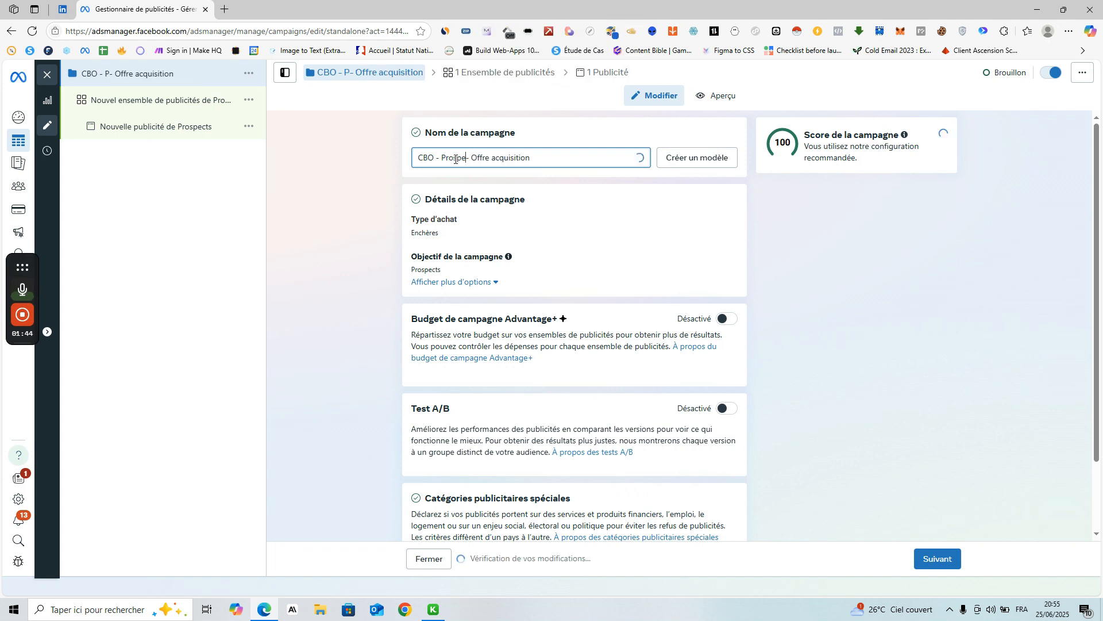
pyautogui.write('g')
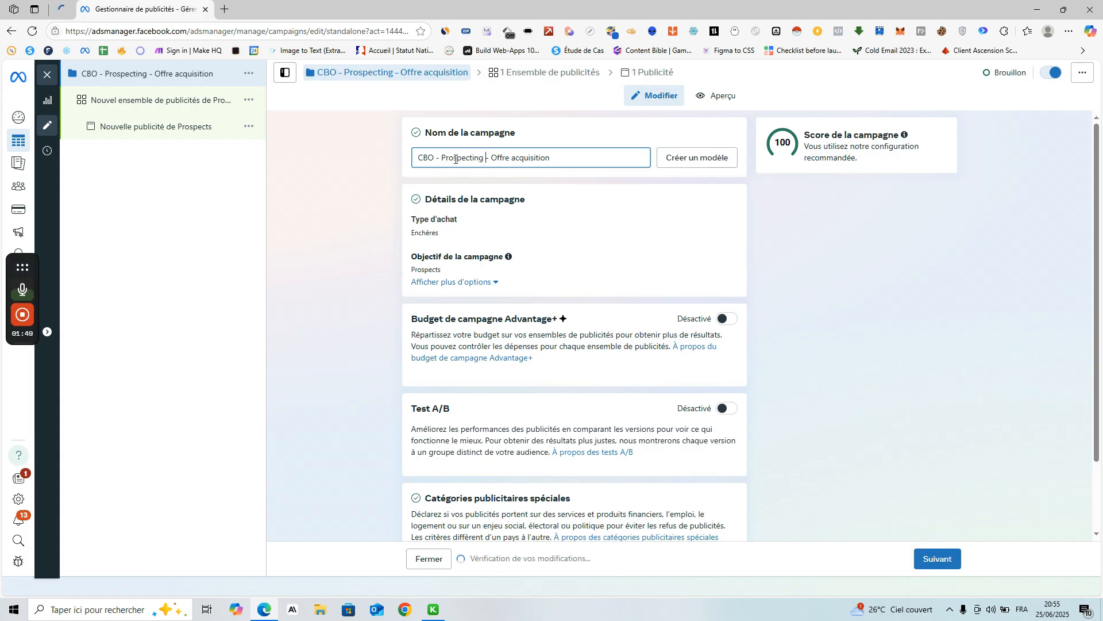
pyautogui.doubleClick(455, 159)
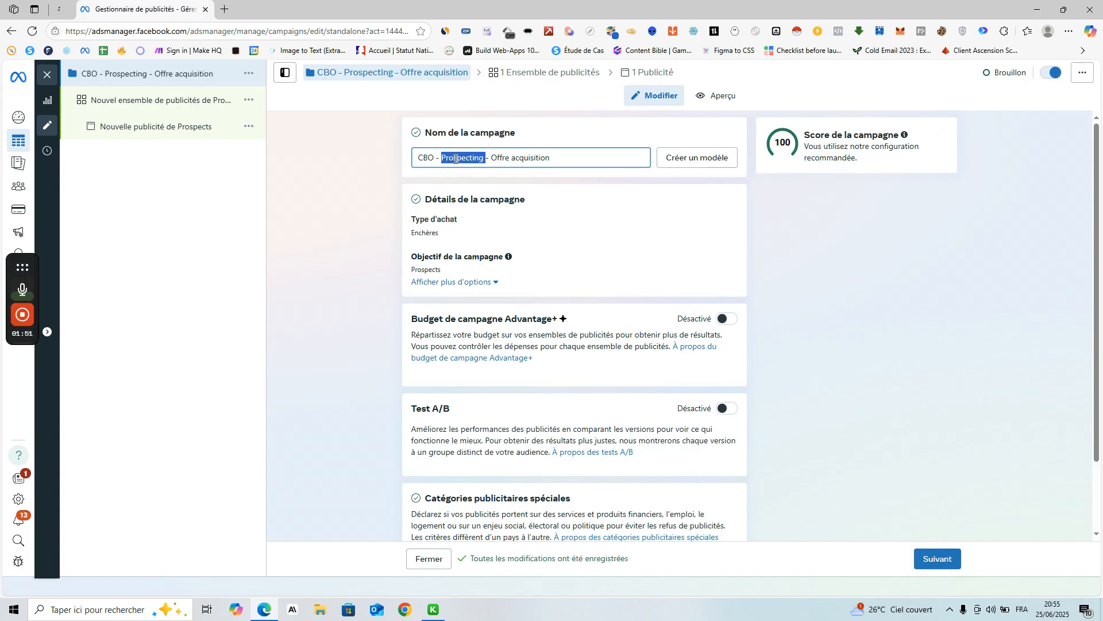
pyautogui.write('Prospection')
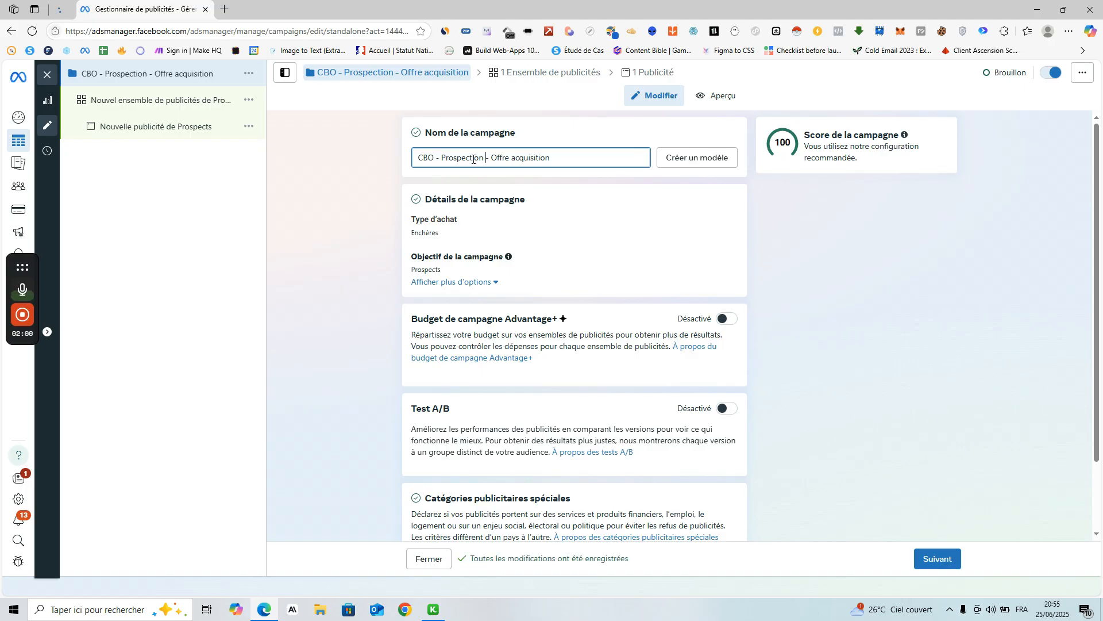
# Change the CBO prefix of the campaign name to ABO.
pyautogui.doubleClick(424, 160)
pyautogui.press('capslock')
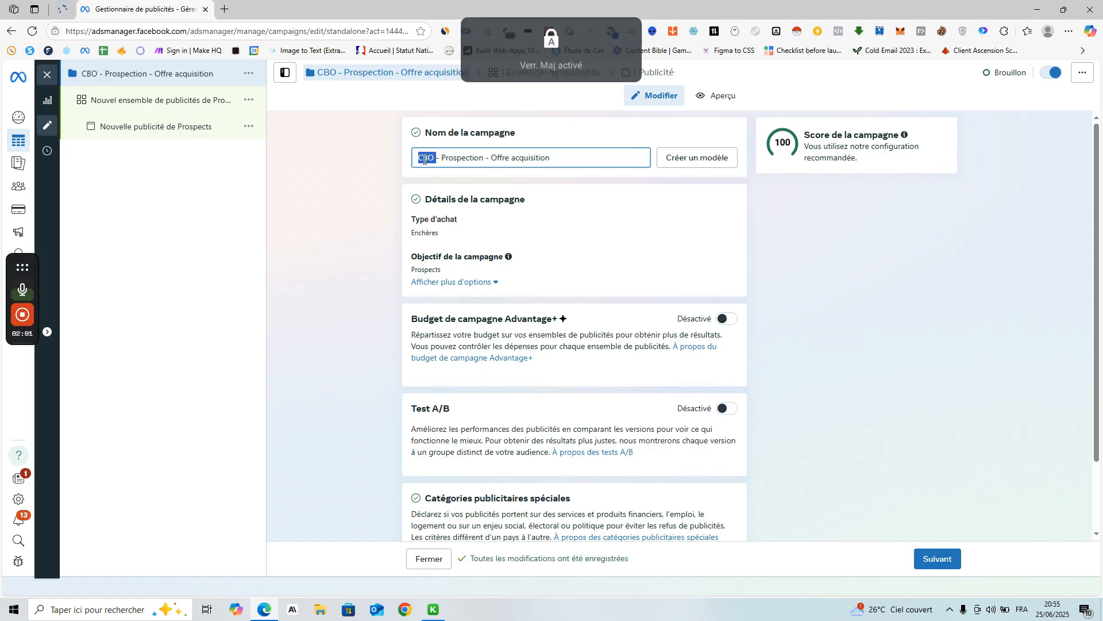
pyautogui.write('ABO')
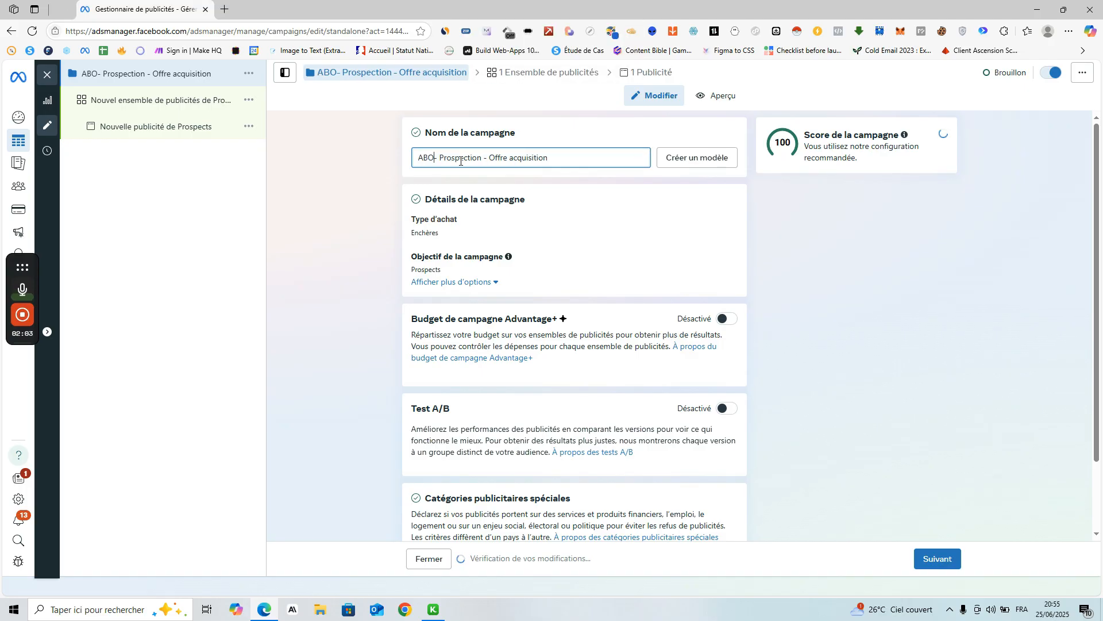
# Replace "Prospection" with "Leadgen" in the campaign name.
pyautogui.doubleClick(460, 159)
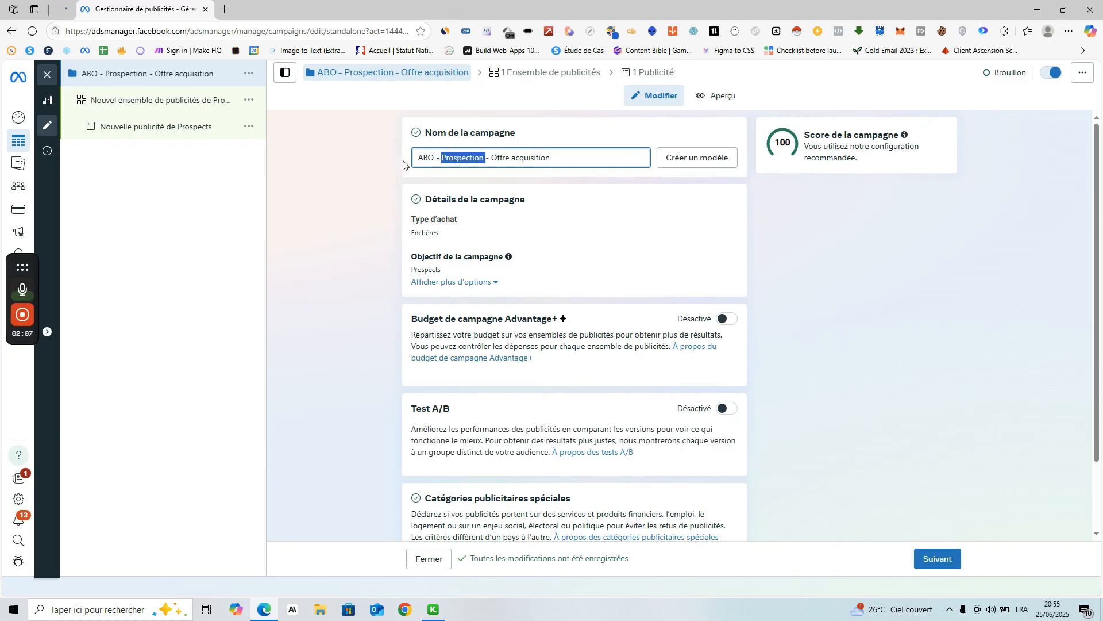
pyautogui.write('Leadgen')
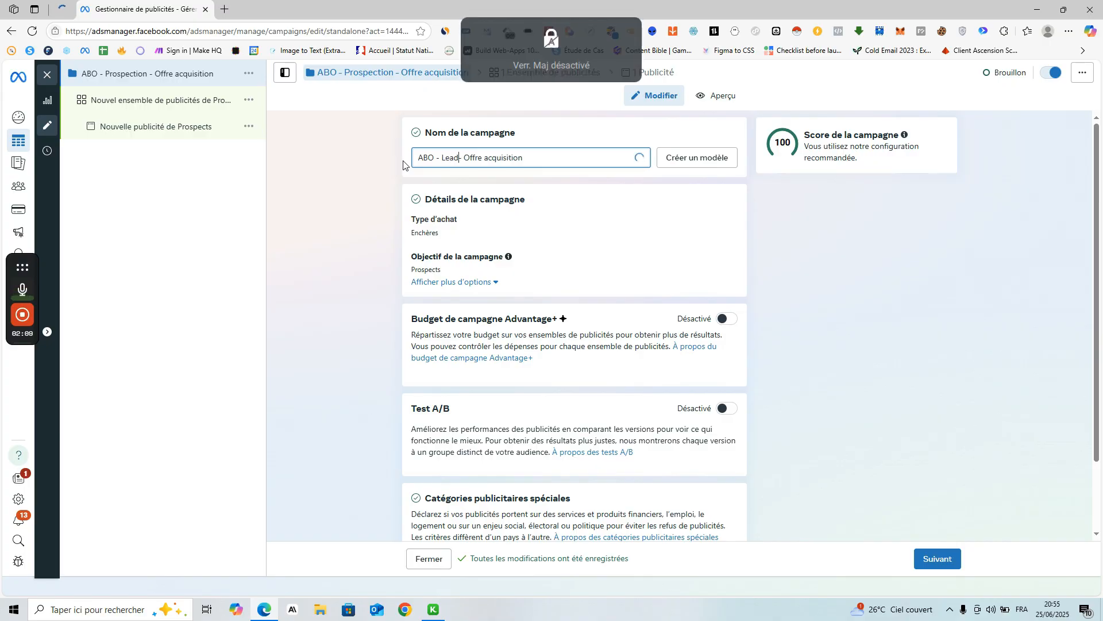
pyautogui.click(375, 205)
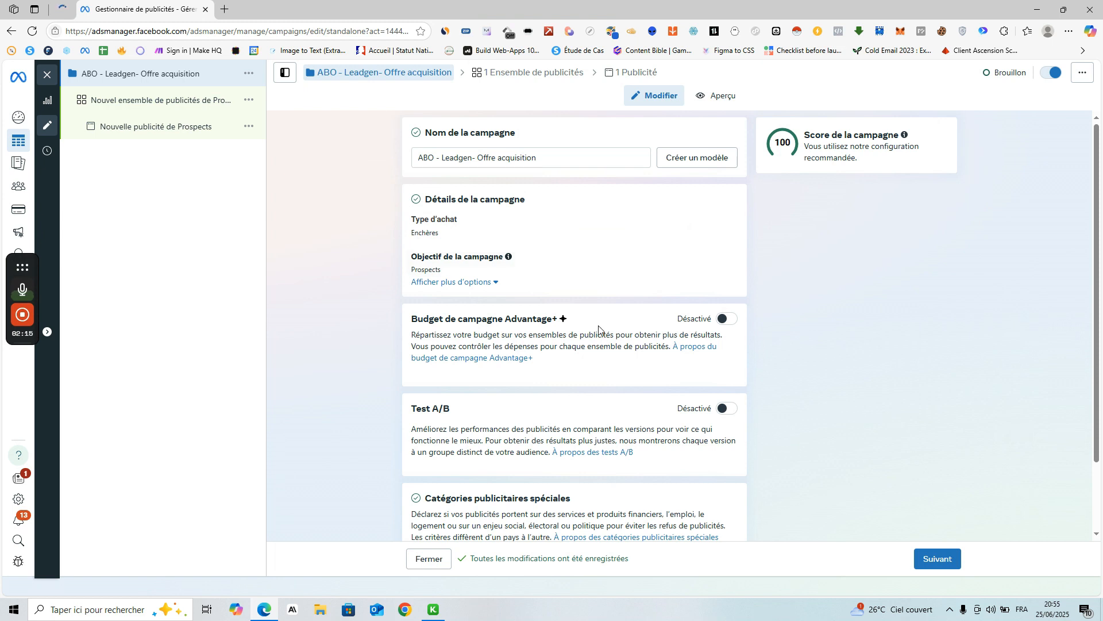
# Turn on the Advantage+ campaign budget, review its settings and budget type choices, and turn it off again.
pyautogui.scroll(-1, 599, 326)
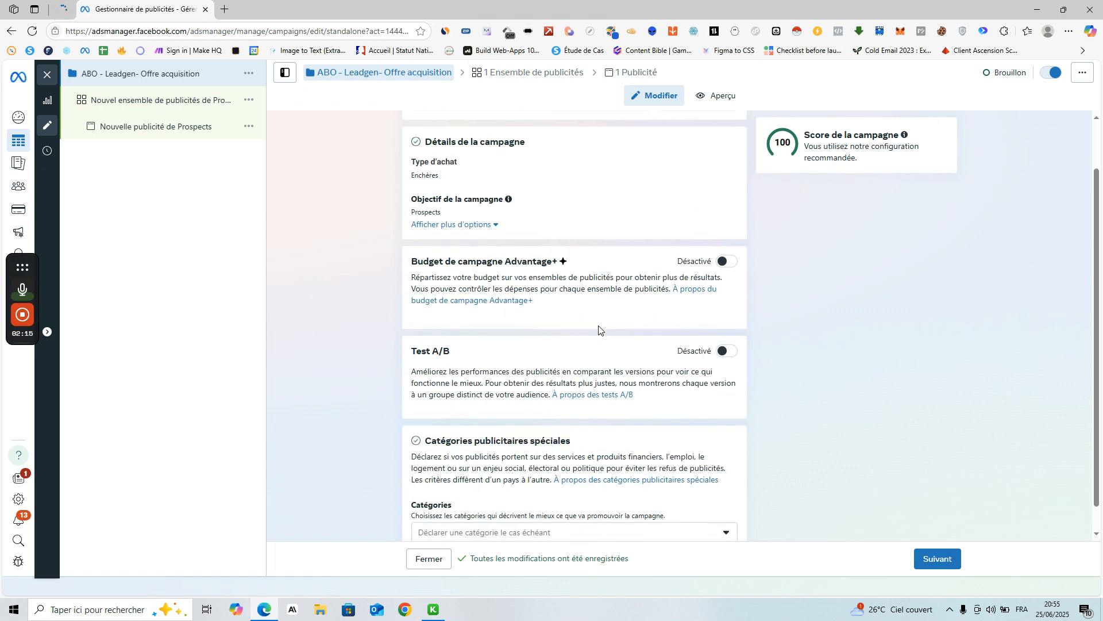
pyautogui.click(722, 263)
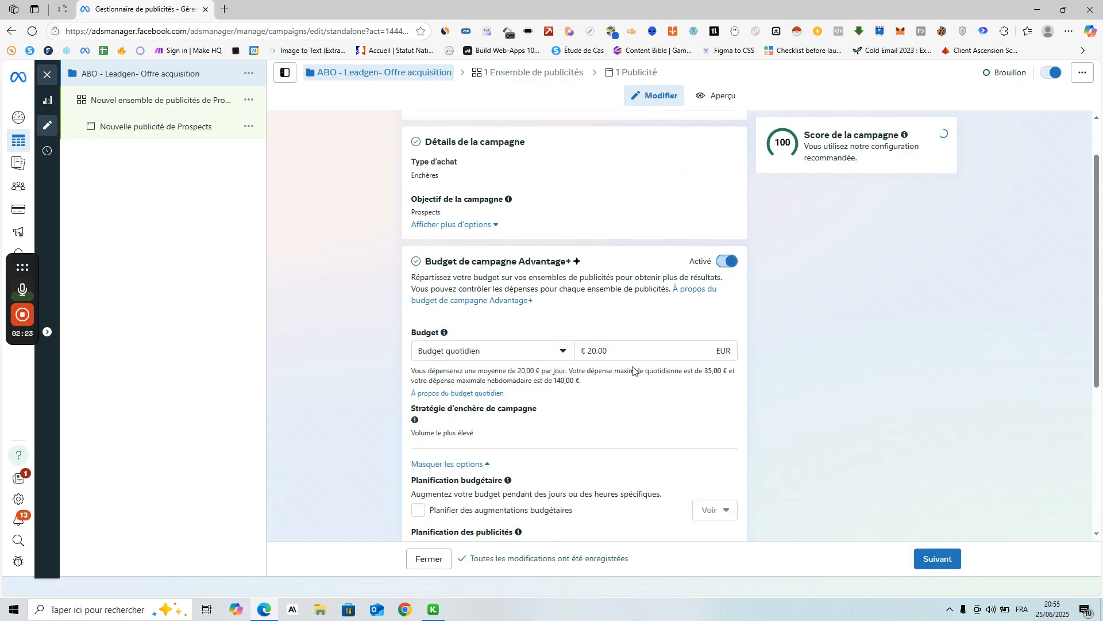
pyautogui.scroll(-4, 633, 368)
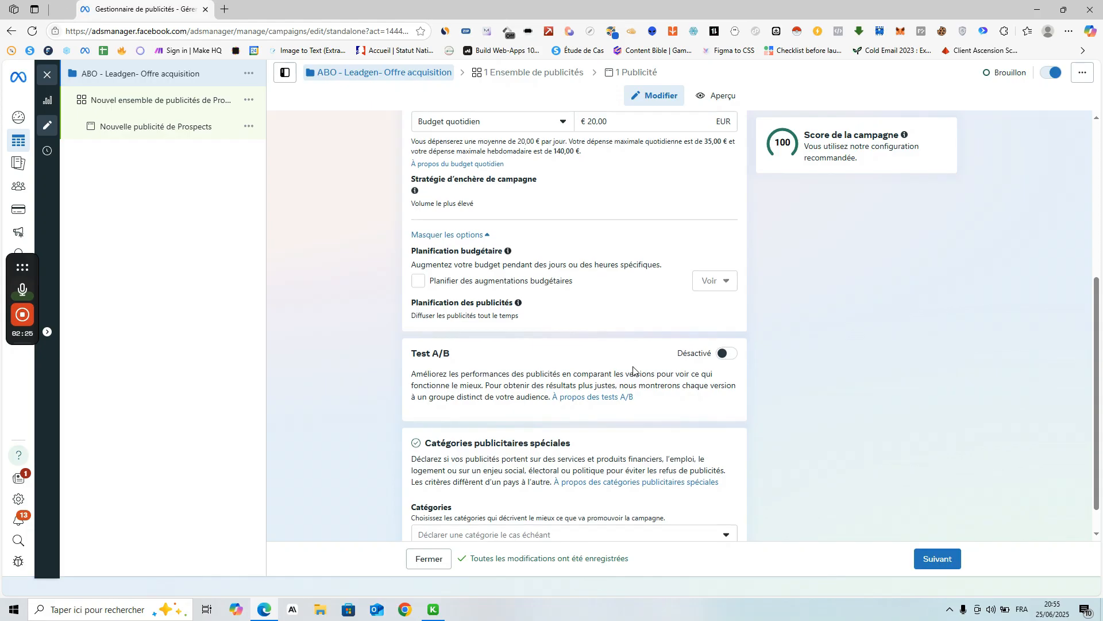
pyautogui.scroll(1, 634, 370)
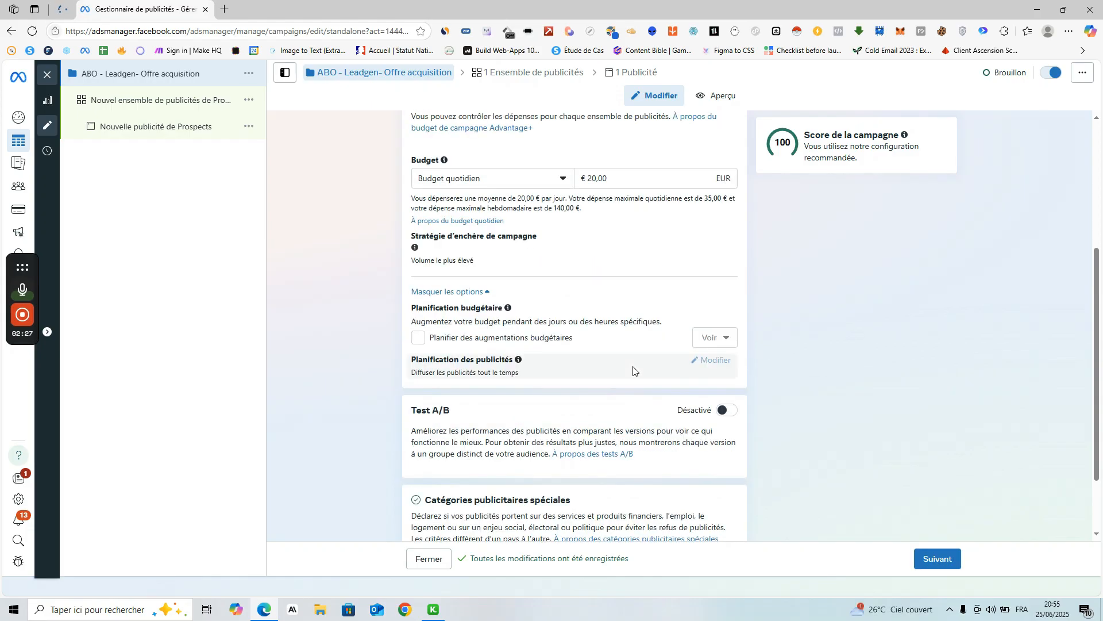
pyautogui.scroll(2, 540, 407)
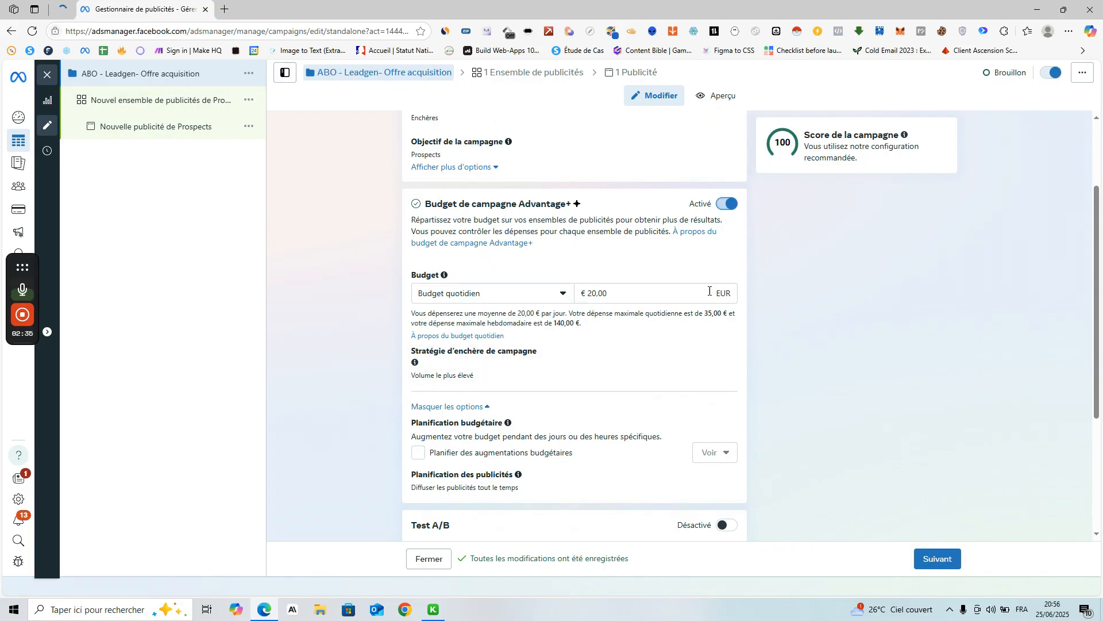
pyautogui.click(478, 294)
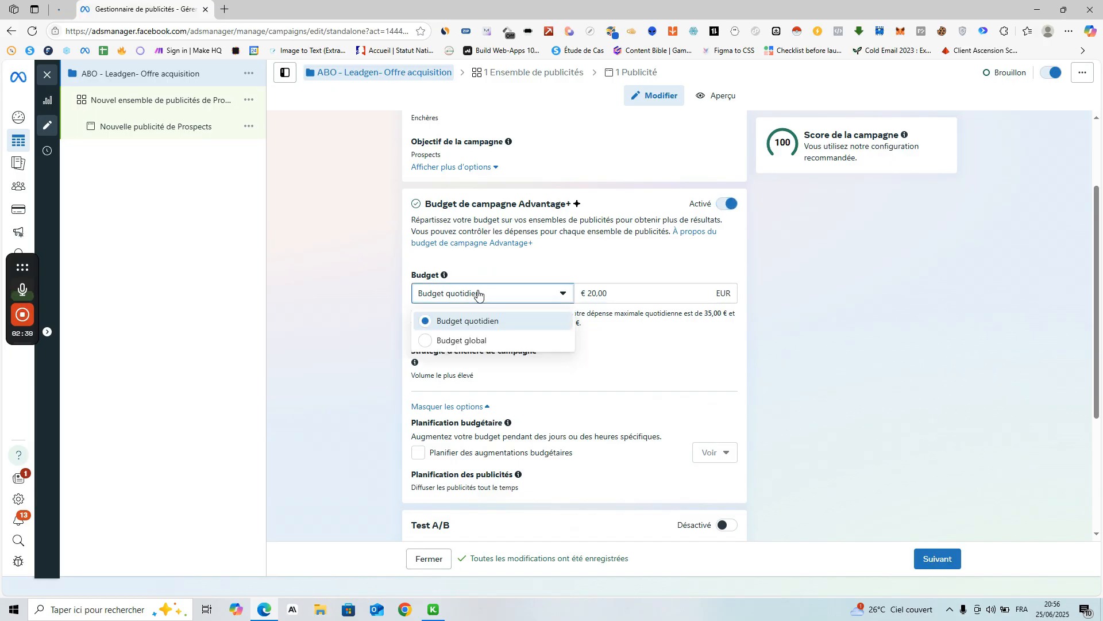
pyautogui.click(365, 304)
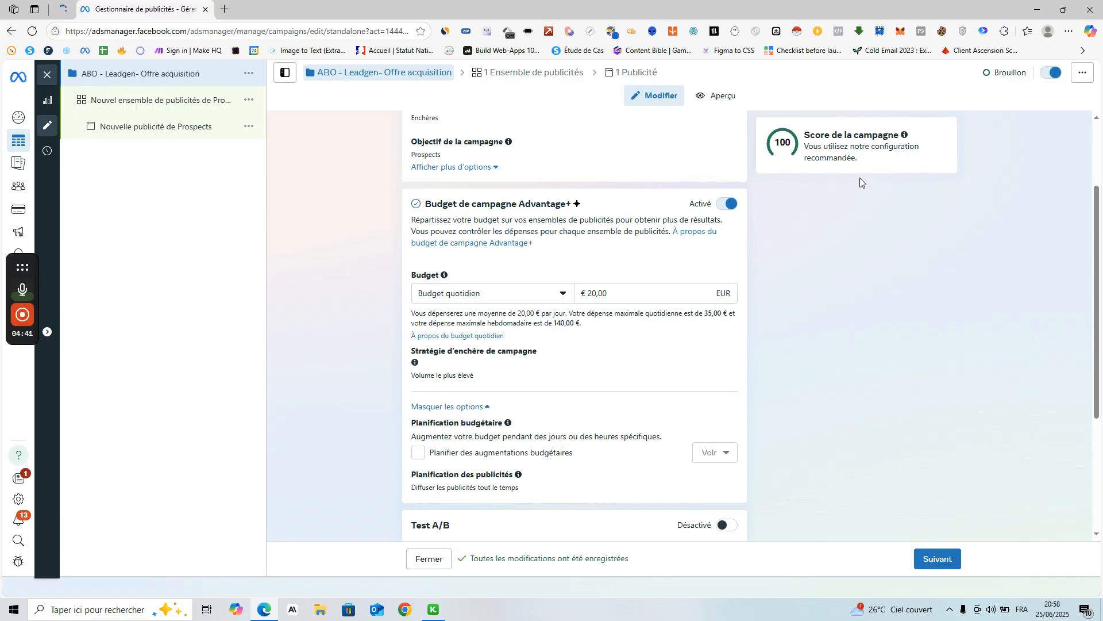
pyautogui.click(731, 207)
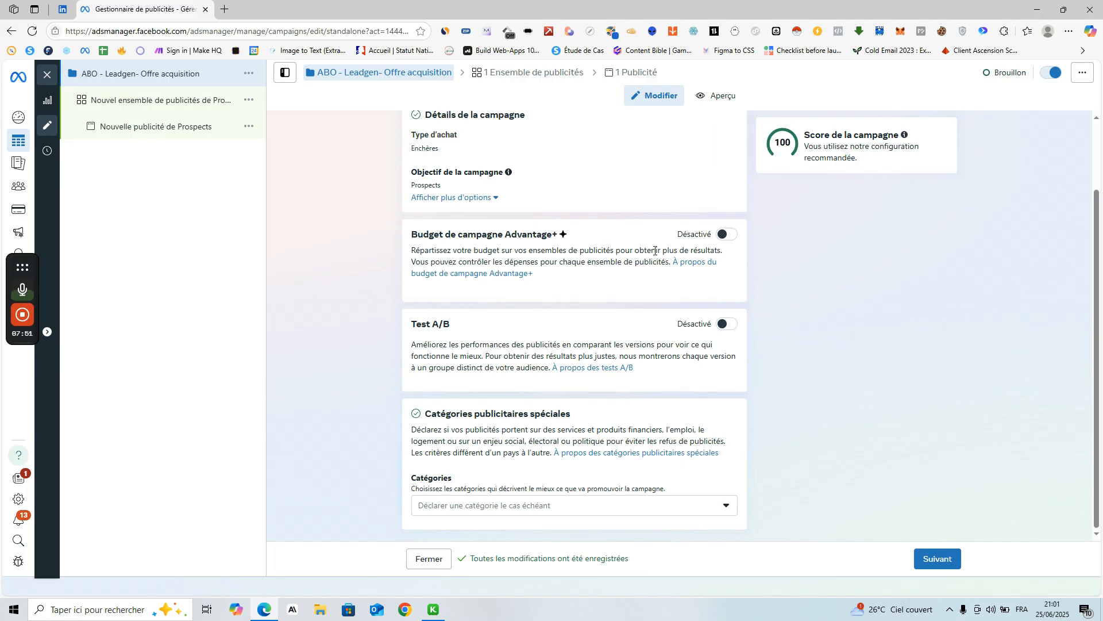
# Turn on the A/B test and review its test variable choices and duration setting.
pyautogui.click(725, 326)
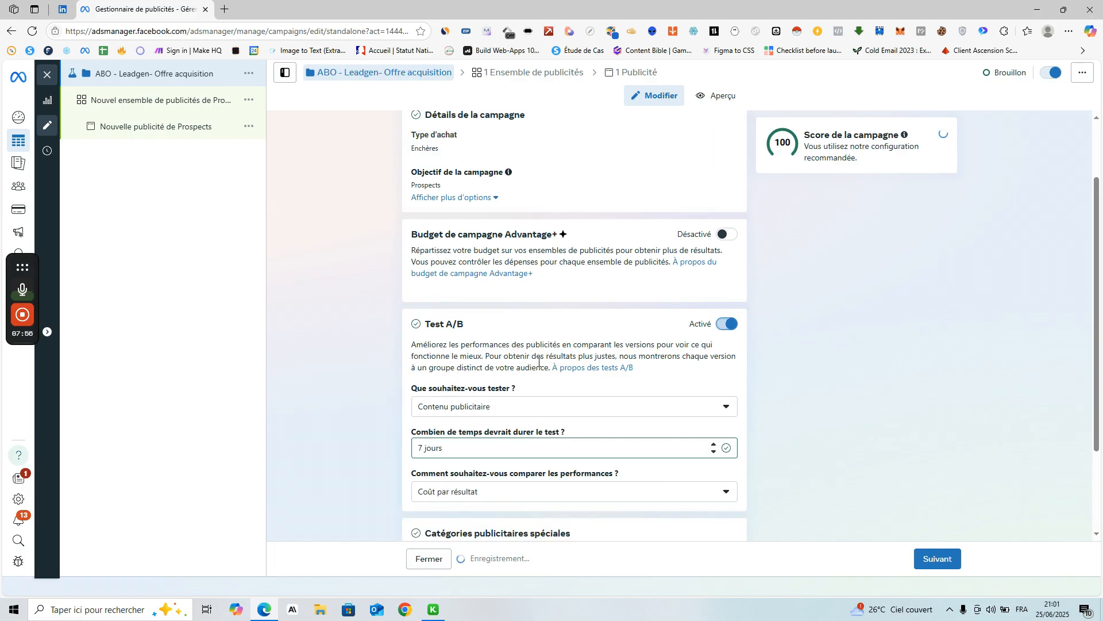
pyautogui.scroll(-2, 539, 362)
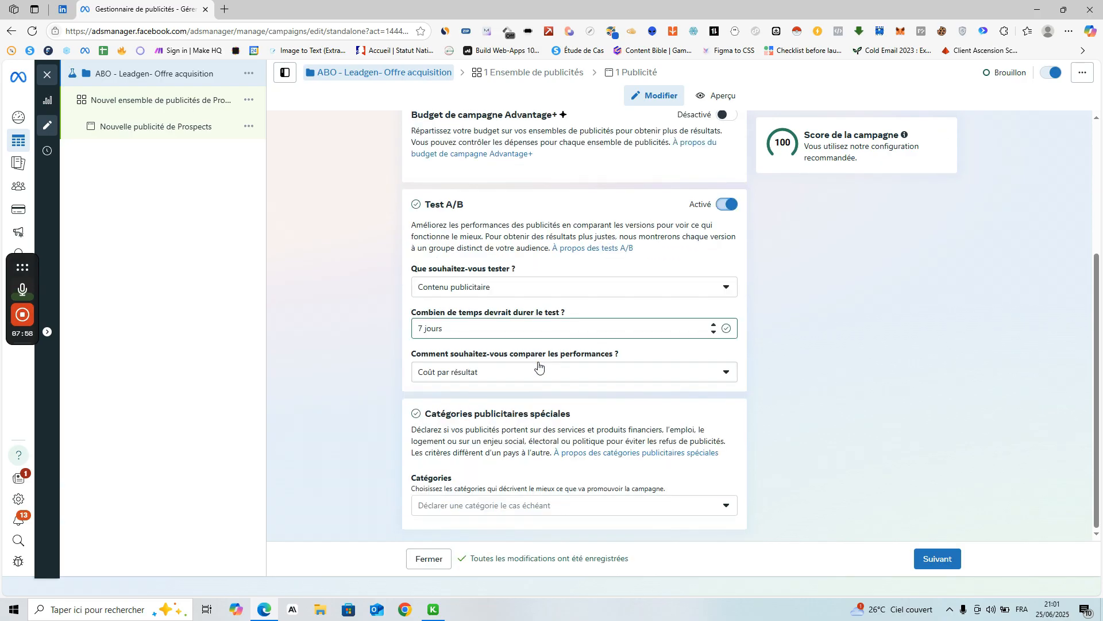
pyautogui.click(474, 288)
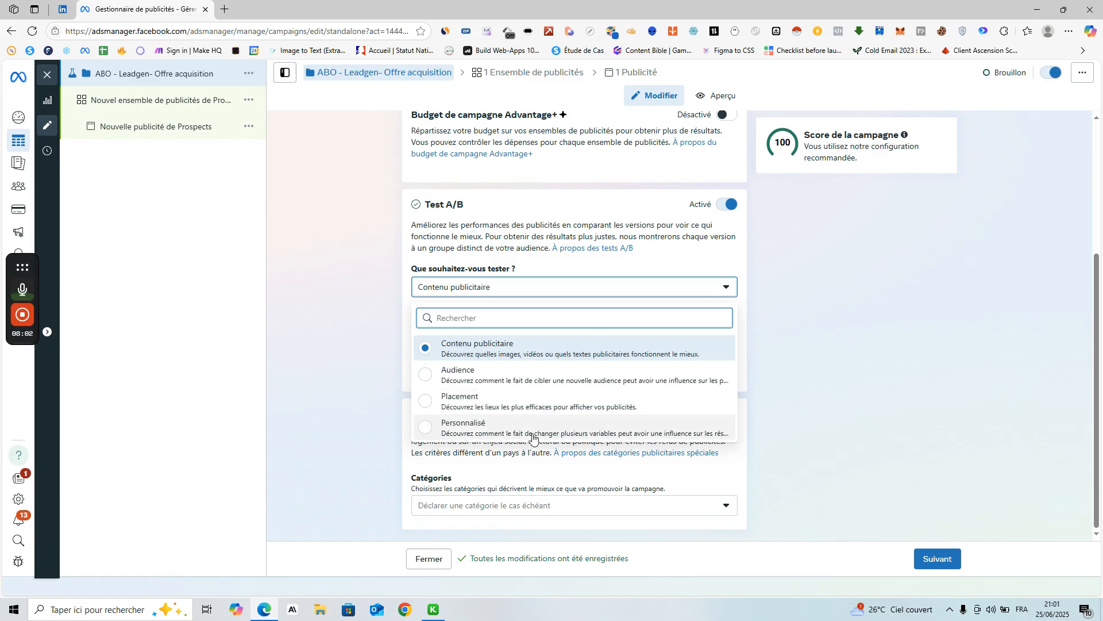
pyautogui.click(365, 372)
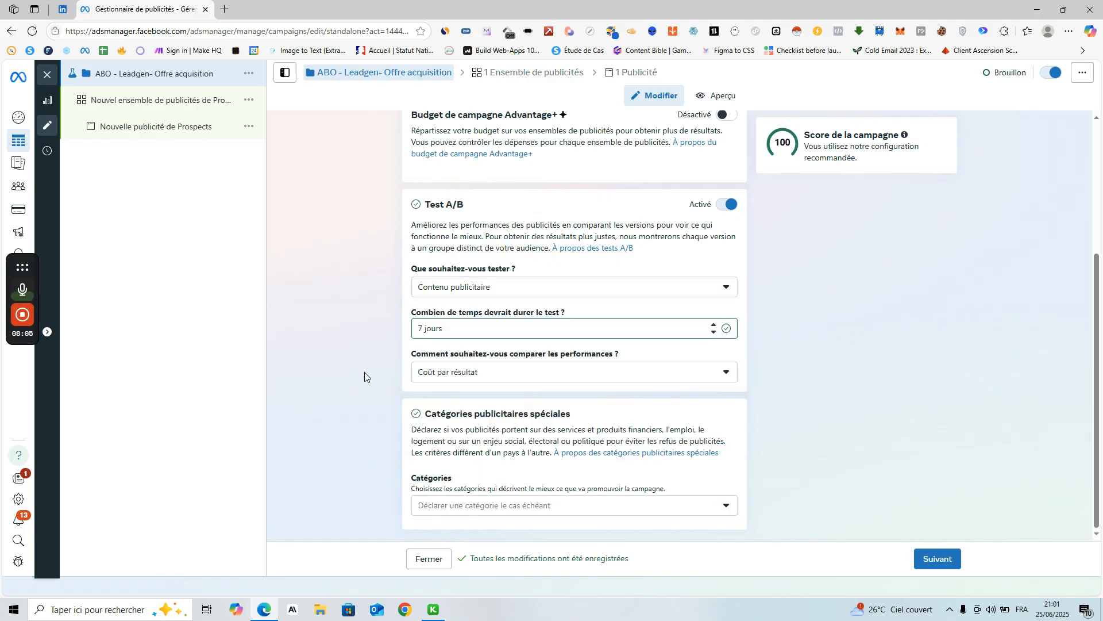
pyautogui.click(430, 329)
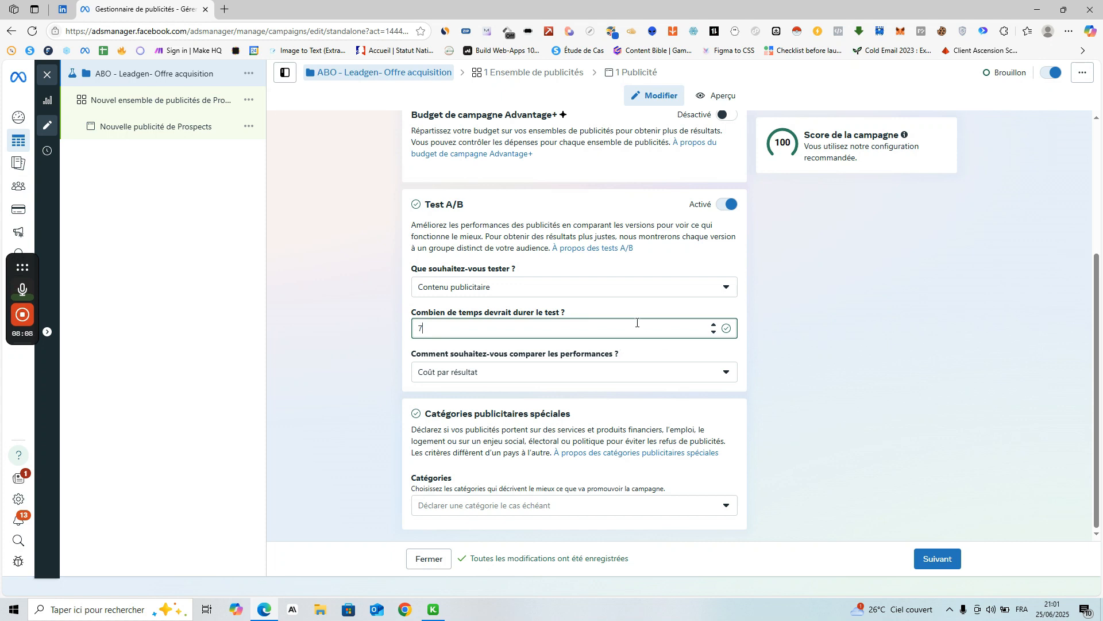
pyautogui.click(886, 327)
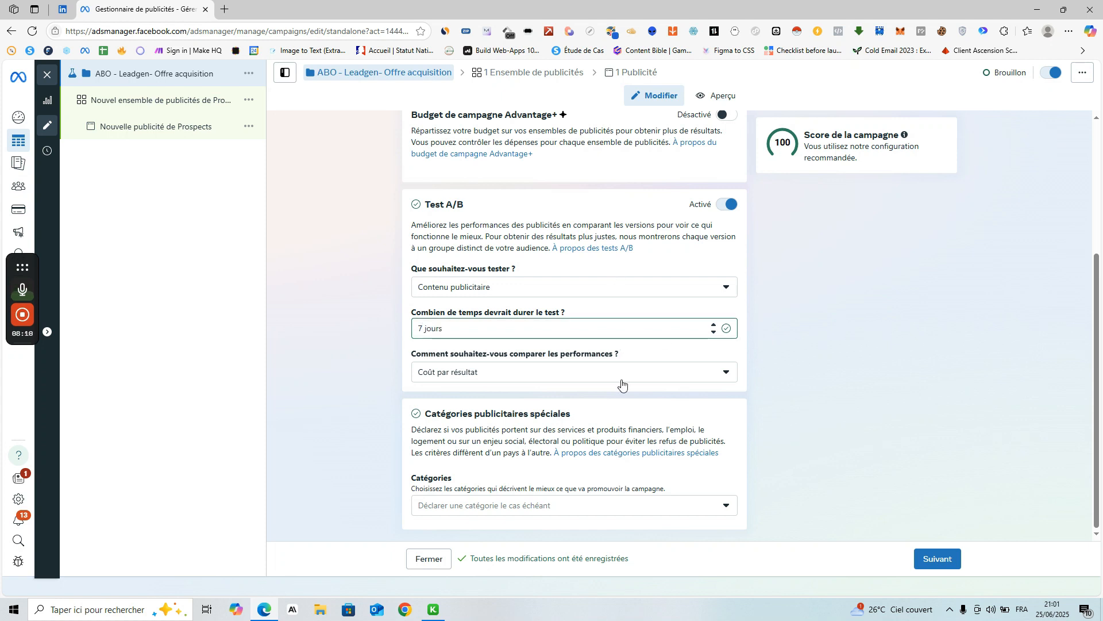
# Examine the cost metrics offered for comparing A/B test performance, and turn the A/B test off.
pyautogui.click(603, 379)
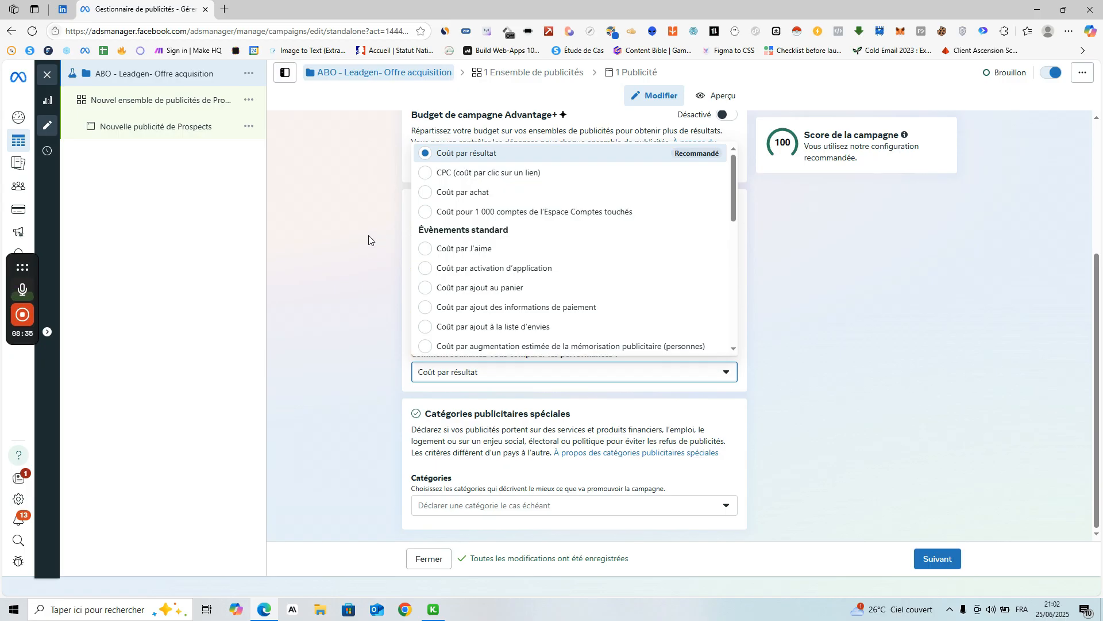
pyautogui.scroll(-3, 499, 265)
pyautogui.scroll(3, 499, 266)
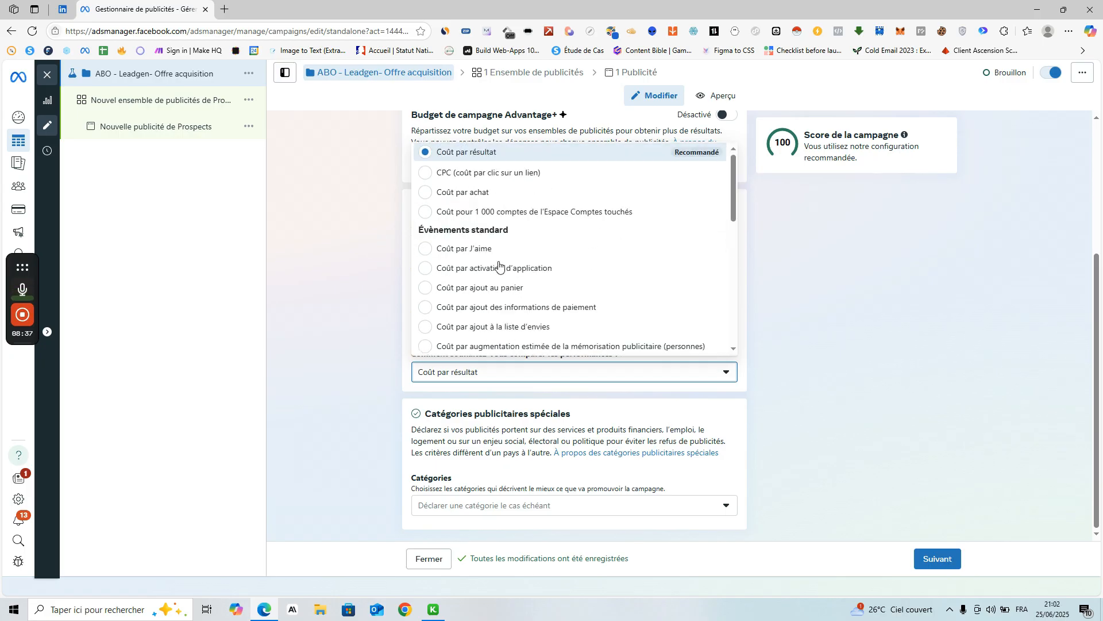
pyautogui.scroll(-10, 503, 289)
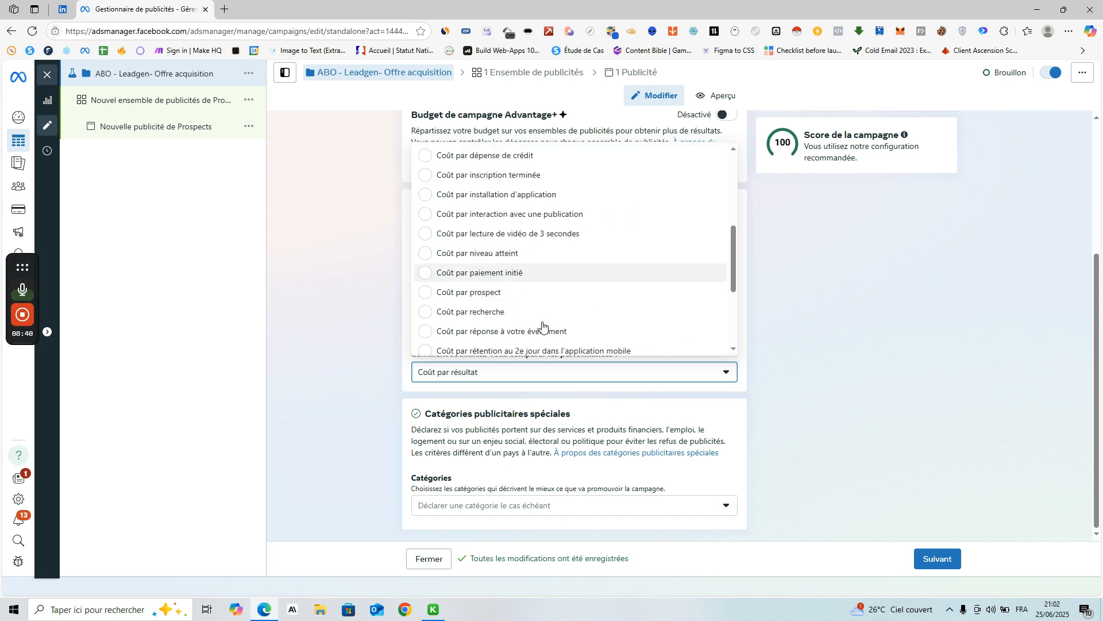
pyautogui.scroll(3, 525, 312)
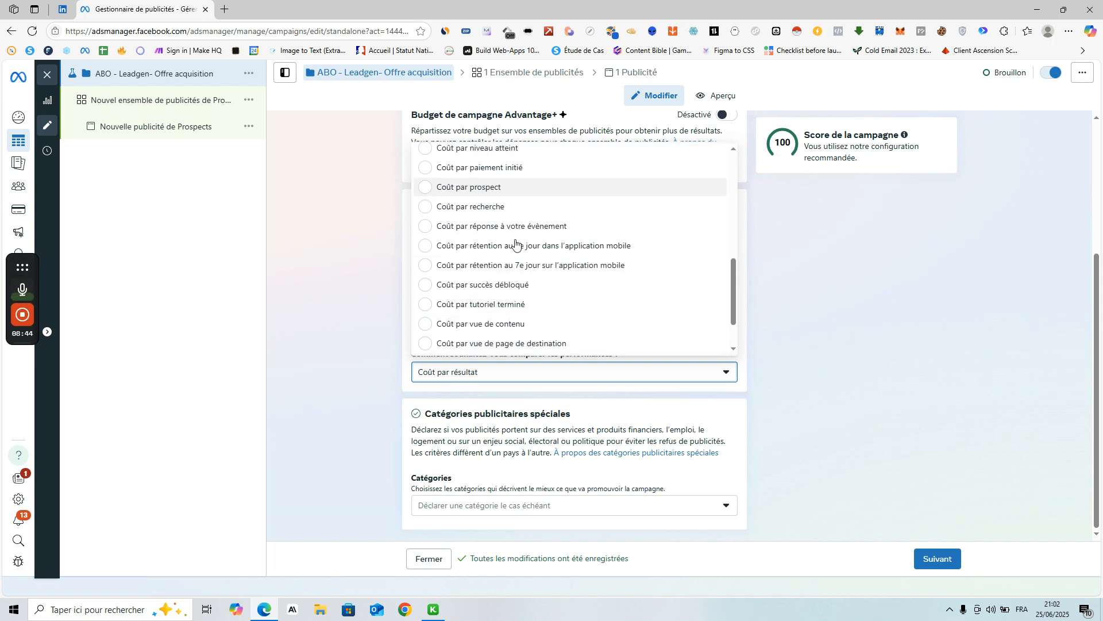
pyautogui.scroll(10, 515, 249)
pyautogui.scroll(2, 519, 260)
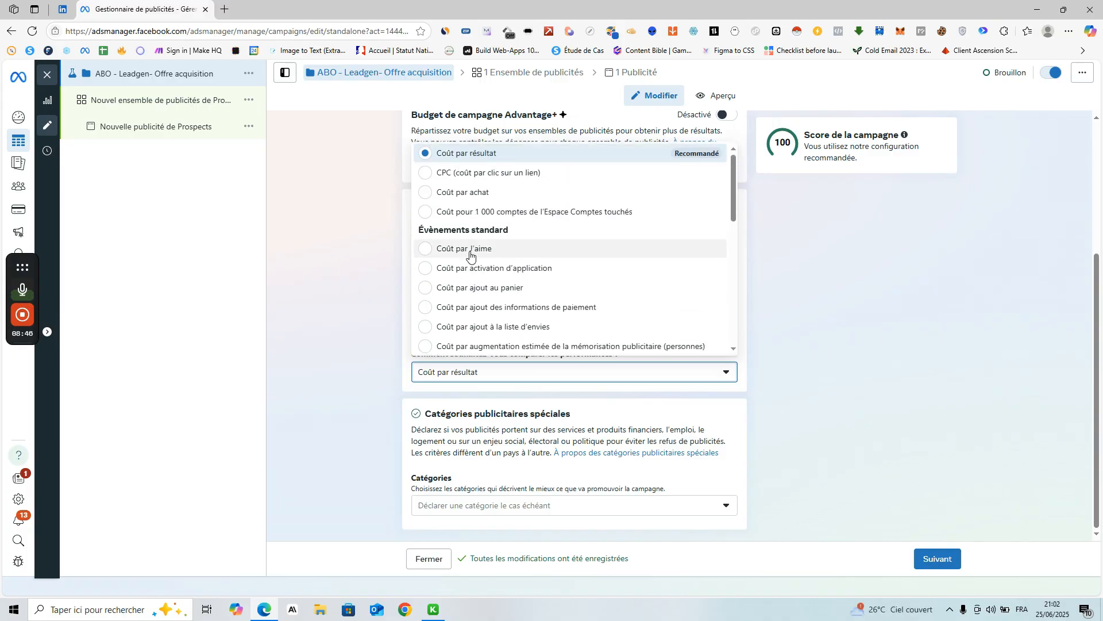
pyautogui.click(366, 249)
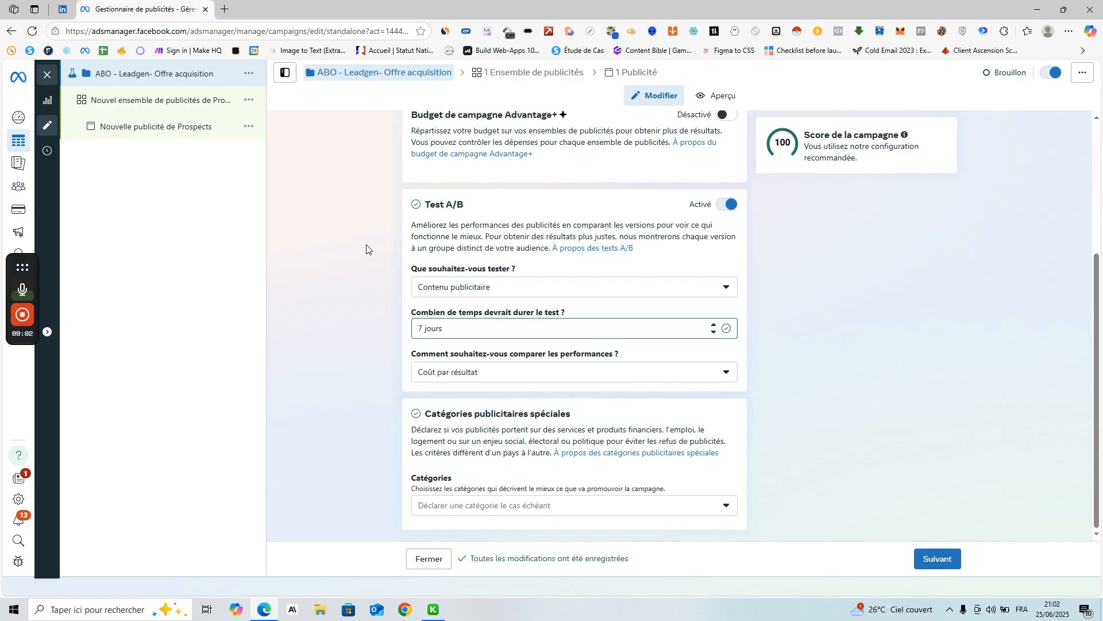
pyautogui.click(729, 207)
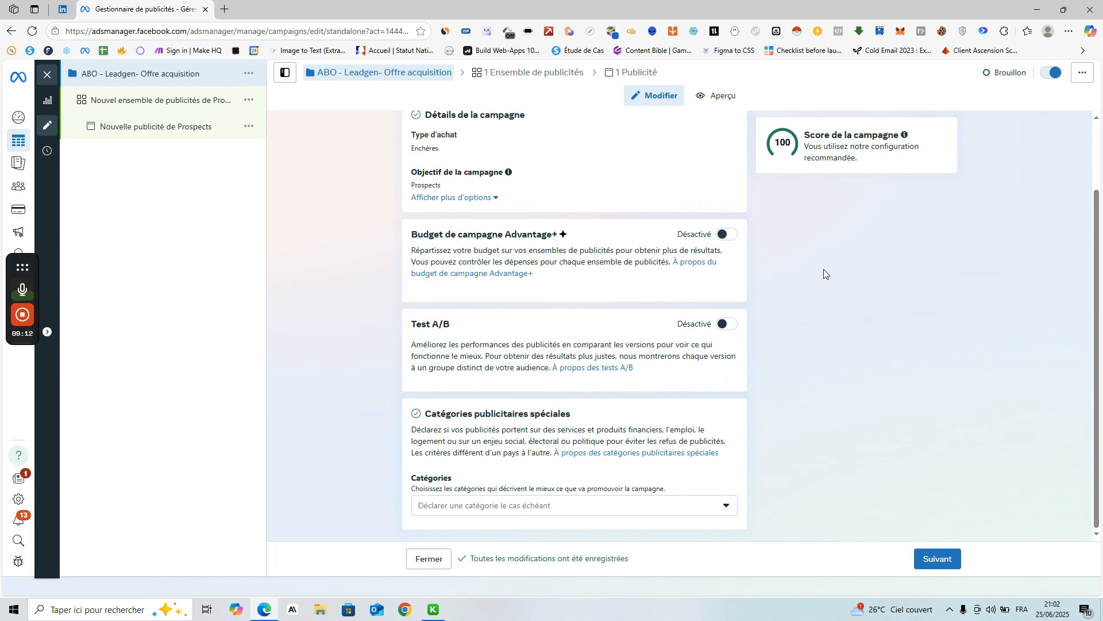
# Review the available special ad categories without declaring one.
pyautogui.click(588, 508)
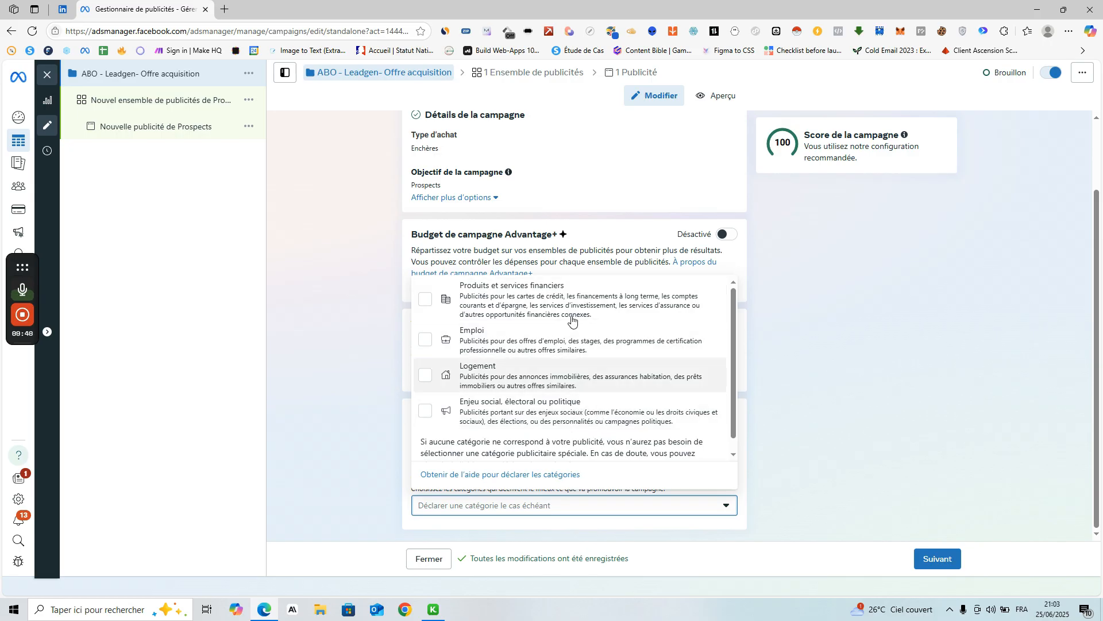
pyautogui.click(394, 382)
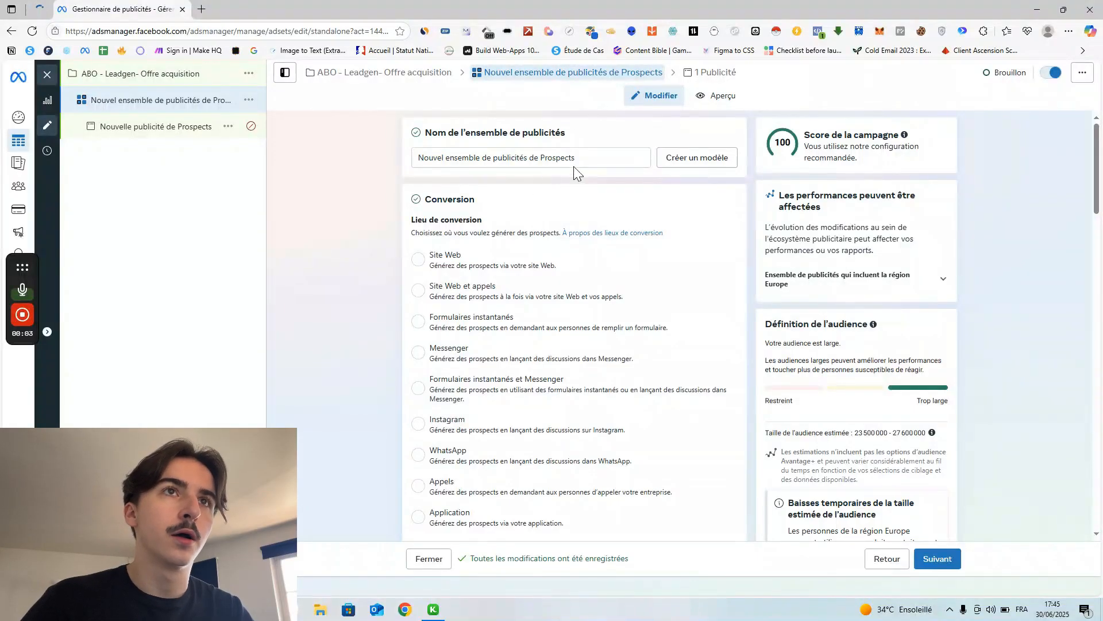
# Replace the default ad set name with "FR - 25+".
pyautogui.click(597, 158)
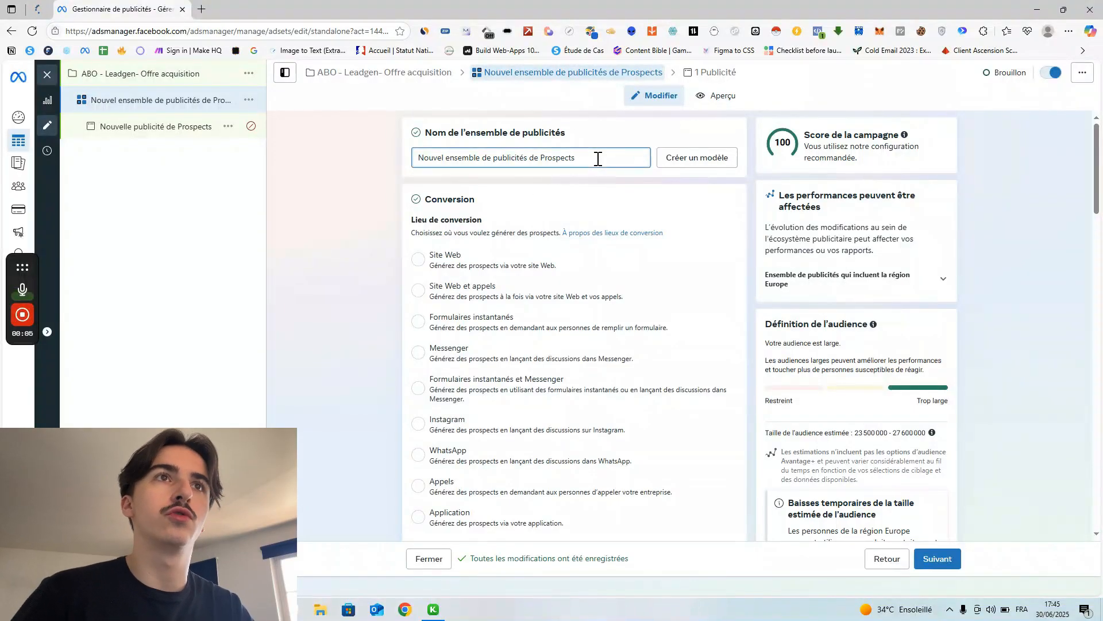
pyautogui.hotkey('ctrl', 'a')
pyautogui.press('BackSpace')
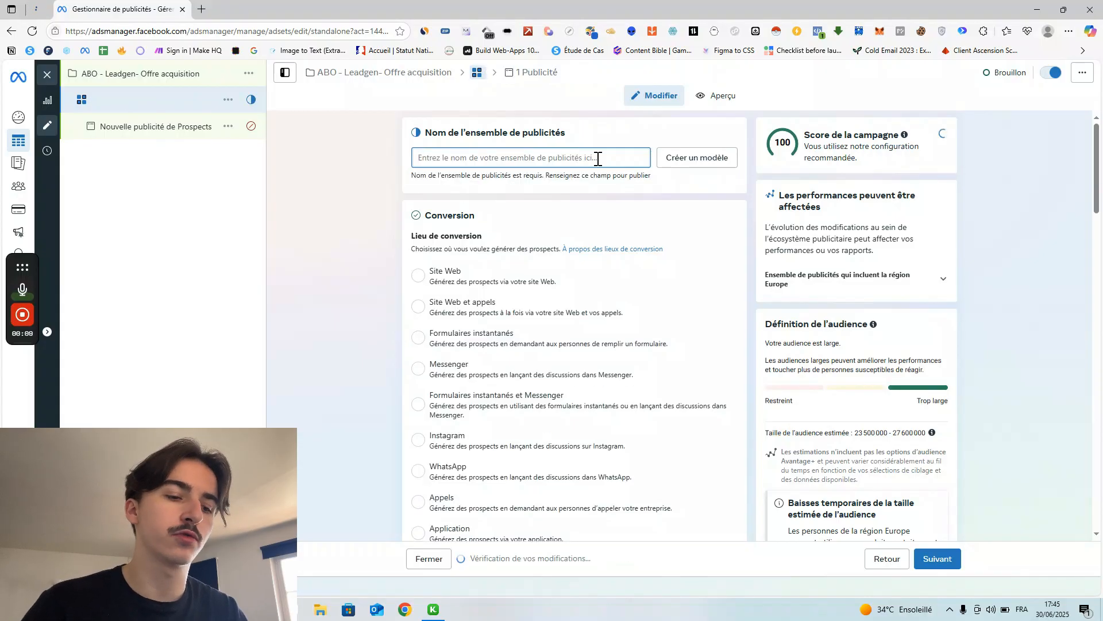
pyautogui.press('capslock')
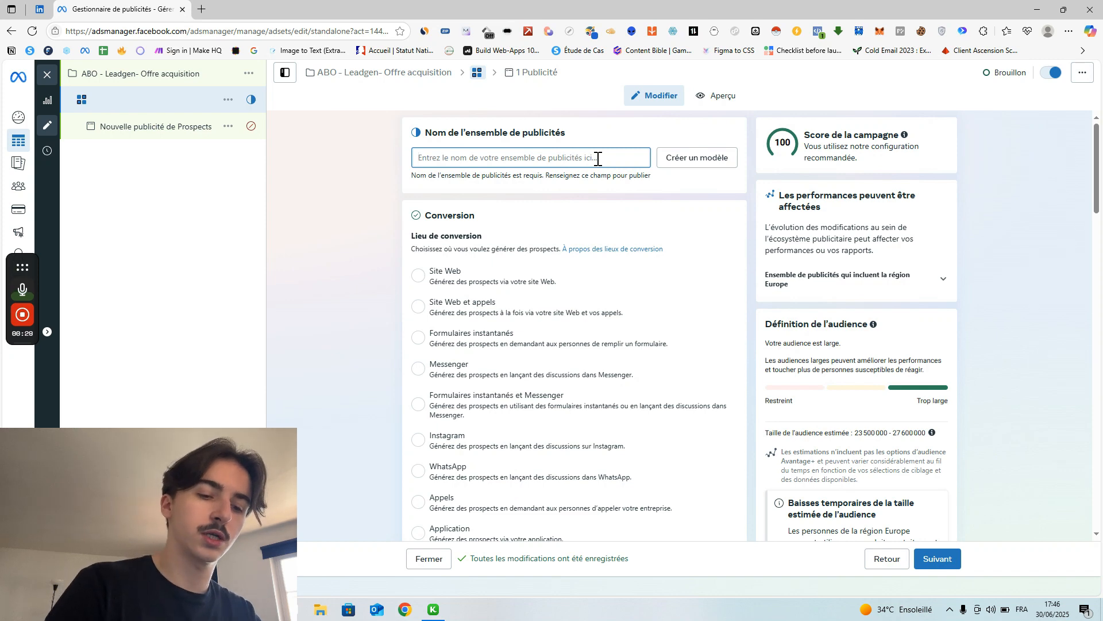
pyautogui.write('FR')
pyautogui.press('capslock')
pyautogui.write('-')
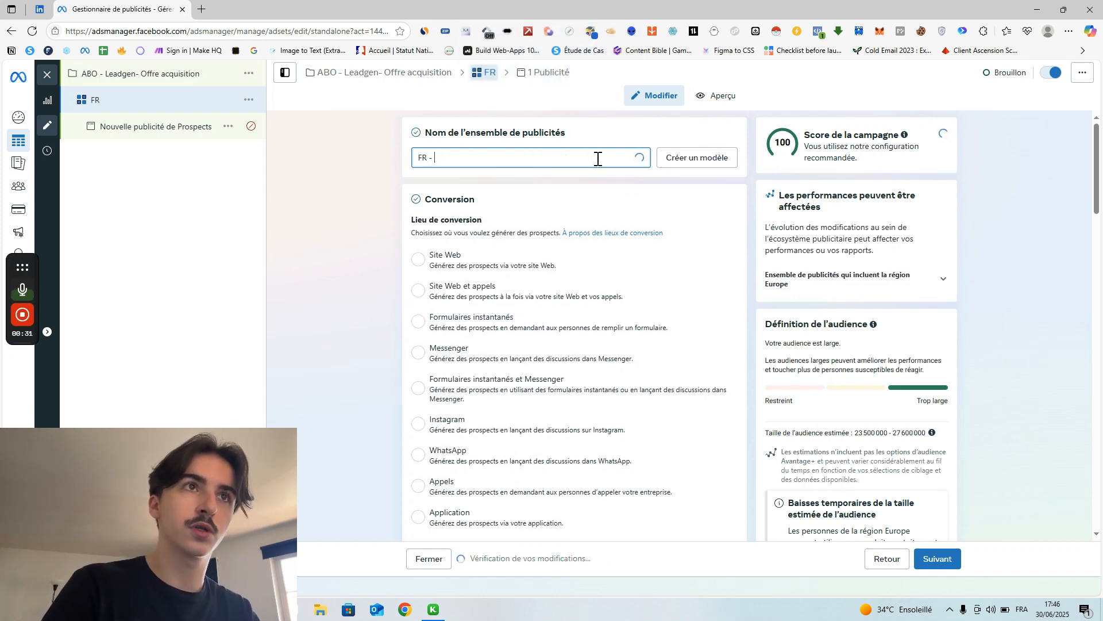
pyautogui.press('capslock')
pyautogui.write('25+')
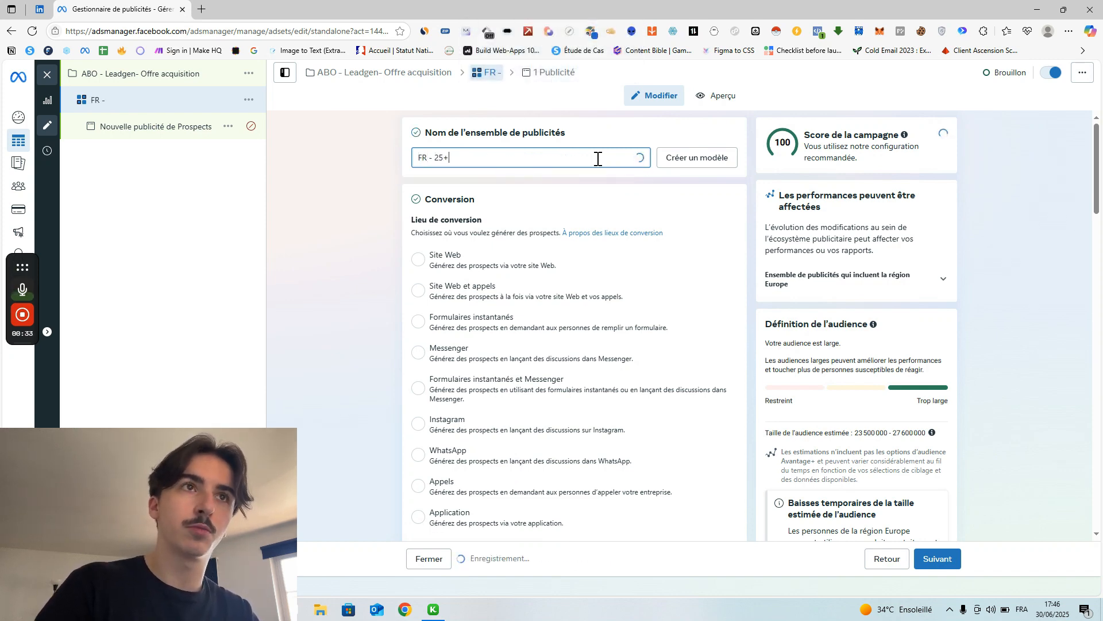
# Remove the dash between "FR" and "25+" in the ad set name.
pyautogui.click(435, 158)
pyautogui.press('BackSpace')
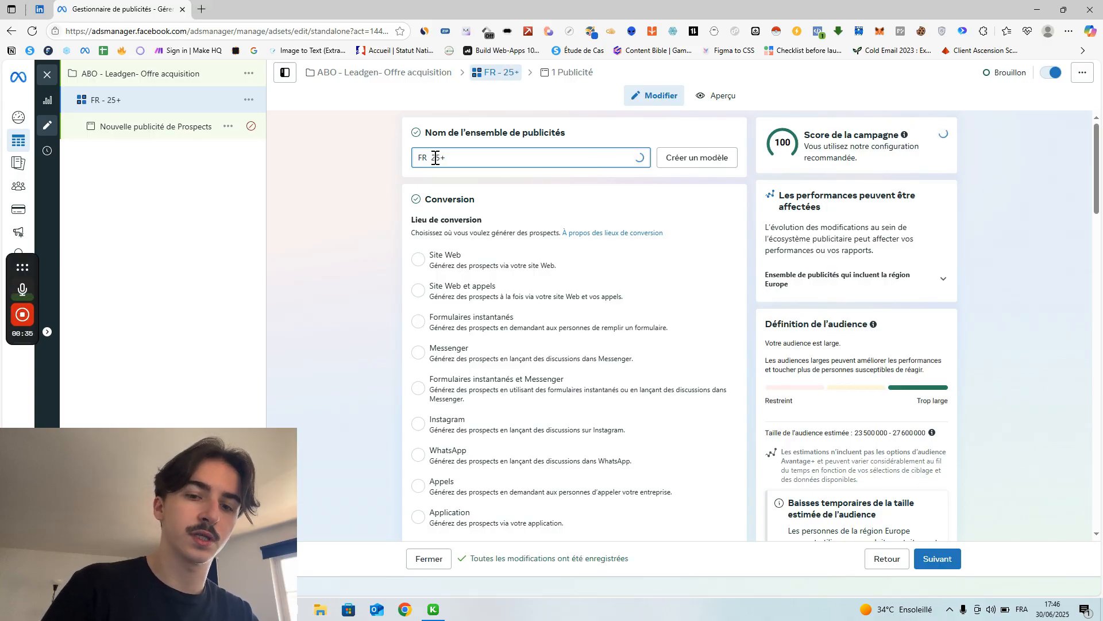
pyautogui.press('BackSpace')
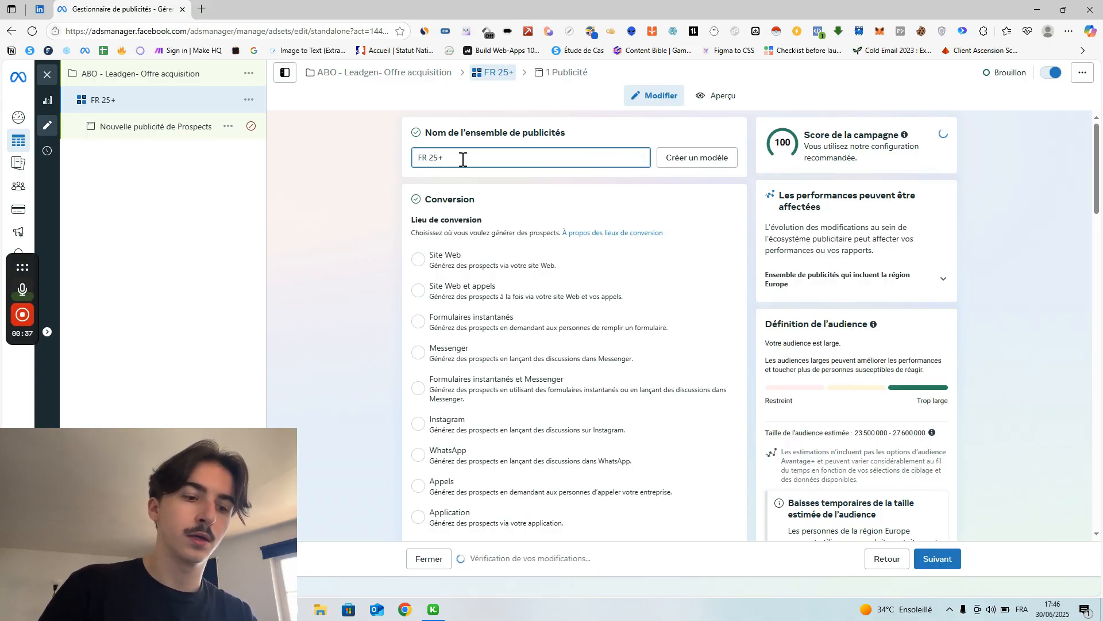
# Append "- Angle 1" to the ad set name after "FR 25+".
pyautogui.click(464, 159)
pyautogui.press('capslock')
pyautogui.write('-')
pyautogui.press('capslock')
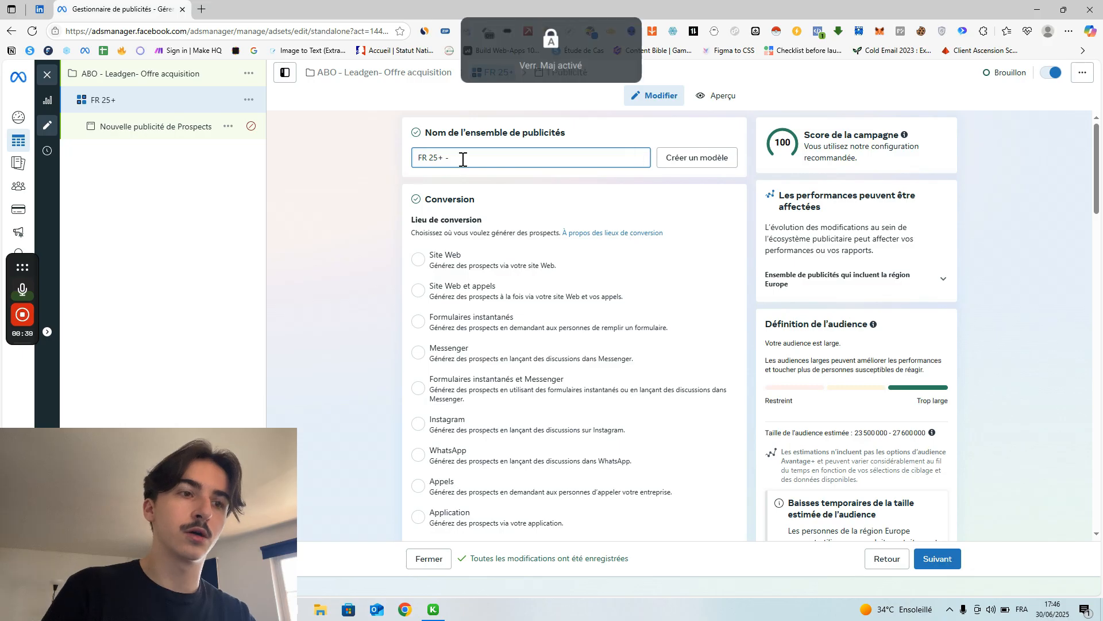
pyautogui.write('A')
pyautogui.press('capslock')
pyautogui.write('n')
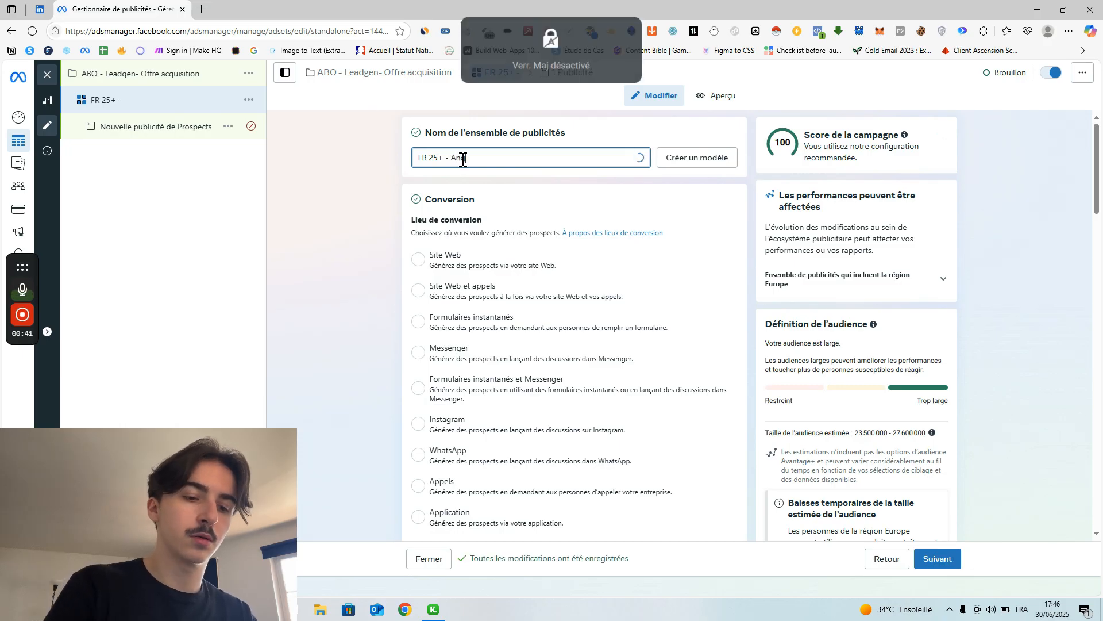
pyautogui.write('gle')
pyautogui.press('capslock')
pyautogui.write('1')
pyautogui.press('capslock')
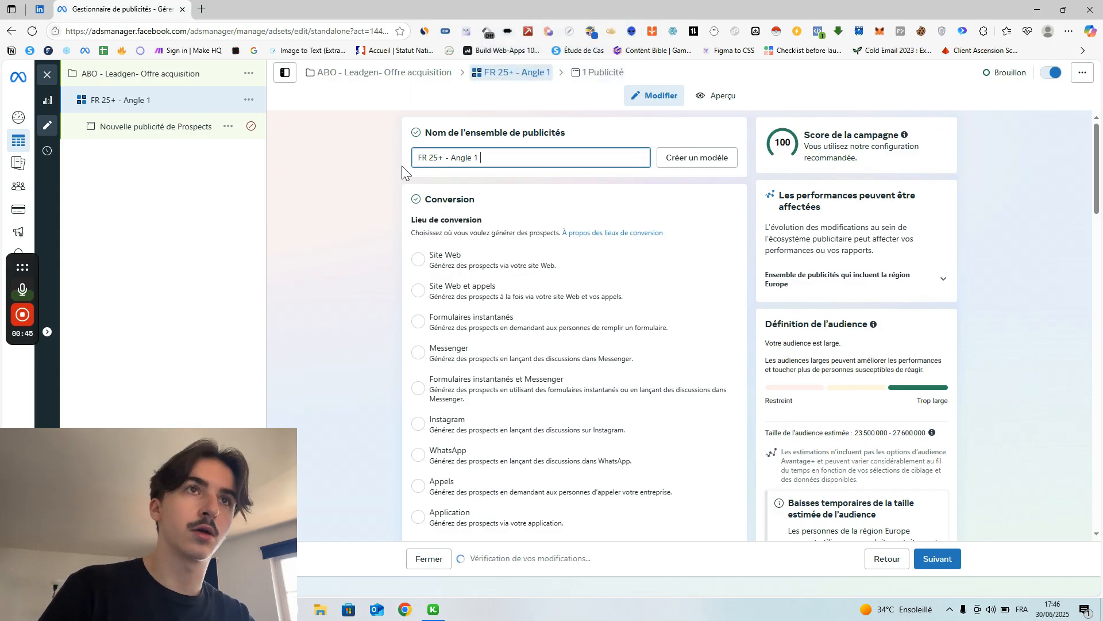
# Add the creative format "- Statics" to the end of the ad set name.
pyautogui.write('-')
pyautogui.press('capslock')
pyautogui.write('S')
pyautogui.press('capslock')
pyautogui.write('tat')
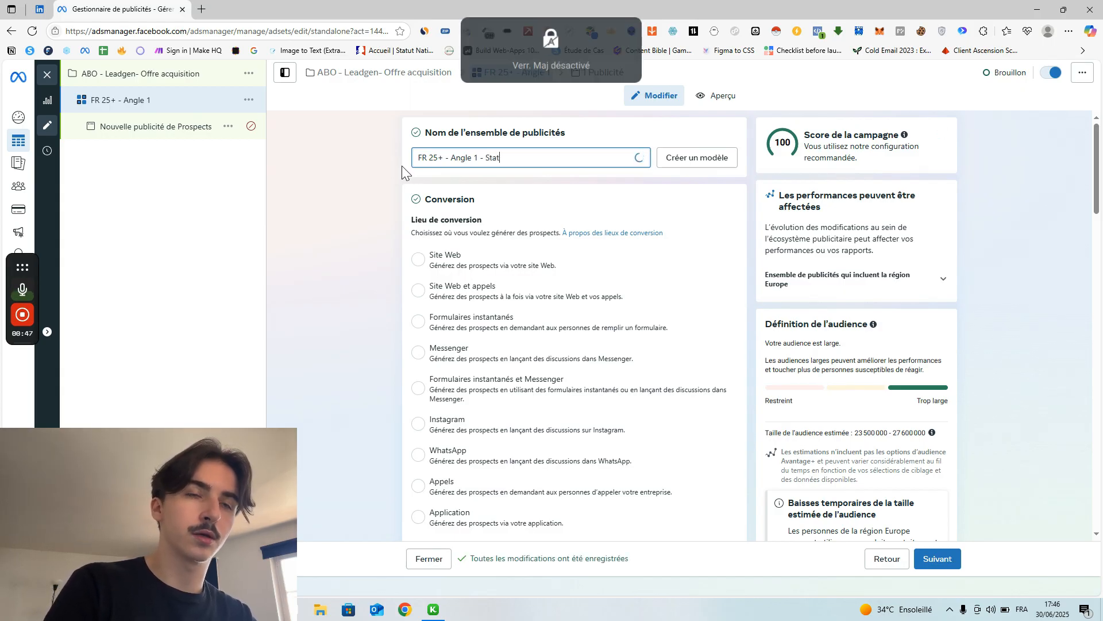
pyautogui.write('ics')
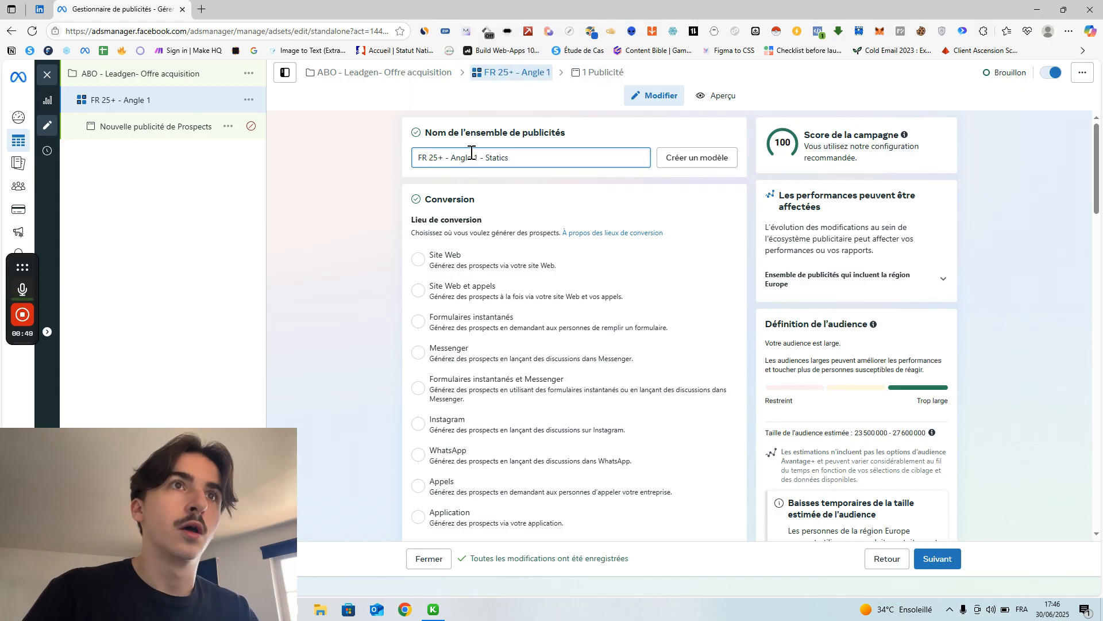
pyautogui.click(612, 134)
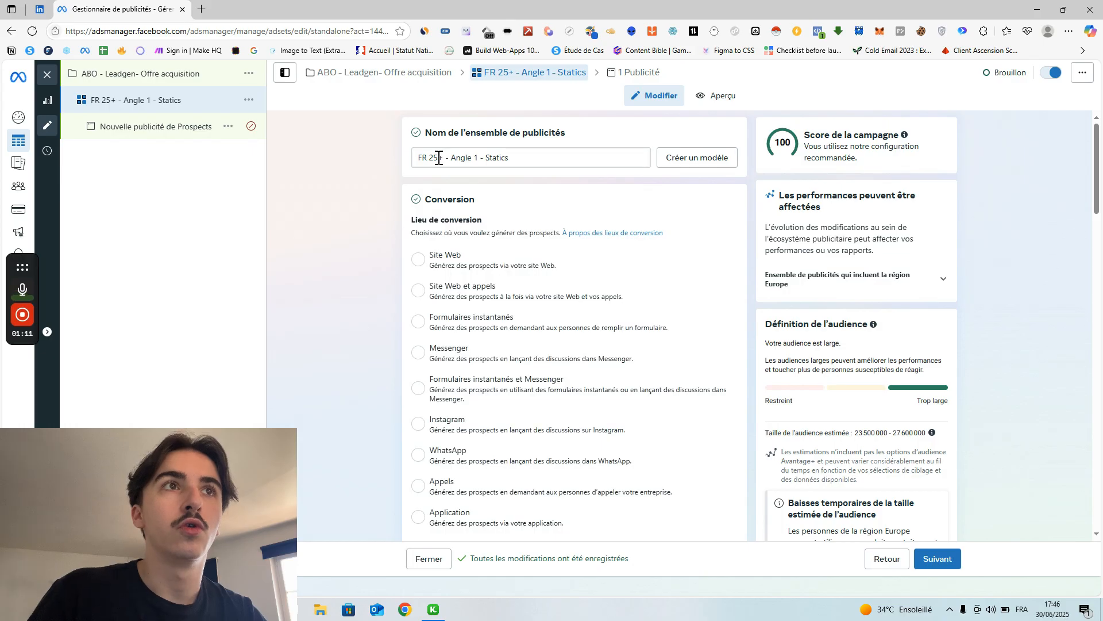
# Insert the audience tag "[BROAD]" at the start of the ad set name, before "FR 25+".
pyautogui.click(420, 159)
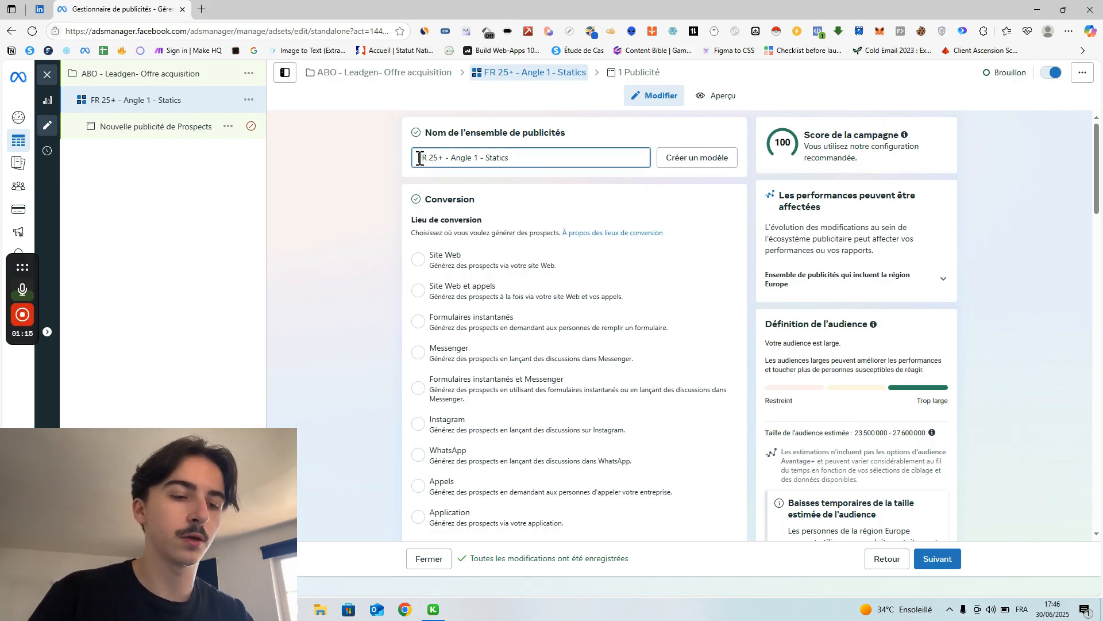
pyautogui.write('F')
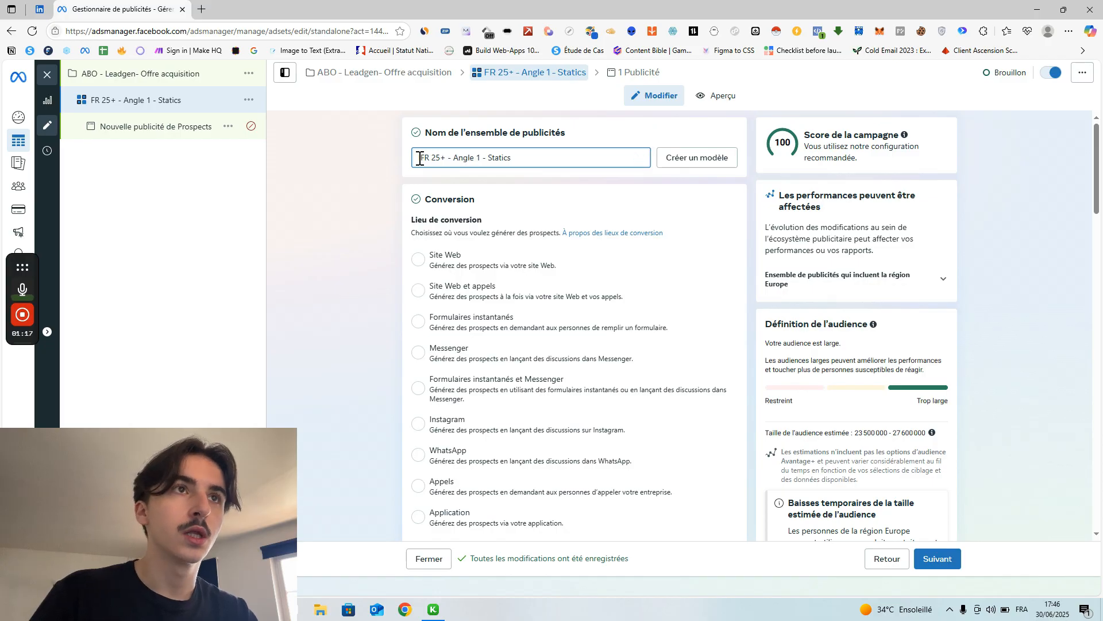
pyautogui.press('capslock')
pyautogui.write('[BROAD]')
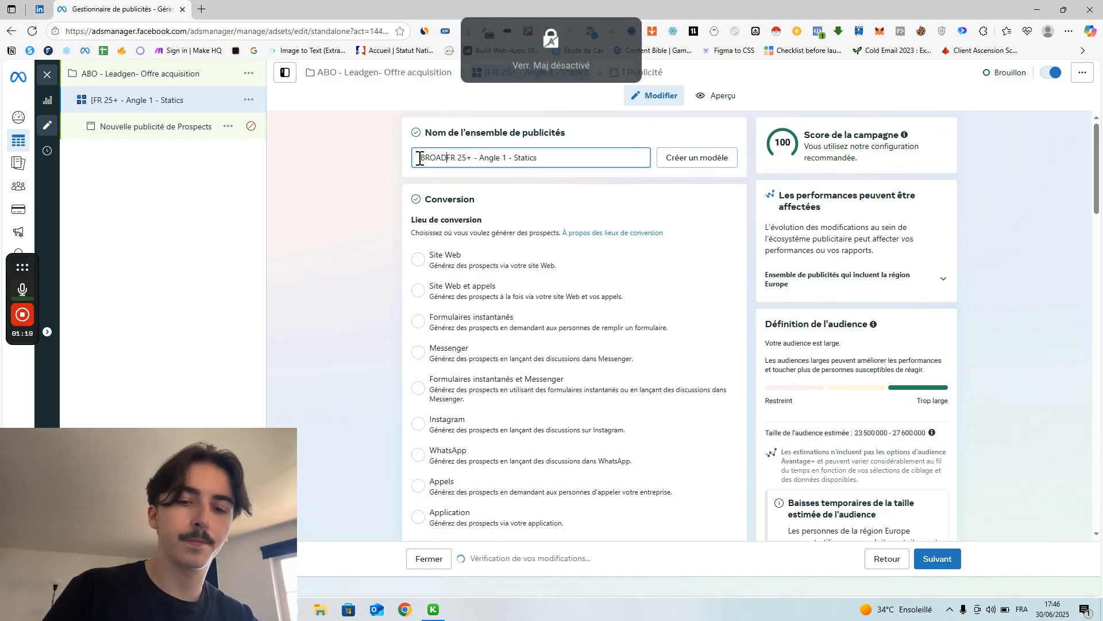
pyautogui.click(584, 136)
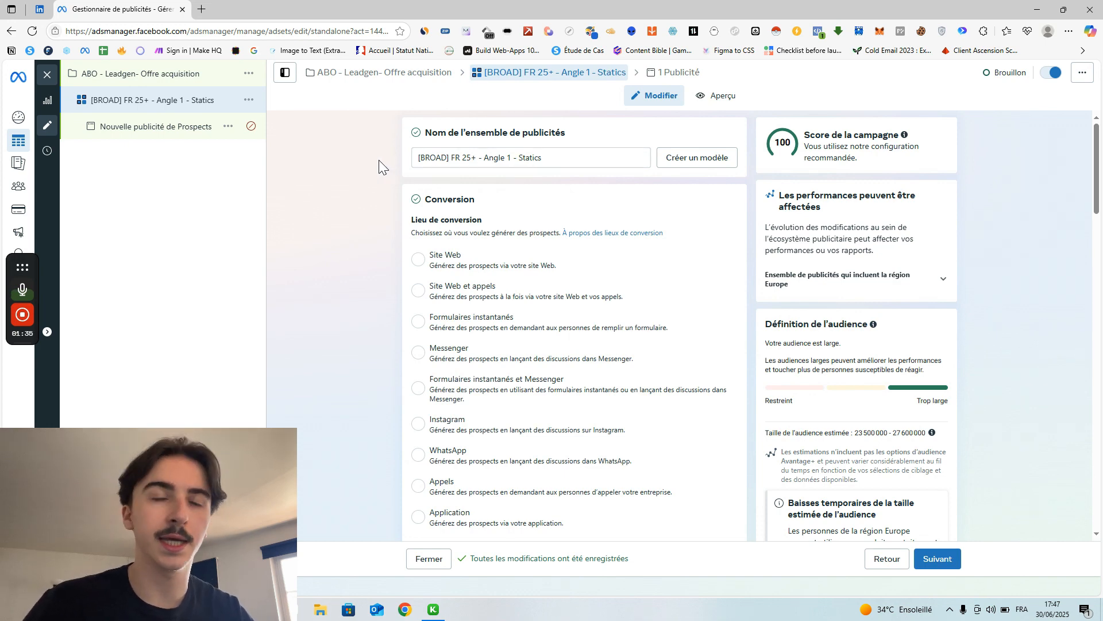
# Replace the word inside the brackets of the ad set name with "Interests".
pyautogui.doubleClick(430, 158)
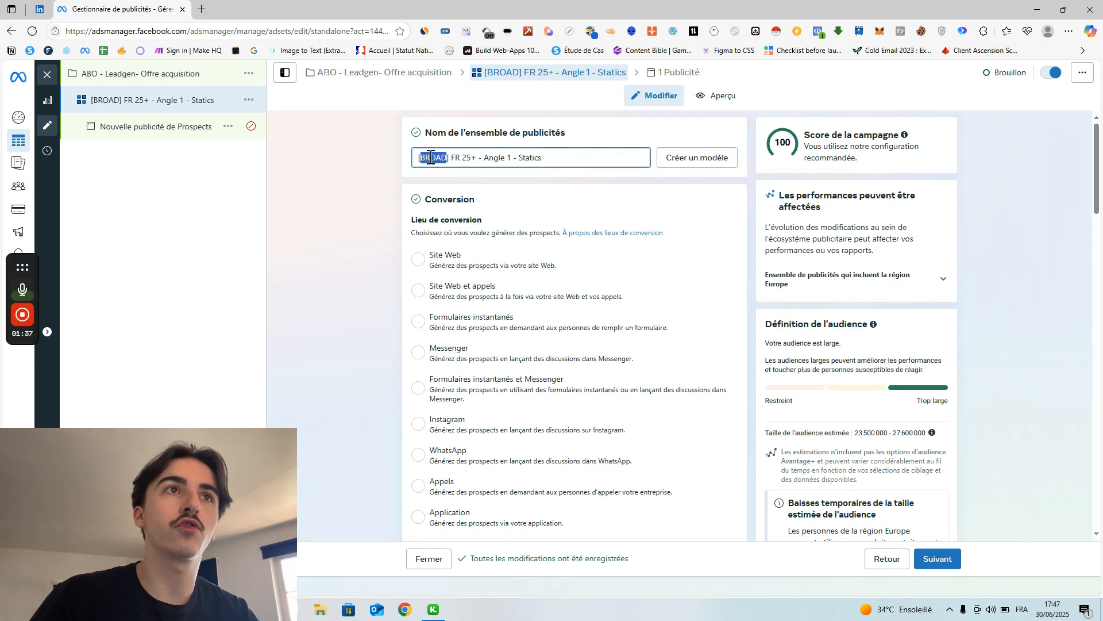
pyautogui.press('capslock')
pyautogui.write('Intere')
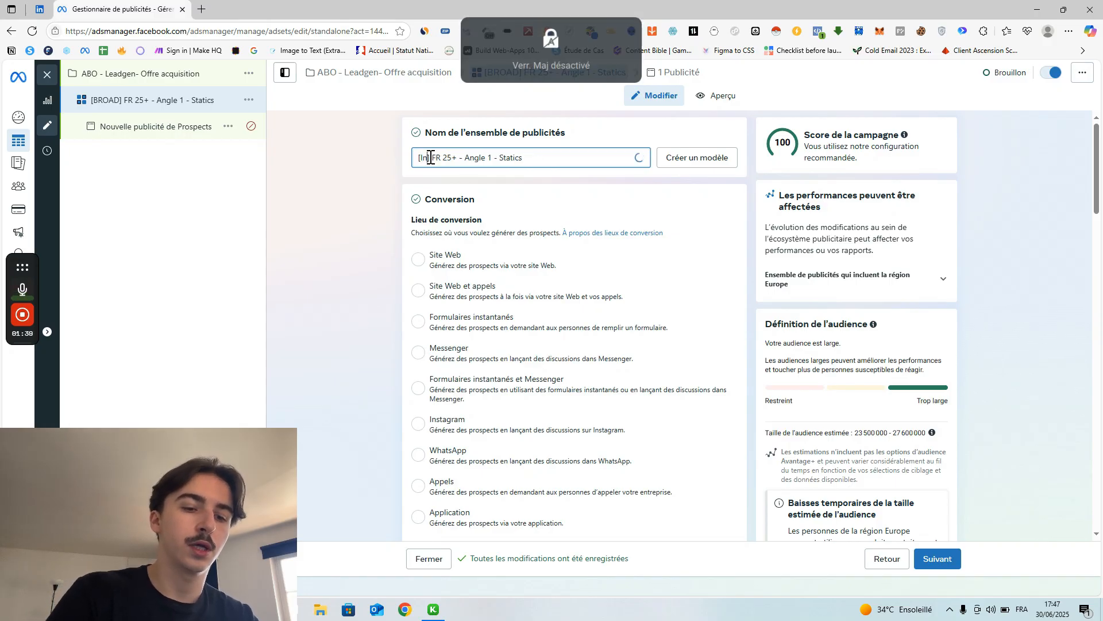
pyautogui.write('sts')
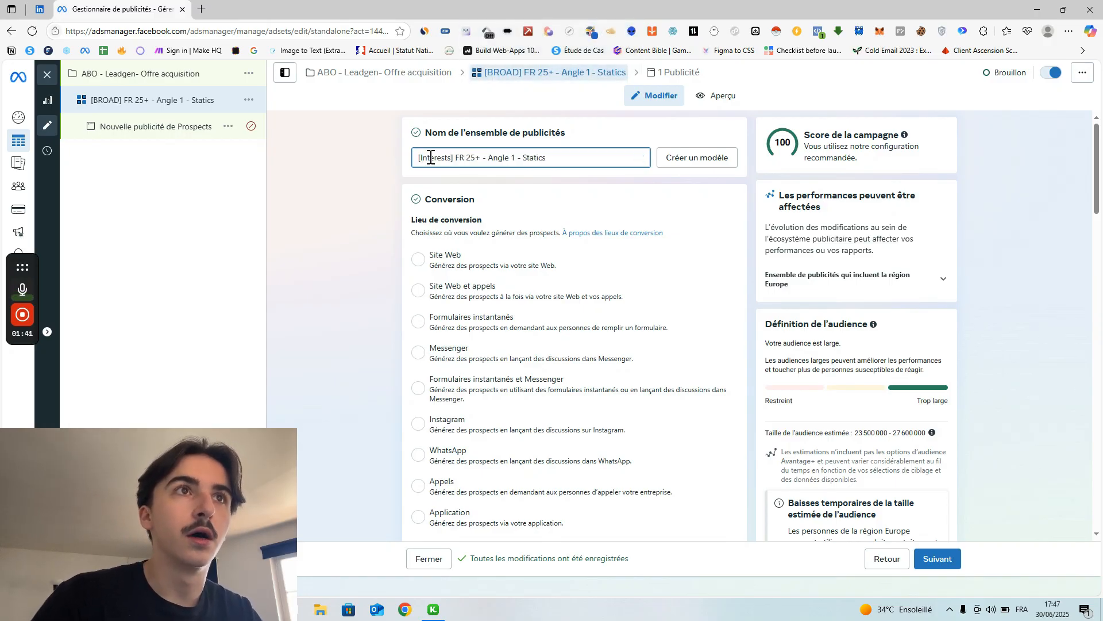
# Change the bracketed audience tag in the ad set name back to "BROAD".
pyautogui.doubleClick(430, 158)
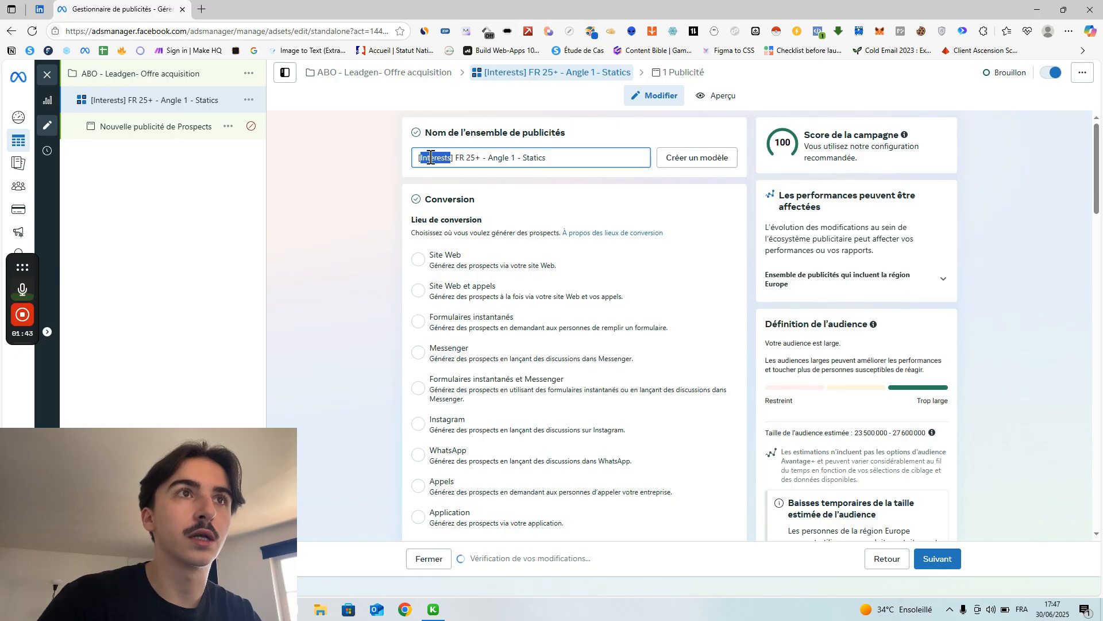
pyautogui.press('capslock')
pyautogui.write('BROAD')
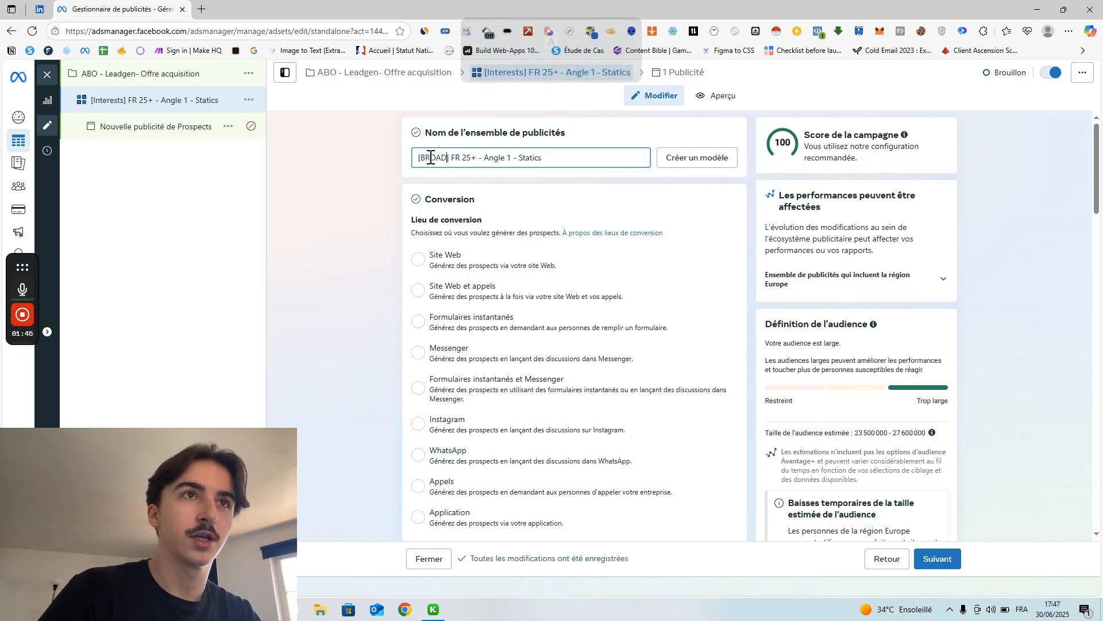
pyautogui.press('capslock')
pyautogui.click(402, 152)
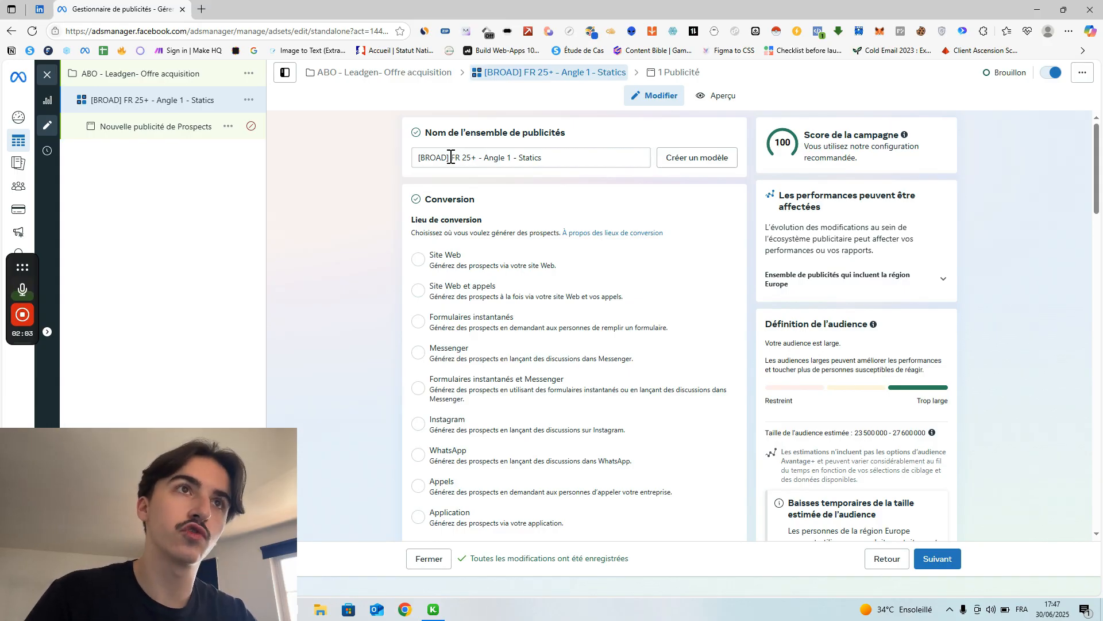
# Examine the country, age and angle parts of the ad set name one by one.
pyautogui.click(453, 157)
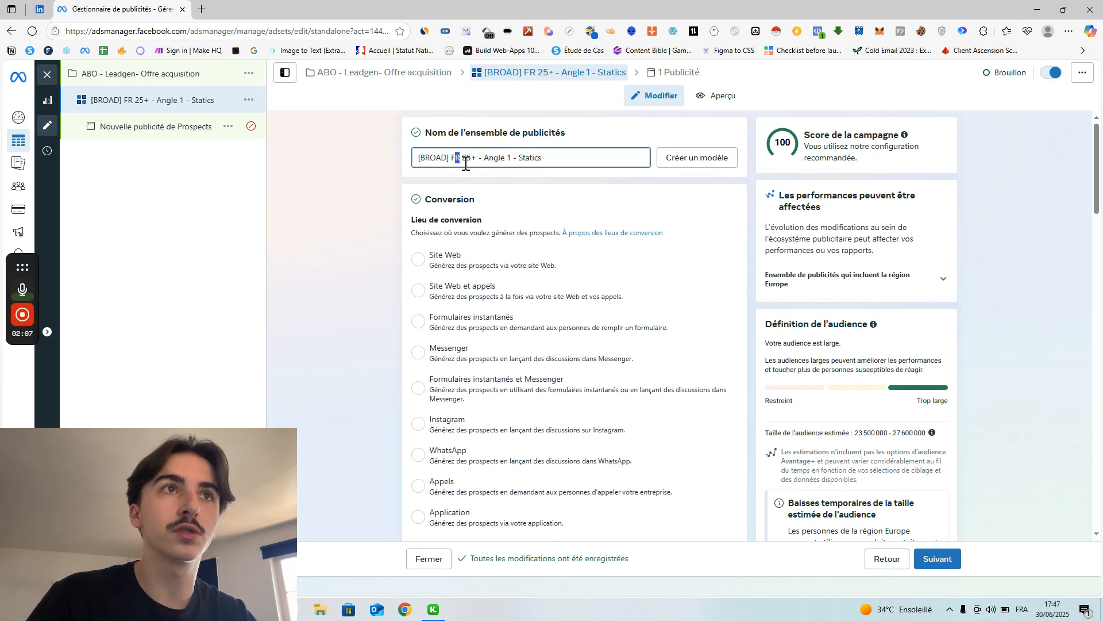
pyautogui.moveTo(462, 156); pyautogui.dragTo(476, 156)
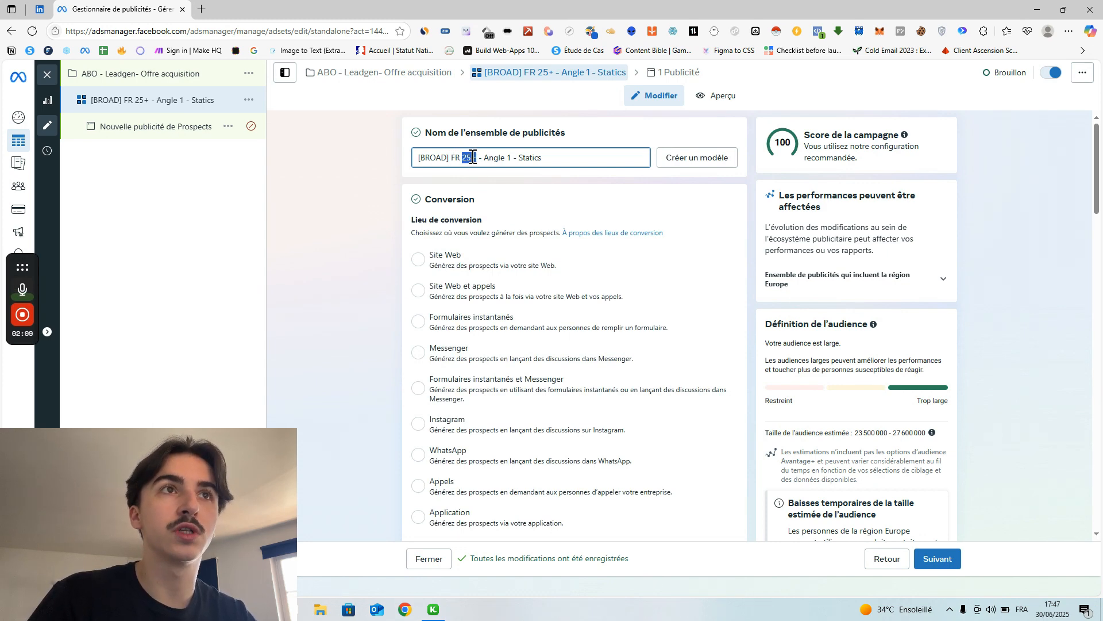
pyautogui.click(460, 161)
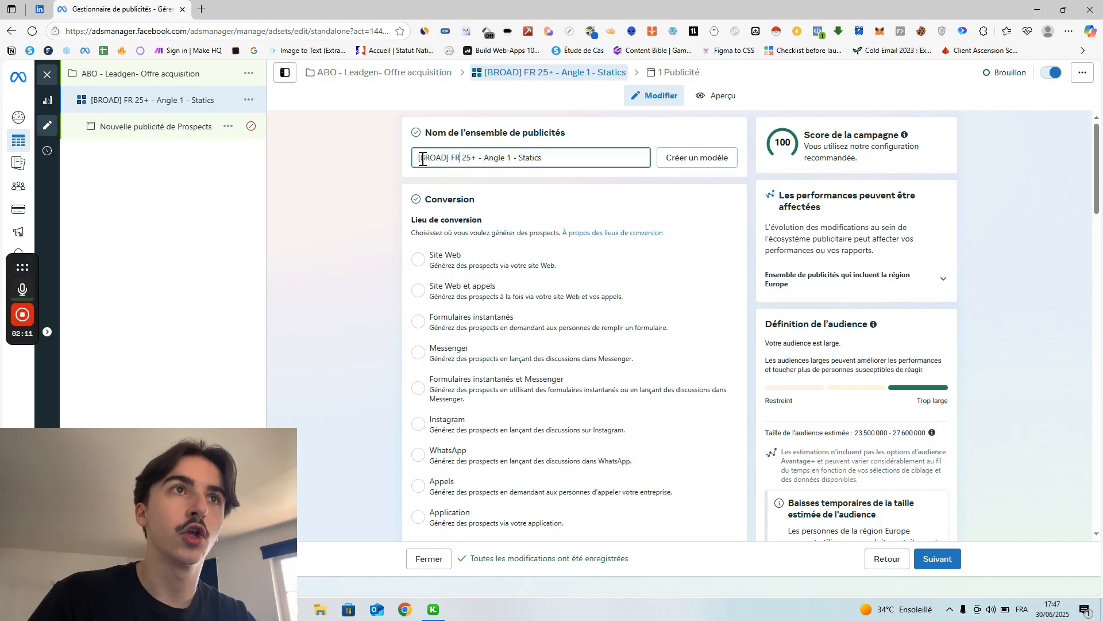
pyautogui.moveTo(420, 159); pyautogui.dragTo(513, 160)
pyautogui.click(497, 161)
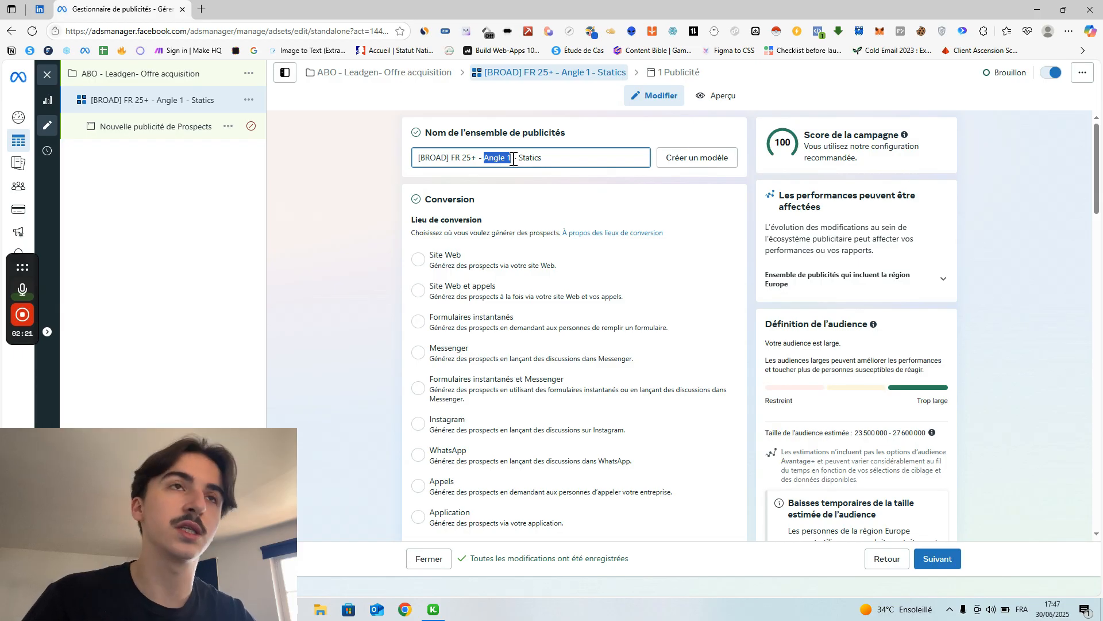
pyautogui.click(503, 159)
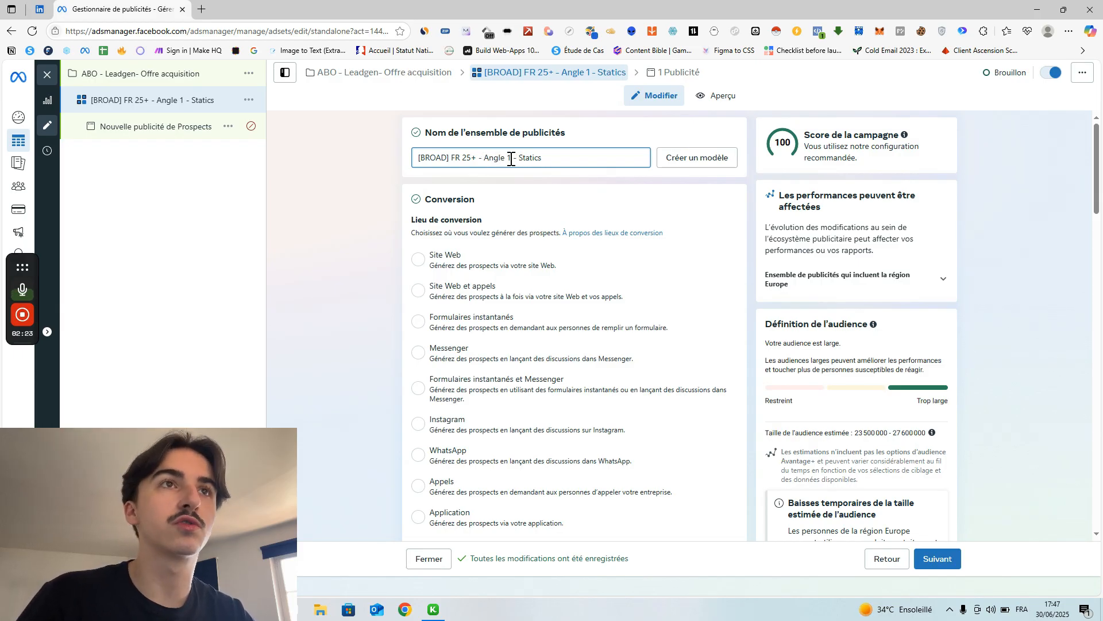
# Delete the number after "Angle" in the ad set name and re-enter it as 1.
pyautogui.press('BackSpace')
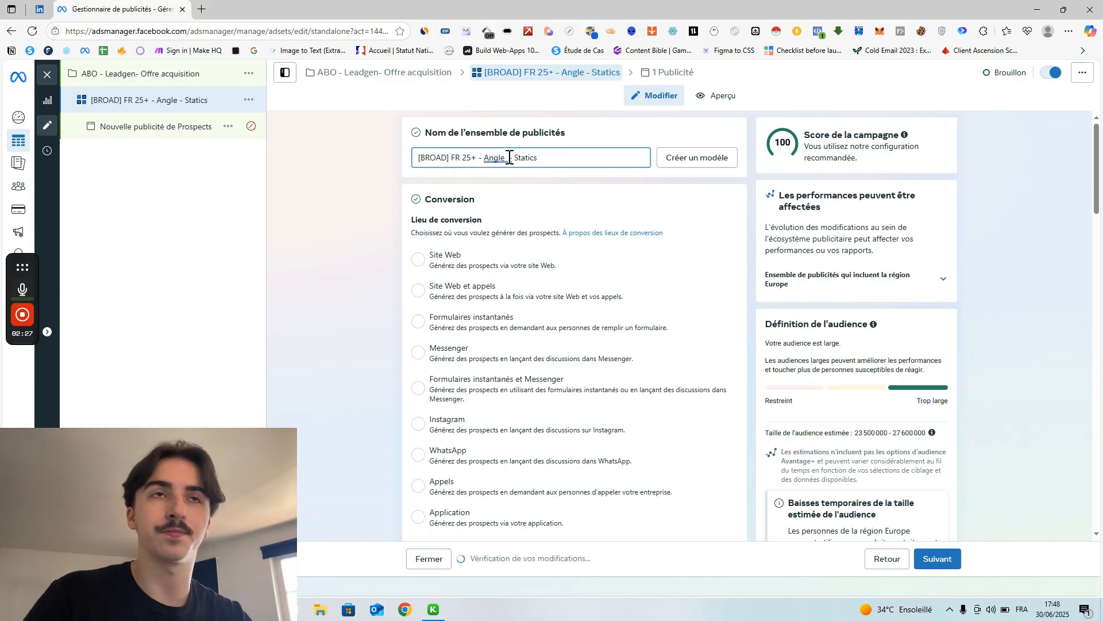
pyautogui.press('capslock')
pyautogui.write('1')
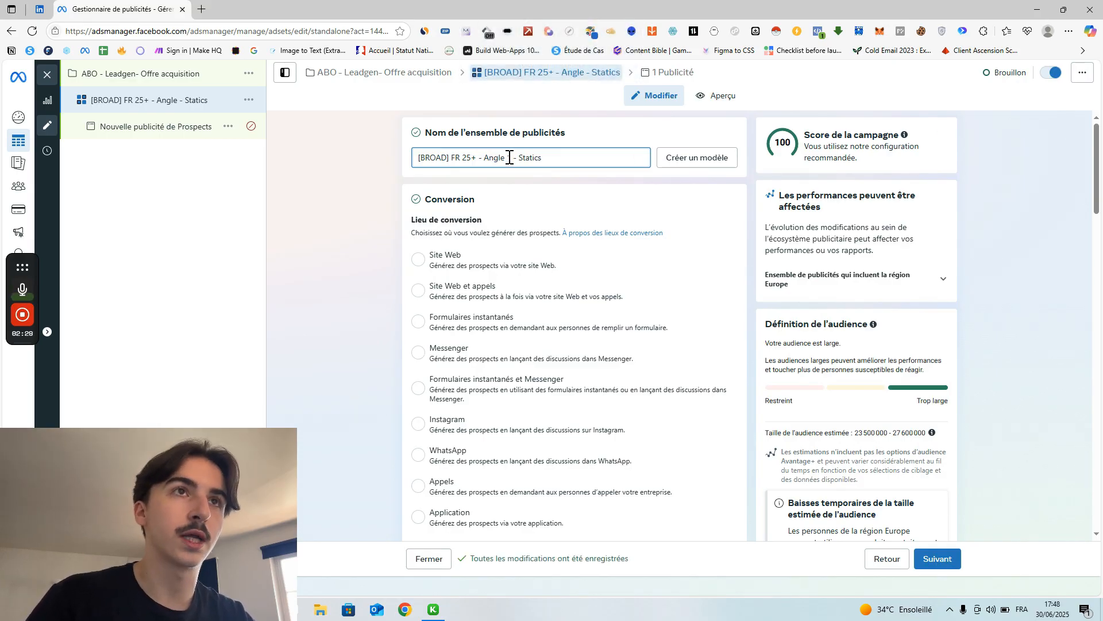
pyautogui.press('capslock')
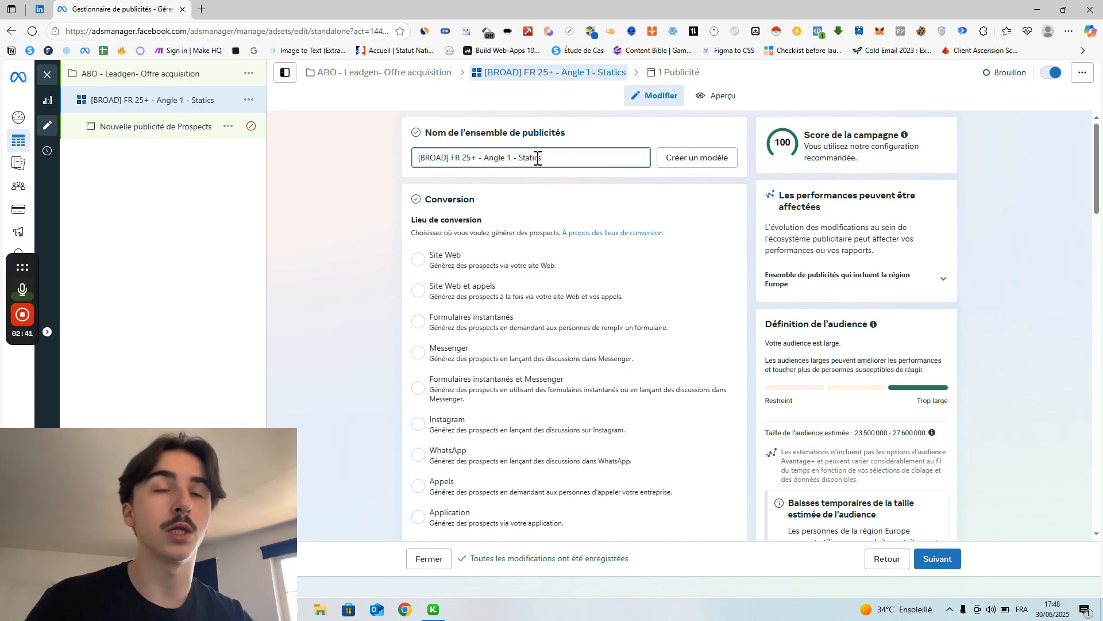
pyautogui.click(403, 162)
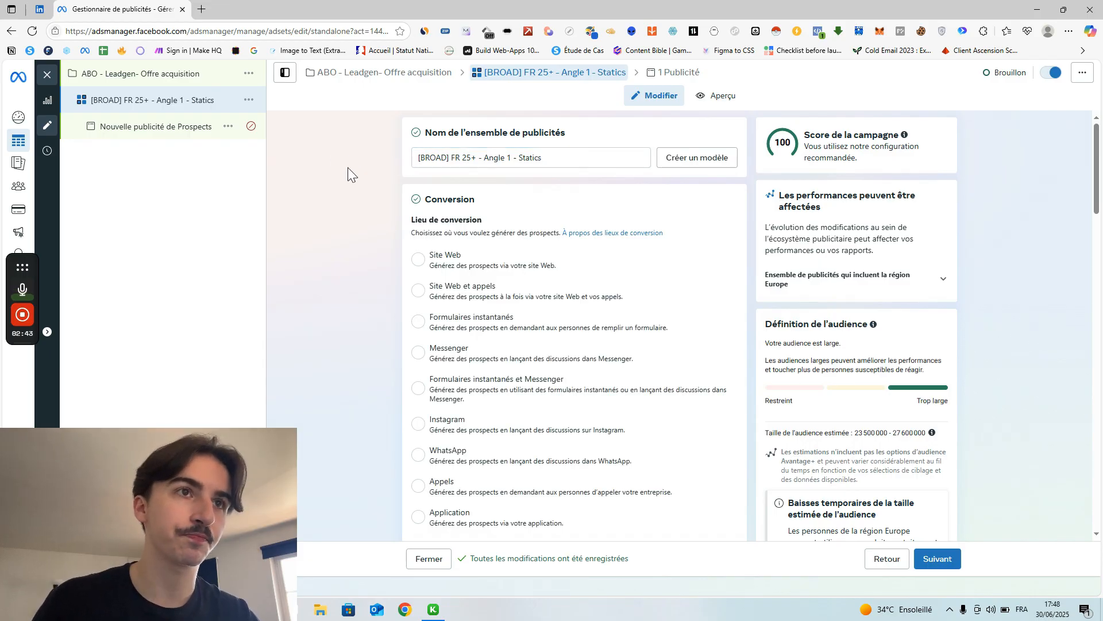
# Set the ad set's conversion location to "Formulaires instantanés".
pyautogui.scroll(-1, 566, 345)
pyautogui.scroll(1, 552, 356)
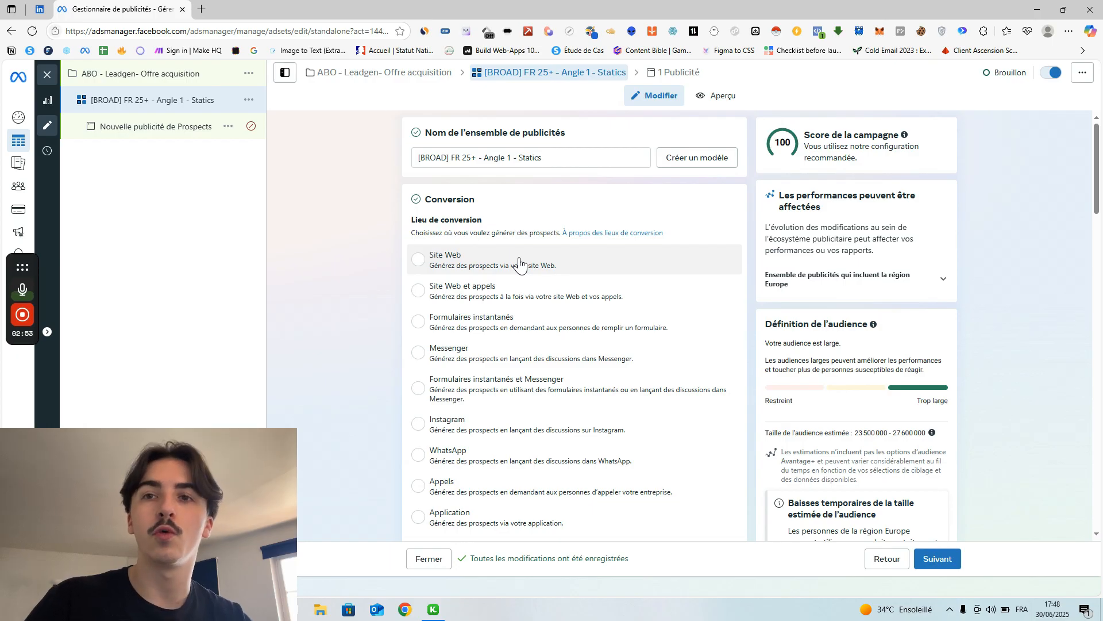
pyautogui.scroll(-1, 450, 262)
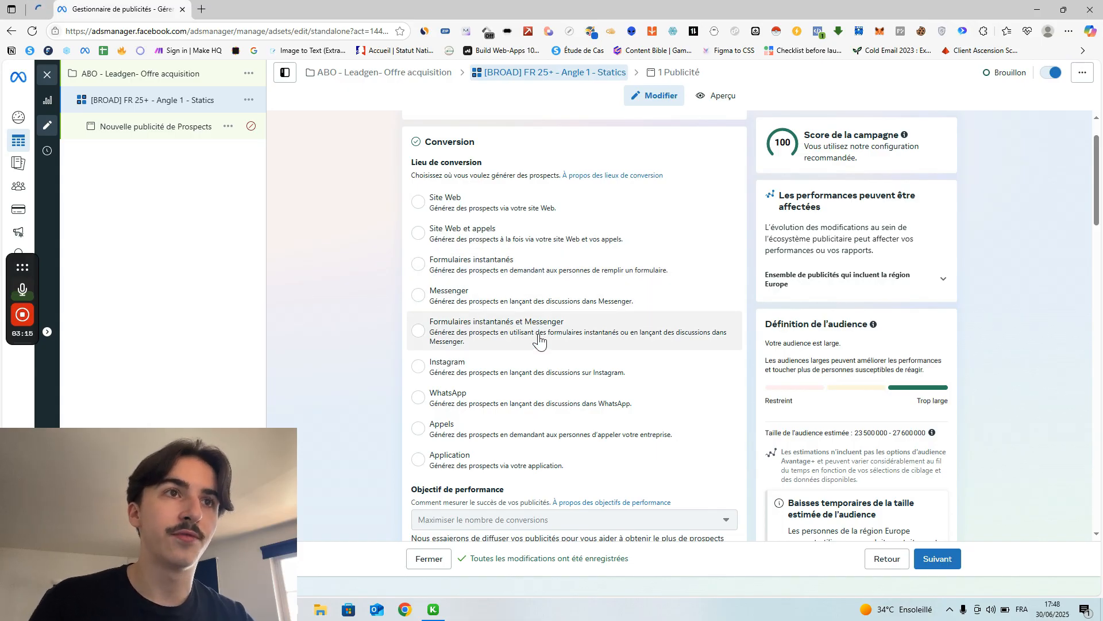
pyautogui.scroll(-2, 517, 339)
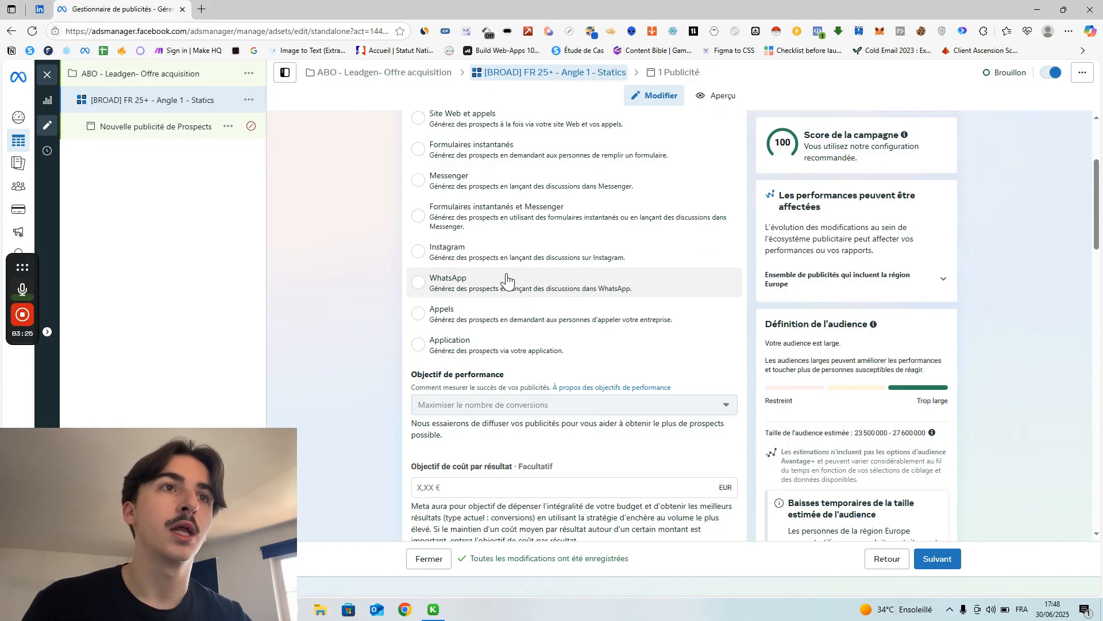
pyautogui.scroll(-1, 521, 318)
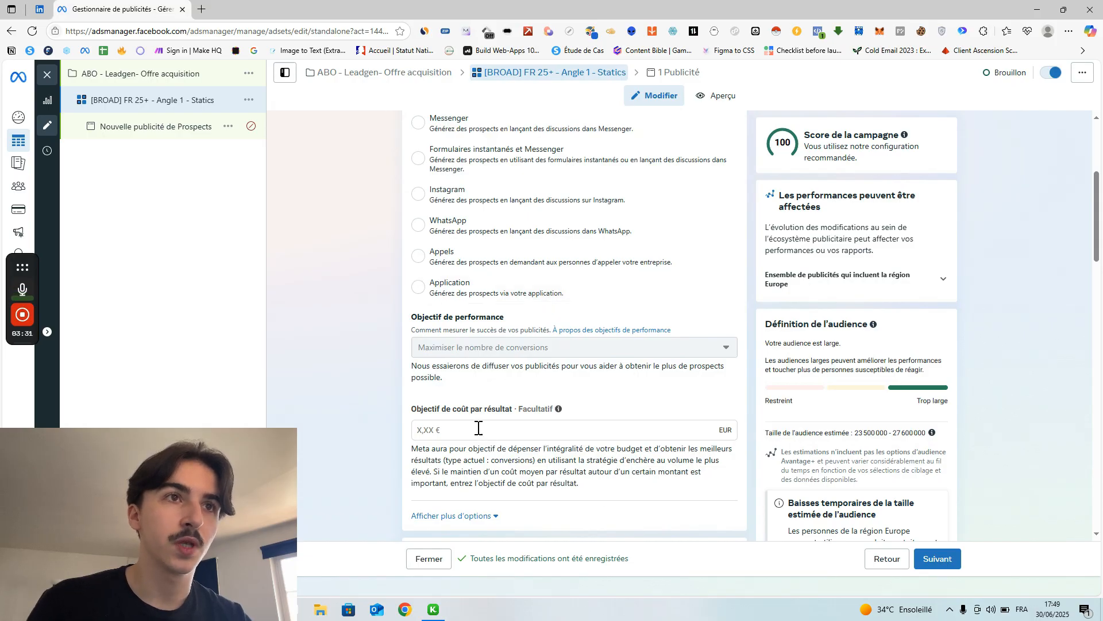
pyautogui.scroll(2, 477, 429)
pyautogui.scroll(2, 481, 352)
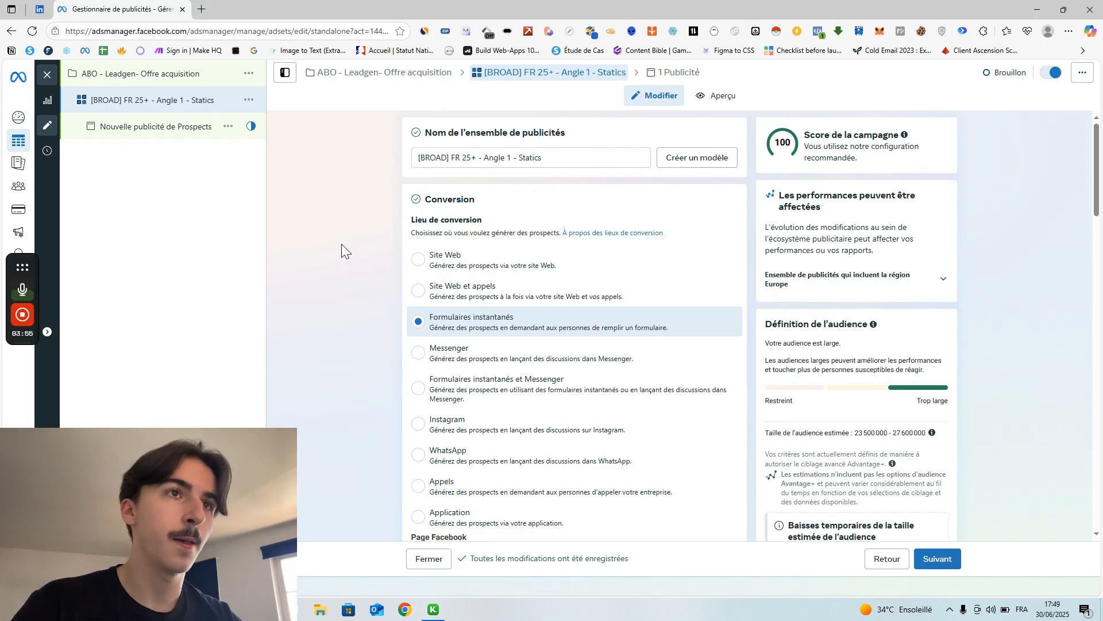
pyautogui.scroll(-2, 342, 243)
pyautogui.scroll(1, 342, 243)
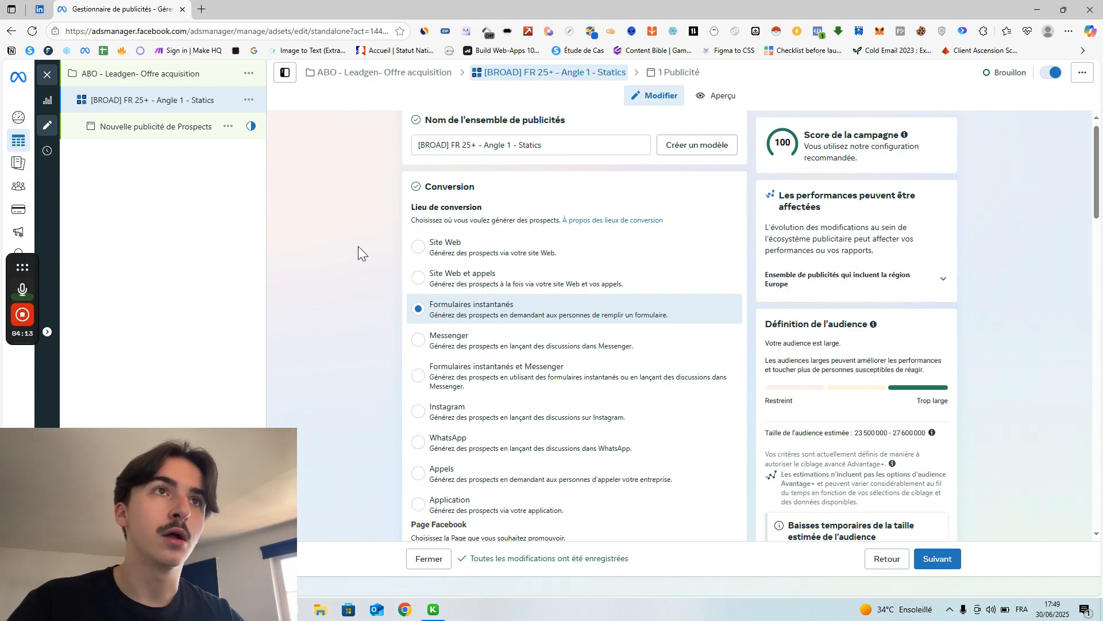
pyautogui.scroll(1, 357, 246)
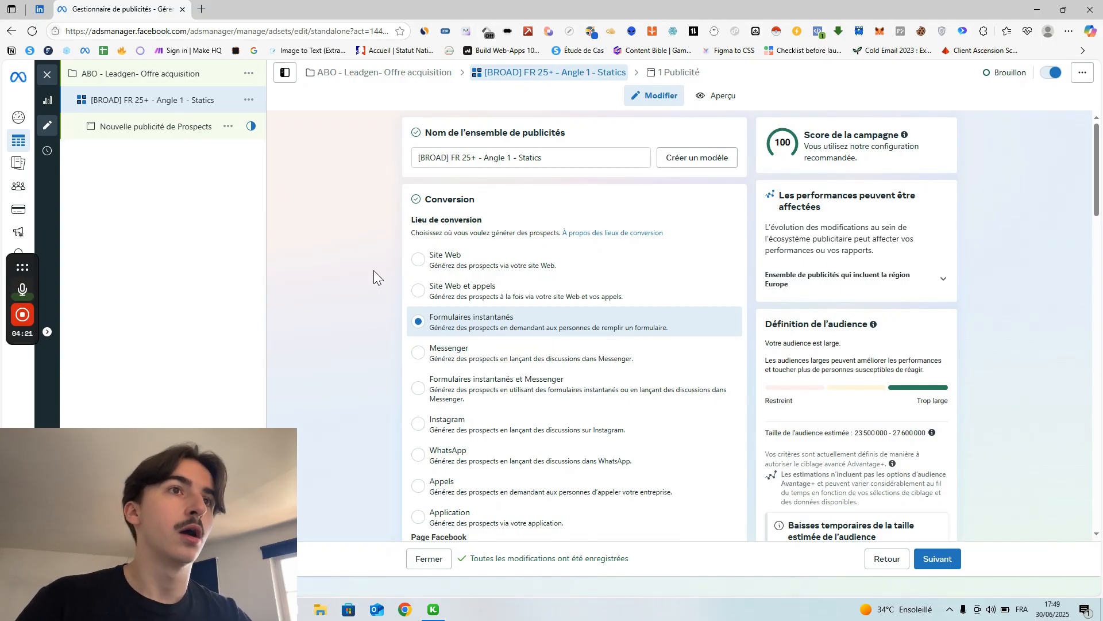
pyautogui.scroll(-2, 374, 271)
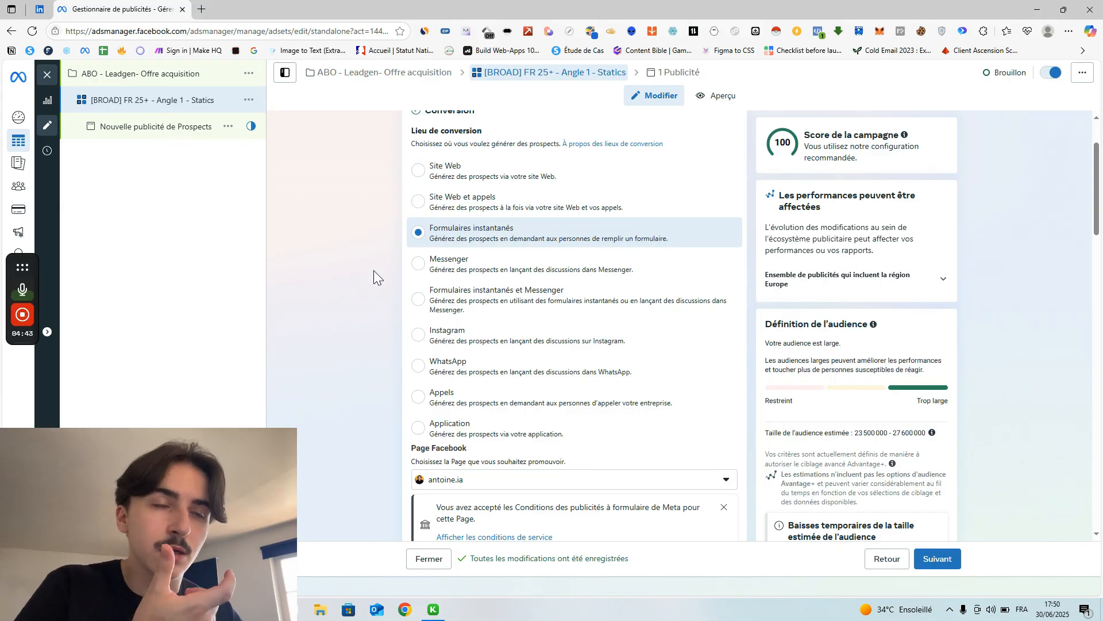
pyautogui.scroll(1, 374, 270)
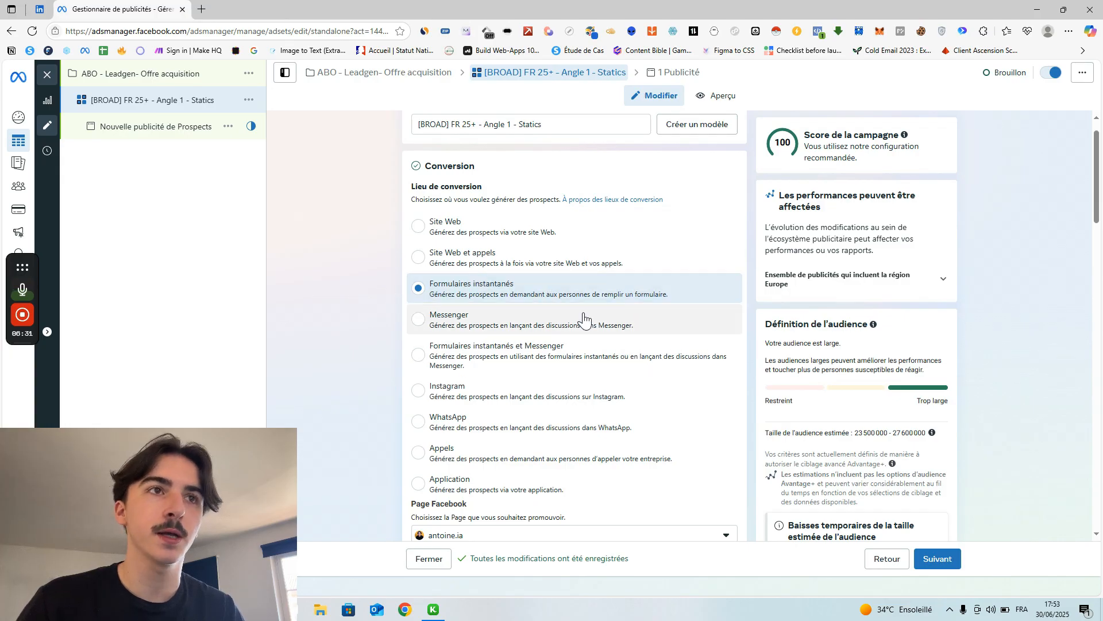
# Choose the already checked Page again as the ad set's Facebook Page to promote.
pyautogui.scroll(-3, 583, 316)
pyautogui.click(505, 367)
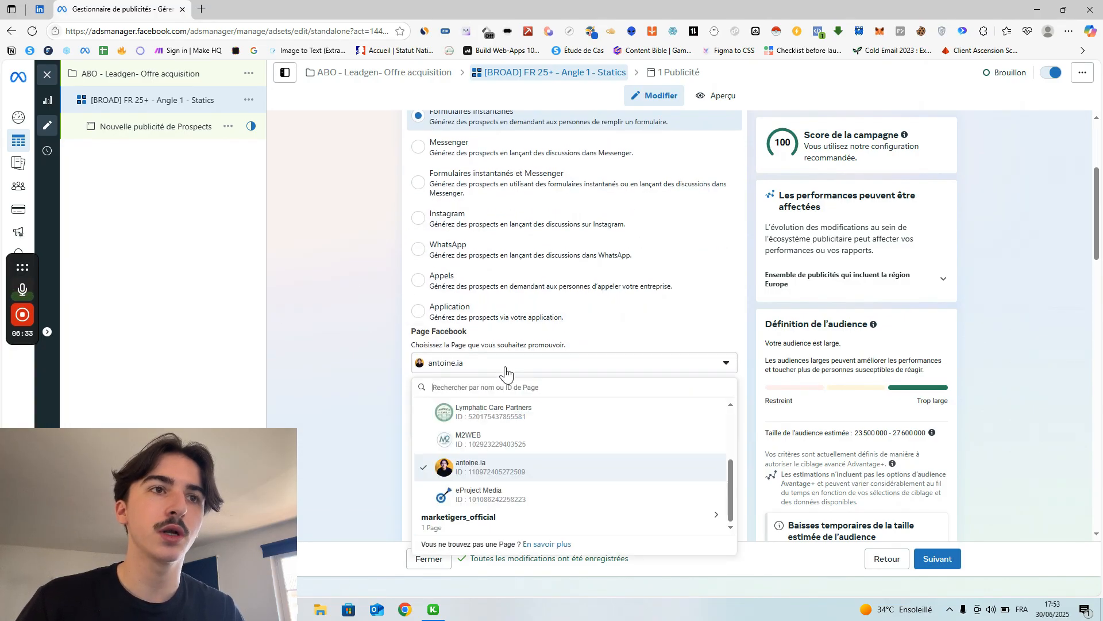
pyautogui.click(506, 468)
# Set the ad set's performance goal to "Maximiser le nombre de prospects".
pyautogui.scroll(-2, 397, 371)
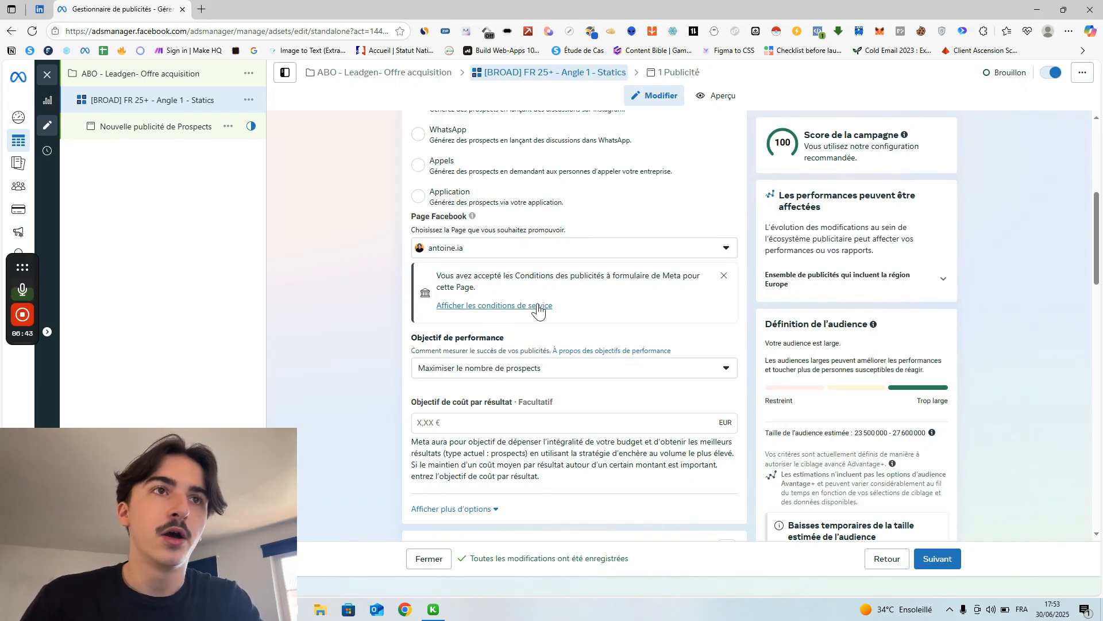
pyautogui.scroll(-1, 569, 362)
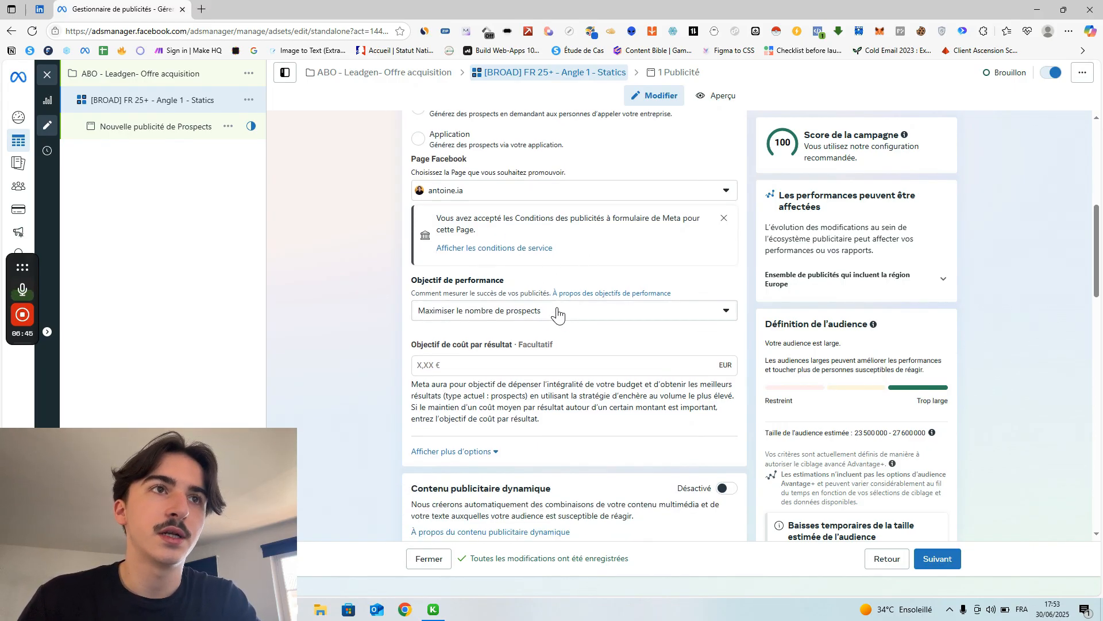
pyautogui.click(557, 313)
pyautogui.click(558, 382)
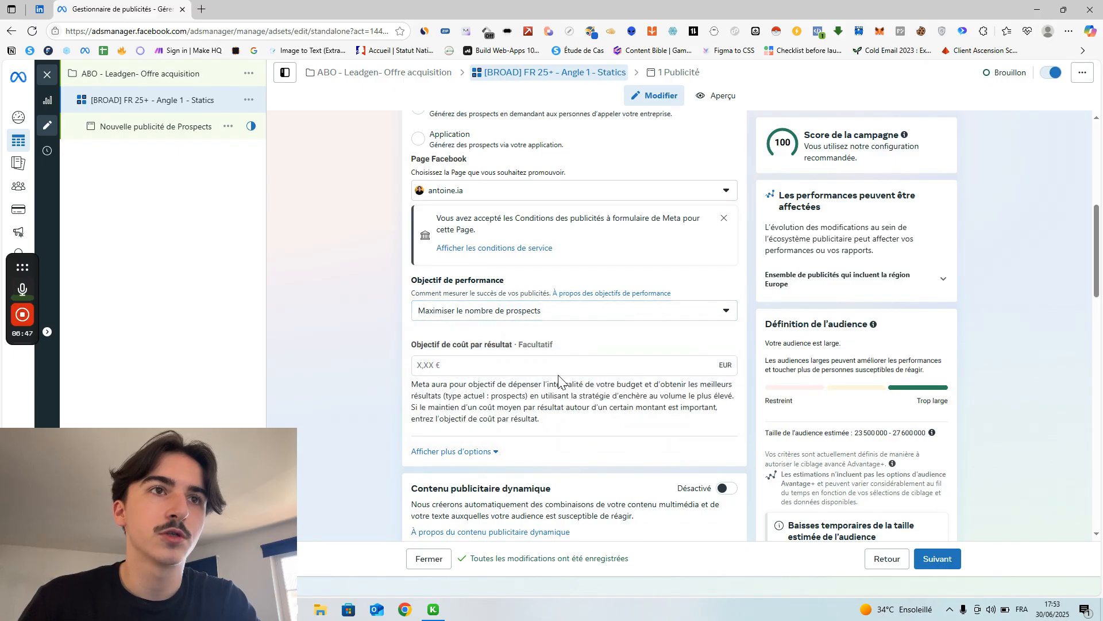
pyautogui.click(517, 313)
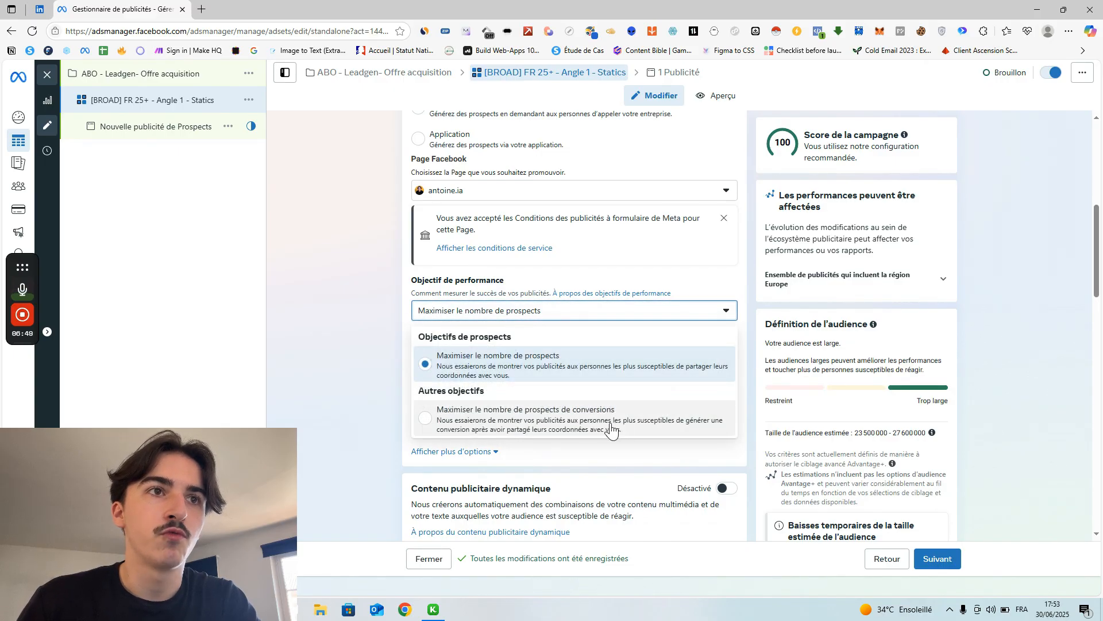
pyautogui.scroll(-1, 557, 430)
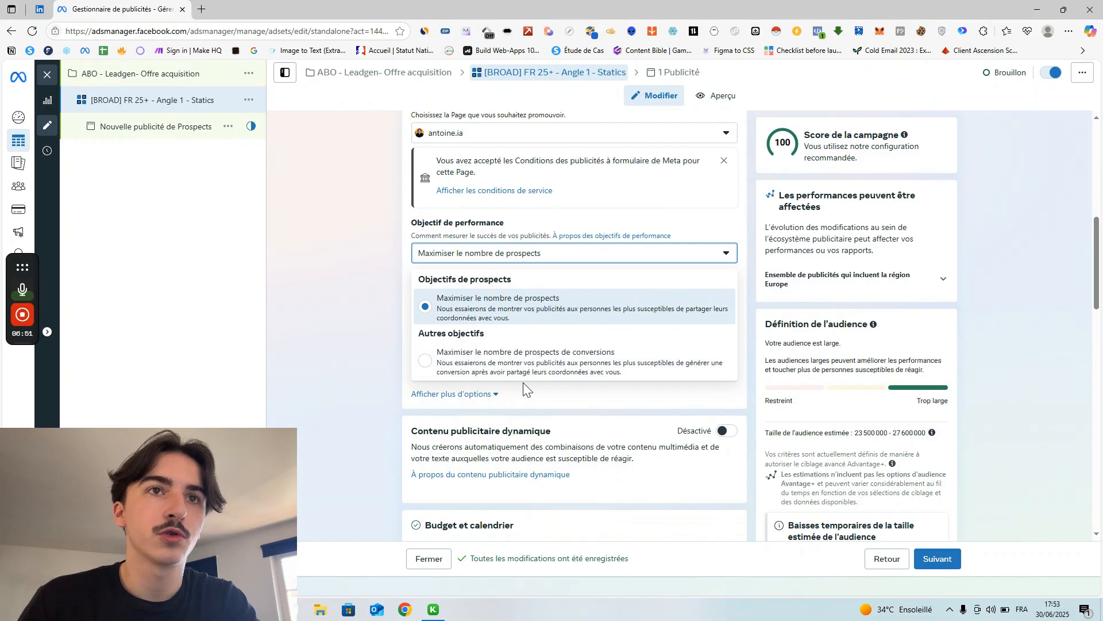
pyautogui.click(488, 319)
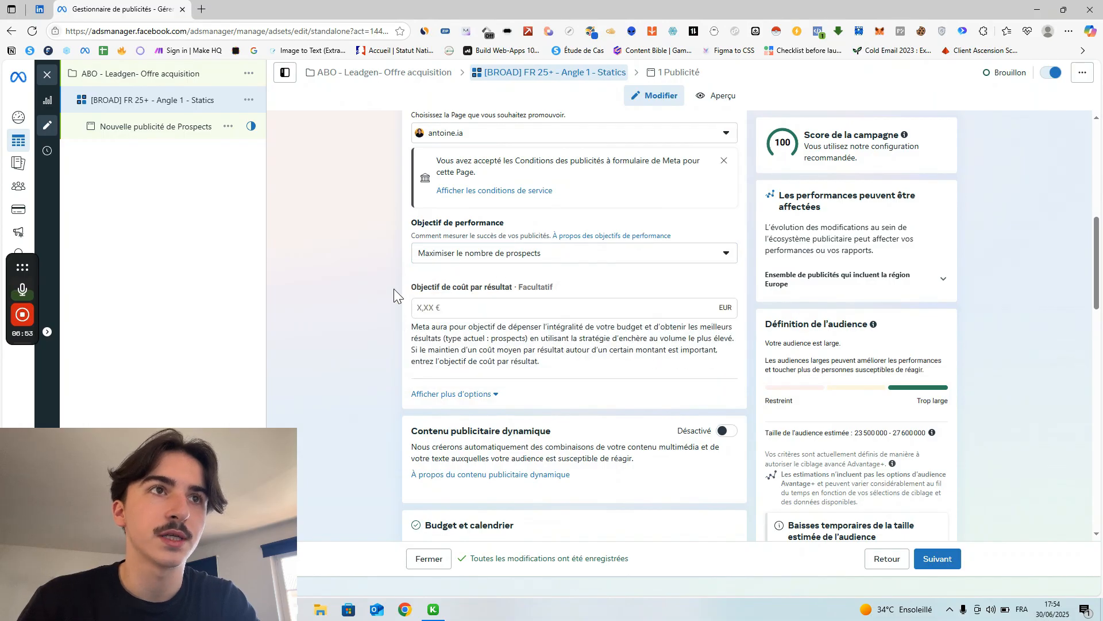
# Examine the optional cost-per-result goal and the delivery type in the extra conversion options, and collapse those options again.
pyautogui.scroll(-1, 468, 328)
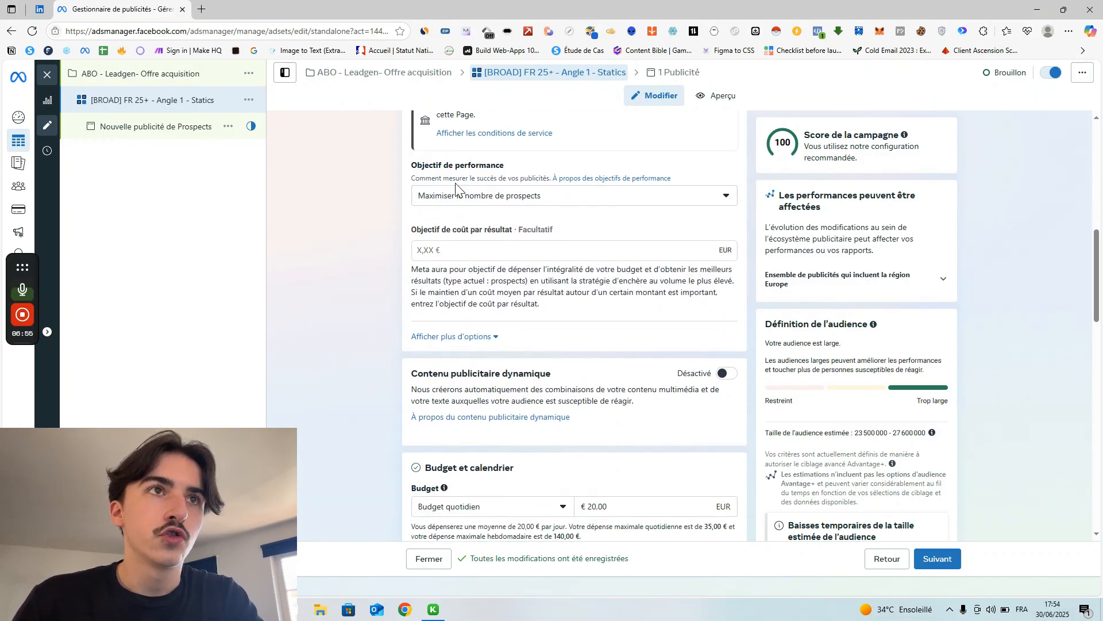
pyautogui.click(448, 253)
pyautogui.click(341, 243)
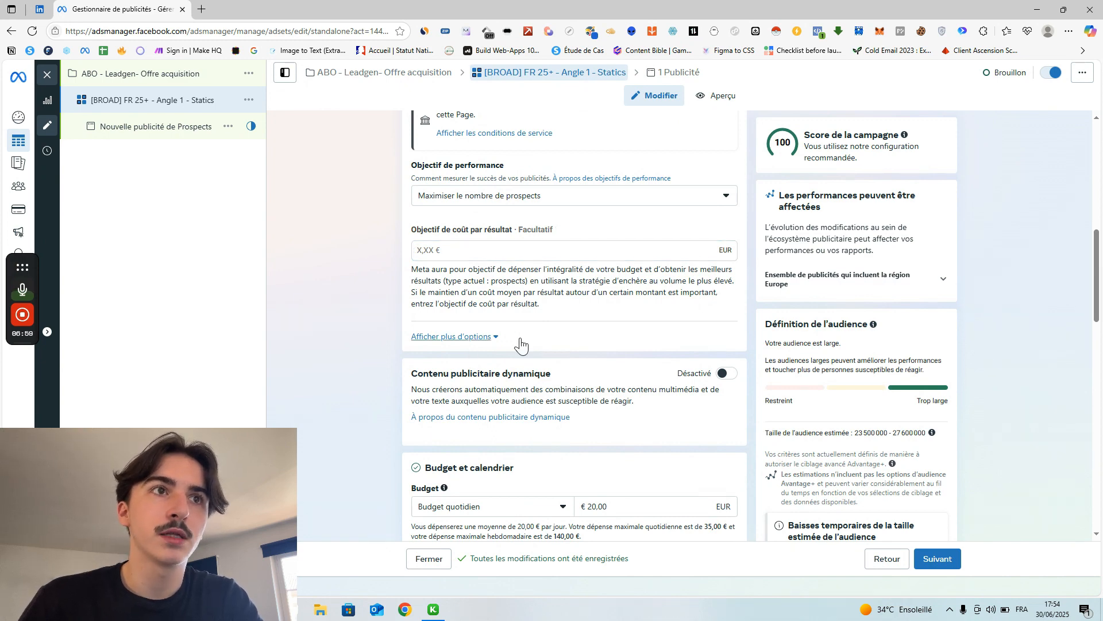
pyautogui.click(498, 338)
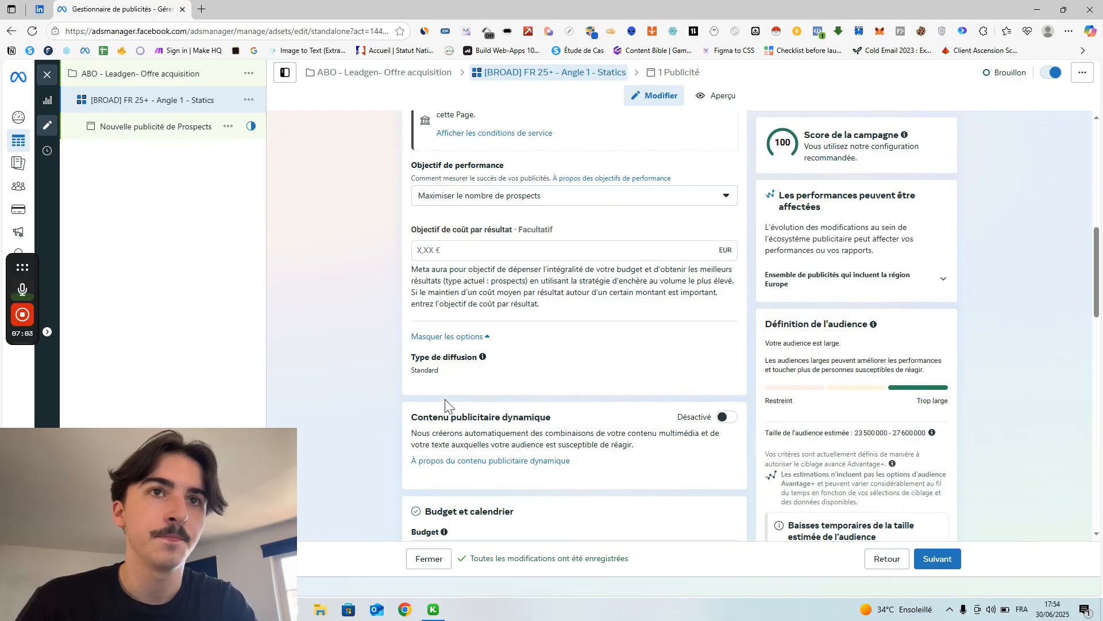
pyautogui.scroll(-1, 443, 401)
pyautogui.click(463, 278)
pyautogui.scroll(-1, 521, 321)
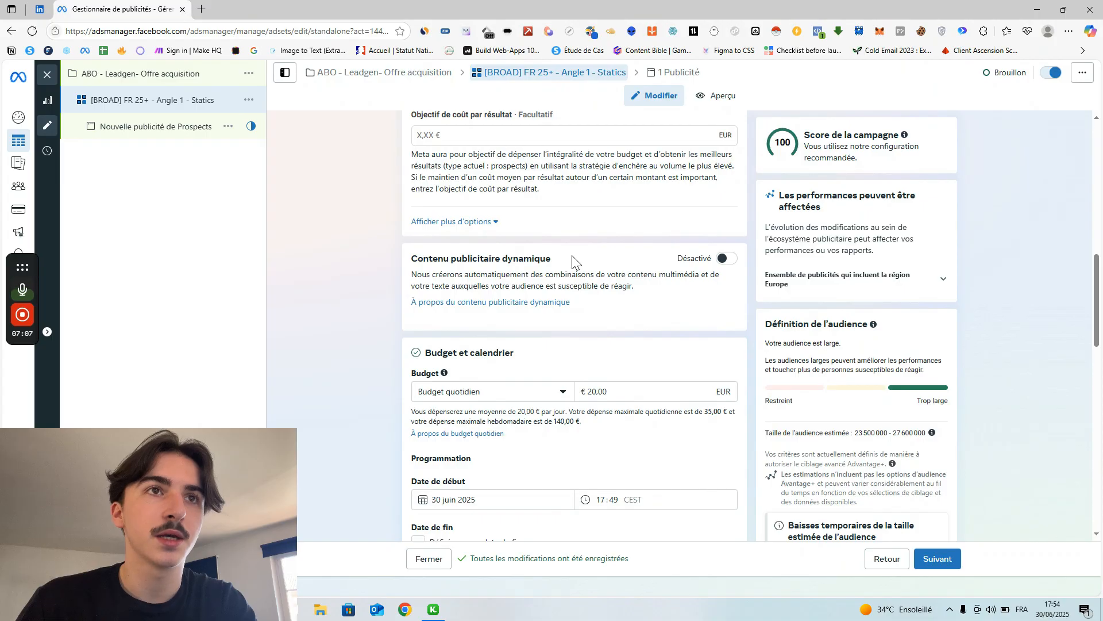
# Turn on "Contenu publicitaire dynamique" for the ad set and switch it back off, accepting both confirmations.
pyautogui.click(733, 257)
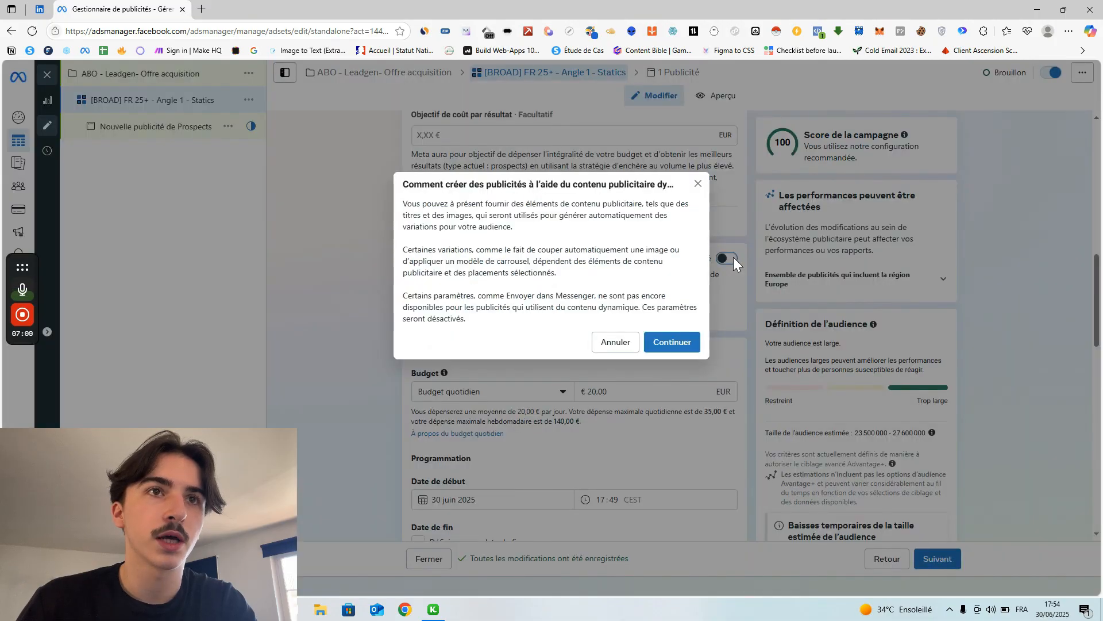
pyautogui.click(669, 341)
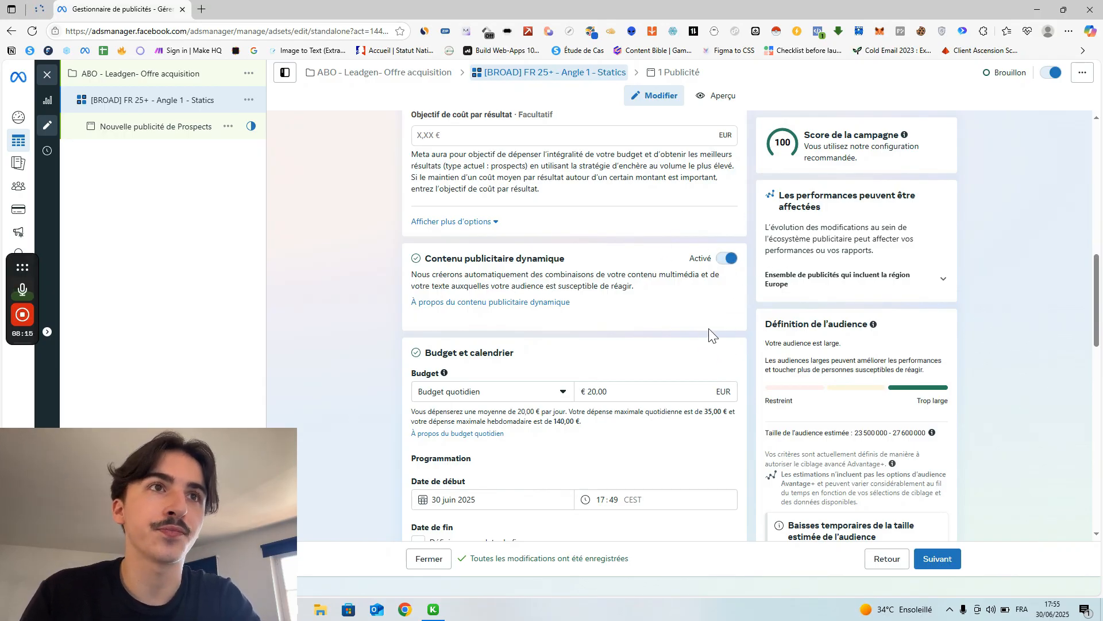
pyautogui.scroll(1, 692, 345)
pyautogui.scroll(-1, 690, 362)
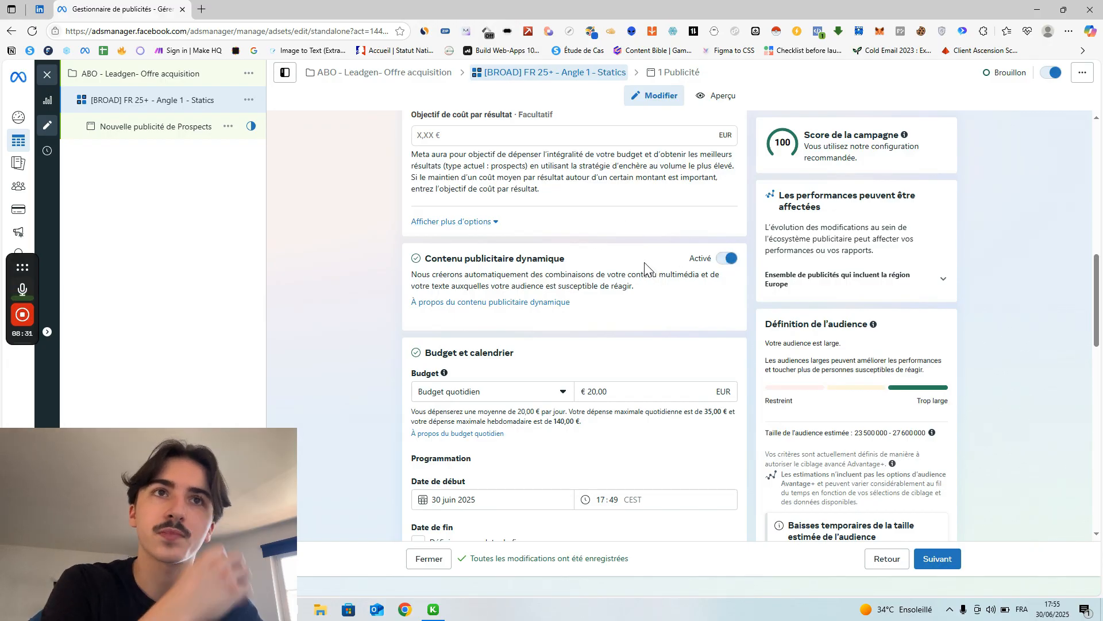
pyautogui.click(728, 259)
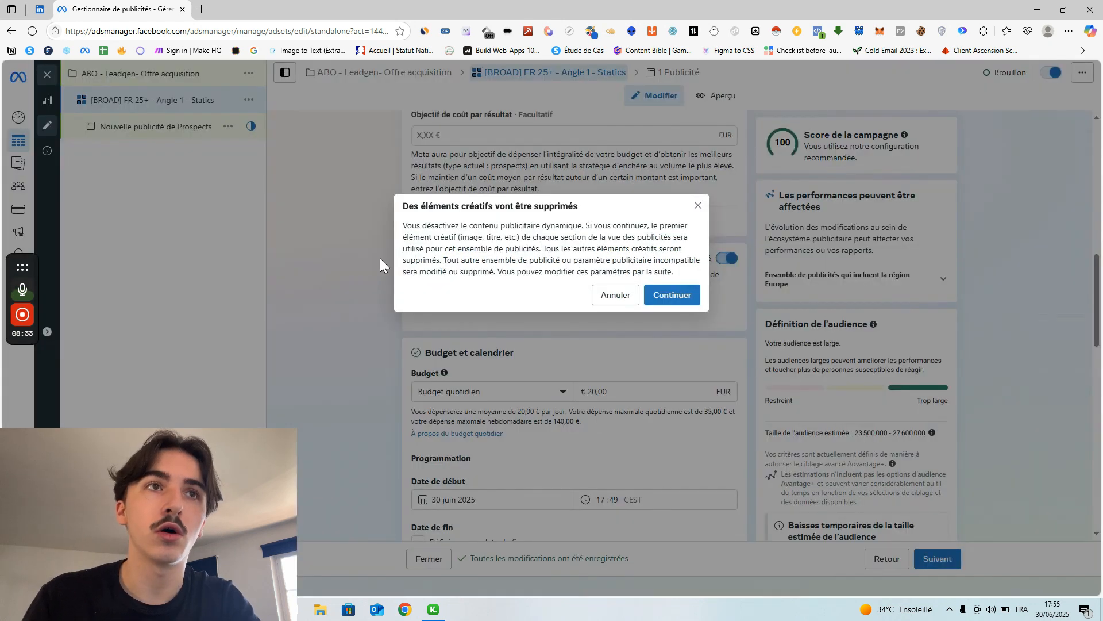
pyautogui.click(667, 295)
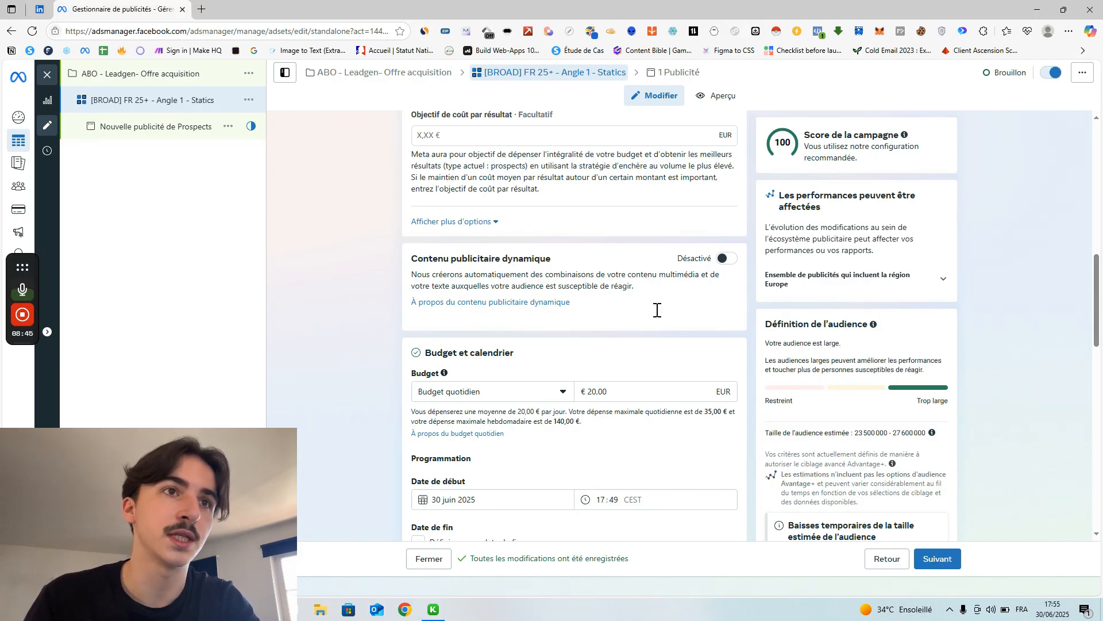
# Set the ad set's daily budget to 10 EUR.
pyautogui.scroll(-2, 655, 310)
pyautogui.scroll(-3, 546, 291)
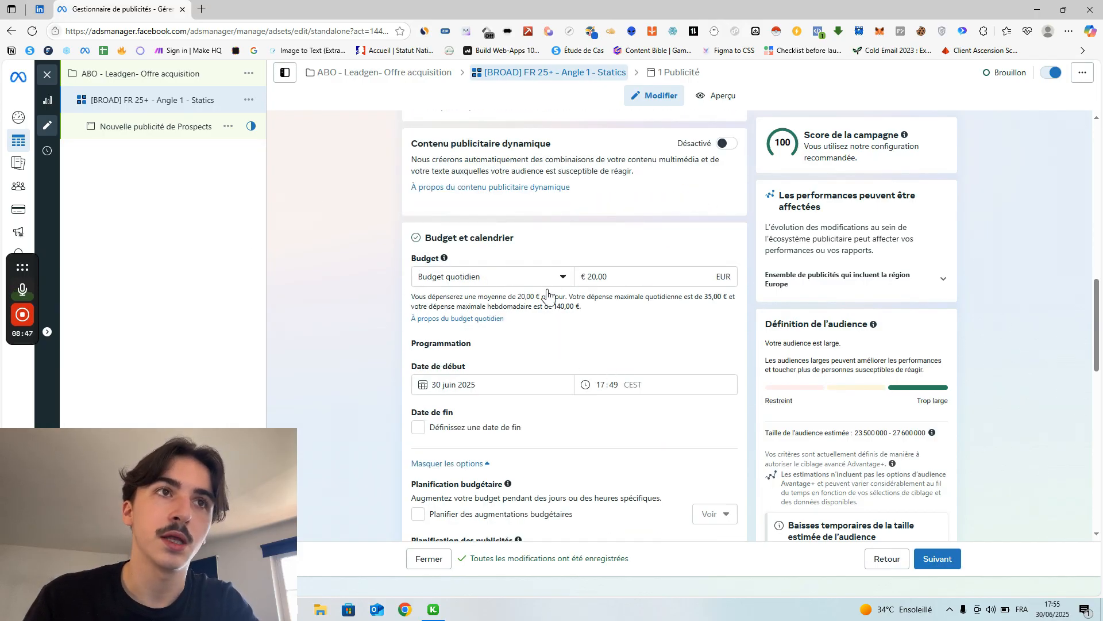
pyautogui.scroll(2, 569, 327)
pyautogui.scroll(-1, 560, 345)
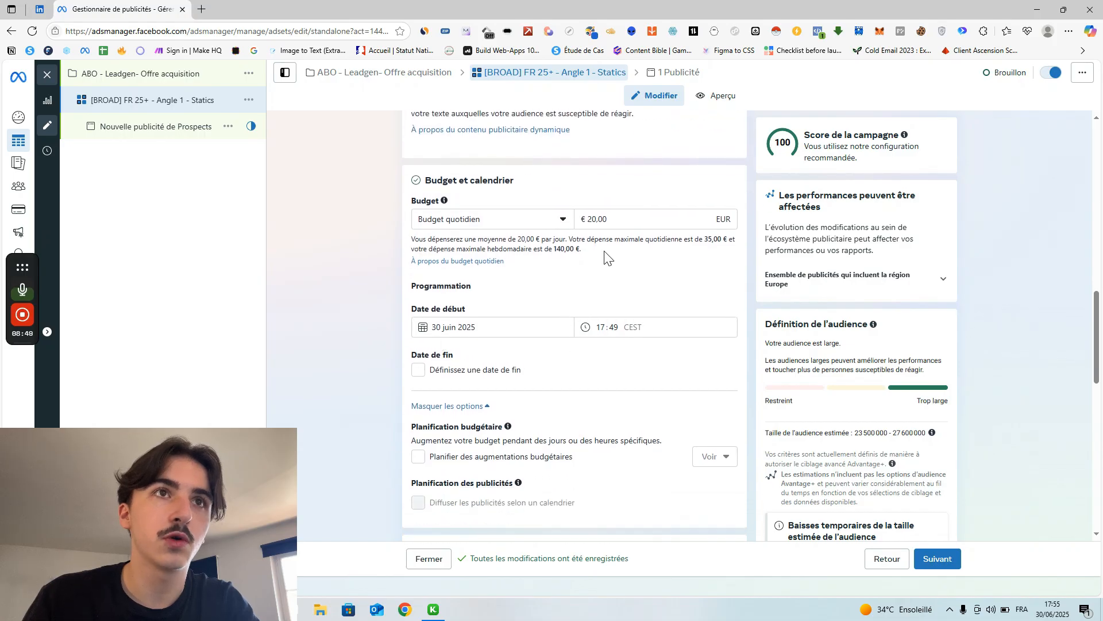
pyautogui.doubleClick(592, 220)
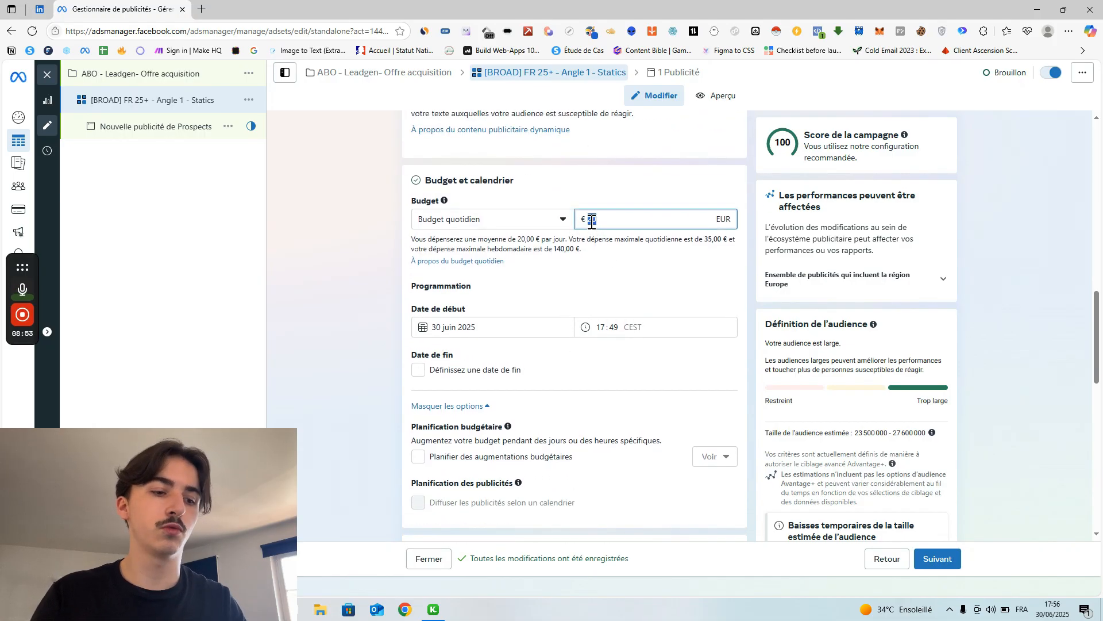
pyautogui.press('capslock')
pyautogui.write('10')
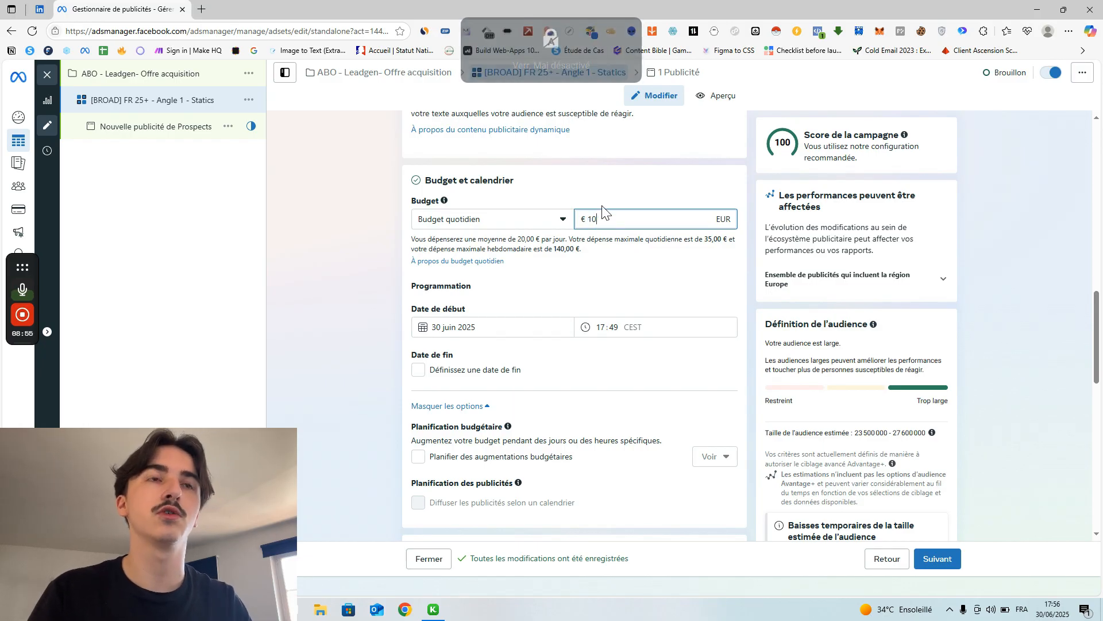
pyautogui.click(602, 206)
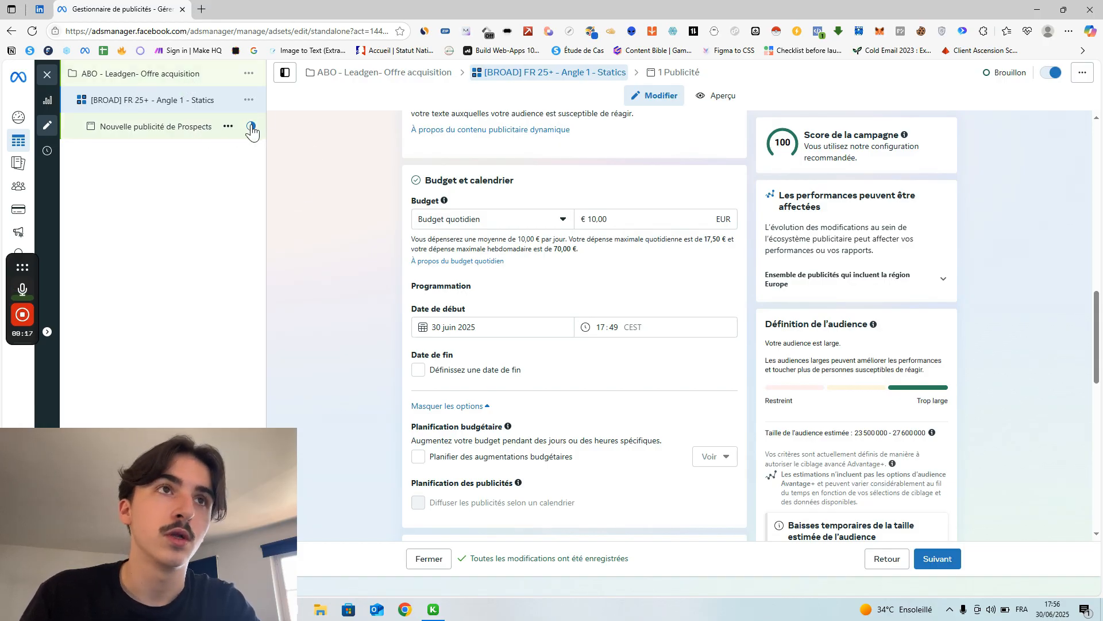
# Choose "Budget quotidien" as the ad set's budget type.
pyautogui.moveTo(254, 130)
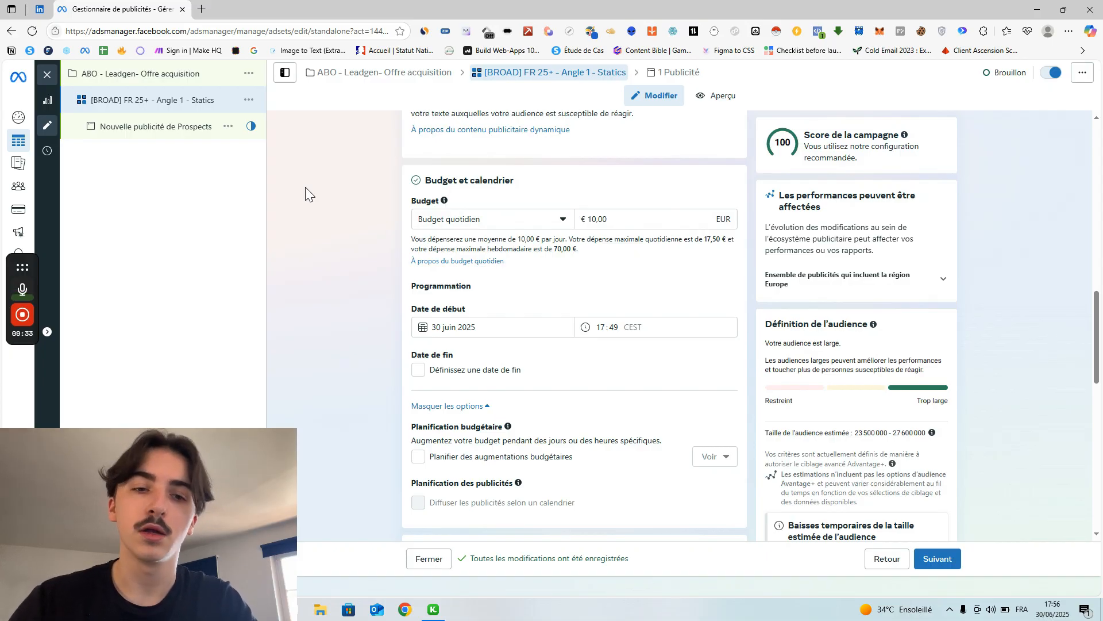
pyautogui.scroll(-1, 608, 326)
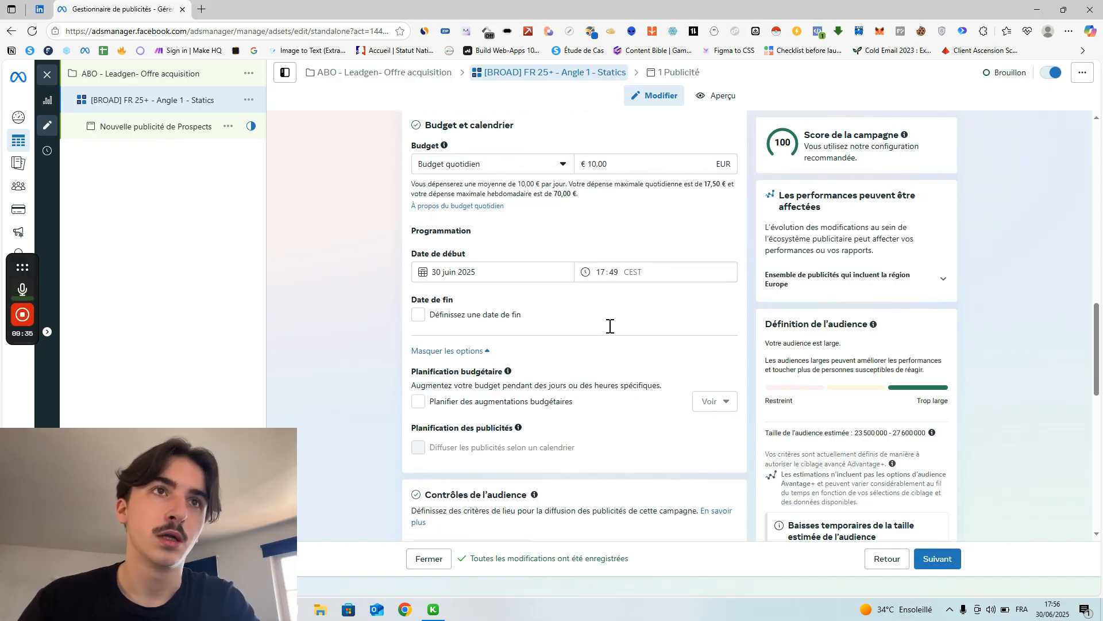
pyautogui.click(505, 172)
pyautogui.click(517, 165)
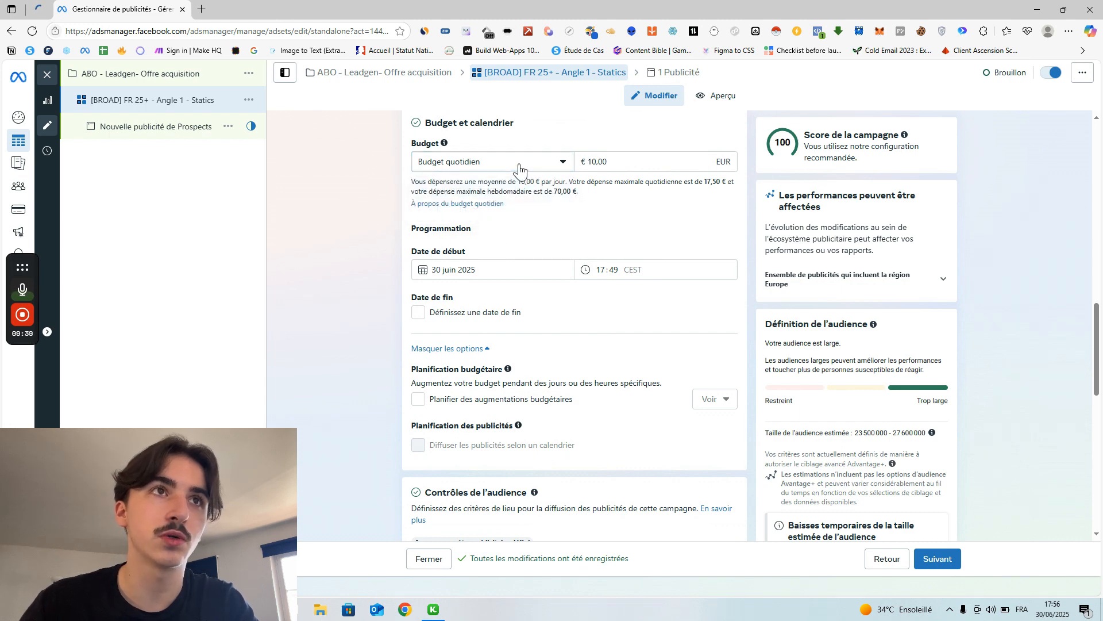
pyautogui.click(517, 165)
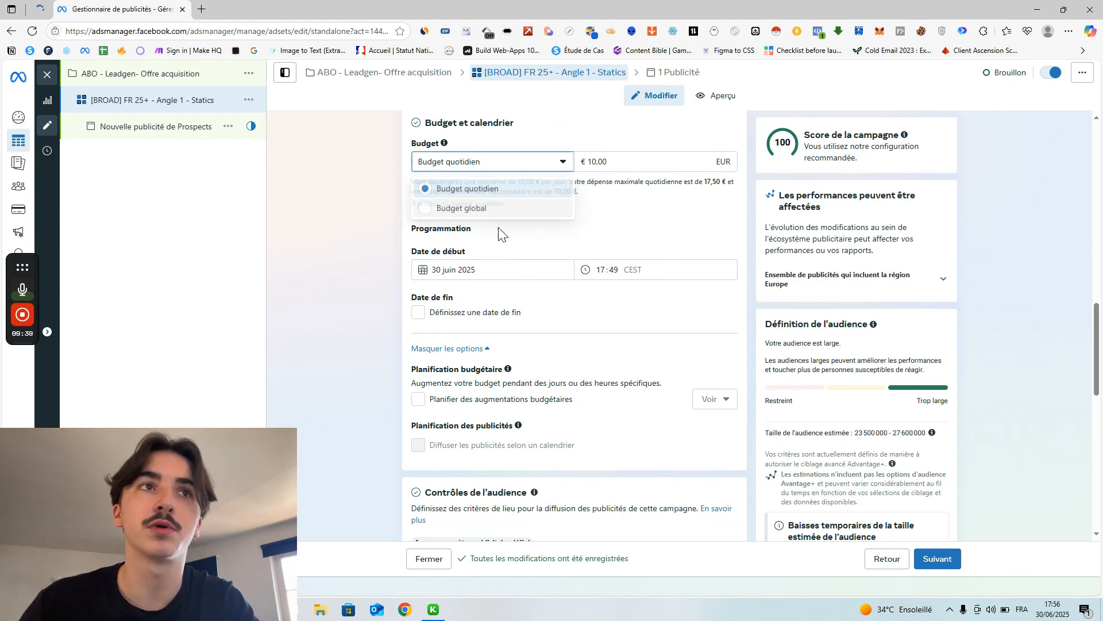
pyautogui.click(491, 189)
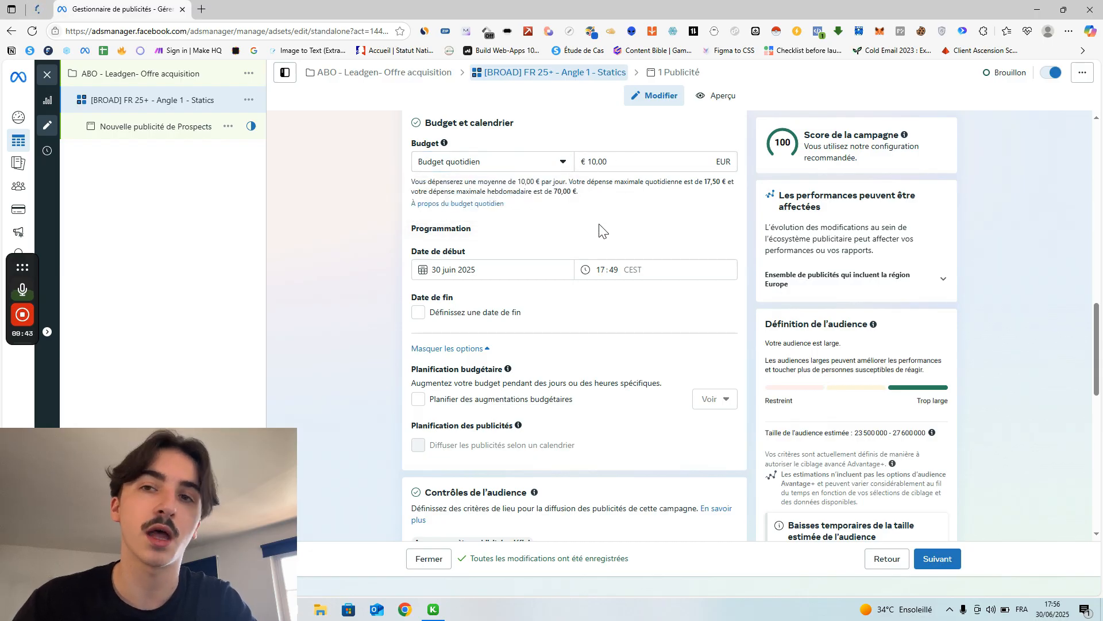
# Set the ad set's start date to 1 juillet 2025.
pyautogui.scroll(-1, 327, 253)
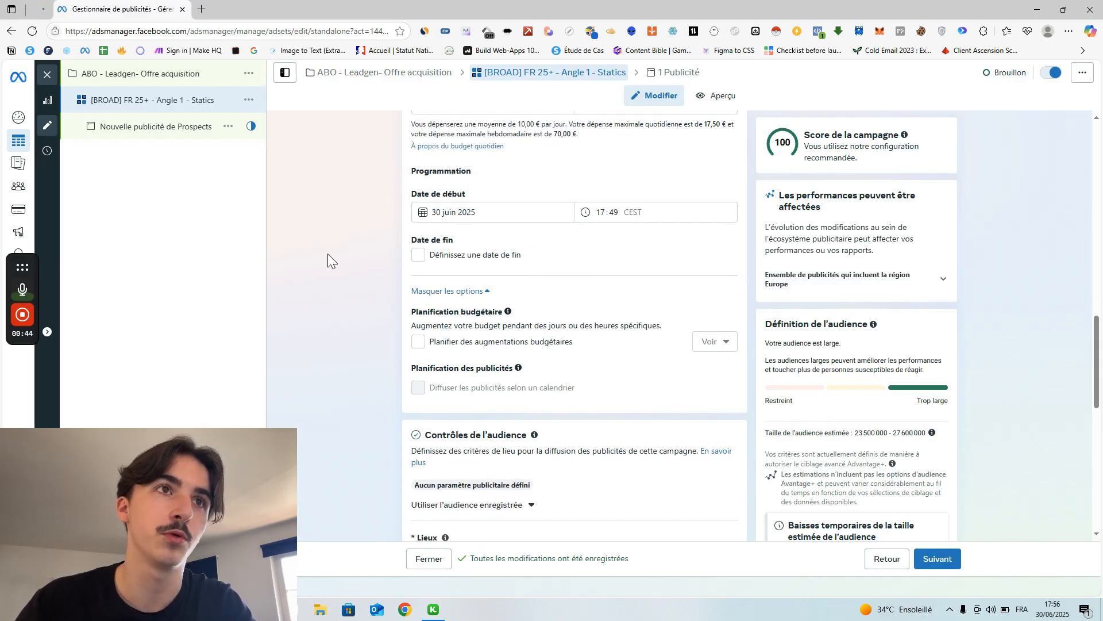
pyautogui.click(496, 217)
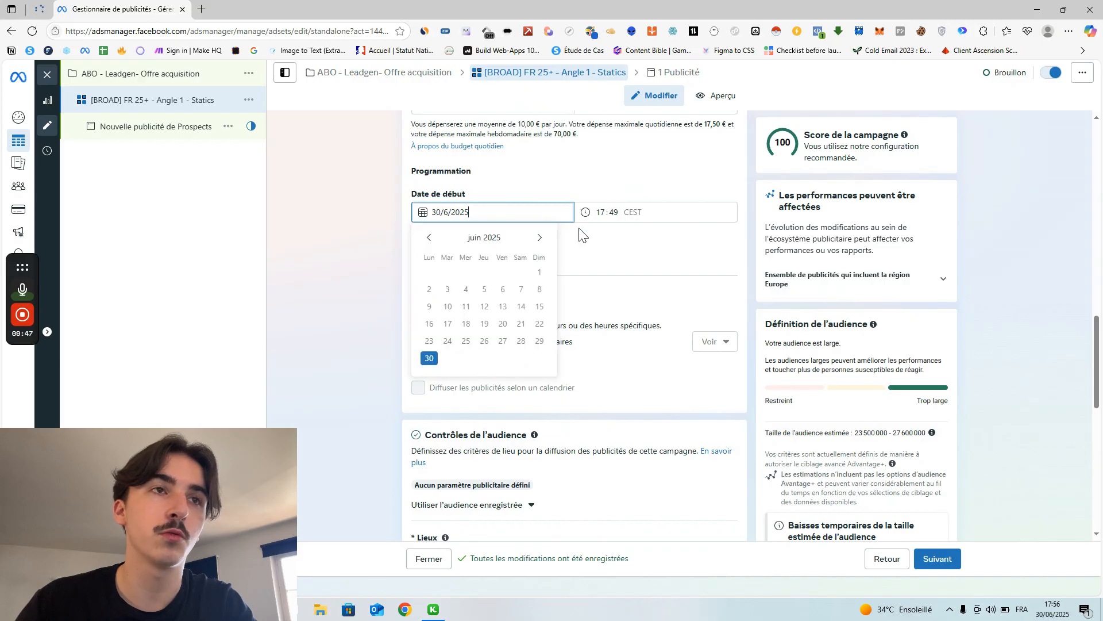
pyautogui.click(603, 237)
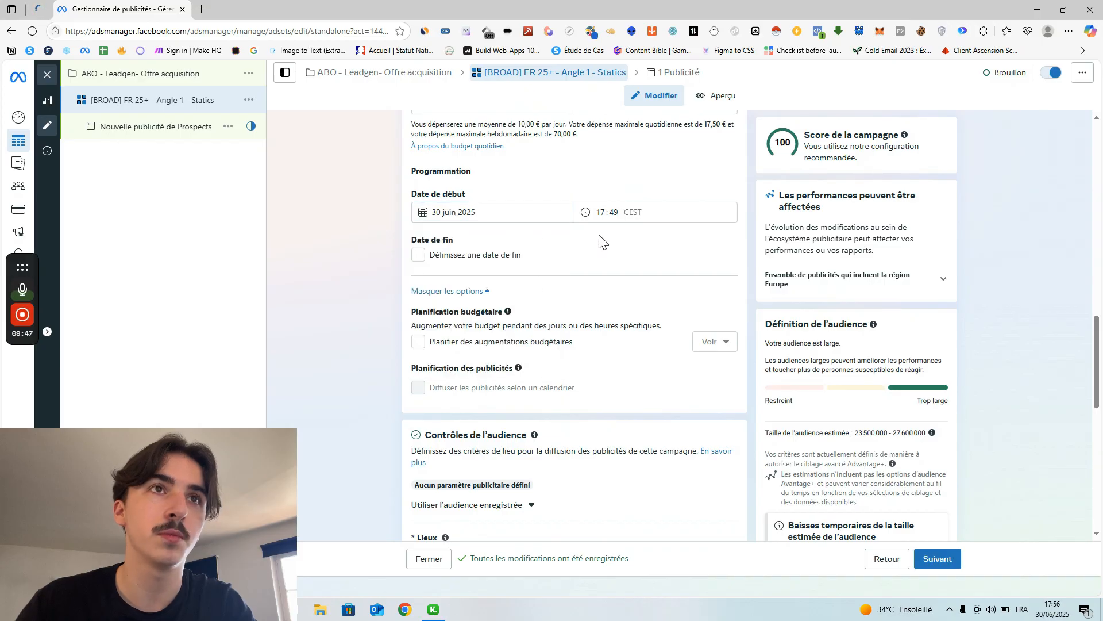
pyautogui.click(543, 216)
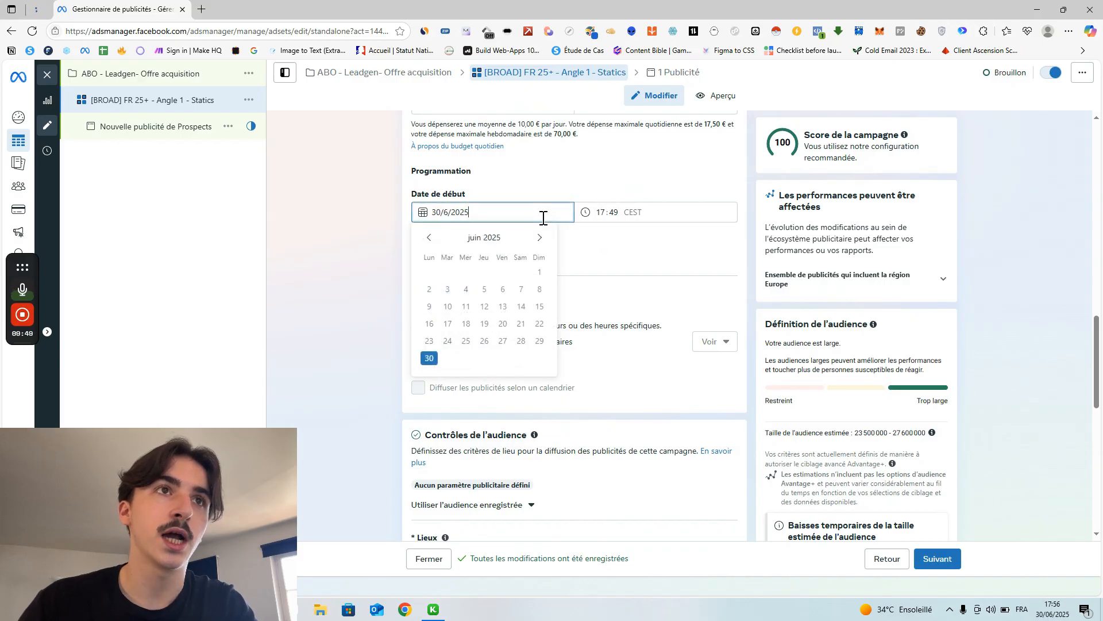
pyautogui.click(540, 246)
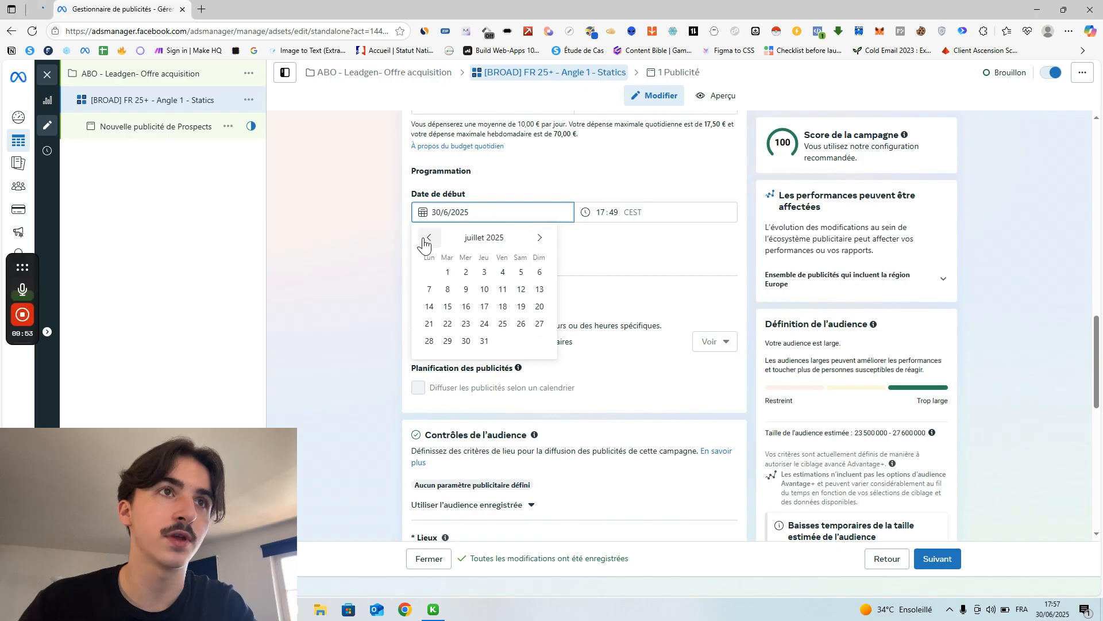
pyautogui.click(448, 272)
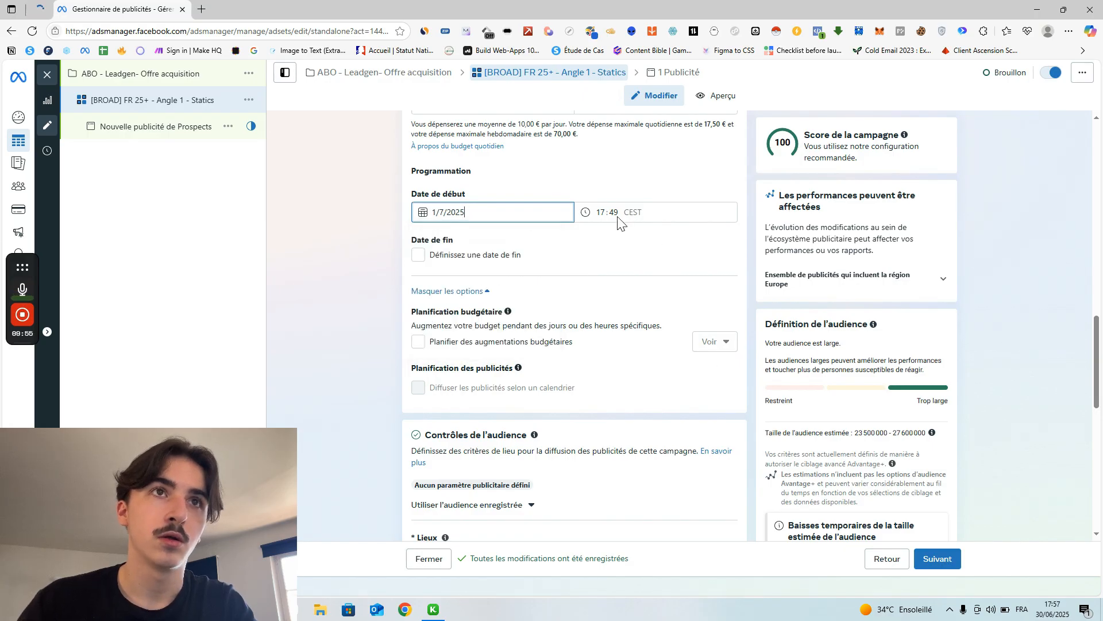
# Set the ad set's start time to 04:00.
pyautogui.click(603, 211)
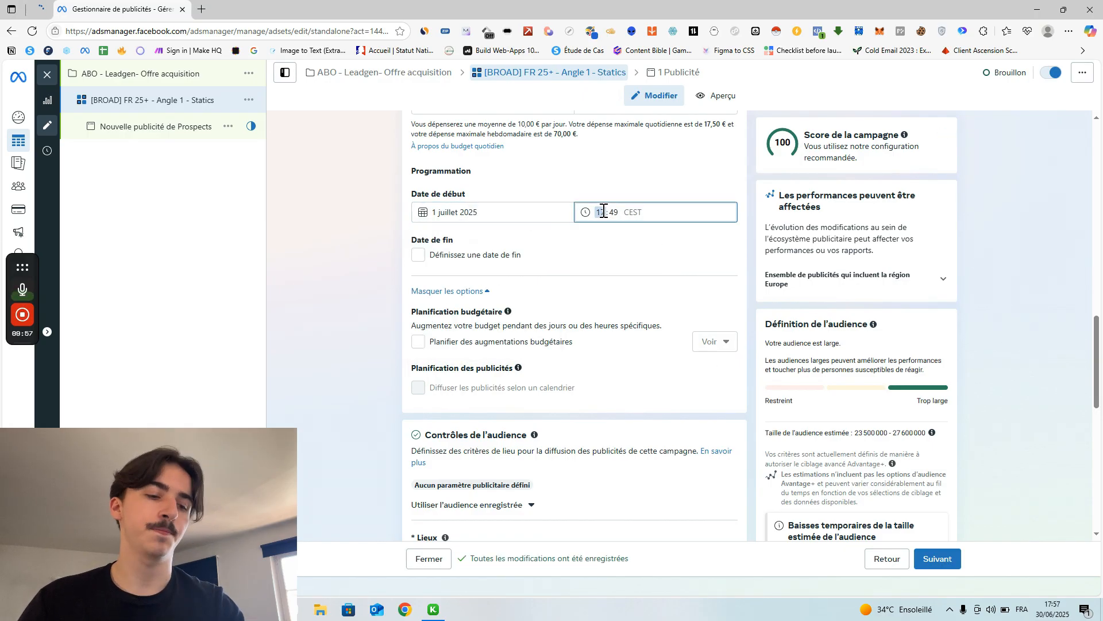
pyautogui.press('capslock')
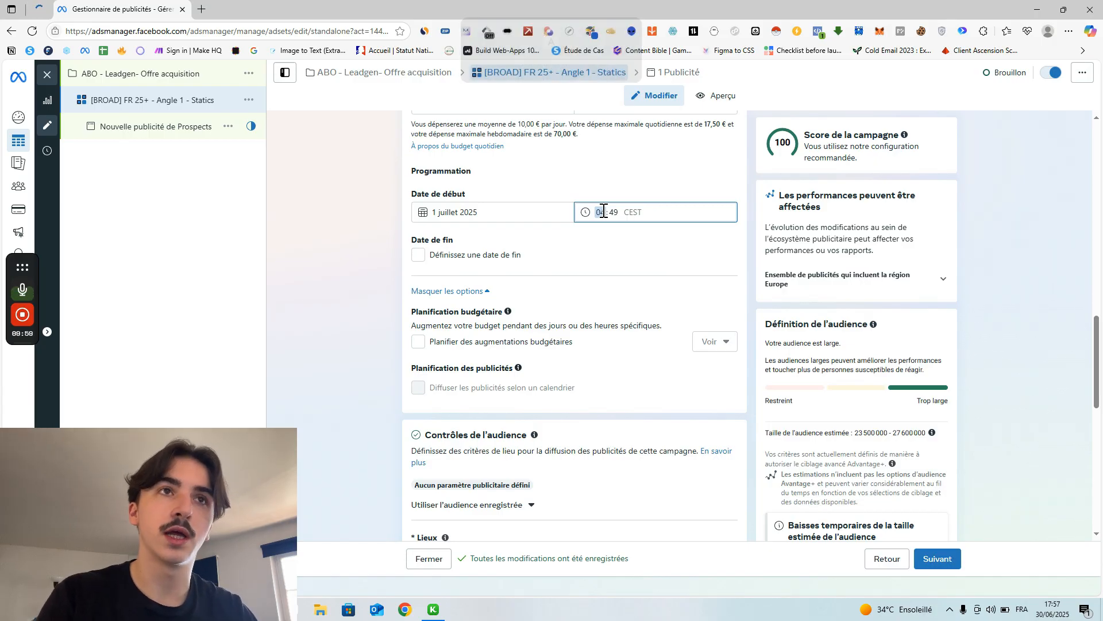
pyautogui.write('04:')
pyautogui.write('00')
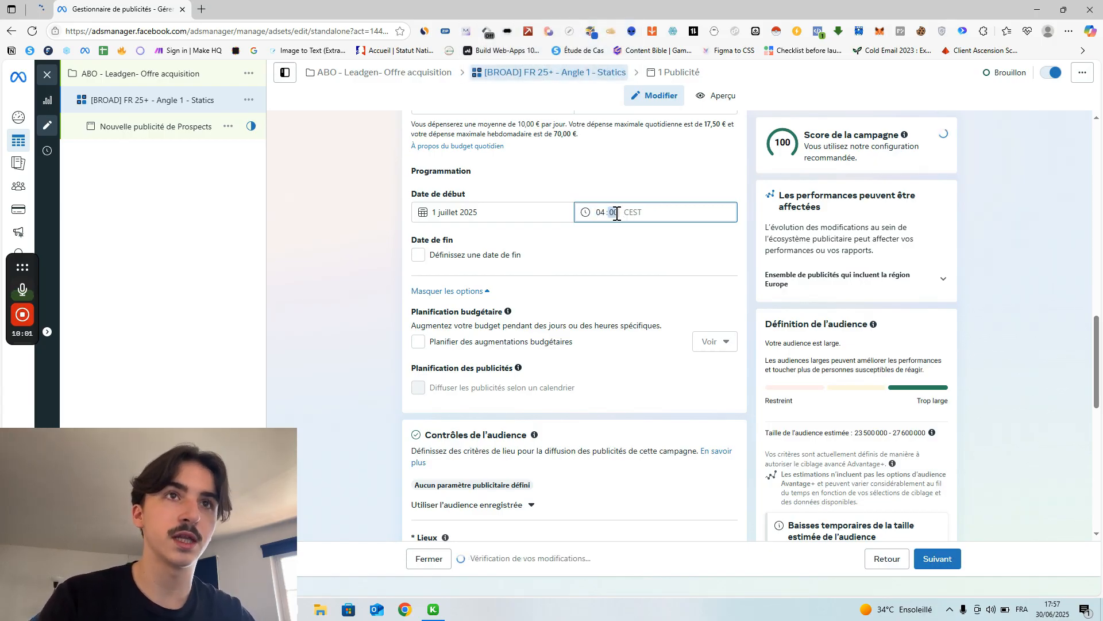
pyautogui.press('capslock')
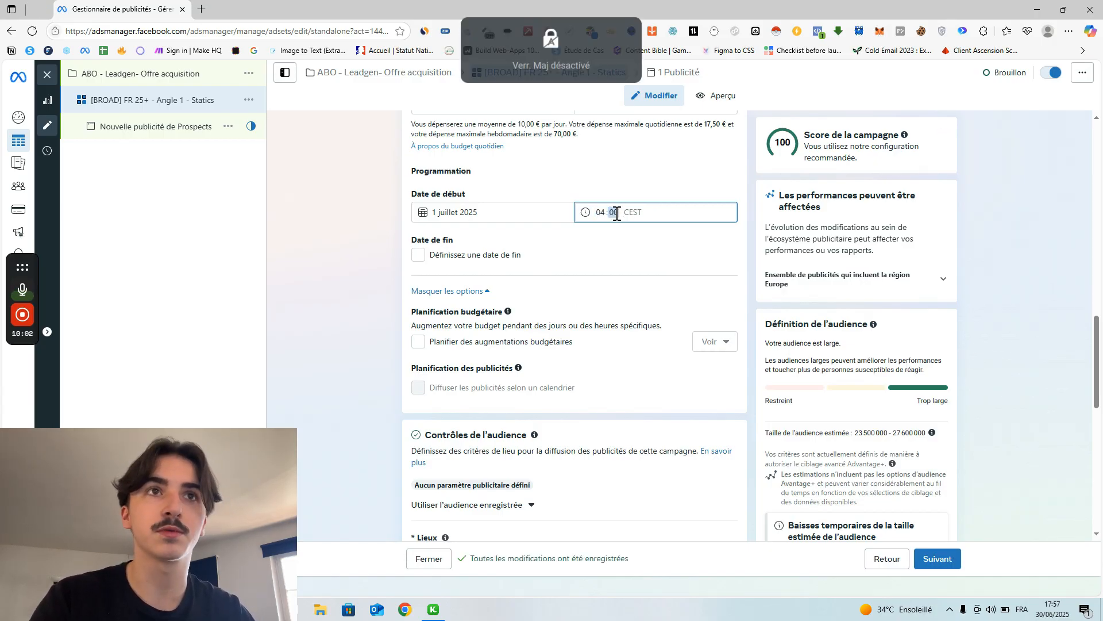
pyautogui.click(613, 153)
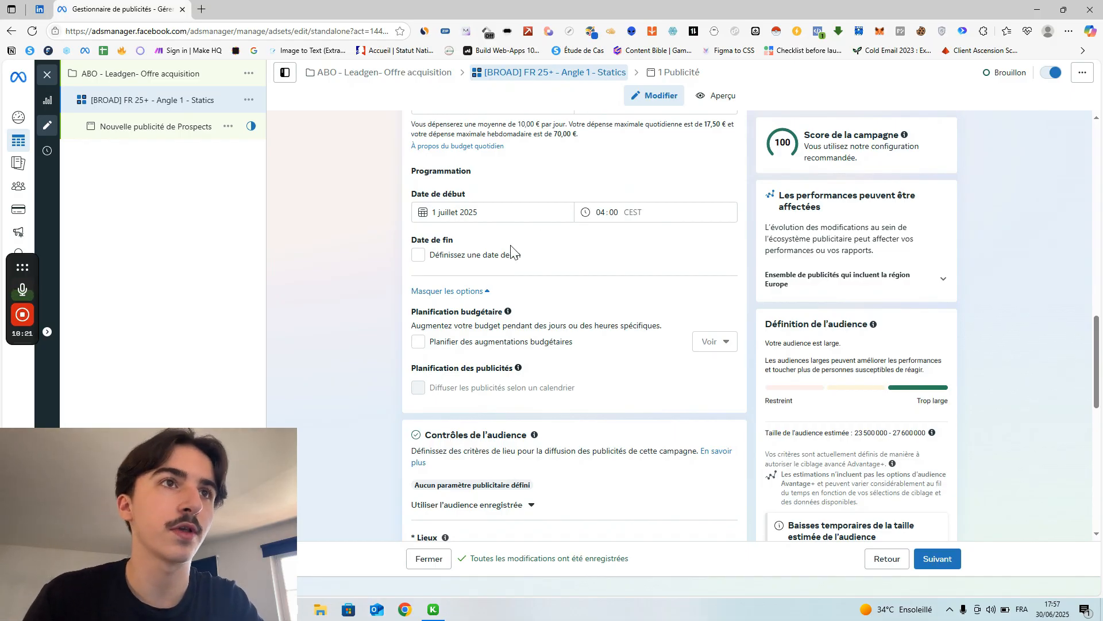
# Turn on the ad set's end date, view its date calendar, and turn the end date back off.
pyautogui.click(488, 256)
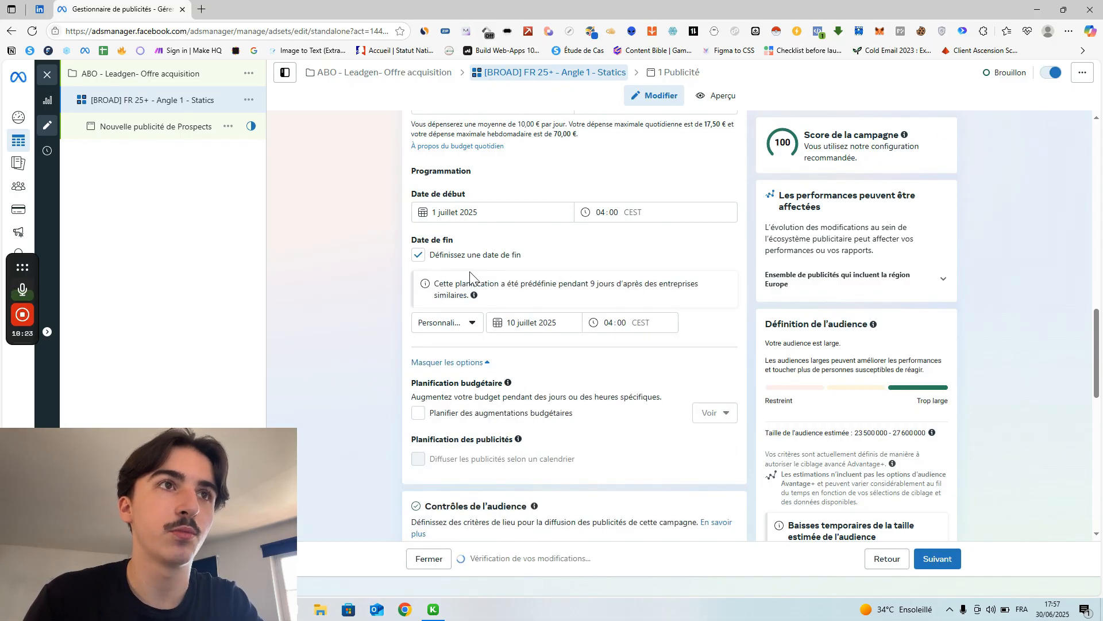
pyautogui.click(531, 324)
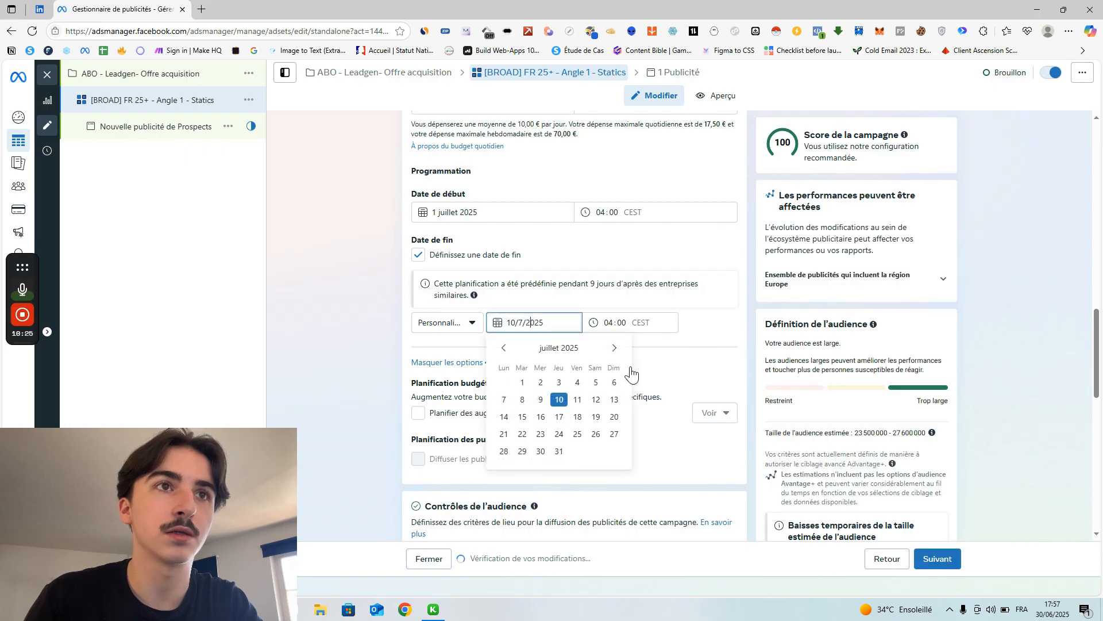
pyautogui.click(695, 350)
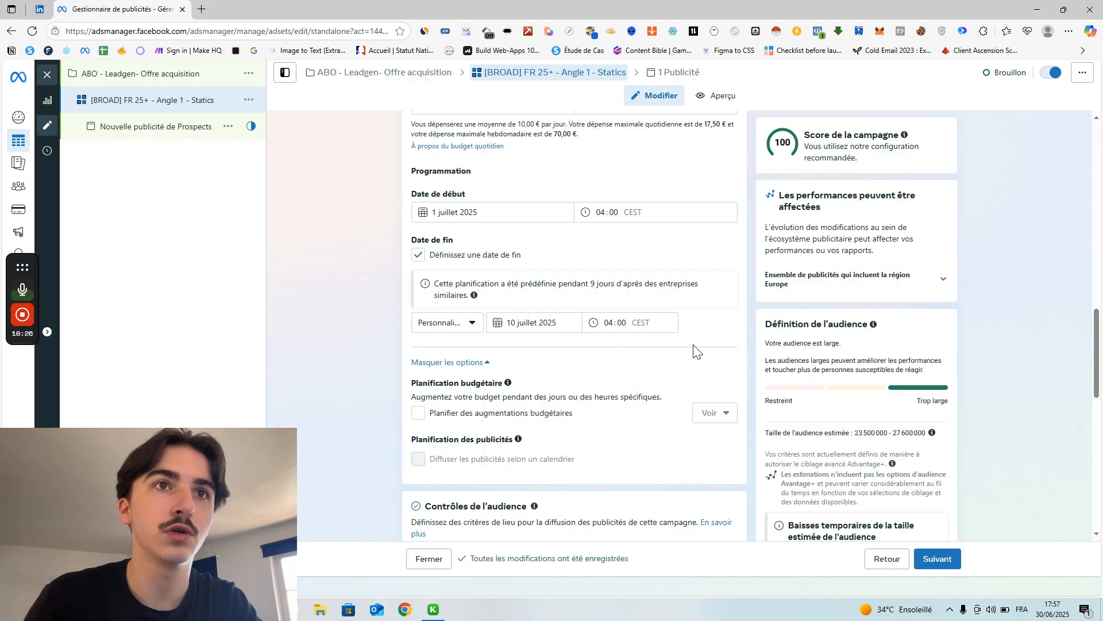
pyautogui.click(416, 256)
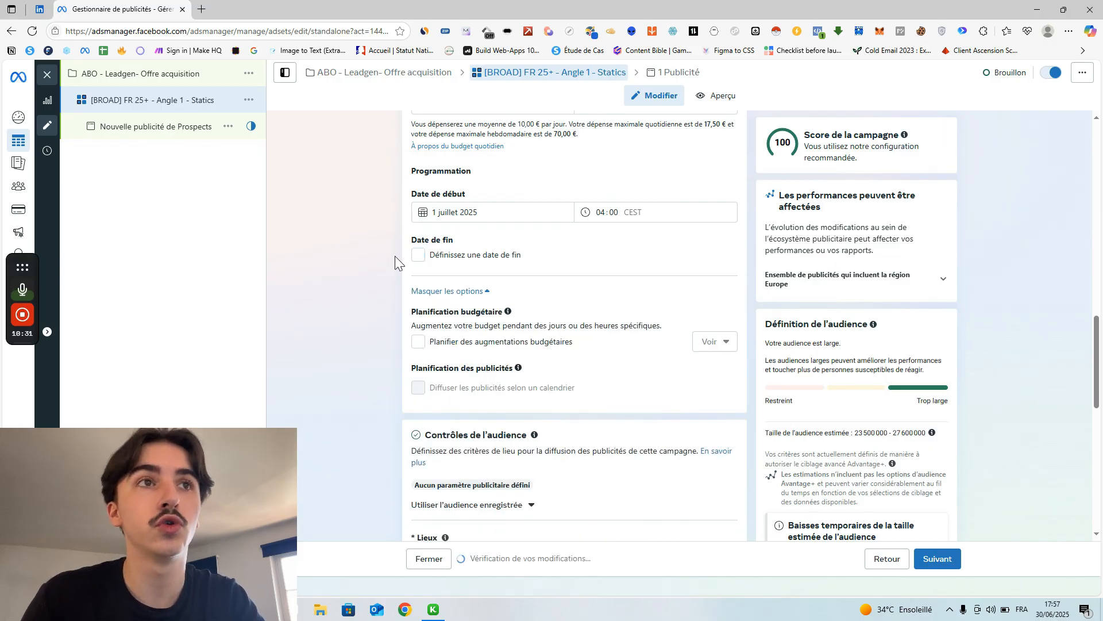
# Turn on scheduled budget increases and examine the period's start date and the choice between an amount and a percentage increase.
pyautogui.scroll(-1, 395, 256)
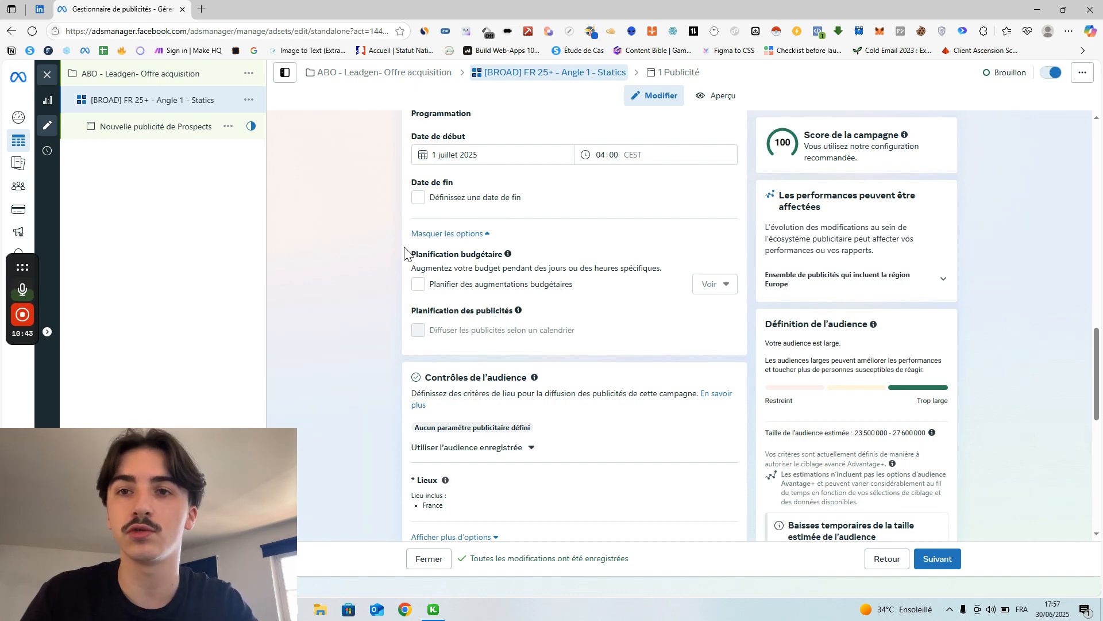
pyautogui.scroll(-2, 454, 241)
pyautogui.scroll(1, 419, 254)
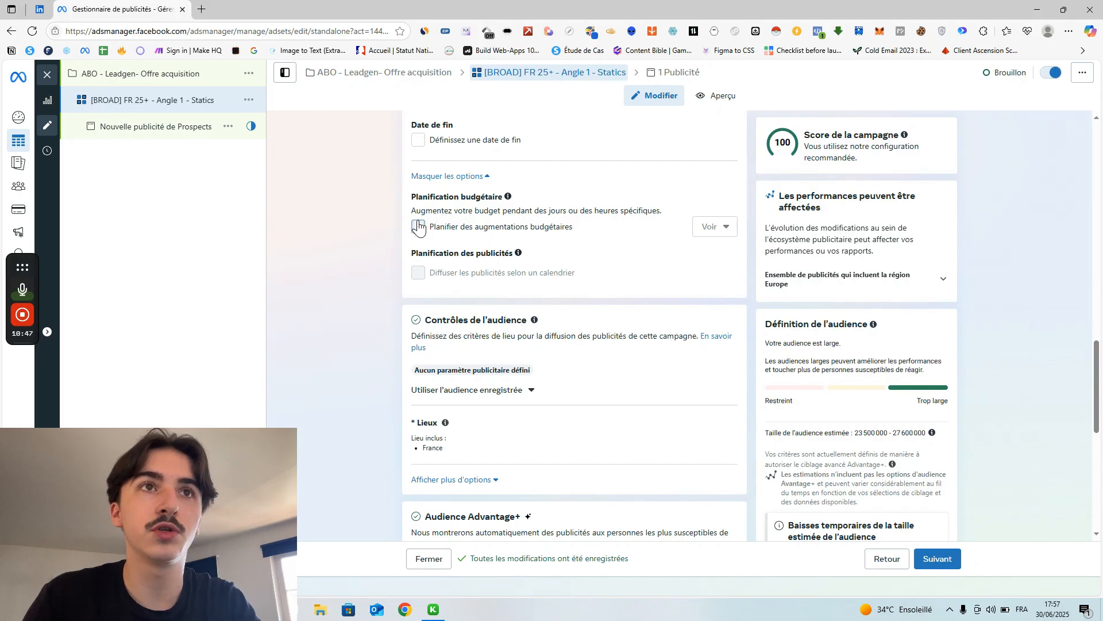
pyautogui.click(419, 226)
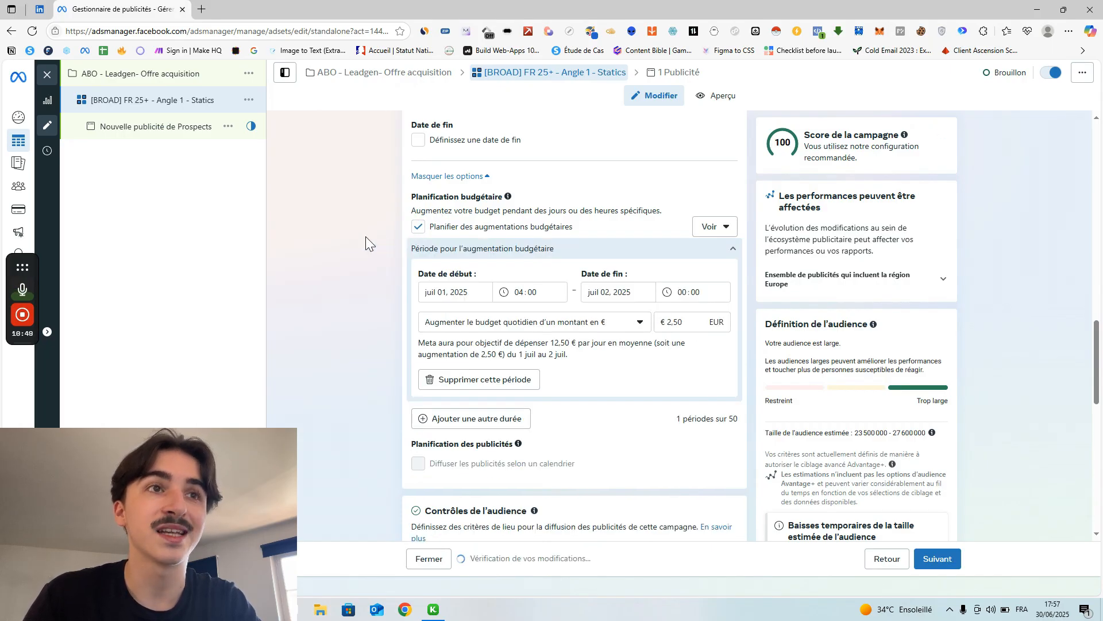
pyautogui.click(467, 292)
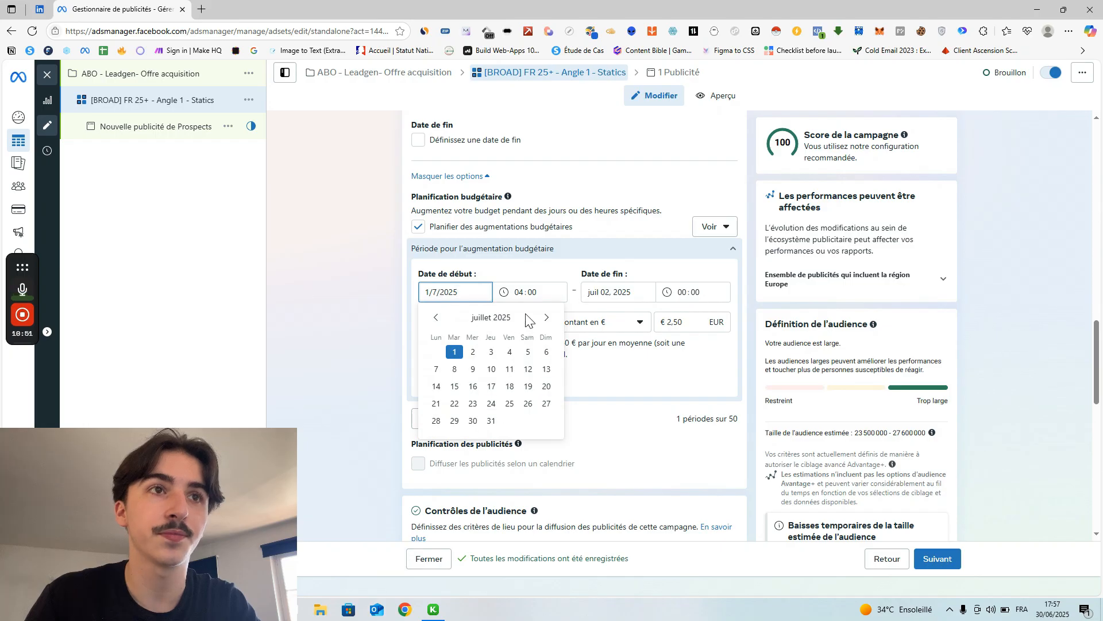
pyautogui.click(528, 292)
pyautogui.click(463, 291)
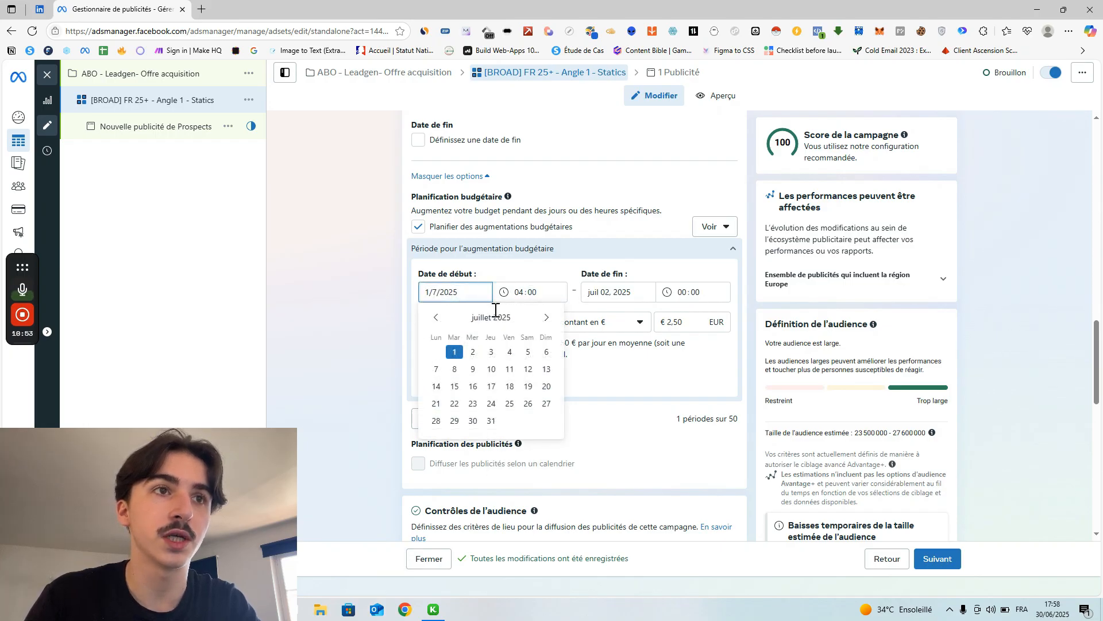
pyautogui.click(405, 308)
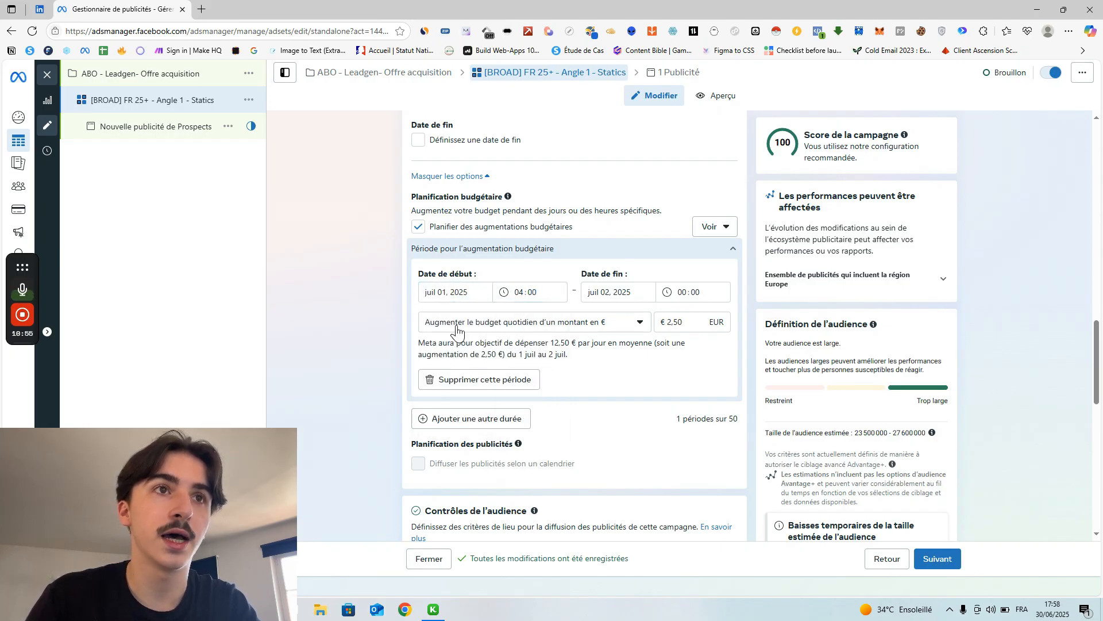
pyautogui.scroll(-1, 457, 333)
pyautogui.click(543, 267)
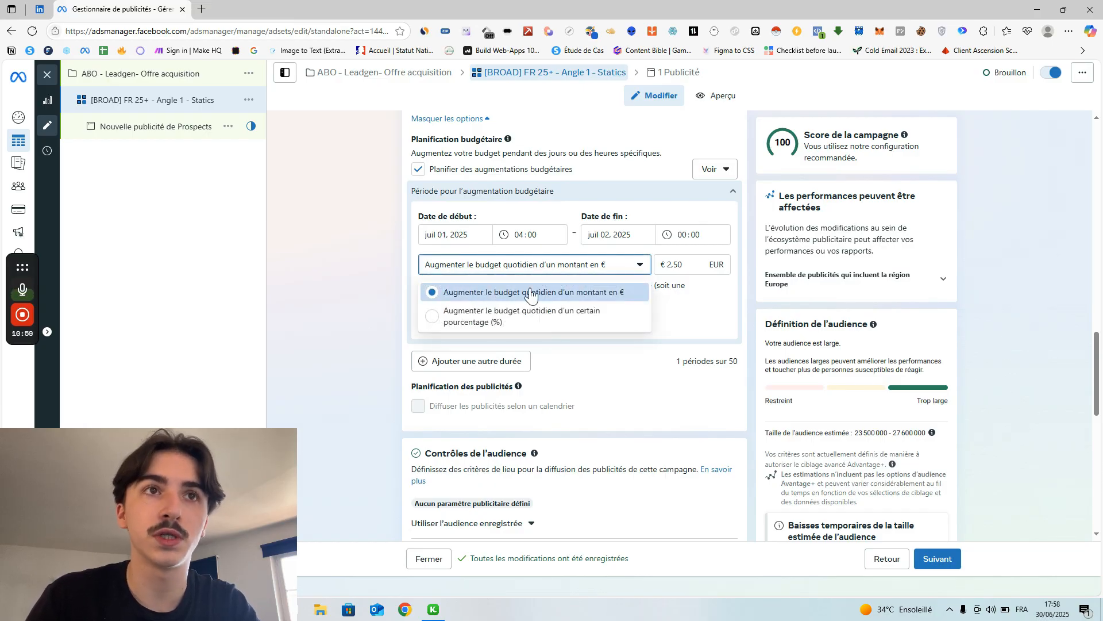
pyautogui.click(381, 215)
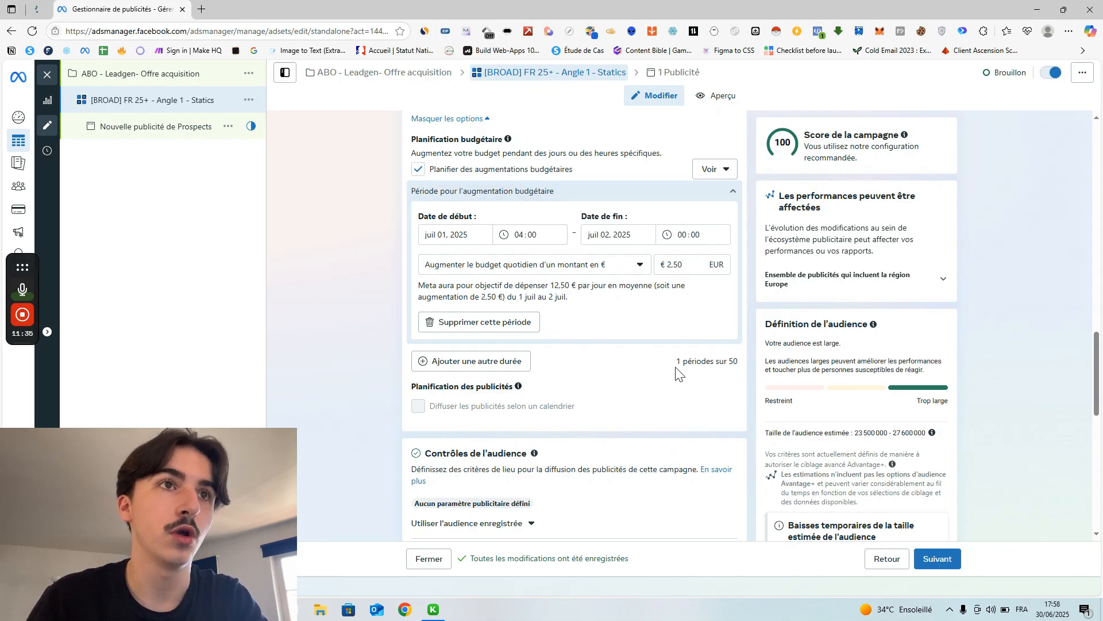
# View the start and end date calendars of the budget increase period, and turn scheduled budget increases back off.
pyautogui.click(460, 239)
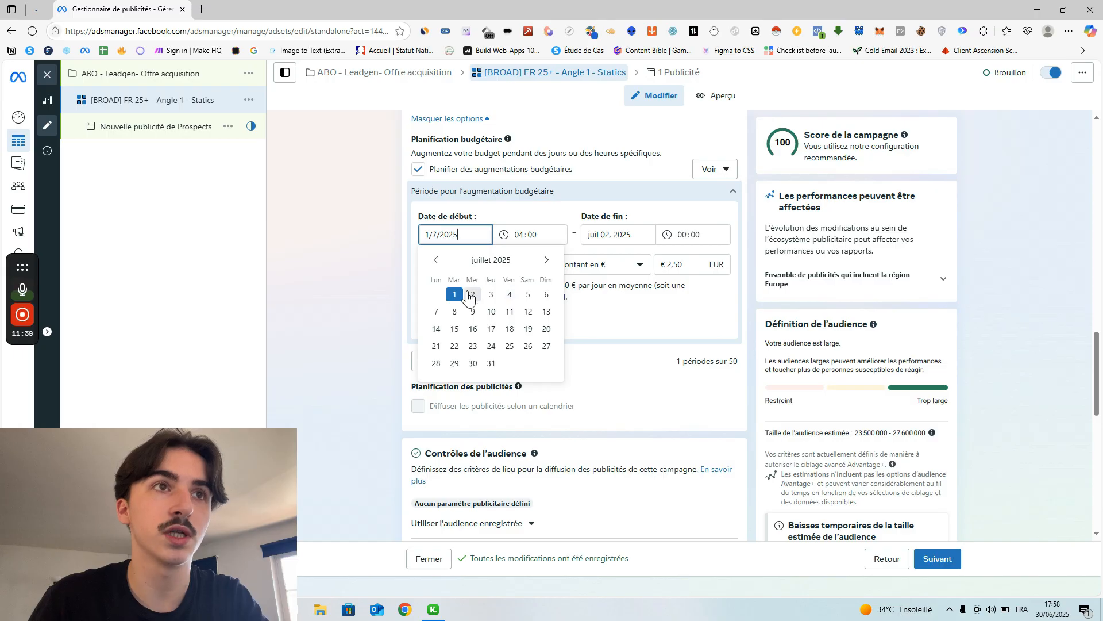
pyautogui.click(372, 266)
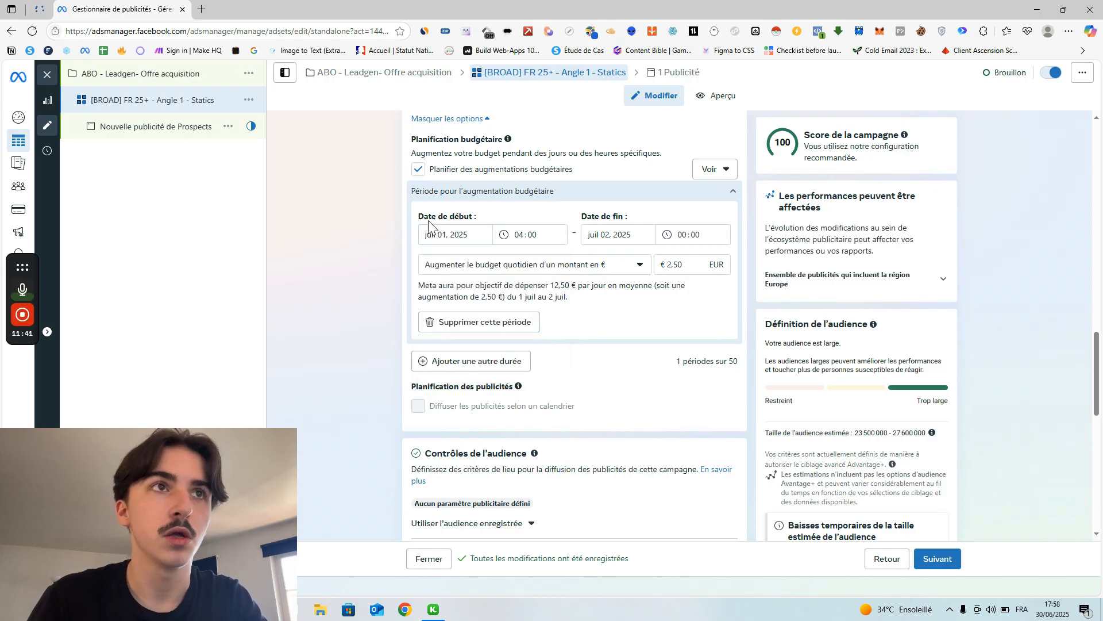
pyautogui.click(463, 233)
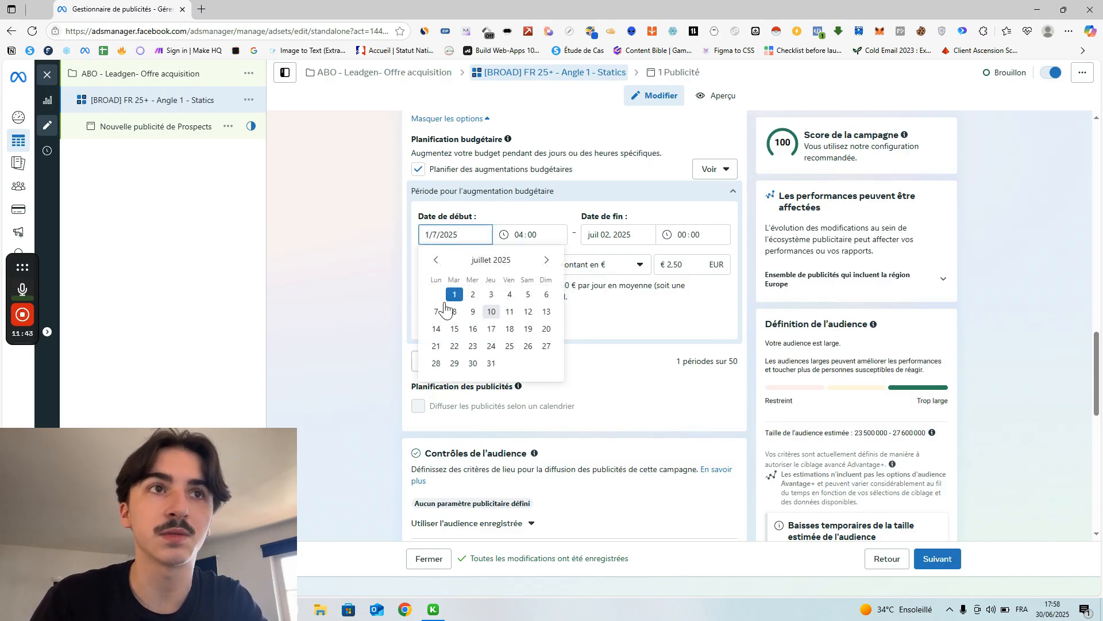
pyautogui.click(372, 295)
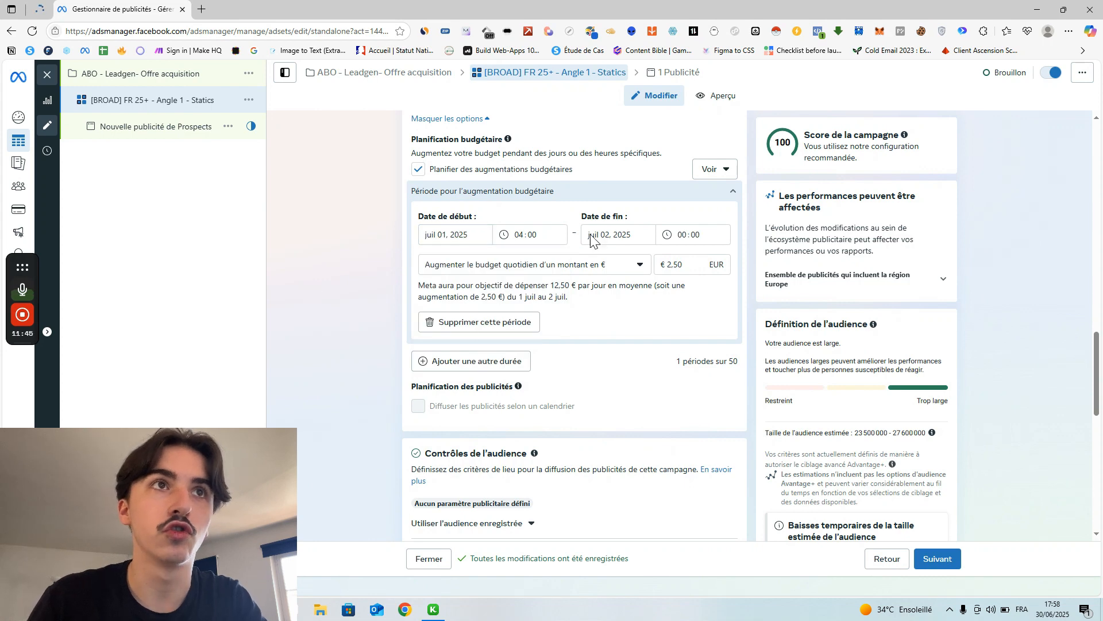
pyautogui.click(454, 233)
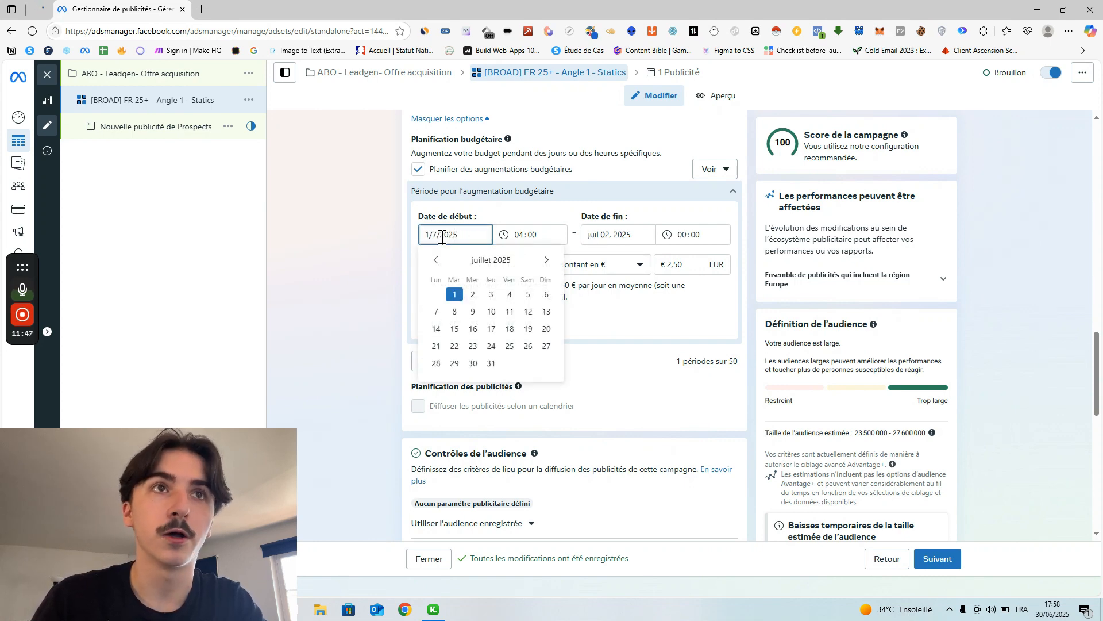
pyautogui.click(608, 234)
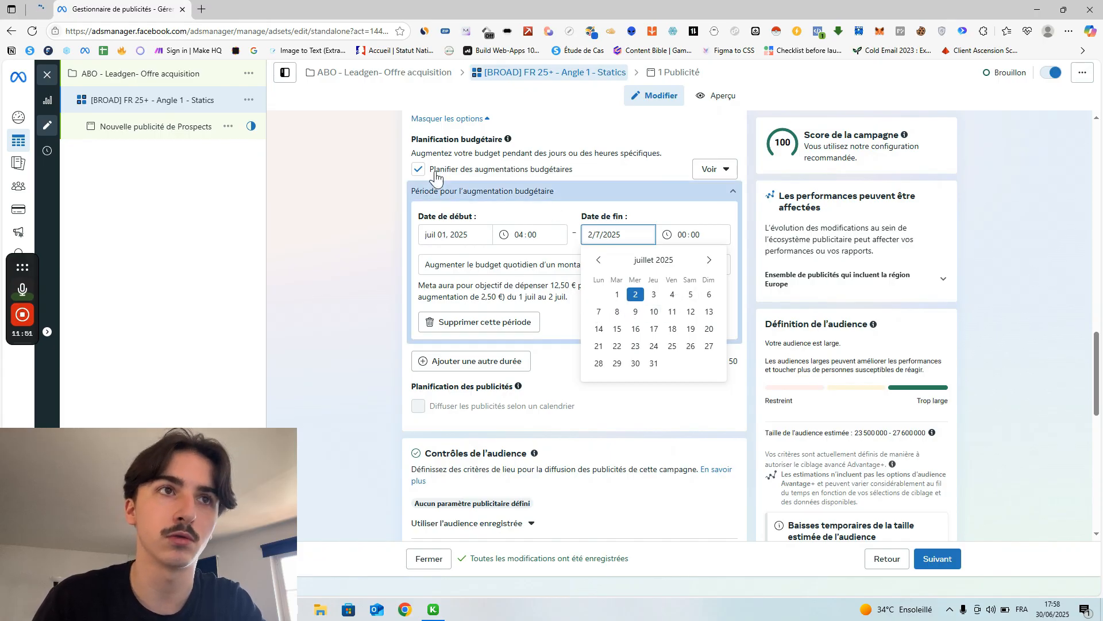
pyautogui.click(420, 180)
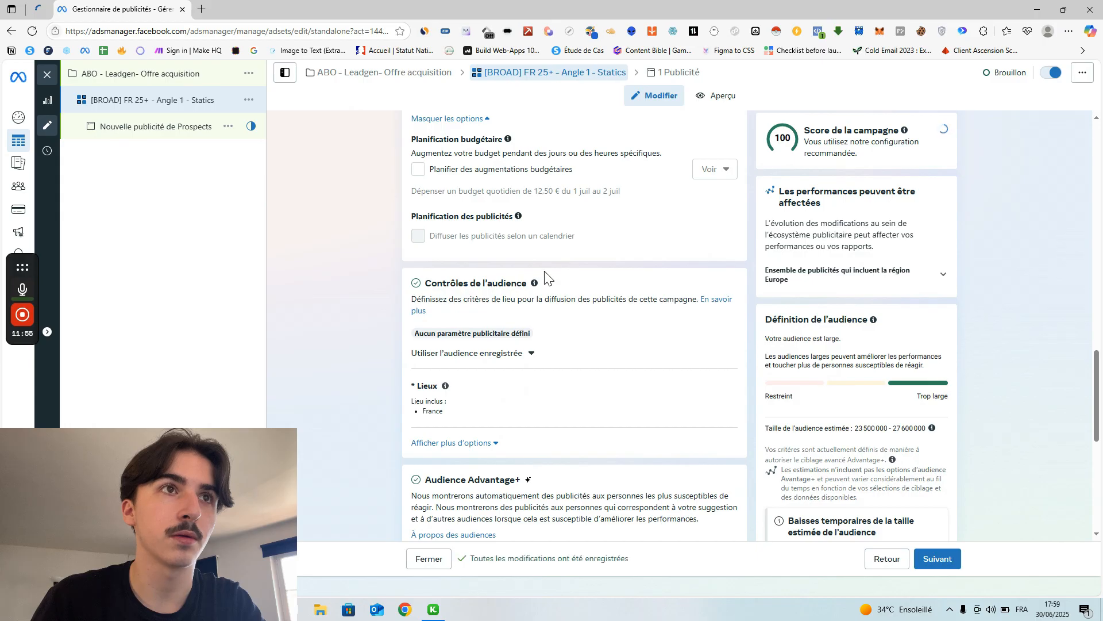
# Expand the additional audience controls and examine the minimum age, audience exclusion and language options and the Audience Advantage+ section.
pyautogui.scroll(-1, 632, 302)
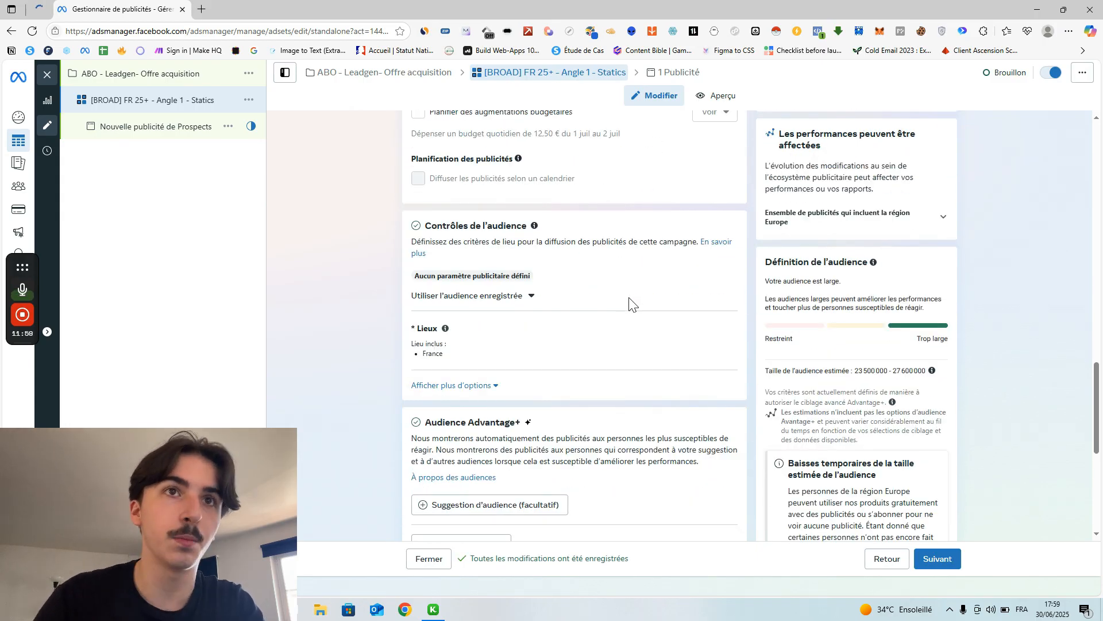
pyautogui.scroll(-1, 592, 339)
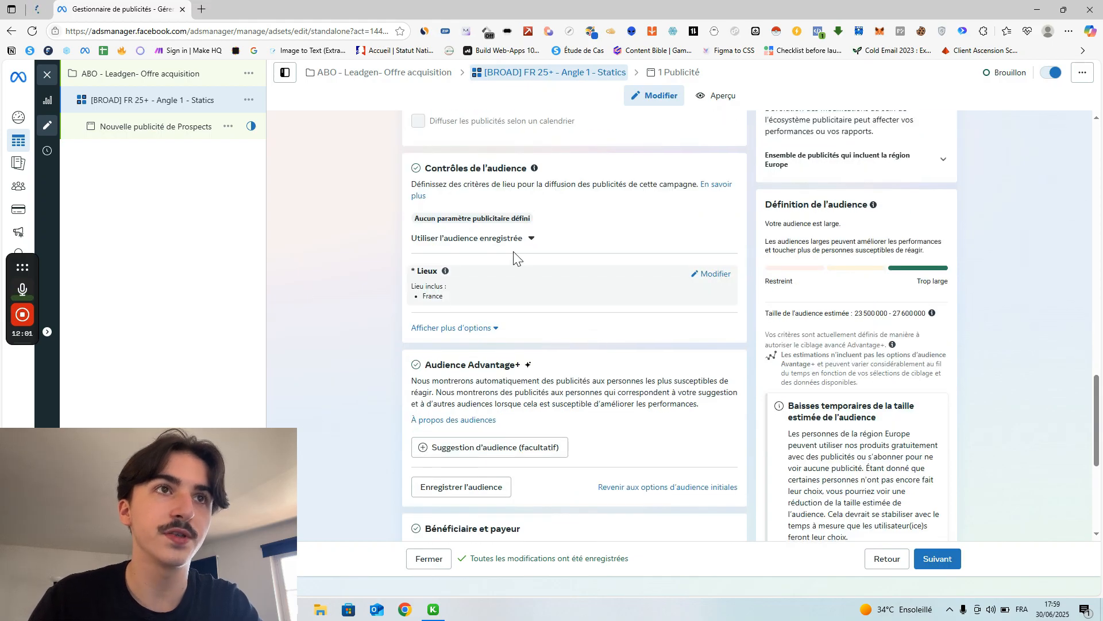
pyautogui.click(492, 328)
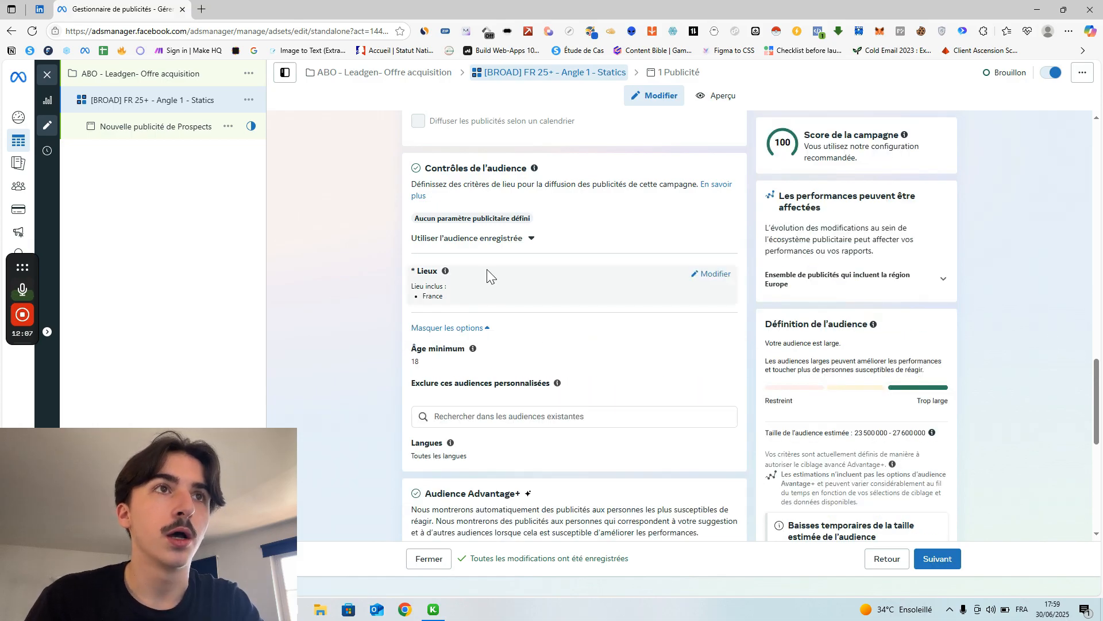
pyautogui.scroll(-4, 487, 269)
pyautogui.scroll(1, 387, 363)
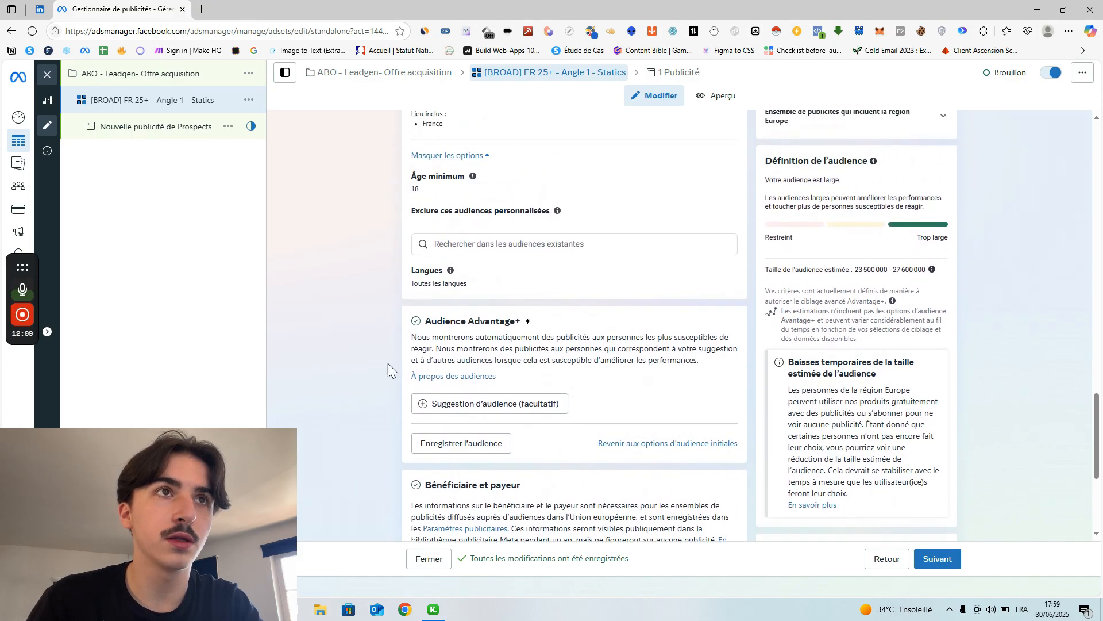
pyautogui.scroll(1, 522, 342)
pyautogui.scroll(-1, 474, 339)
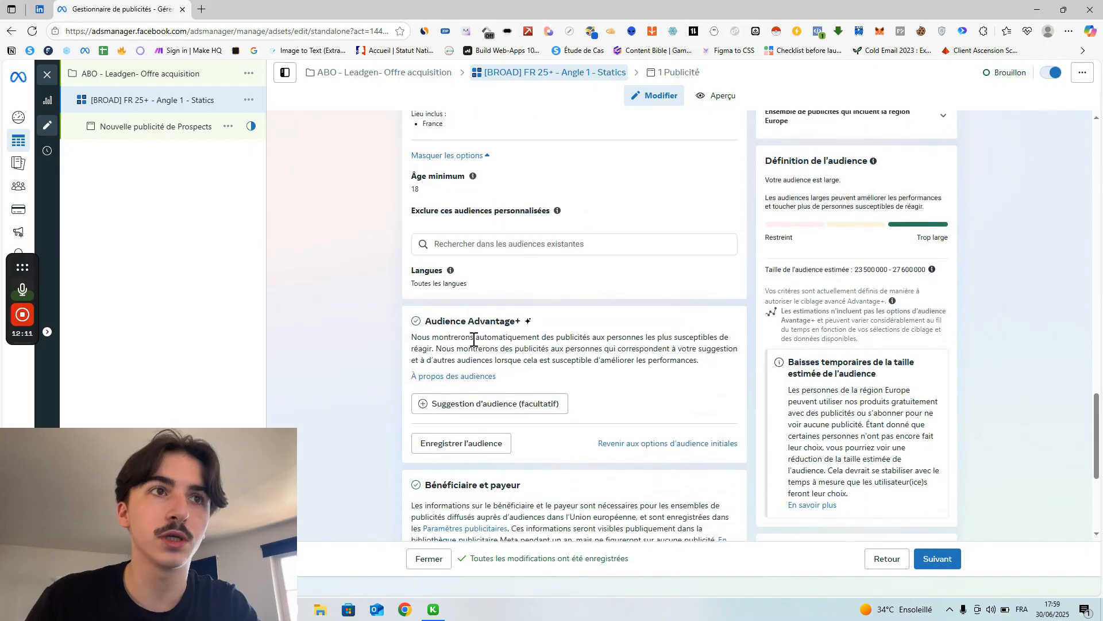
# Switch the ad set from Audience Advantage+ back to the original audience options, choosing to use the original audience.
pyautogui.scroll(-1, 581, 362)
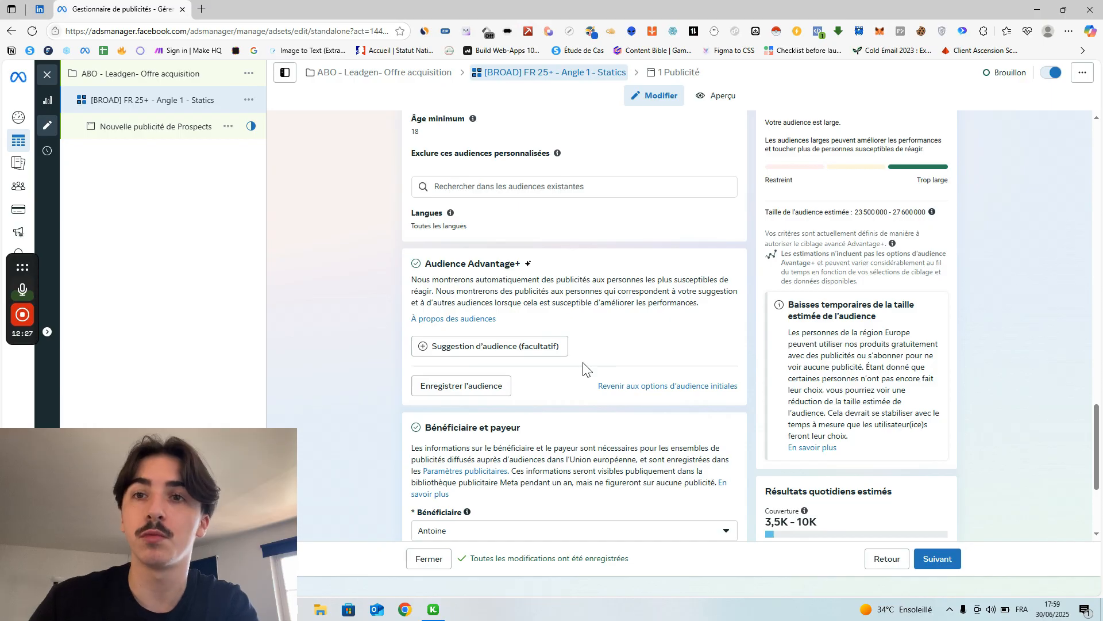
pyautogui.click(636, 386)
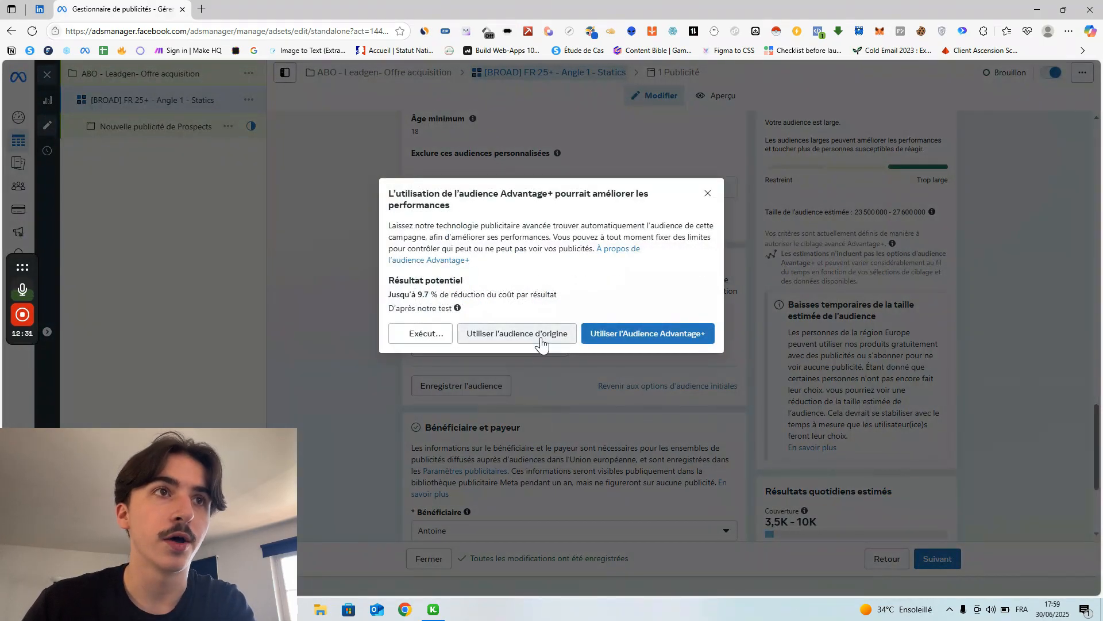
pyautogui.click(545, 343)
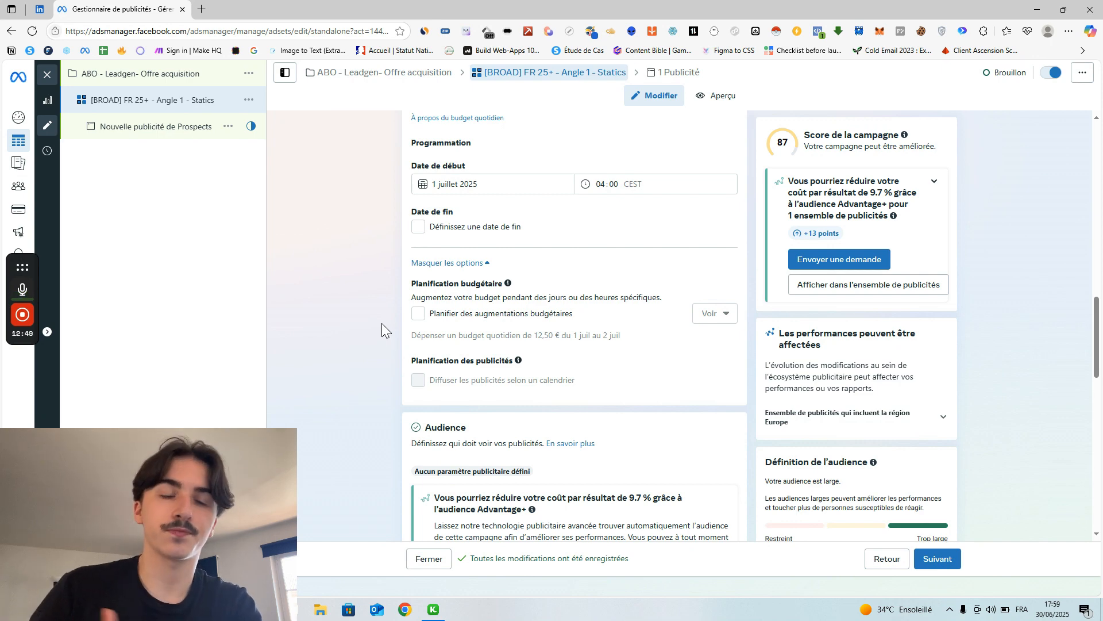
# Examine the original audience section, including the Advantage+ suggestion and the custom audience, location, age, gender, detailed targeting and language settings.
pyautogui.scroll(-4, 381, 323)
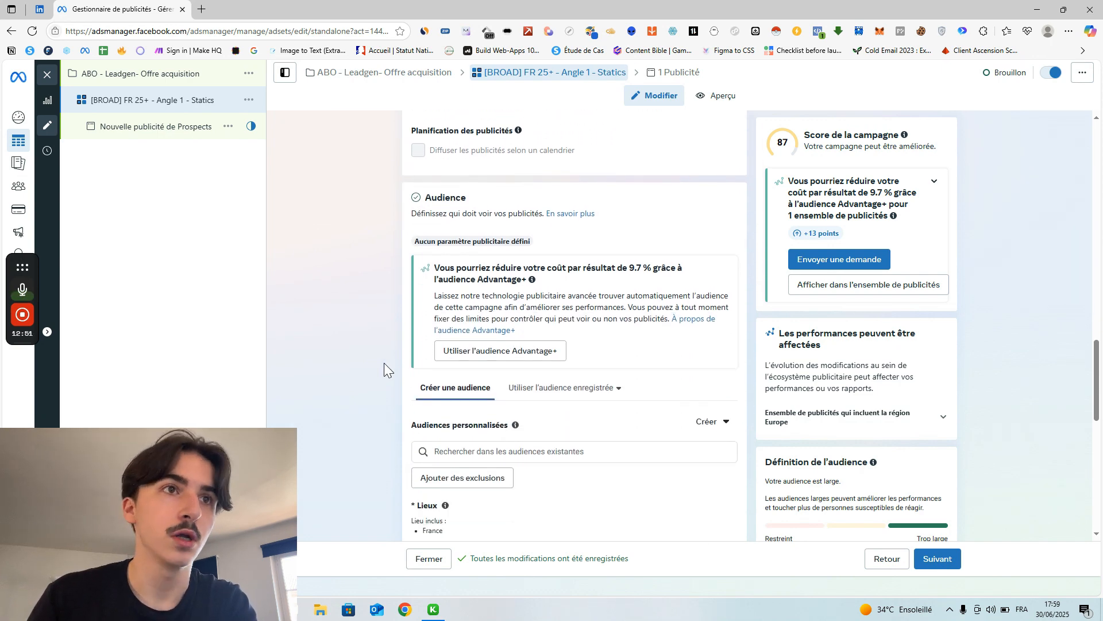
pyautogui.scroll(-3, 384, 363)
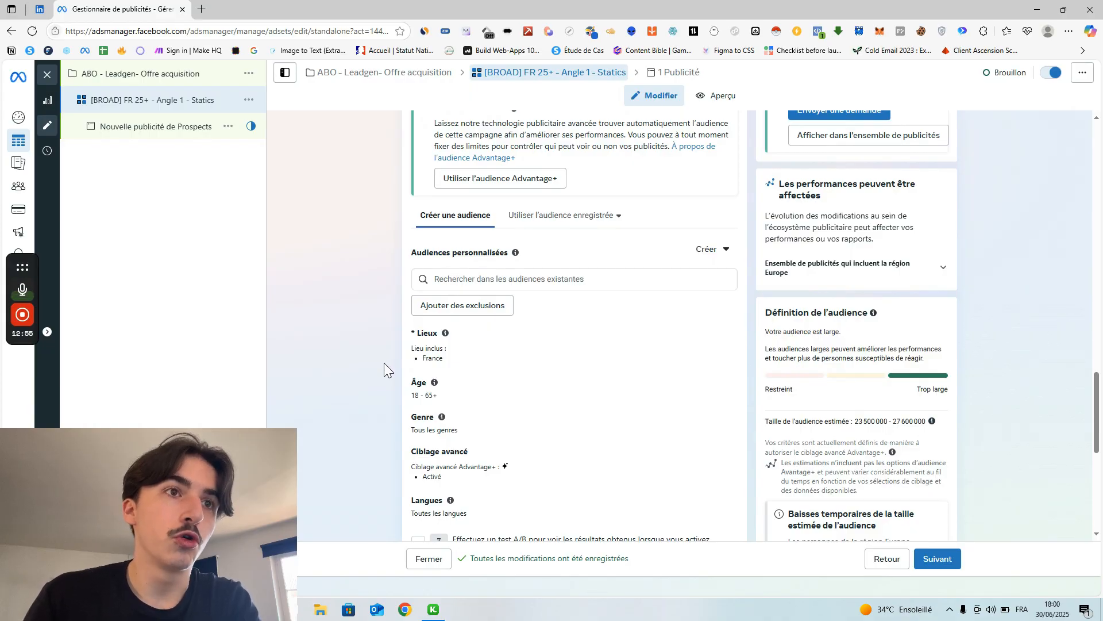
pyautogui.scroll(3, 384, 364)
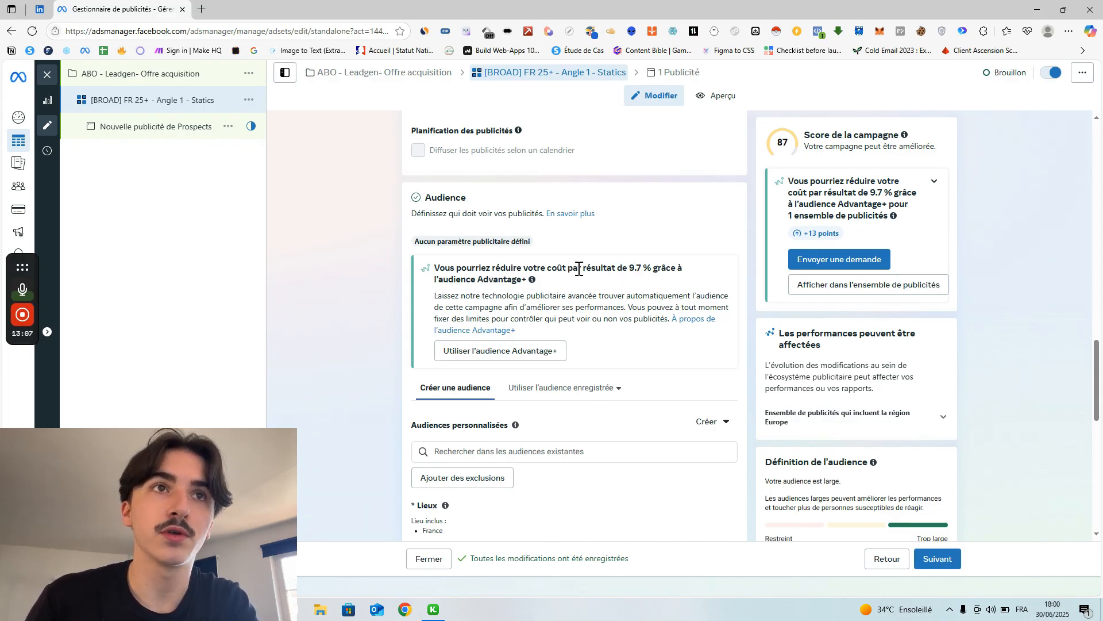
pyautogui.moveTo(569, 268); pyautogui.dragTo(667, 268)
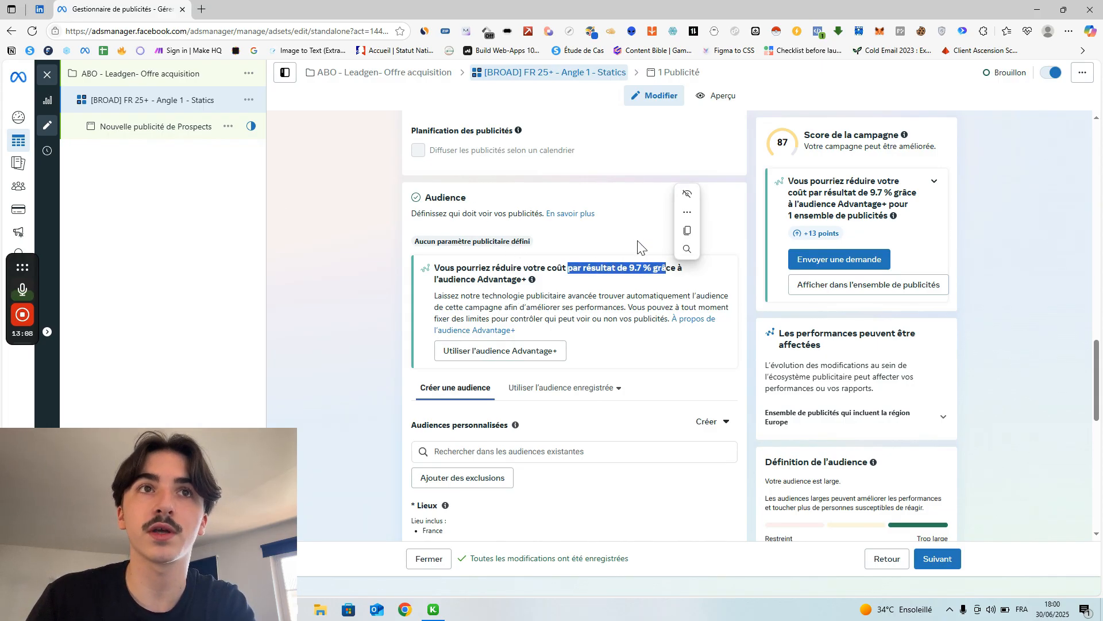
pyautogui.click(641, 247)
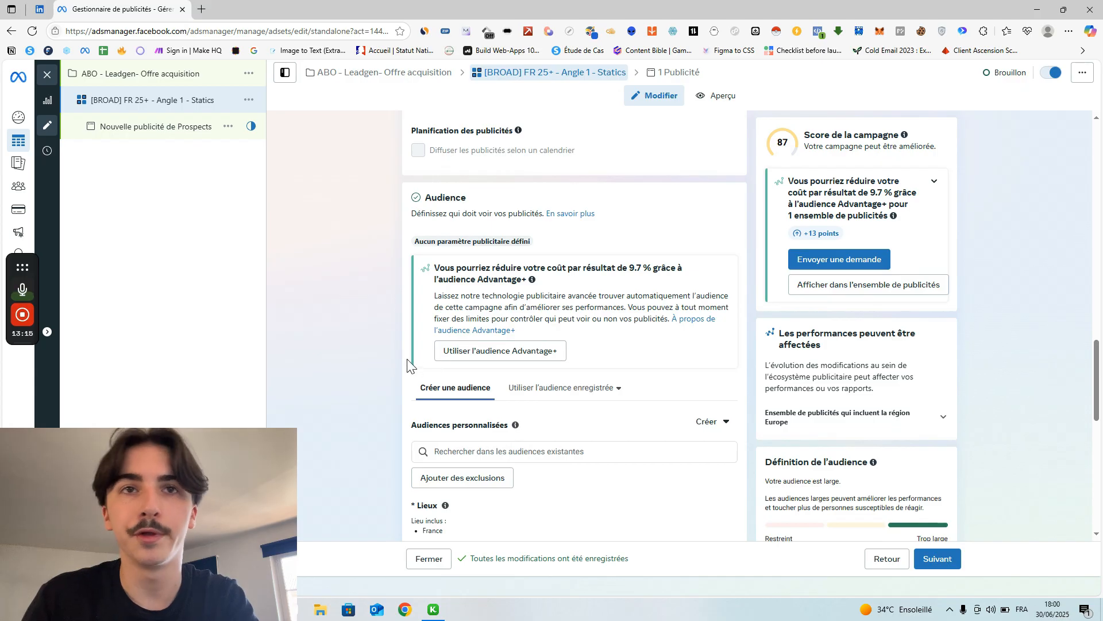
pyautogui.scroll(-3, 408, 359)
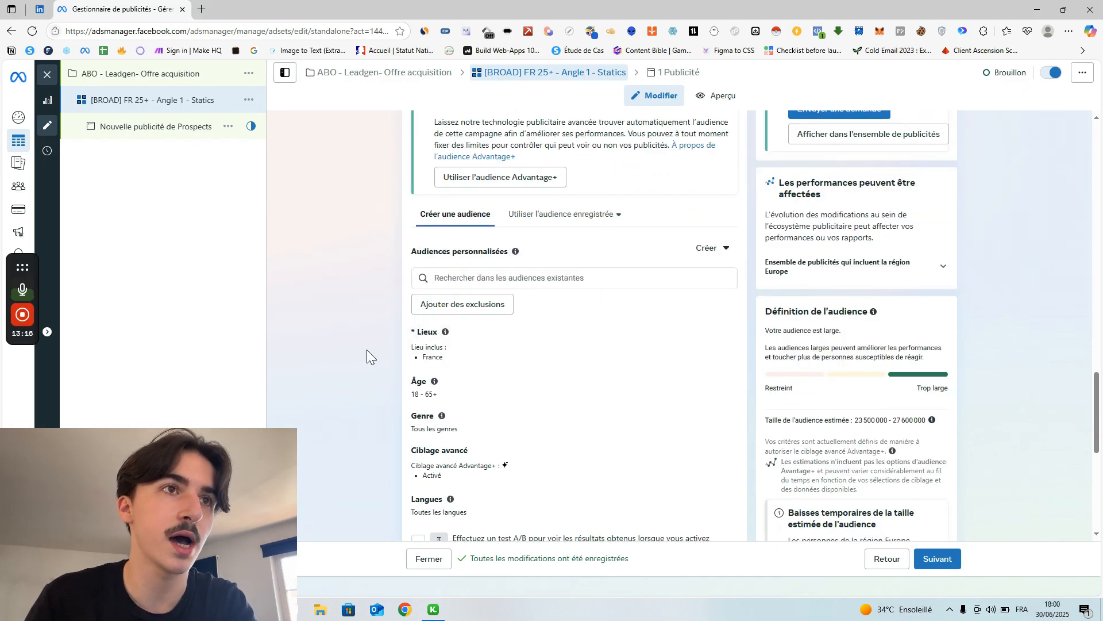
pyautogui.scroll(-1, 367, 356)
pyautogui.scroll(-1, 377, 371)
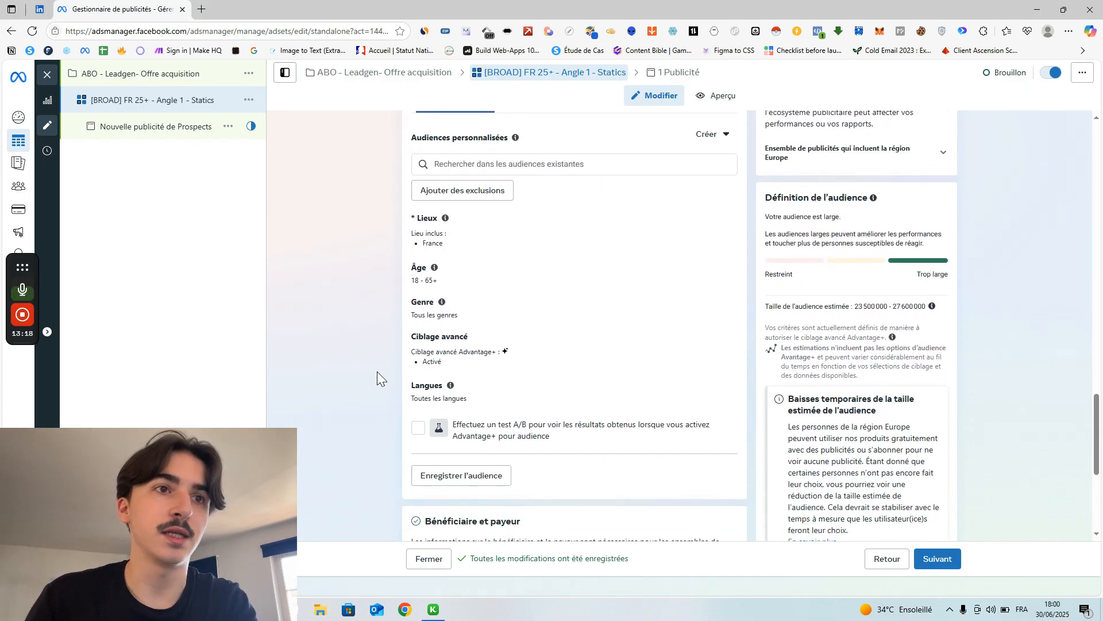
pyautogui.scroll(1, 377, 371)
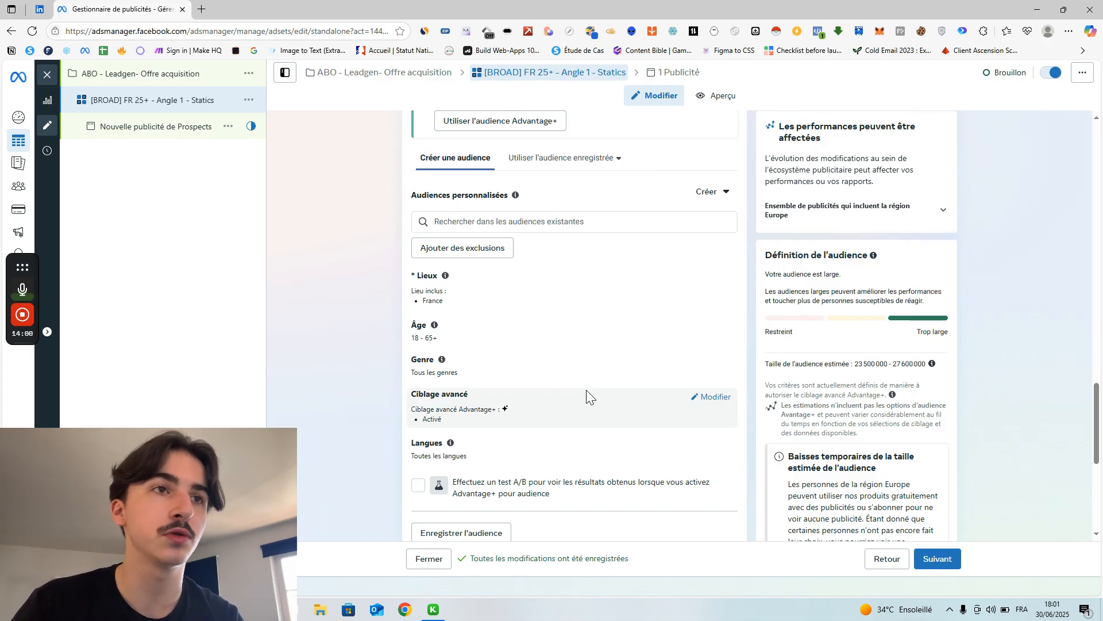
pyautogui.scroll(-2, 660, 408)
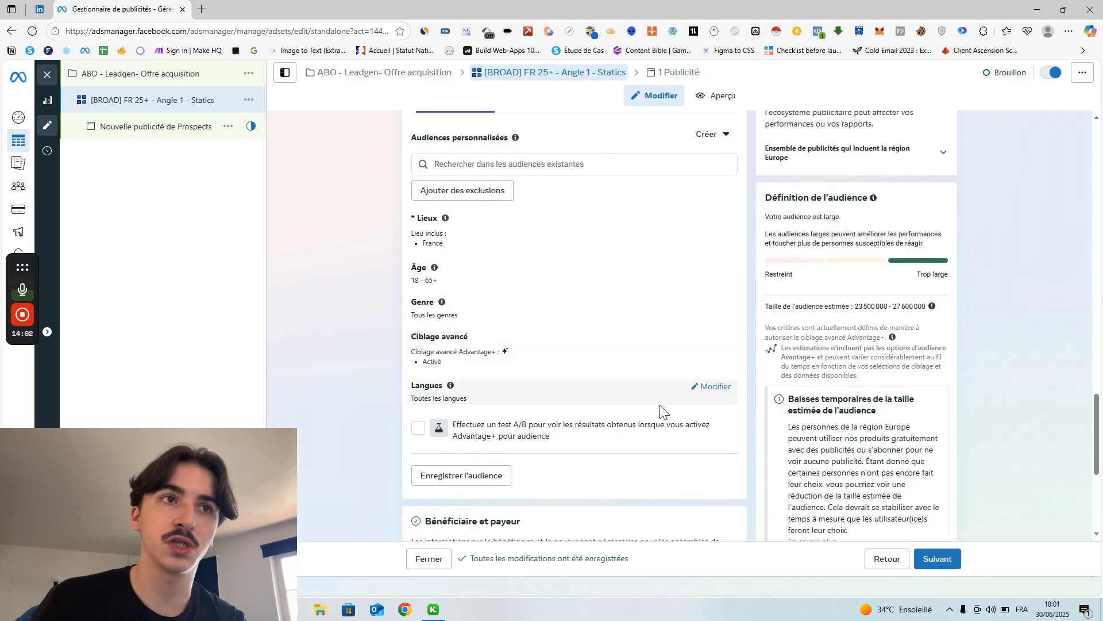
pyautogui.scroll(2, 659, 409)
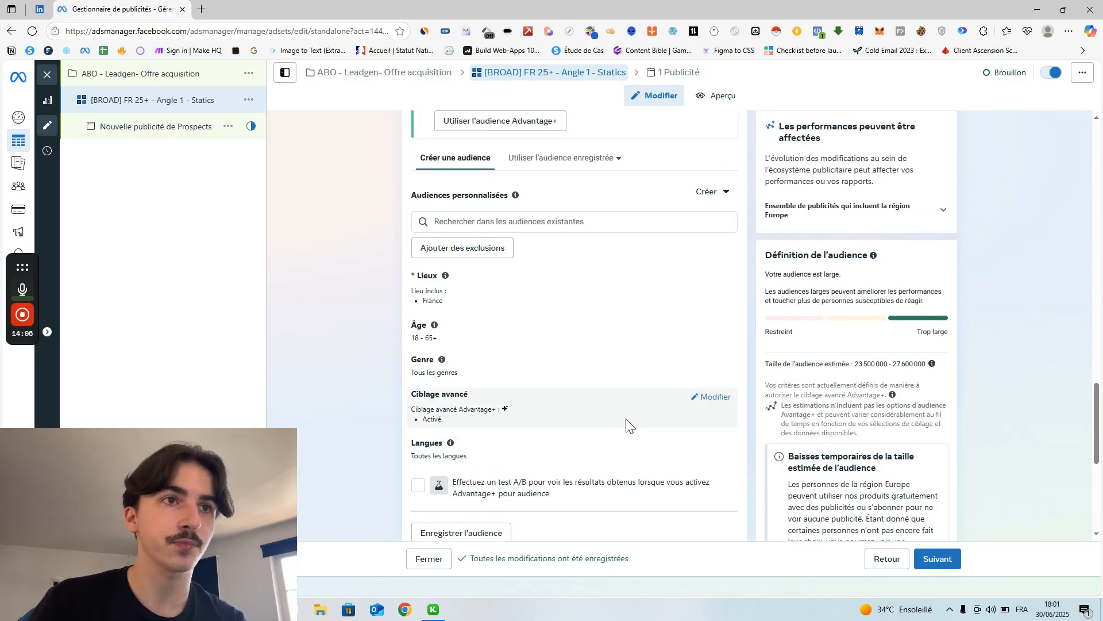
# Open detailed targeting for editing and turn off reaching people outside the detailed targeting selections.
pyautogui.click(715, 397)
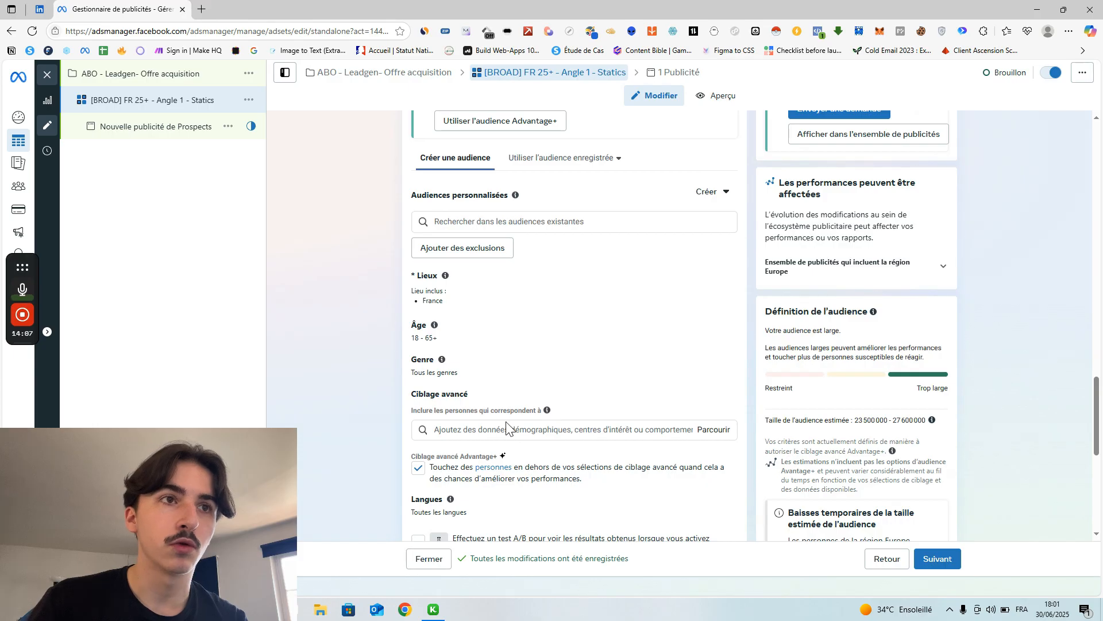
pyautogui.click(418, 468)
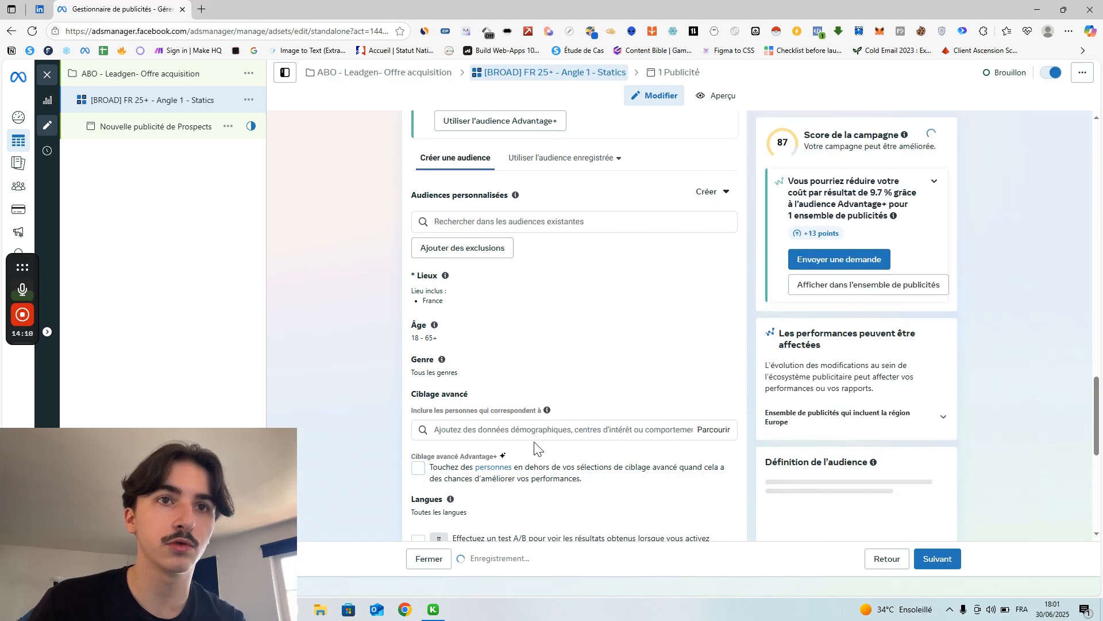
pyautogui.scroll(-2, 562, 495)
# Open the audience locations for editing and view the include and exclude choices.
pyautogui.scroll(3, 563, 495)
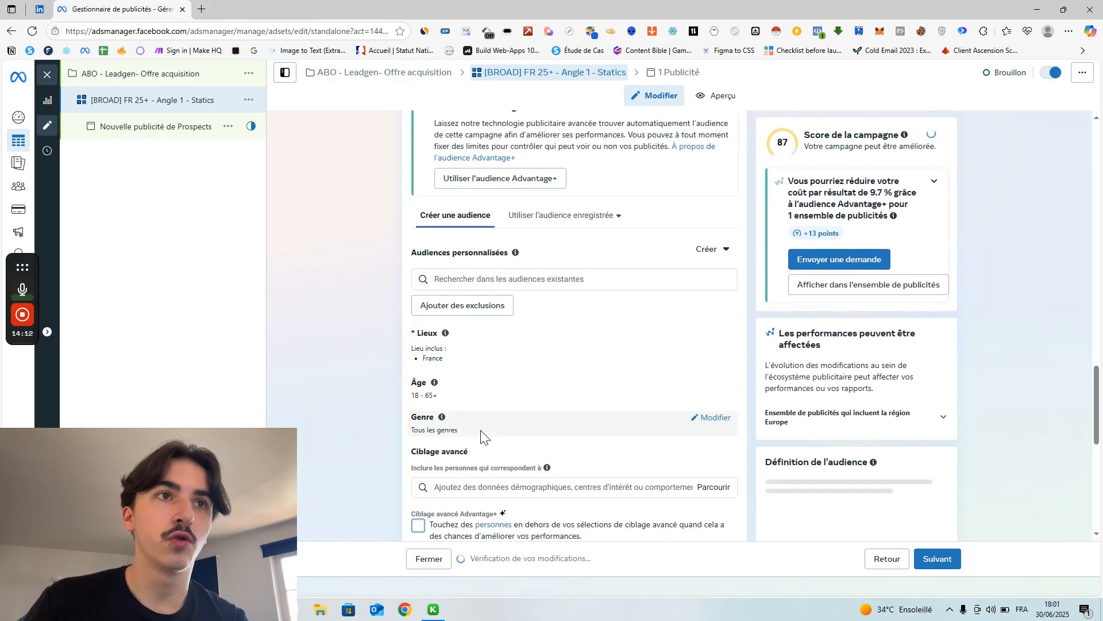
pyautogui.scroll(1, 456, 368)
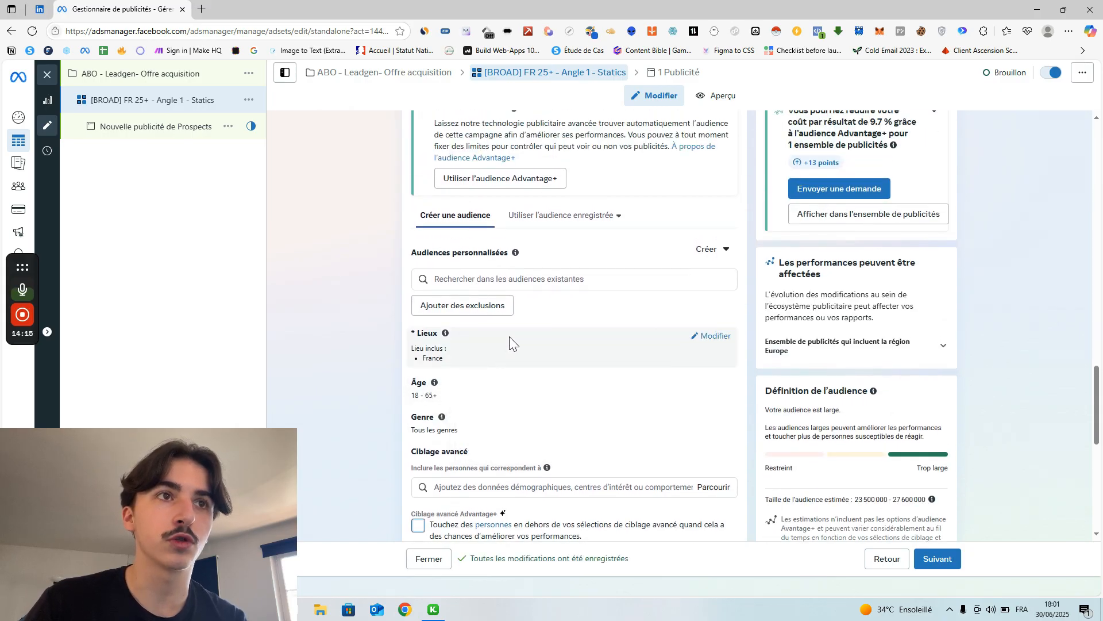
pyautogui.click(708, 336)
pyautogui.scroll(-3, 539, 414)
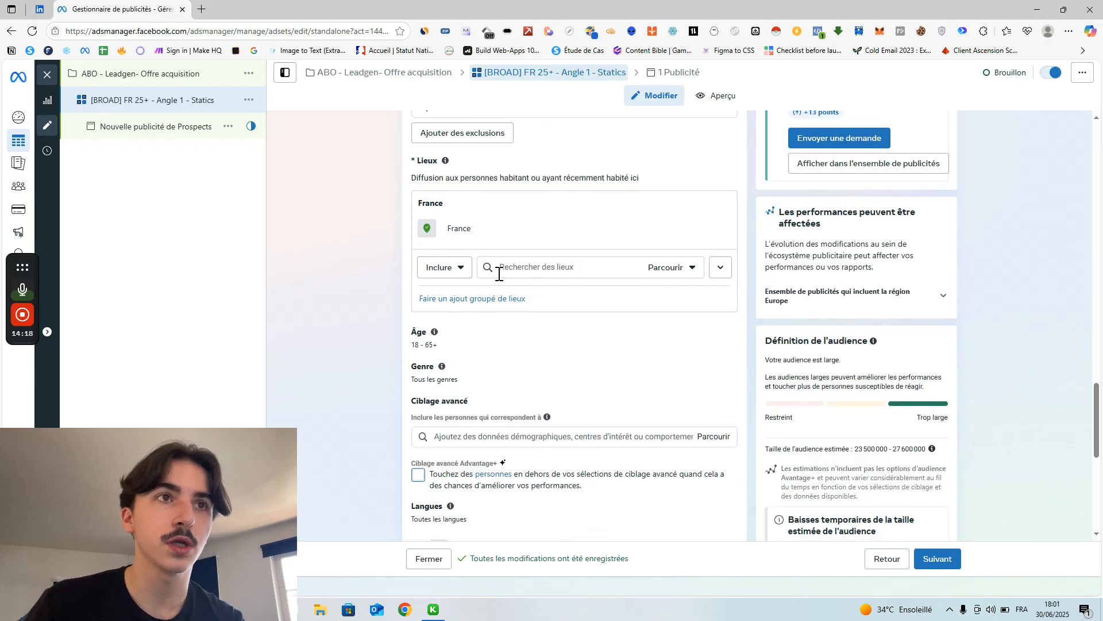
pyautogui.click(524, 267)
pyautogui.click(443, 267)
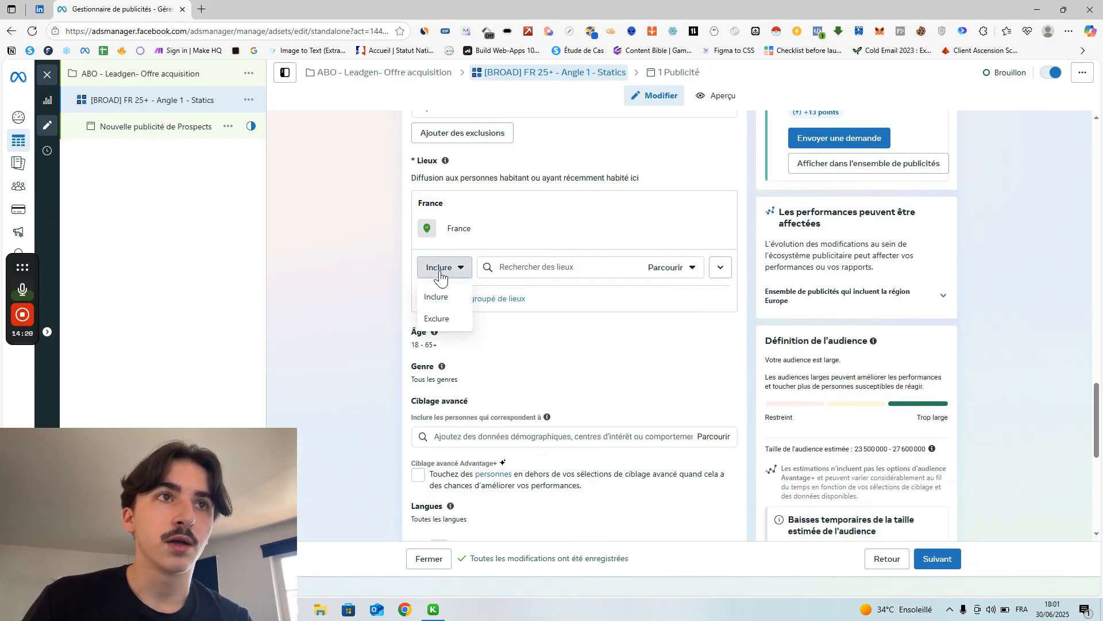
# Add Belgique as an included country in the audience locations and remove it again.
pyautogui.click(564, 267)
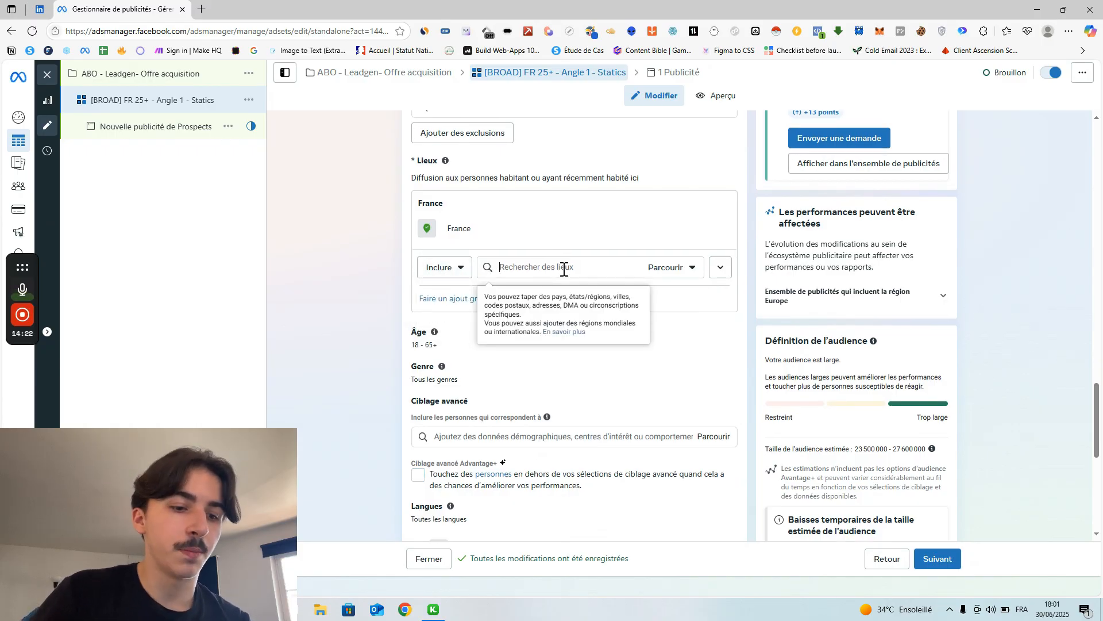
pyautogui.write('bel')
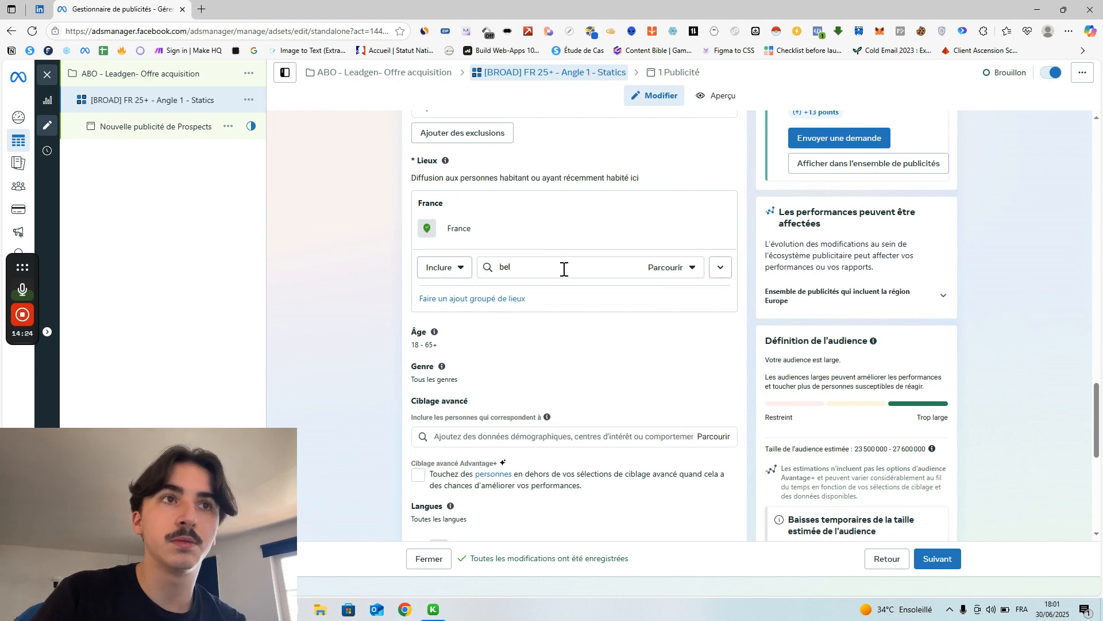
pyautogui.write('gi')
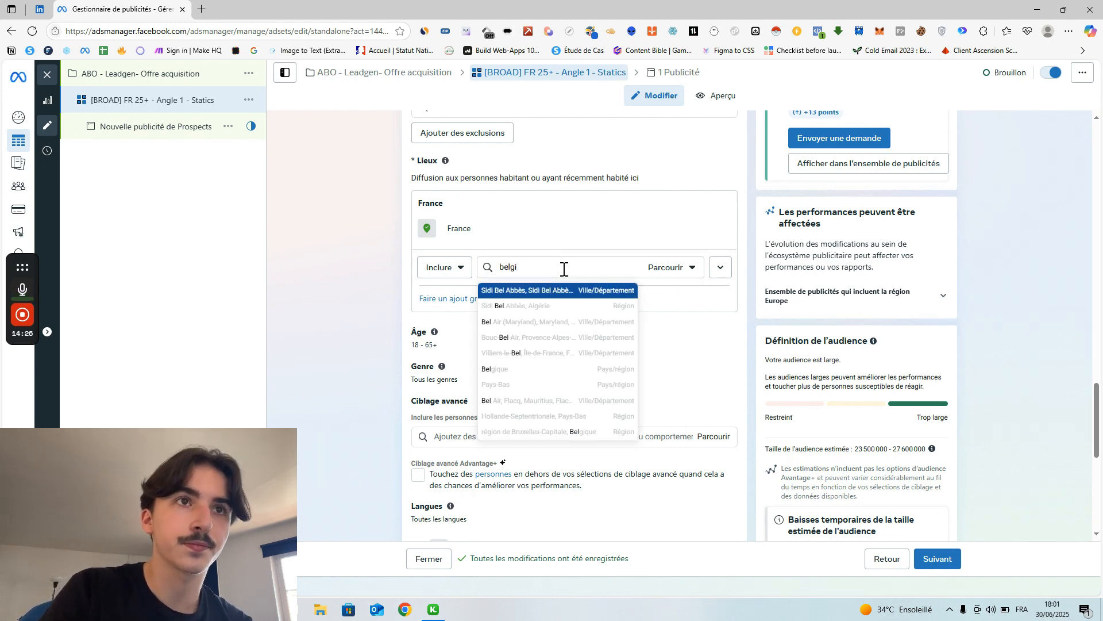
pyautogui.write('que')
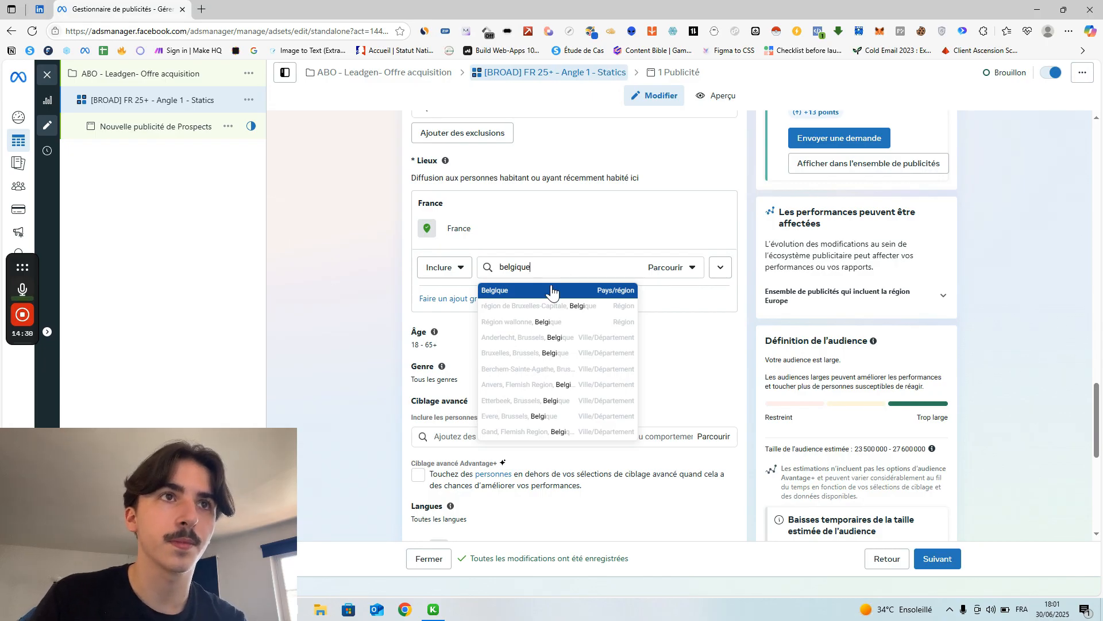
pyautogui.click(552, 291)
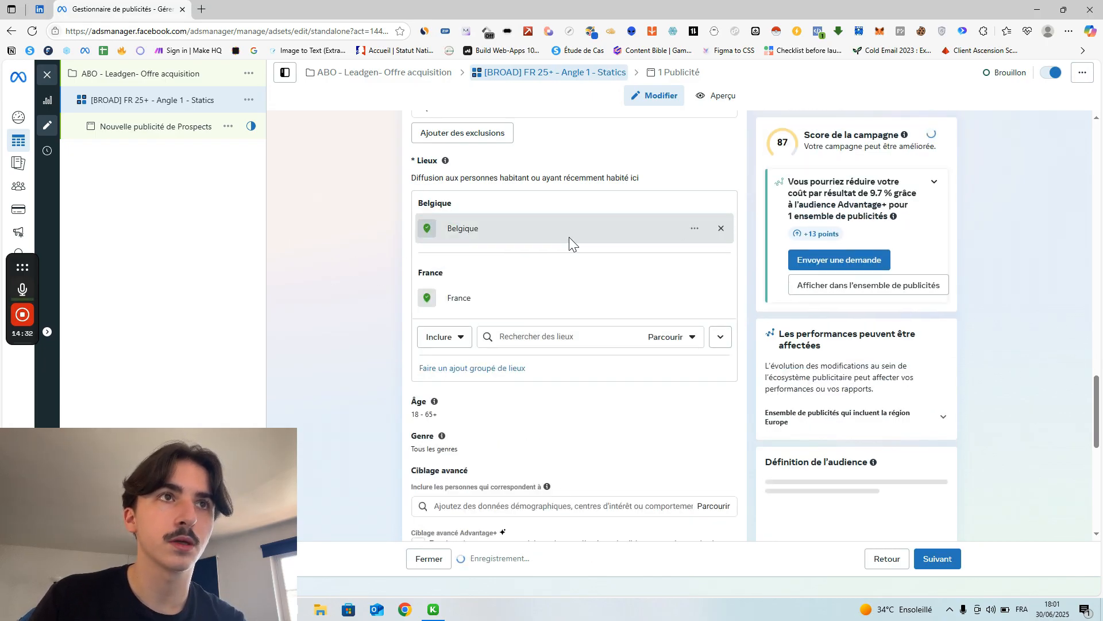
pyautogui.click(721, 228)
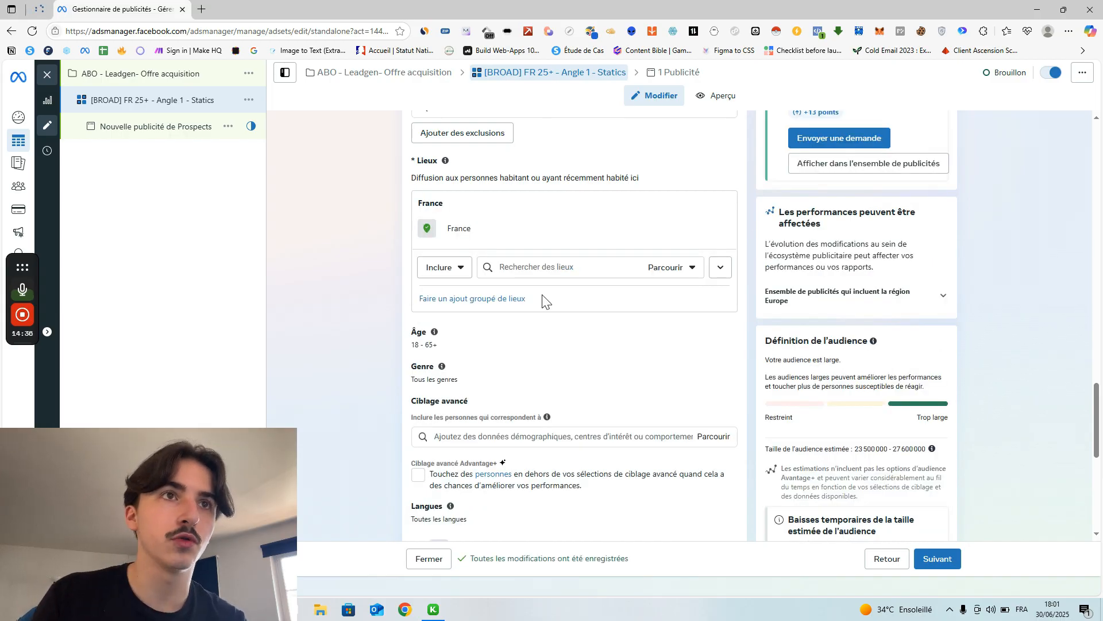
# Replace France with Paris, Île-de-France as the included location and set the city's radius to 29 km.
pyautogui.click(546, 275)
pyautogui.write('par')
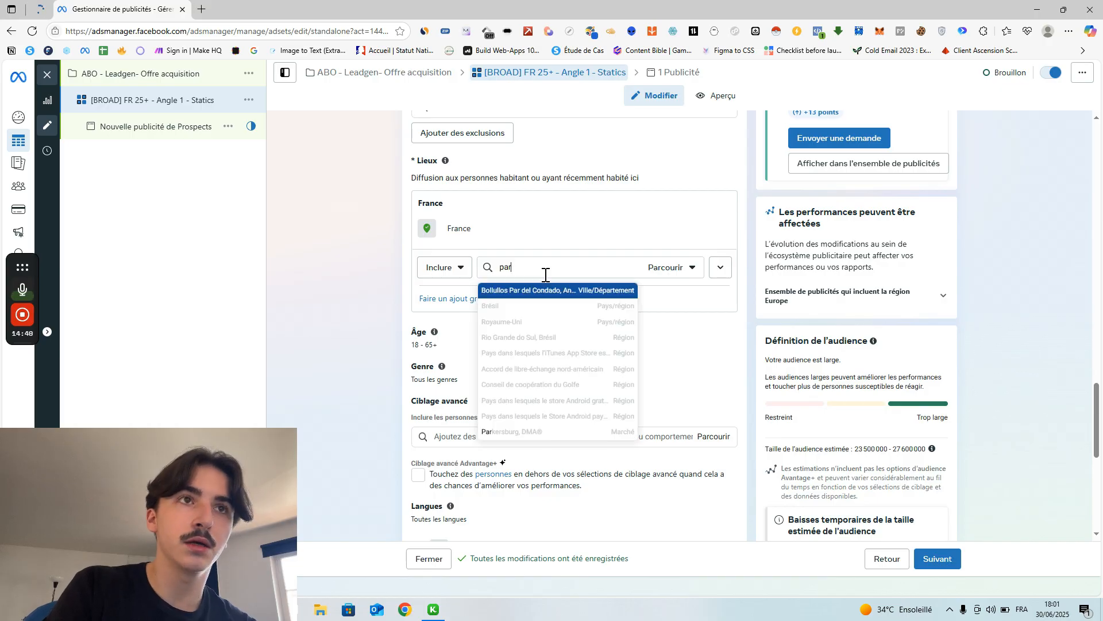
pyautogui.write('is')
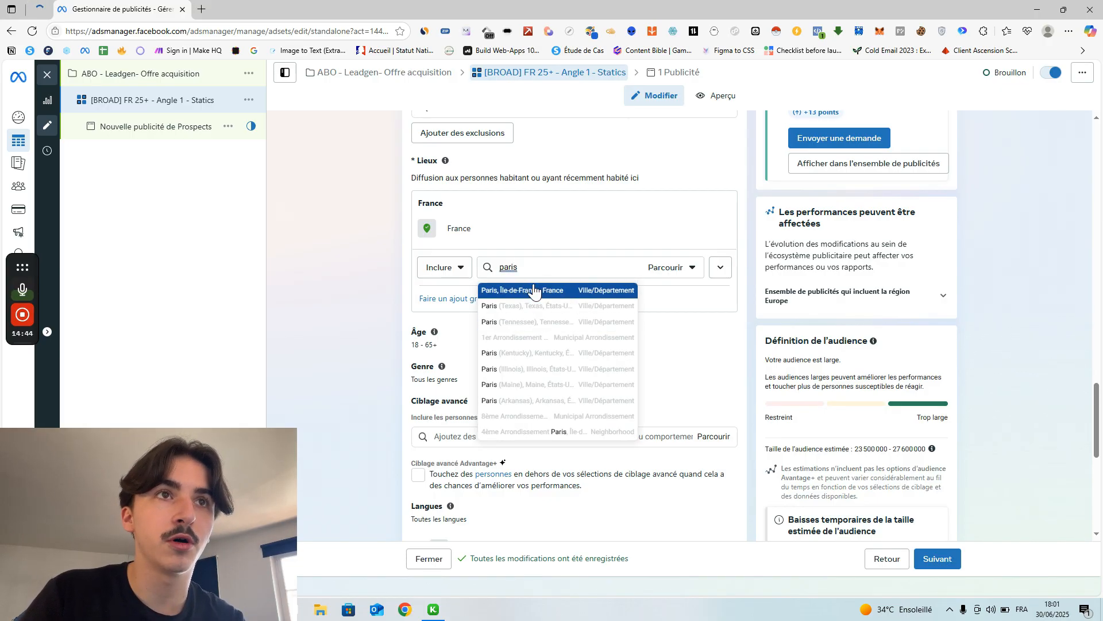
pyautogui.click(534, 291)
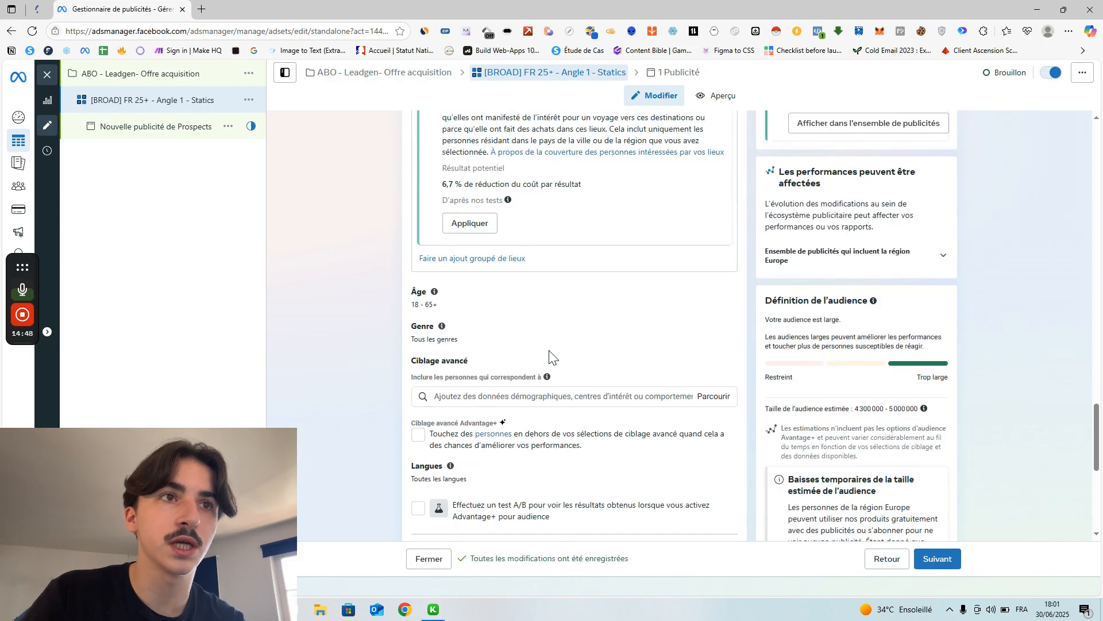
pyautogui.click(556, 230)
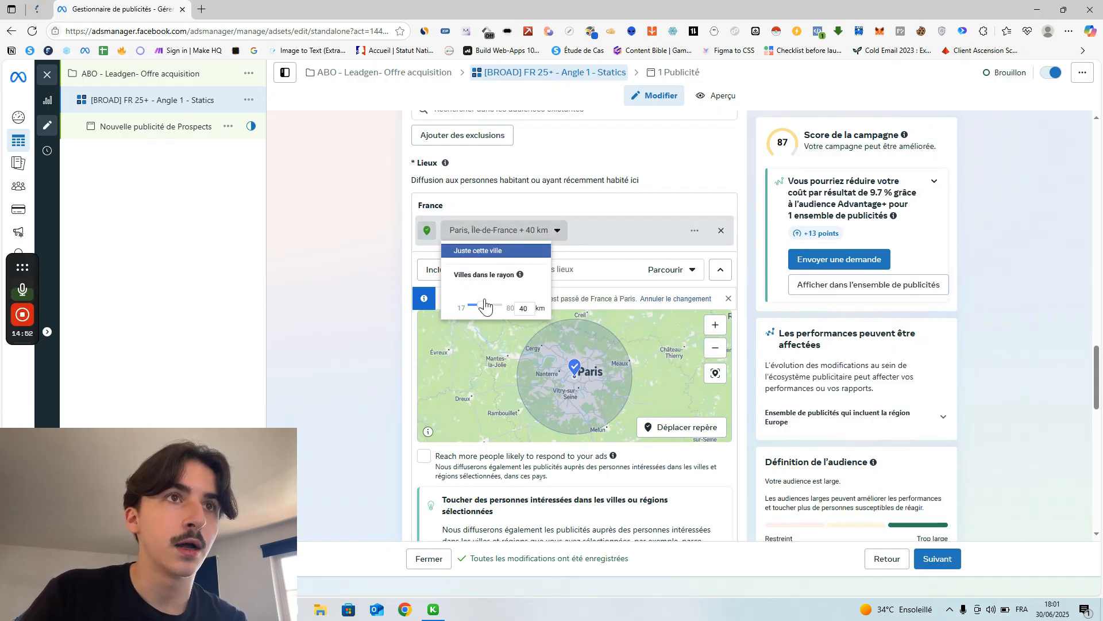
pyautogui.moveTo(480, 311); pyautogui.dragTo(476, 314)
pyautogui.click(543, 322)
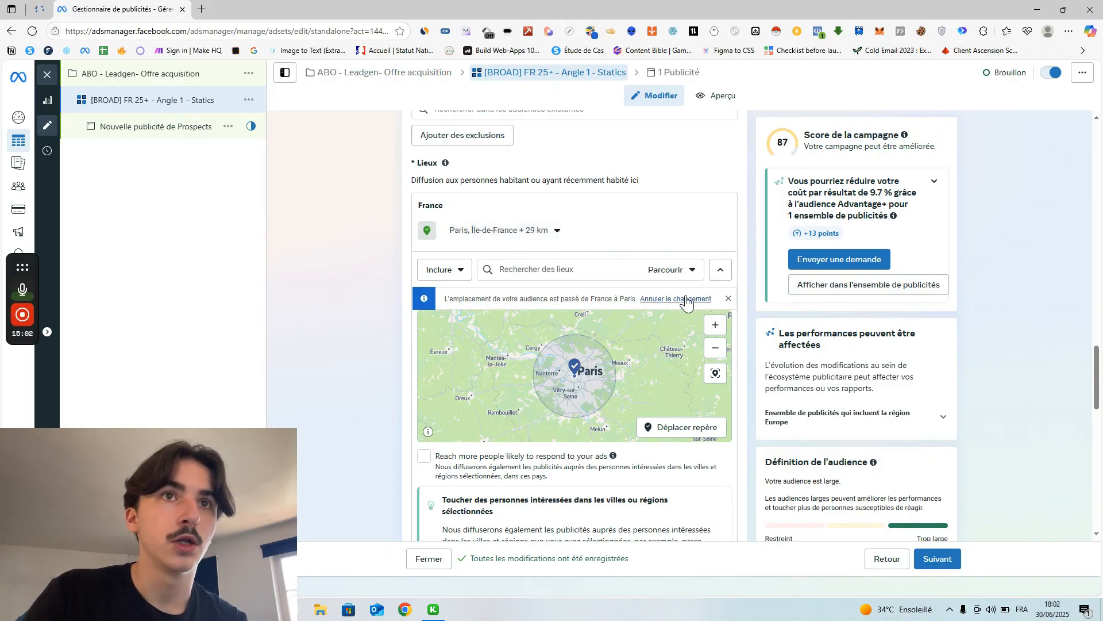
# Dismiss the location change notice and restore the whole country of France as the included location instead of Paris.
pyautogui.click(728, 298)
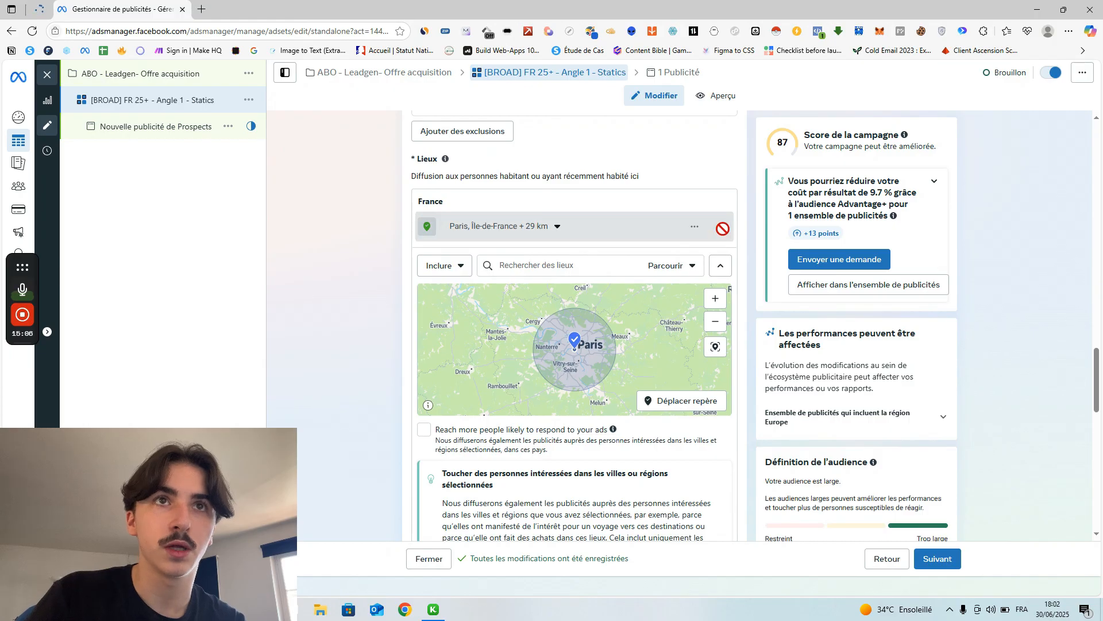
pyautogui.click(534, 270)
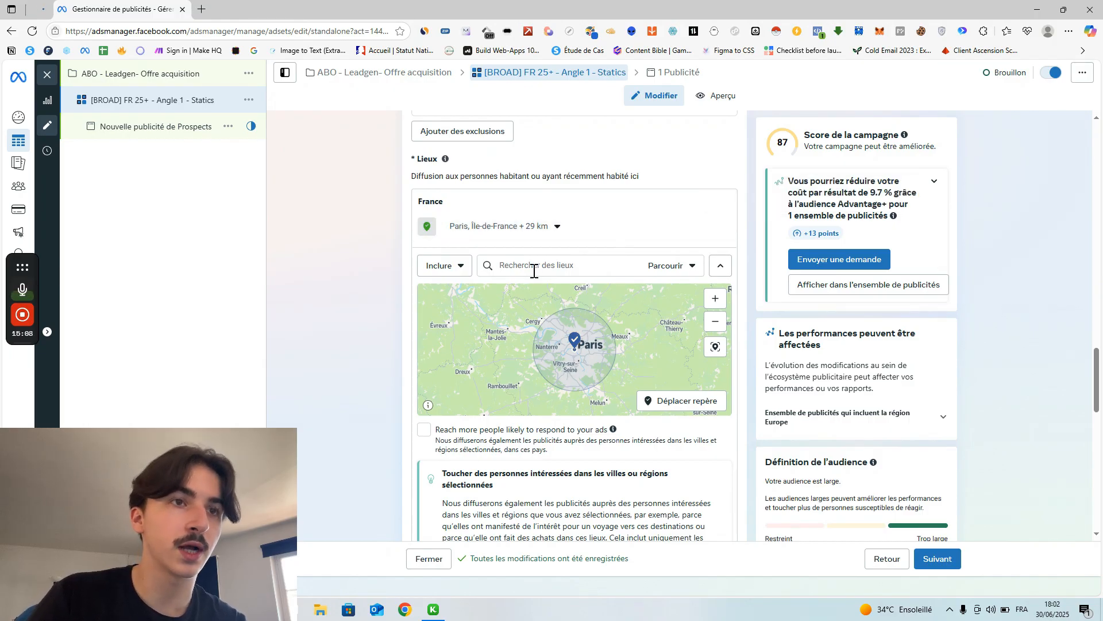
pyautogui.write('fra')
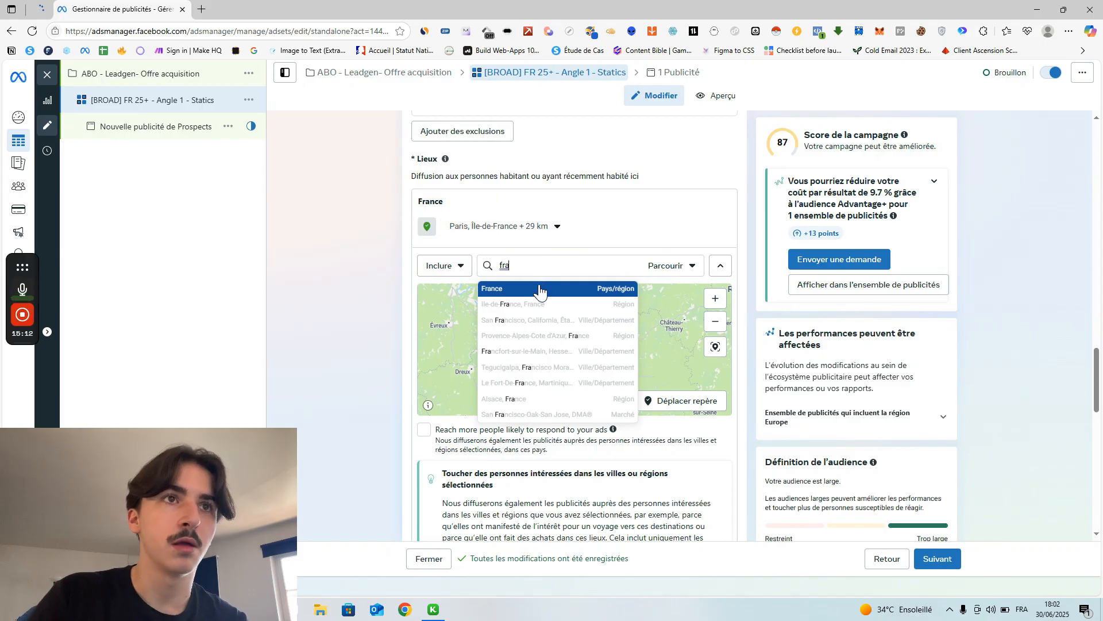
pyautogui.click(540, 290)
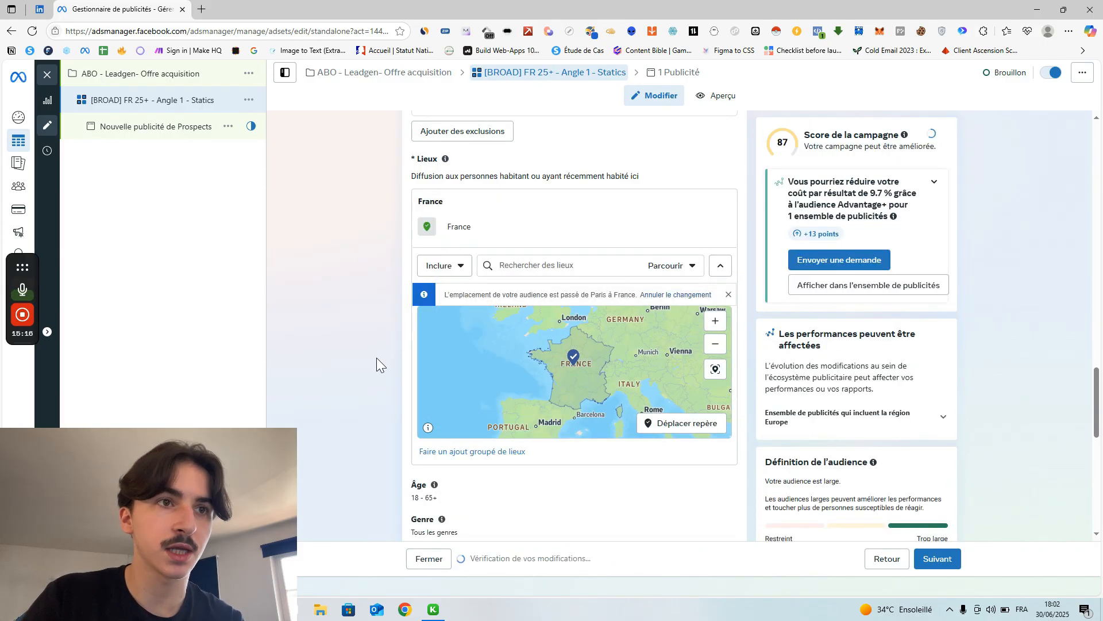
pyautogui.rightClick(726, 292)
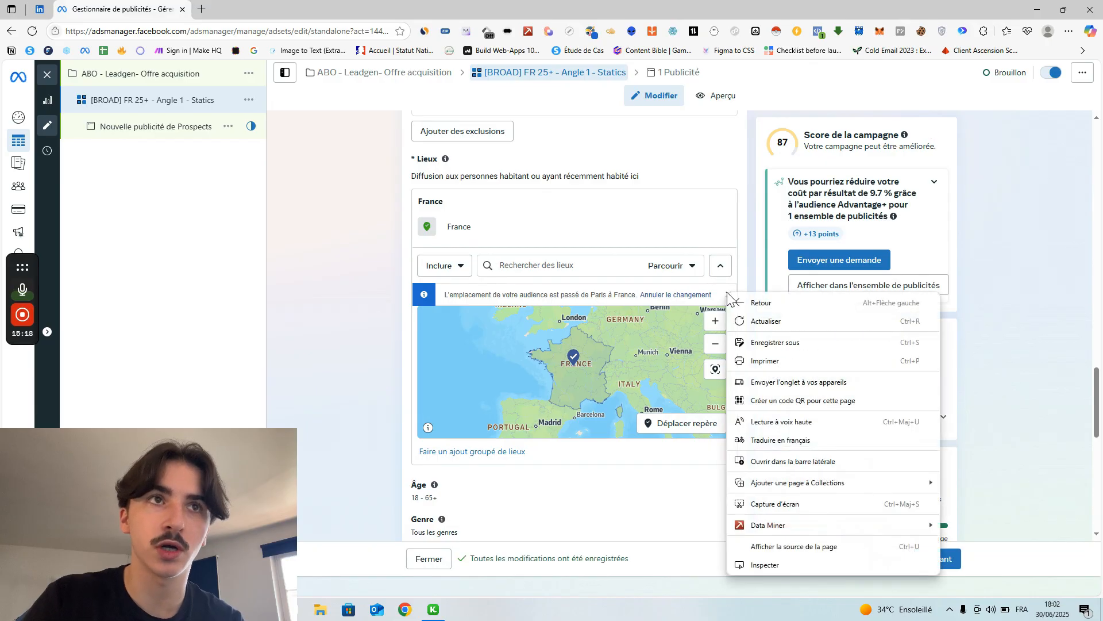
# Close the browser's context menu and dismiss the notice about the audience location changing from Paris to France.
pyautogui.click(592, 302)
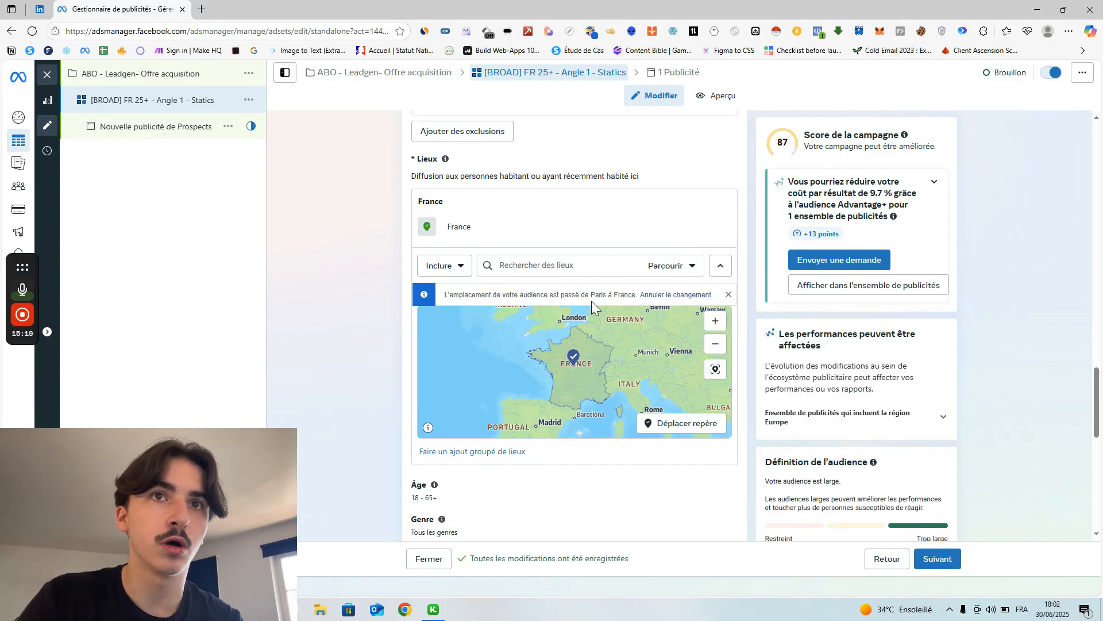
pyautogui.click(728, 294)
pyautogui.scroll(-3, 571, 332)
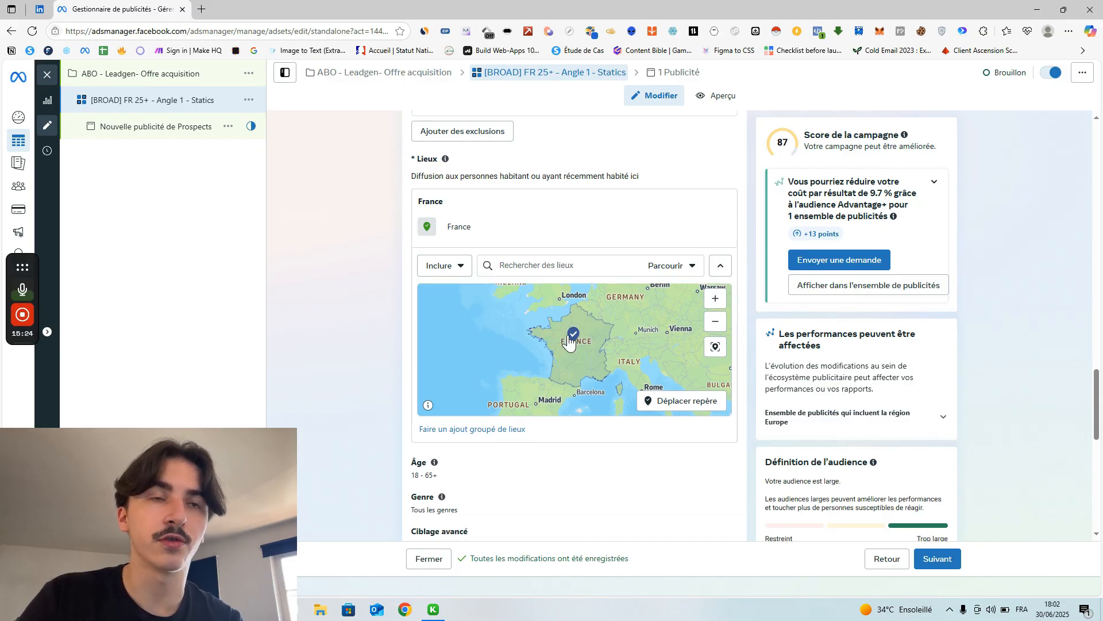
# Switch the audience location search from including to excluding places, keeping France as the included country.
pyautogui.scroll(-1, 313, 364)
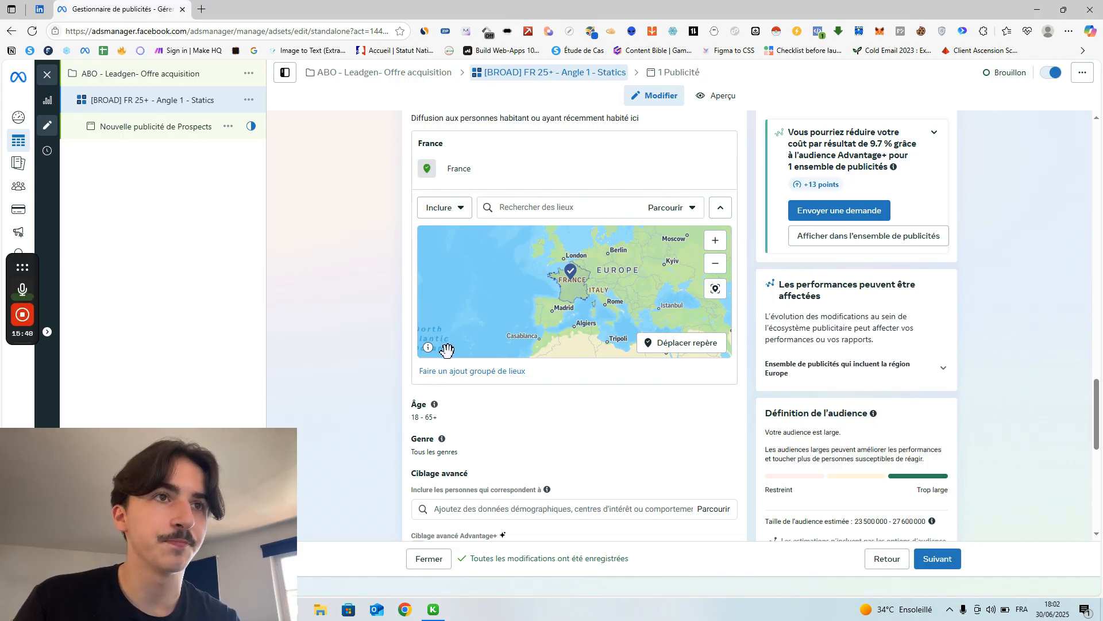
pyautogui.scroll(-2, 422, 313)
pyautogui.scroll(-2, 364, 392)
pyautogui.scroll(2, 384, 379)
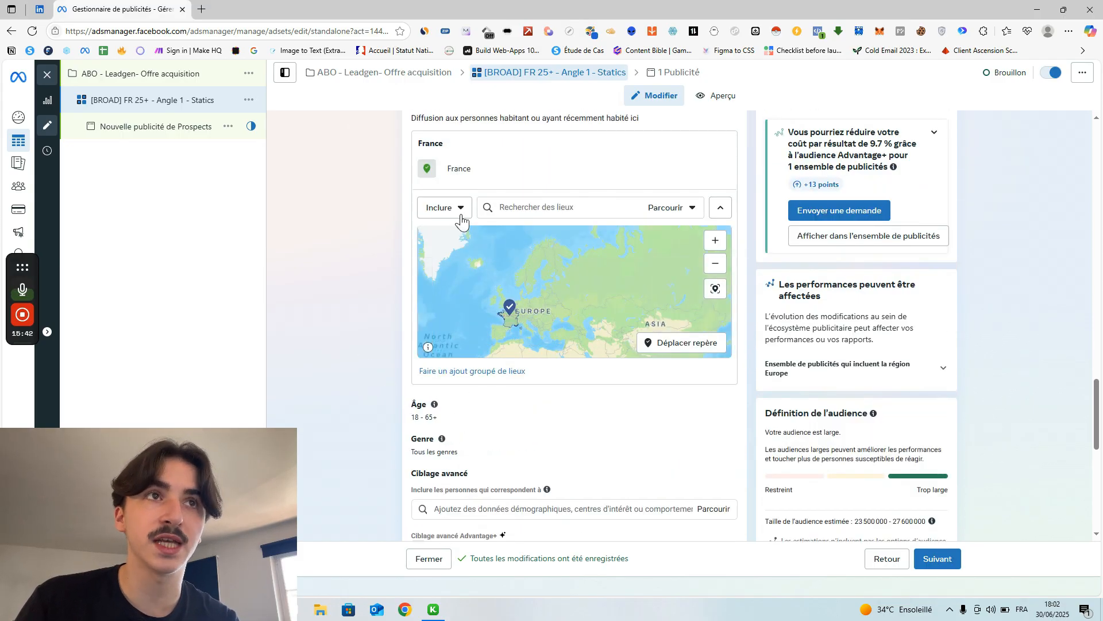
pyautogui.click(452, 210)
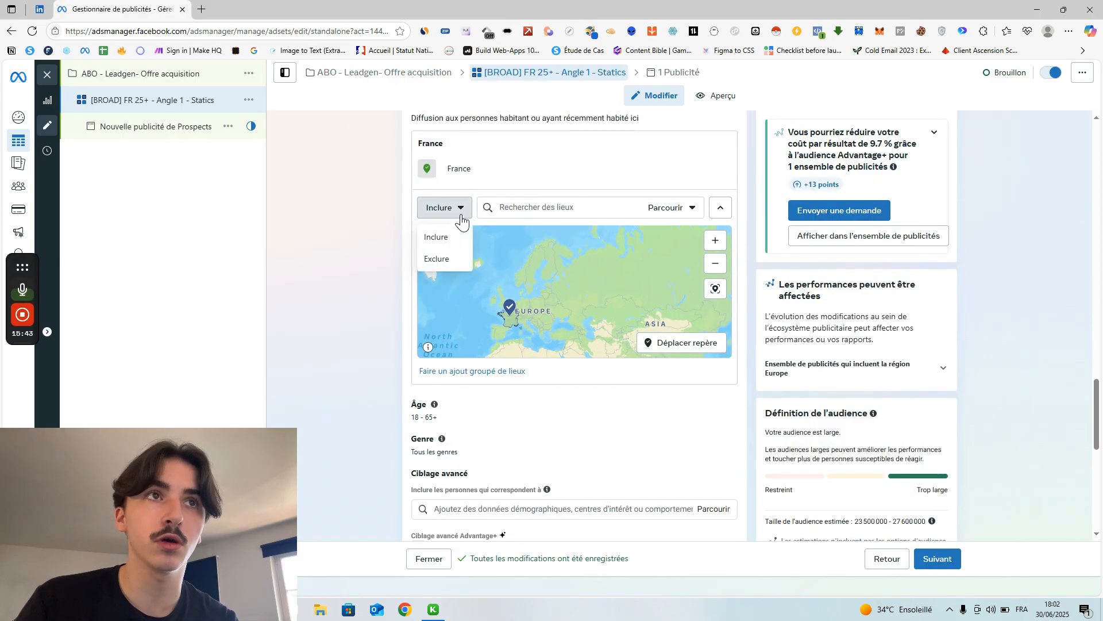
pyautogui.click(455, 265)
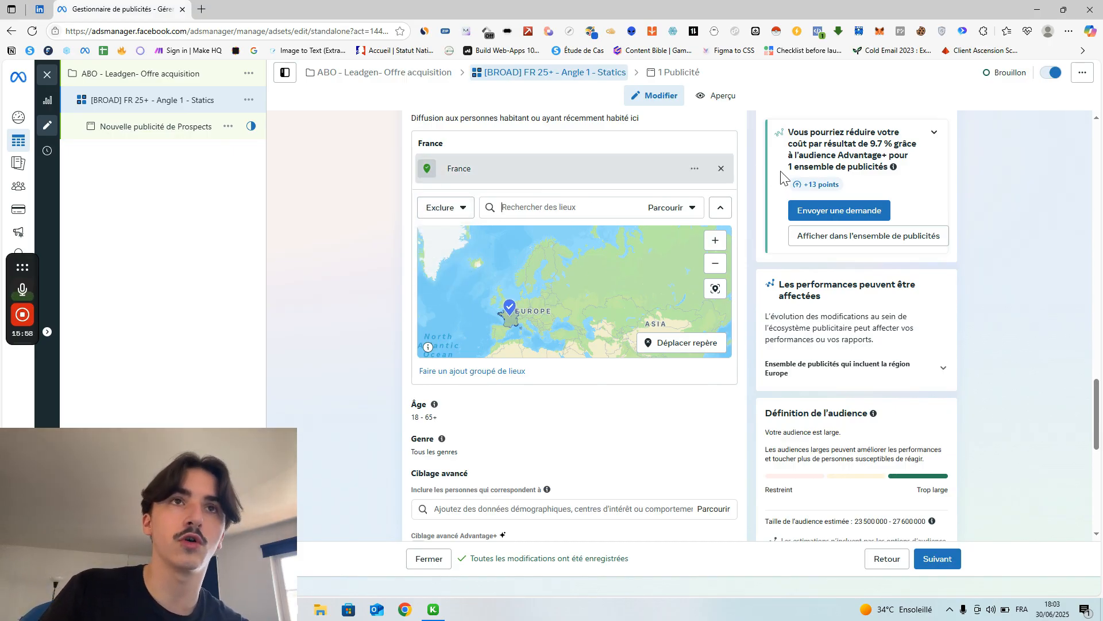
# Open the audience age range for editing and set the minimum age to 25.
pyautogui.scroll(-1, 426, 246)
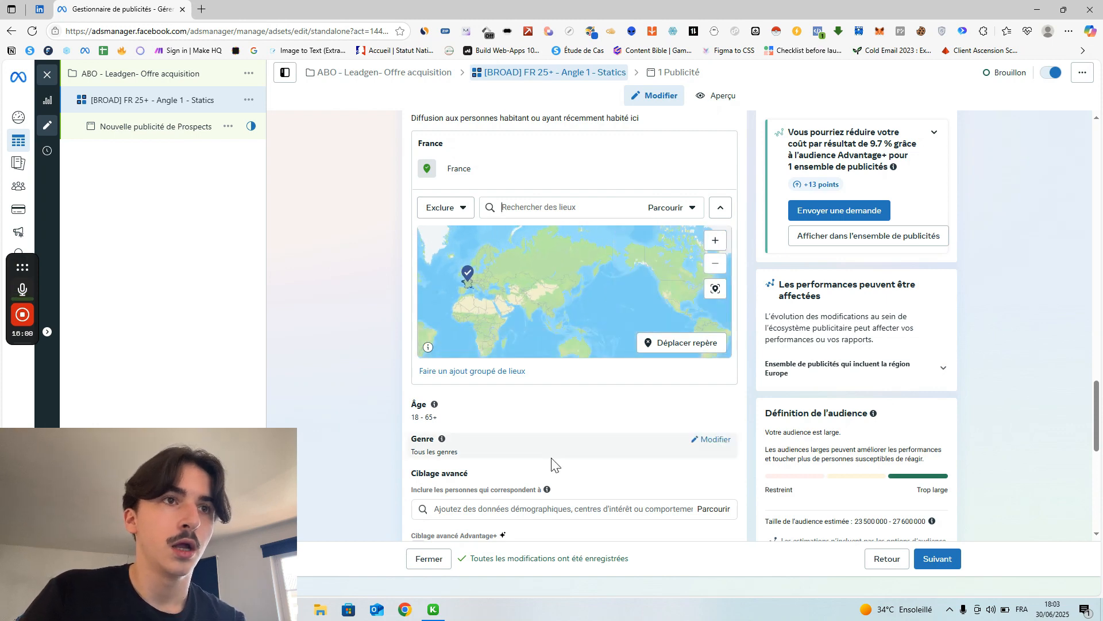
pyautogui.scroll(-2, 551, 463)
pyautogui.click(719, 288)
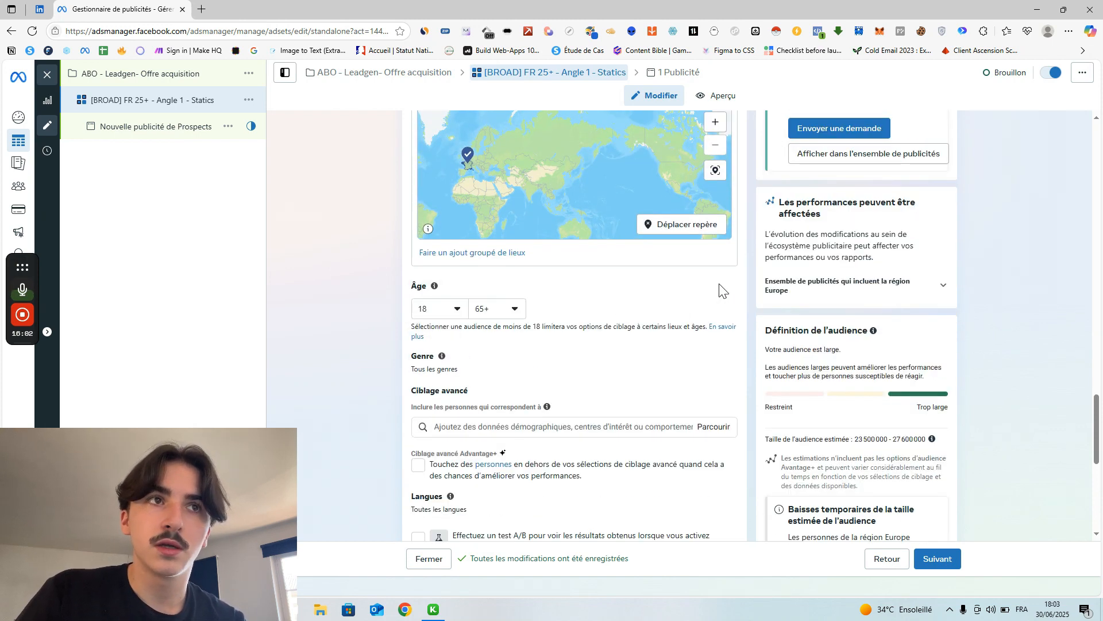
pyautogui.scroll(-1, 575, 294)
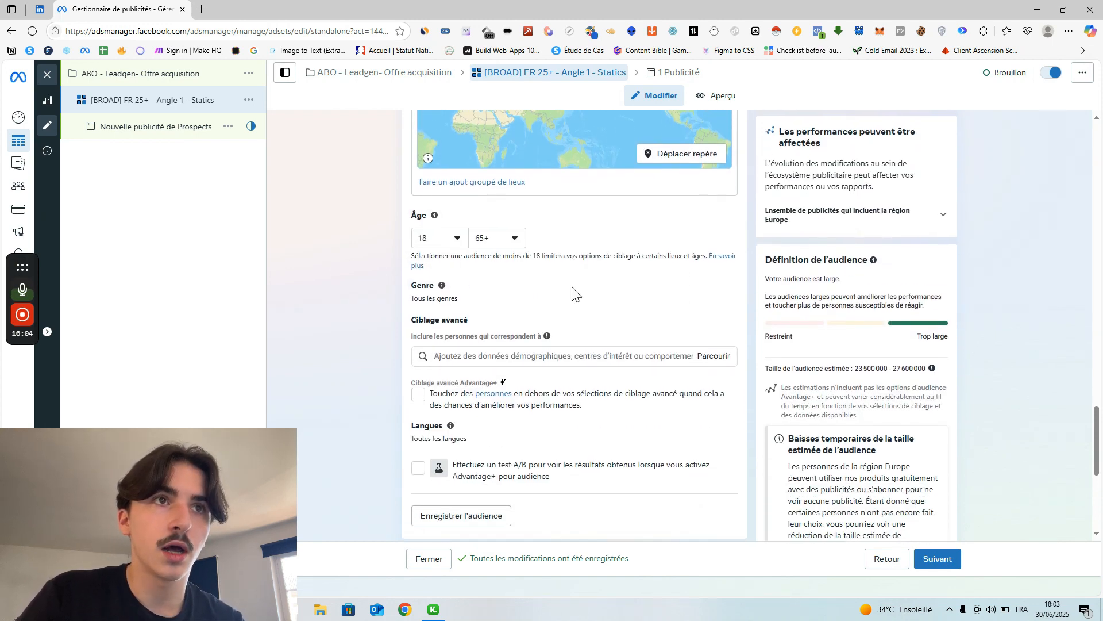
pyautogui.click(438, 241)
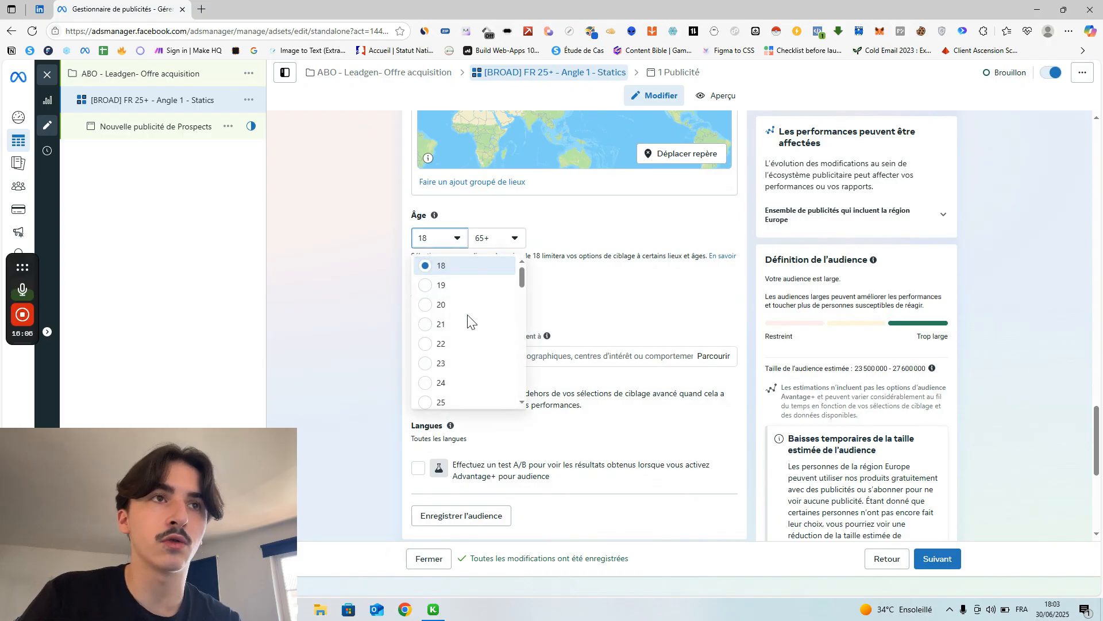
pyautogui.scroll(-1, 468, 323)
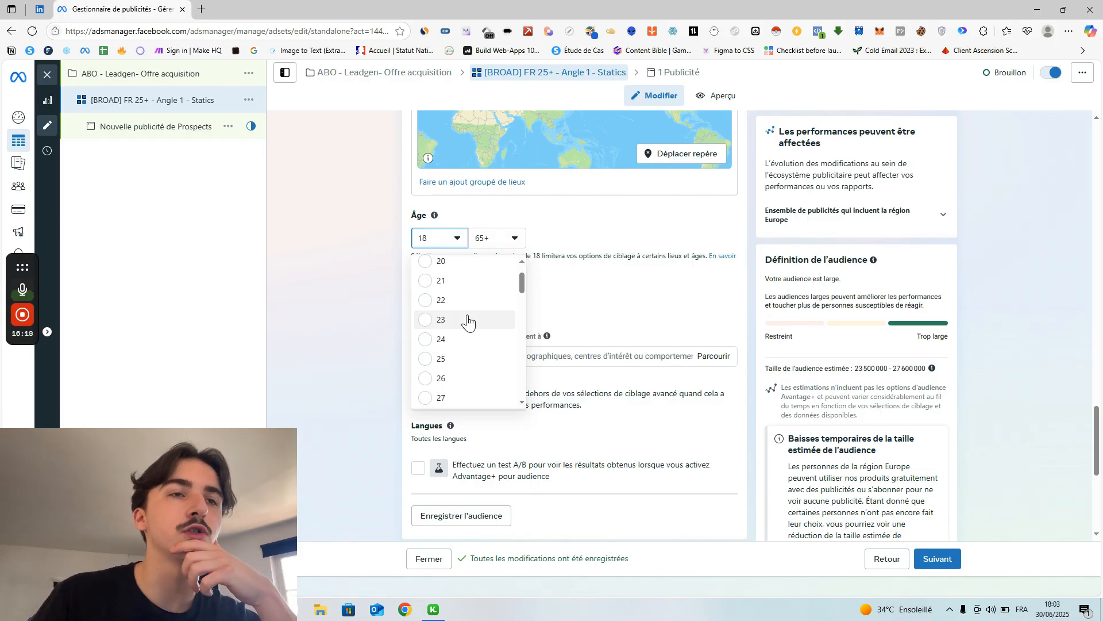
pyautogui.click(466, 358)
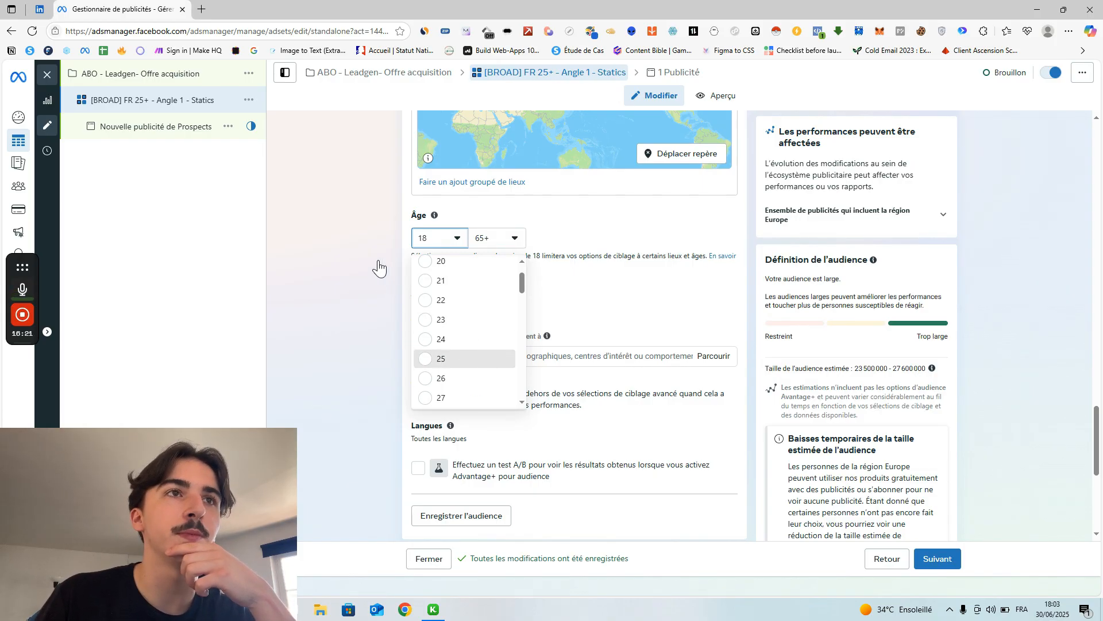
pyautogui.click(378, 259)
pyautogui.scroll(-5, 379, 259)
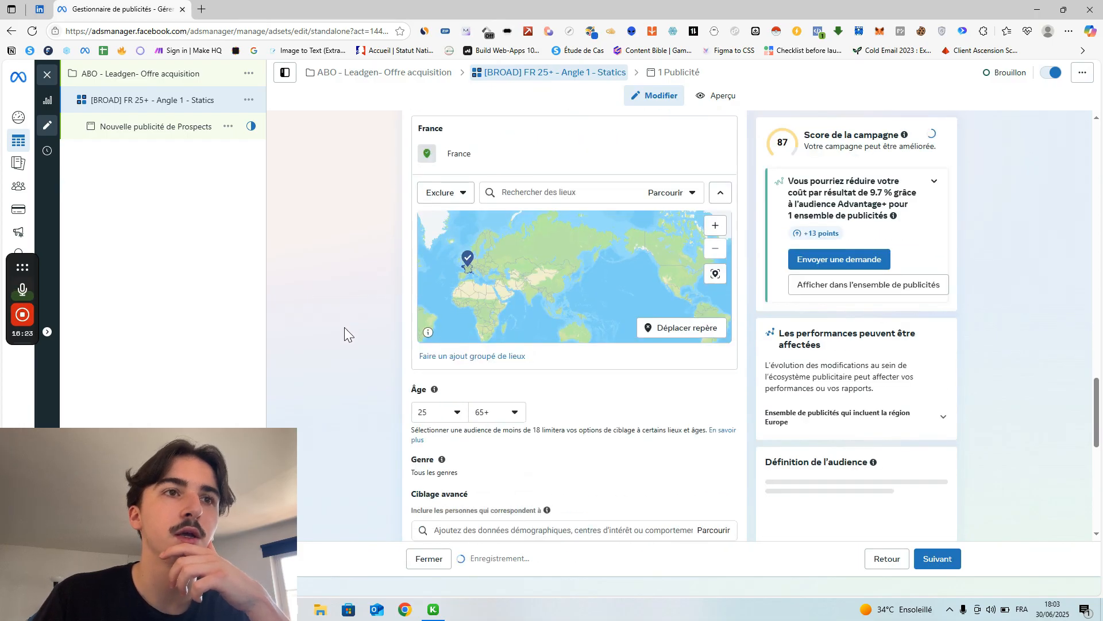
# View the maximum age choices, then set the audience's minimum age back to 18.
pyautogui.click(494, 302)
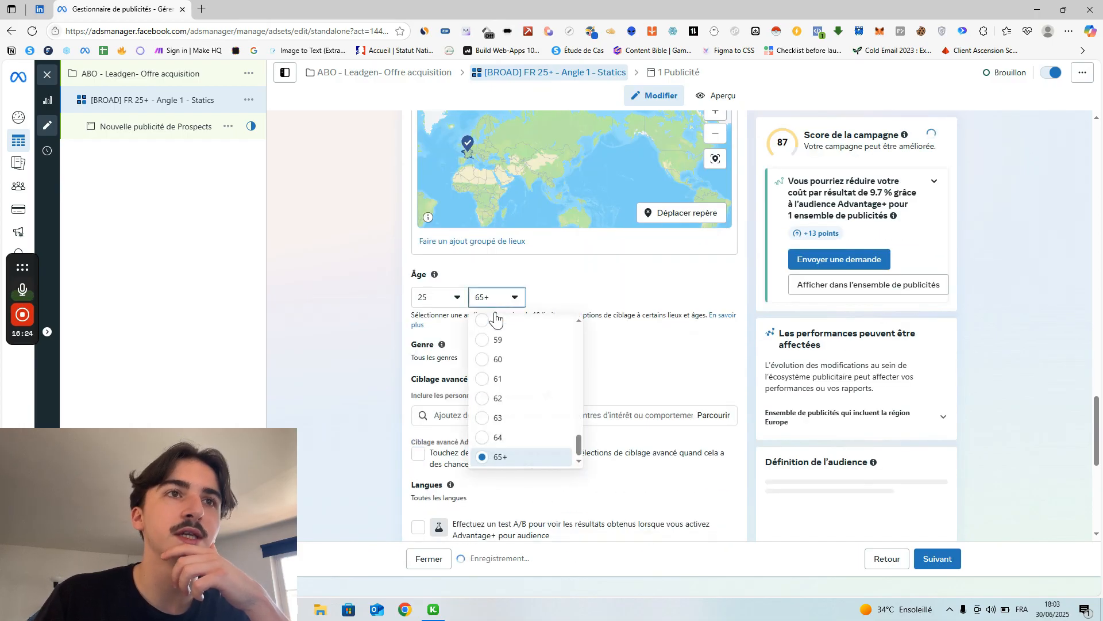
pyautogui.click(344, 354)
pyautogui.click(438, 303)
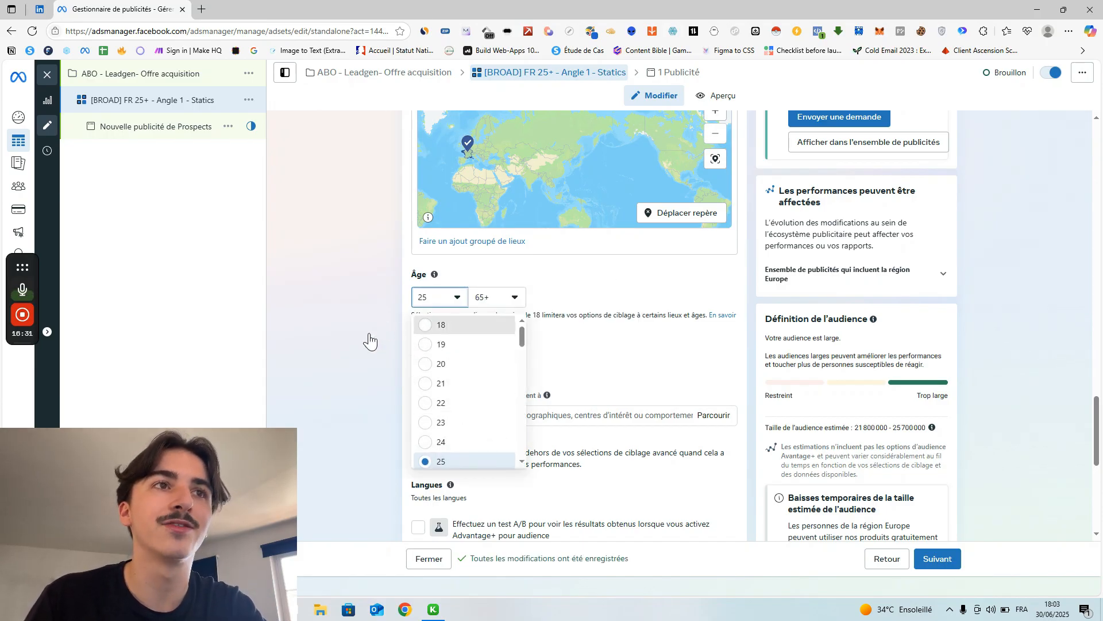
pyautogui.scroll(6, 371, 331)
pyautogui.scroll(2, 376, 314)
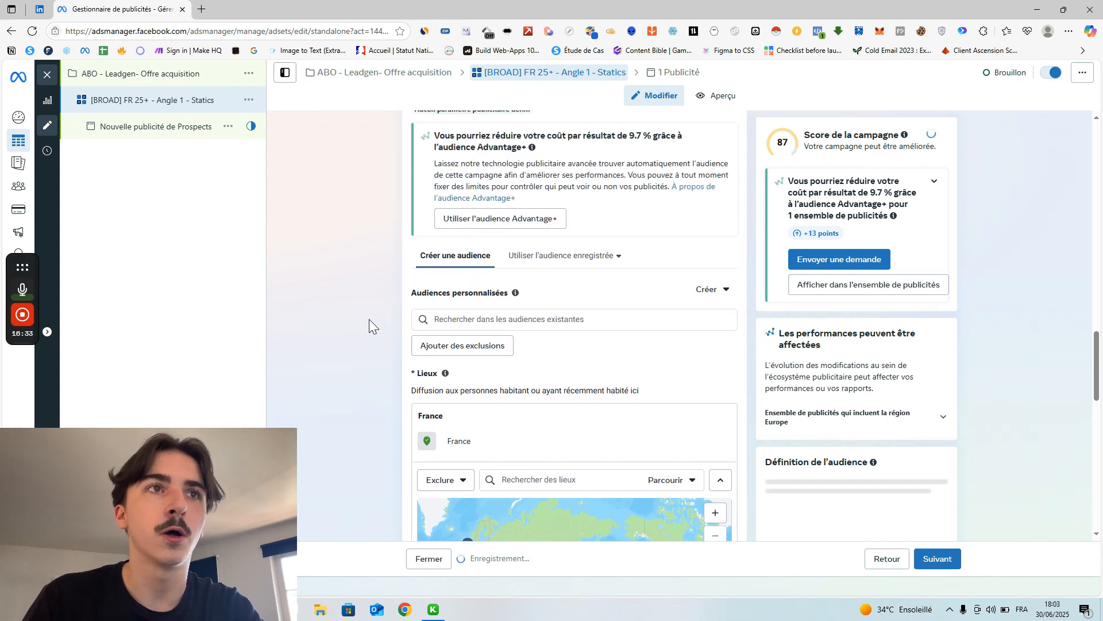
pyautogui.scroll(1, 351, 356)
# Open the audience's gender options for editing and look at the detailed targeting search.
pyautogui.scroll(-9, 375, 327)
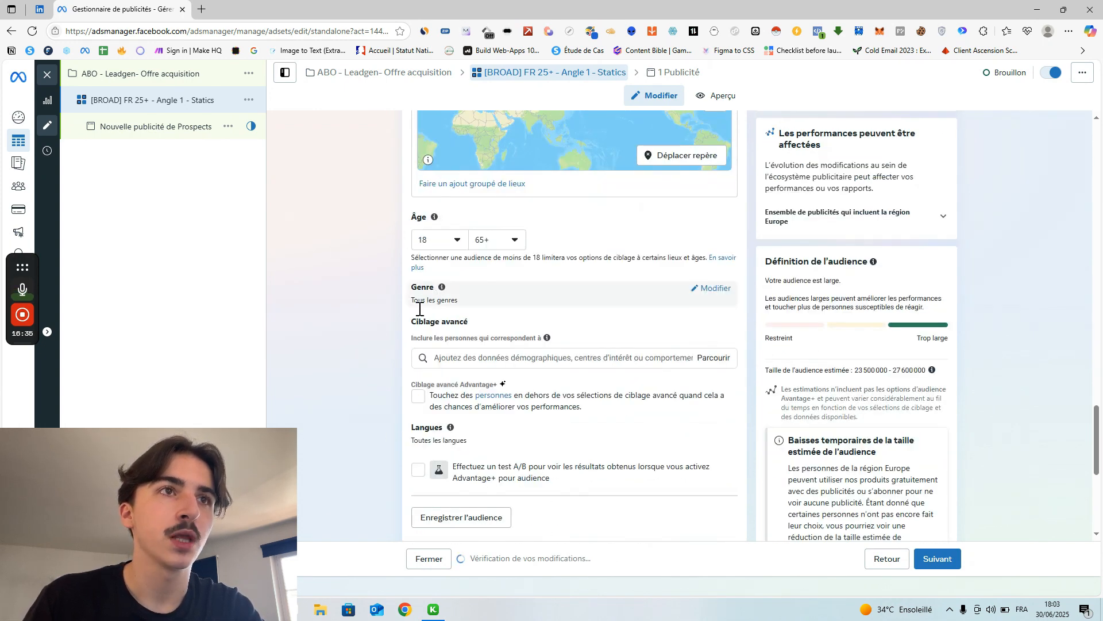
pyautogui.scroll(-1, 420, 309)
pyautogui.click(708, 231)
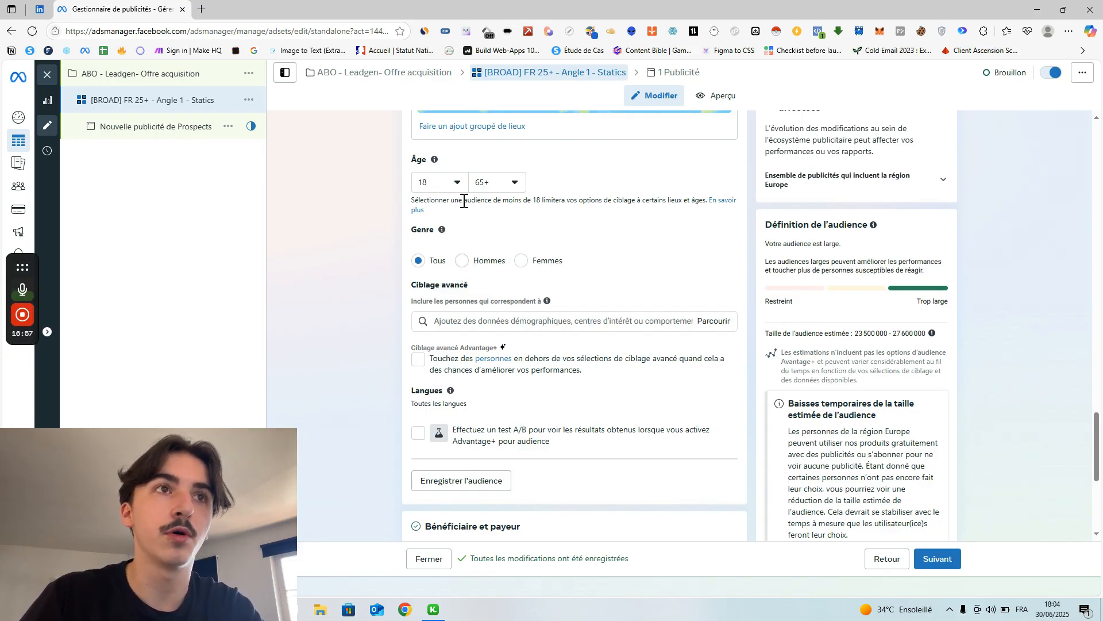
pyautogui.scroll(-1, 453, 292)
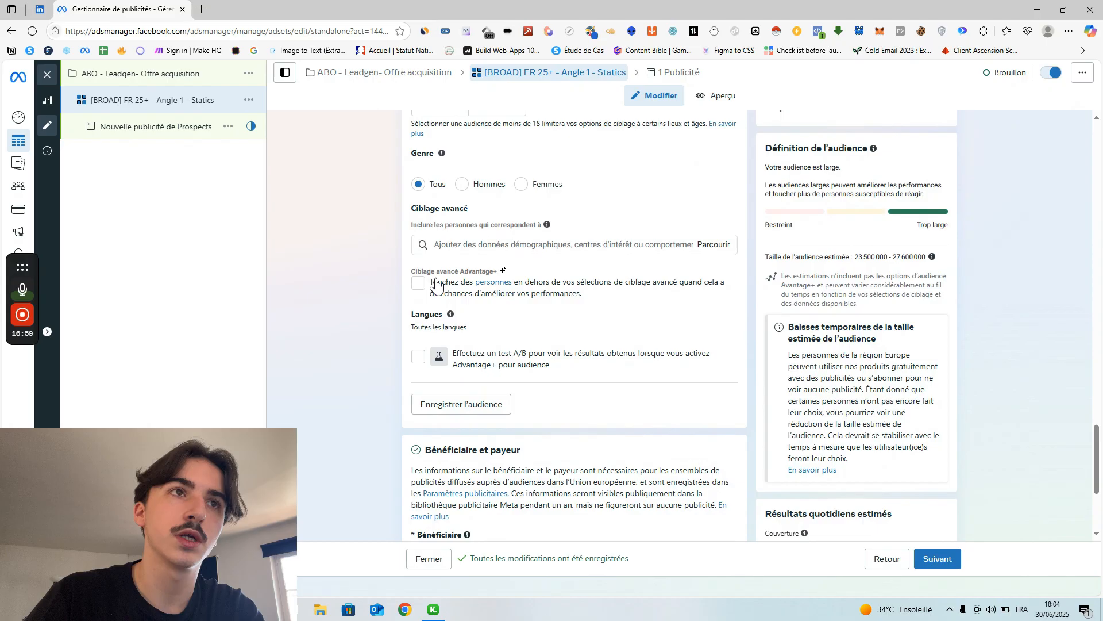
pyautogui.click(513, 244)
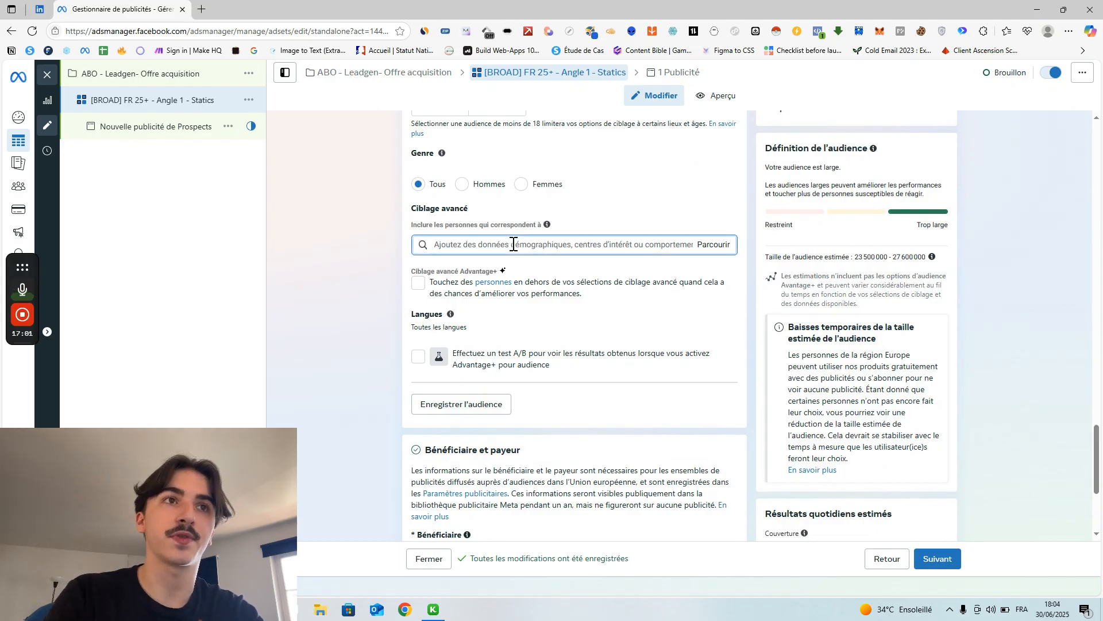
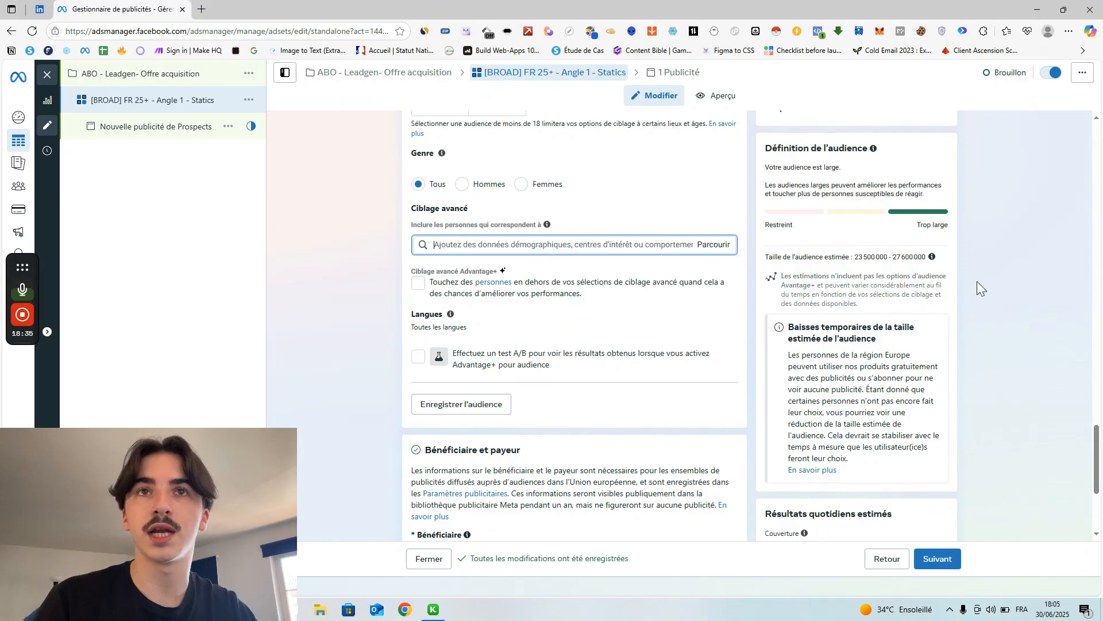
pyautogui.click(995, 295)
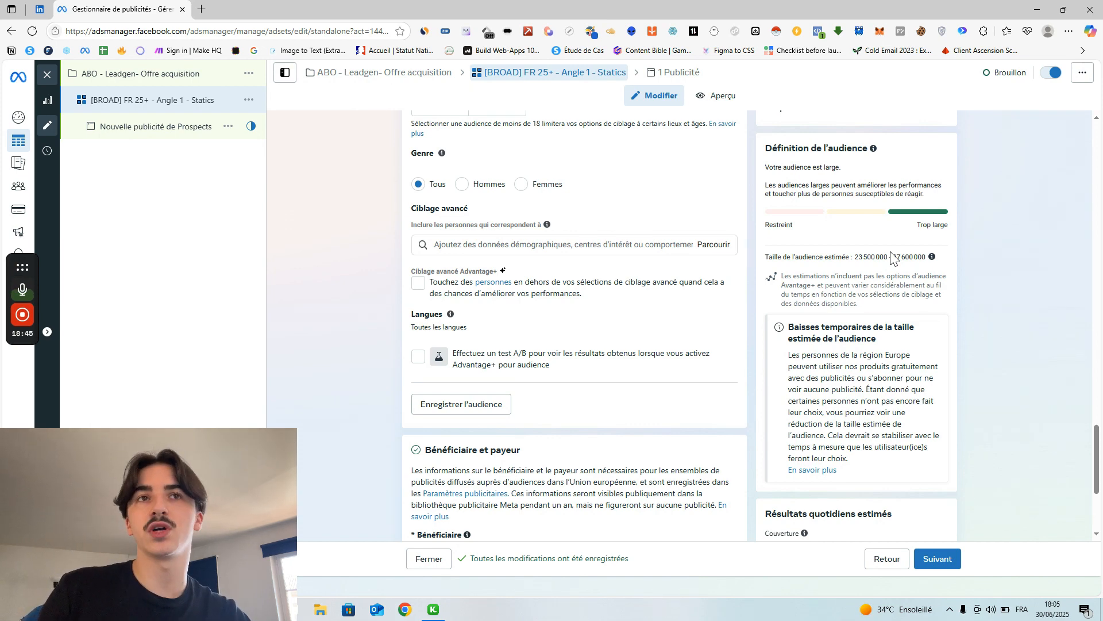
# Search the detailed targeting for "entrepreneuriat" and add the Entrepreneuriat (affaires et finance) interest.
pyautogui.click(632, 244)
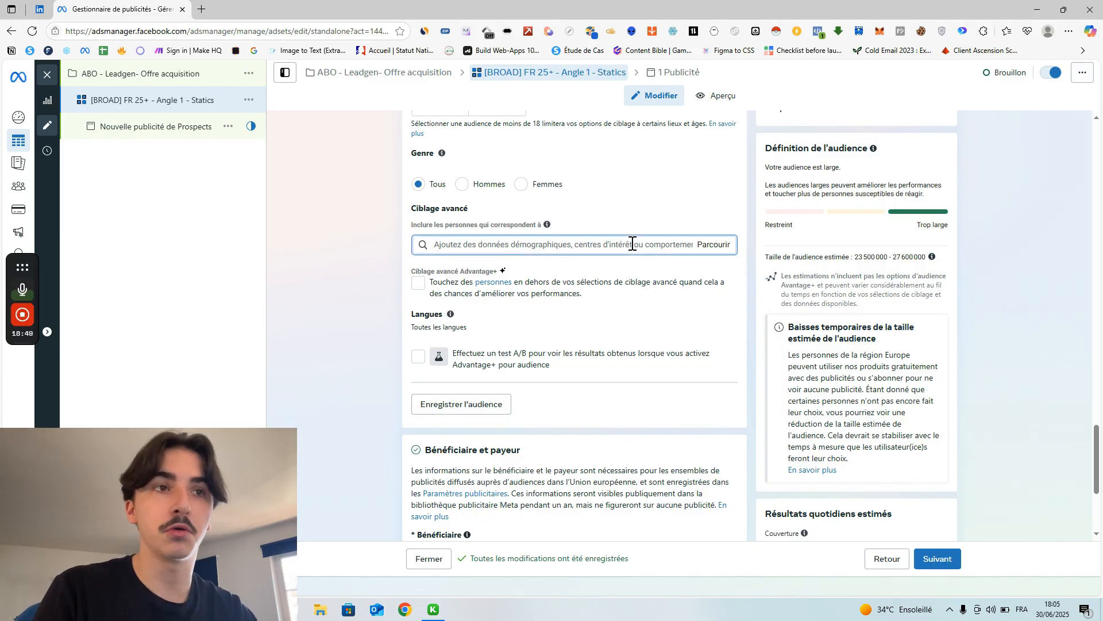
pyautogui.write('entrepreneur')
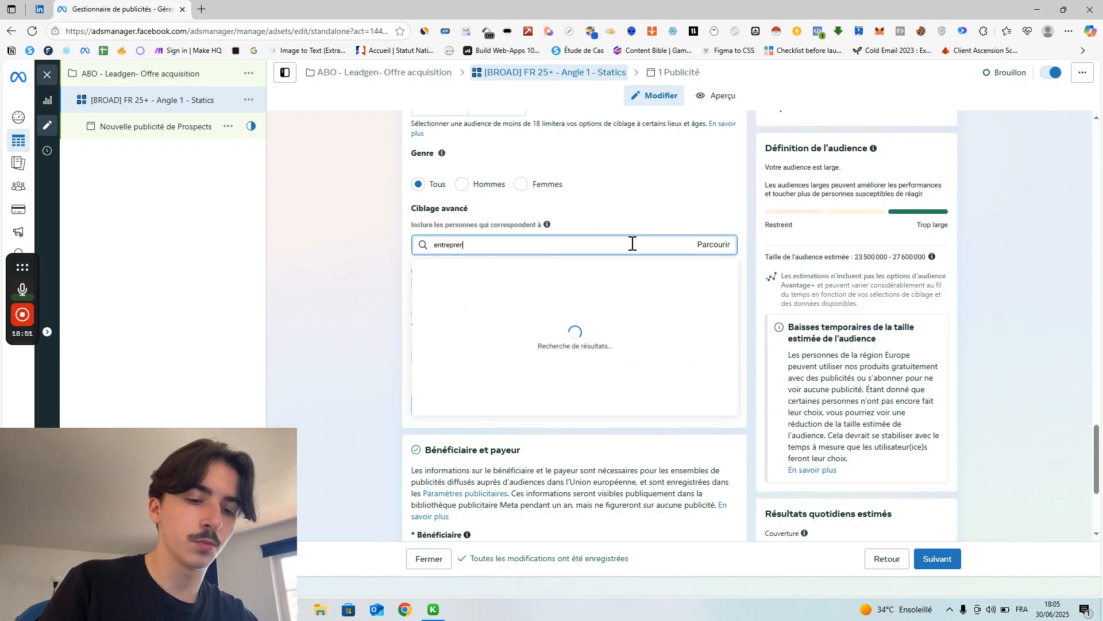
pyautogui.write('iat')
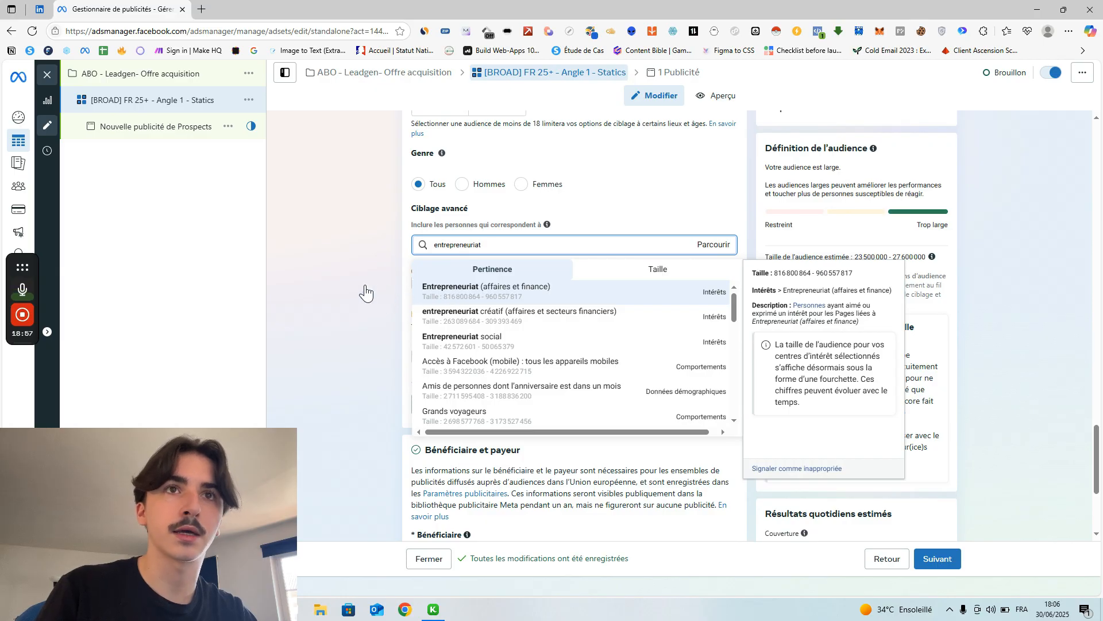
pyautogui.press('Return')
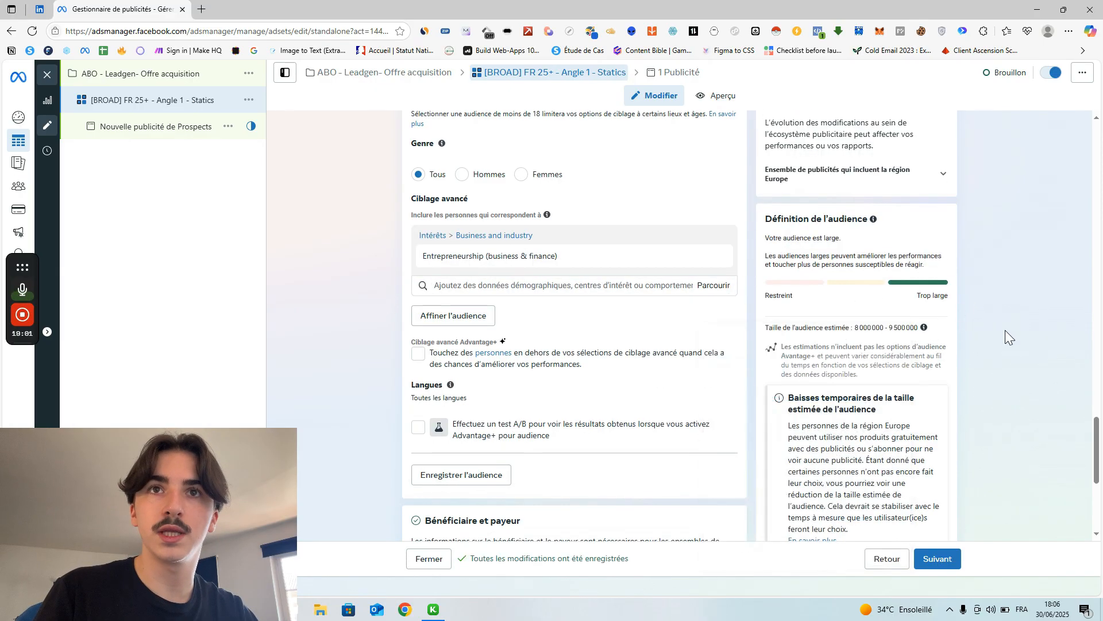
pyautogui.click(569, 292)
pyautogui.click(333, 260)
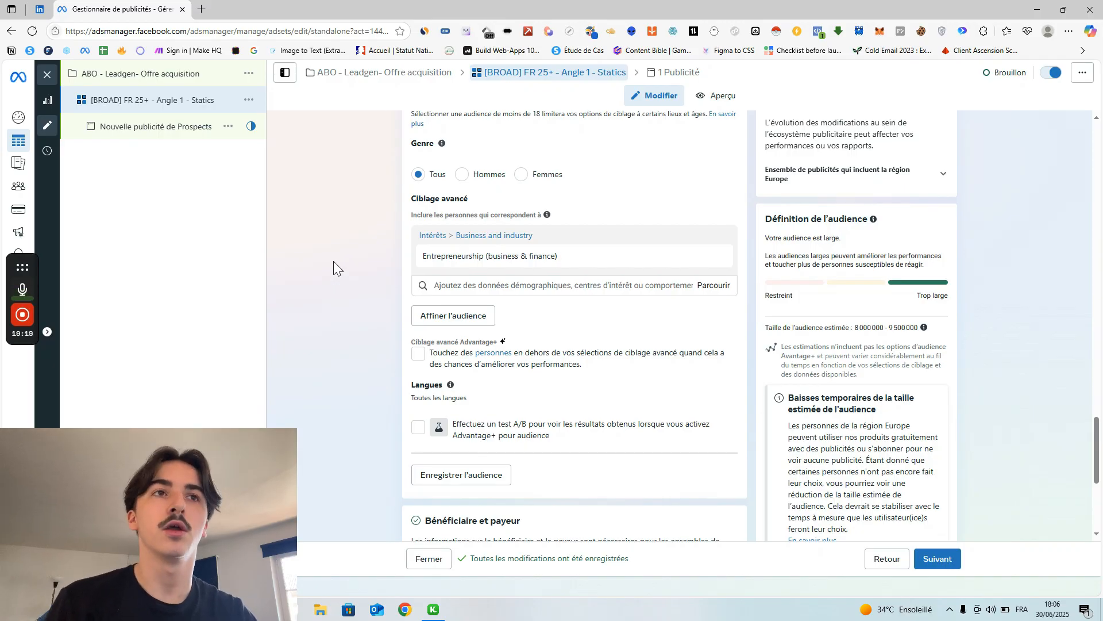
# Add the suggested behaviour Propriétaires de petite entreprise and the job title Founder, Director, CEO to the detailed targeting.
pyautogui.click(480, 286)
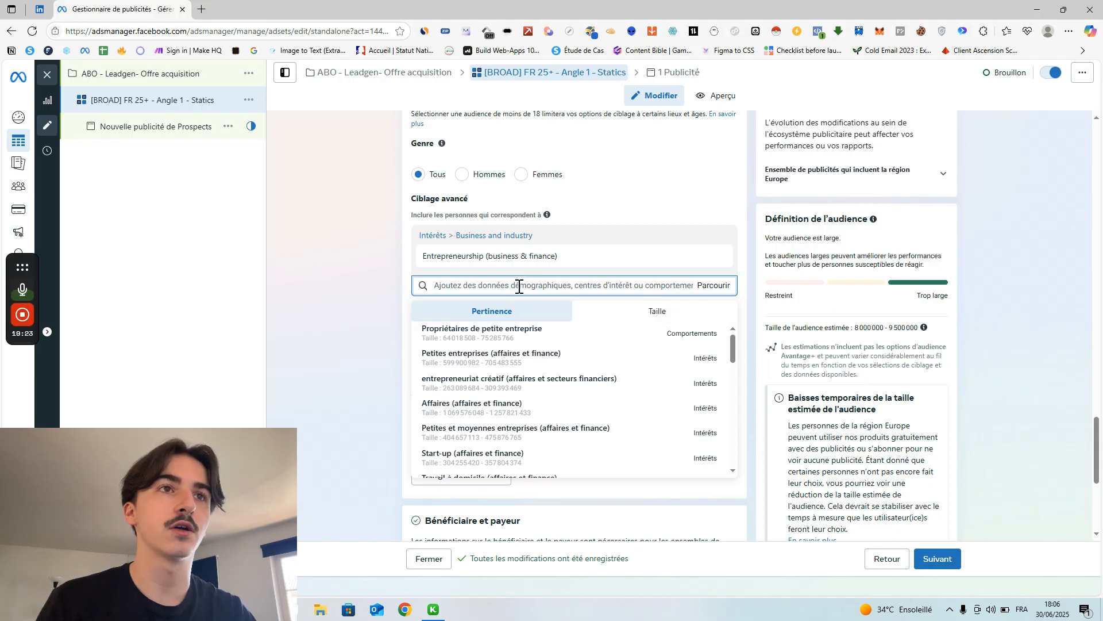
pyautogui.moveTo(542, 330)
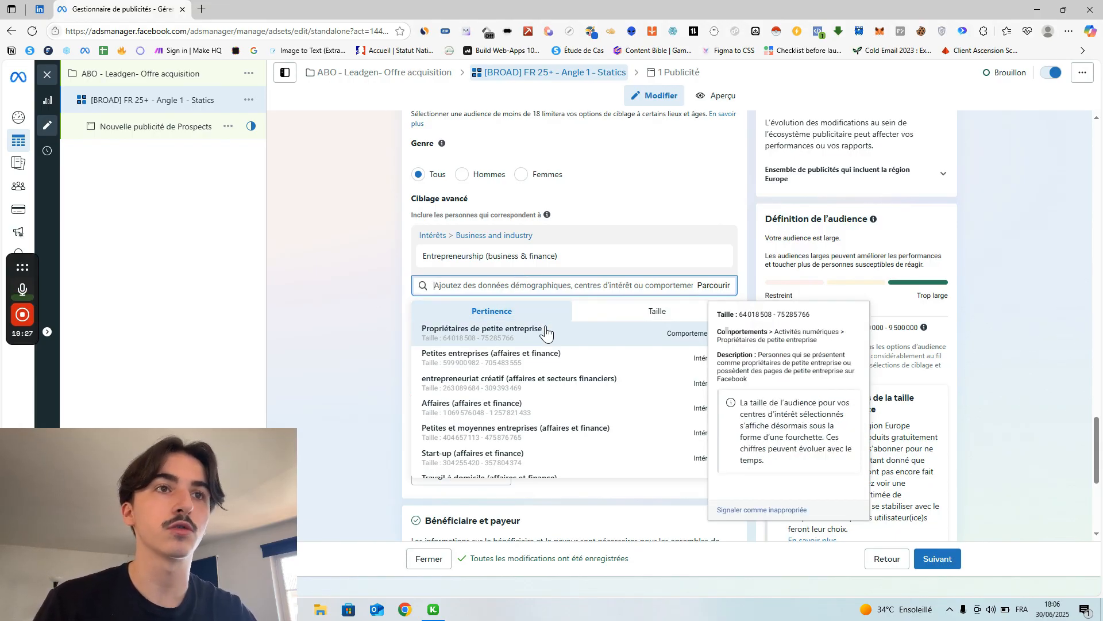
pyautogui.click(545, 332)
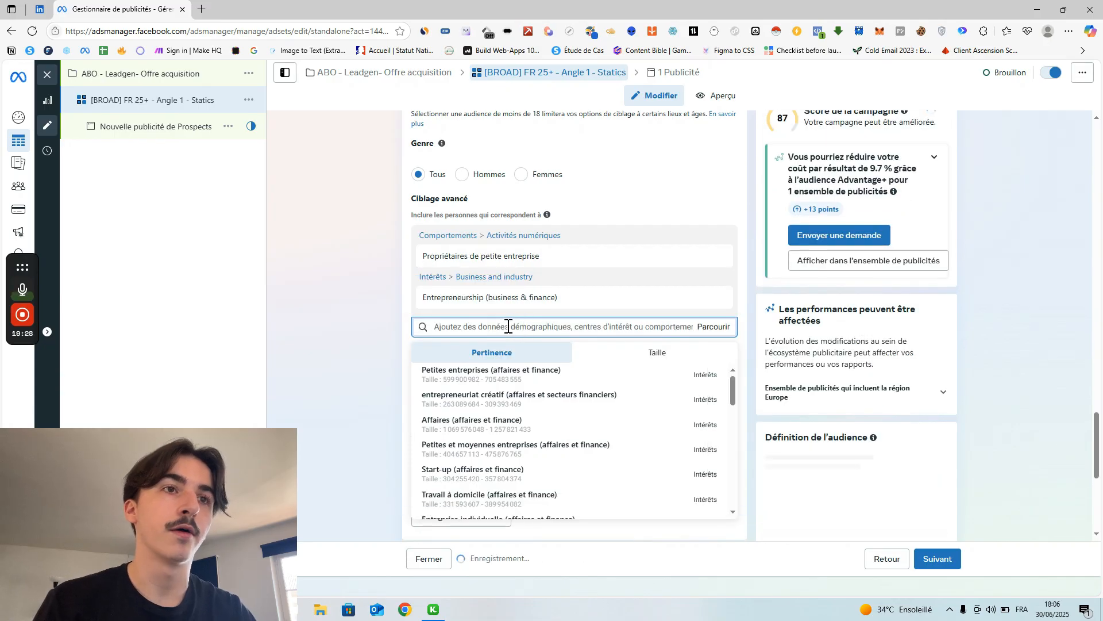
pyautogui.scroll(-2, 627, 448)
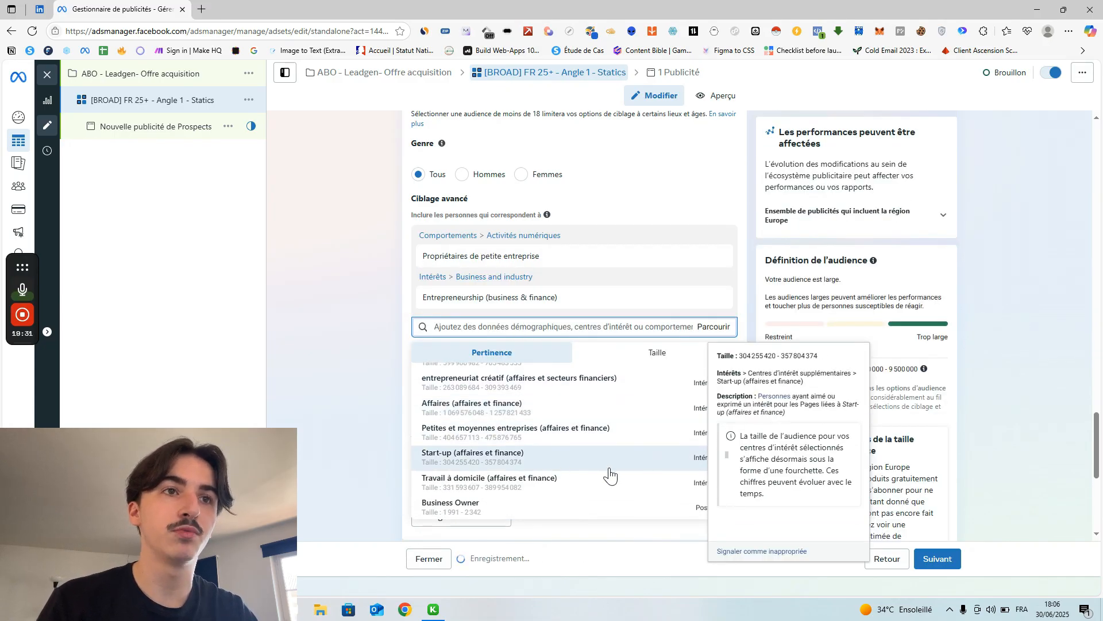
pyautogui.scroll(-2, 610, 476)
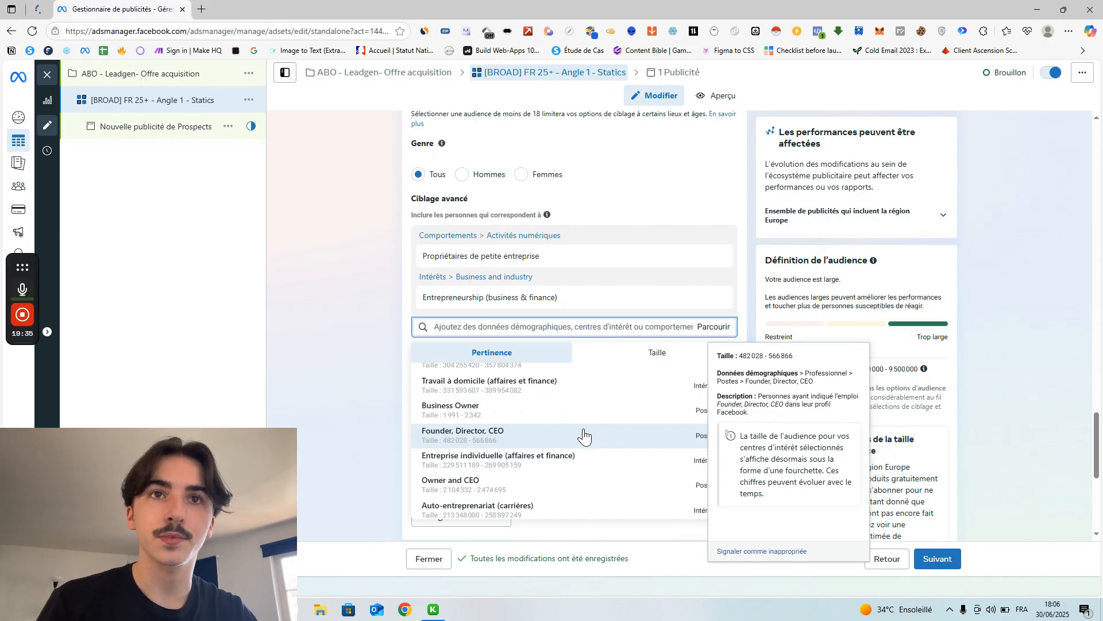
pyautogui.click(609, 442)
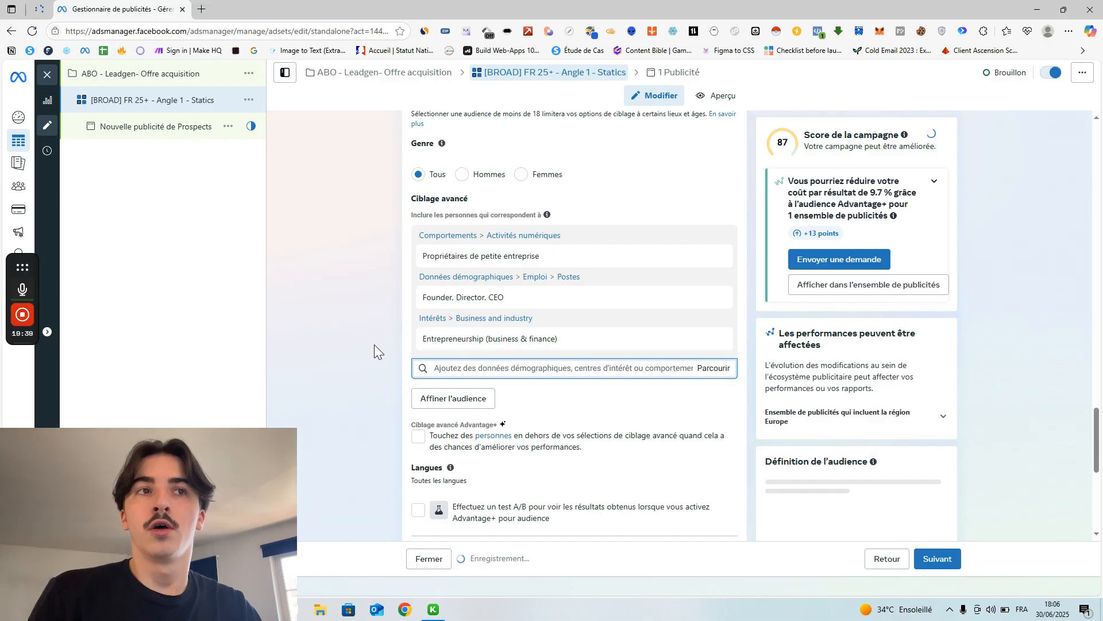
# Look through the detailed targeting suggestions, search for "ceo" to review the matching job titles, and clear the search.
pyautogui.click(480, 370)
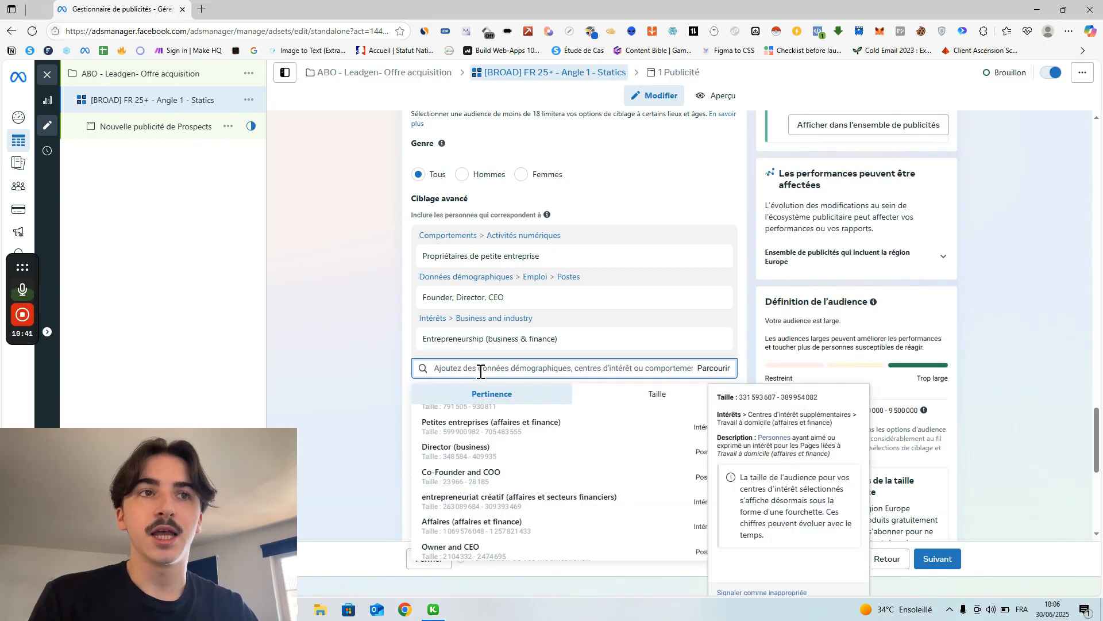
pyautogui.scroll(-1, 581, 475)
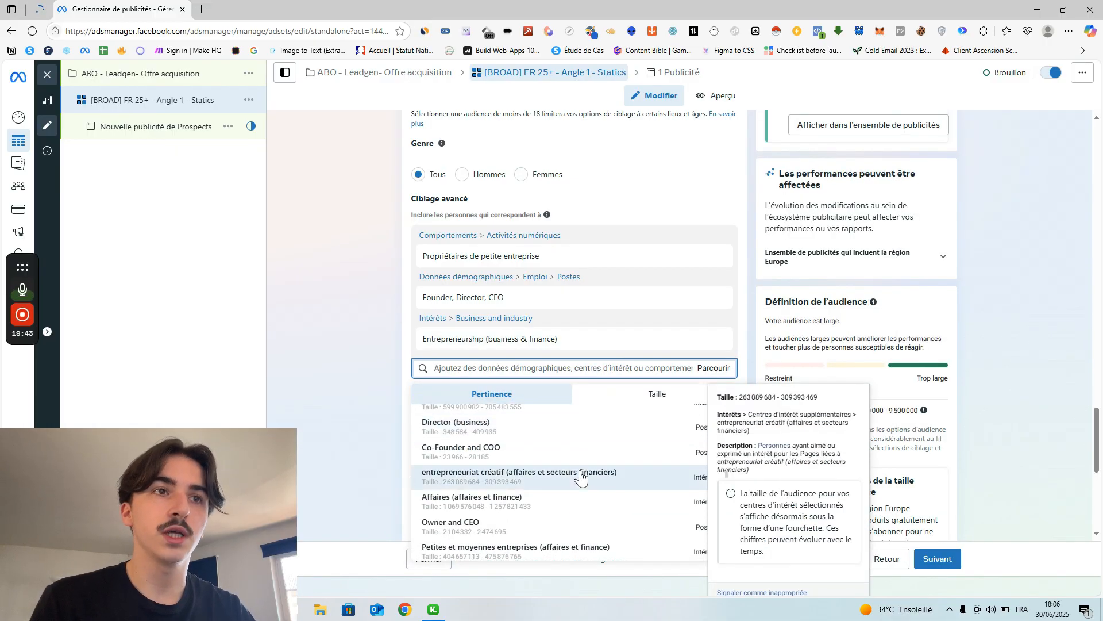
pyautogui.scroll(-2, 566, 463)
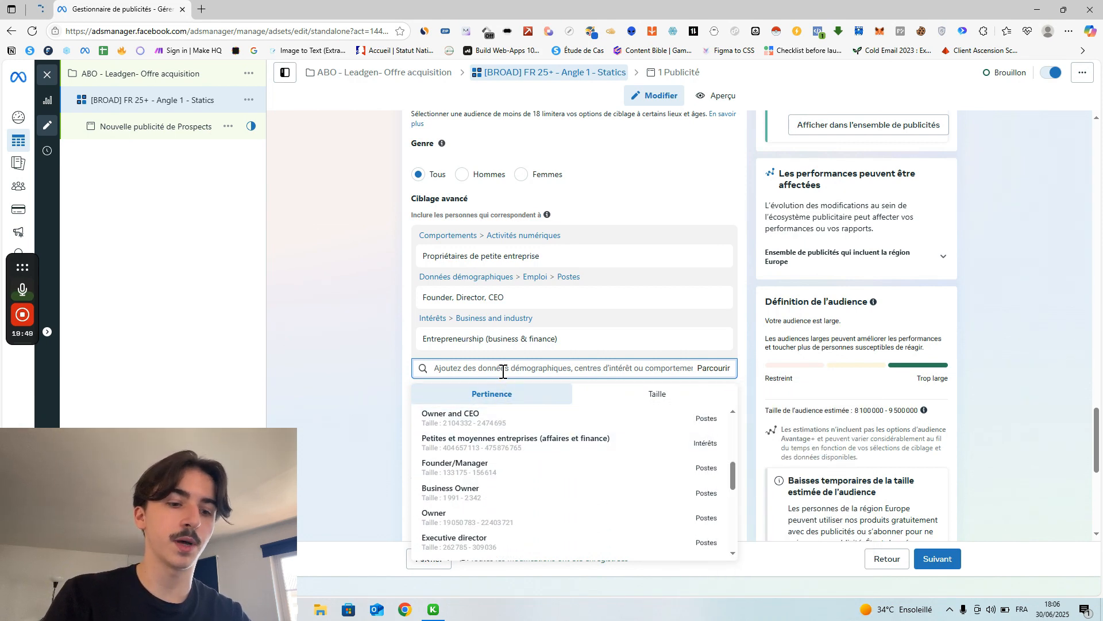
pyautogui.write('ceo')
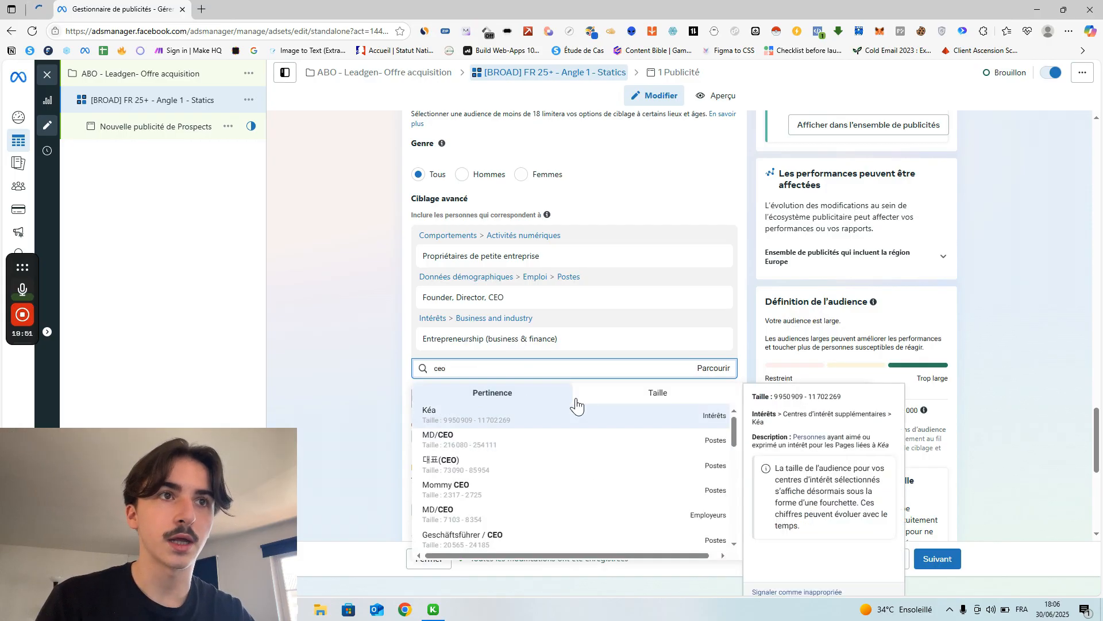
pyautogui.scroll(-3, 573, 480)
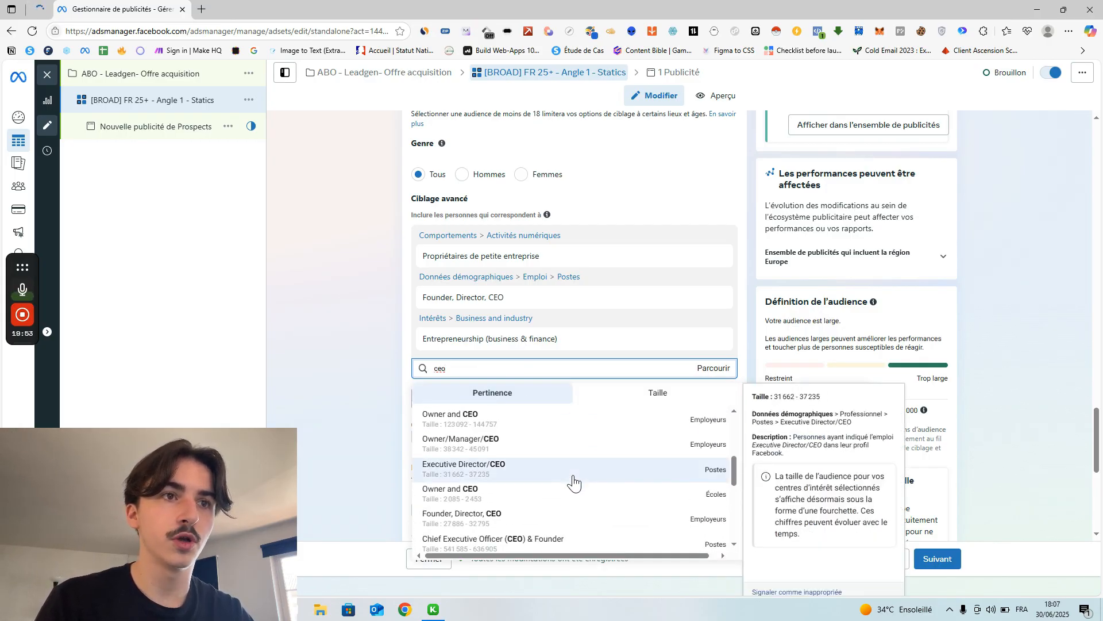
pyautogui.scroll(-2, 574, 481)
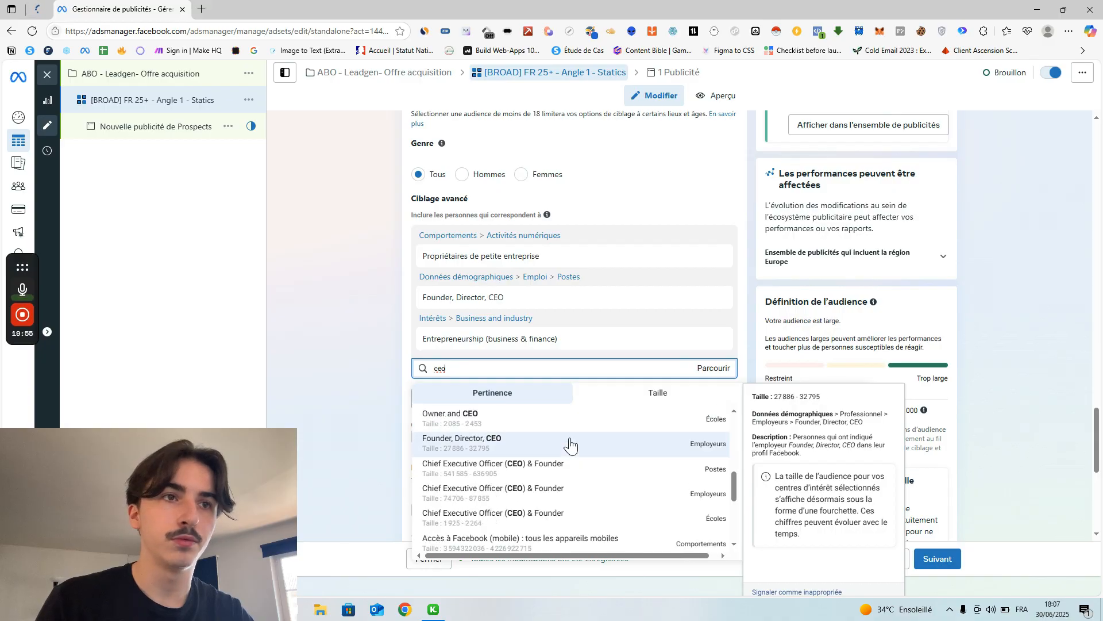
pyautogui.scroll(-3, 570, 444)
pyautogui.scroll(3, 570, 444)
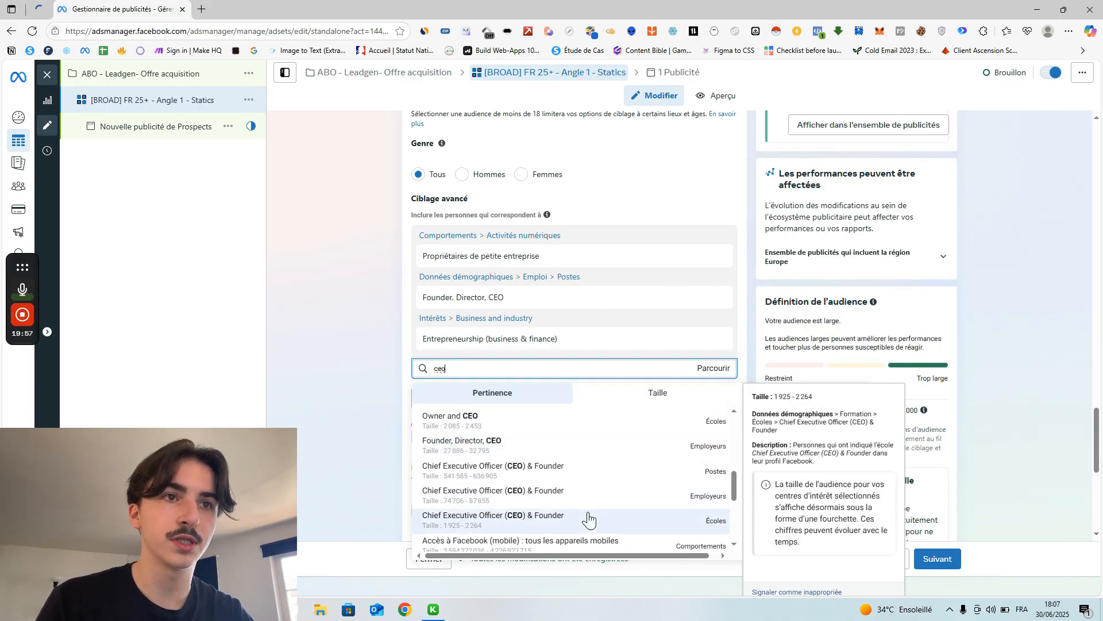
pyautogui.press('BackSpace')
pyautogui.press('BackSpace')
pyautogui.press('BackSpace')
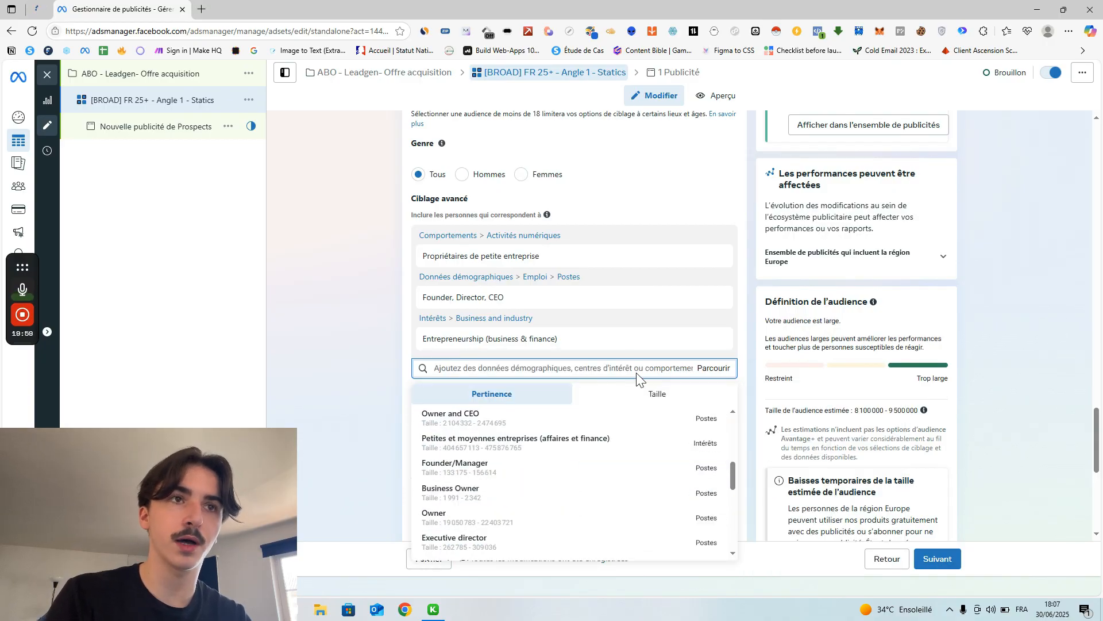
# Browse the targeting categories and examine the Niveau d'éducation options under Données démographiques > Formation.
pyautogui.click(725, 371)
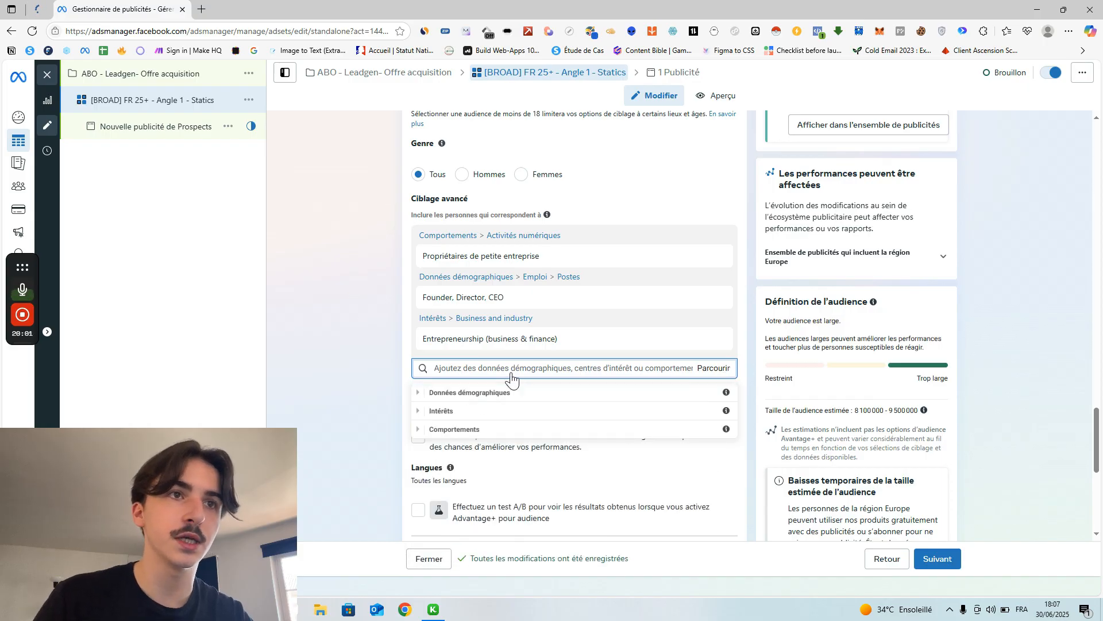
pyautogui.click(473, 393)
pyautogui.scroll(-1, 462, 418)
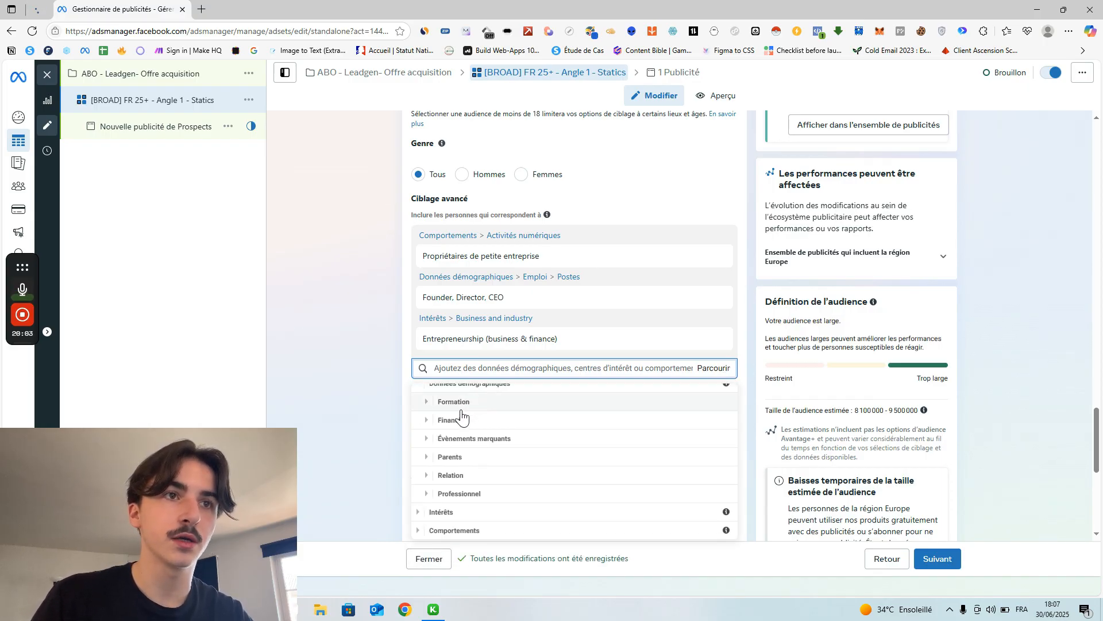
pyautogui.click(454, 401)
pyautogui.click(460, 413)
pyautogui.scroll(-1, 474, 460)
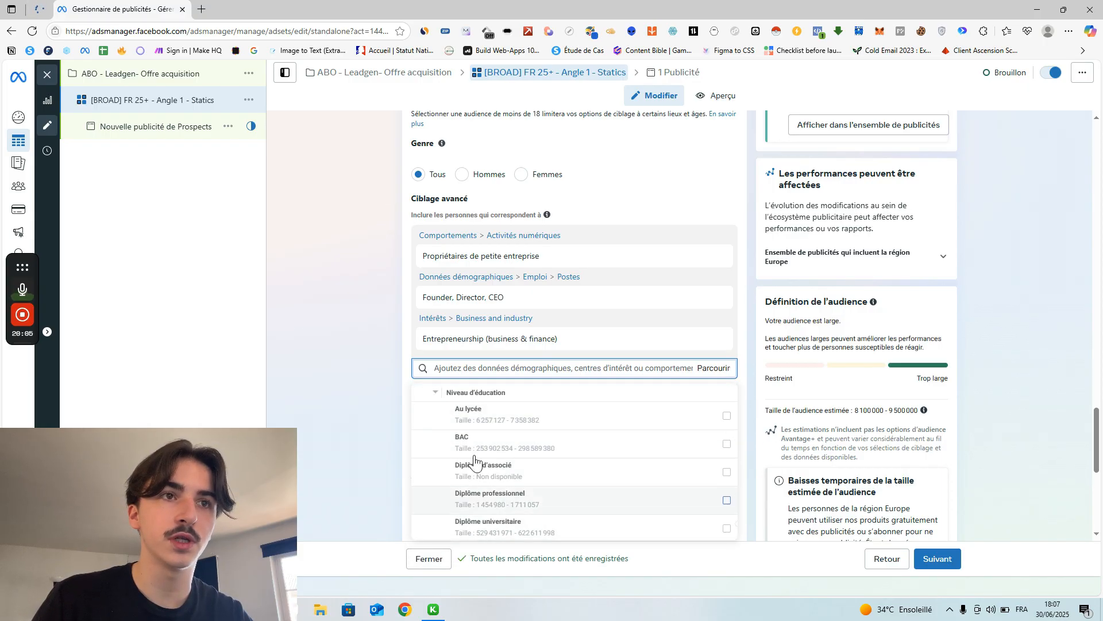
pyautogui.scroll(-1, 474, 459)
pyautogui.scroll(3, 468, 452)
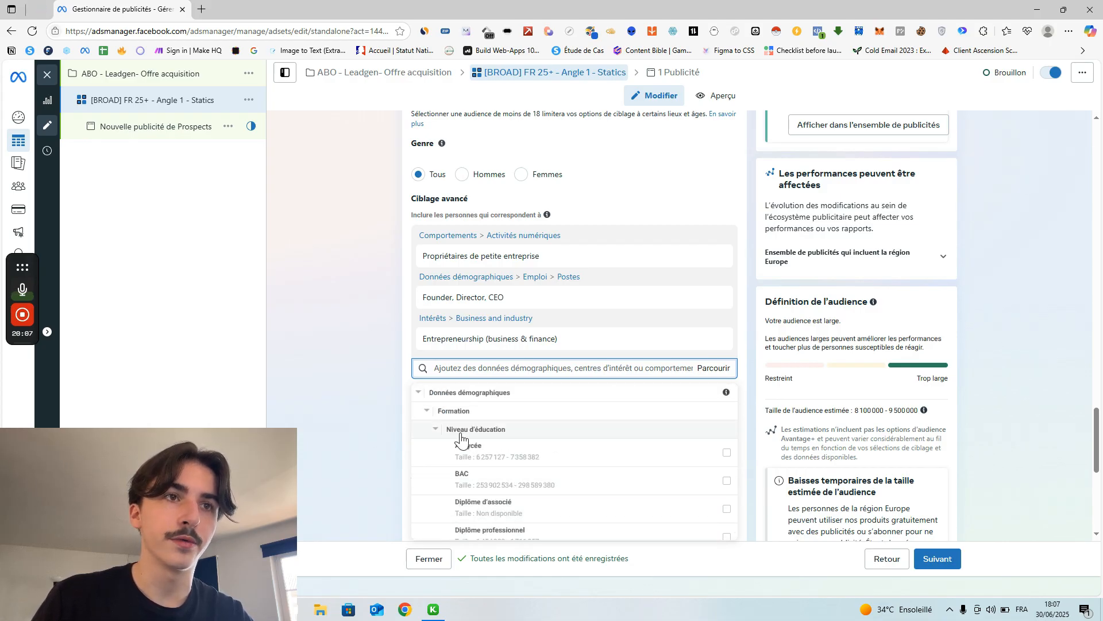
pyautogui.click(460, 432)
pyautogui.scroll(-1, 449, 437)
pyautogui.click(427, 396)
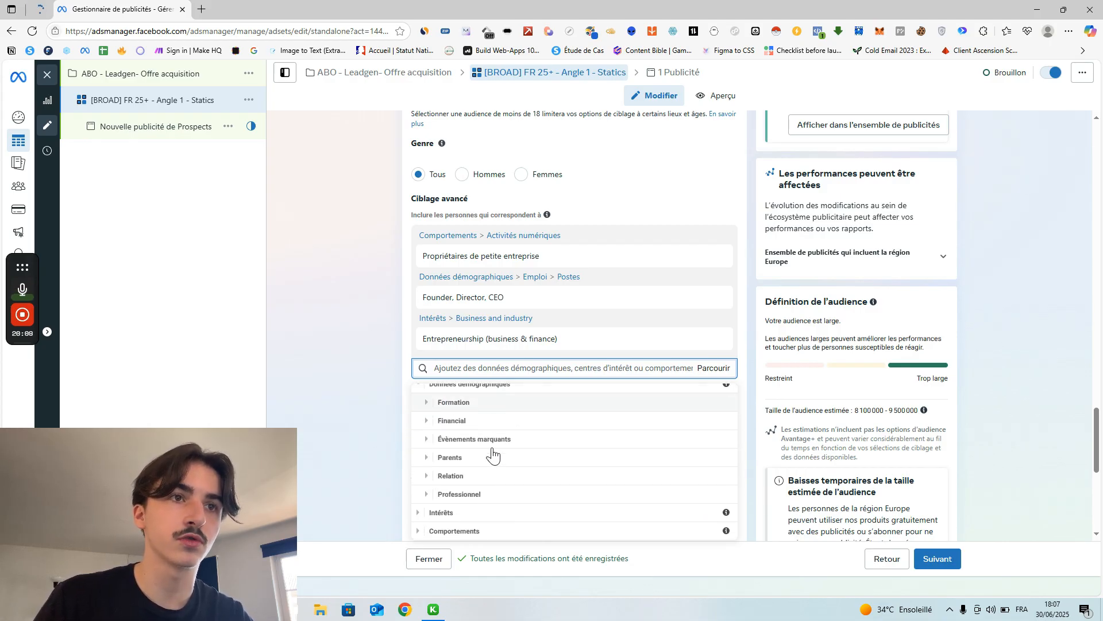
# Examine the household income options in the Revenus group of the Financial demographics, then collapse Financial.
pyautogui.scroll(1, 493, 454)
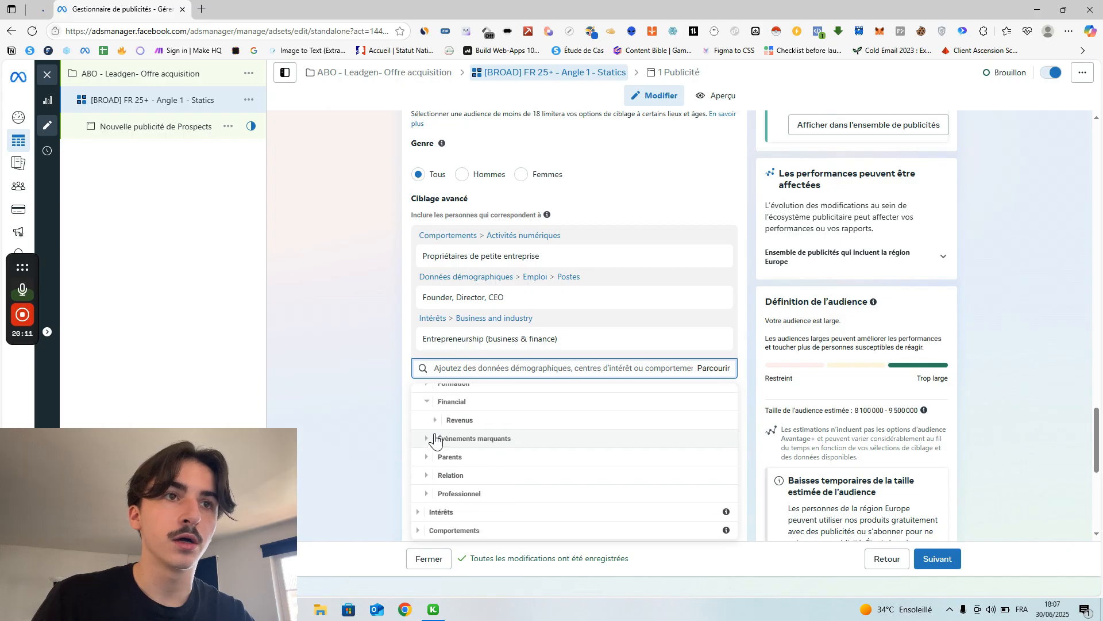
pyautogui.click(435, 431)
pyautogui.click(460, 419)
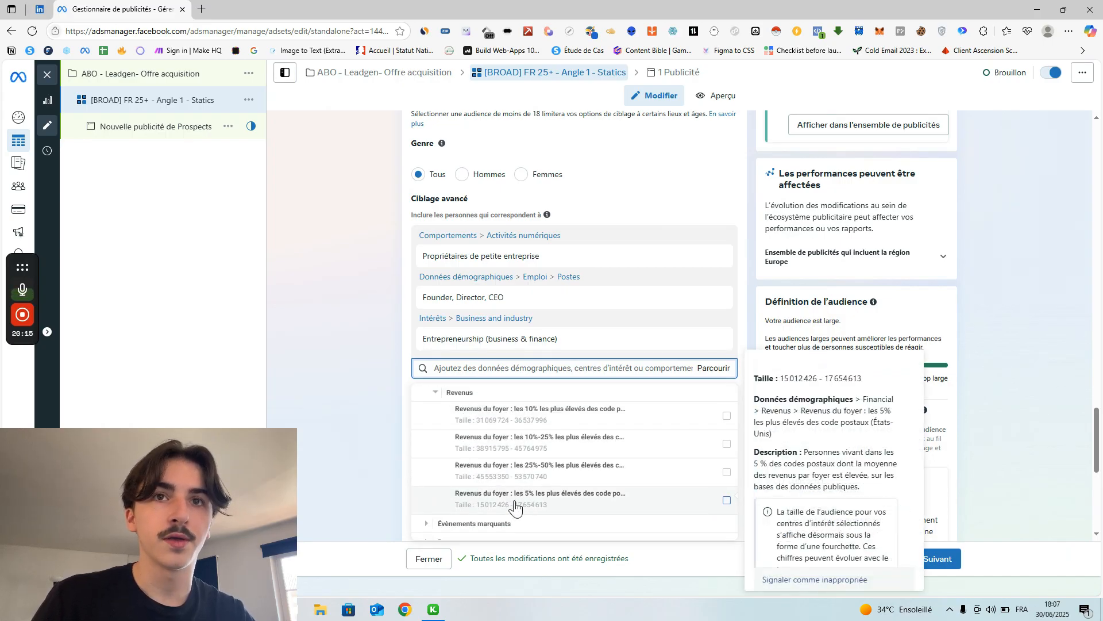
pyautogui.scroll(1, 528, 504)
pyautogui.click(457, 432)
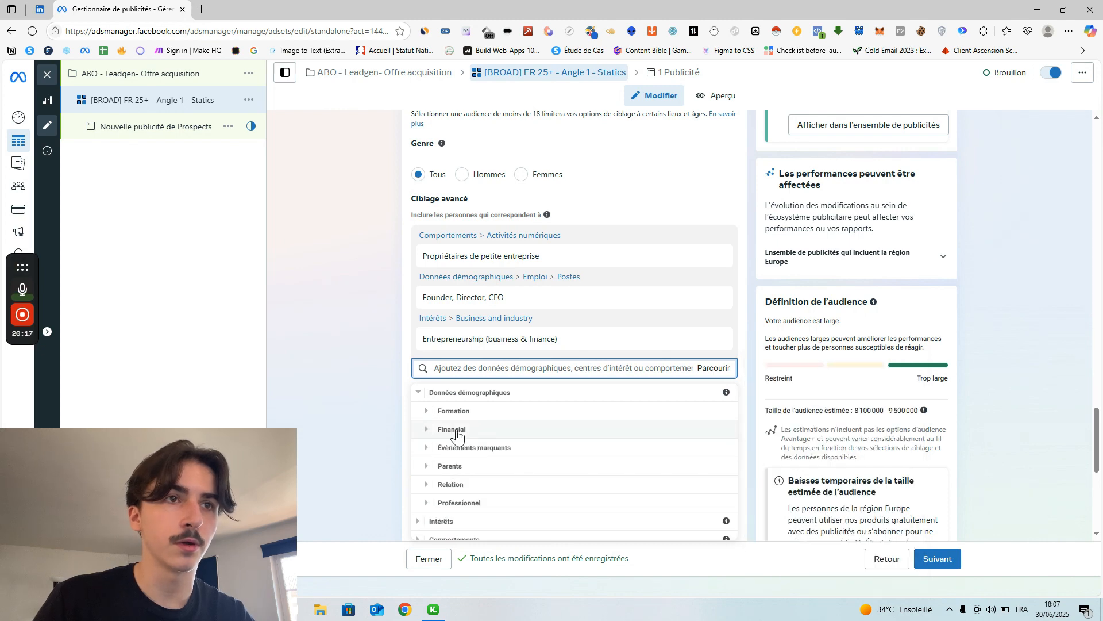
# Examine the Tous les parents options in the Parents demographics, then collapse the category.
pyautogui.click(461, 464)
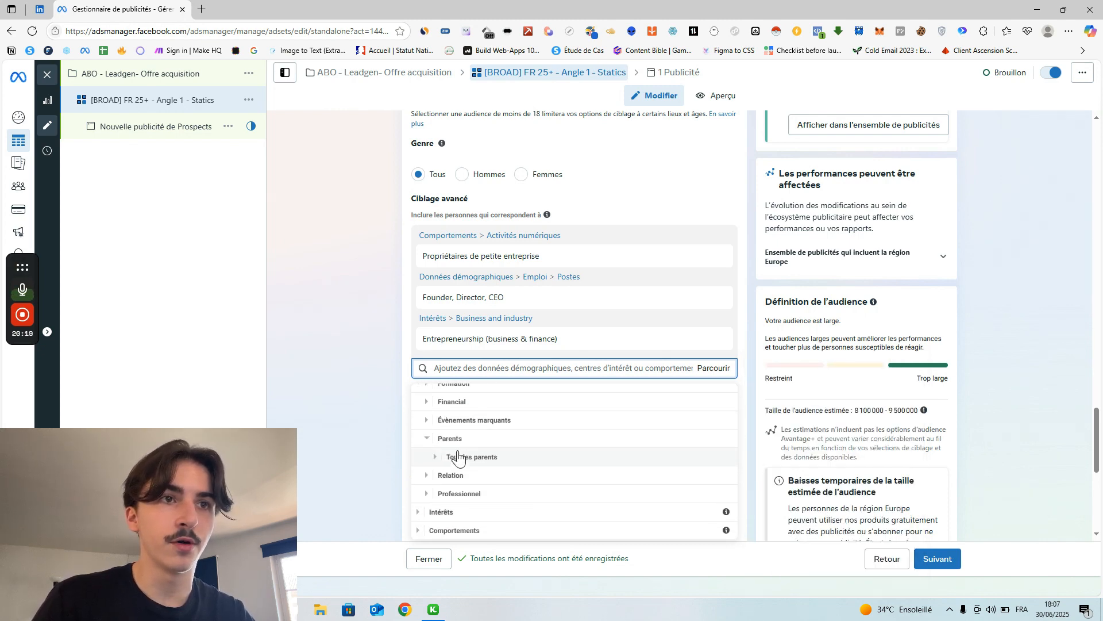
pyautogui.click(460, 456)
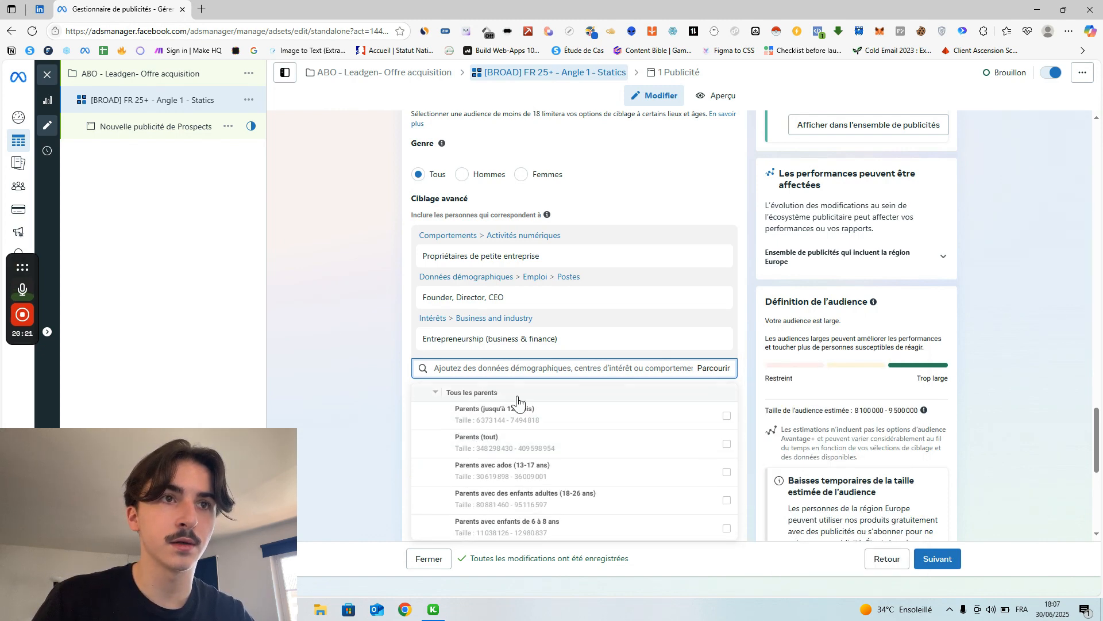
pyautogui.scroll(-1, 512, 428)
pyautogui.scroll(2, 455, 454)
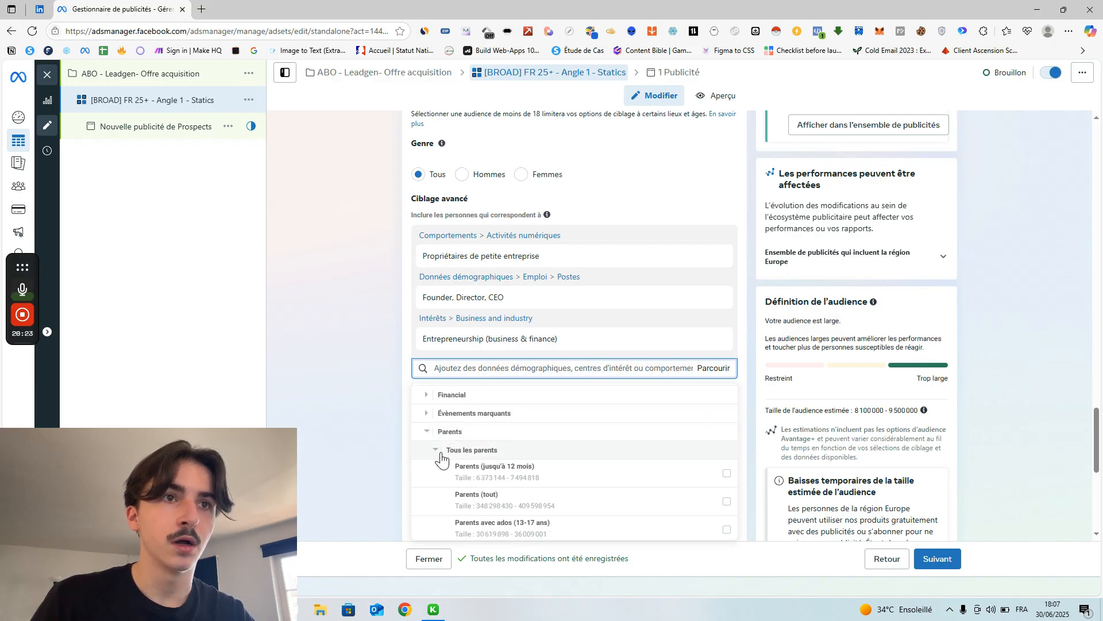
pyautogui.click(437, 457)
pyautogui.click(435, 440)
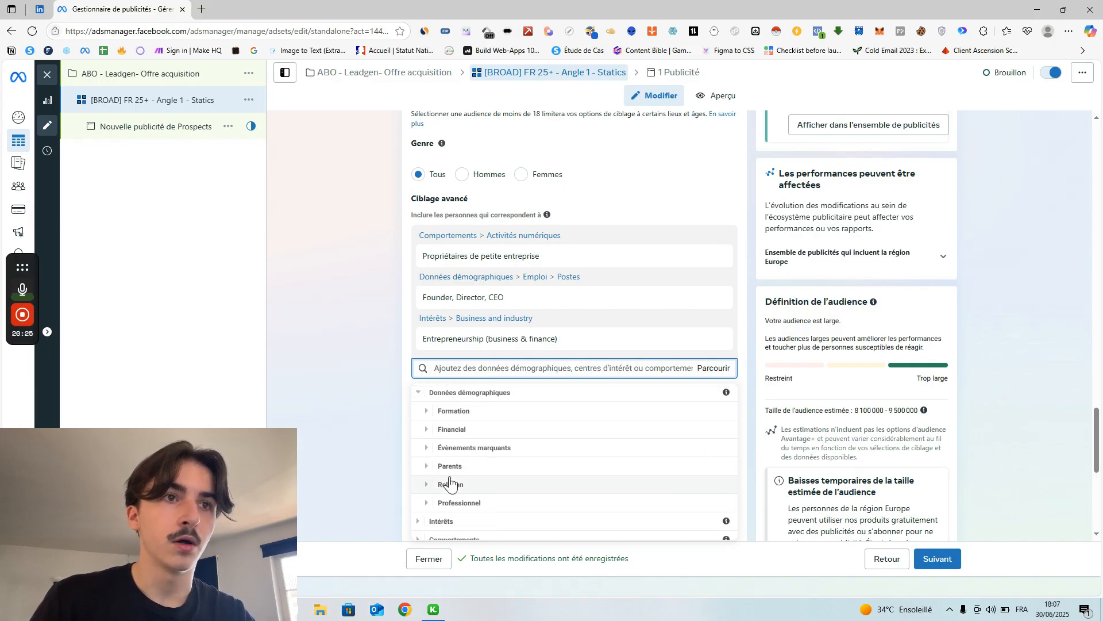
# Examine the Secteurs d'activité options under Professionnel, including company revenue, business decision-makers and B2B company size.
pyautogui.click(451, 482)
pyautogui.click(485, 493)
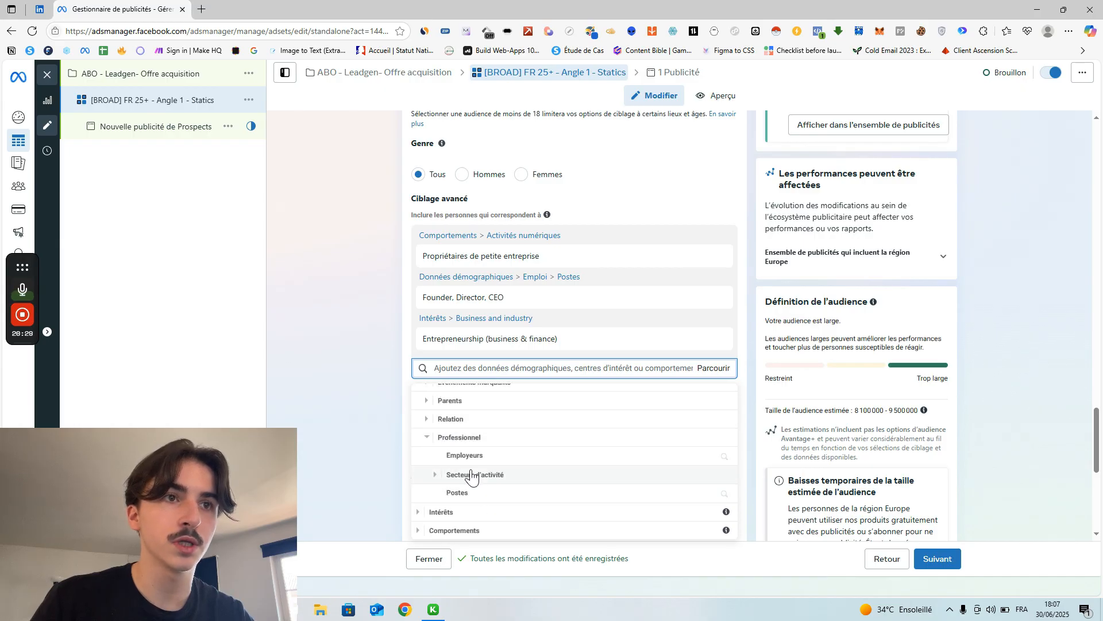
pyautogui.click(451, 473)
pyautogui.scroll(-5, 517, 477)
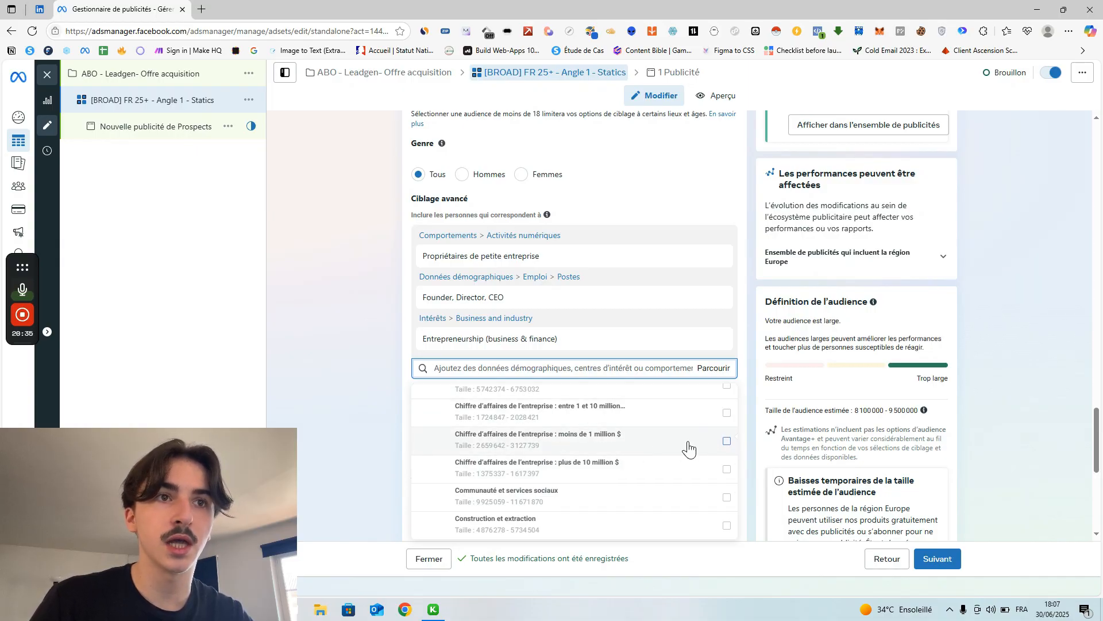
pyautogui.scroll(-1, 604, 454)
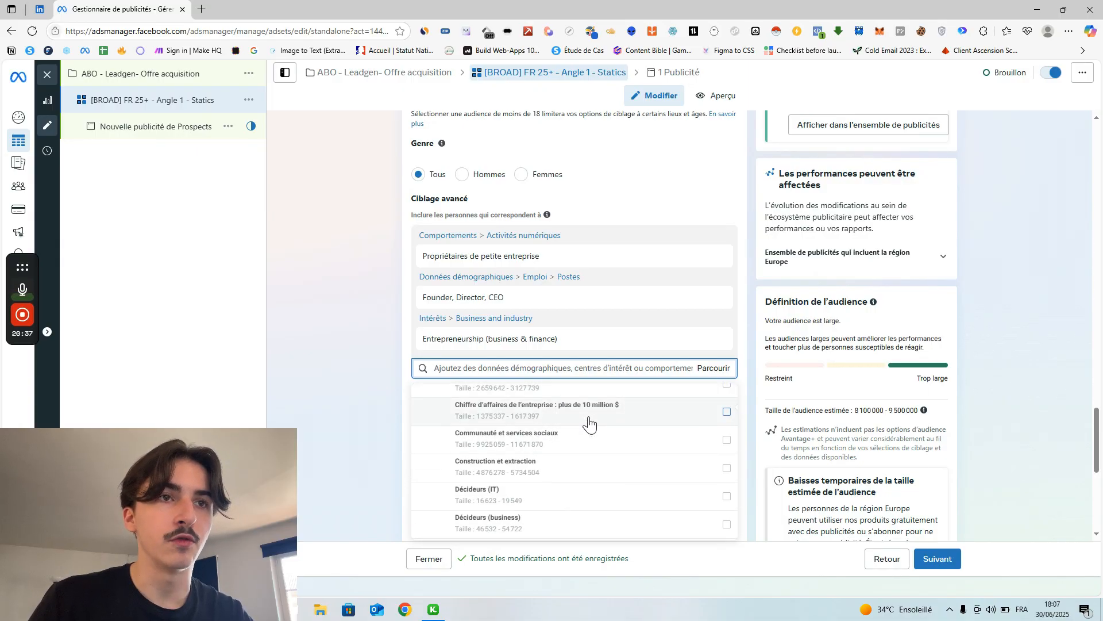
pyautogui.scroll(-2, 604, 443)
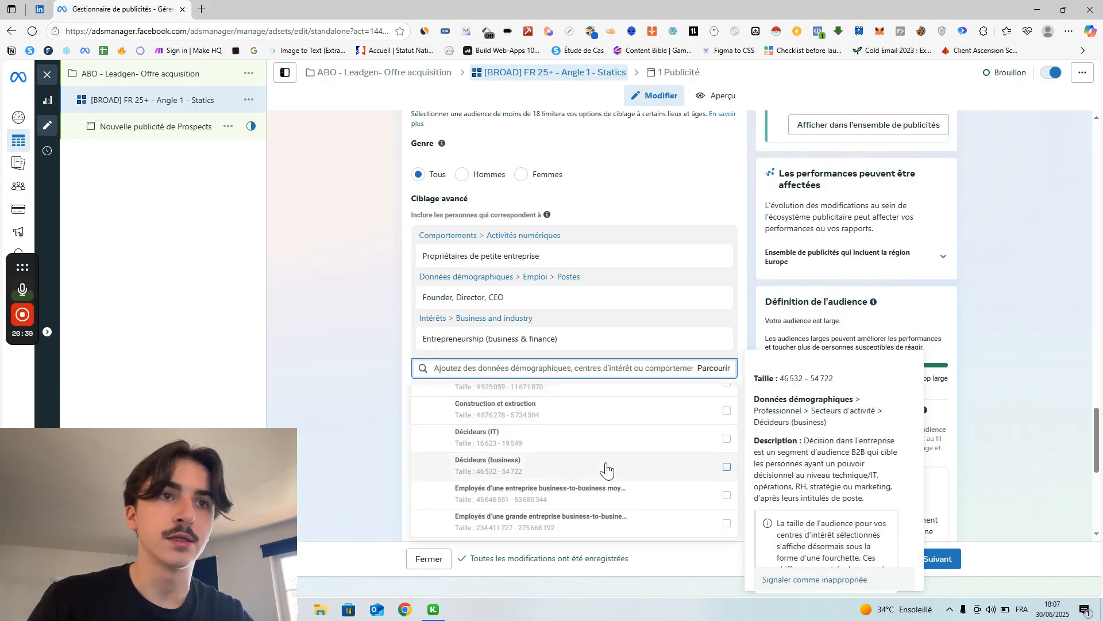
pyautogui.scroll(3, 586, 466)
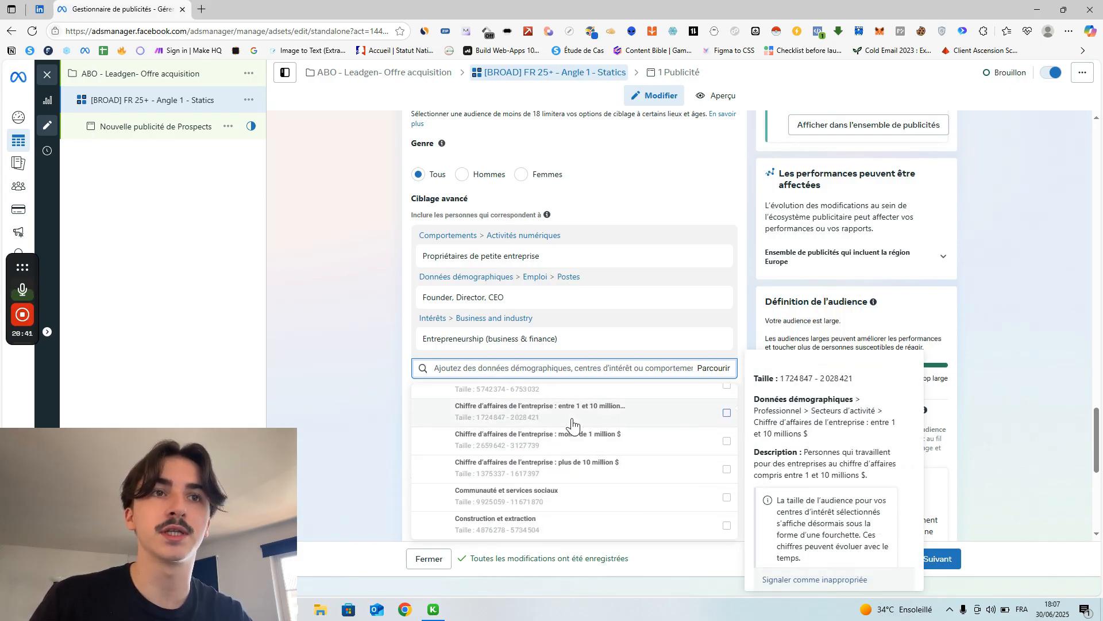
pyautogui.scroll(-2, 584, 483)
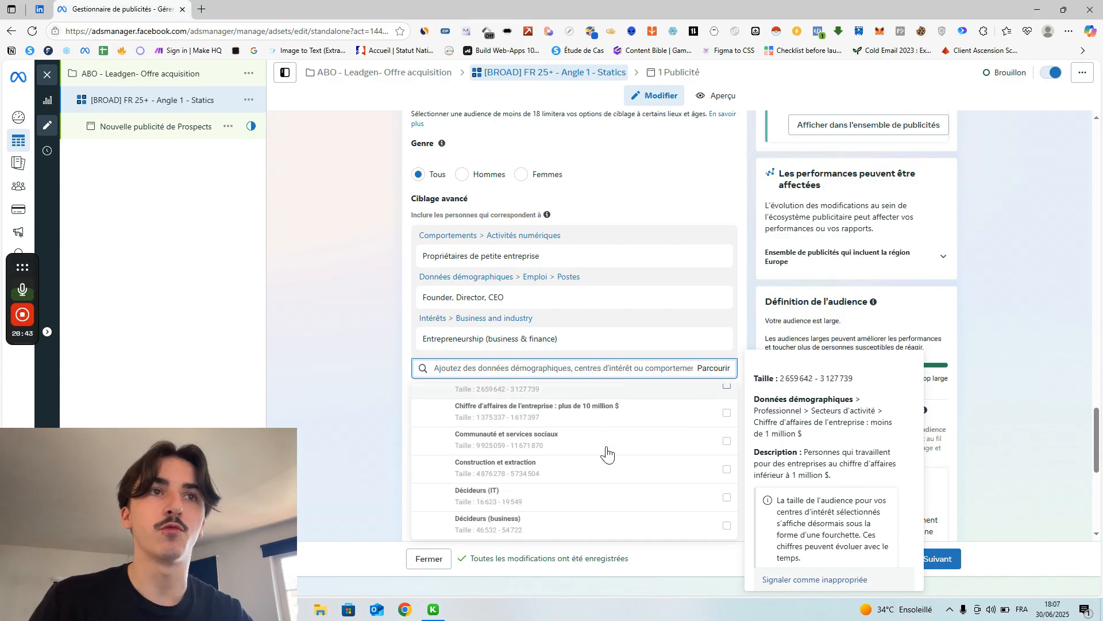
pyautogui.scroll(-2, 581, 460)
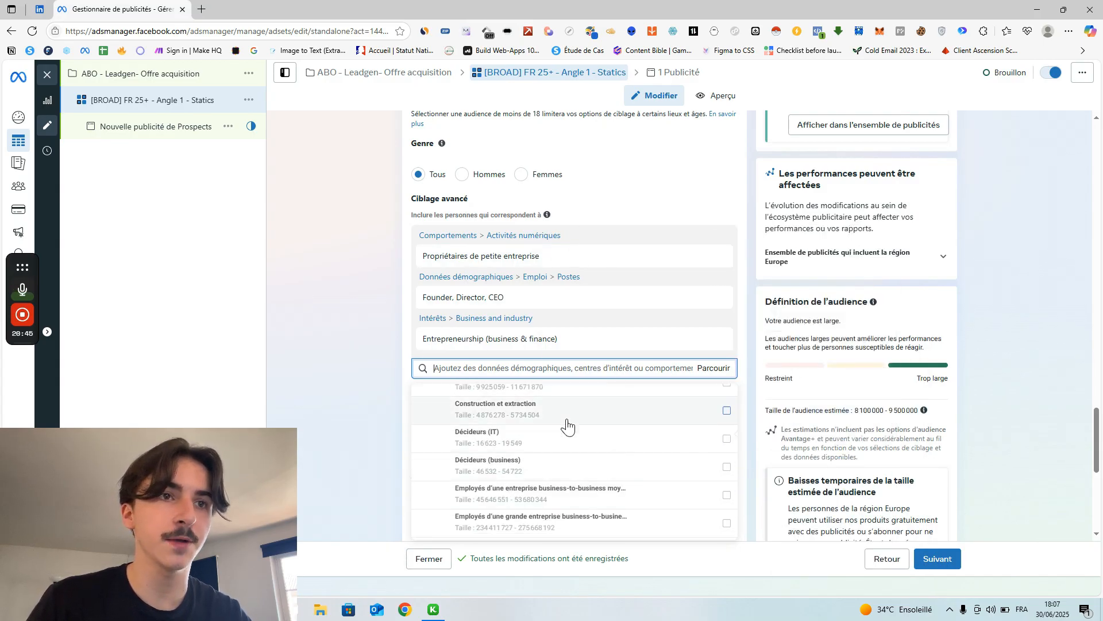
pyautogui.moveTo(582, 461)
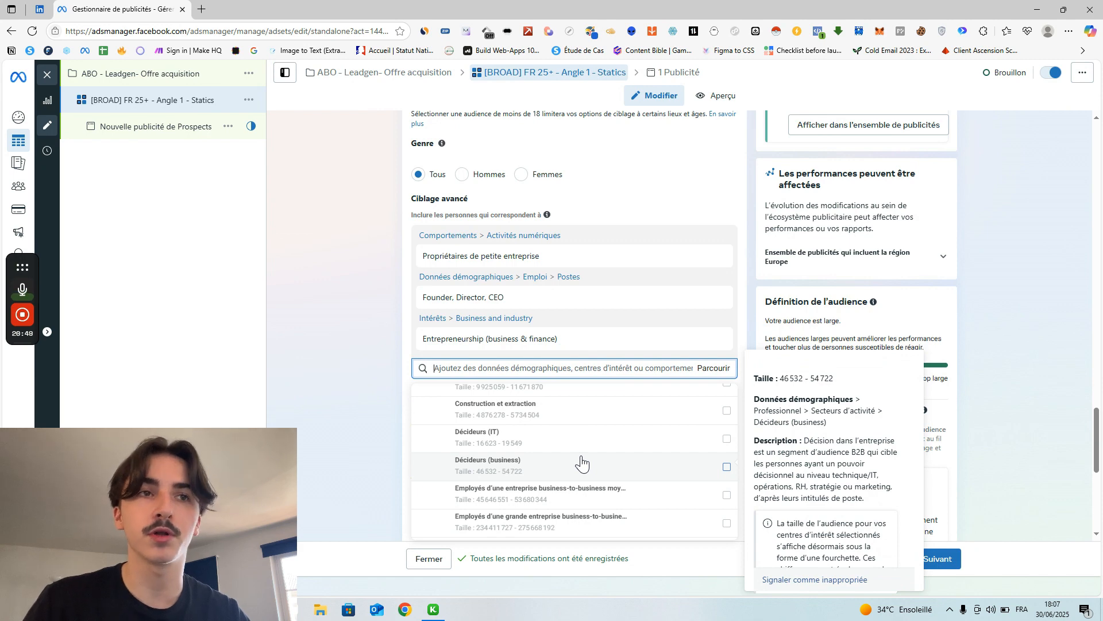
pyautogui.scroll(-2, 579, 488)
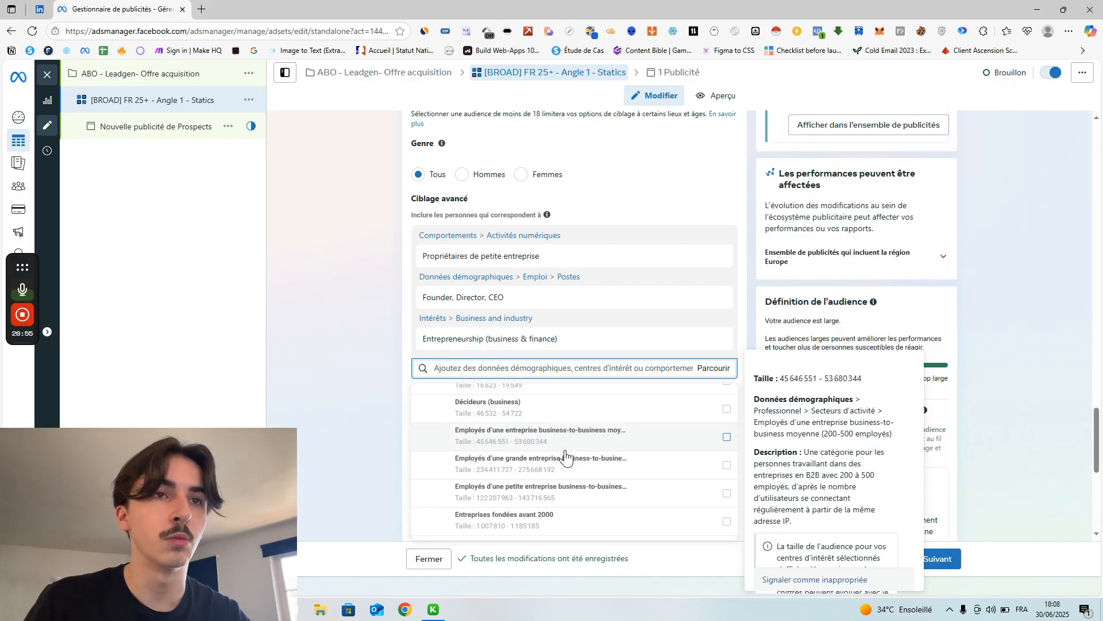
pyautogui.scroll(-2, 562, 458)
pyautogui.scroll(-10, 560, 458)
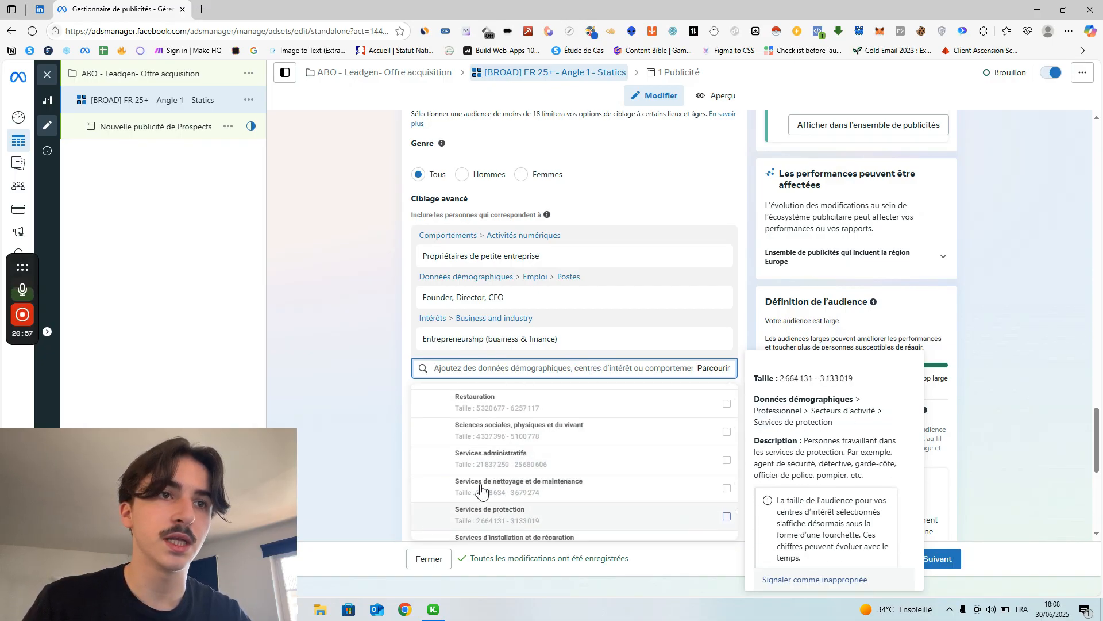
pyautogui.scroll(-1, 517, 497)
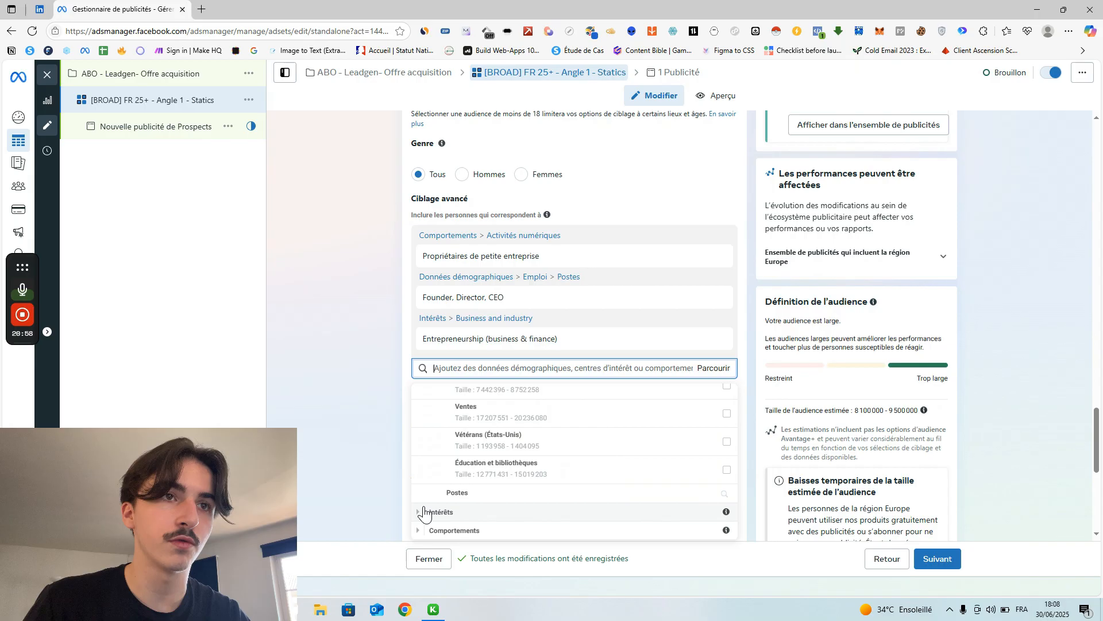
# Expand the Intérêts category and examine the interests listed under Business and industry.
pyautogui.click(460, 514)
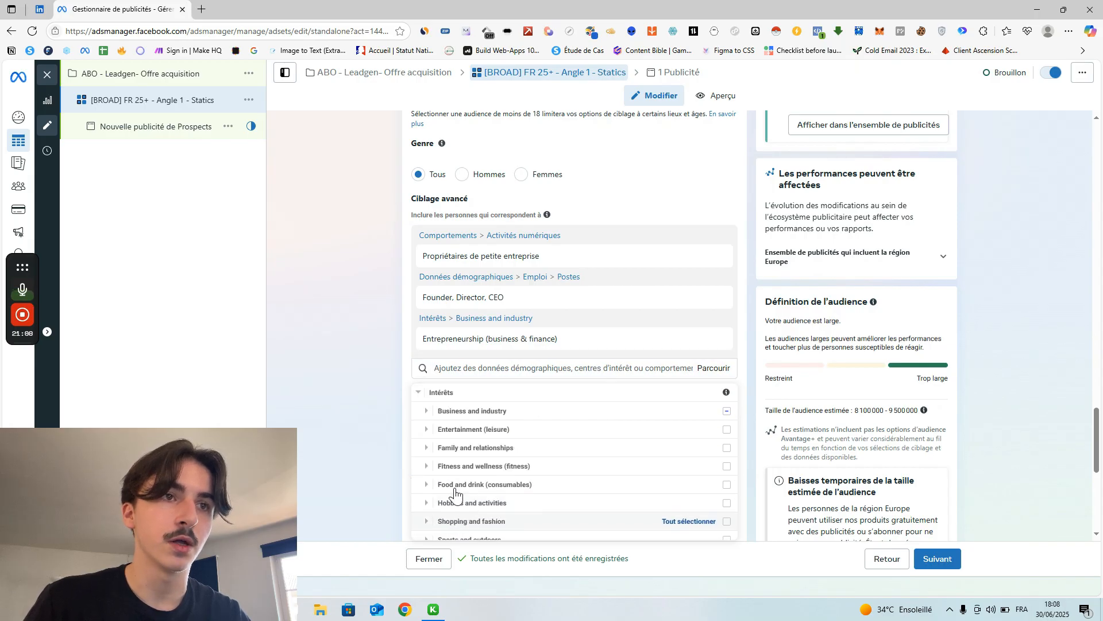
pyautogui.click(449, 411)
pyautogui.scroll(1, 470, 460)
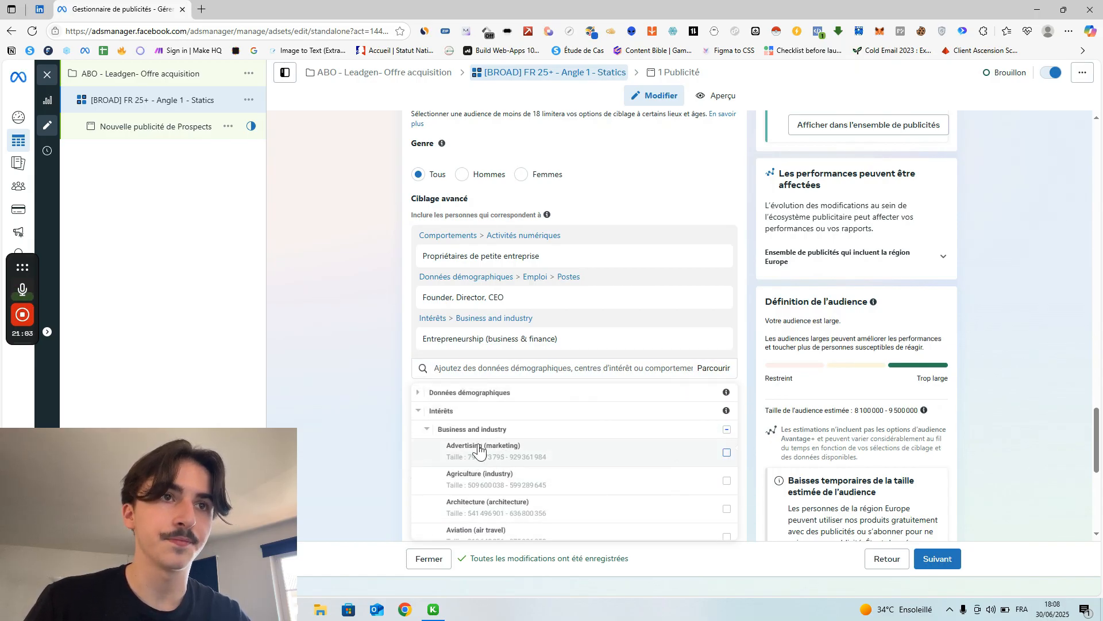
pyautogui.scroll(-2, 488, 448)
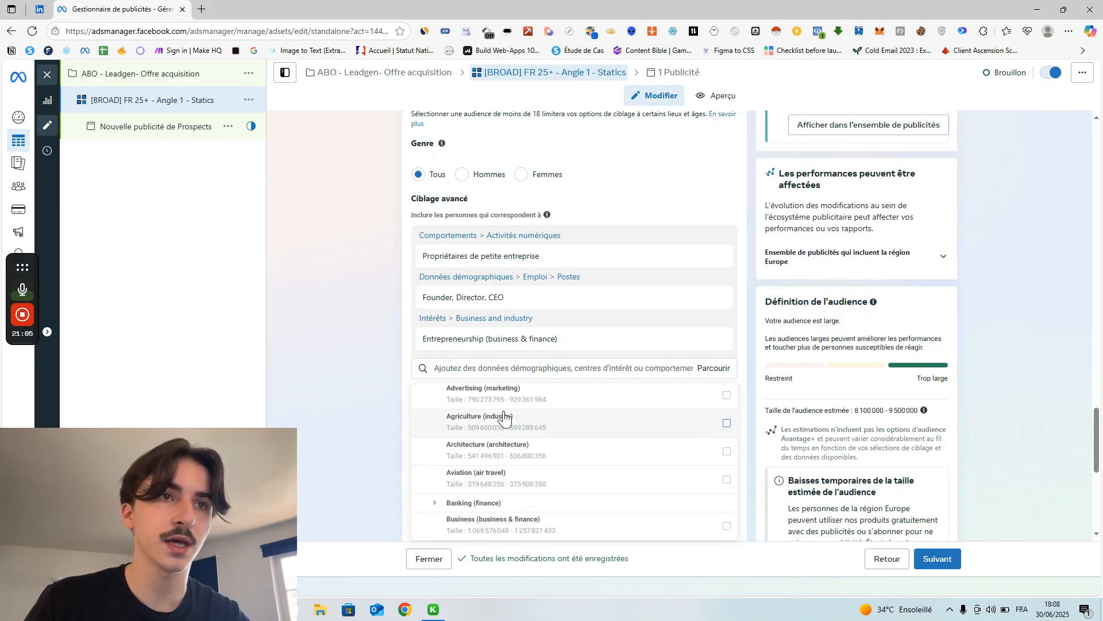
pyautogui.scroll(2, 505, 460)
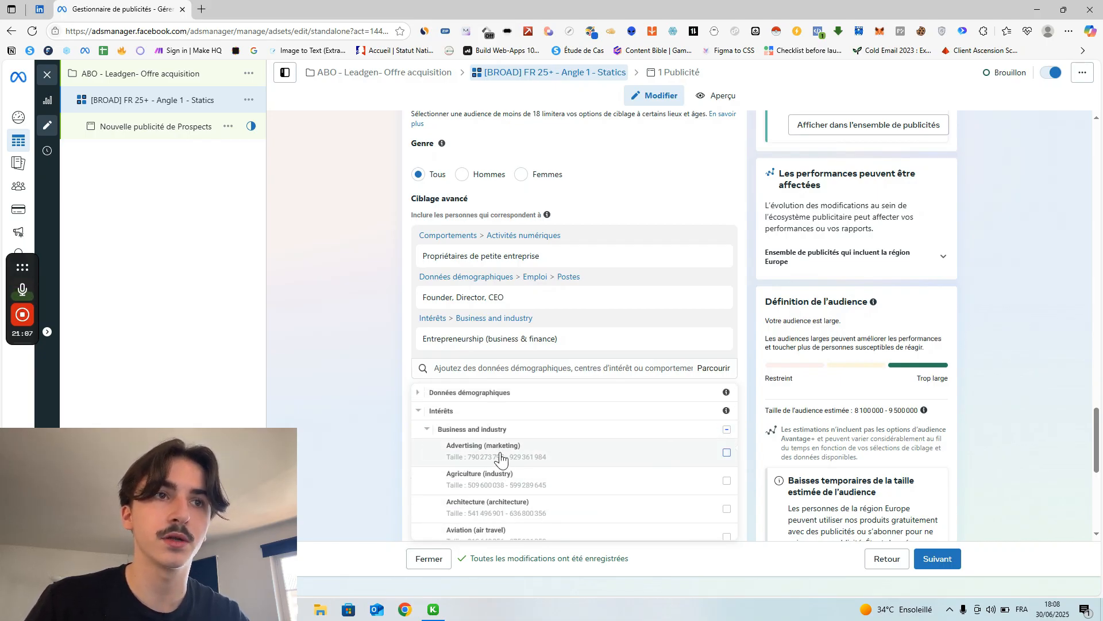
# Examine the Business and industry interests from Advertising (marketing) to Business (business & finance), expanding the Banking (finance) group.
pyautogui.moveTo(500, 457)
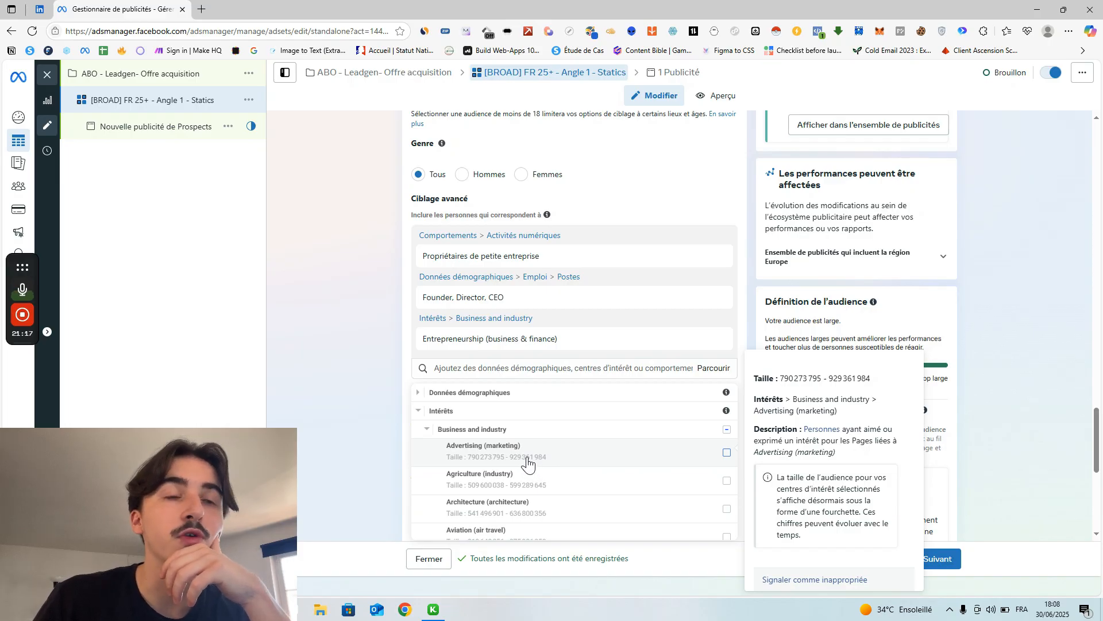
pyautogui.scroll(-1, 527, 464)
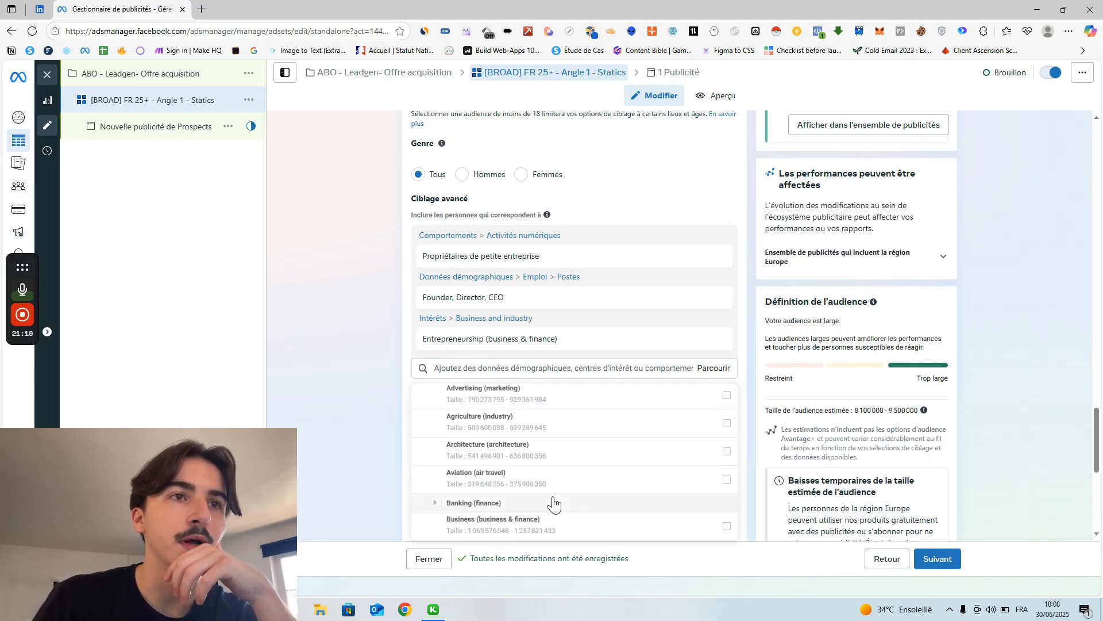
pyautogui.scroll(-1, 553, 504)
pyautogui.click(451, 448)
pyautogui.scroll(-2, 494, 468)
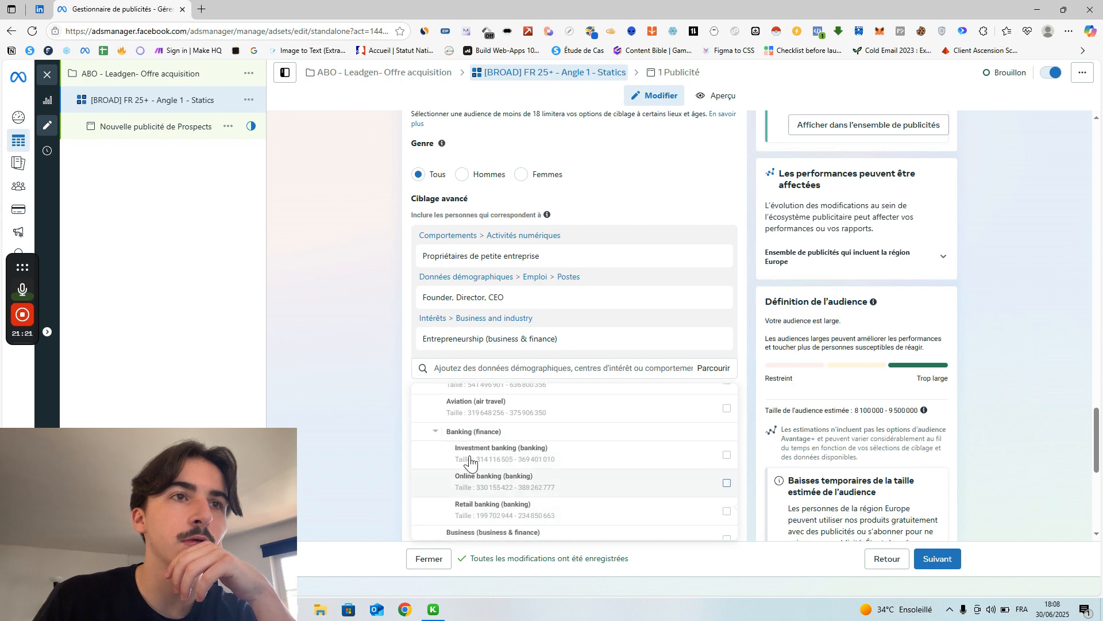
pyautogui.scroll(1, 494, 469)
pyautogui.scroll(-2, 500, 506)
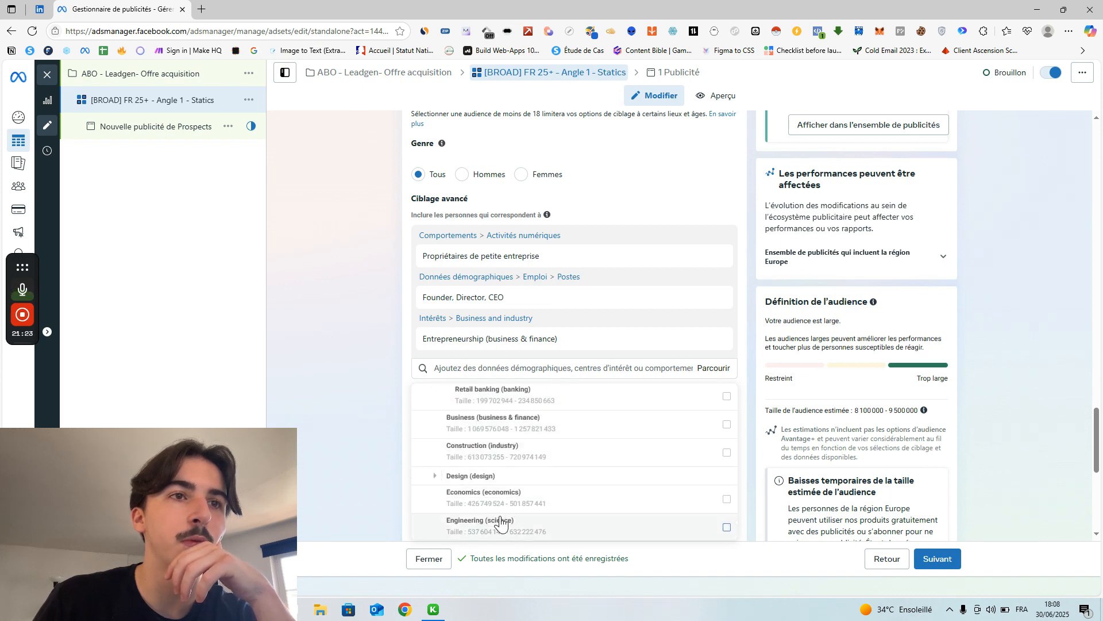
pyautogui.moveTo(500, 425)
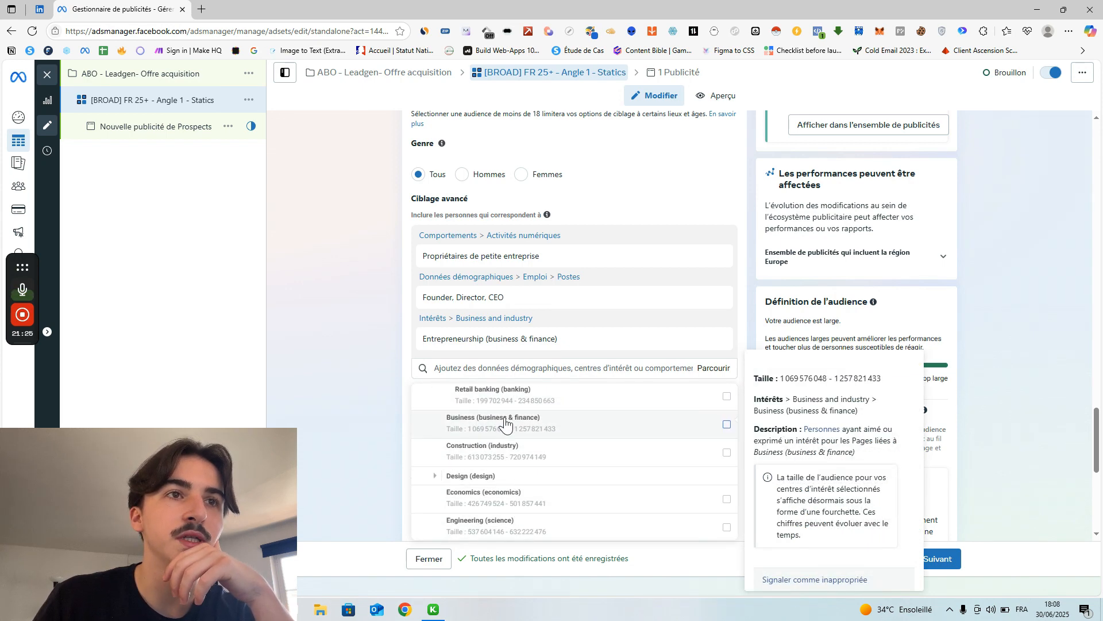
# Examine the remaining Business and industry interests from Construction to Sales, including Entrepreneurship, Management and Marketing.
pyautogui.scroll(-2, 500, 416)
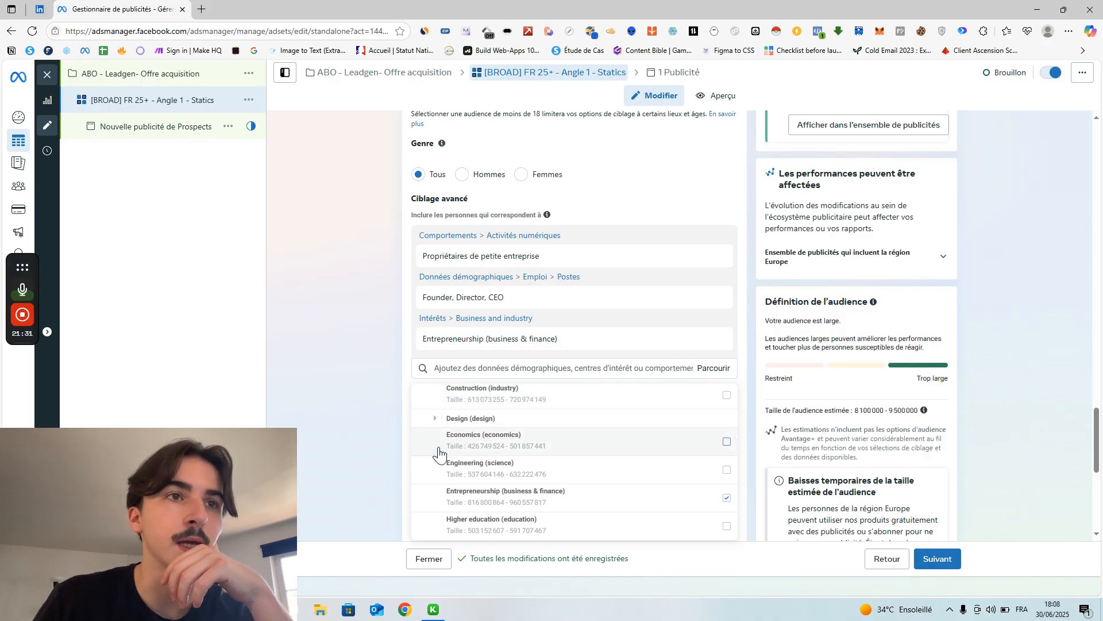
pyautogui.scroll(-1, 442, 460)
pyautogui.scroll(1, 451, 485)
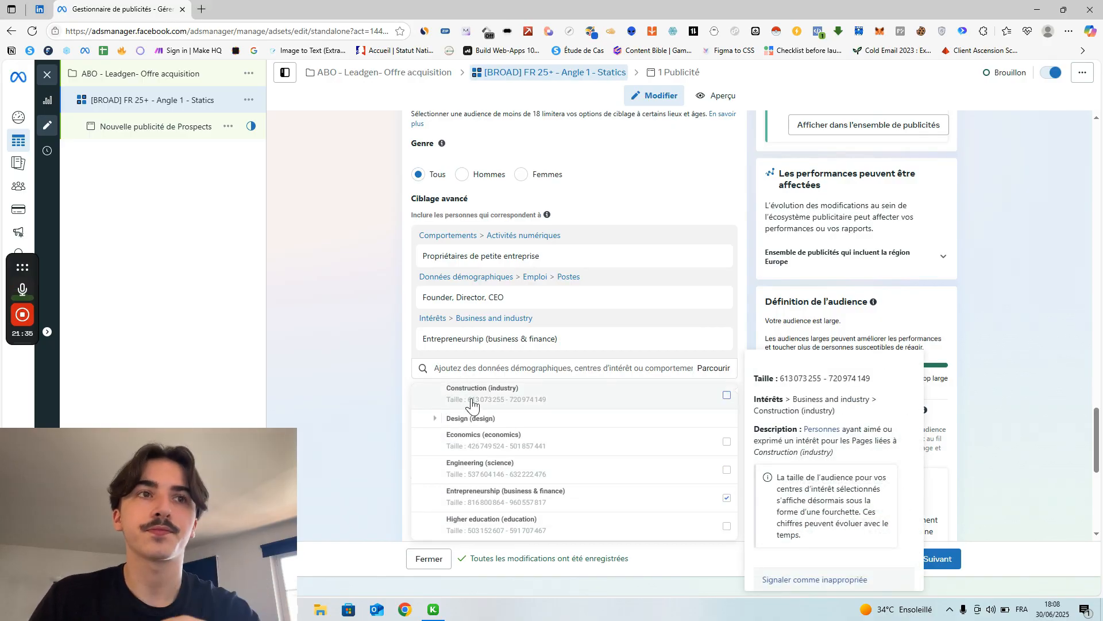
pyautogui.scroll(-1, 506, 436)
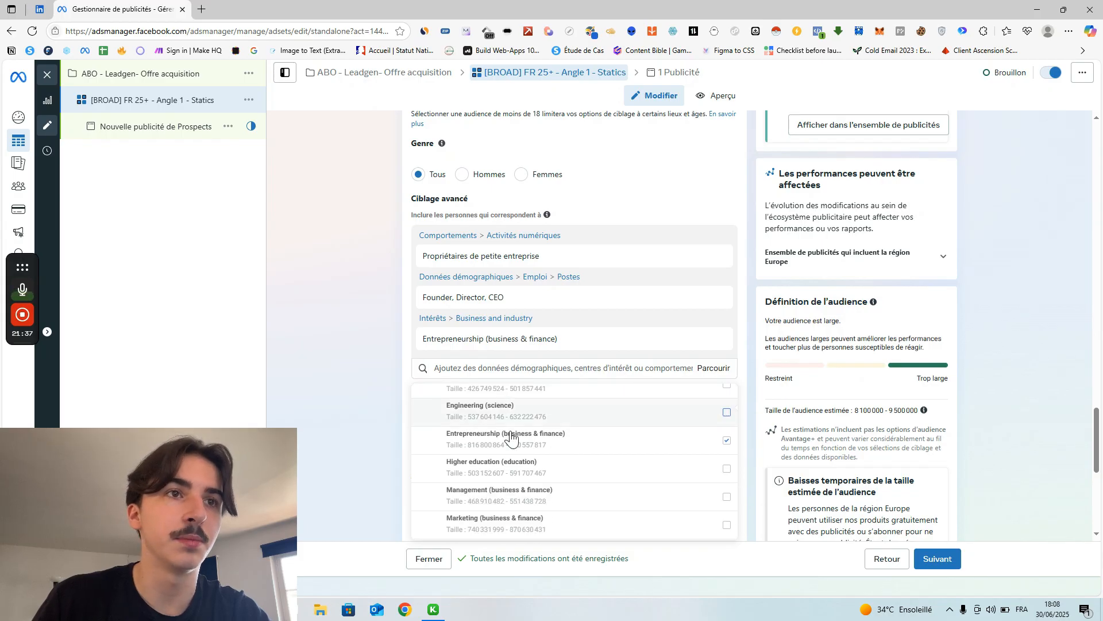
pyautogui.scroll(1, 503, 520)
pyautogui.scroll(-1, 500, 471)
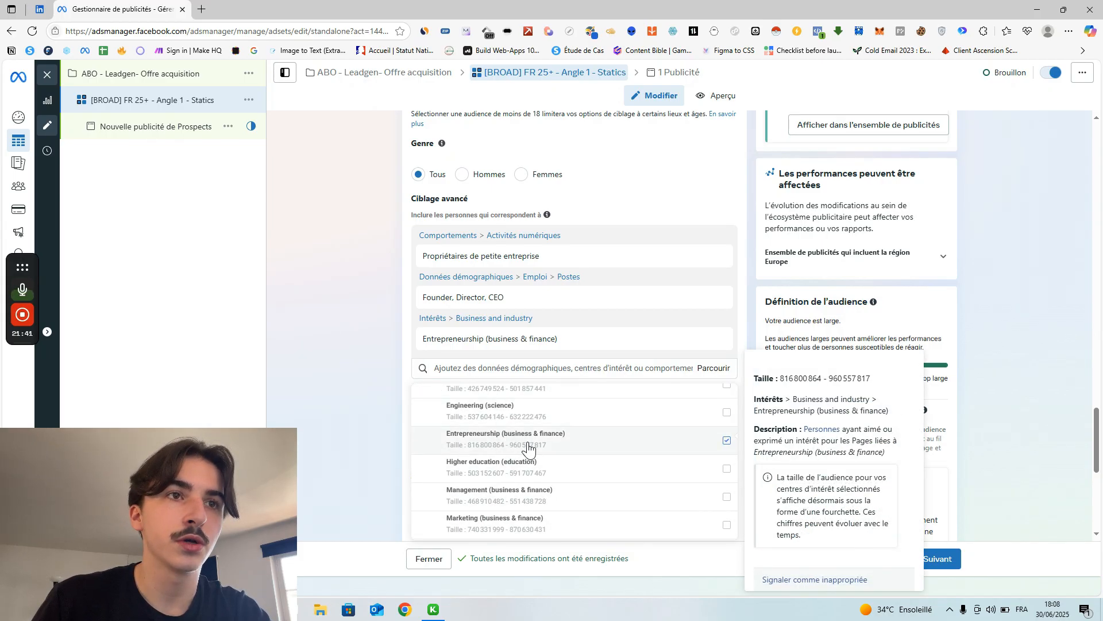
pyautogui.scroll(-1, 506, 443)
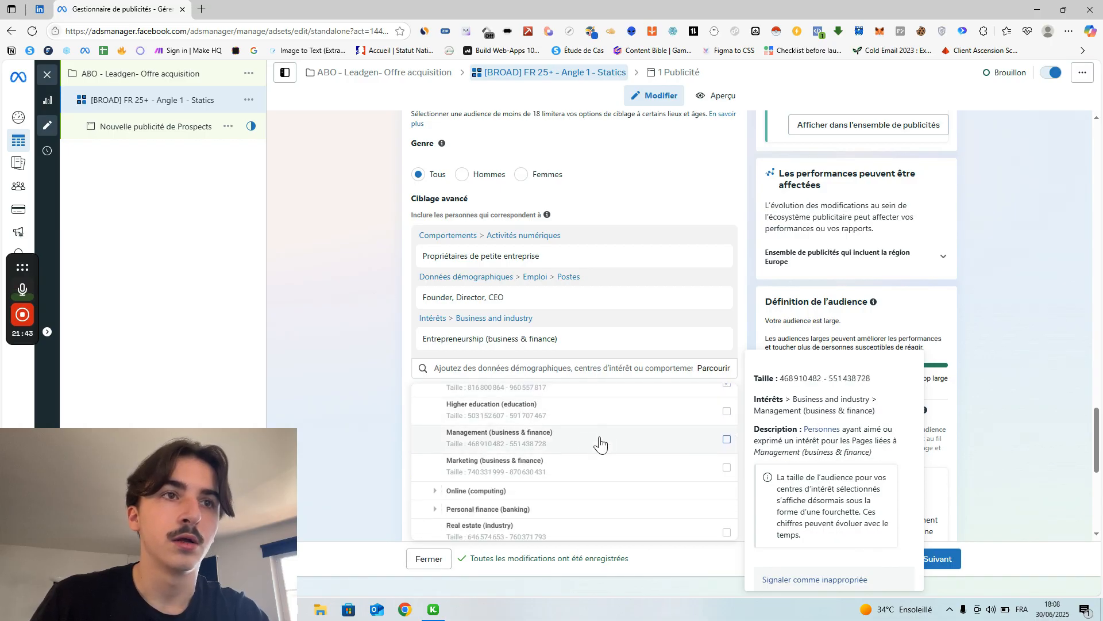
pyautogui.scroll(-1, 502, 414)
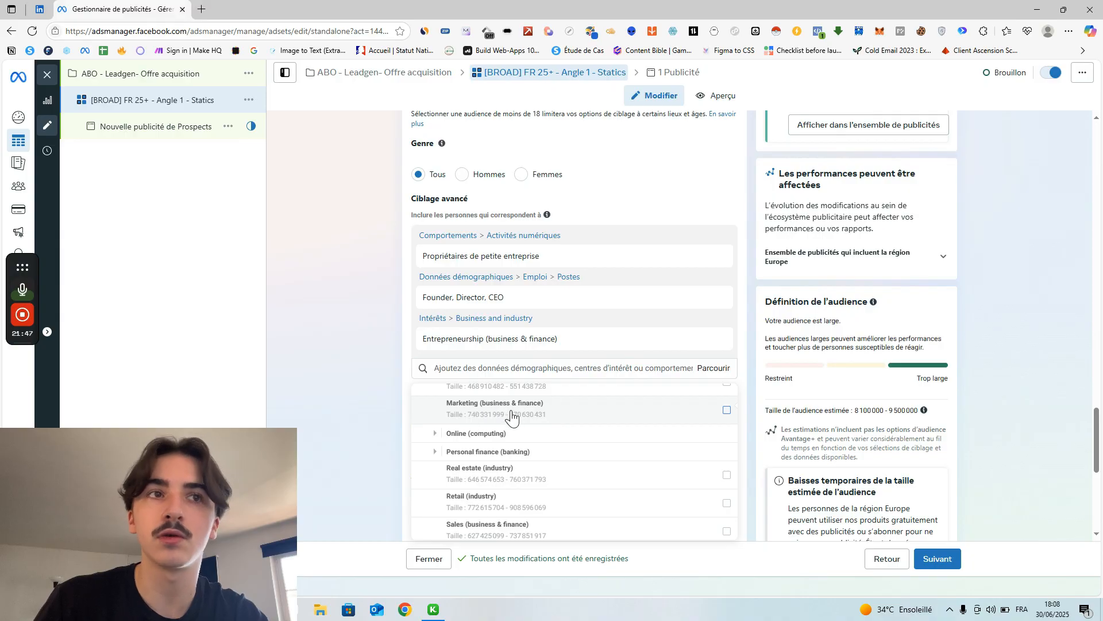
# Add the Advertising (marketing) interest to the detailed targeting and close the browsing list with its categories collapsed.
pyautogui.scroll(5, 546, 462)
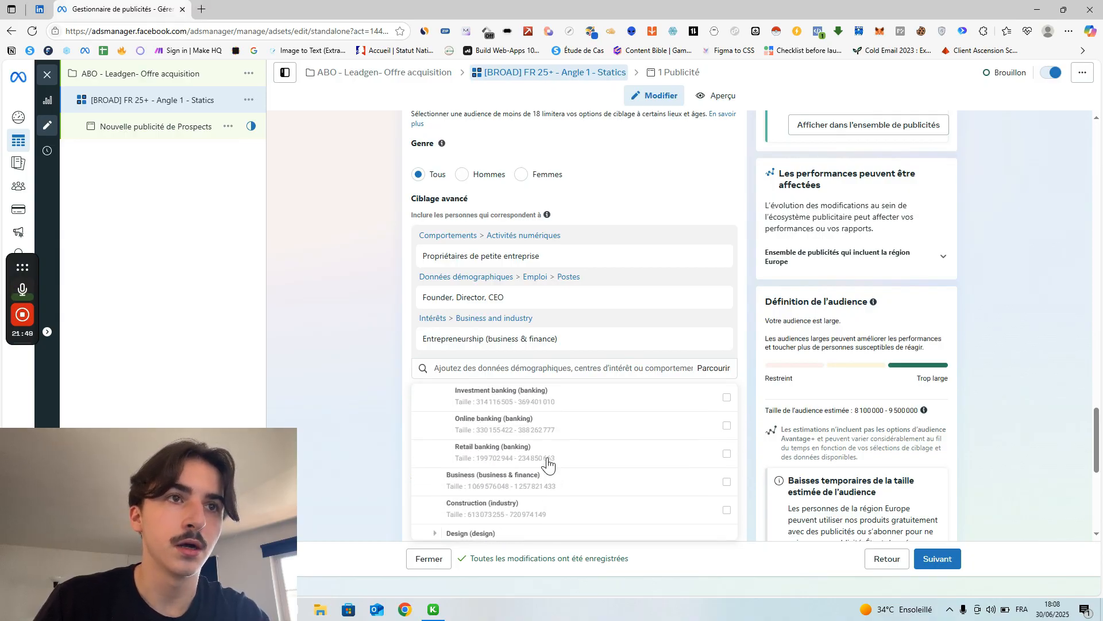
pyautogui.scroll(5, 547, 463)
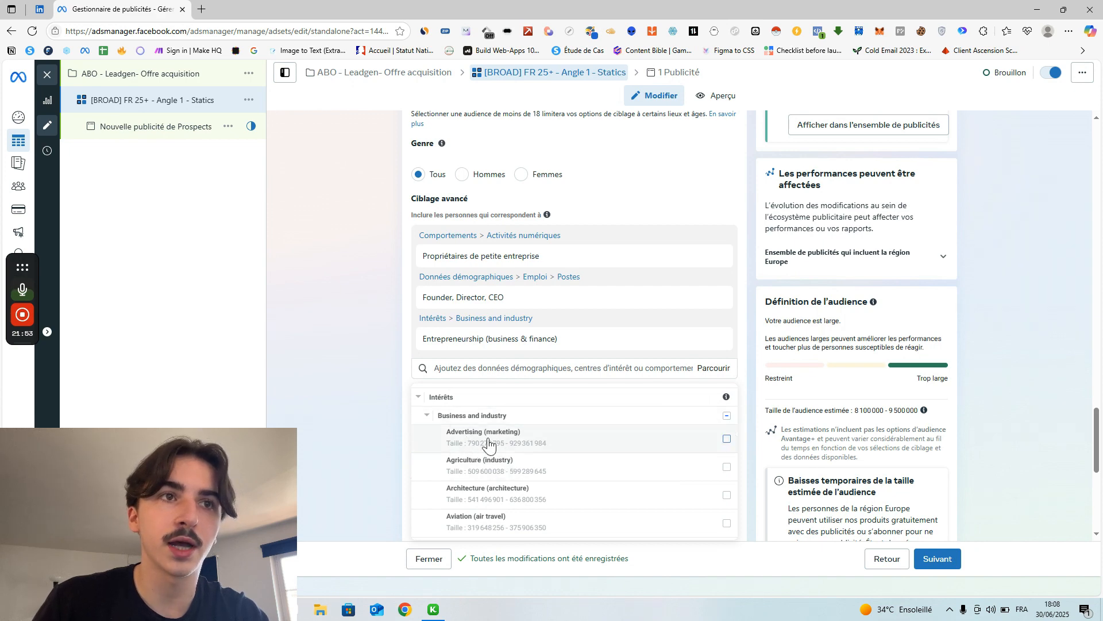
pyautogui.scroll(-5, 517, 460)
pyautogui.scroll(5, 500, 448)
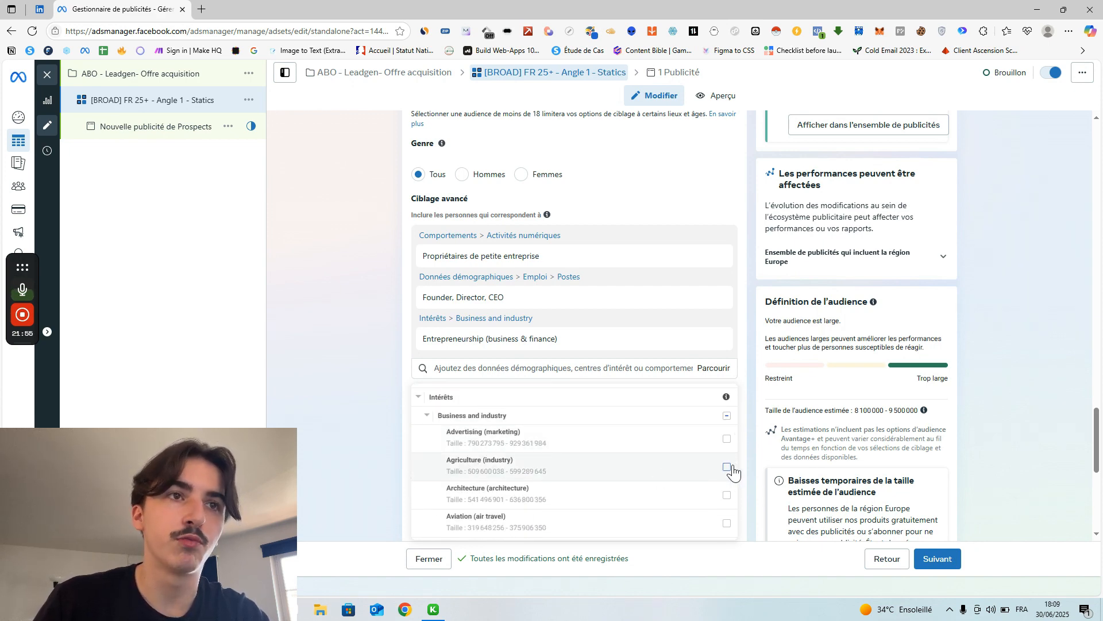
pyautogui.click(547, 425)
pyautogui.click(428, 413)
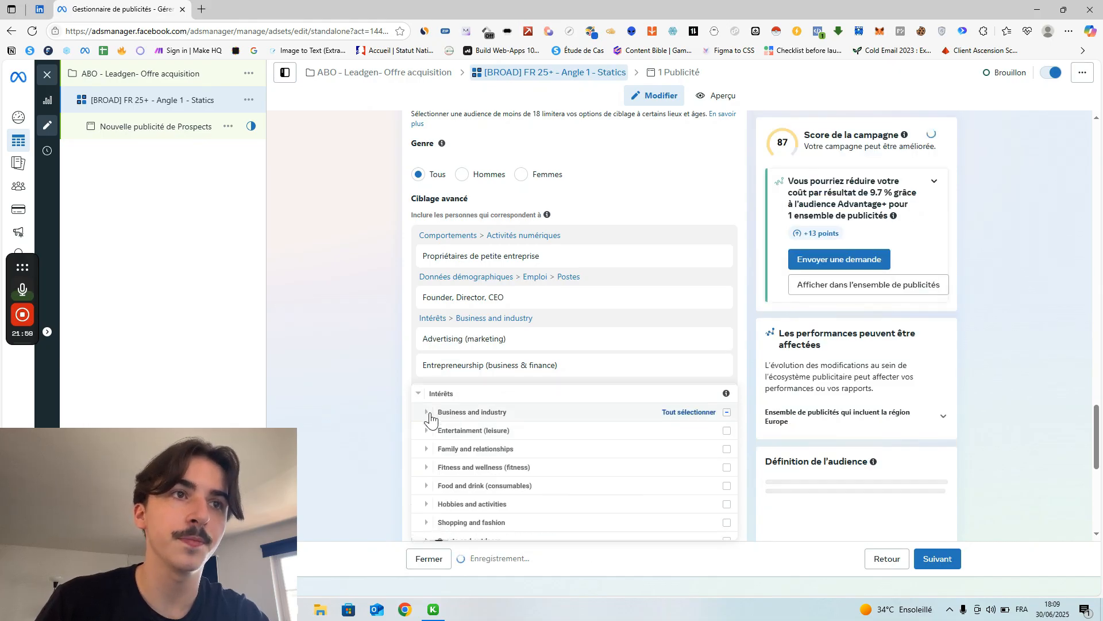
pyautogui.click(418, 393)
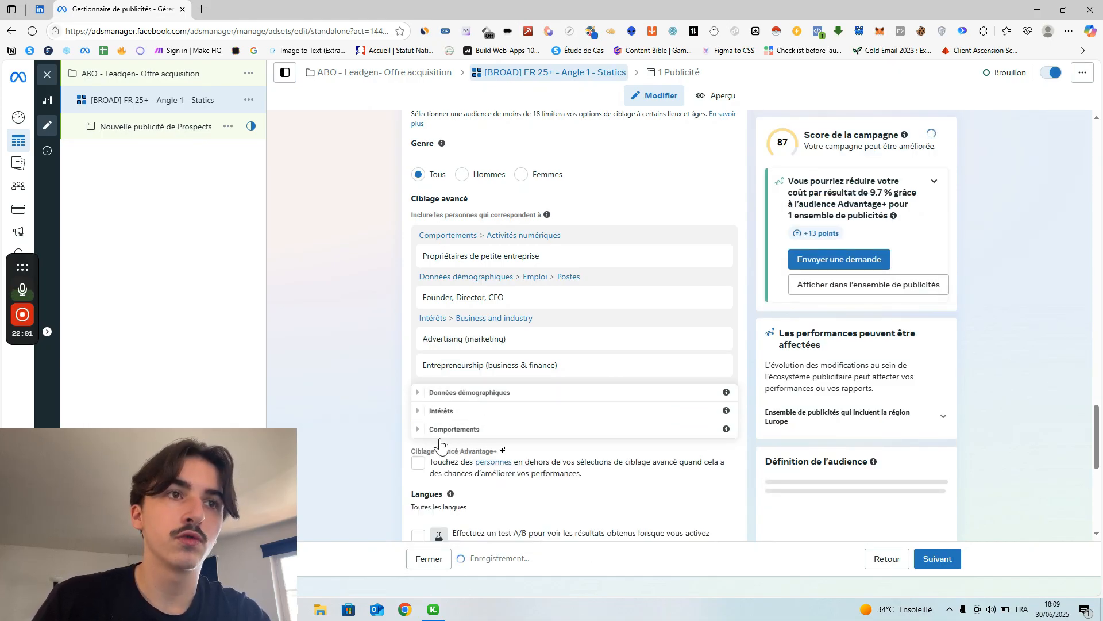
pyautogui.click(352, 428)
# Remove all detailed targeting criteria: the Activités numériques behaviours, the Postes demographics and the Business and industry interests.
pyautogui.moveTo(592, 344)
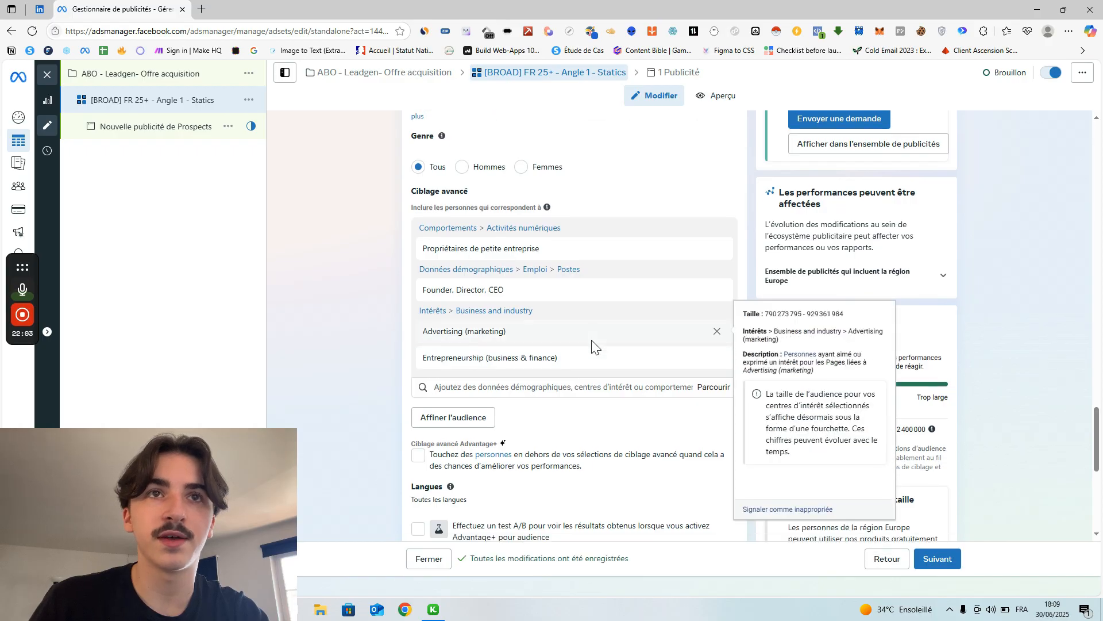
pyautogui.scroll(-3, 592, 343)
pyautogui.scroll(2, 579, 385)
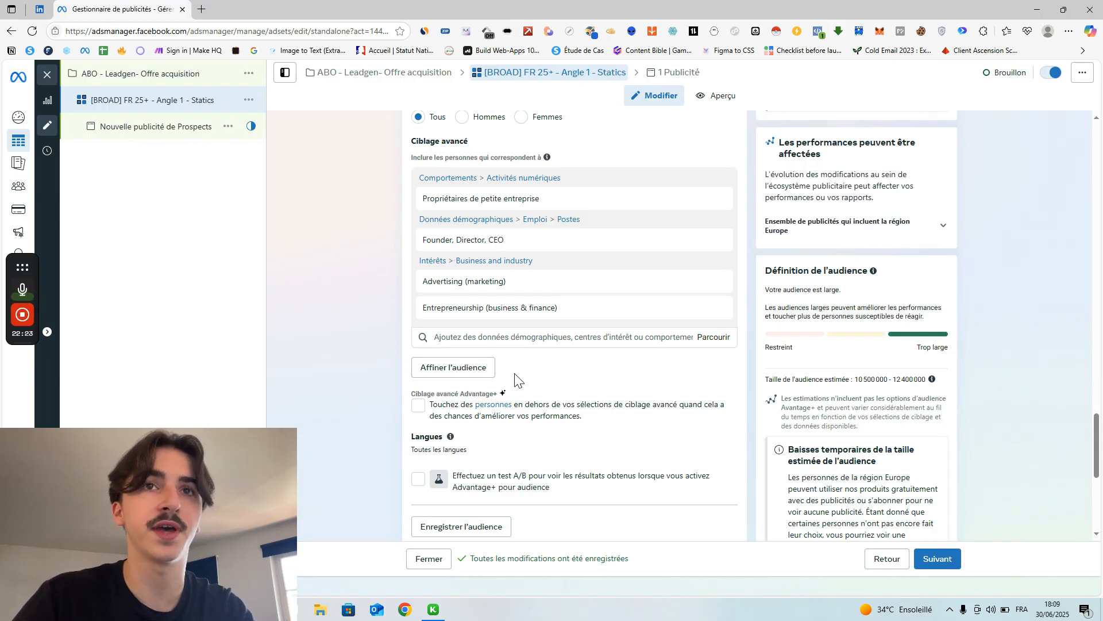
pyautogui.scroll(1, 350, 387)
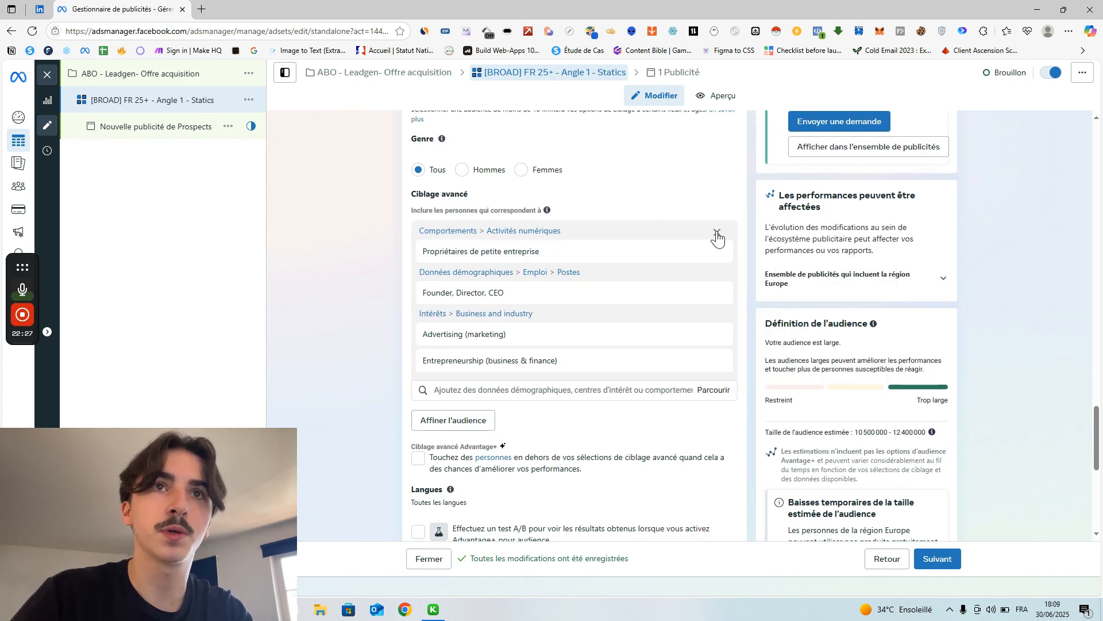
pyautogui.click(717, 233)
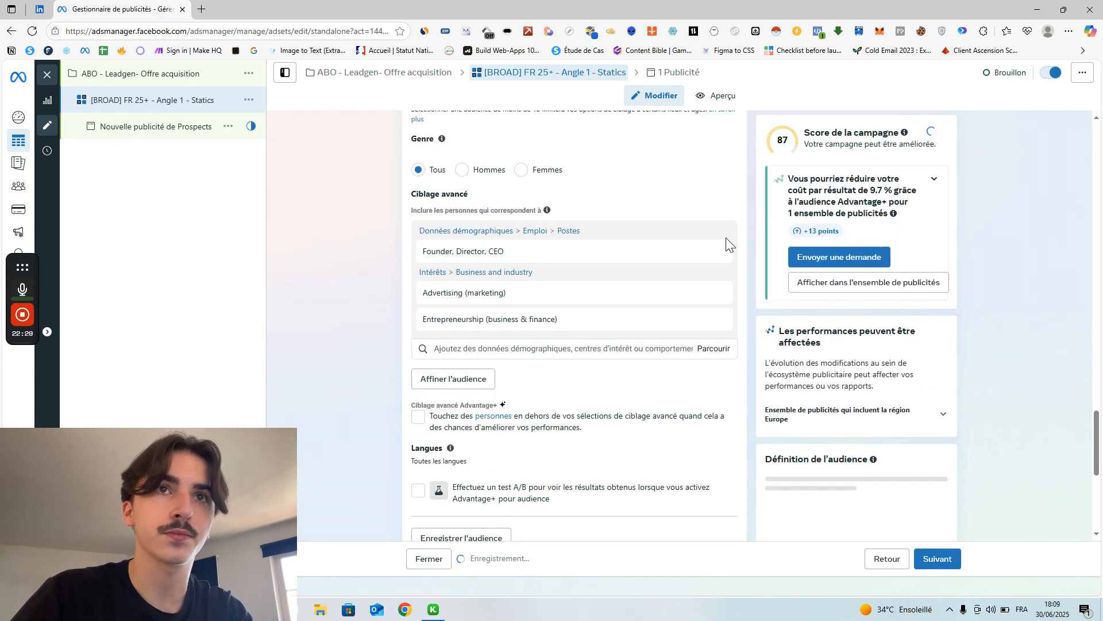
pyautogui.click(717, 233)
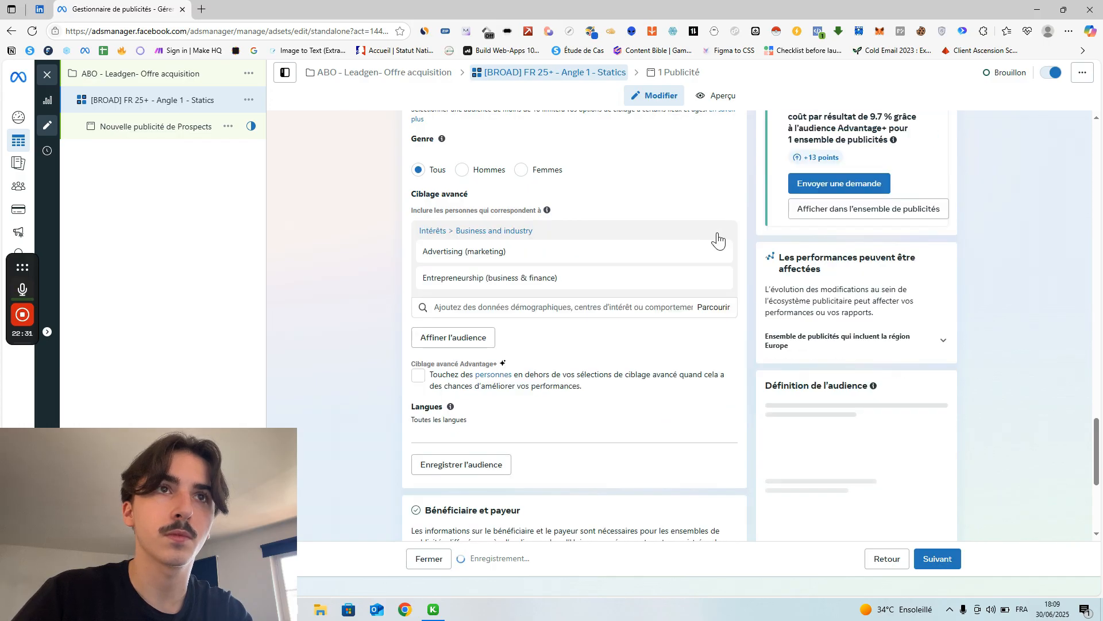
pyautogui.click(717, 233)
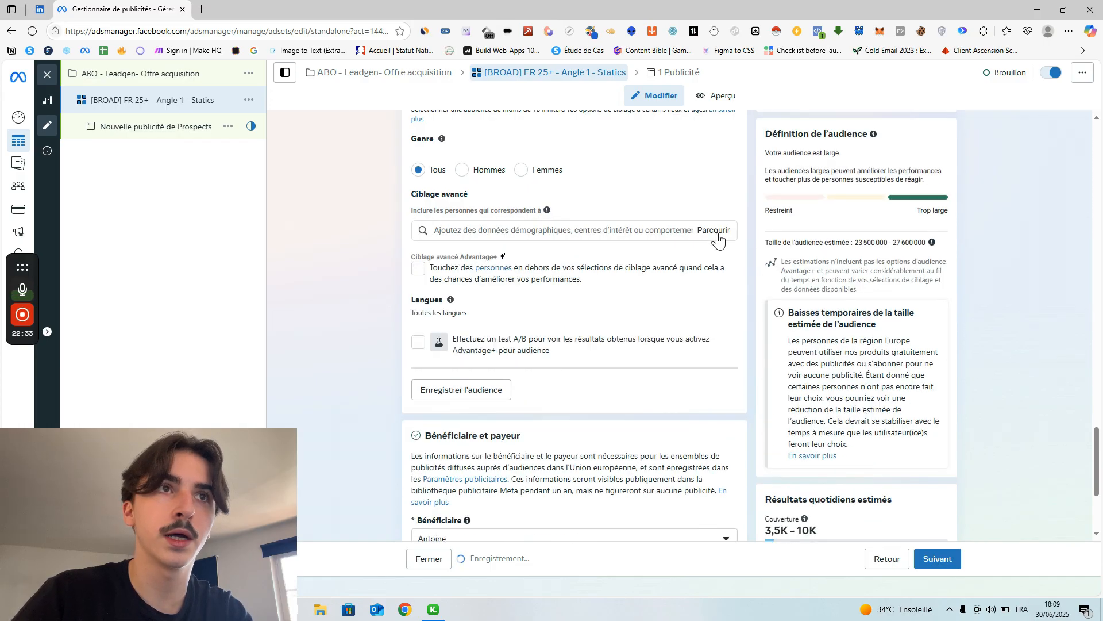
# Set the audience's minimum age to 25.
pyautogui.scroll(3, 320, 330)
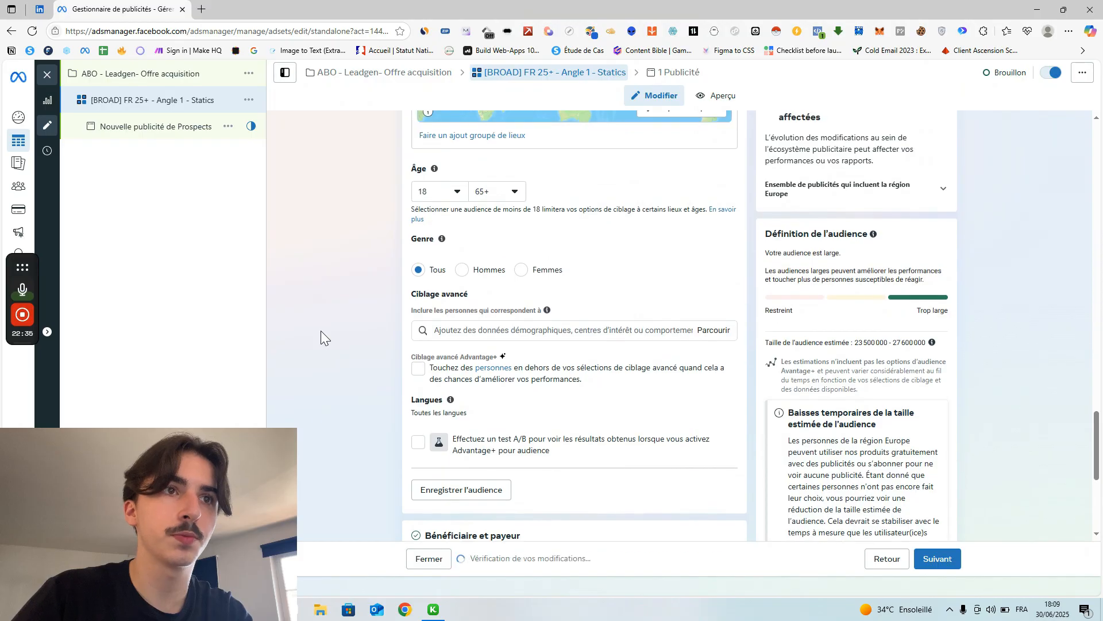
pyautogui.scroll(1, 378, 362)
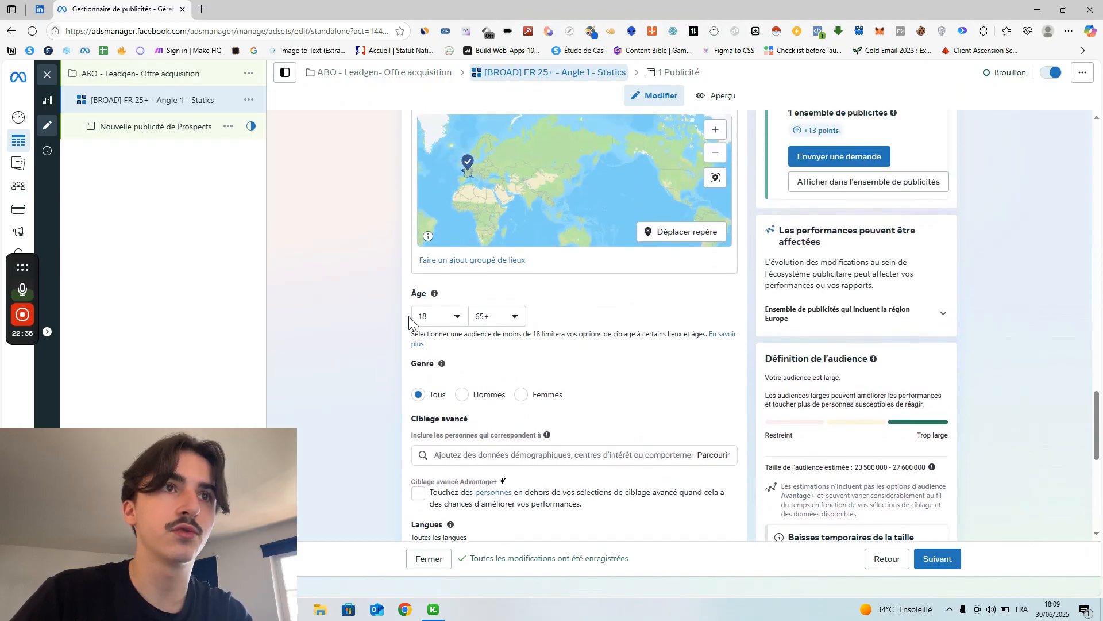
pyautogui.click(451, 316)
pyautogui.scroll(-1, 471, 403)
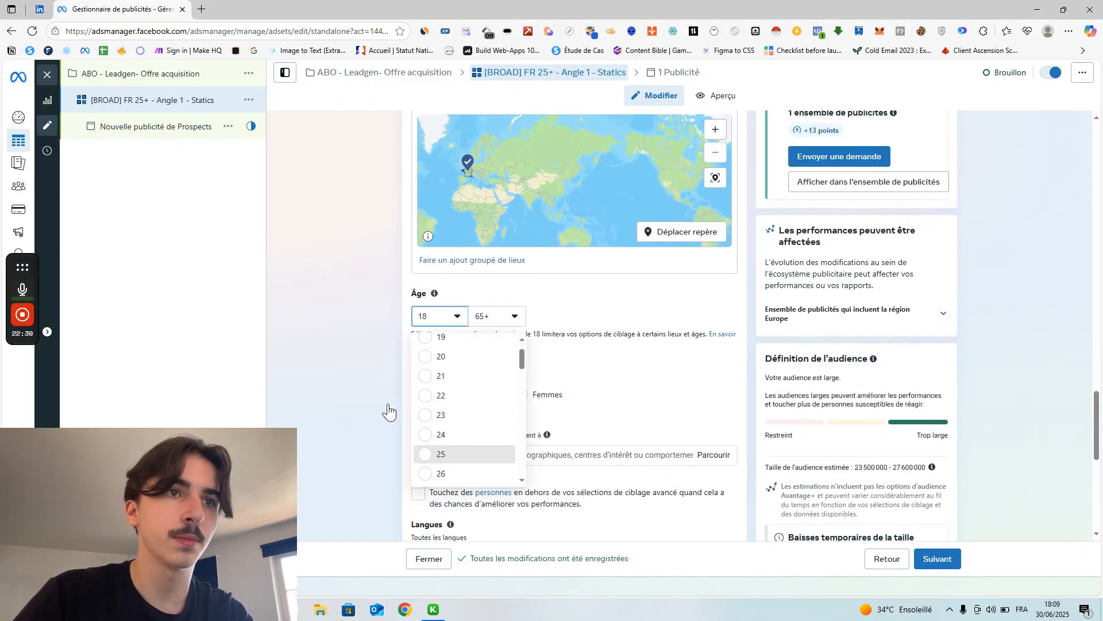
pyautogui.click(454, 454)
pyautogui.scroll(5, 357, 374)
pyautogui.scroll(-4, 357, 374)
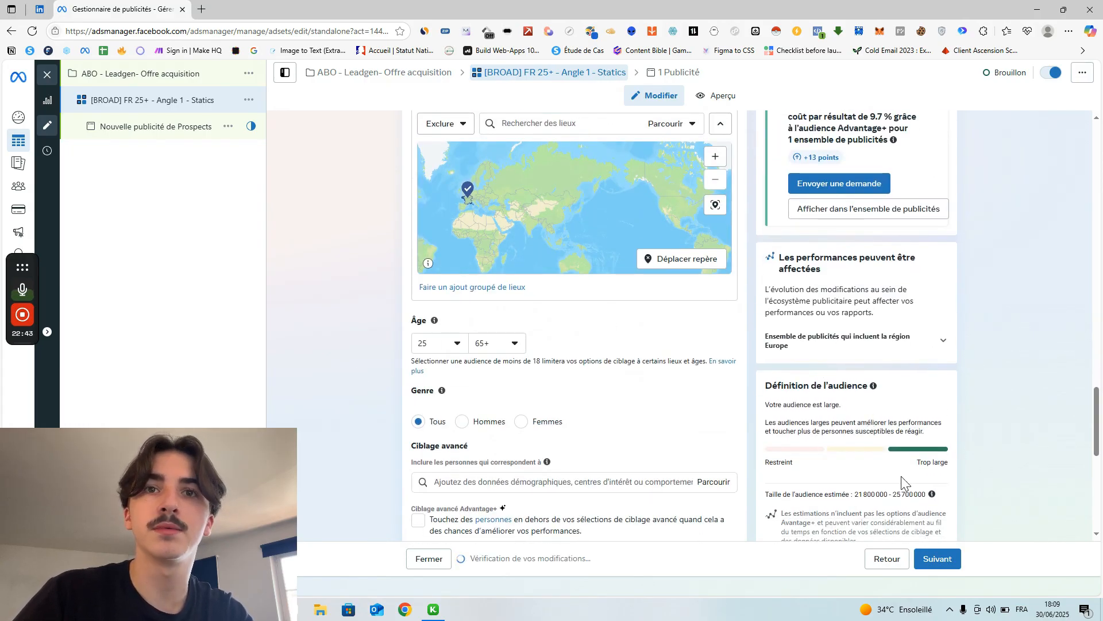
# Limit the audience's language to Français (France).
pyautogui.scroll(-2, 638, 452)
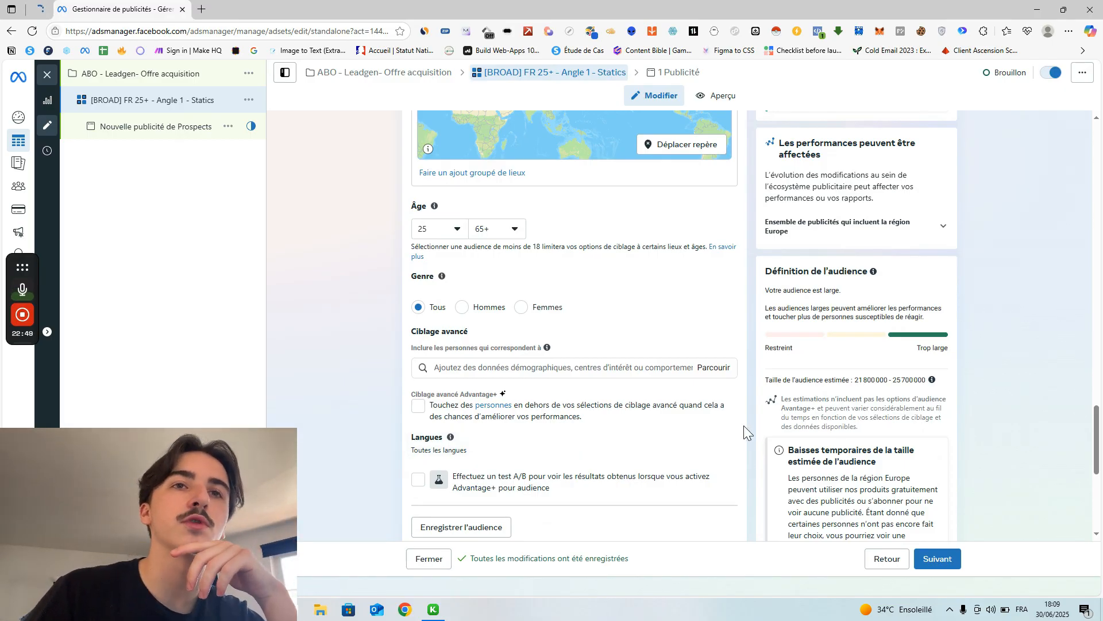
pyautogui.click(718, 439)
pyautogui.scroll(-2, 617, 409)
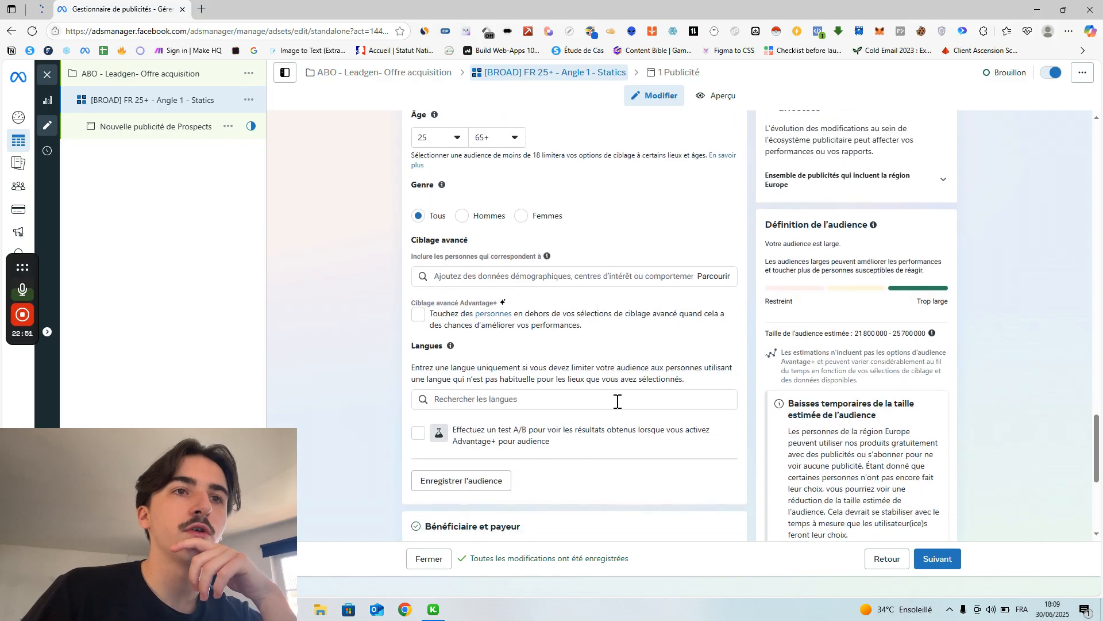
pyautogui.scroll(-1, 506, 365)
pyautogui.click(497, 352)
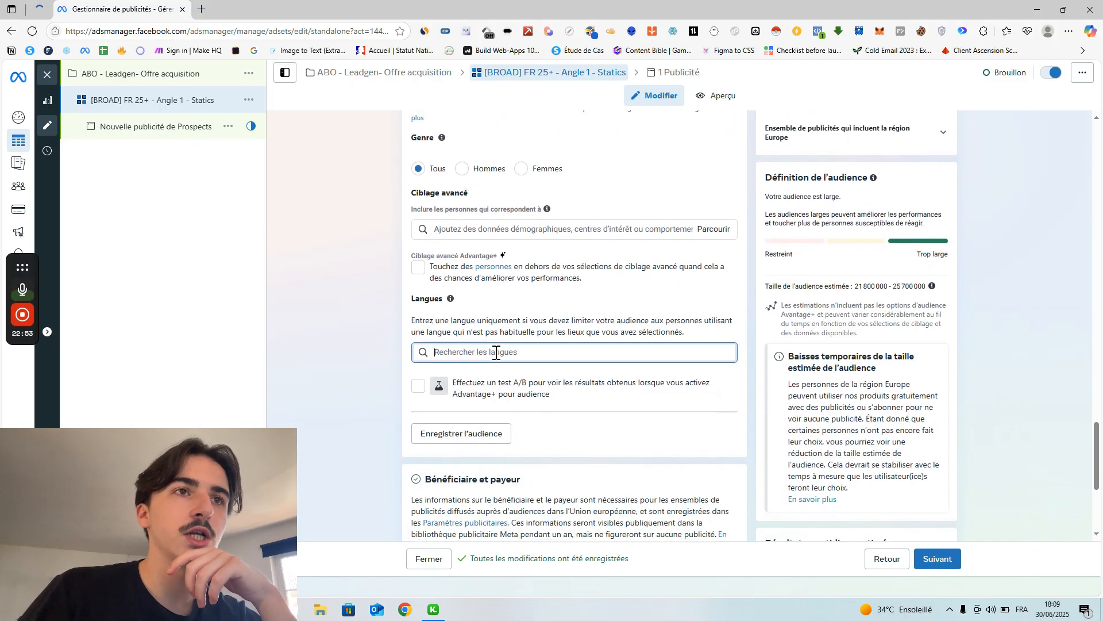
pyautogui.write('fr')
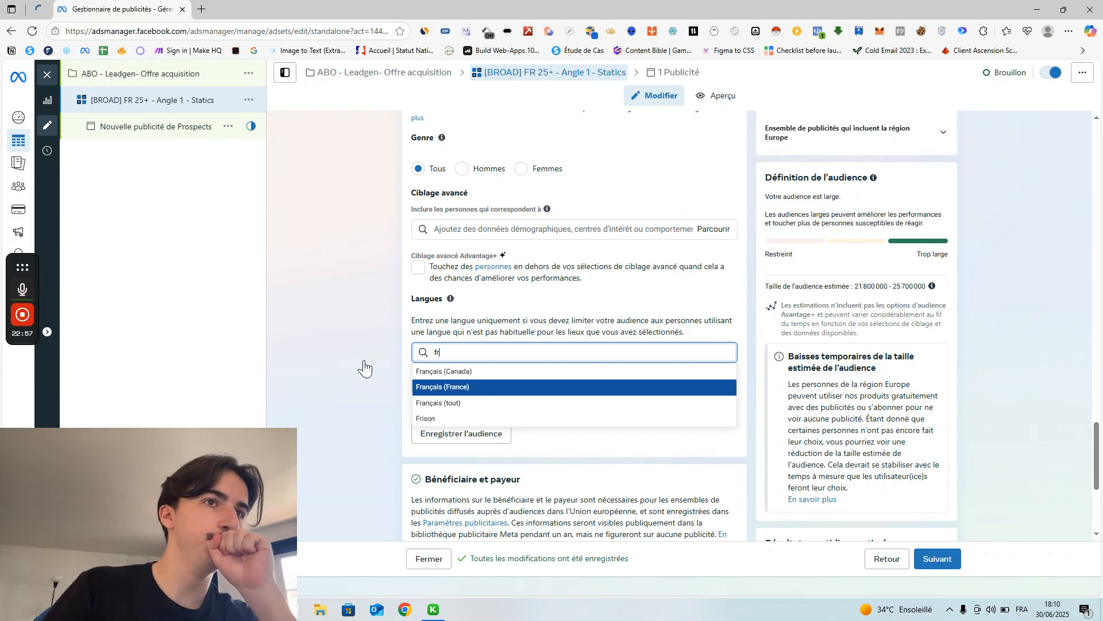
pyautogui.press('Return')
# Enable the A/B test for Advantage+ audience and examine its duration, versions and budget split.
pyautogui.scroll(-1, 364, 360)
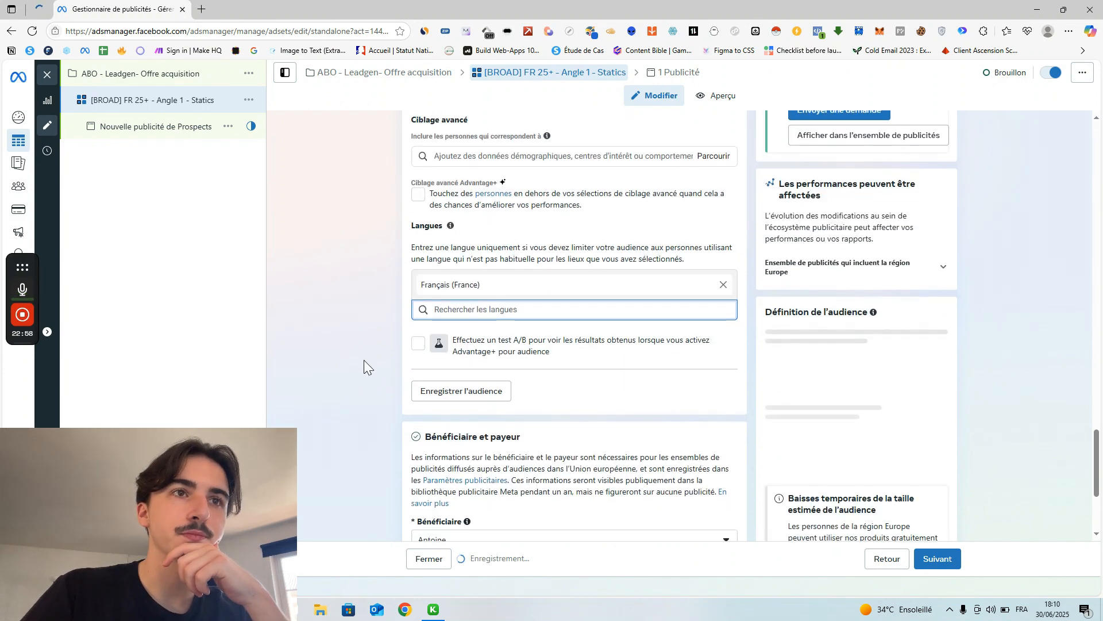
pyautogui.scroll(-2, 458, 348)
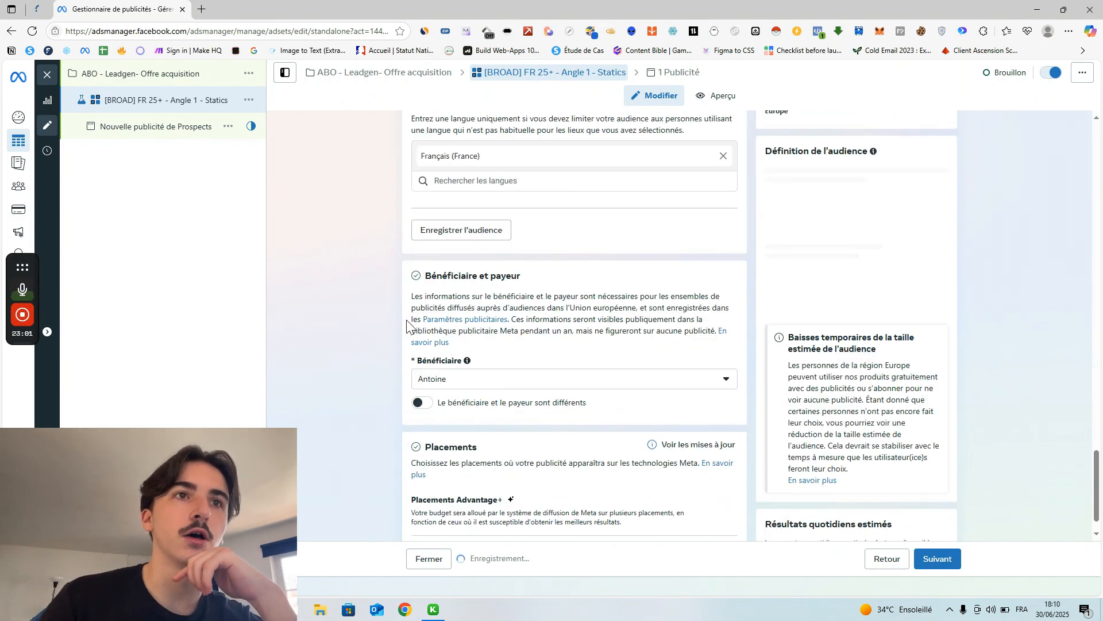
pyautogui.click(418, 215)
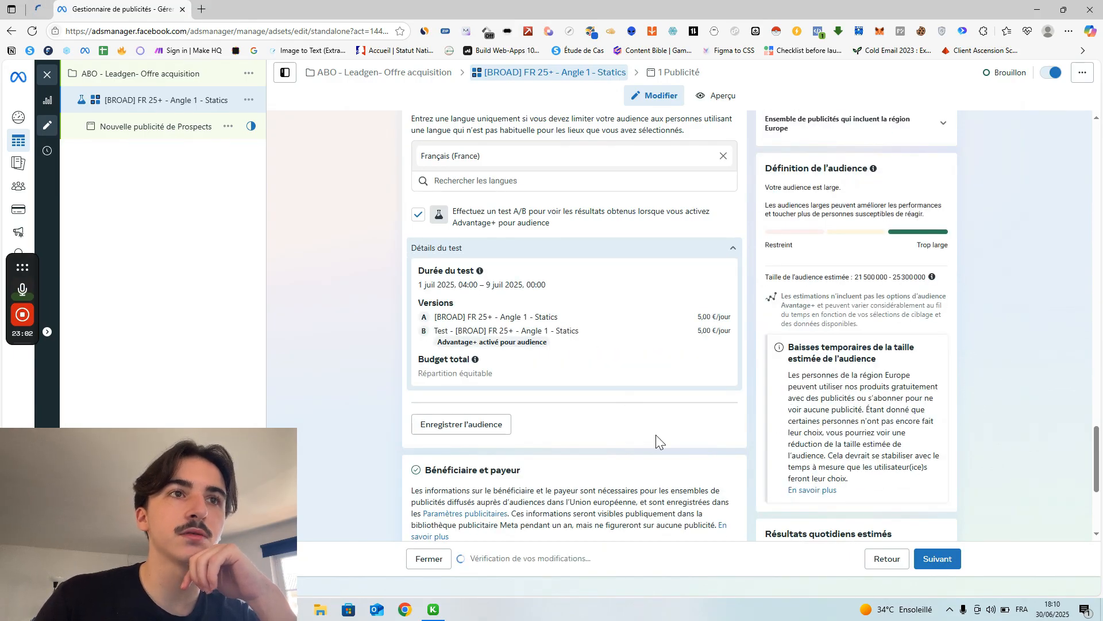
pyautogui.scroll(1, 657, 434)
pyautogui.moveTo(547, 276)
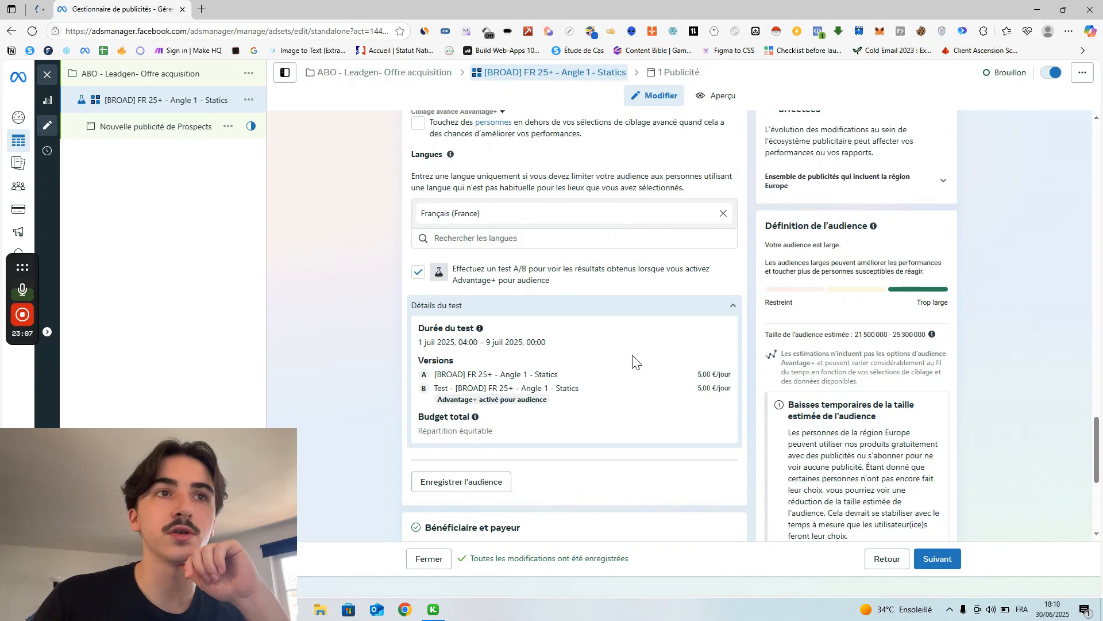
pyautogui.scroll(1, 614, 396)
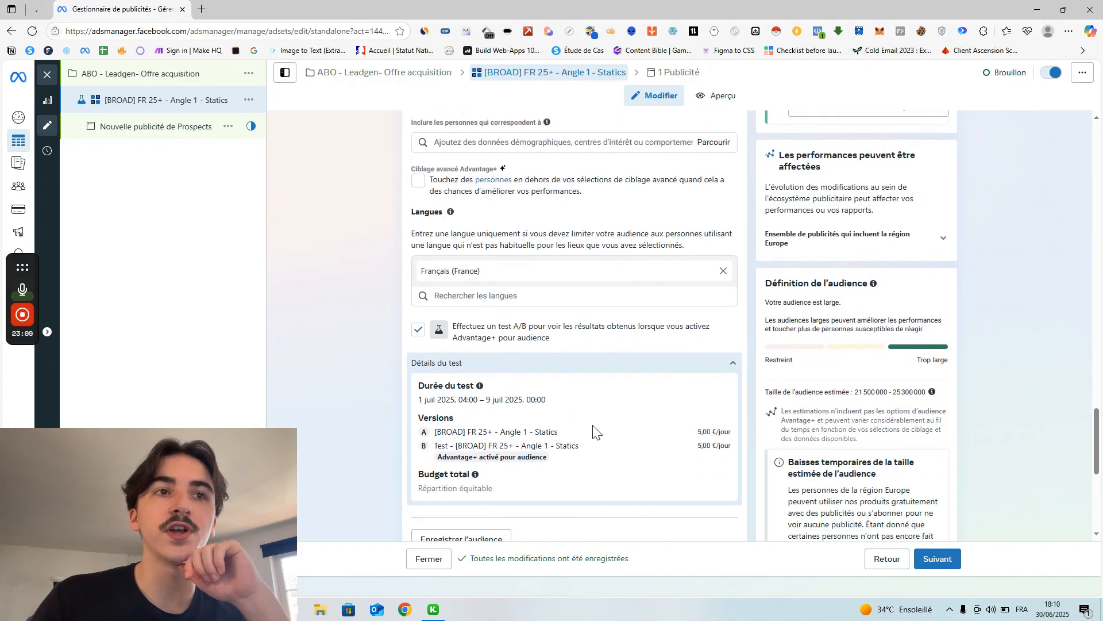
# Disable the A/B test for Advantage+ audience in the ad set's audience section.
pyautogui.scroll(2, 594, 432)
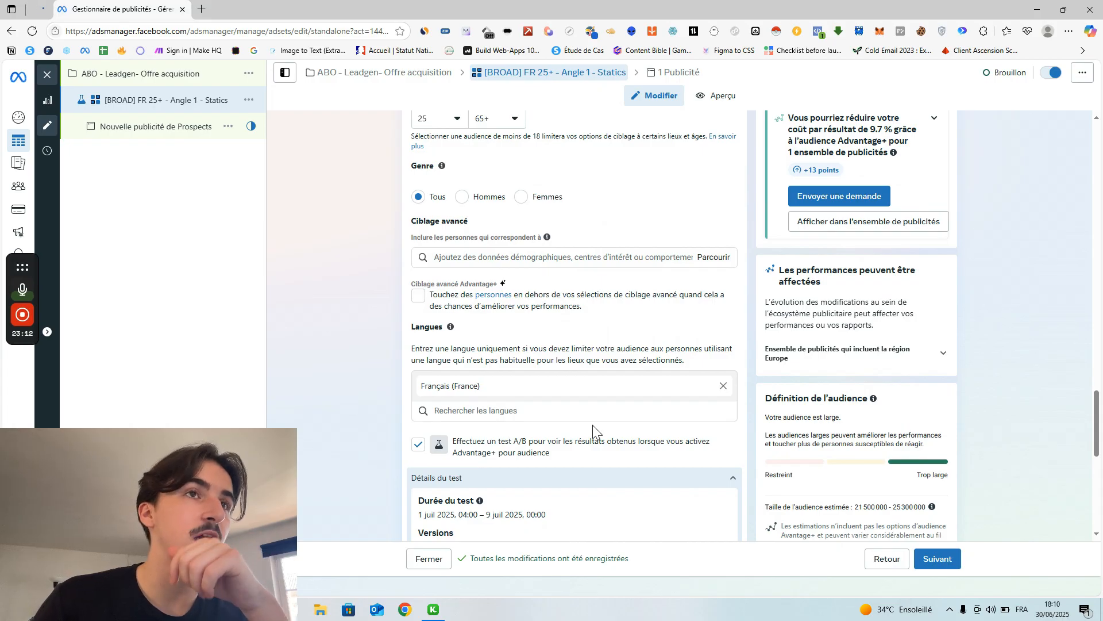
pyautogui.click(500, 256)
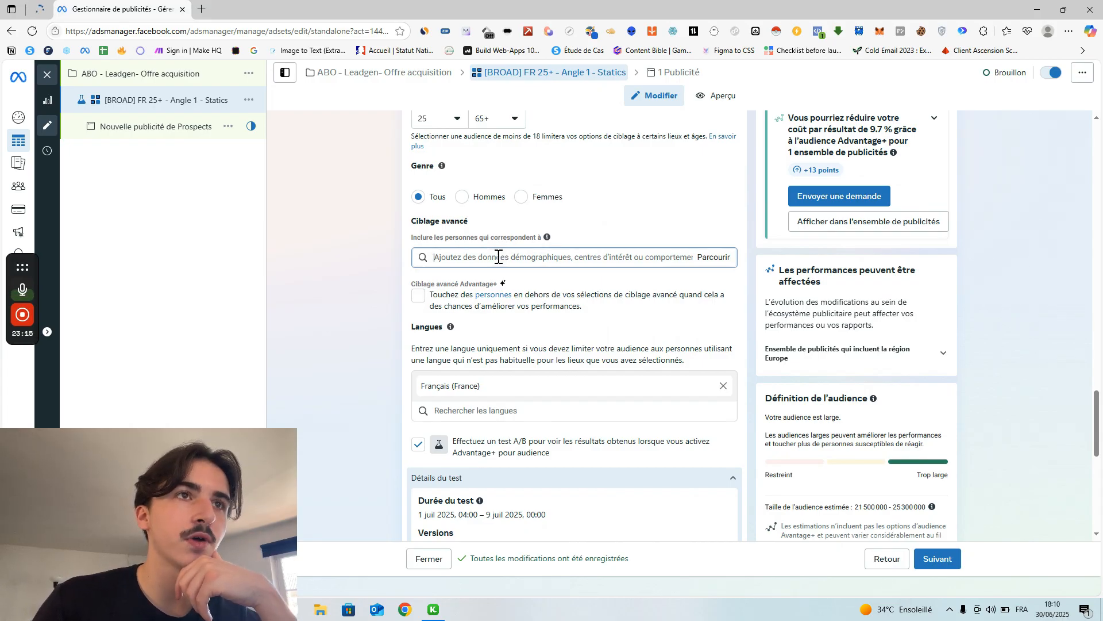
pyautogui.scroll(-3, 403, 299)
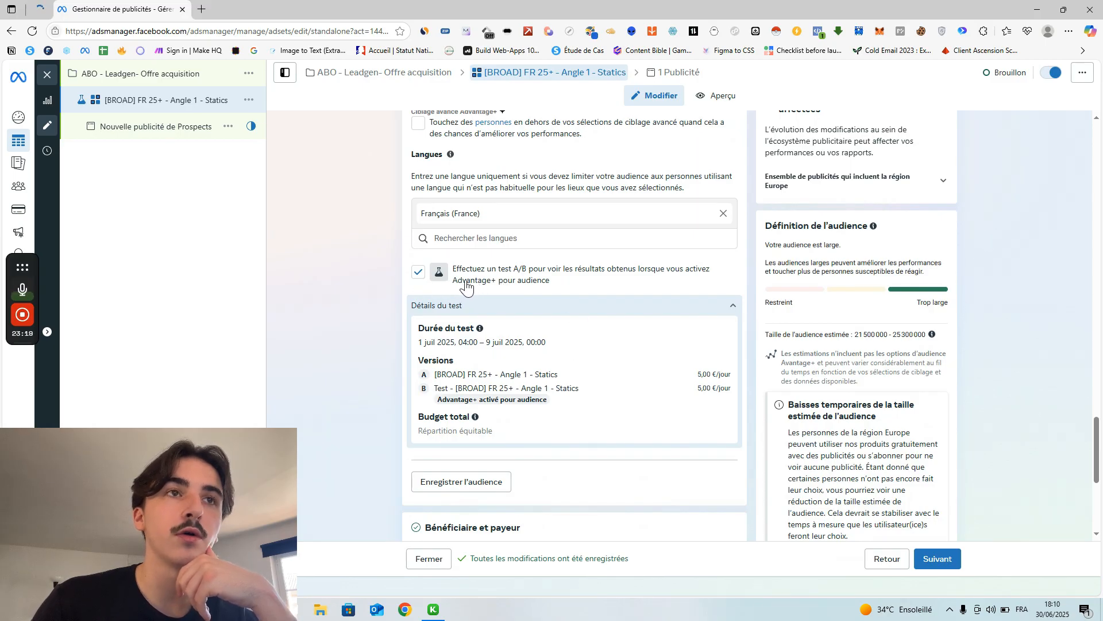
pyautogui.moveTo(517, 293)
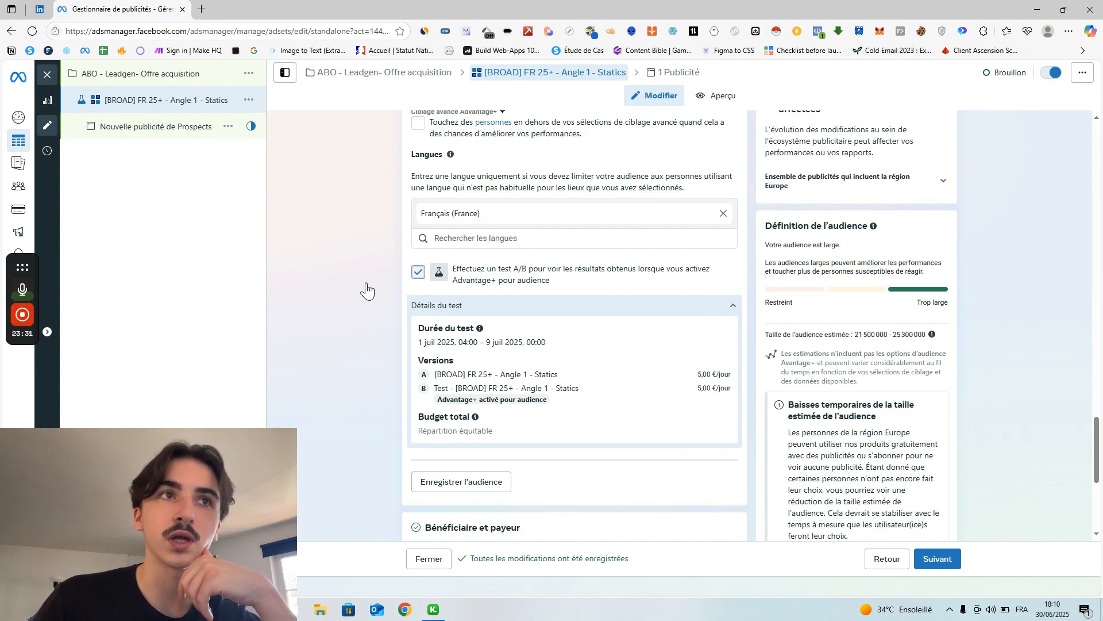
pyautogui.scroll(-3, 366, 282)
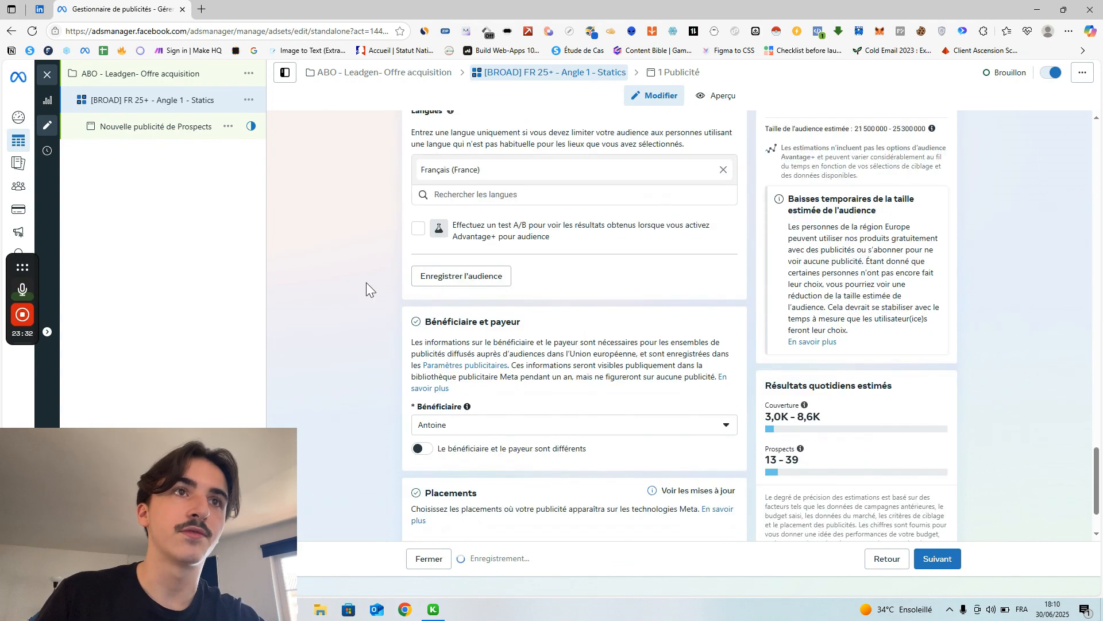
# Review the audience, beneficiary and placement settings, and expand the additional placement options.
pyautogui.scroll(-1, 367, 281)
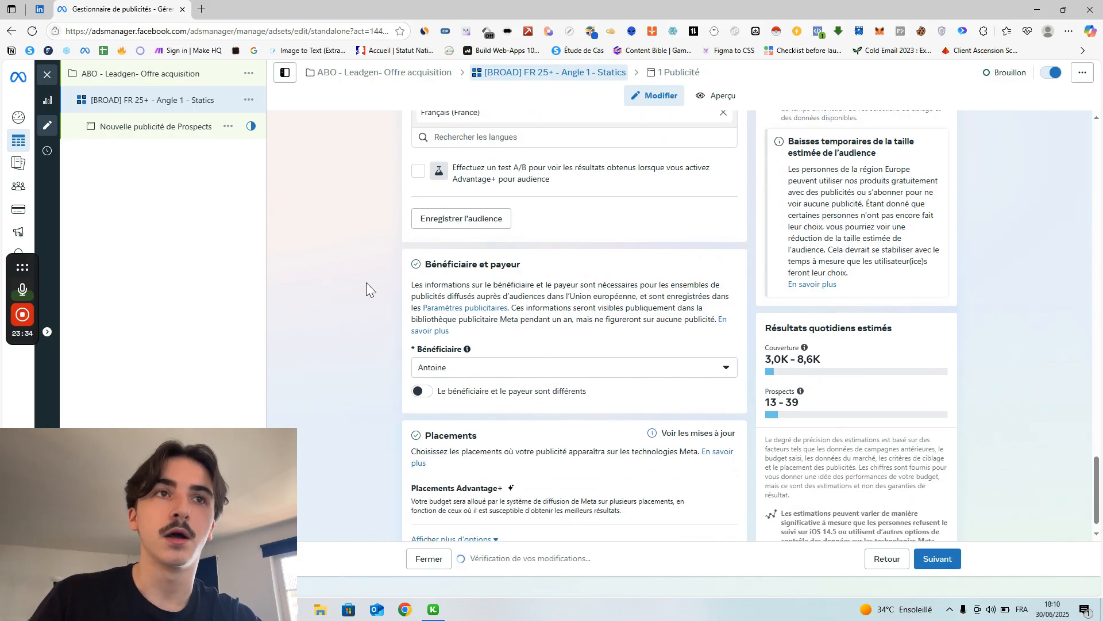
pyautogui.scroll(-2, 366, 282)
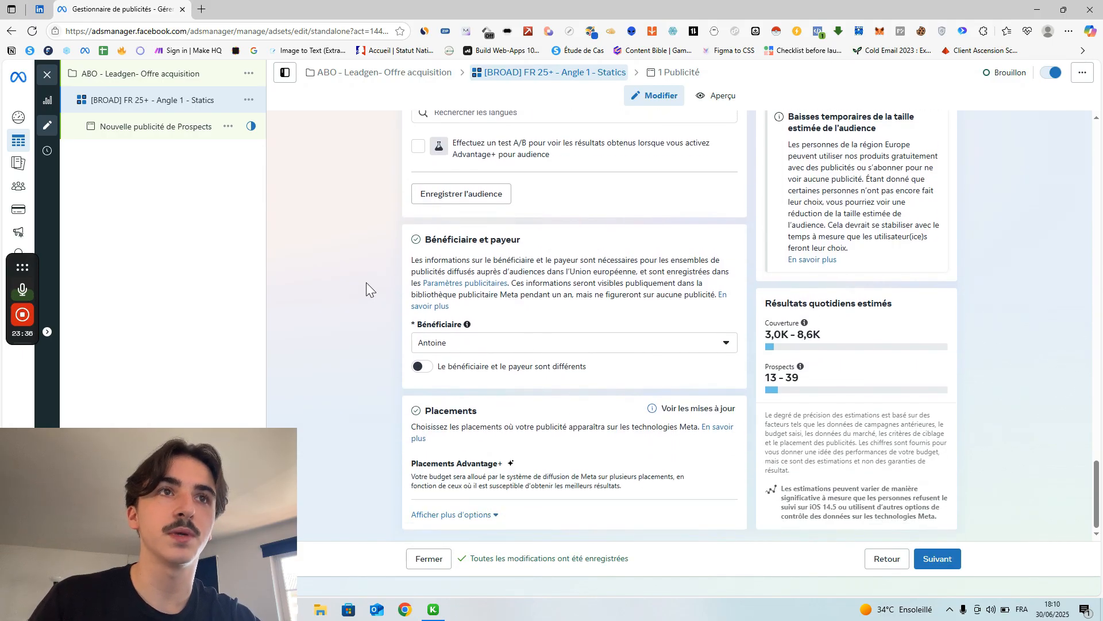
pyautogui.scroll(7, 367, 283)
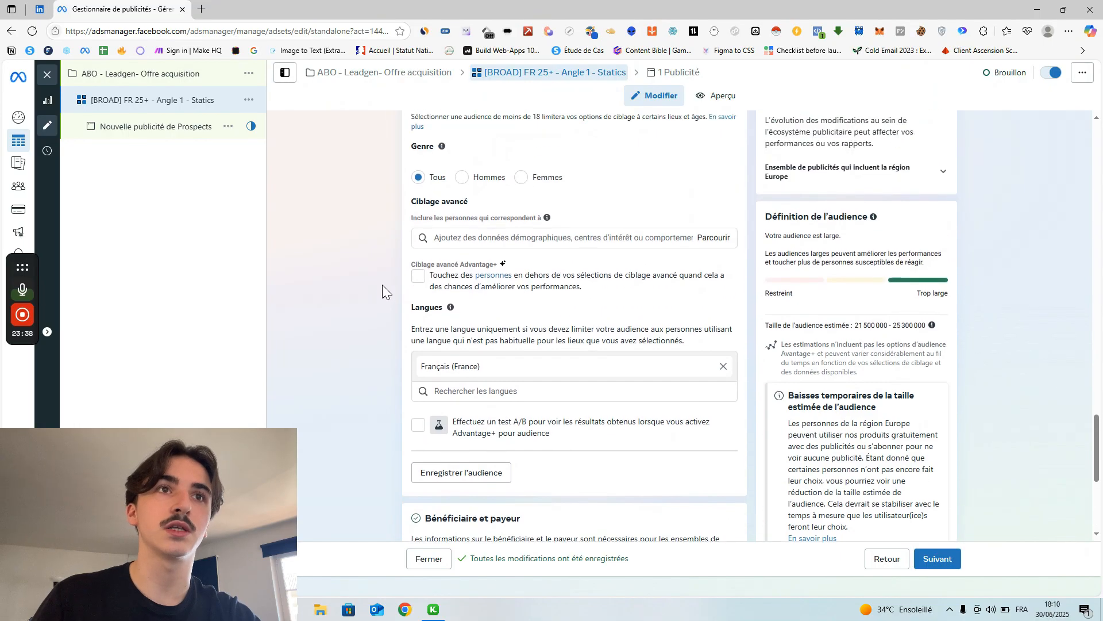
pyautogui.scroll(2, 402, 288)
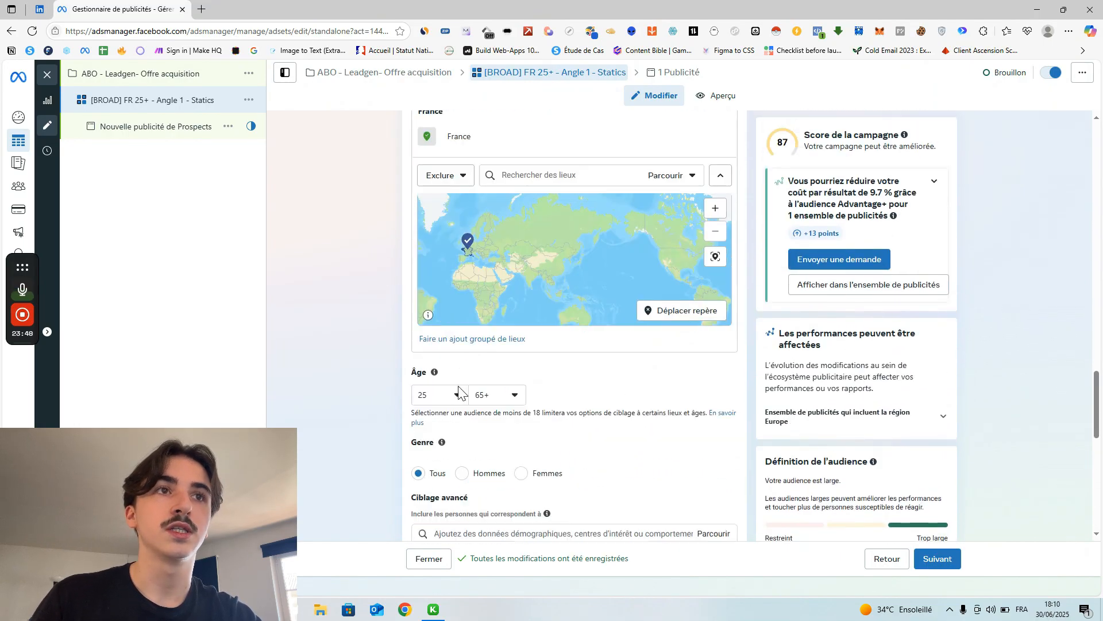
pyautogui.scroll(-7, 379, 419)
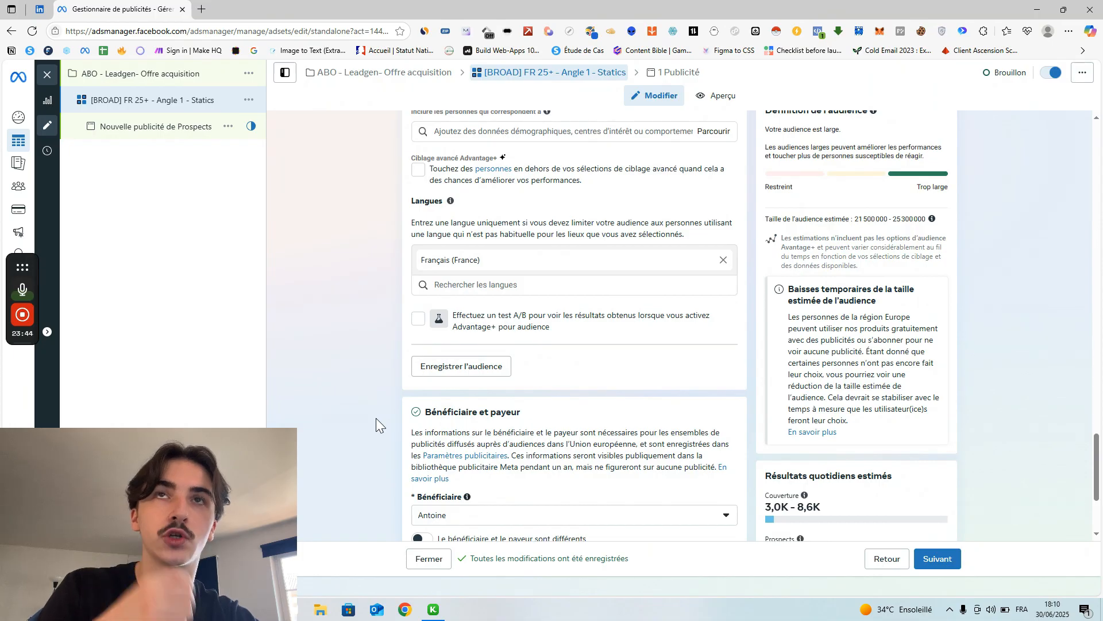
pyautogui.scroll(-3, 375, 419)
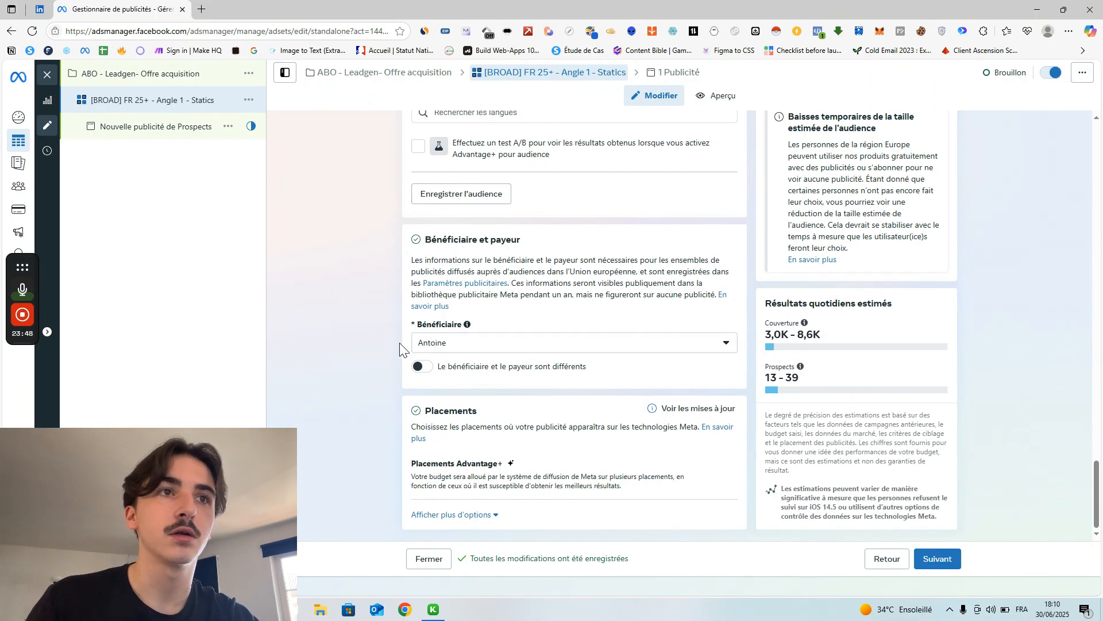
pyautogui.click(466, 514)
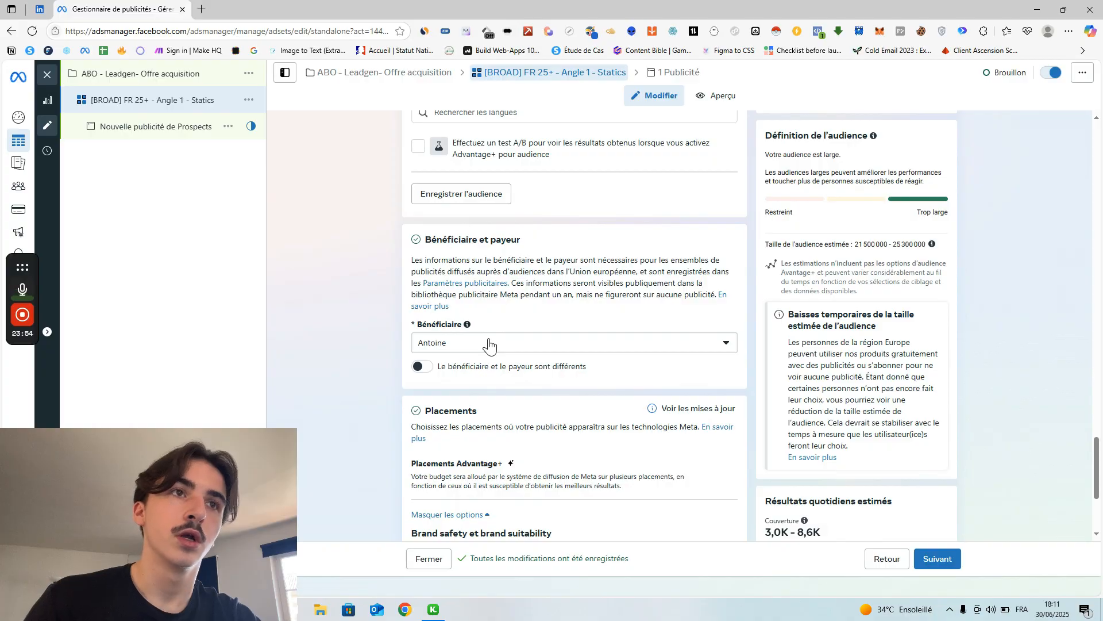
# Switch the ad set from Advantage+ placements to manual placements.
pyautogui.scroll(-2, 384, 333)
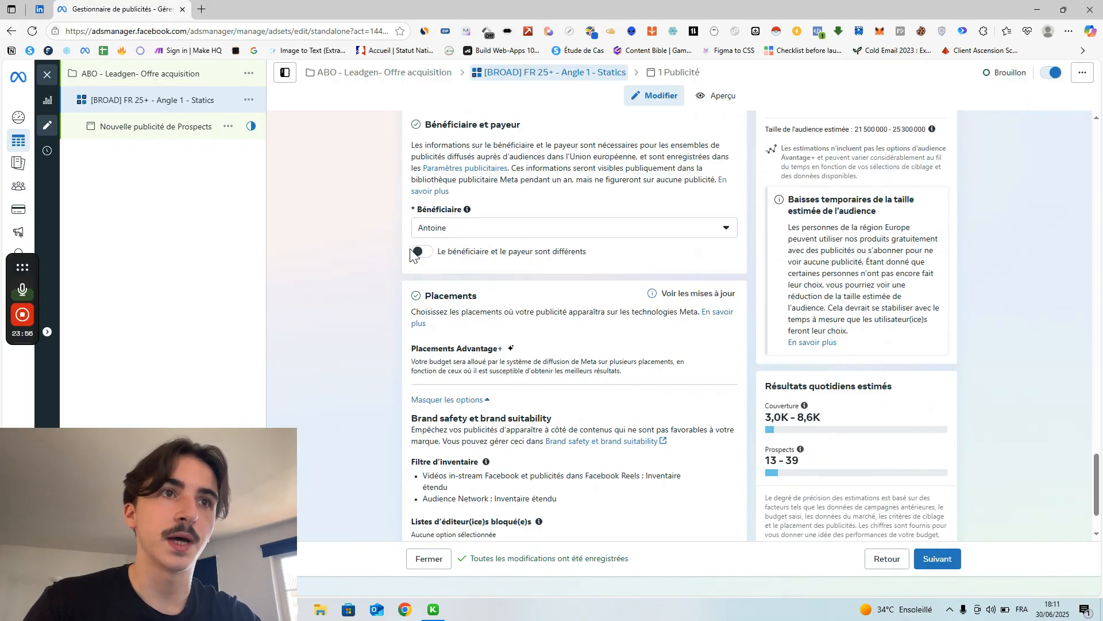
pyautogui.scroll(-1, 410, 253)
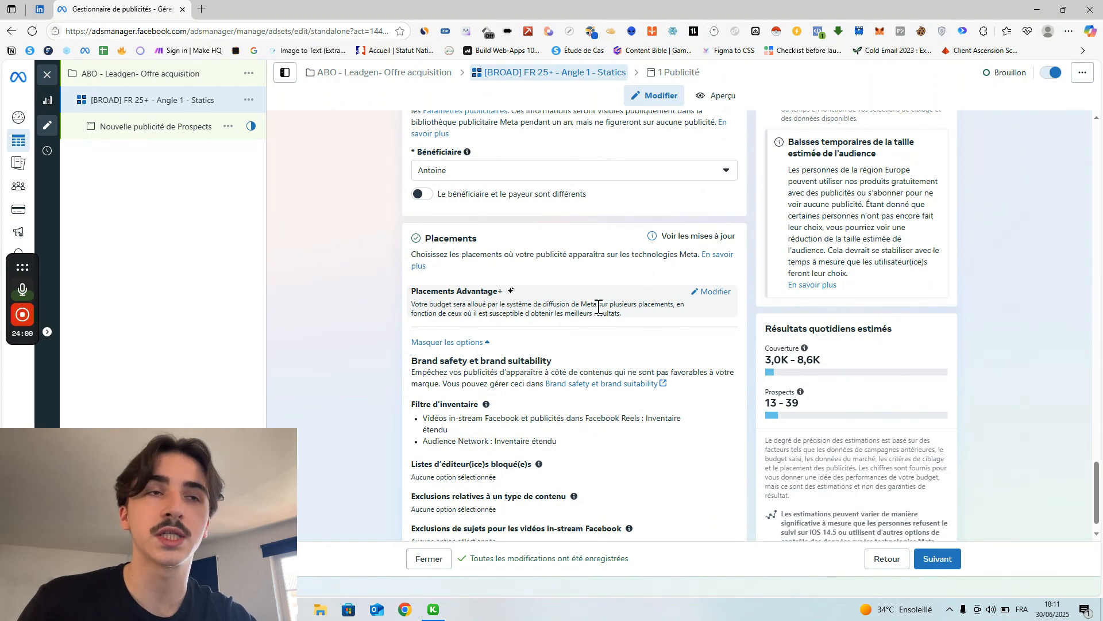
pyautogui.click(713, 292)
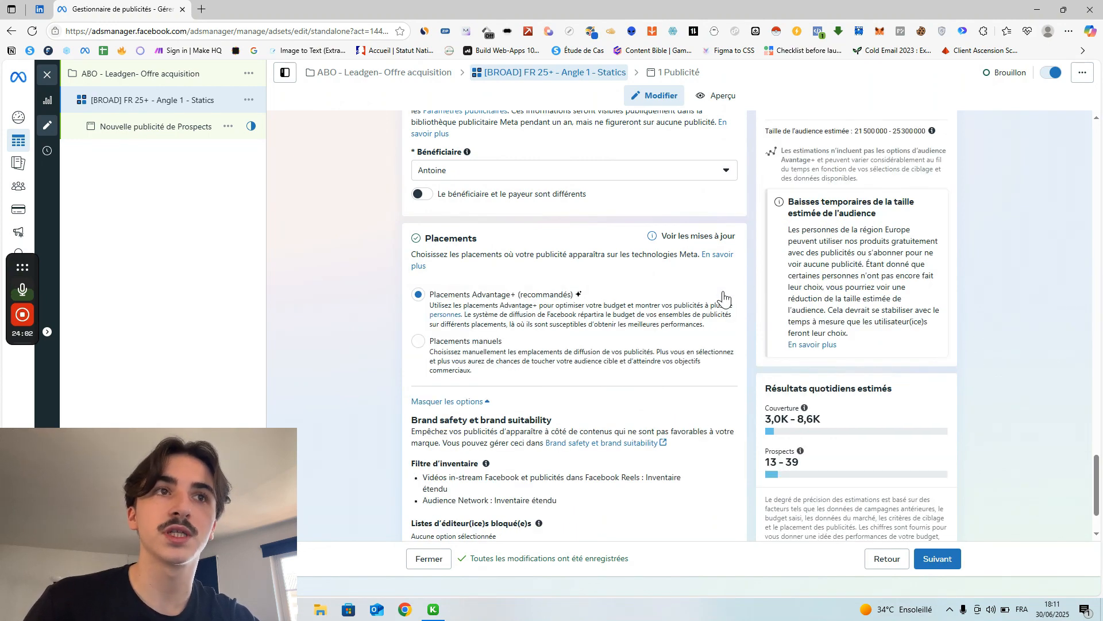
pyautogui.scroll(-1, 610, 297)
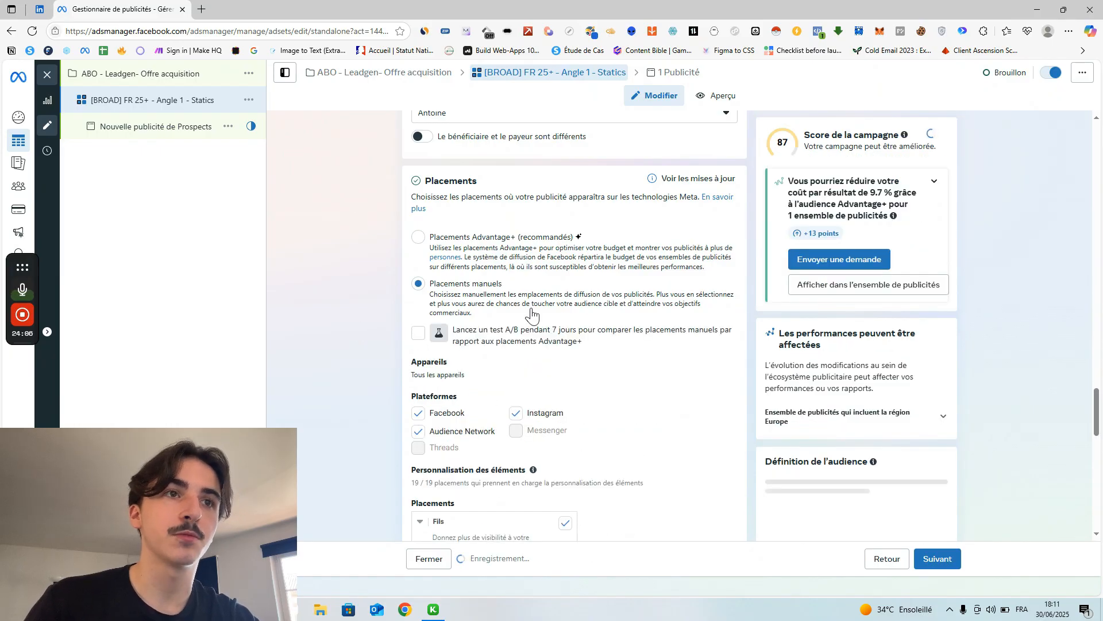
# Exclude Audience Network from the platforms of the manual placements.
pyautogui.scroll(-2, 531, 313)
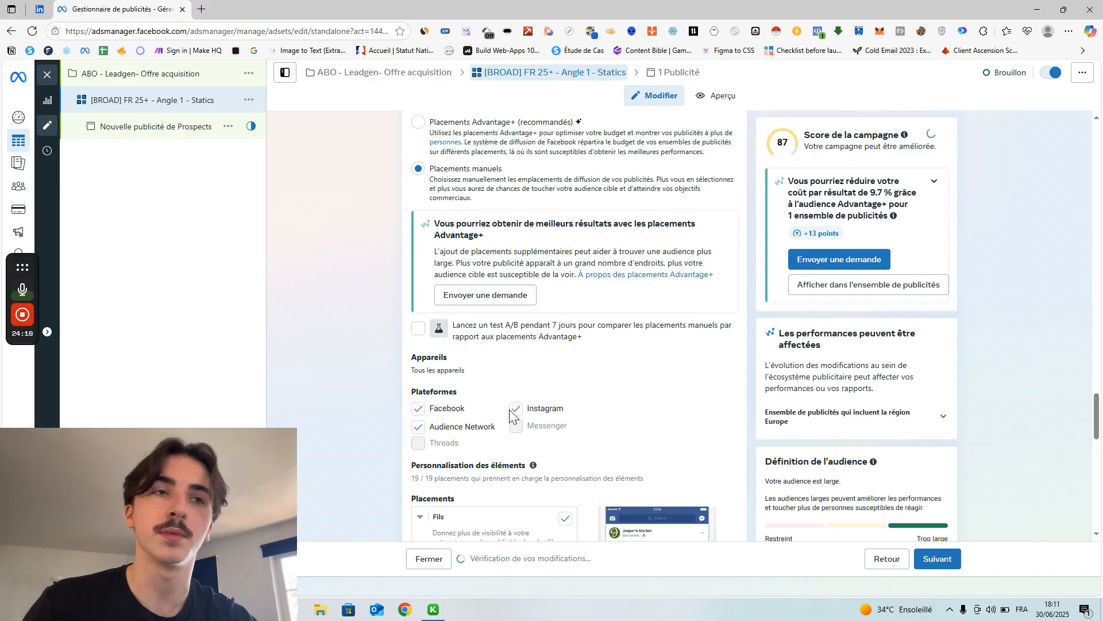
pyautogui.scroll(-4, 333, 384)
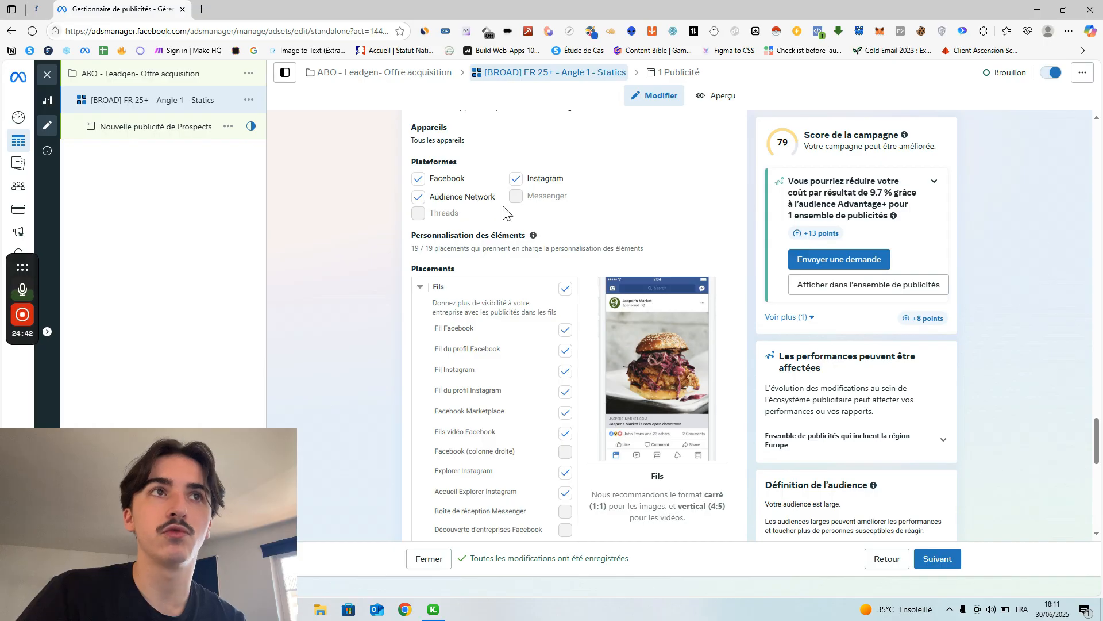
pyautogui.click(460, 199)
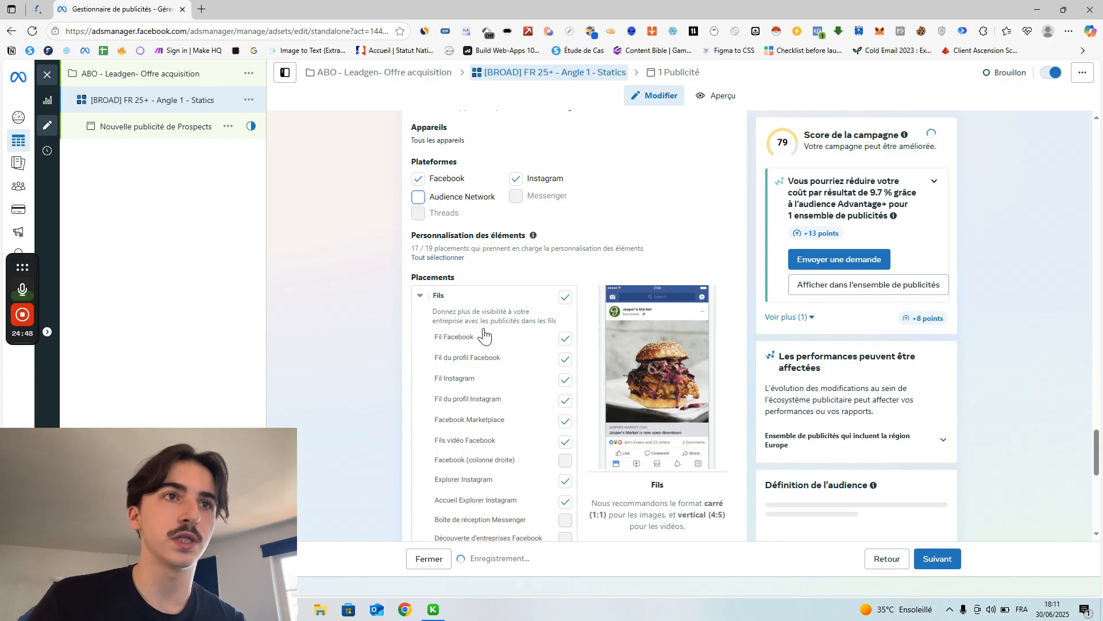
# Exclude the whole Applications et sites Web group from the manual placements.
pyautogui.scroll(-3, 495, 304)
pyautogui.scroll(1, 489, 259)
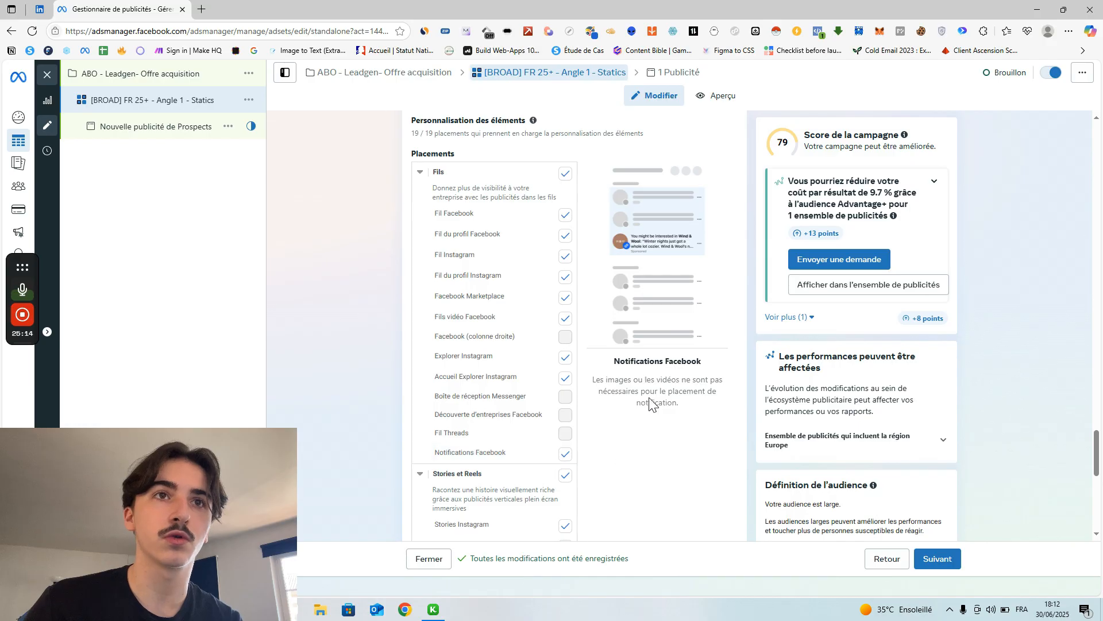
pyautogui.scroll(-7, 488, 345)
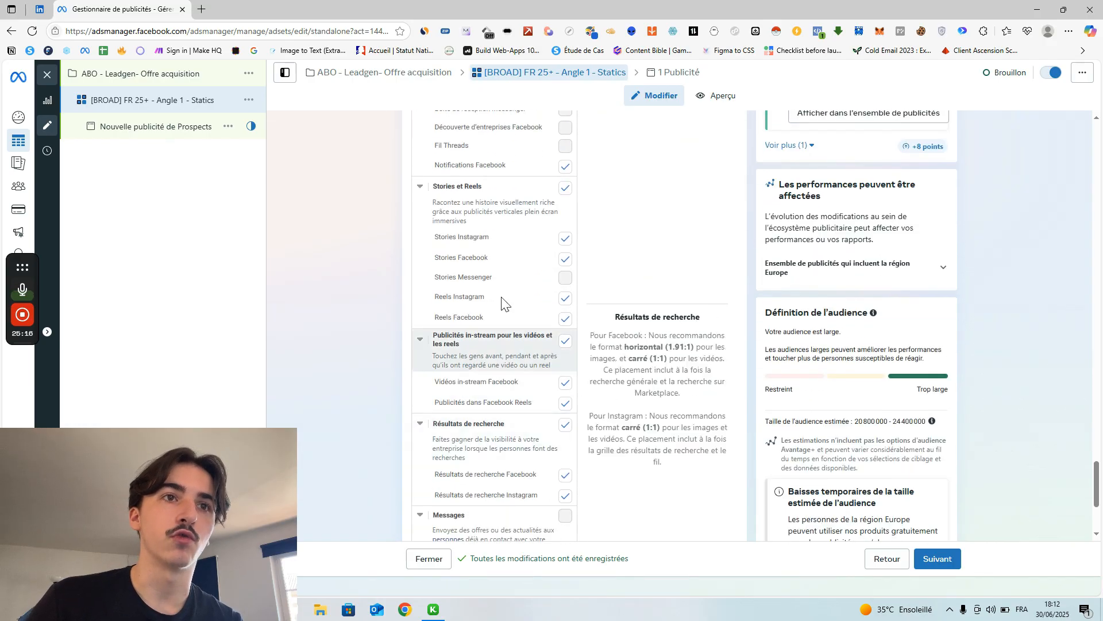
pyautogui.scroll(-2, 511, 296)
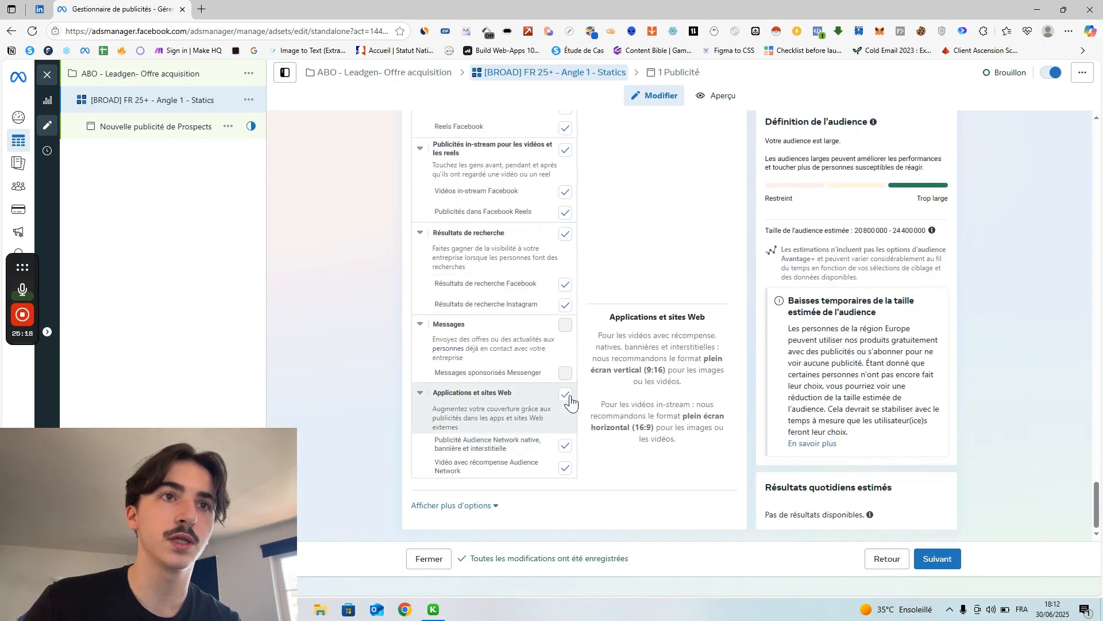
pyautogui.click(506, 411)
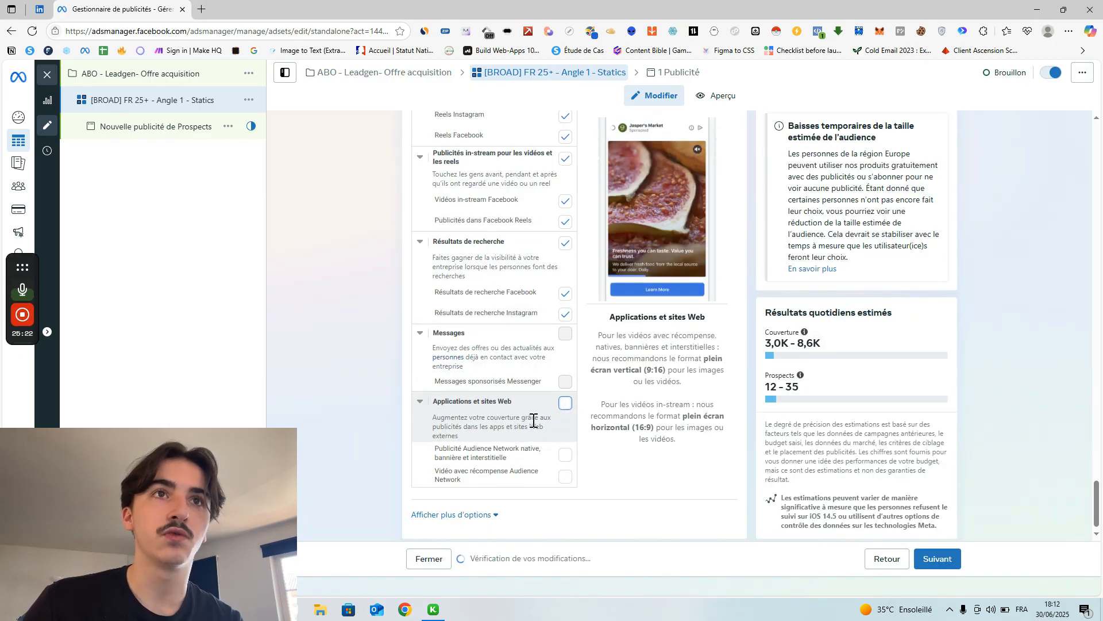
# Review the selected placements and platforms, and switch the ad set back to Advantage+ placements.
pyautogui.scroll(3, 533, 423)
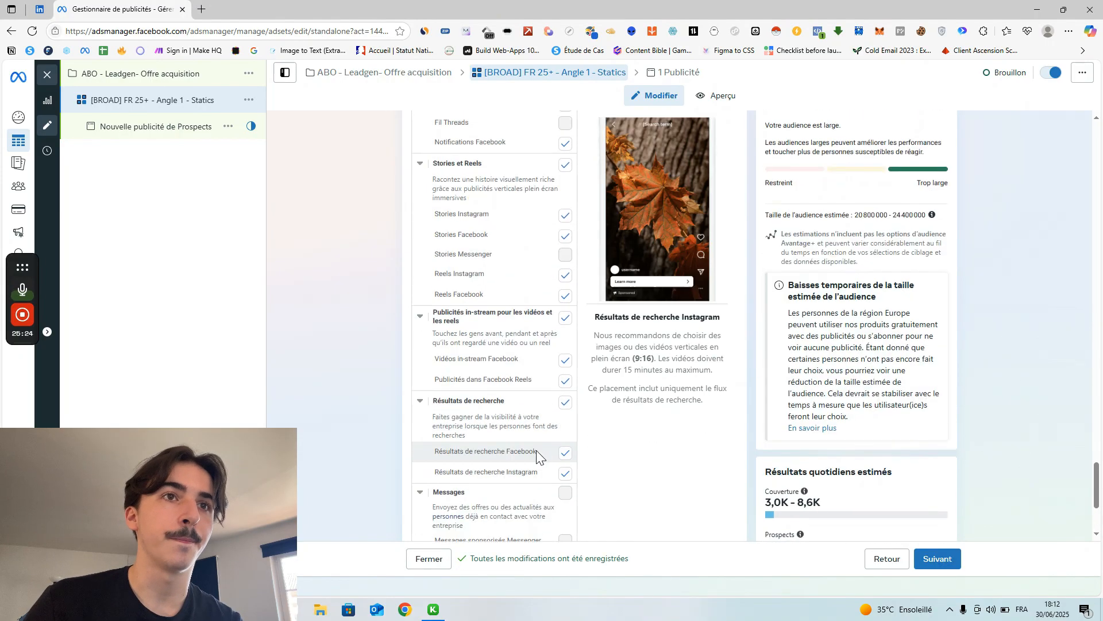
pyautogui.scroll(5, 521, 385)
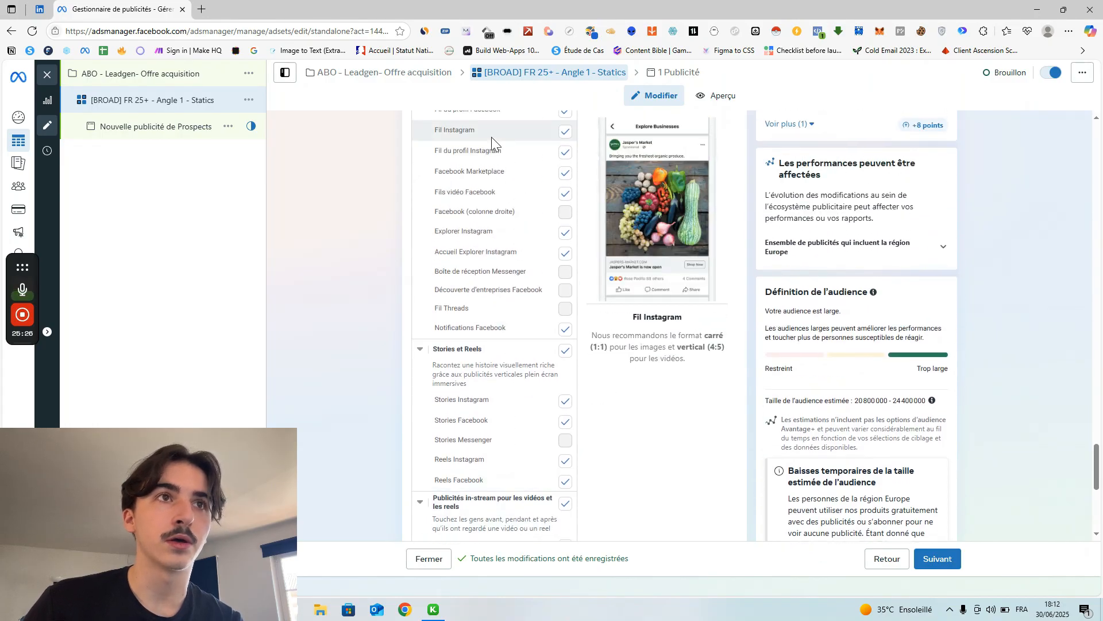
pyautogui.scroll(1, 508, 377)
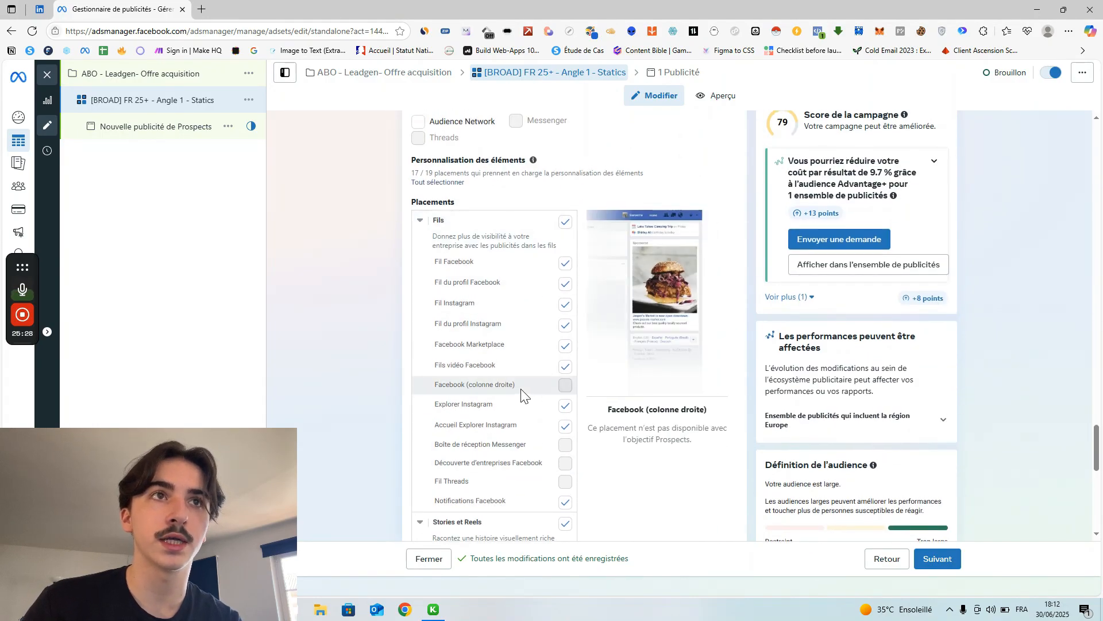
pyautogui.scroll(3, 669, 308)
pyautogui.scroll(1, 494, 313)
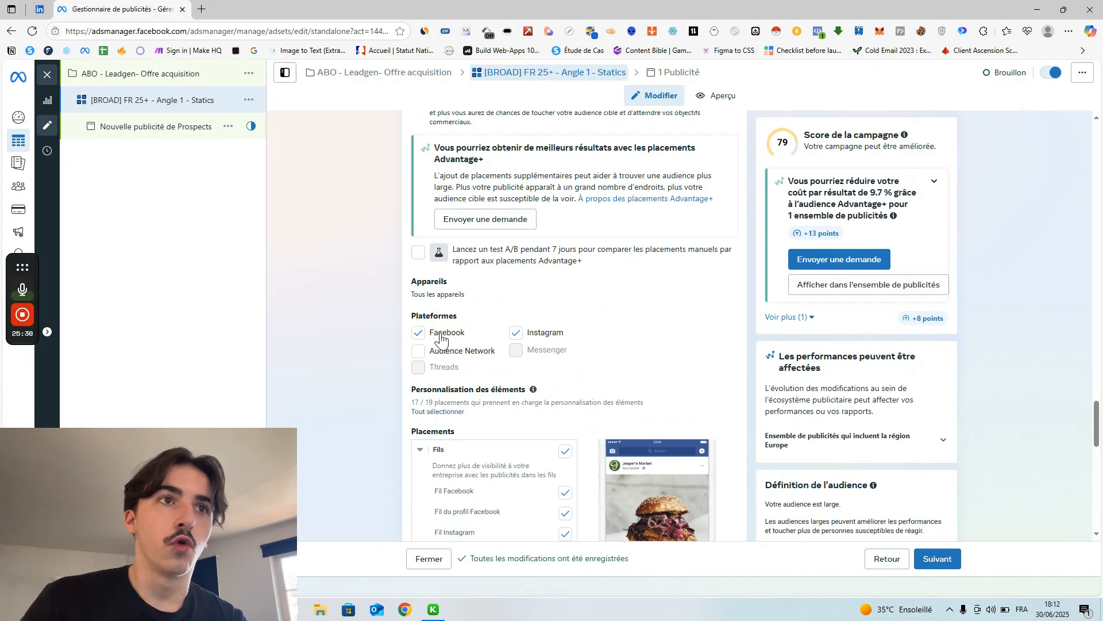
pyautogui.scroll(2, 532, 344)
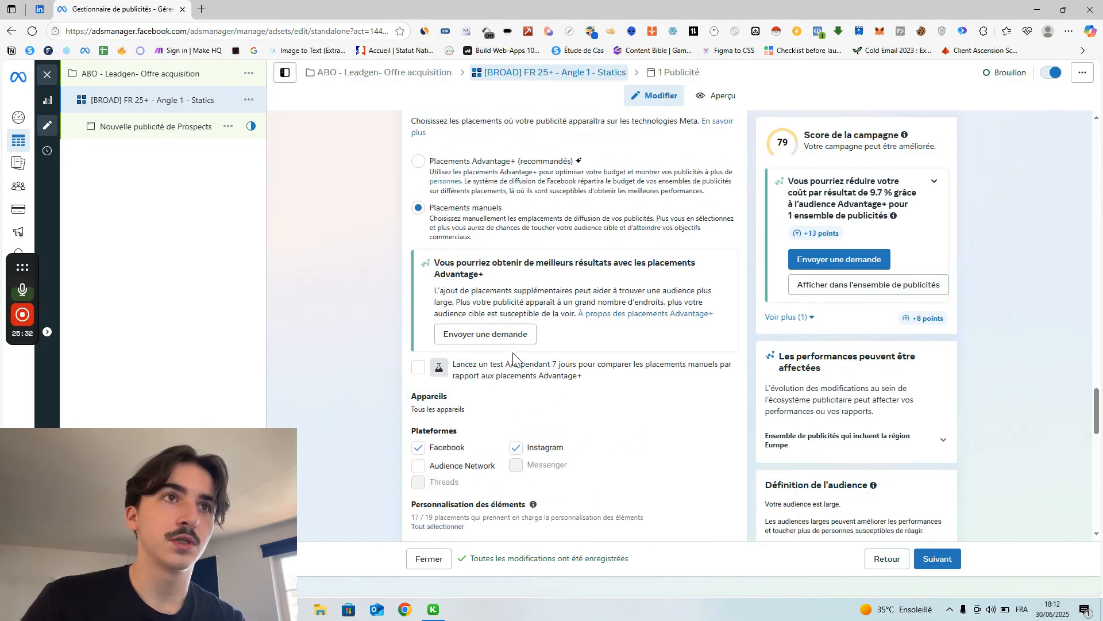
pyautogui.scroll(1, 517, 359)
pyautogui.click(418, 219)
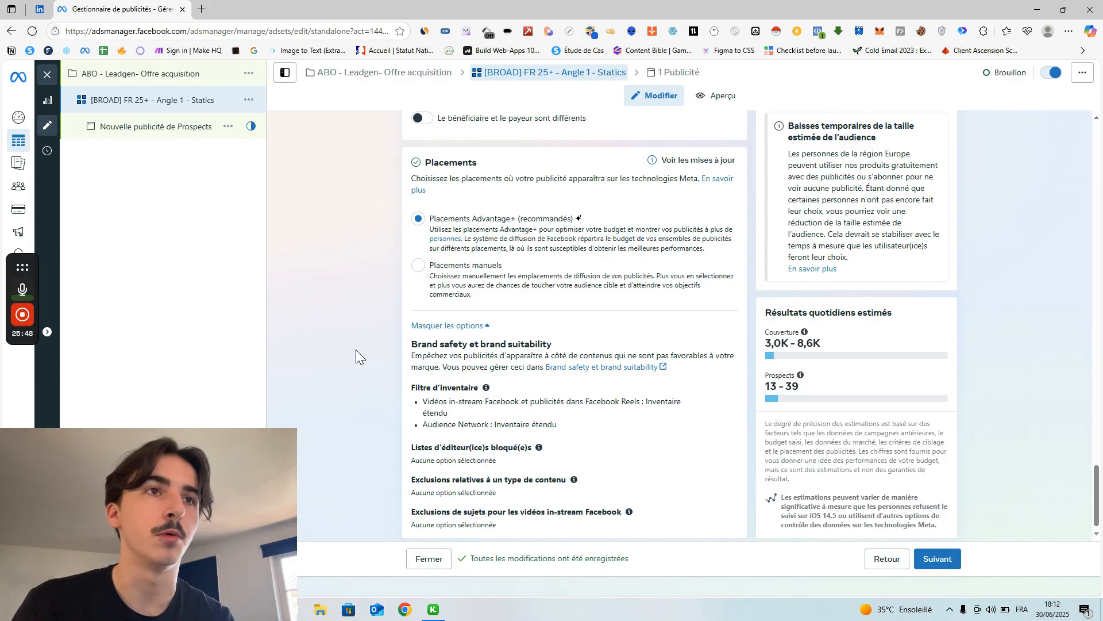
# Set the brand safety inventory filter to Inventaire modéré and open the list of content each filter includes and excludes.
pyautogui.scroll(-1, 356, 350)
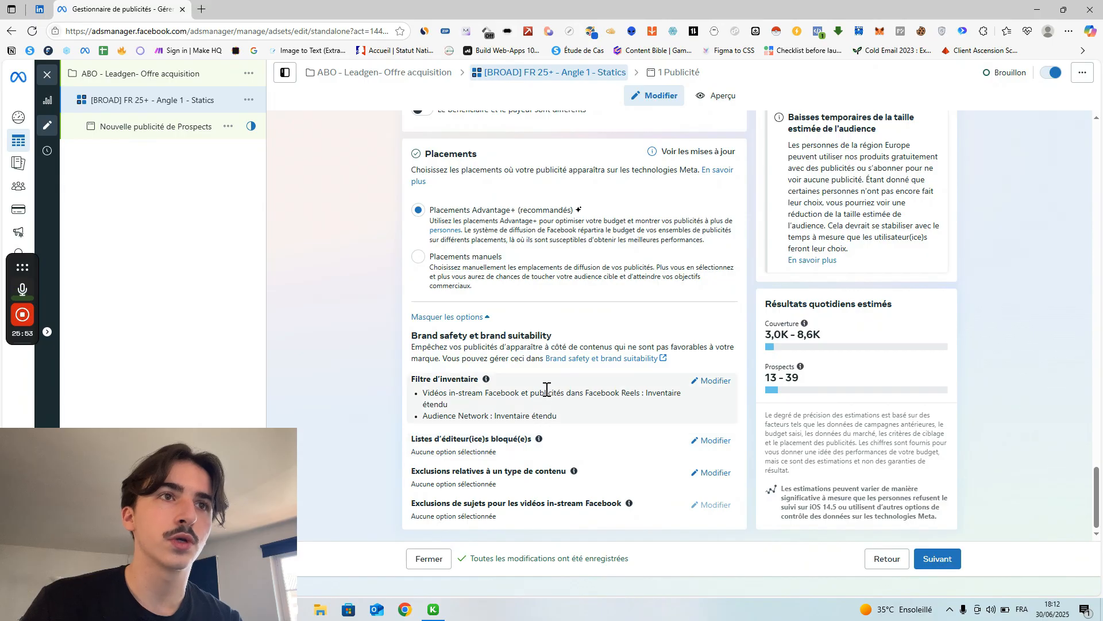
pyautogui.click(707, 389)
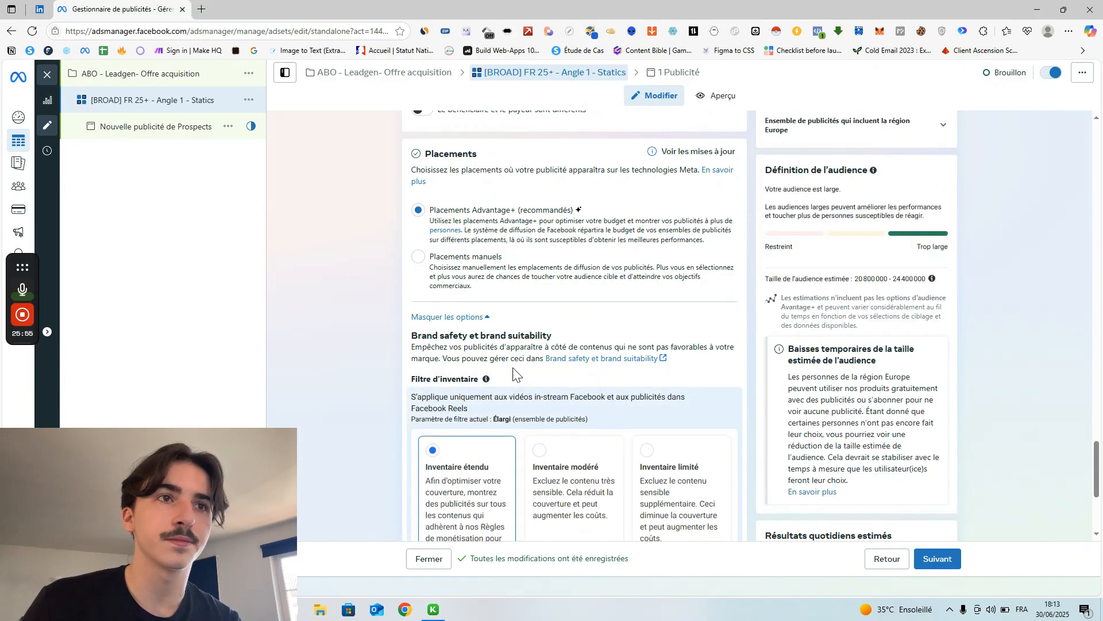
pyautogui.scroll(-2, 283, 350)
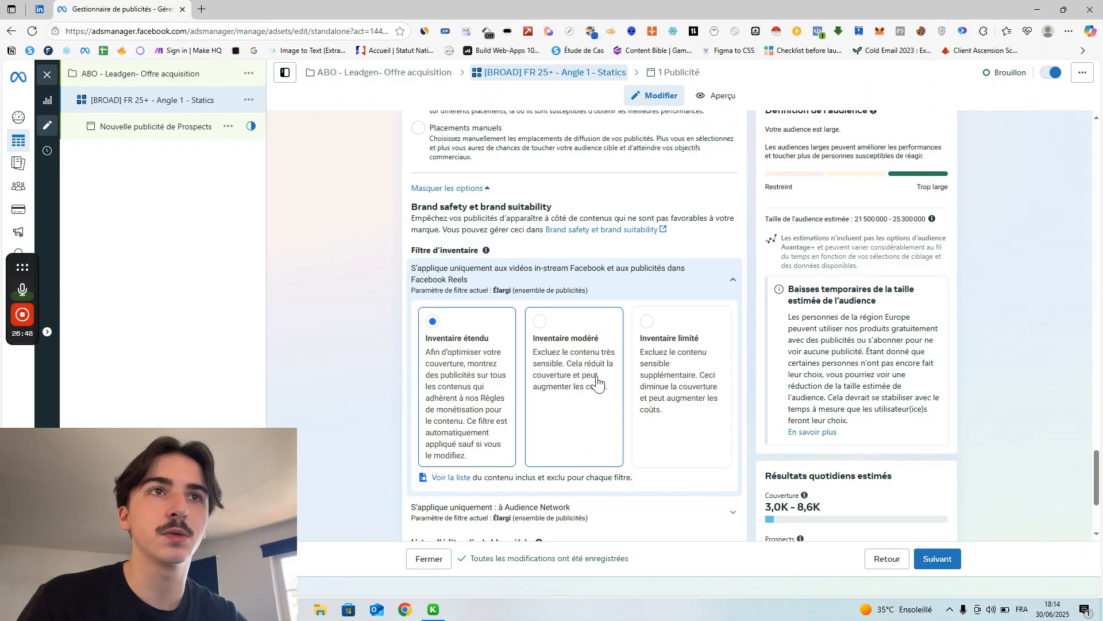
pyautogui.scroll(-1, 601, 390)
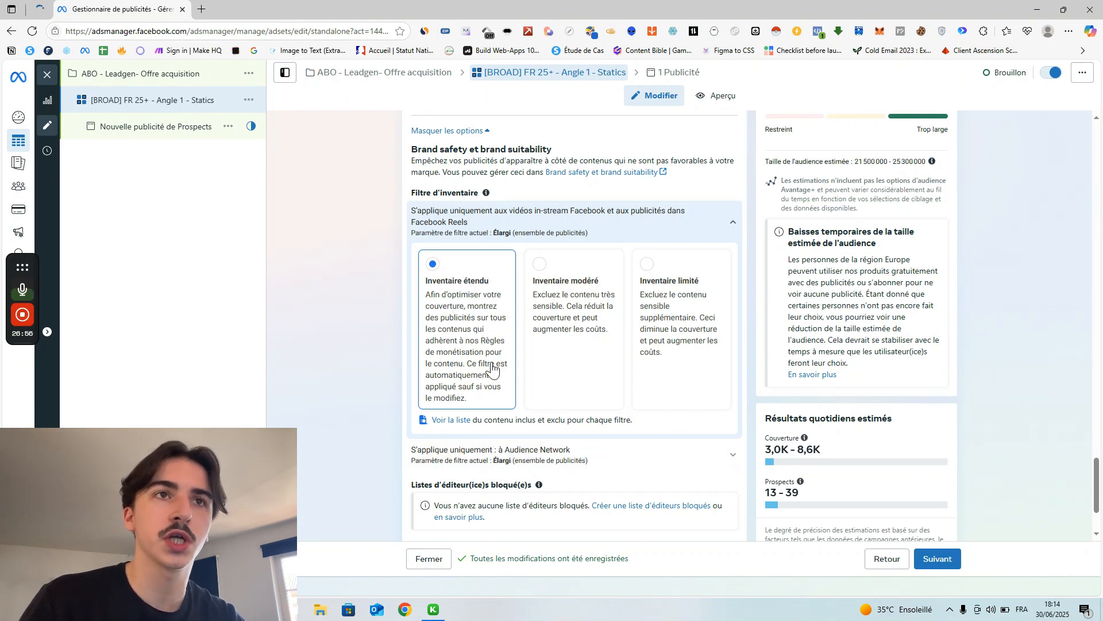
pyautogui.click(539, 332)
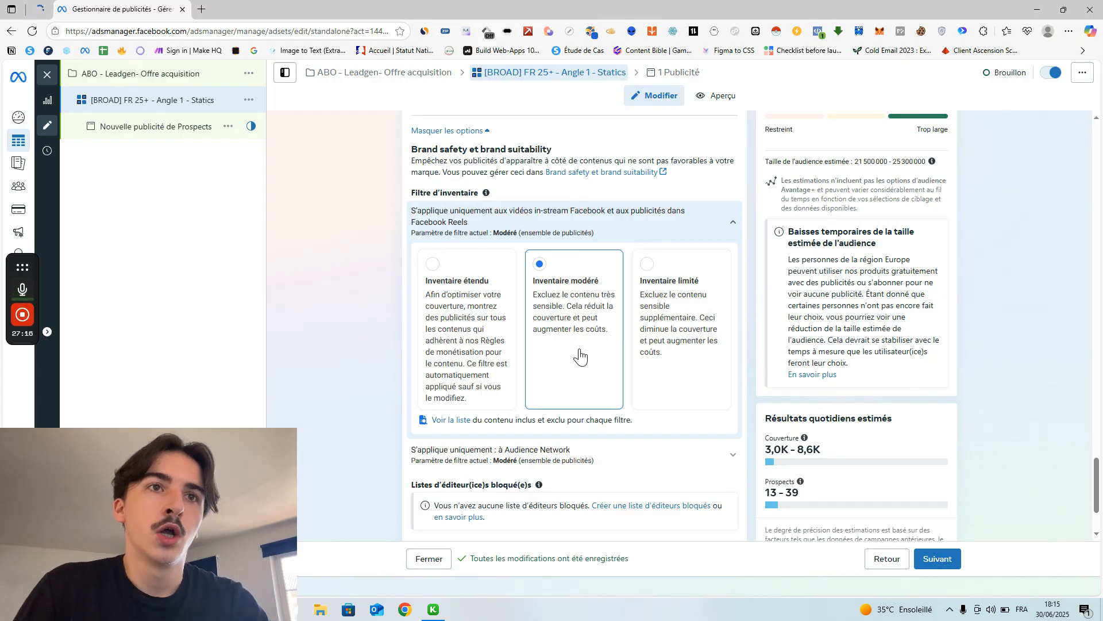
pyautogui.click(451, 420)
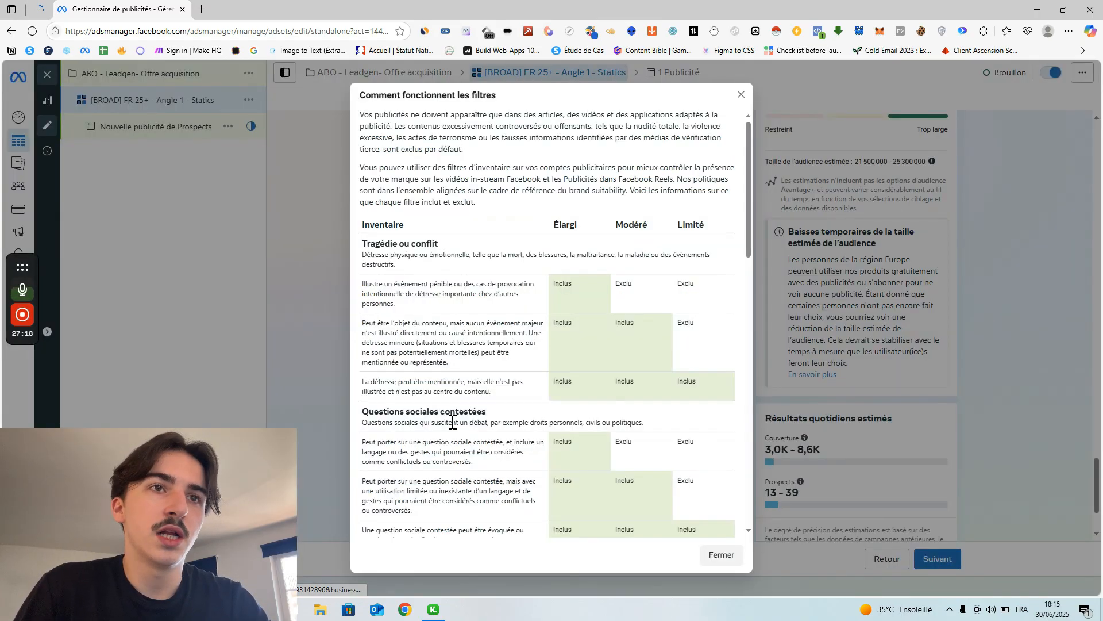
# Read through the list of content included and excluded under the Élargi, Modéré and Limité inventory filters.
pyautogui.scroll(-2, 608, 339)
pyautogui.scroll(1, 594, 442)
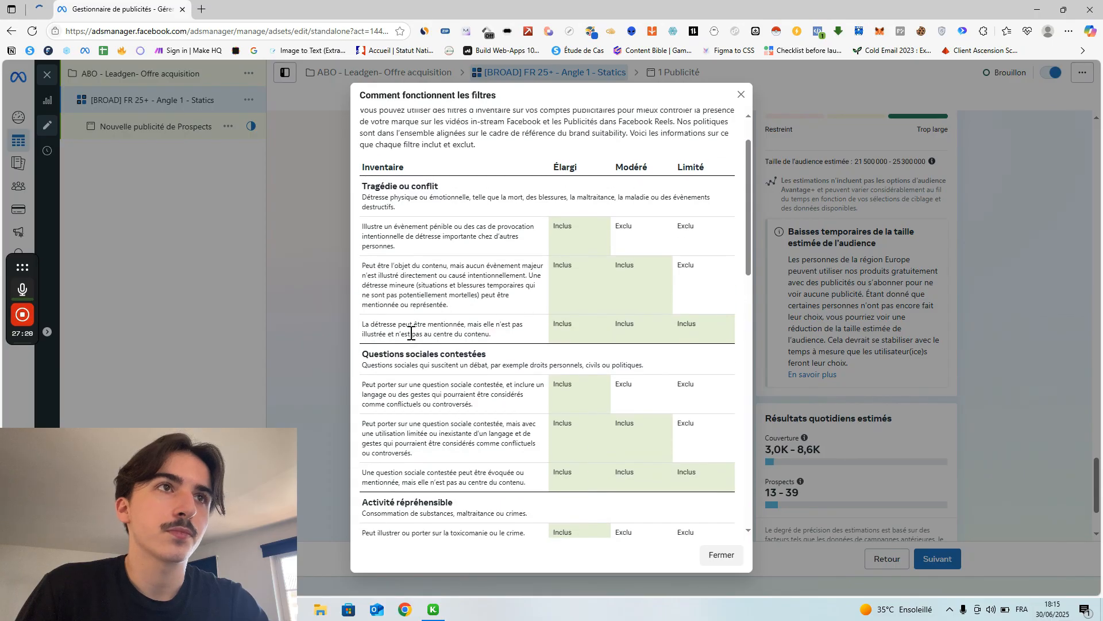
pyautogui.scroll(-2, 430, 300)
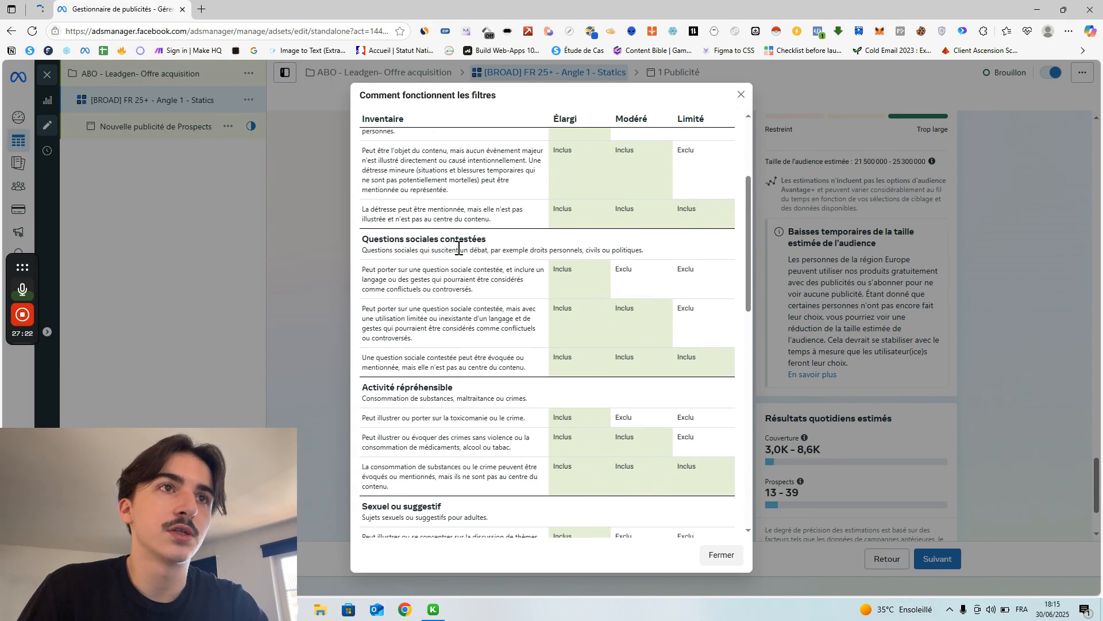
pyautogui.scroll(-2, 529, 310)
pyautogui.scroll(-2, 382, 271)
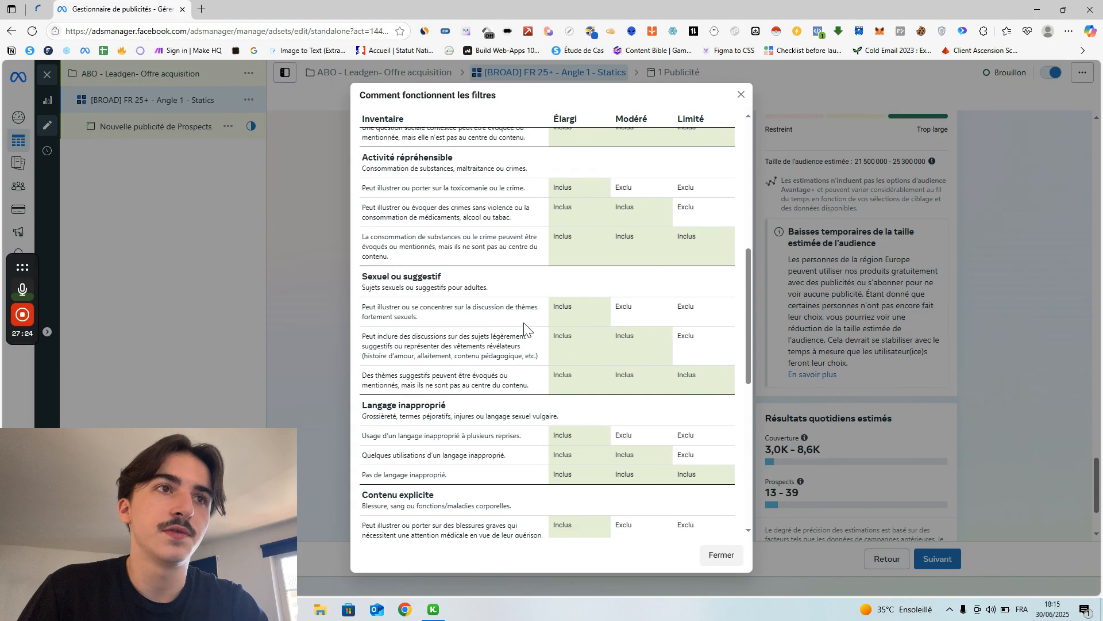
pyautogui.scroll(-1, 528, 299)
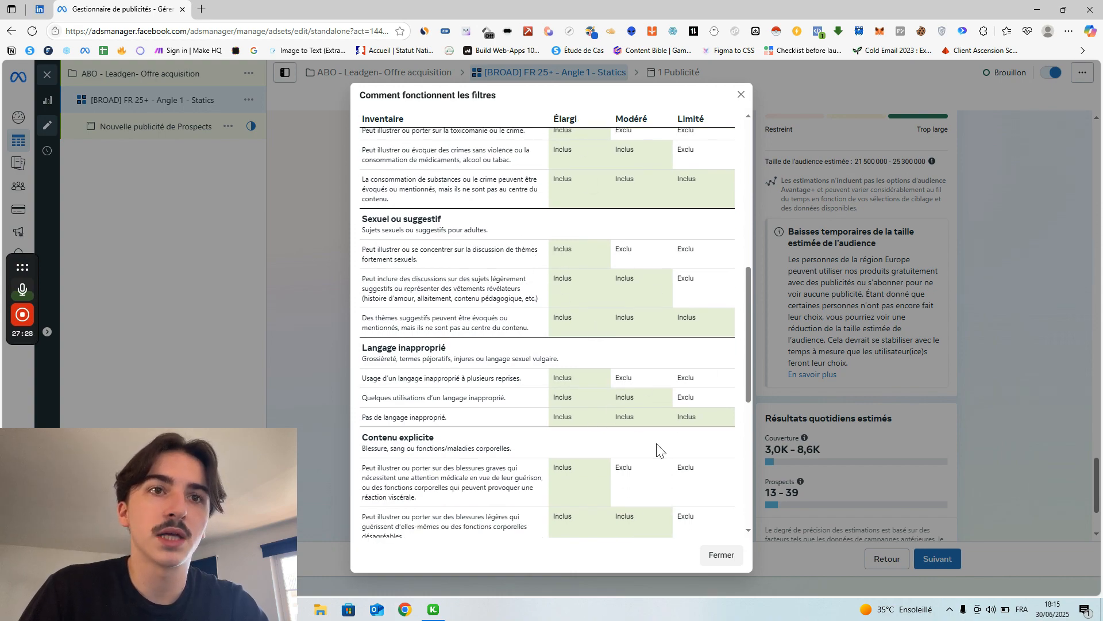
pyautogui.scroll(-5, 656, 448)
pyautogui.scroll(-3, 655, 442)
pyautogui.scroll(15, 648, 463)
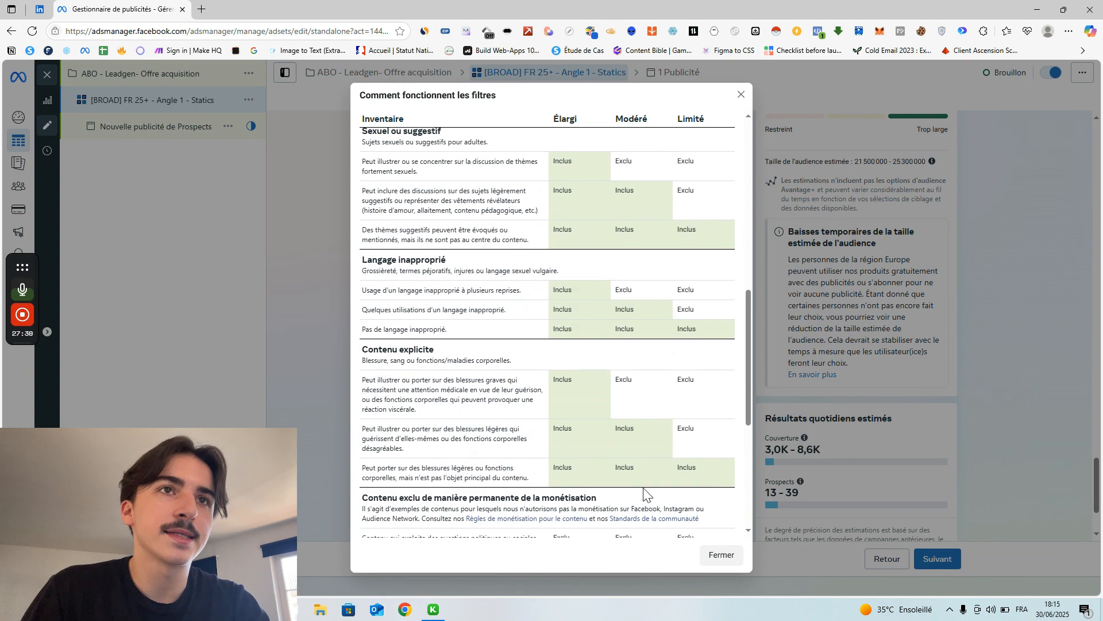
pyautogui.scroll(3, 626, 474)
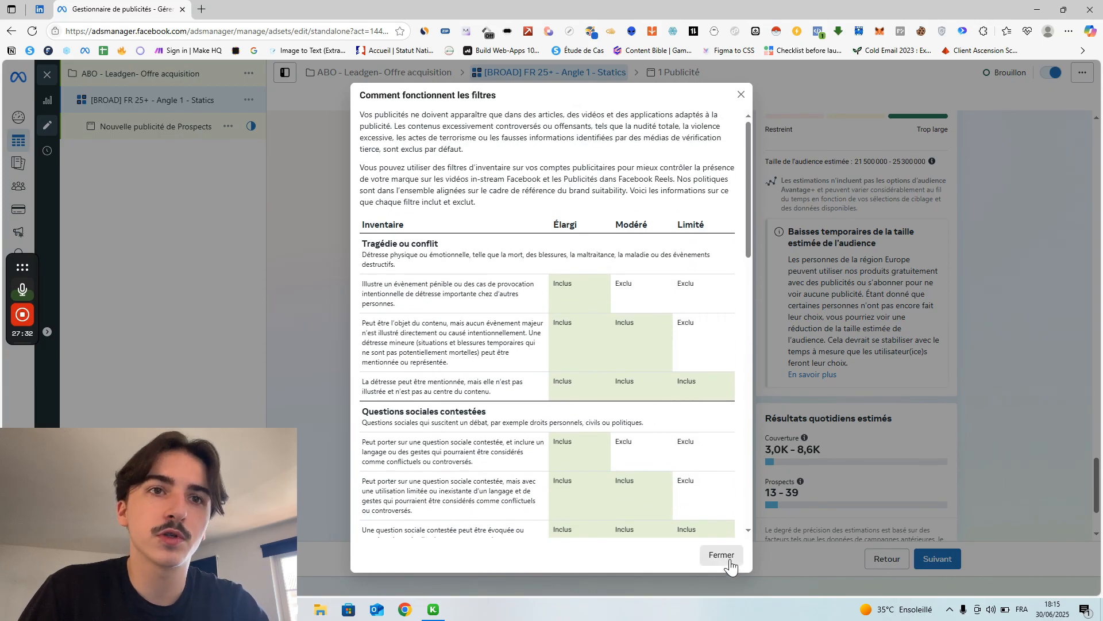
# Close the filter list, set the inventory filter to Inventaire étendu, and continue to the ad level.
pyautogui.click(730, 556)
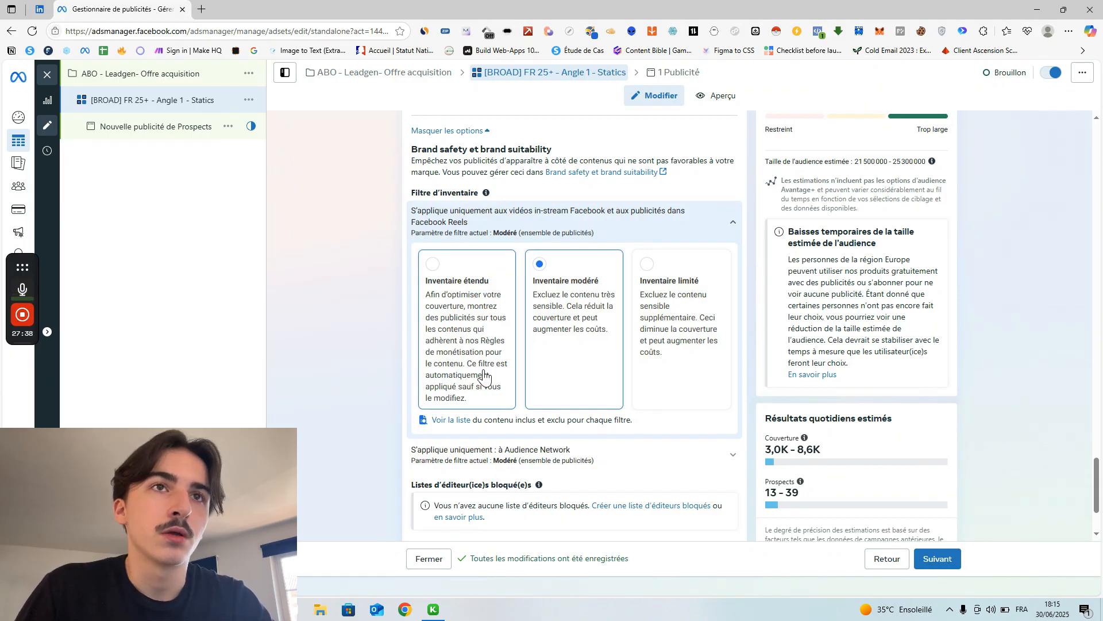
pyautogui.click(489, 287)
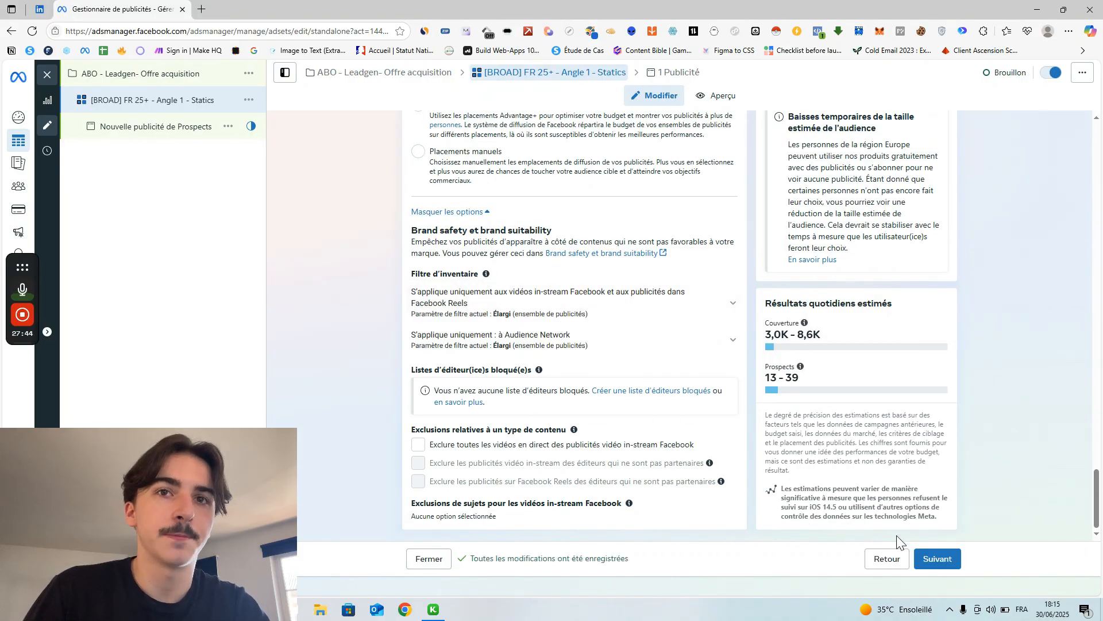
pyautogui.click(936, 558)
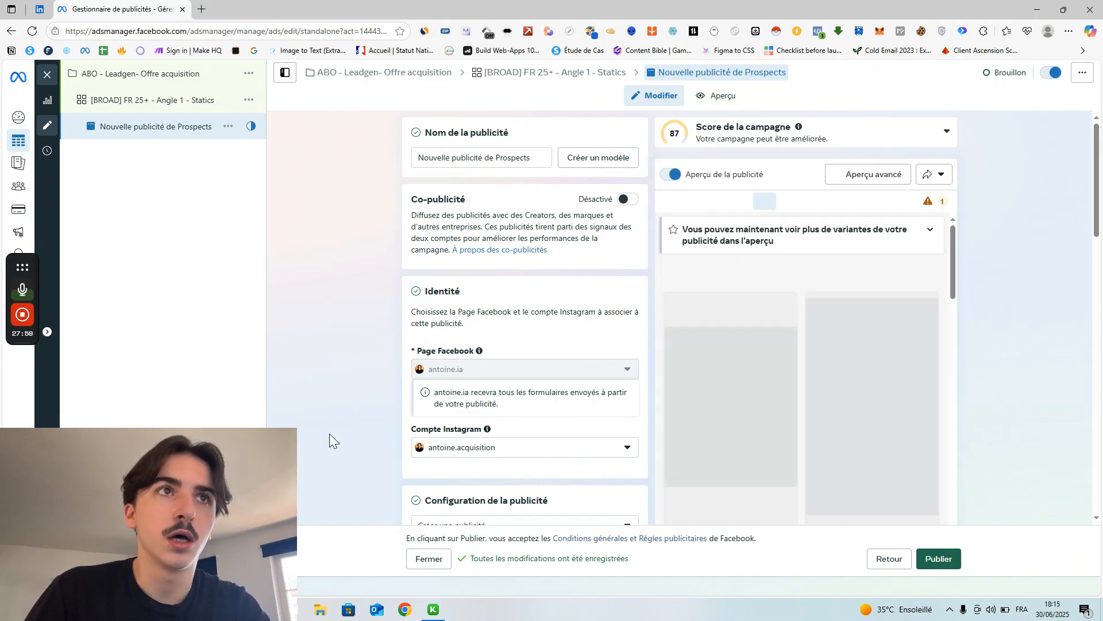
# Rename the ad as Static 1 - Angle 1.
pyautogui.click(447, 162)
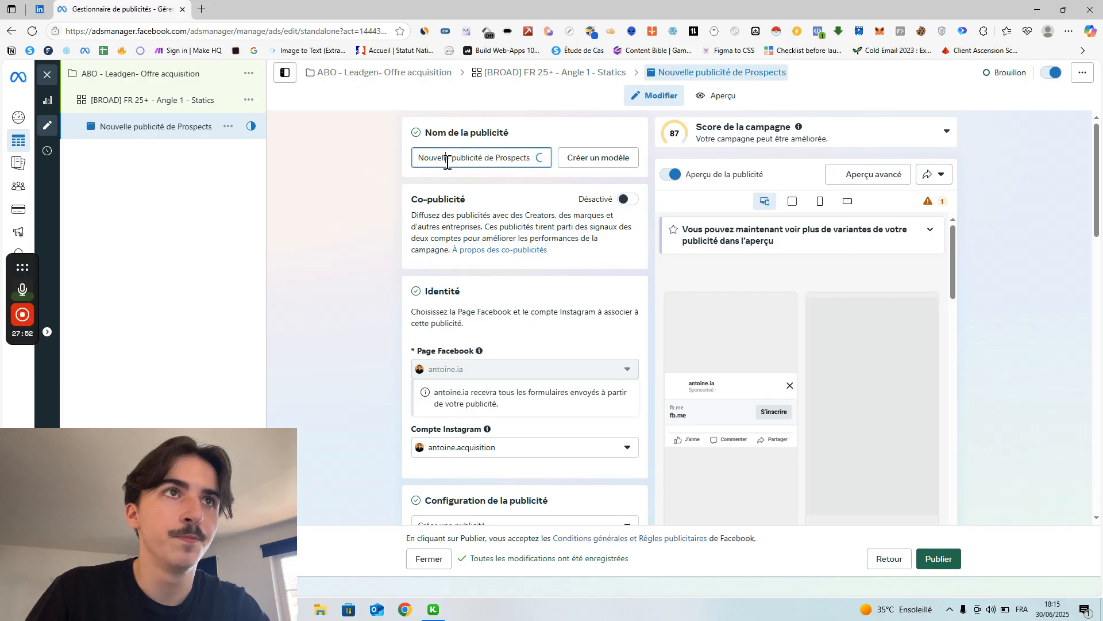
pyautogui.hotkey('ctrl', 'a')
pyautogui.press('BackSpace')
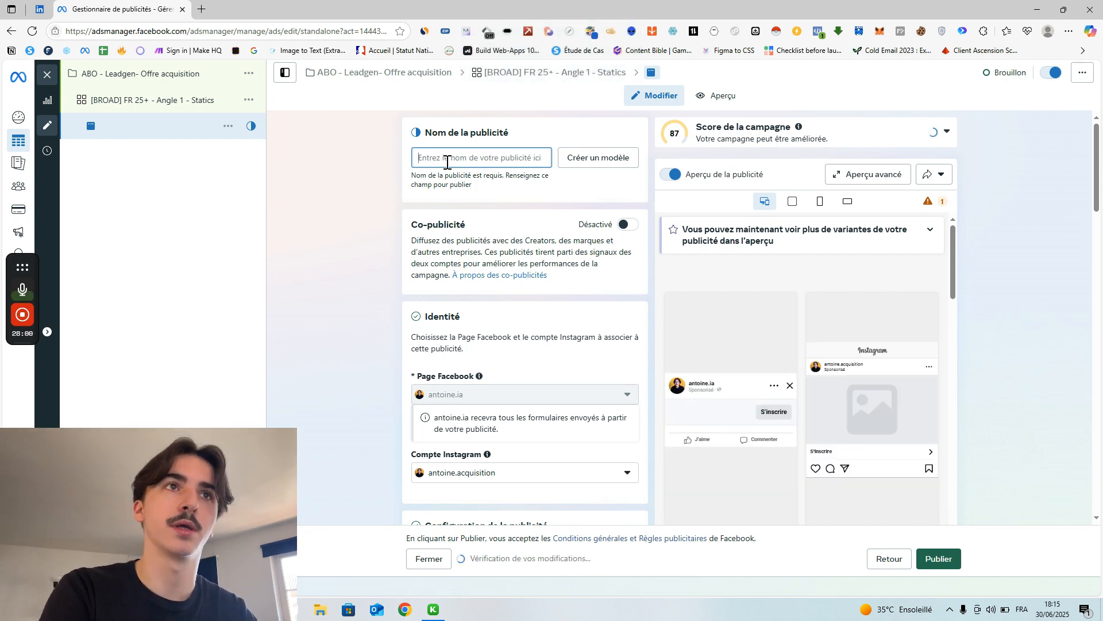
pyautogui.write('Static 1')
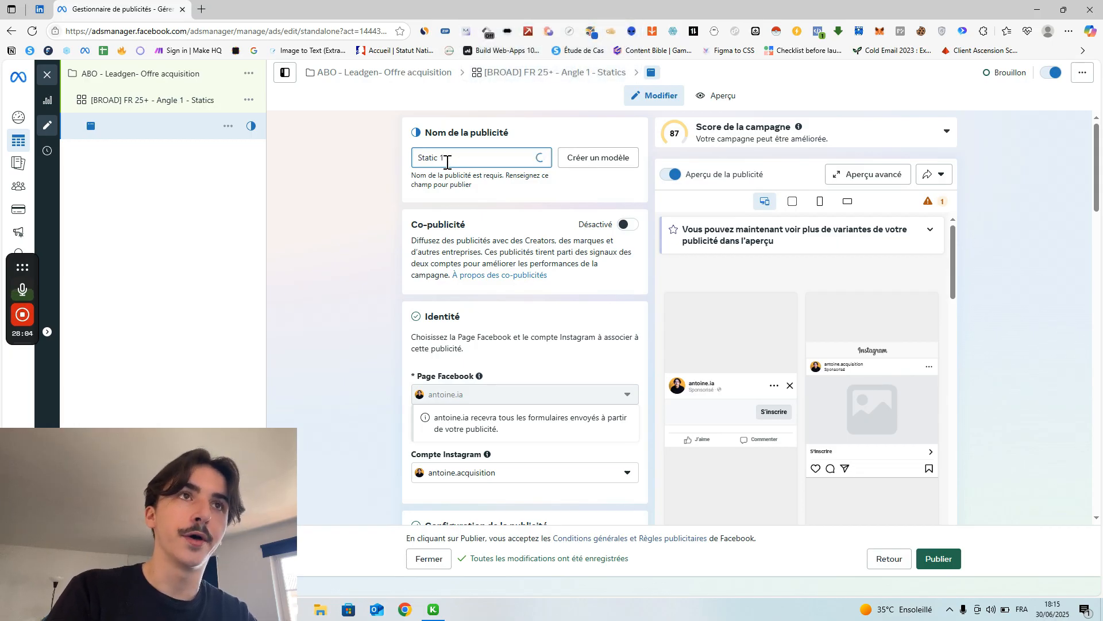
pyautogui.write(' - Angle 1')
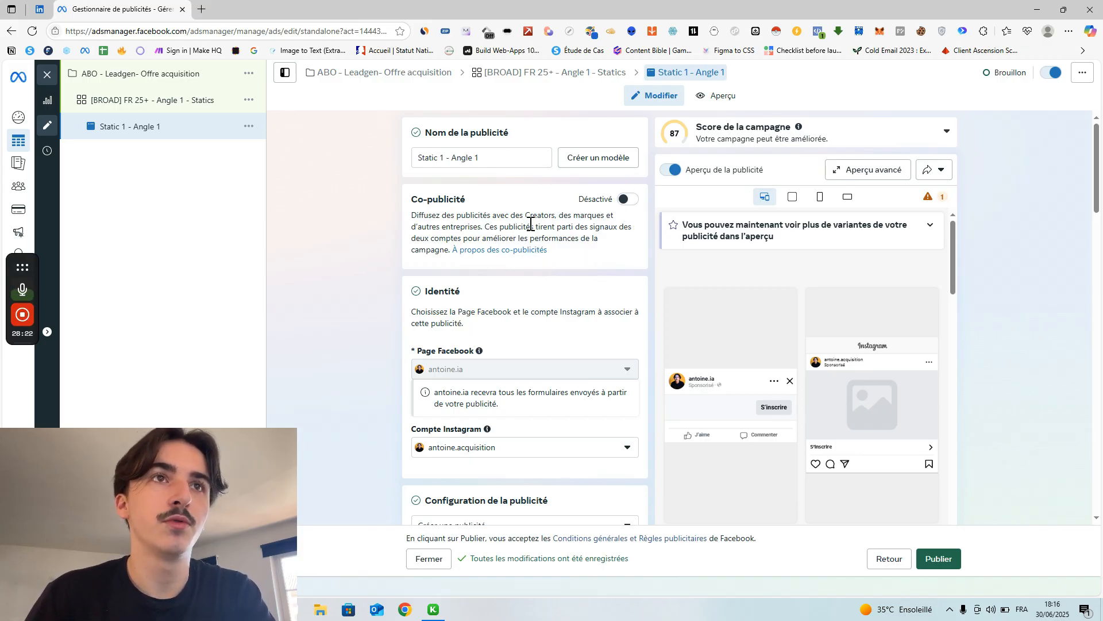
# Turn on Co-publicité to try its partnership and ad code options, and turn it off again.
pyautogui.click(626, 202)
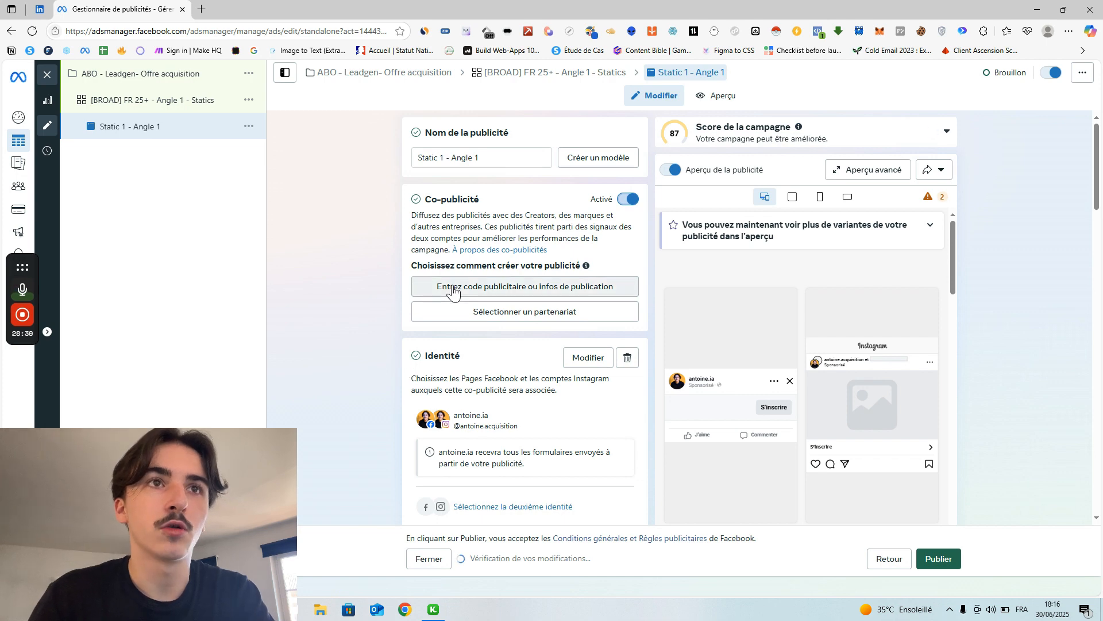
pyautogui.click(481, 313)
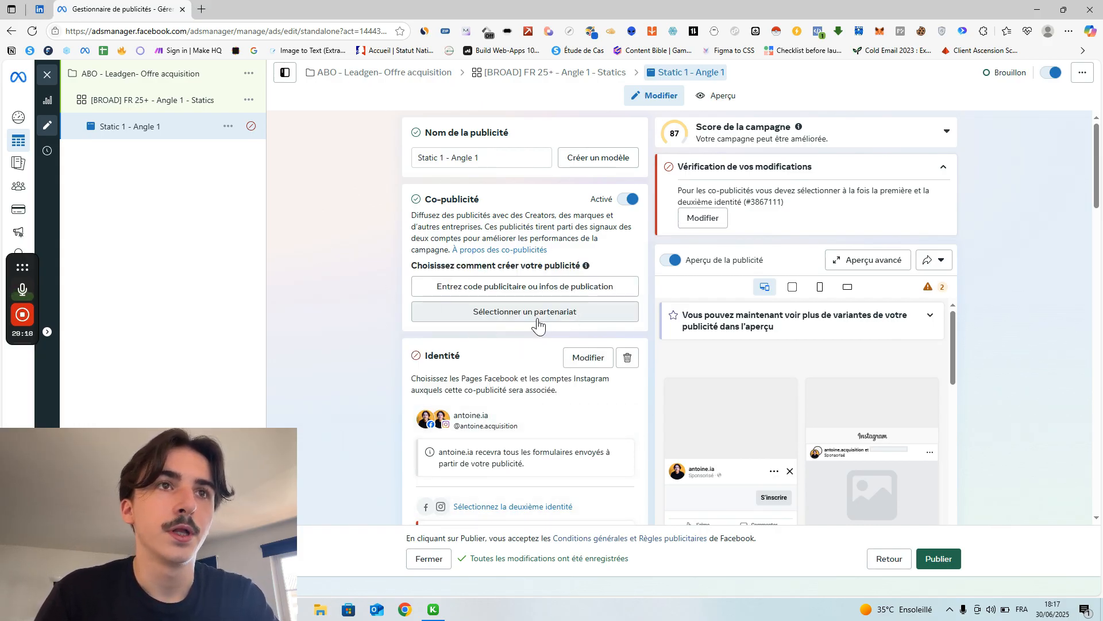
pyautogui.click(521, 290)
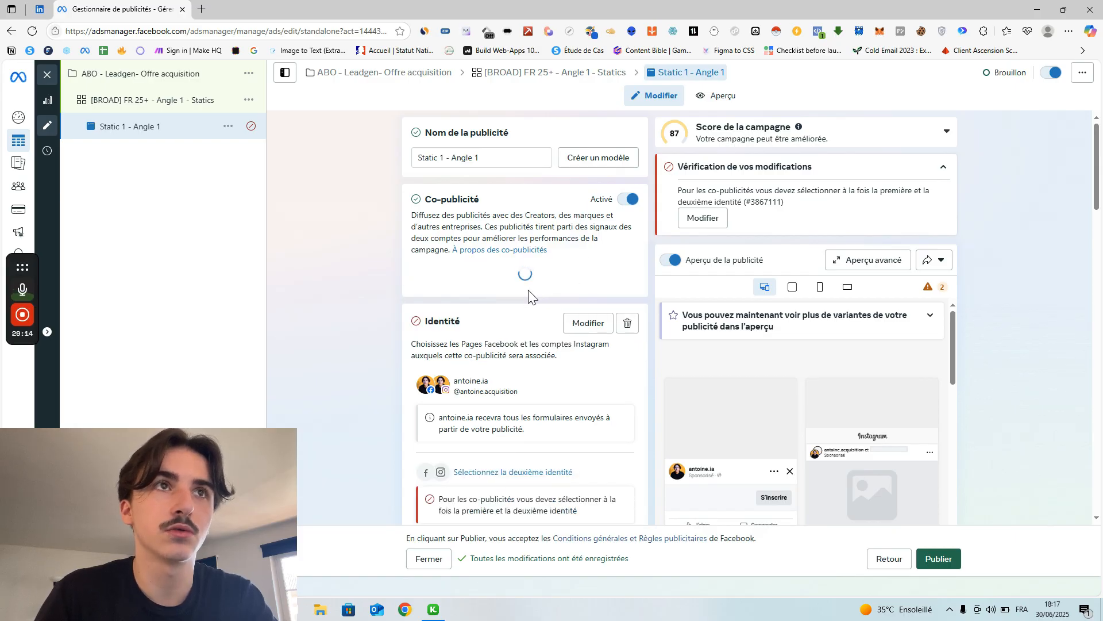
pyautogui.click(628, 199)
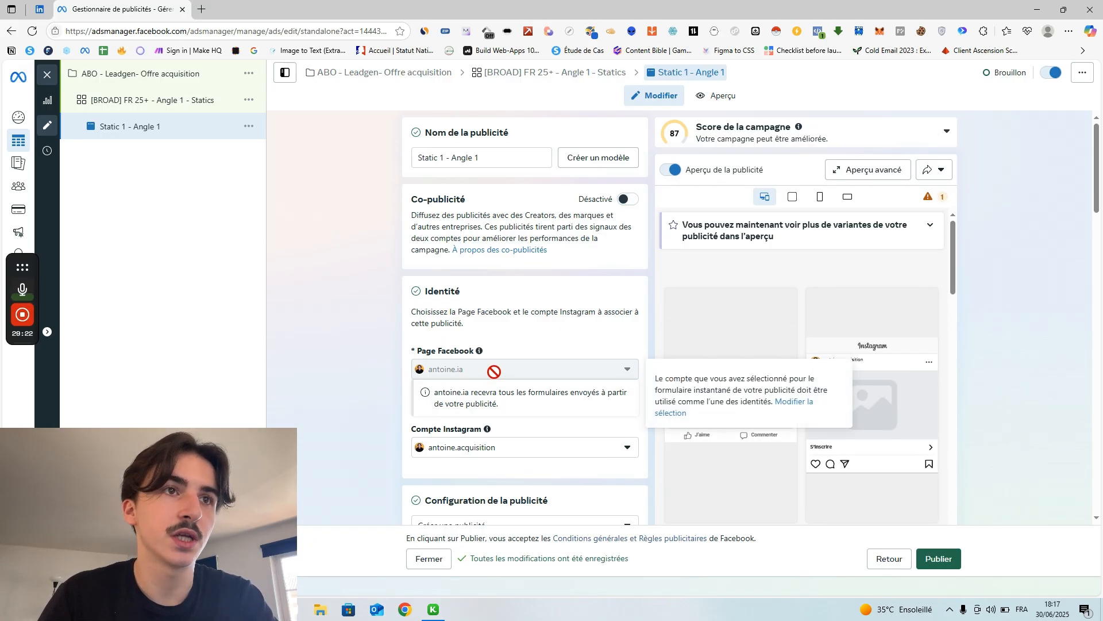
# Disable Publicités multi-annonceurs for the ad and check the ad setup choices, keeping Créer une publicité.
pyautogui.scroll(-5, 502, 454)
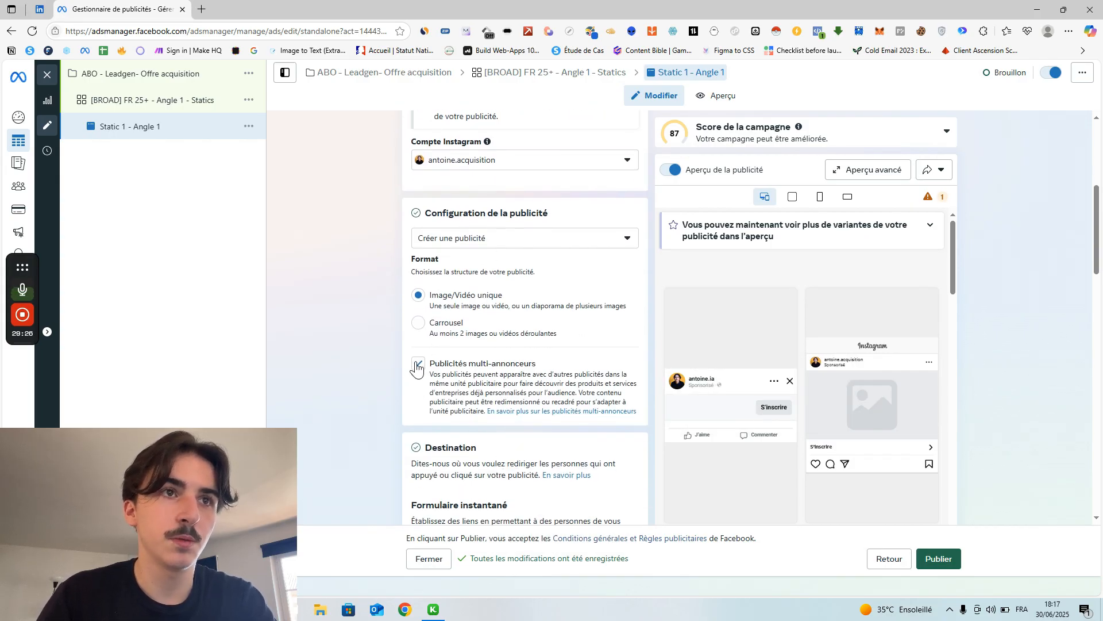
pyautogui.click(383, 362)
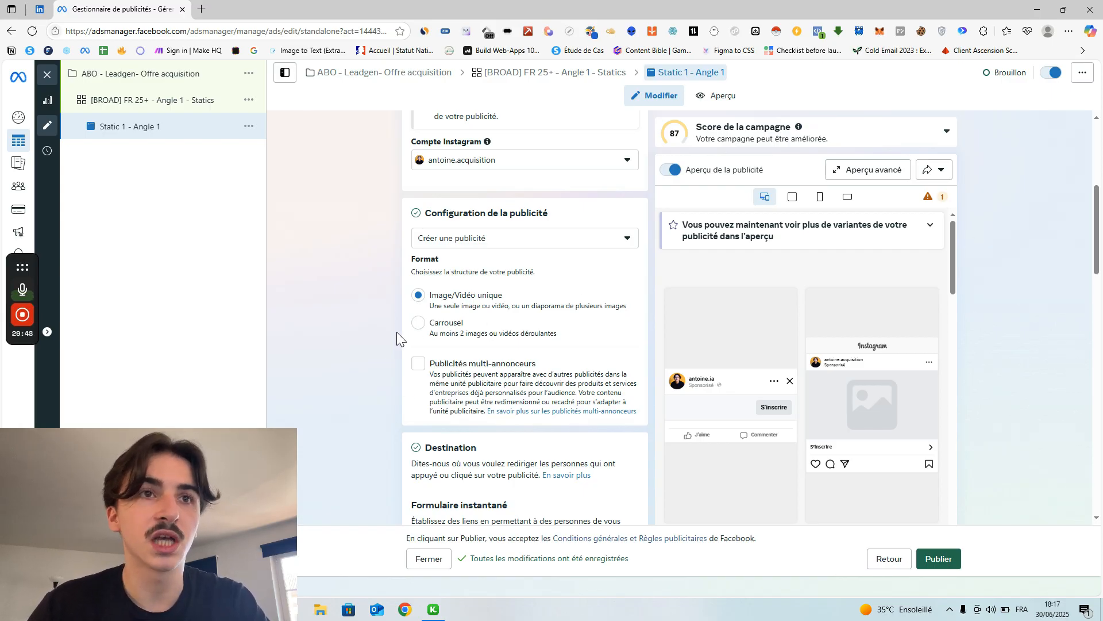
pyautogui.scroll(-1, 396, 332)
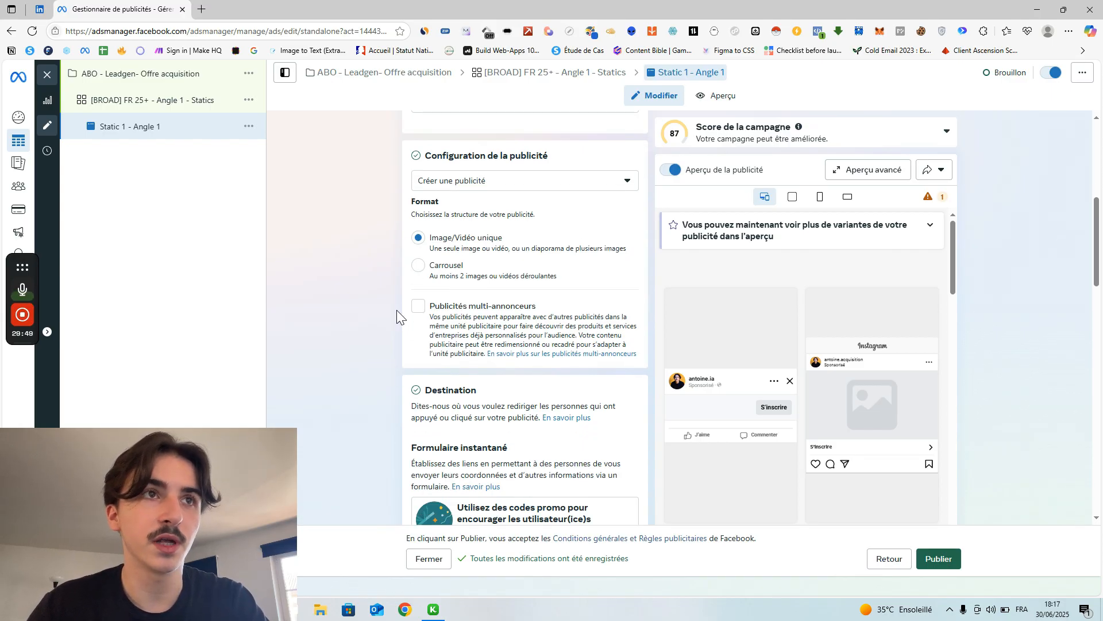
pyautogui.click(481, 180)
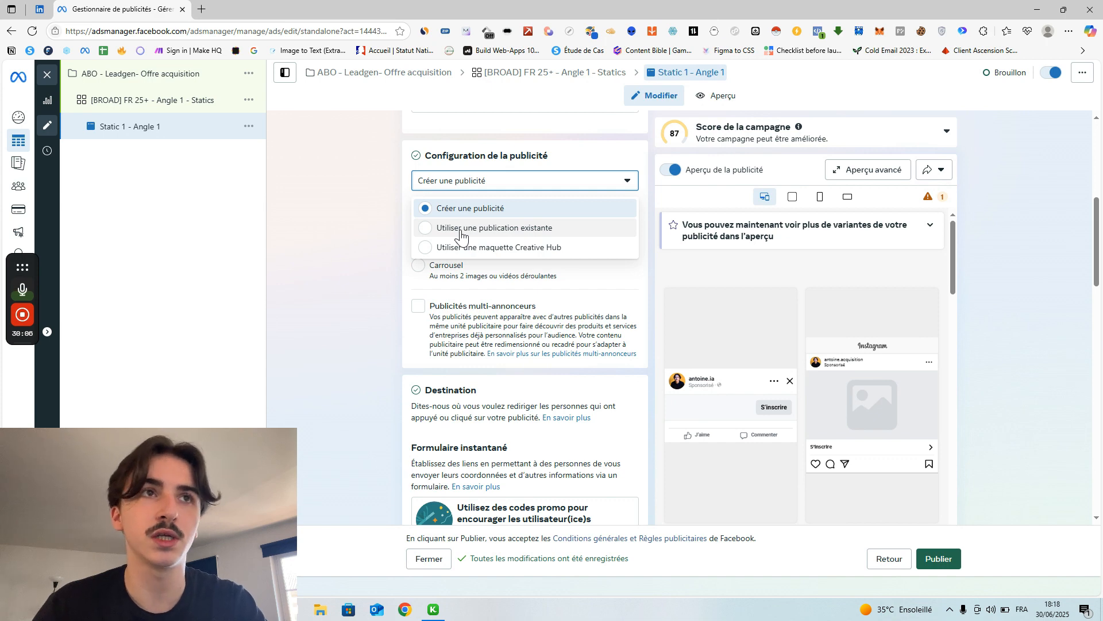
pyautogui.click(337, 247)
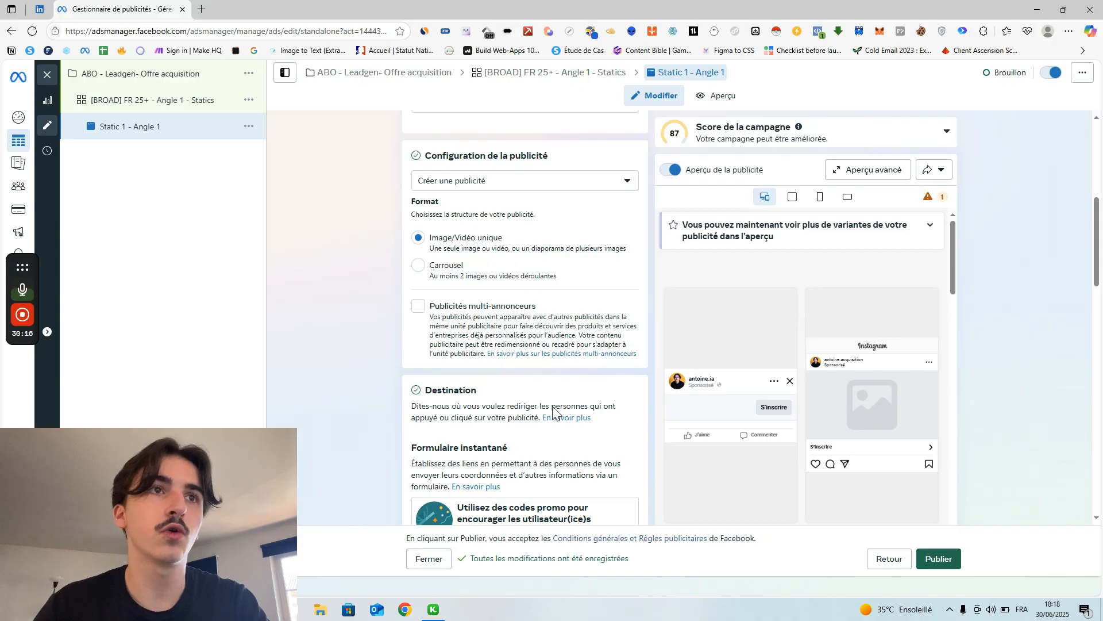
# Create a new instant form for the ad's destination and name it Formulaire démo.
pyautogui.scroll(-4, 417, 220)
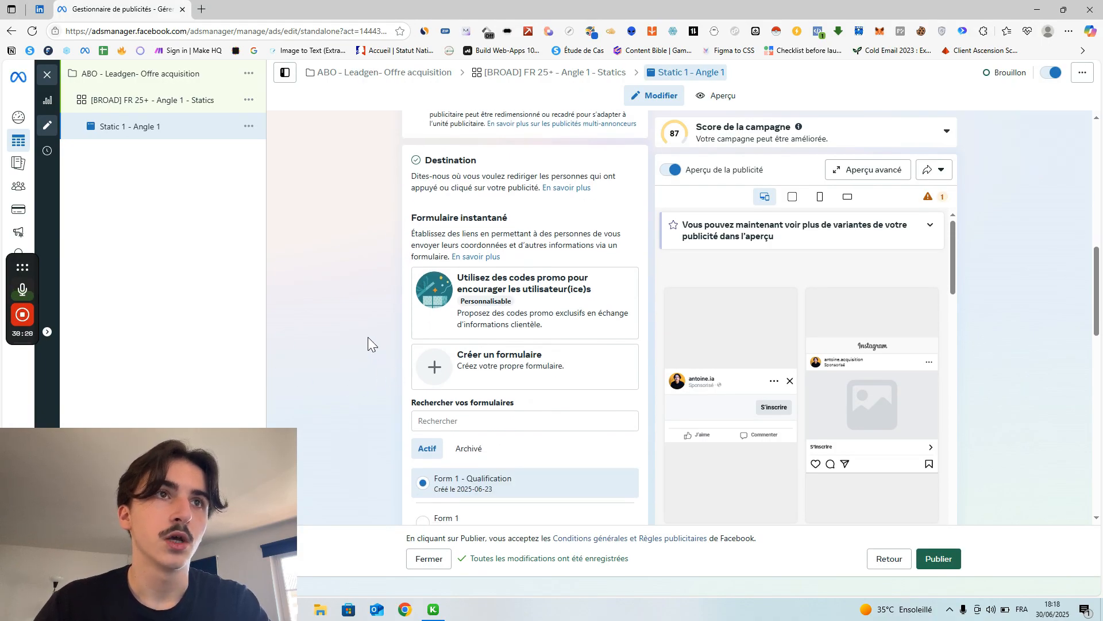
pyautogui.scroll(-1, 512, 262)
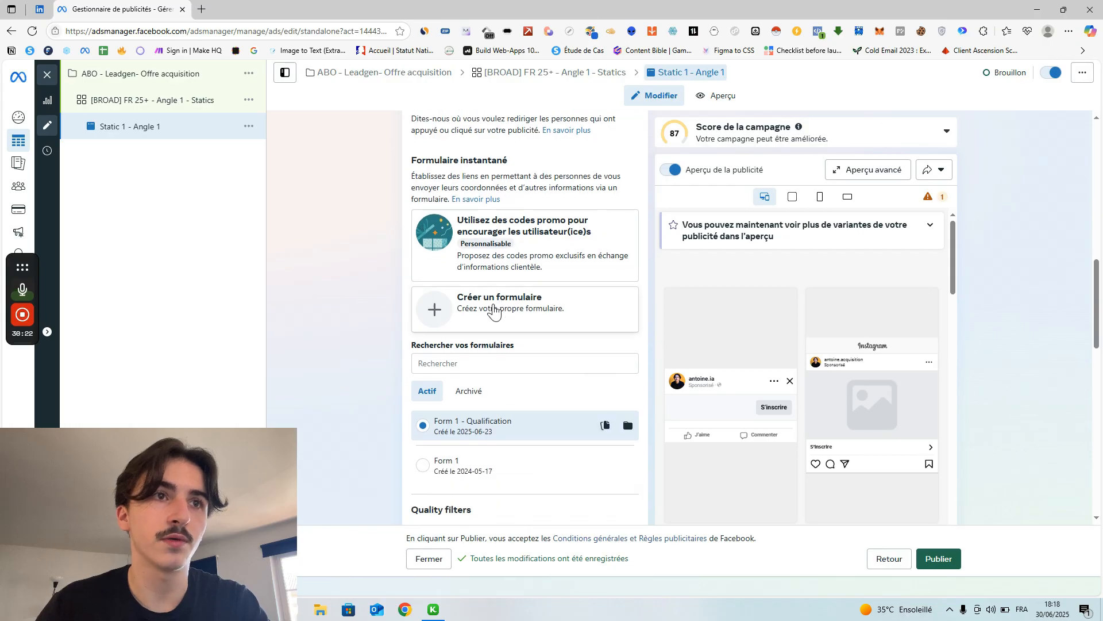
pyautogui.click(447, 311)
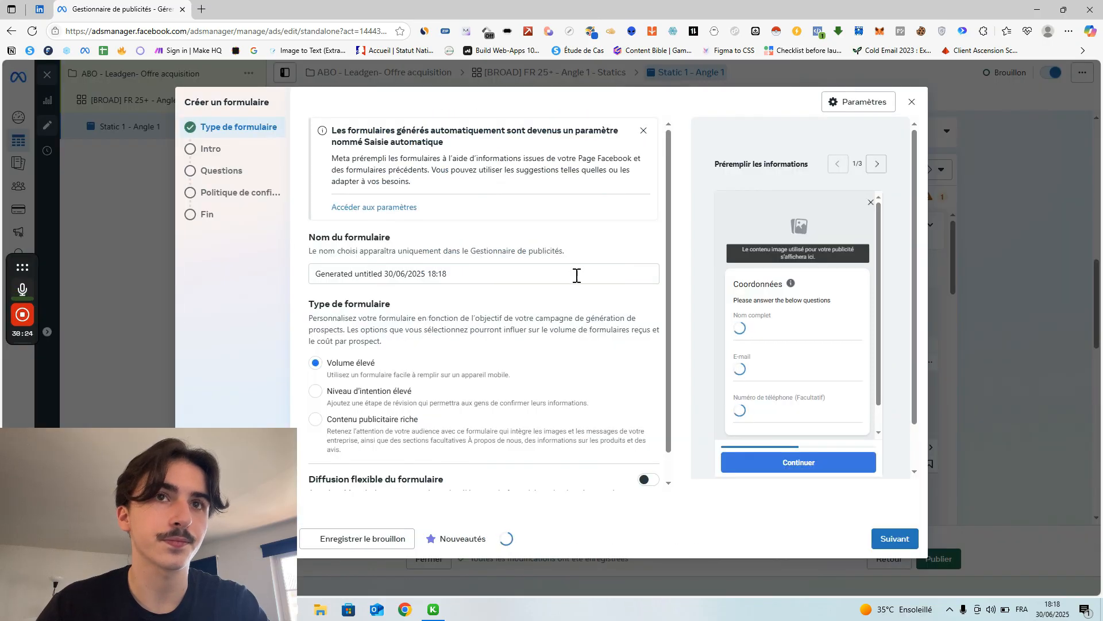
pyautogui.scroll(-1, 552, 313)
pyautogui.scroll(1, 472, 253)
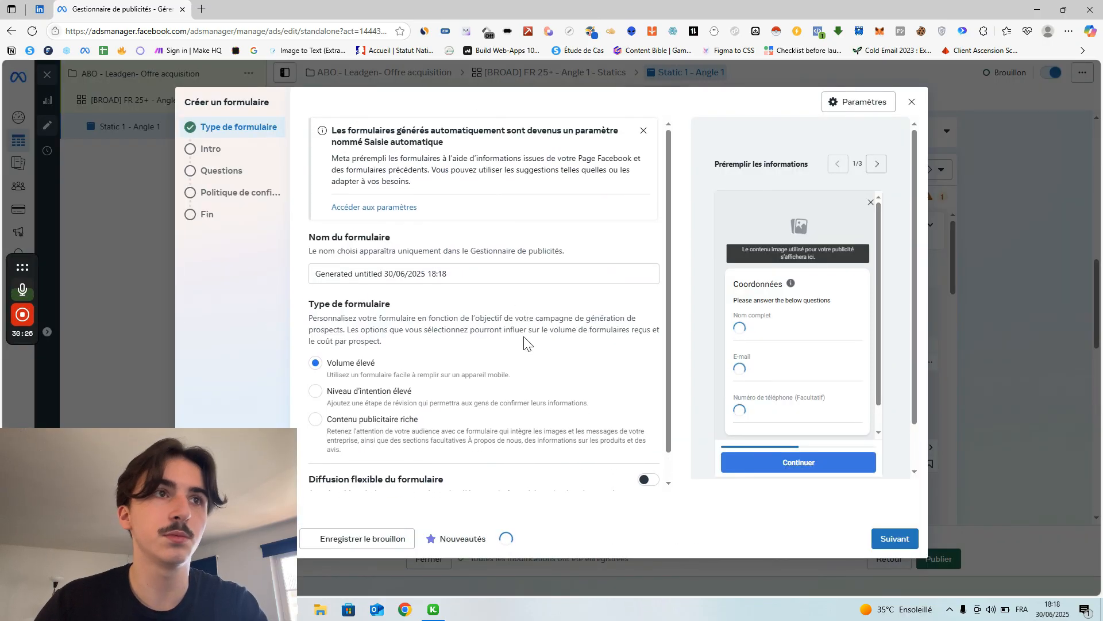
pyautogui.click(486, 274)
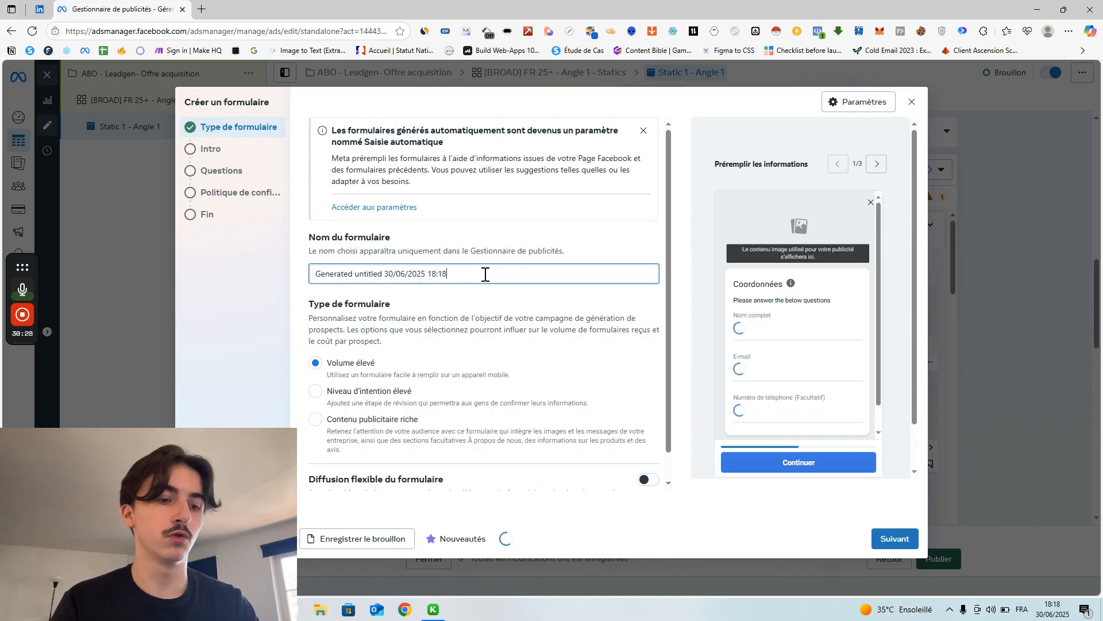
pyautogui.hotkey('ctrl', 'a')
pyautogui.press('capslock')
pyautogui.write('Formulaire ')
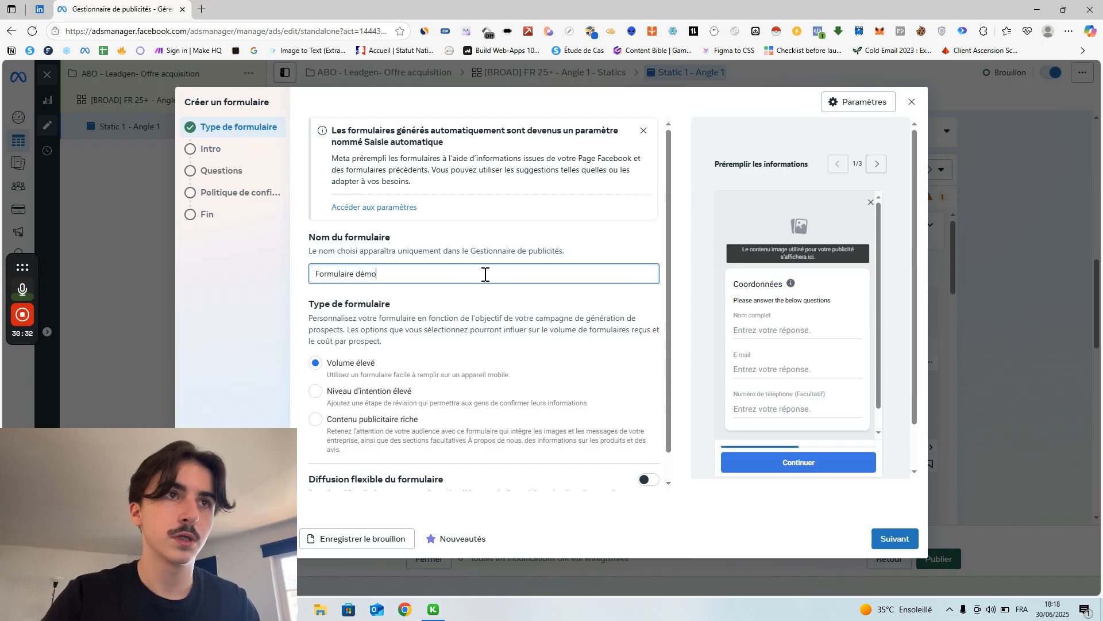
pyautogui.write('démo')
pyautogui.click(545, 248)
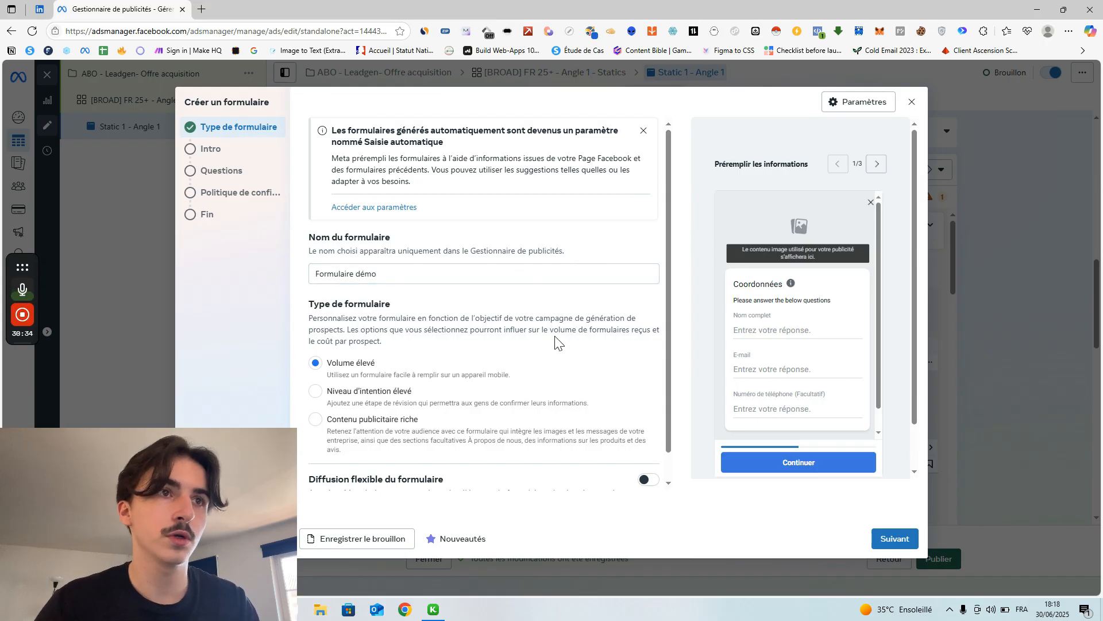
# Set the form type to Niveau d'intention élevé and preview its Examen de la confidentialité page.
pyautogui.scroll(-1, 535, 356)
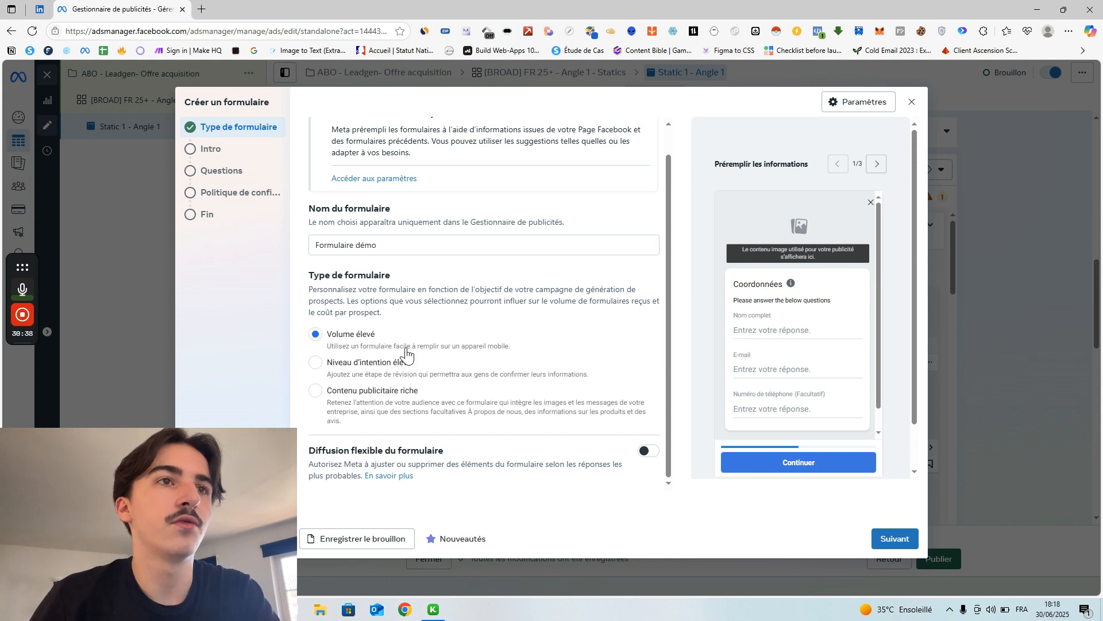
pyautogui.click(381, 368)
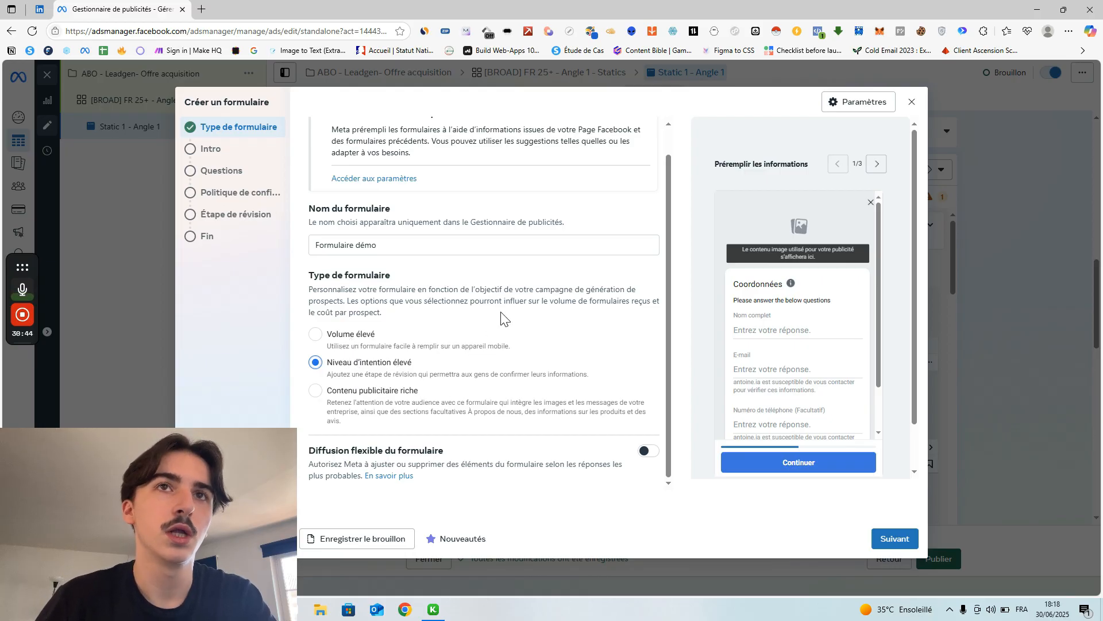
pyautogui.scroll(-1, 849, 219)
pyautogui.click(877, 164)
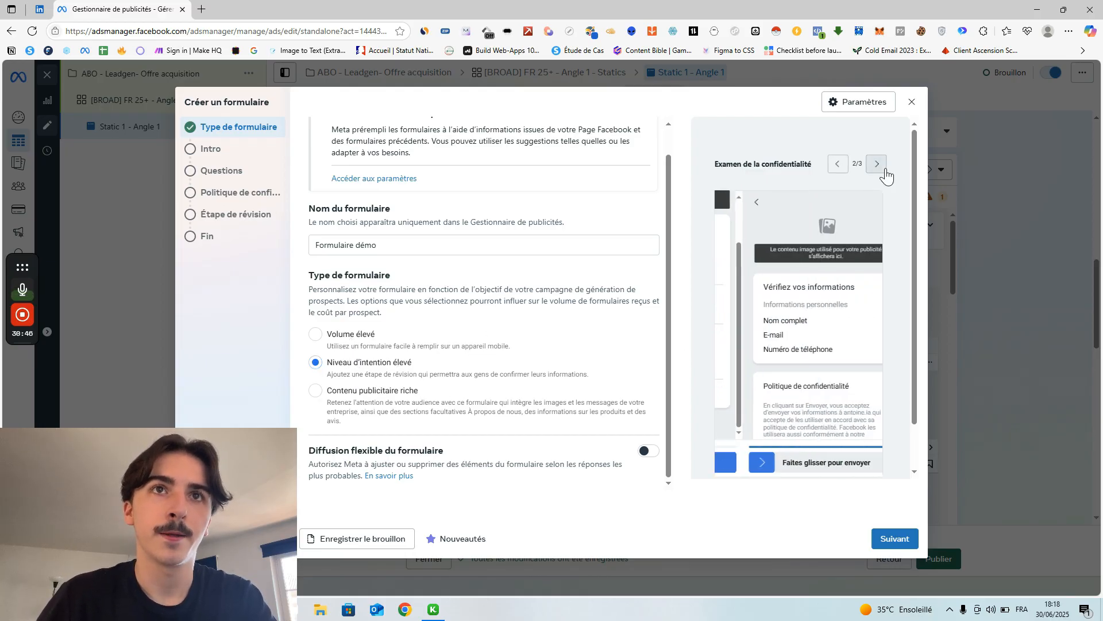
pyautogui.scroll(-1, 818, 257)
pyautogui.scroll(1, 805, 387)
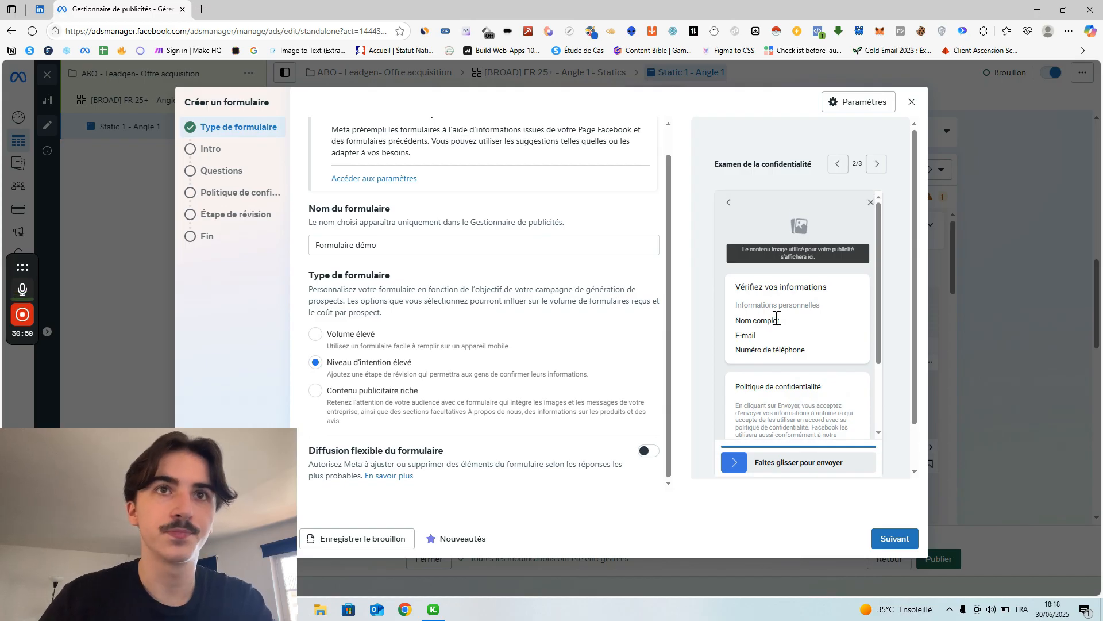
pyautogui.scroll(-1, 798, 364)
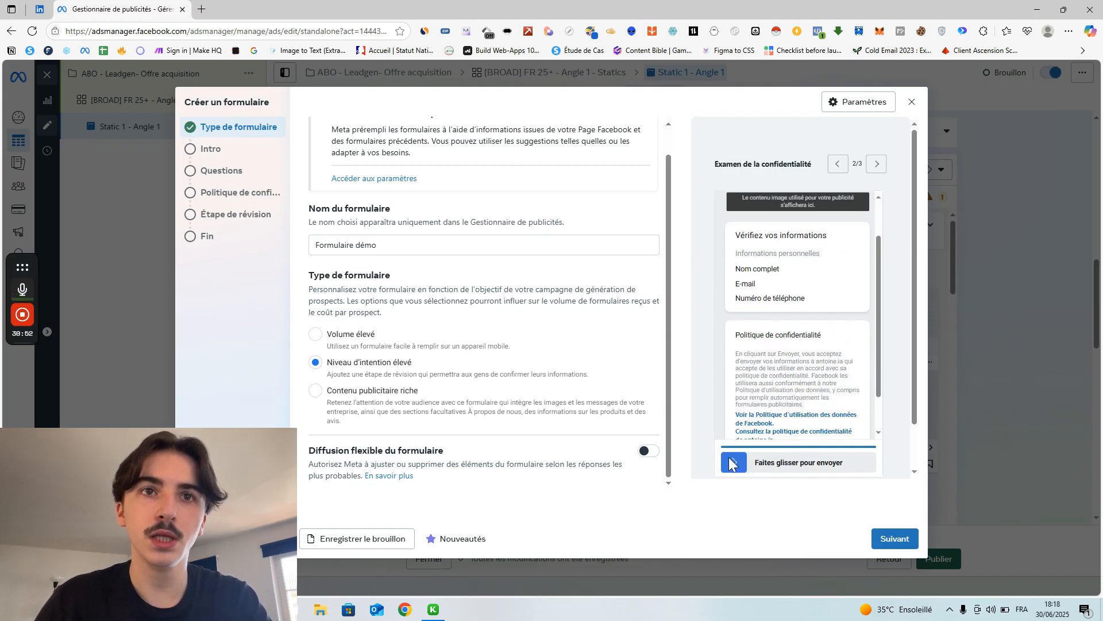
# Review the preview screens of the Niveau d'intention élevé form, from the contact details to the closing message.
pyautogui.scroll(-1, 772, 397)
pyautogui.scroll(2, 744, 417)
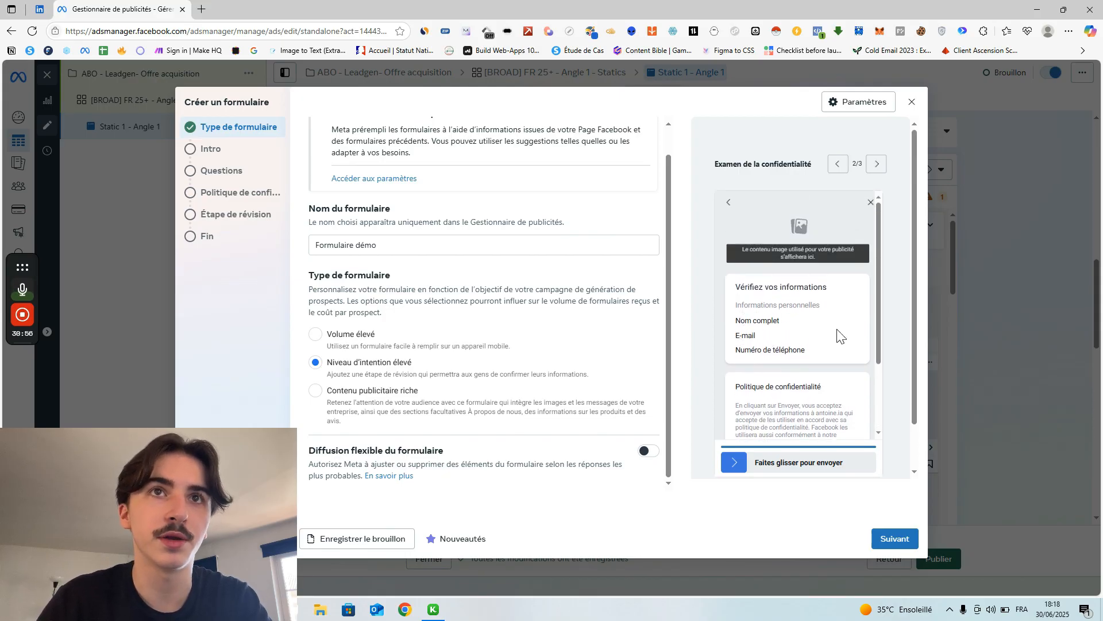
pyautogui.scroll(-1, 836, 331)
pyautogui.scroll(1, 831, 237)
pyautogui.click(876, 164)
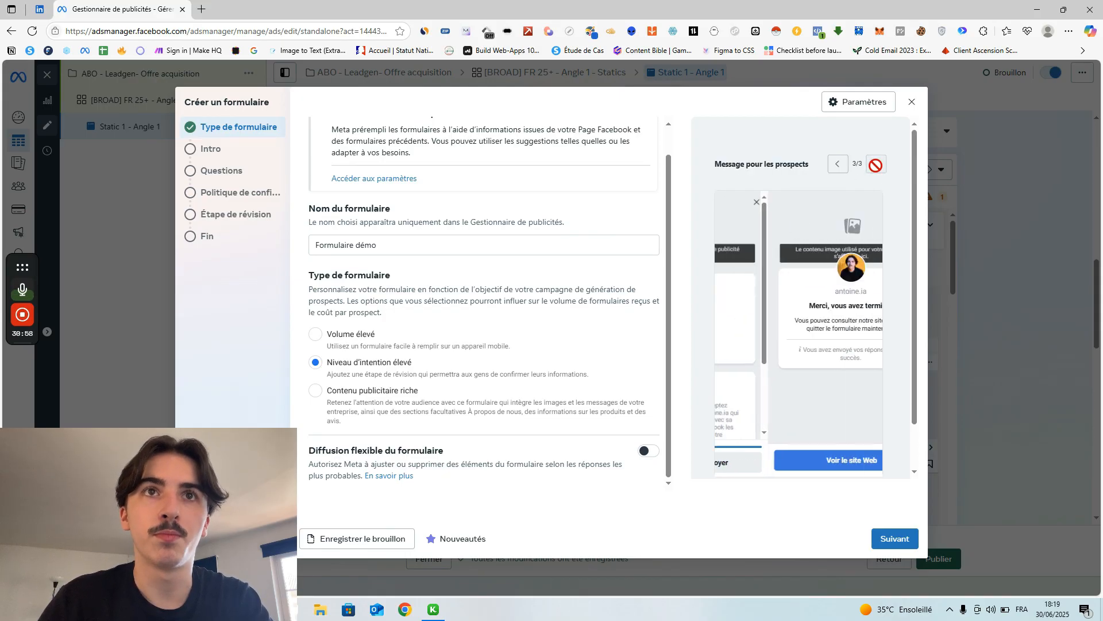
pyautogui.click(839, 165)
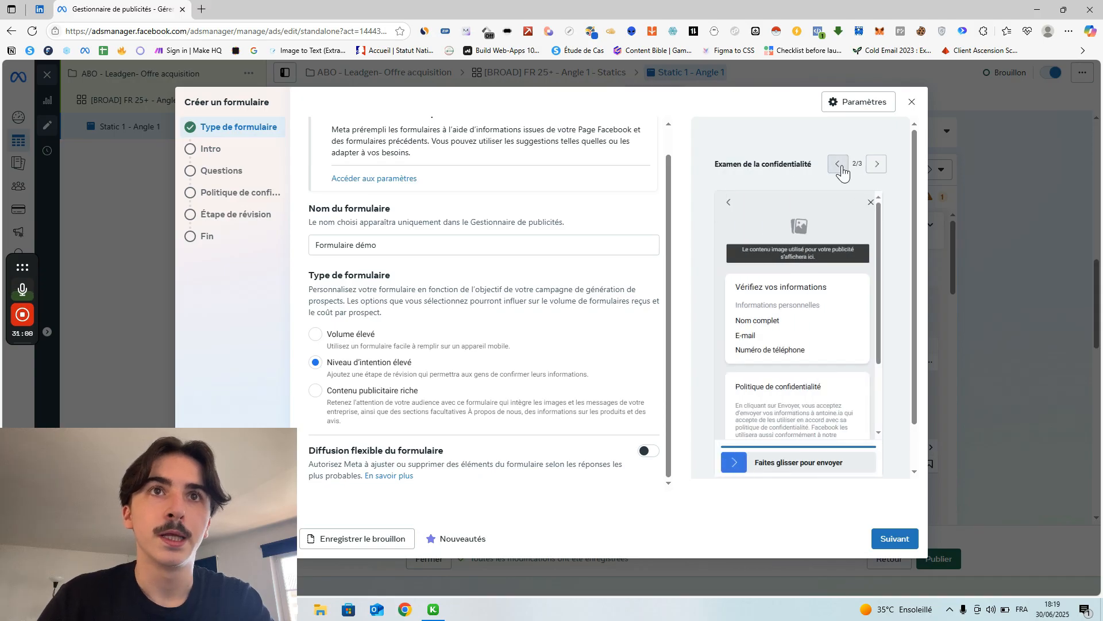
pyautogui.click(840, 166)
pyautogui.scroll(1, 799, 287)
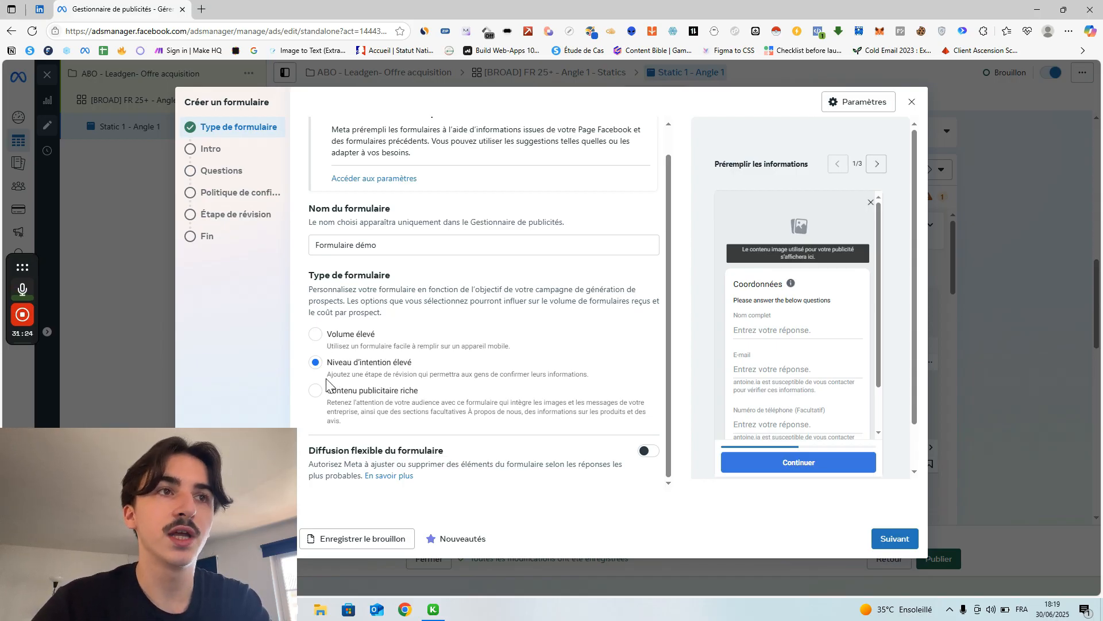
# Try the Contenu publicitaire riche form type and review each of its preview screens.
pyautogui.click(360, 400)
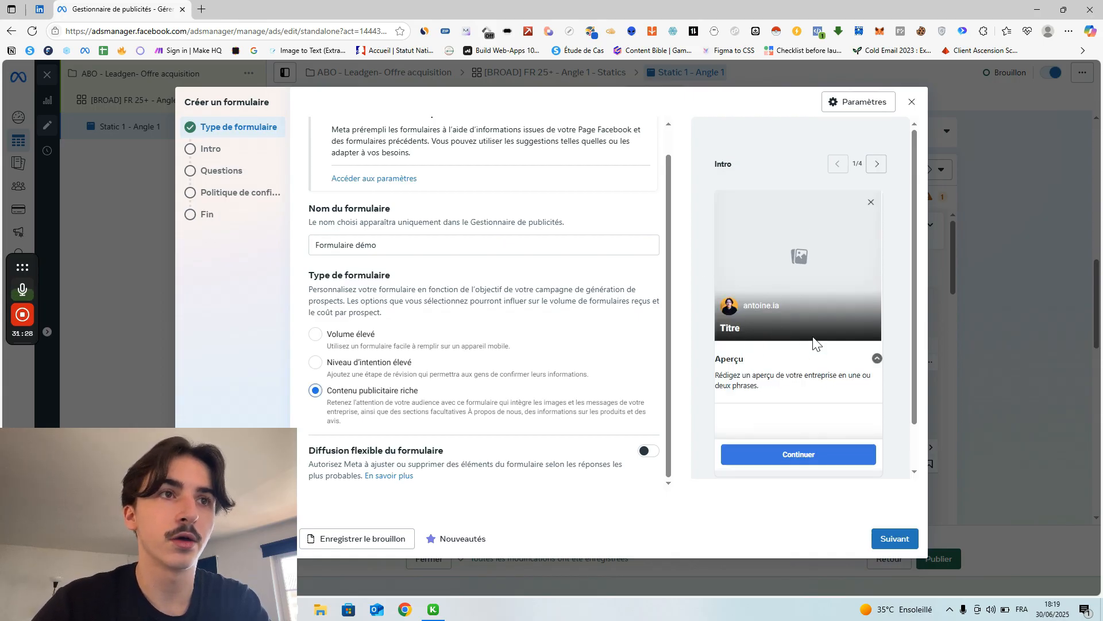
pyautogui.scroll(-1, 815, 343)
pyautogui.scroll(1, 815, 343)
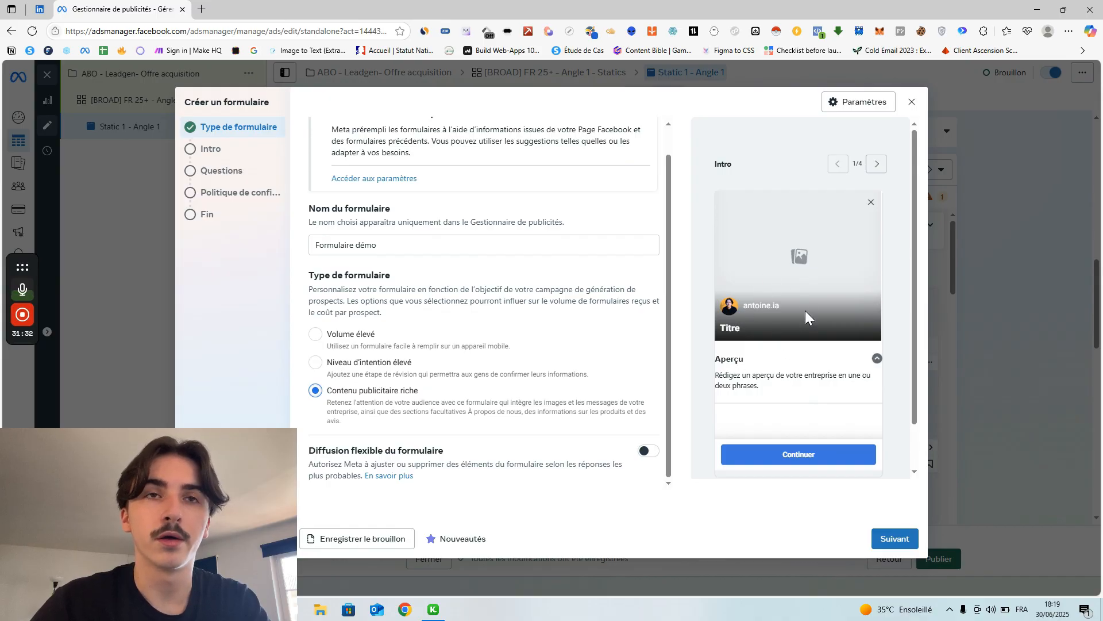
pyautogui.click(873, 166)
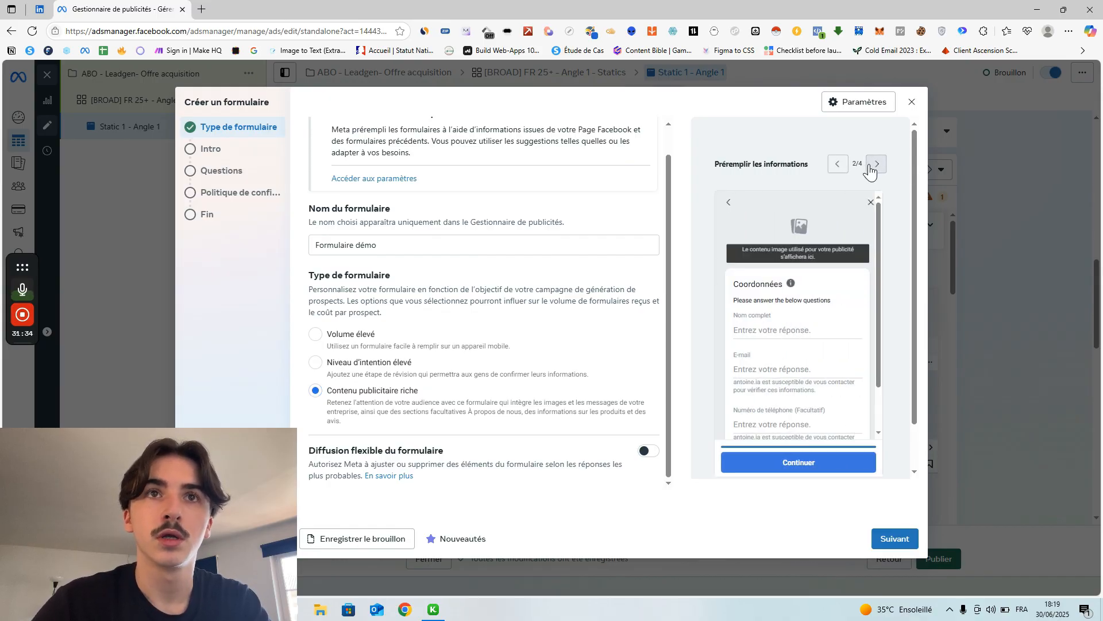
pyautogui.click(877, 170)
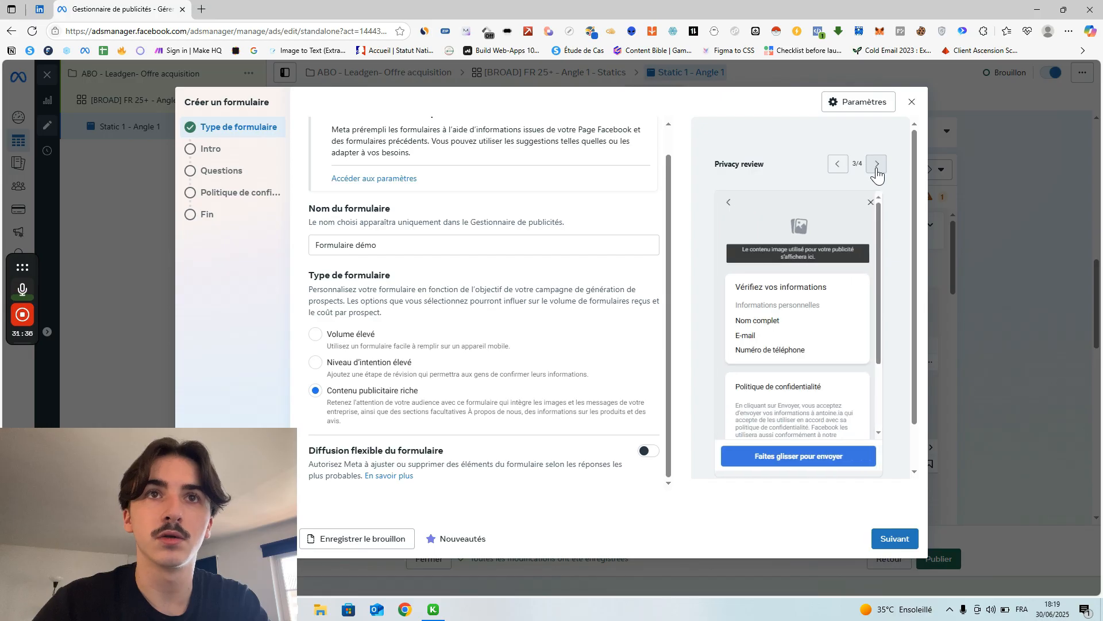
pyautogui.scroll(-2, 855, 270)
pyautogui.scroll(1, 817, 314)
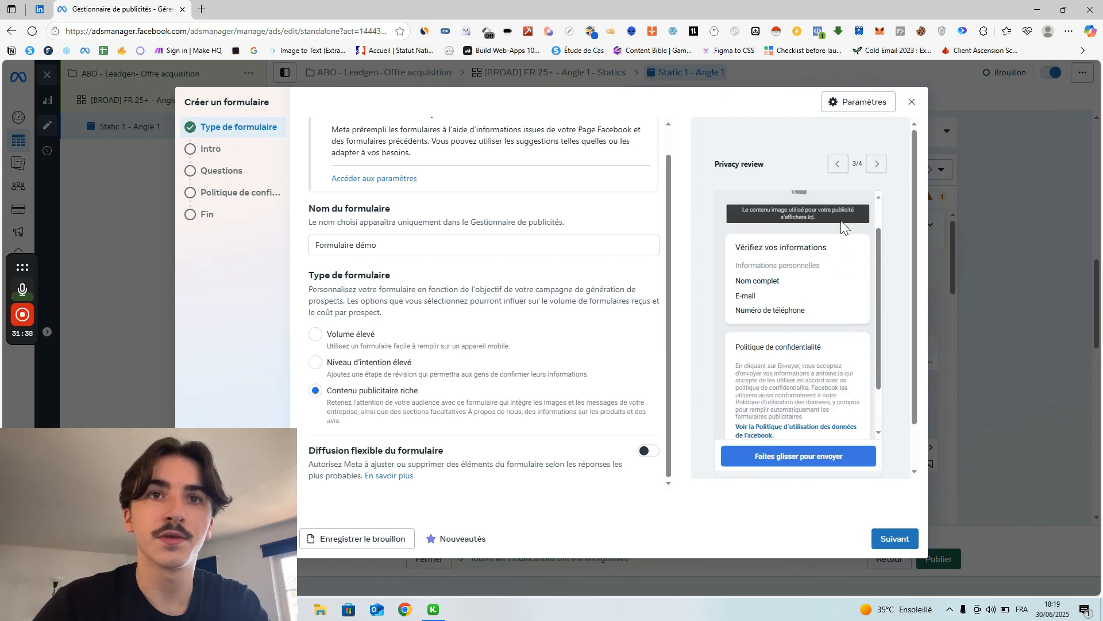
pyautogui.click(876, 172)
pyautogui.click(840, 171)
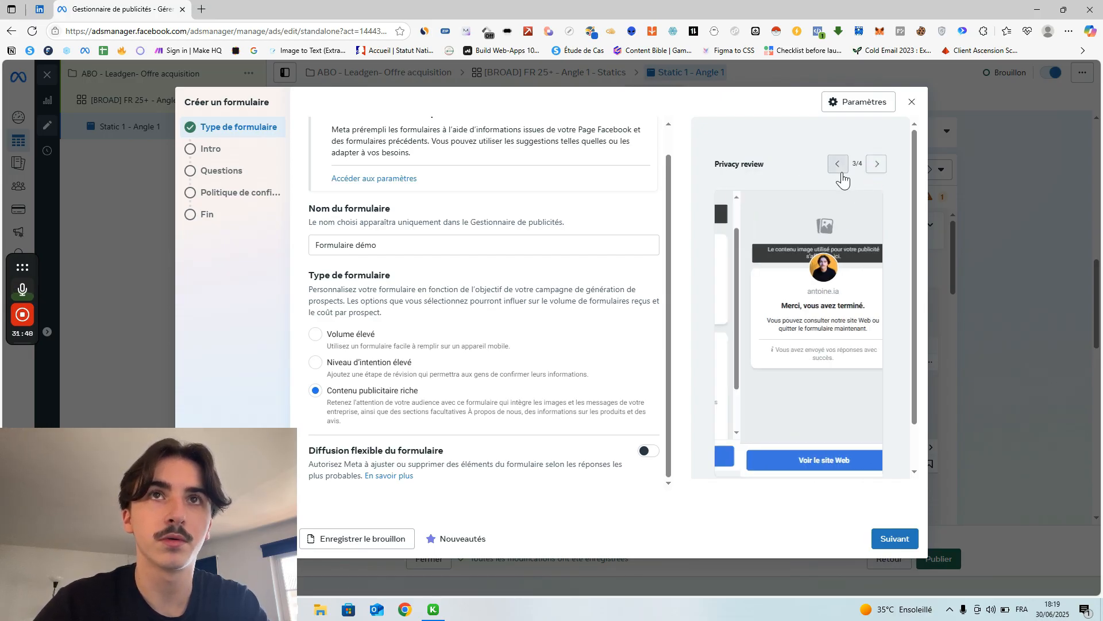
pyautogui.click(840, 171)
pyautogui.click(841, 173)
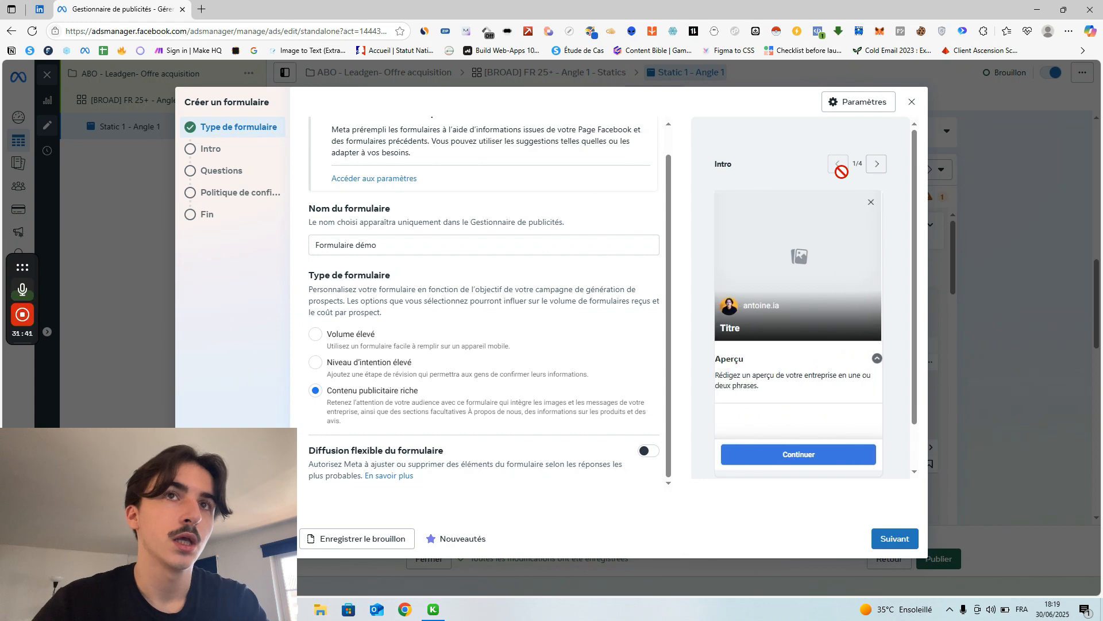
# Set the form type to Volume élevé.
pyautogui.click(373, 338)
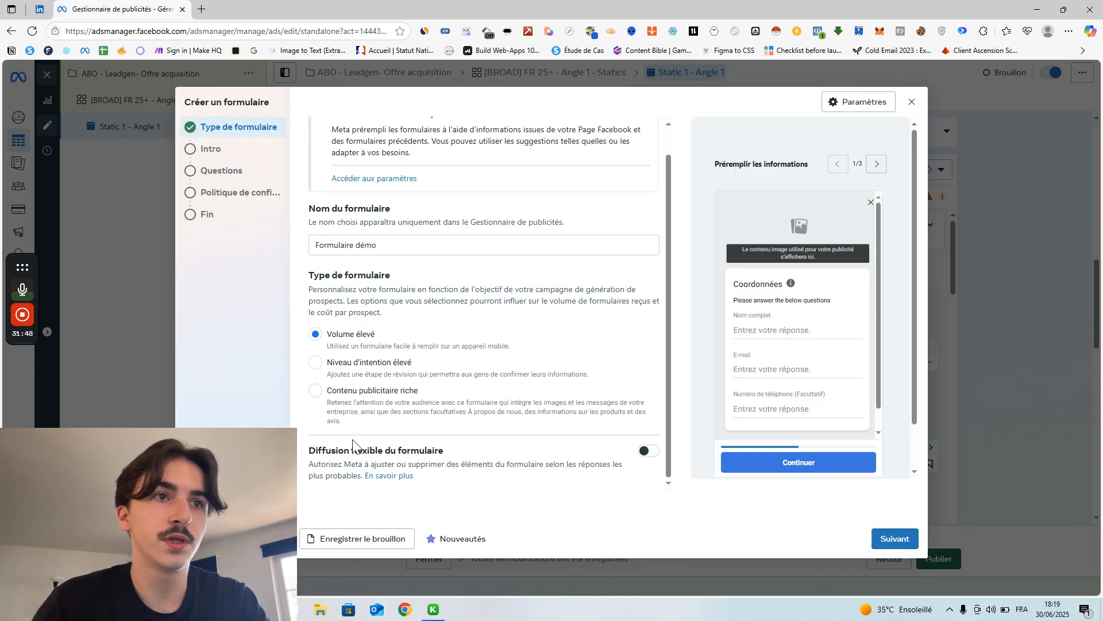
# Try flexible form delivery with the Manuel option to examine its customizable elements, and switch flexible delivery back off.
pyautogui.click(652, 454)
pyautogui.scroll(-1, 501, 396)
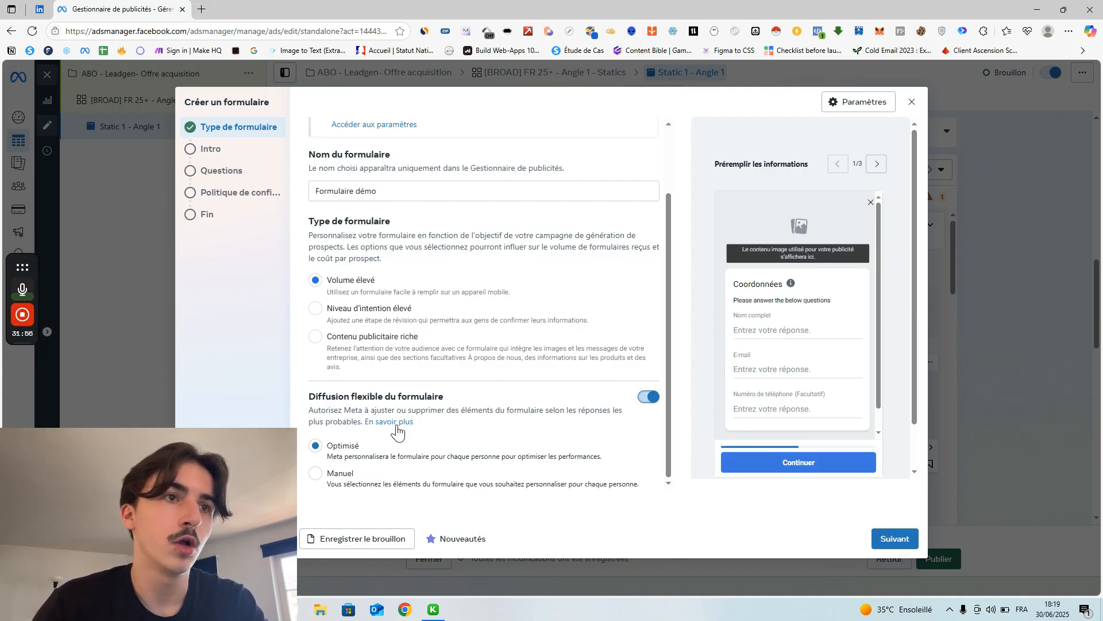
pyautogui.click(316, 473)
pyautogui.scroll(-2, 509, 406)
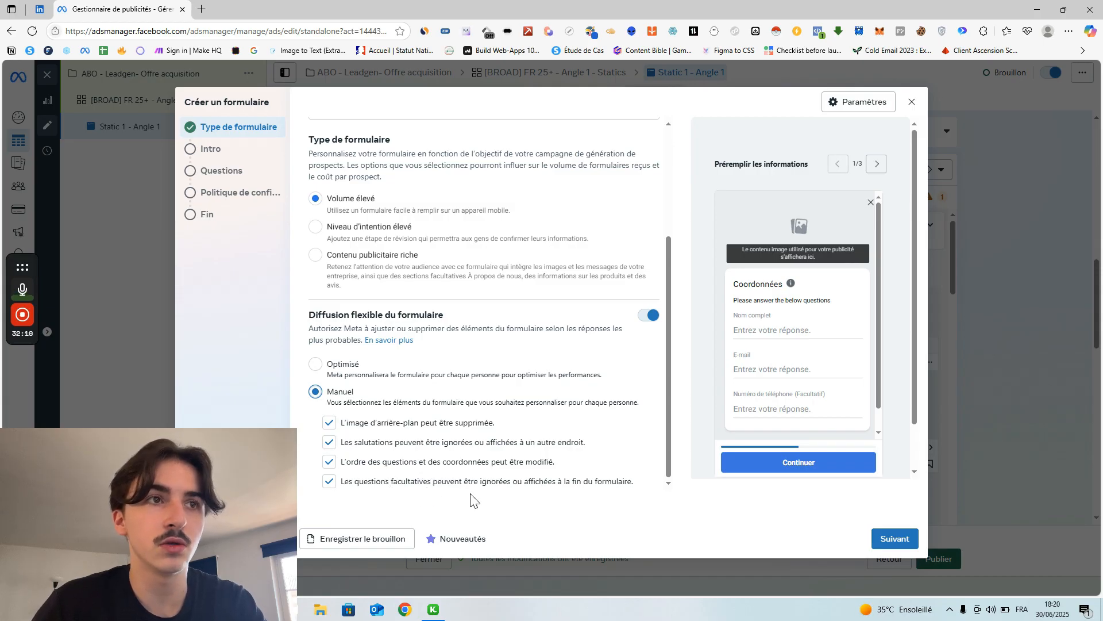
pyautogui.click(648, 317)
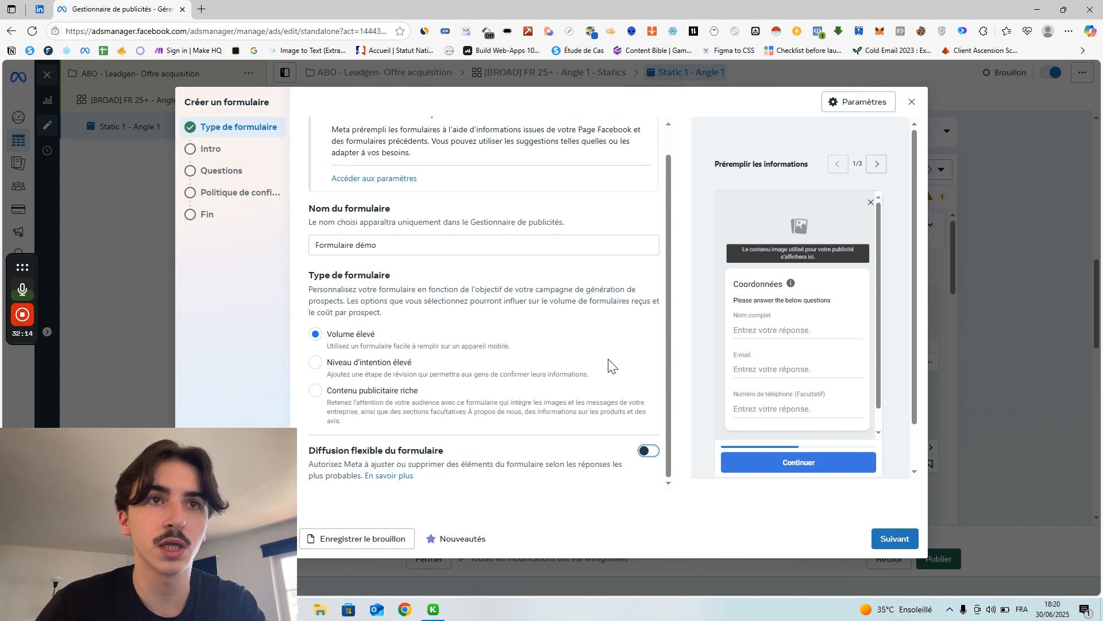
# Proceed to the form's Intro stage and disable the optional background image.
pyautogui.scroll(1, 621, 362)
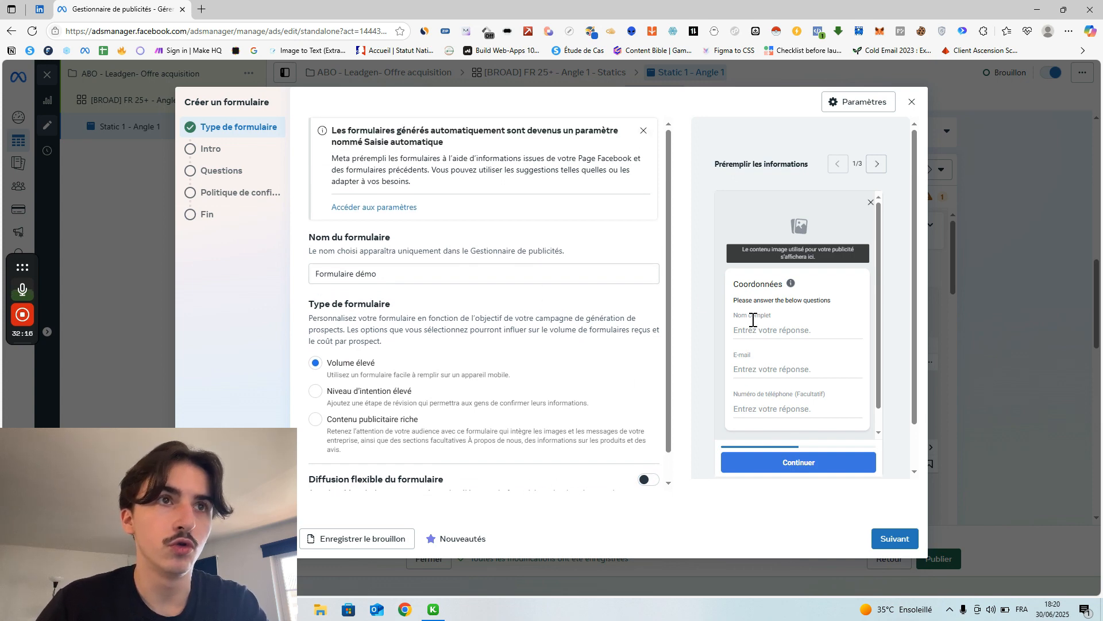
pyautogui.click(896, 546)
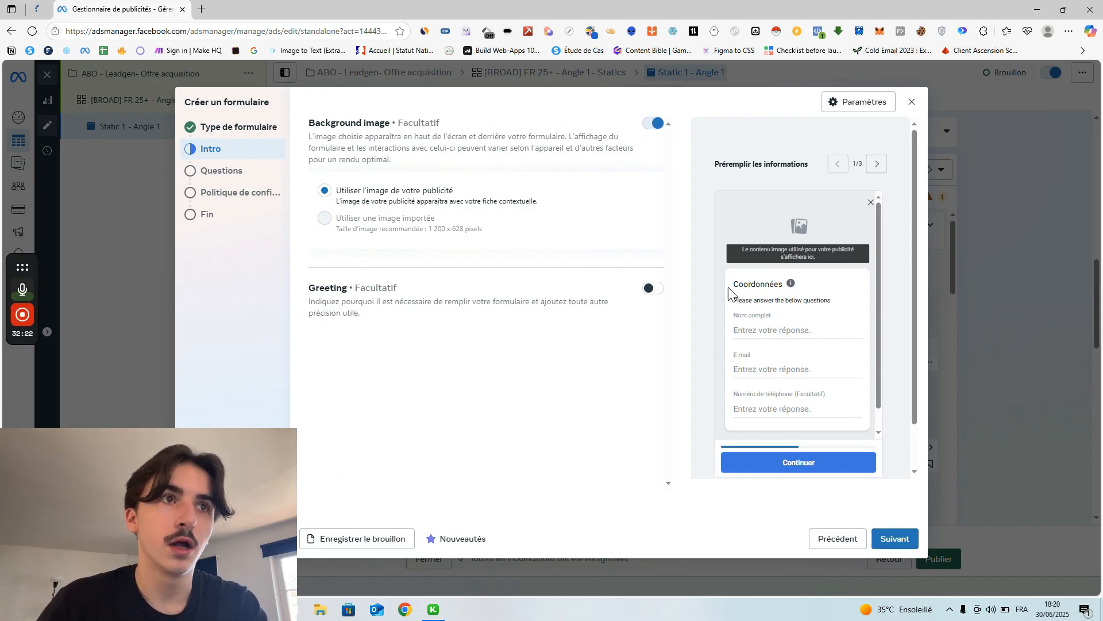
pyautogui.scroll(-1, 730, 290)
pyautogui.scroll(1, 763, 347)
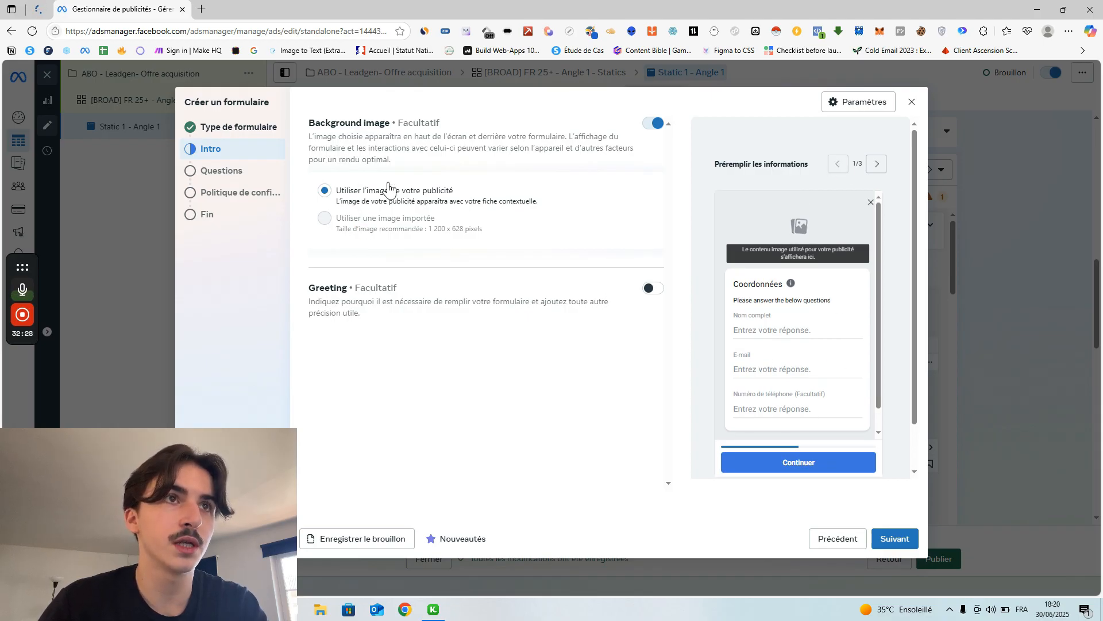
pyautogui.click(653, 124)
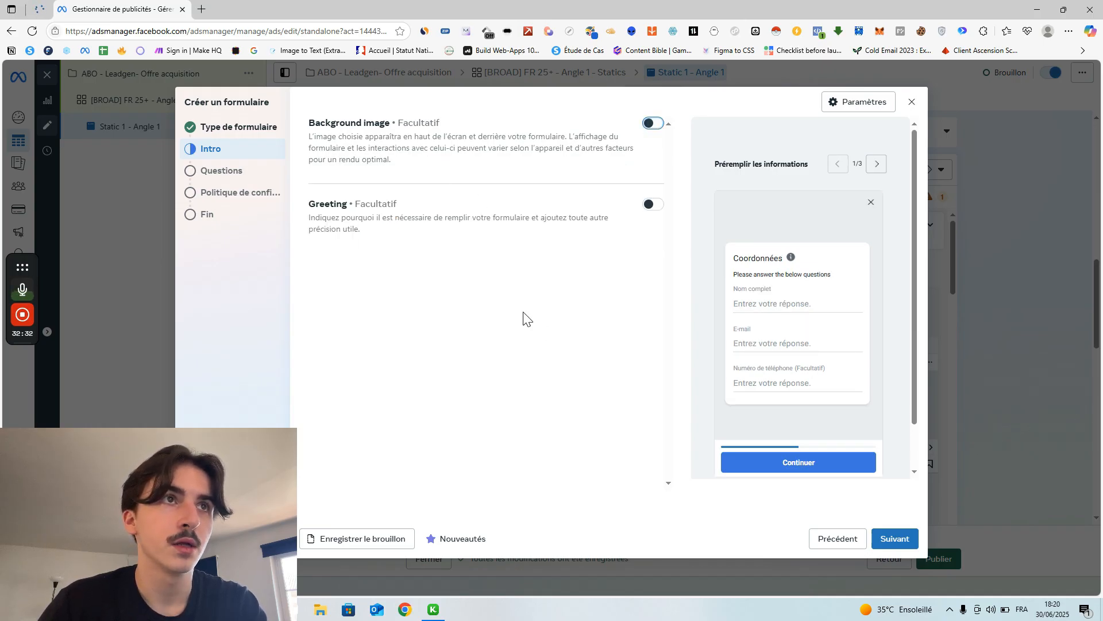
# Look briefly at the Questions stage, and back in the Intro stage enable the optional Greeting section.
pyautogui.click(891, 543)
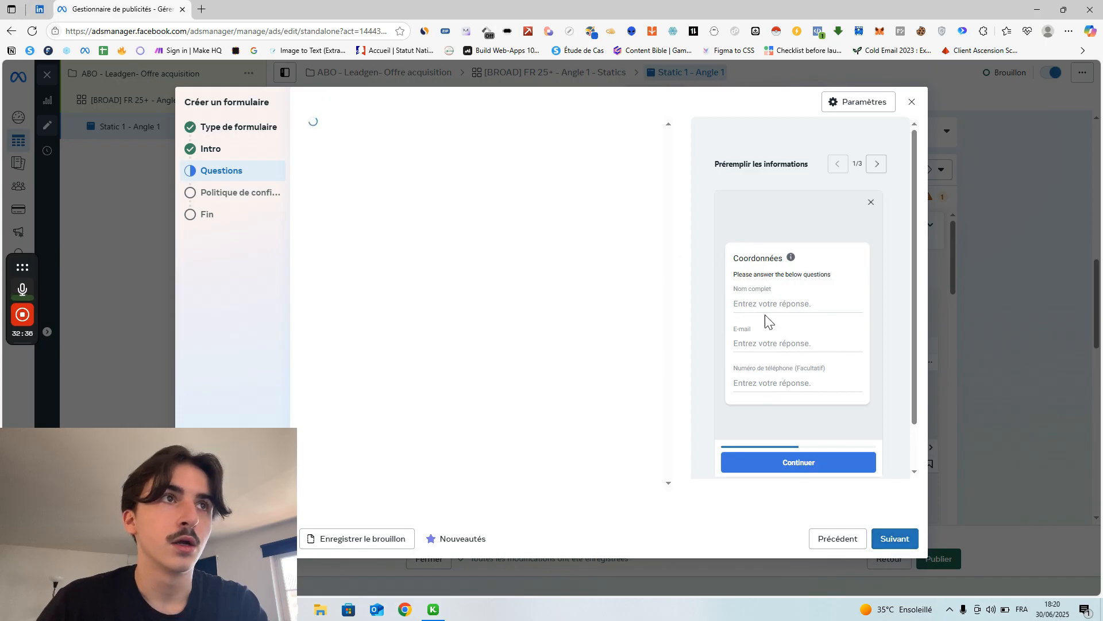
pyautogui.click(849, 540)
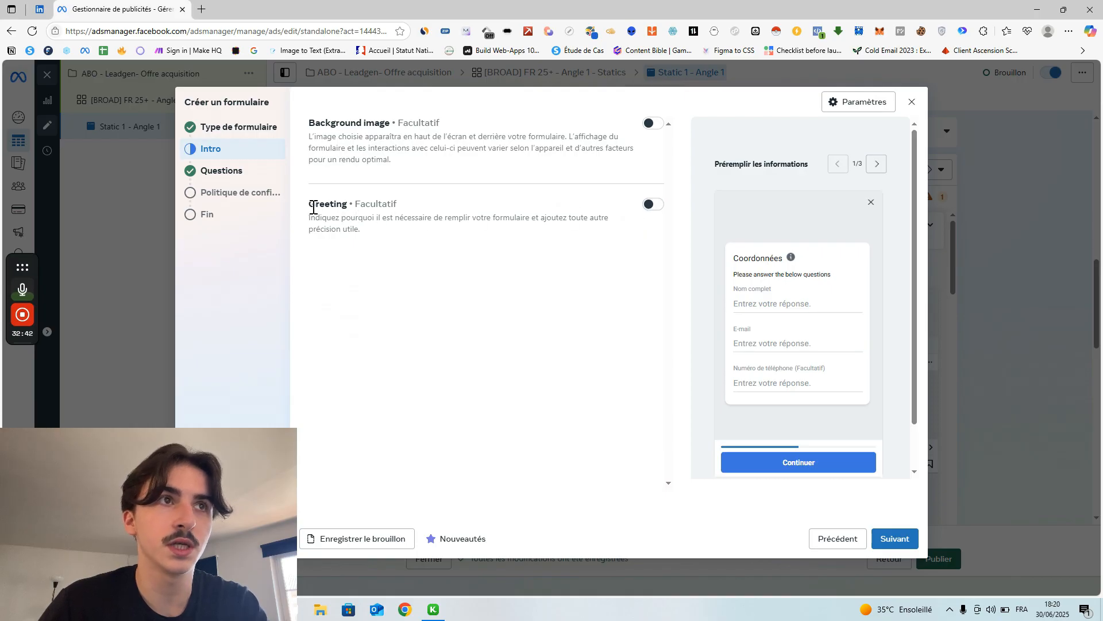
pyautogui.moveTo(310, 207); pyautogui.dragTo(357, 212)
pyautogui.click(484, 297)
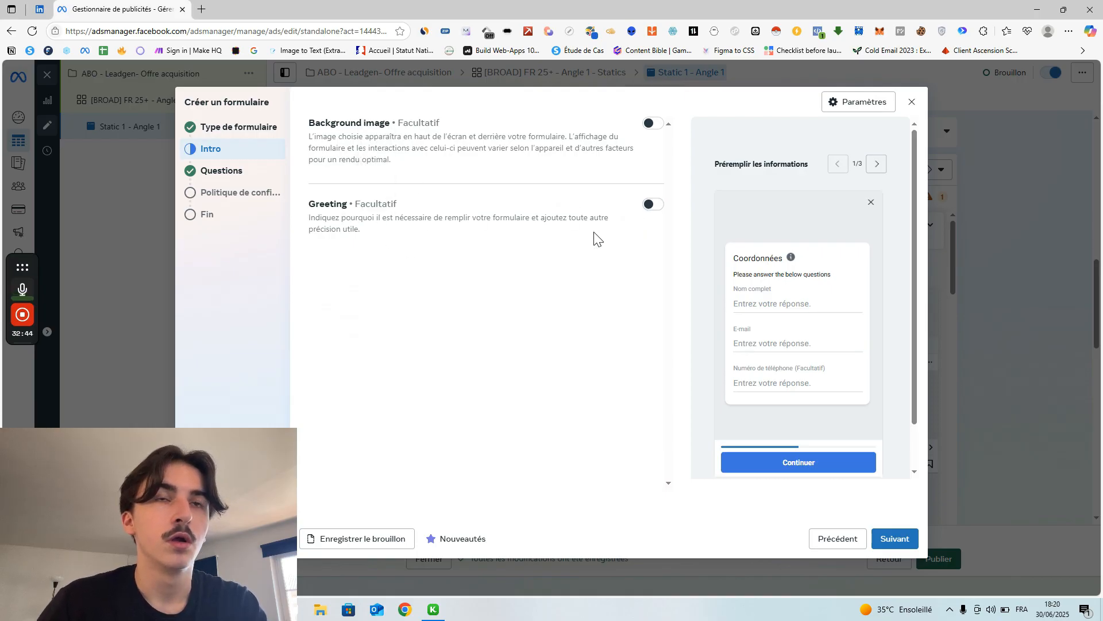
pyautogui.click(649, 205)
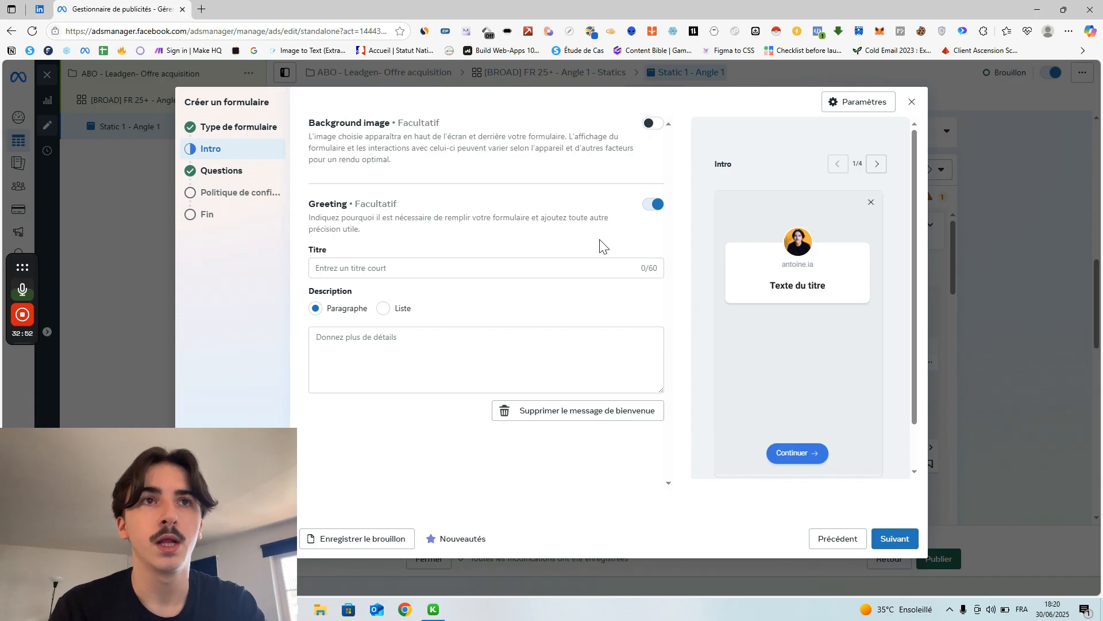
pyautogui.click(553, 273)
pyautogui.click(526, 256)
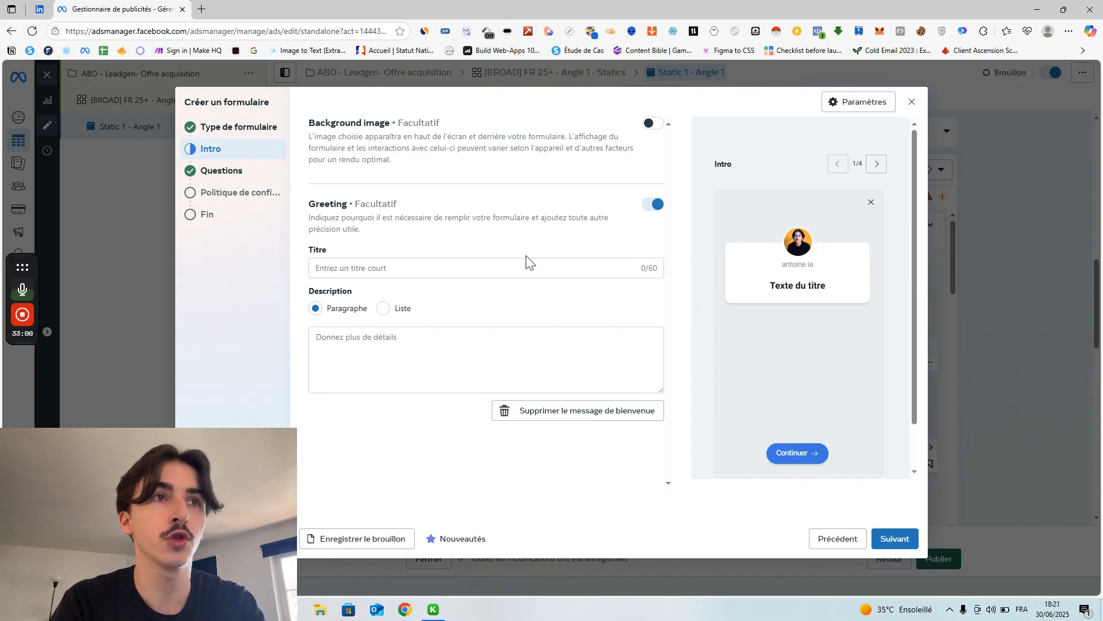
# Set the greeting title to "Accédez à la démo".
pyautogui.click(476, 272)
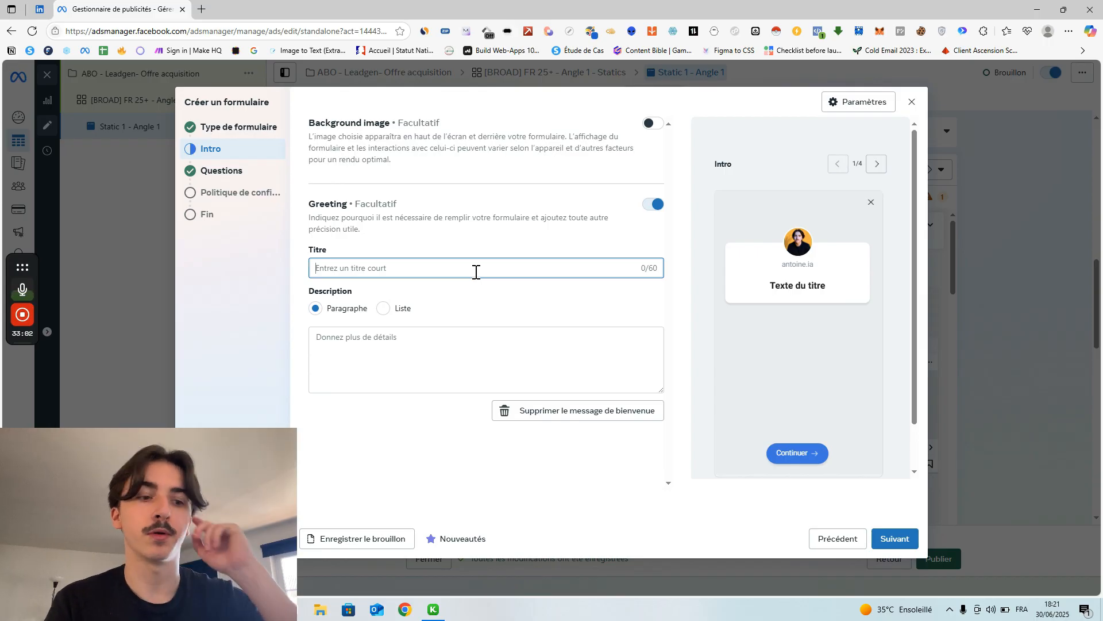
pyautogui.press('capslock')
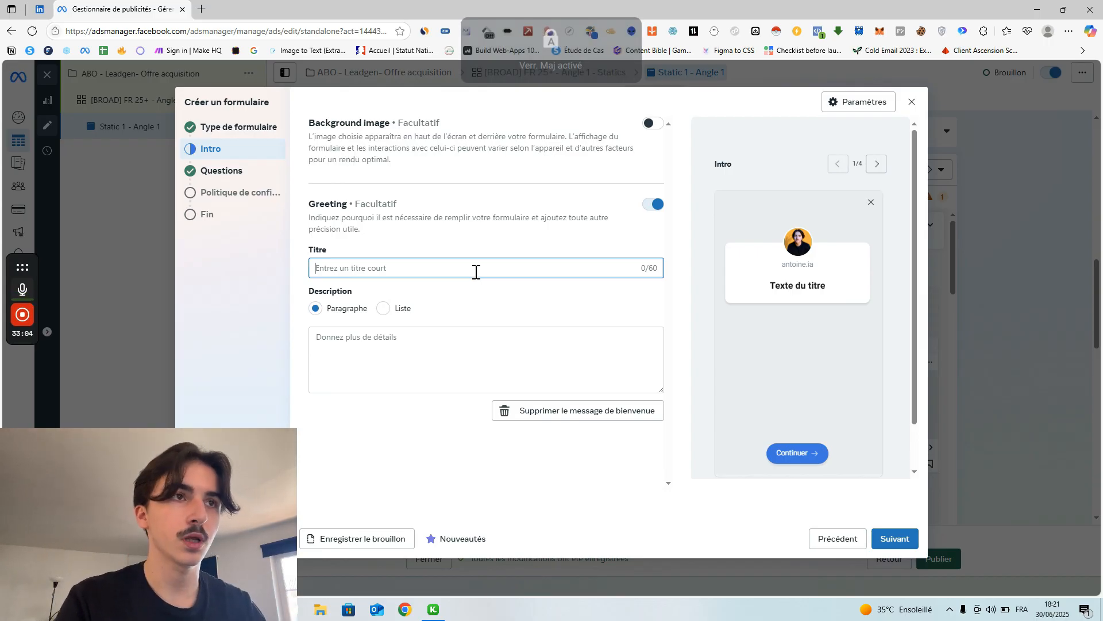
pyautogui.write('A')
pyautogui.press('capslock')
pyautogui.write('ccédezv')
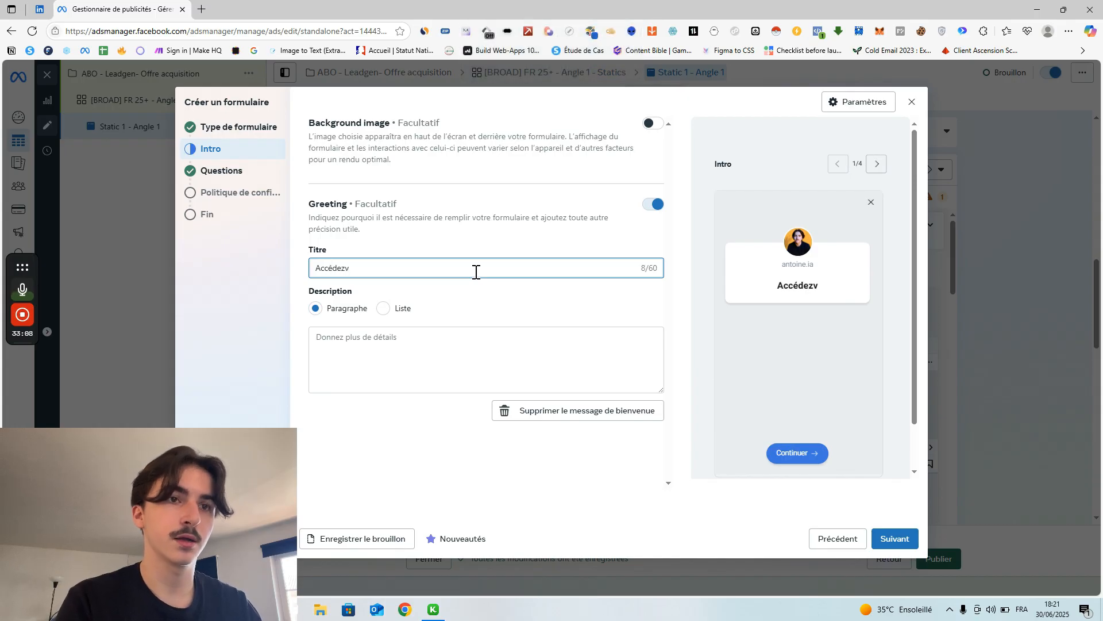
pyautogui.press('BackSpace')
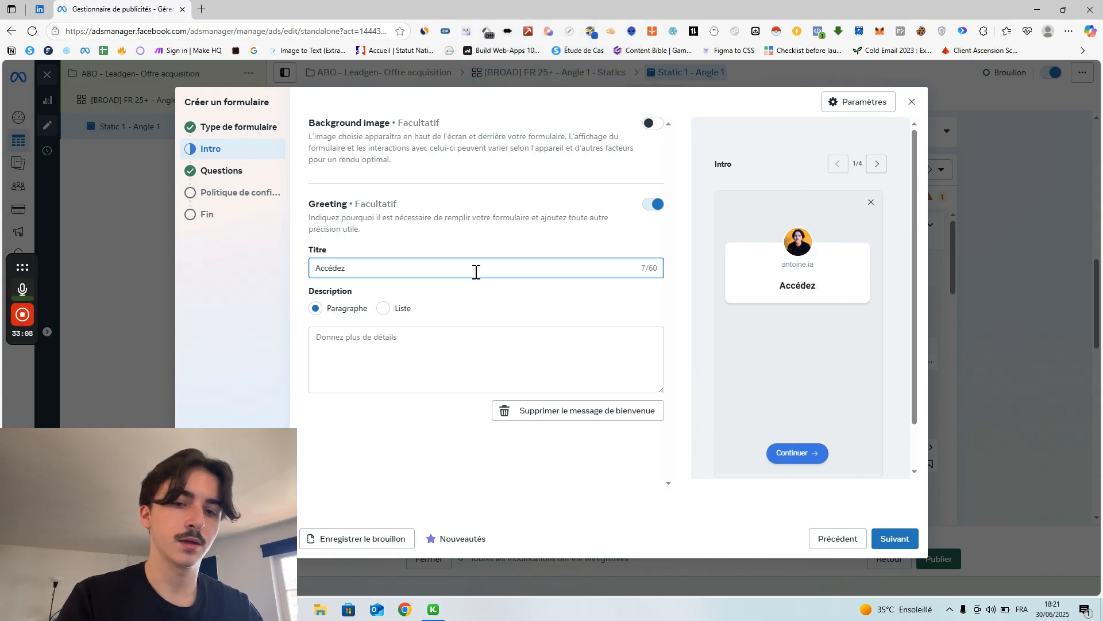
pyautogui.write('àa la v')
pyautogui.press('BackSpace')
pyautogui.press('BackSpace')
pyautogui.press('BackSpace')
pyautogui.press('BackSpace')
pyautogui.press('BackSpace')
pyautogui.press('BackSpace')
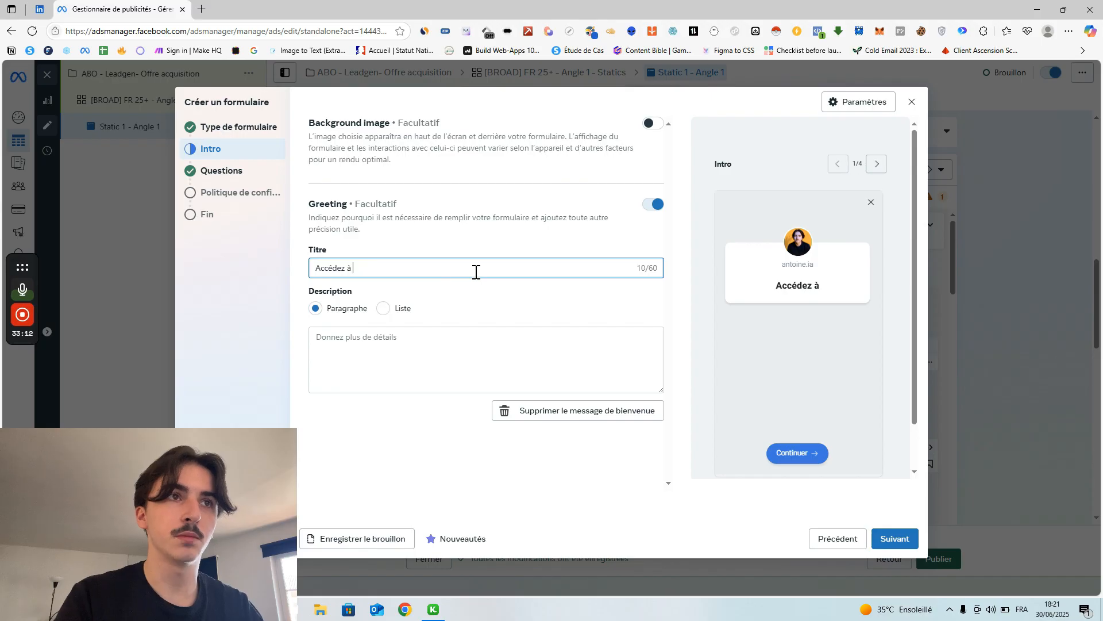
pyautogui.write('la démo')
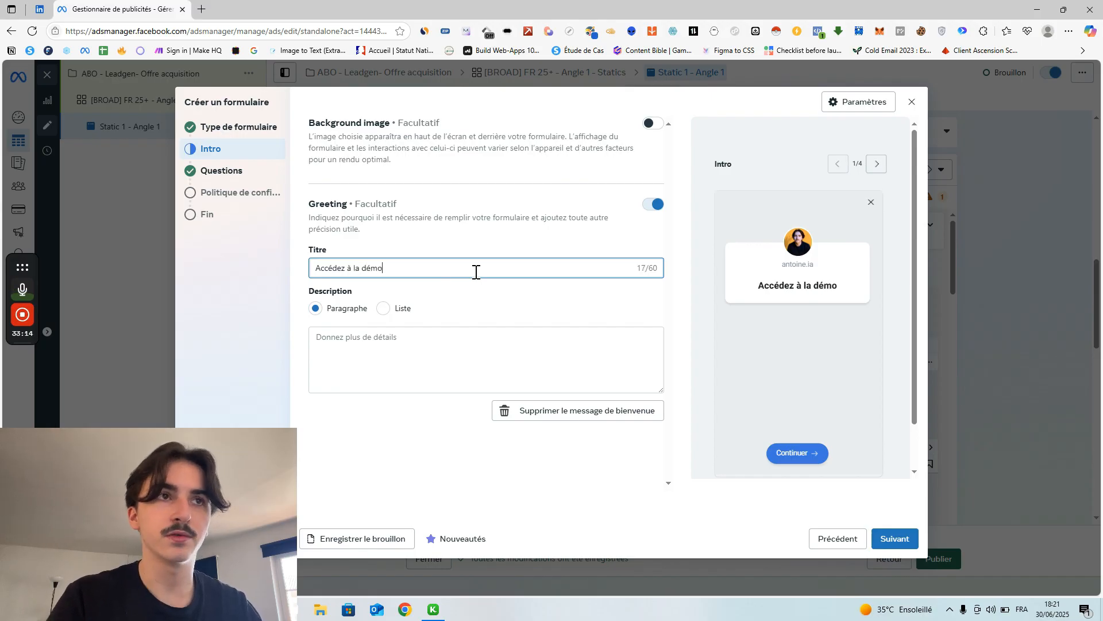
pyautogui.click(464, 241)
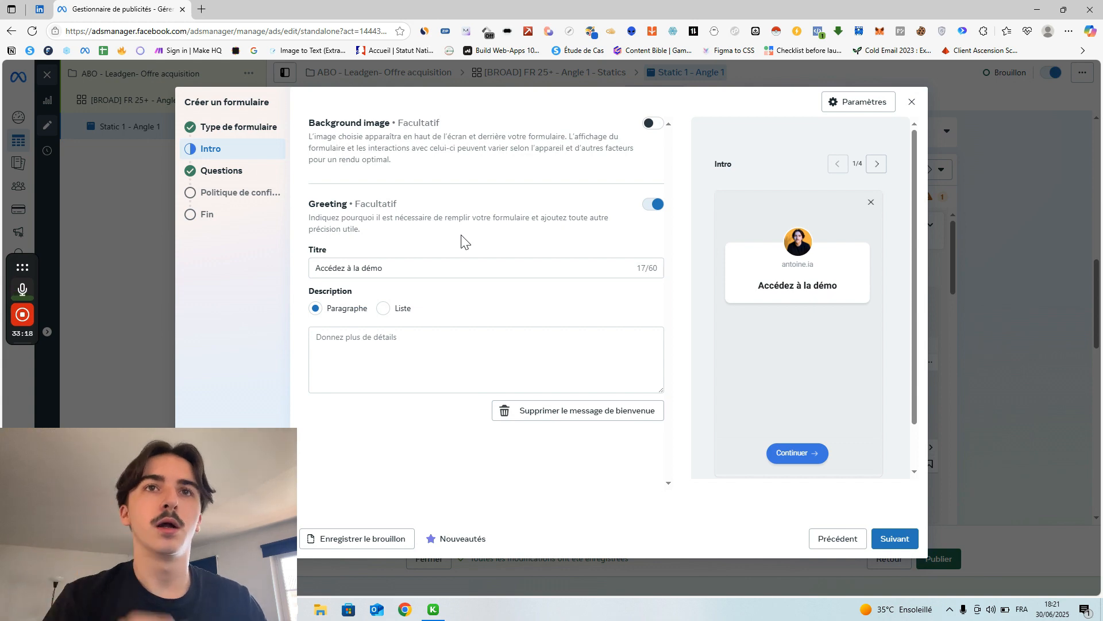
pyautogui.click(416, 265)
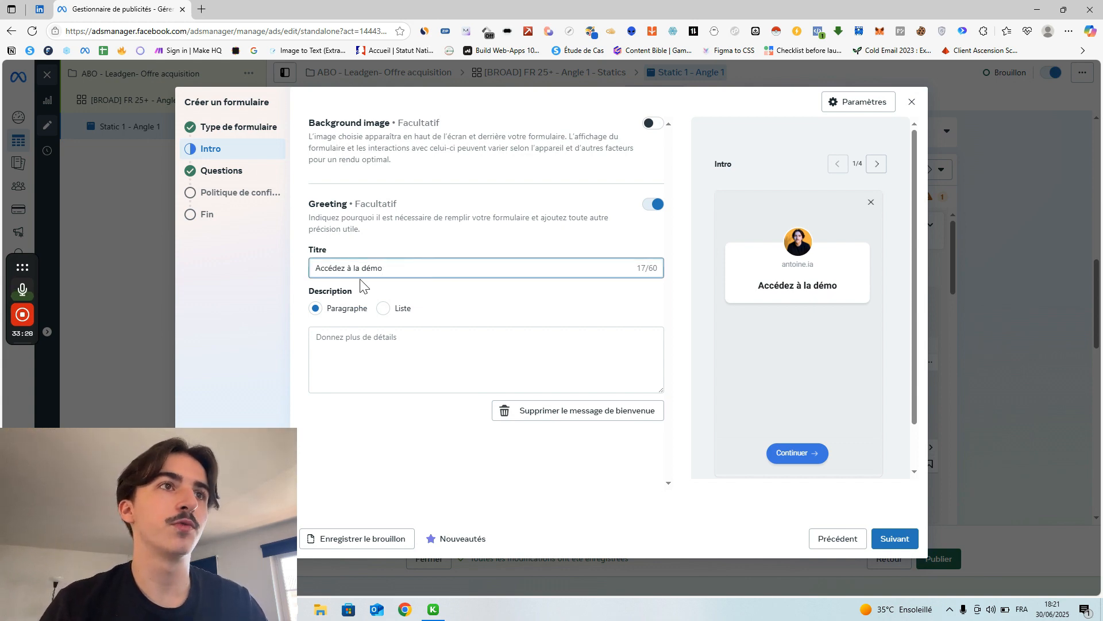
pyautogui.click(426, 254)
# Write "Remplissez le formulaire et accédez à ..." as the greeting's paragraph description.
pyautogui.click(517, 343)
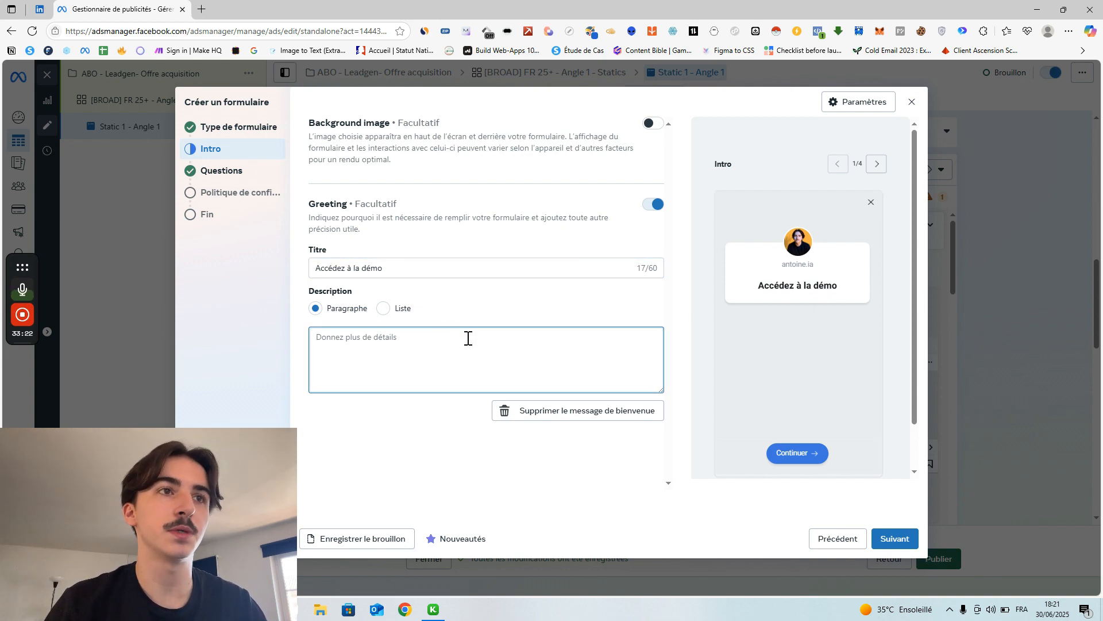
pyautogui.press('capslock')
pyautogui.write('R')
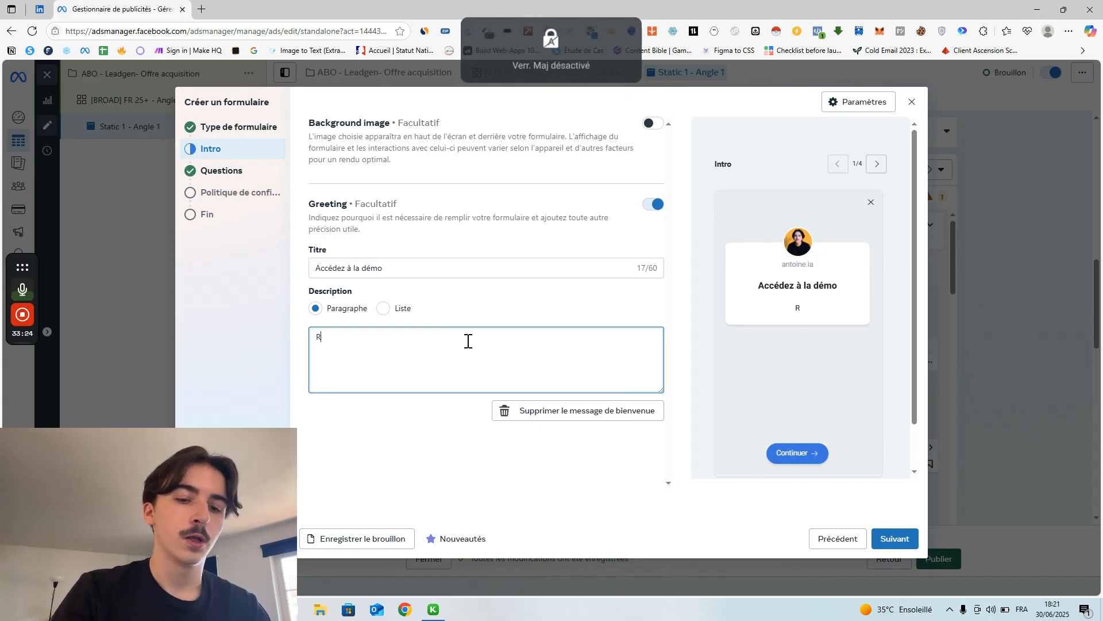
pyautogui.press('capslock')
pyautogui.write('emplissz')
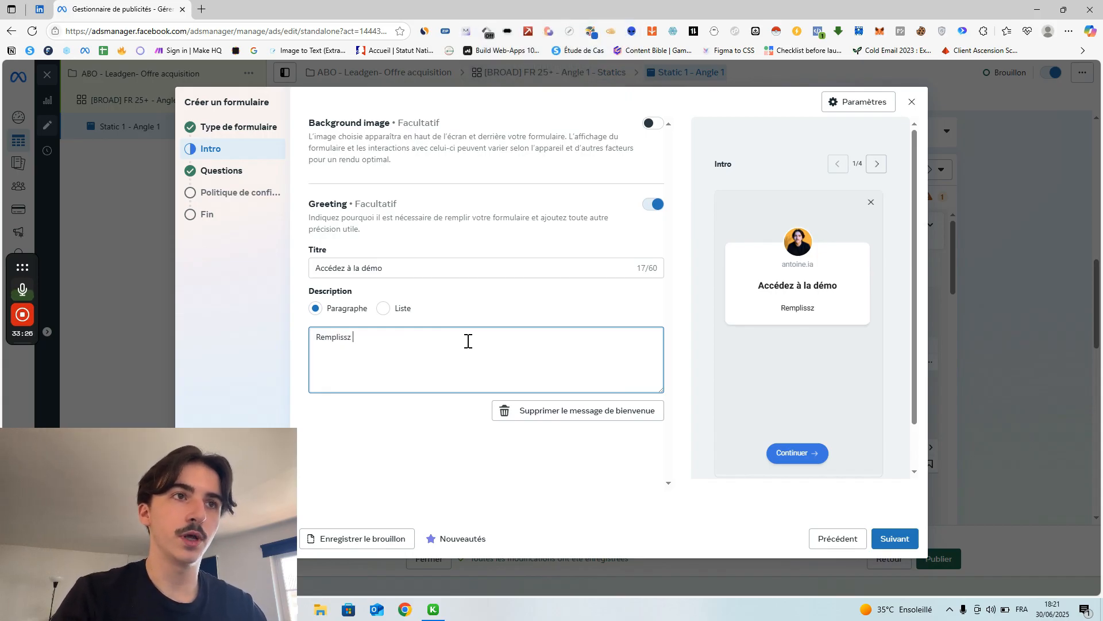
pyautogui.press('BackSpace')
pyautogui.write('ez le for')
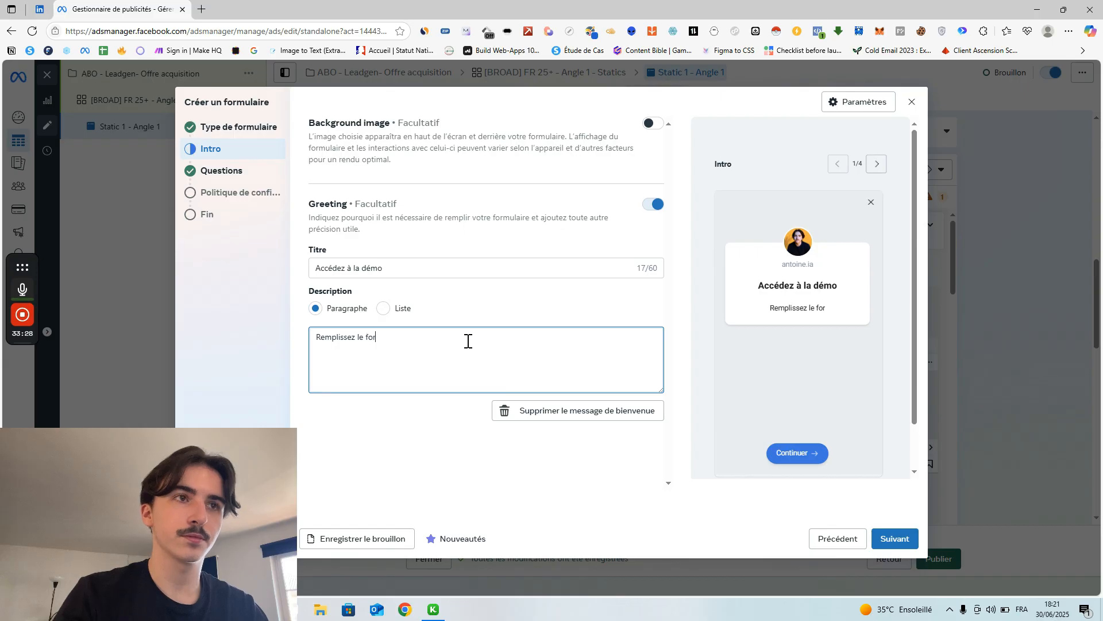
pyautogui.write('mulaire e')
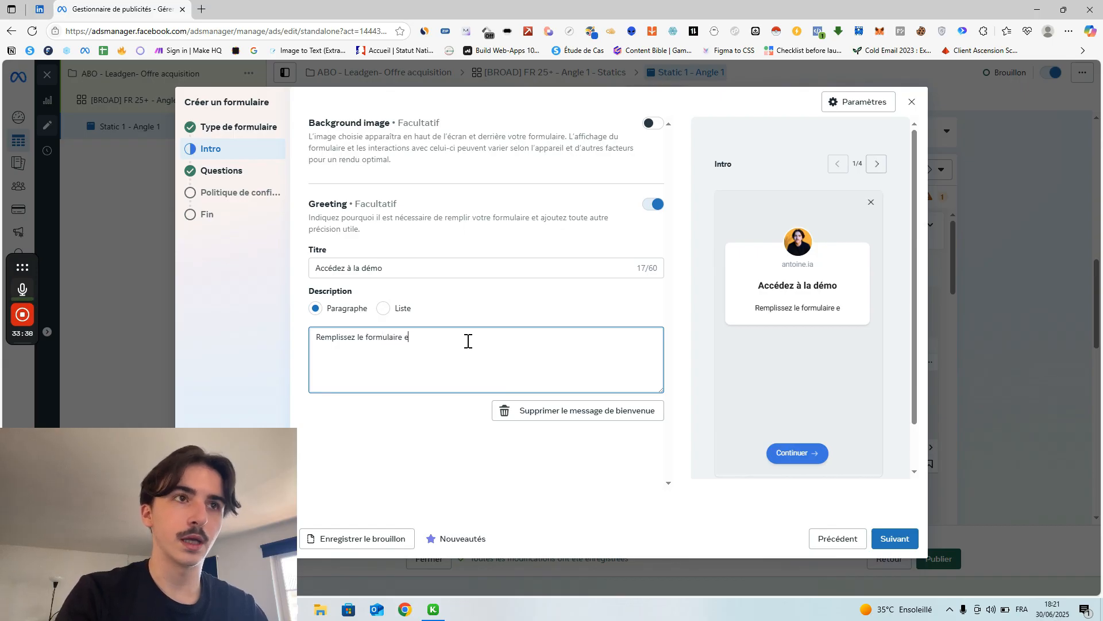
pyautogui.write('t accédez à ')
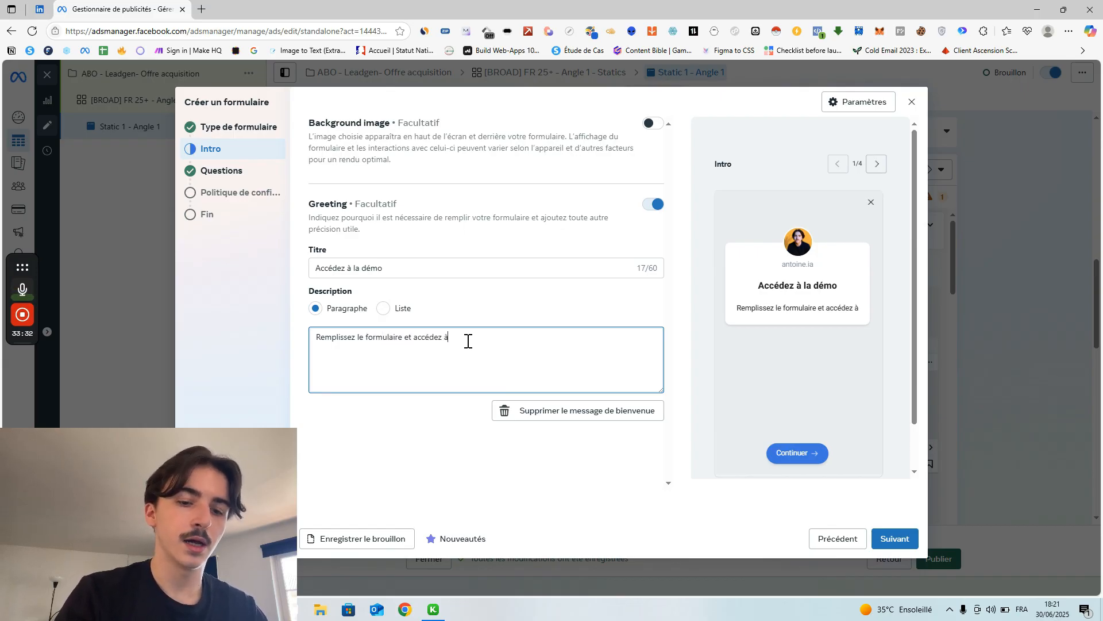
pyautogui.write('...')
pyautogui.click(396, 454)
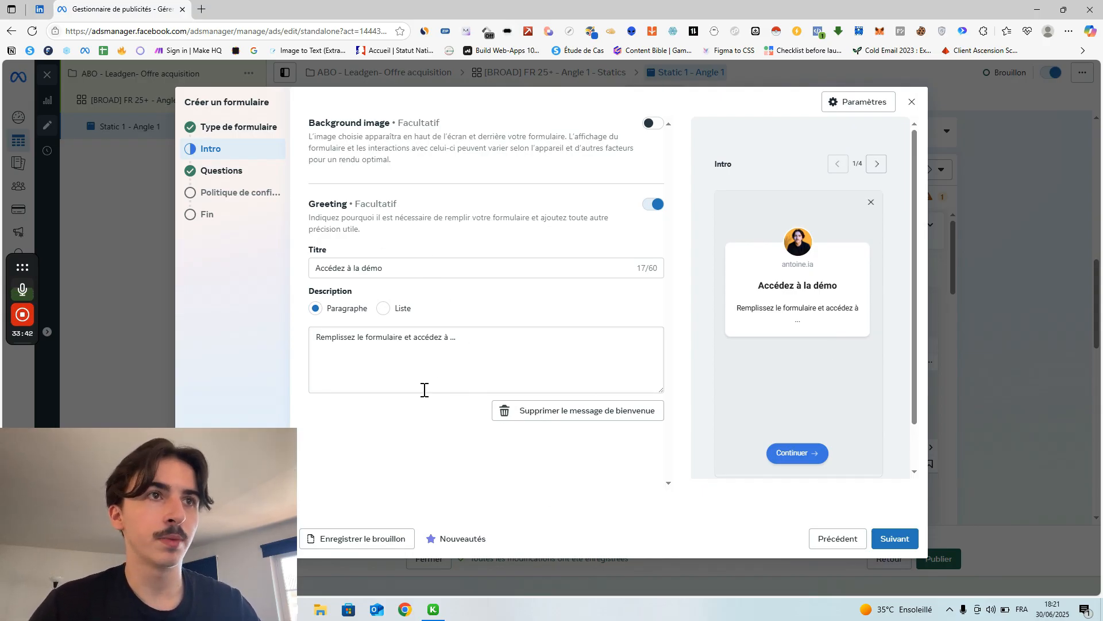
pyautogui.click(486, 347)
pyautogui.click(386, 400)
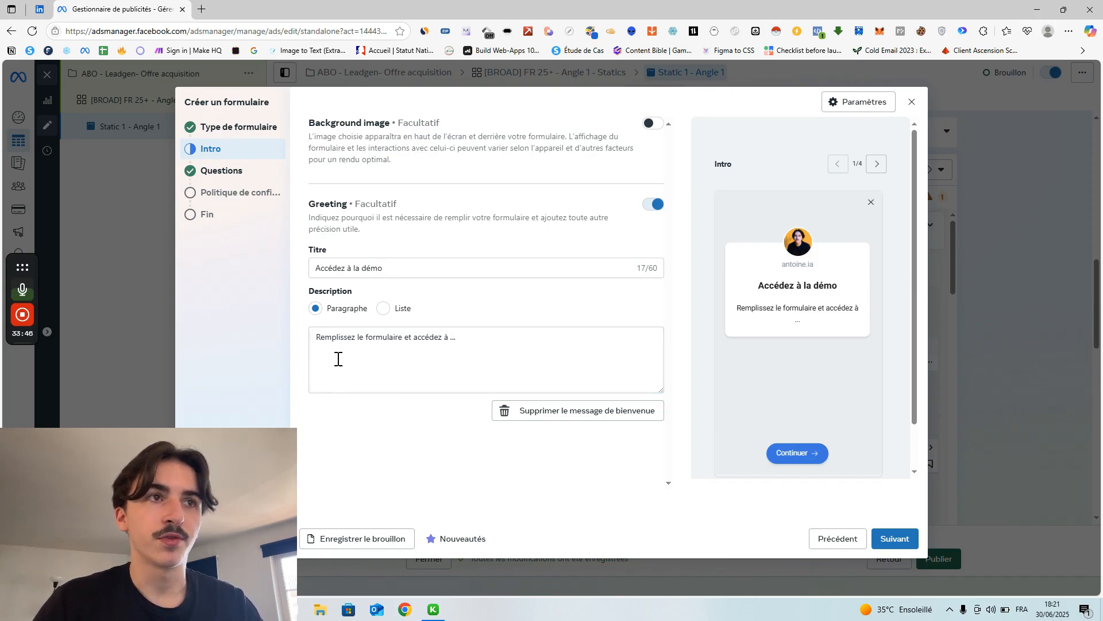
pyautogui.click(395, 367)
pyautogui.click(397, 279)
pyautogui.click(417, 268)
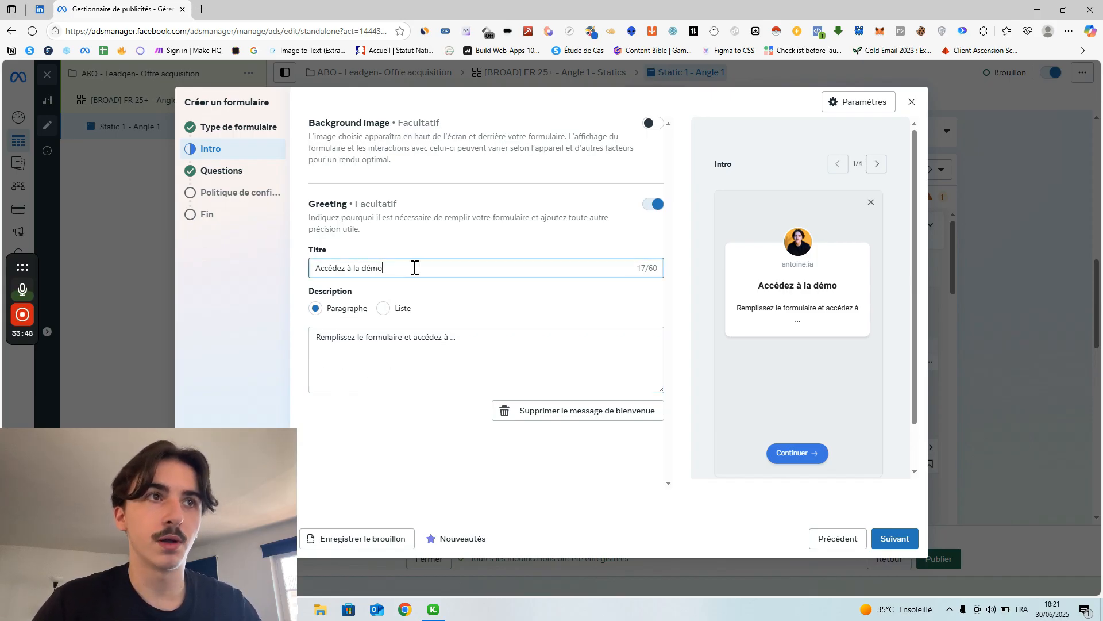
pyautogui.tripleClick(334, 270)
pyautogui.click(480, 302)
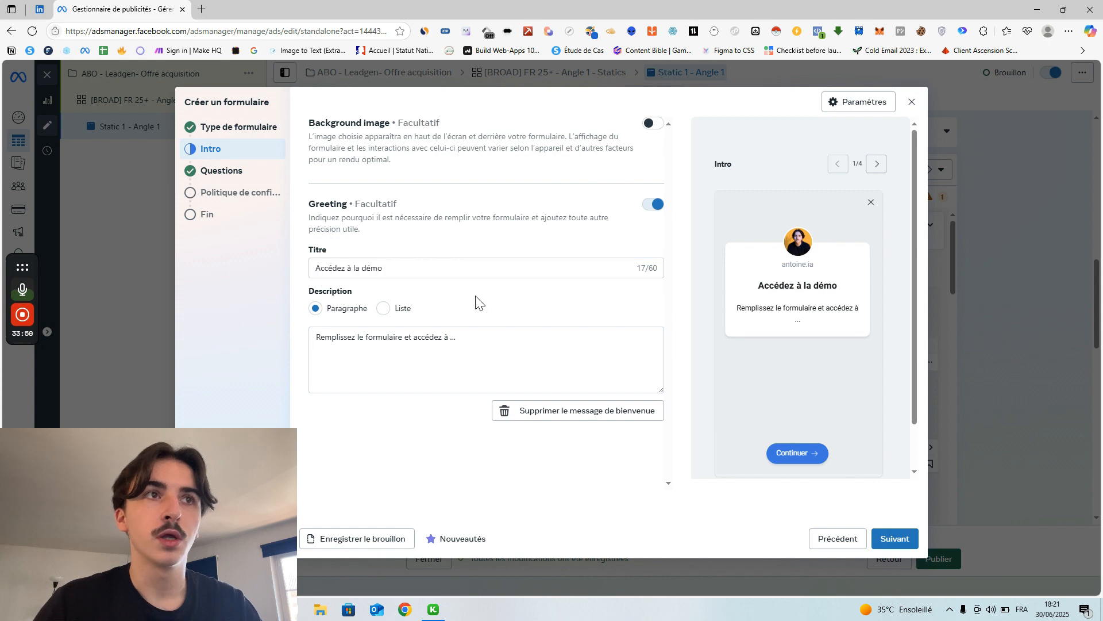
pyautogui.click(453, 370)
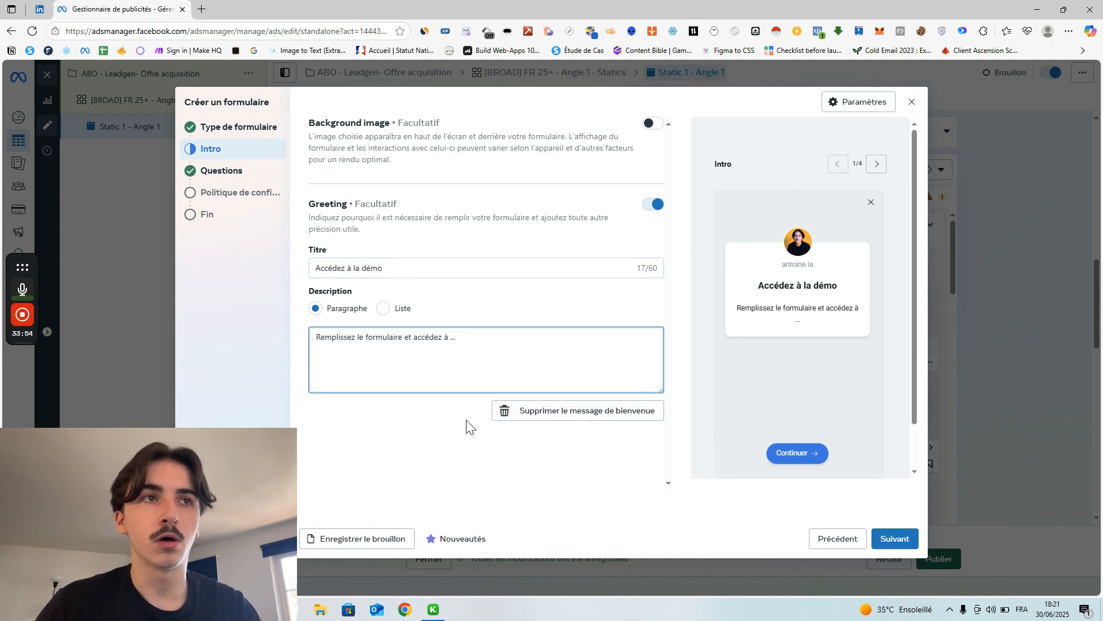
pyautogui.click(425, 426)
# Try the list format for the greeting description, with "Argument 1" as the first bullet.
pyautogui.click(384, 310)
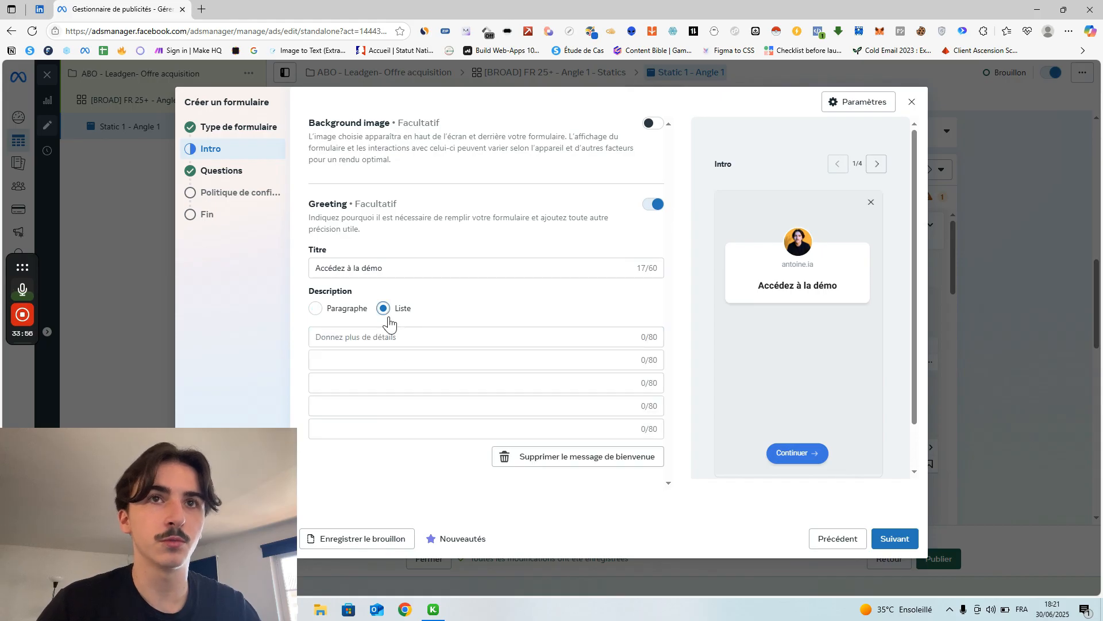
pyautogui.click(406, 339)
pyautogui.press('capslock')
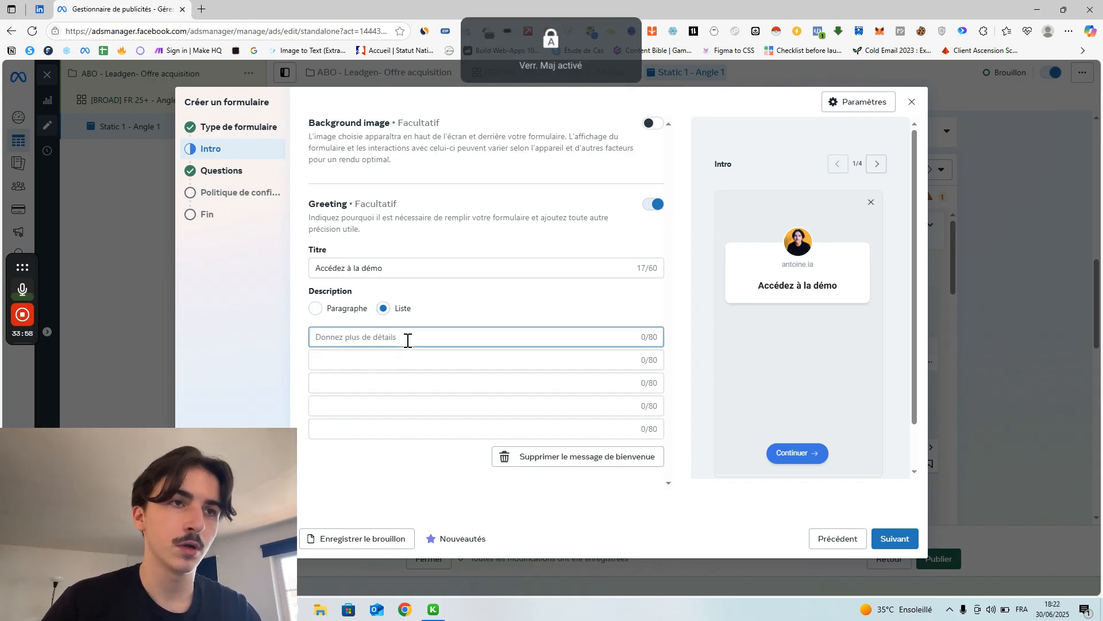
pyautogui.write('A')
pyautogui.press('capslock')
pyautogui.write('r')
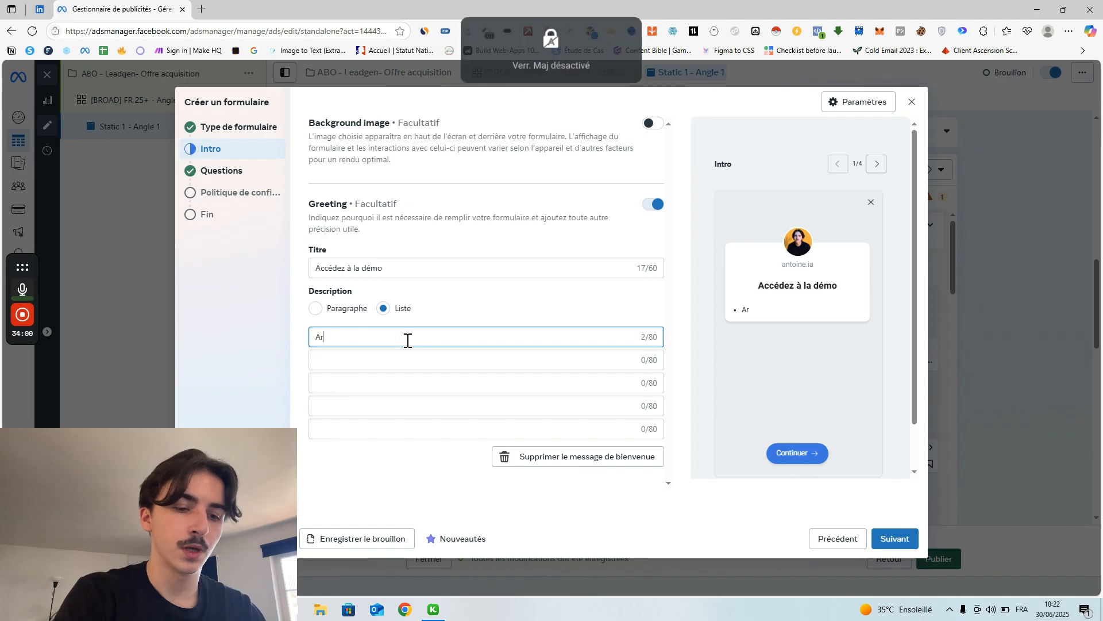
pyautogui.write('gument')
pyautogui.press('capslock')
pyautogui.write('1')
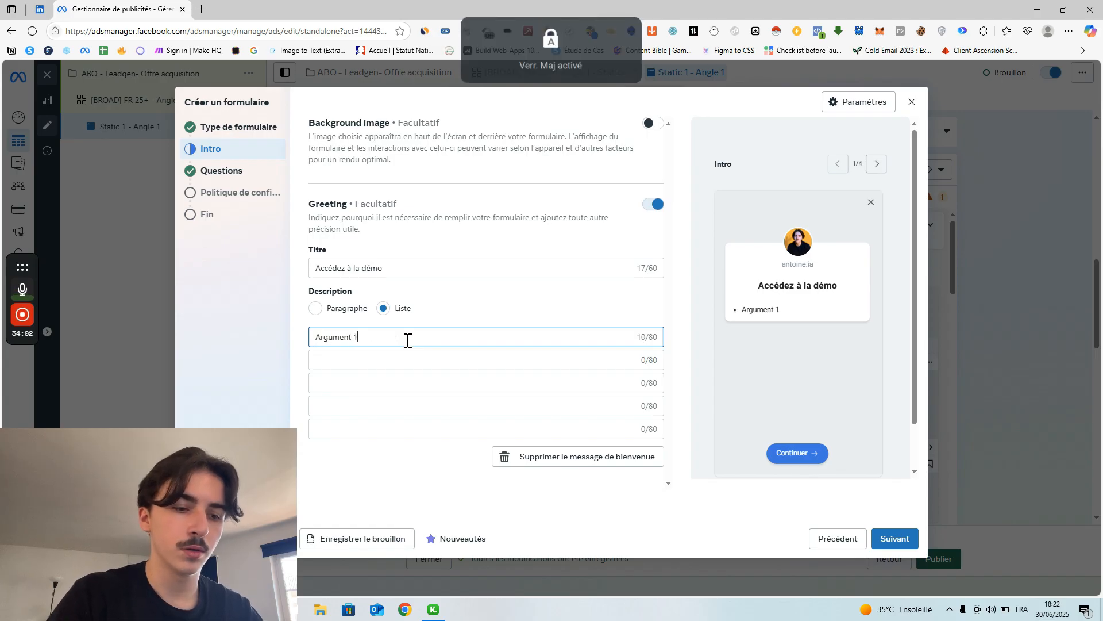
# Enter "Argument 2" as the second bullet of the greeting list, and switch the description back to the paragraph format.
pyautogui.click(419, 360)
pyautogui.write('A')
pyautogui.press('capslock')
pyautogui.write('r')
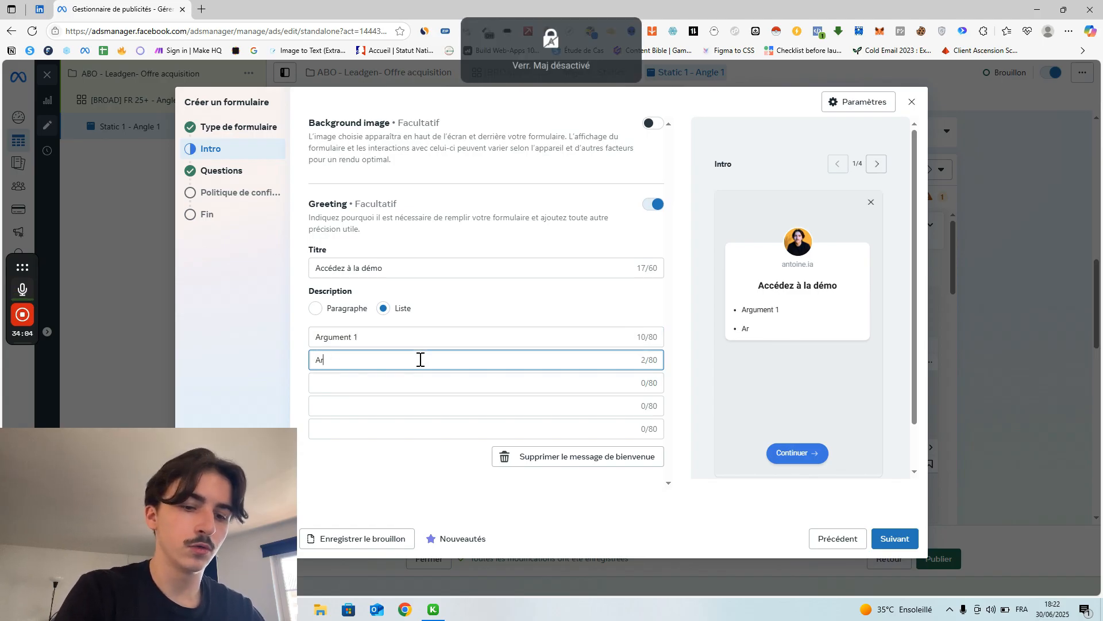
pyautogui.write('gument')
pyautogui.press('capslock')
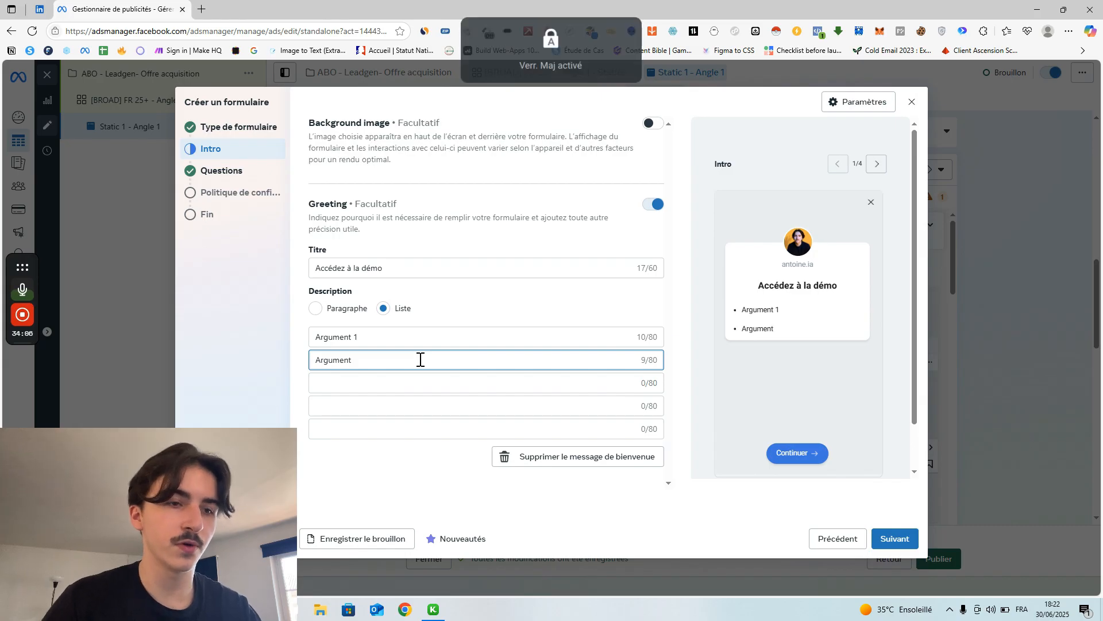
pyautogui.write('2')
pyautogui.press('capslock')
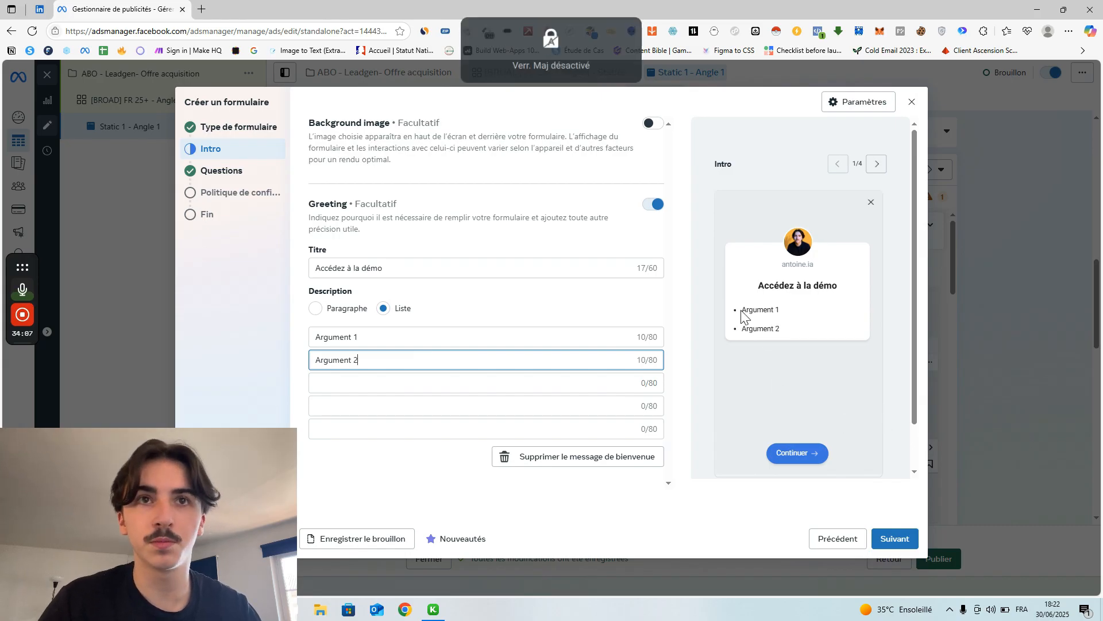
pyautogui.click(344, 314)
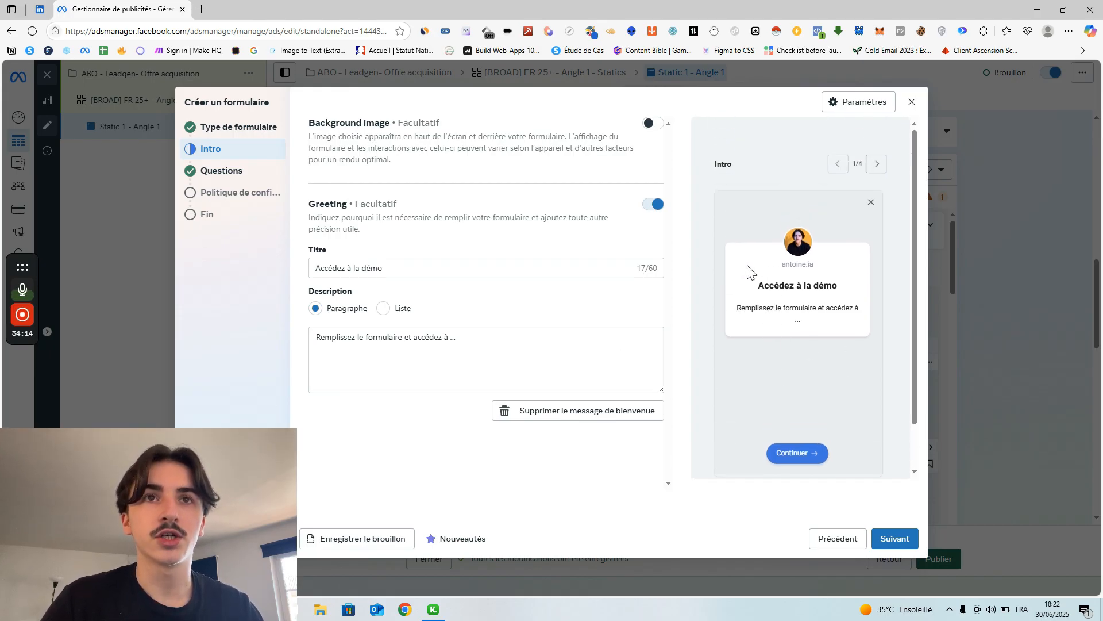
pyautogui.moveTo(750, 282); pyautogui.dragTo(861, 336)
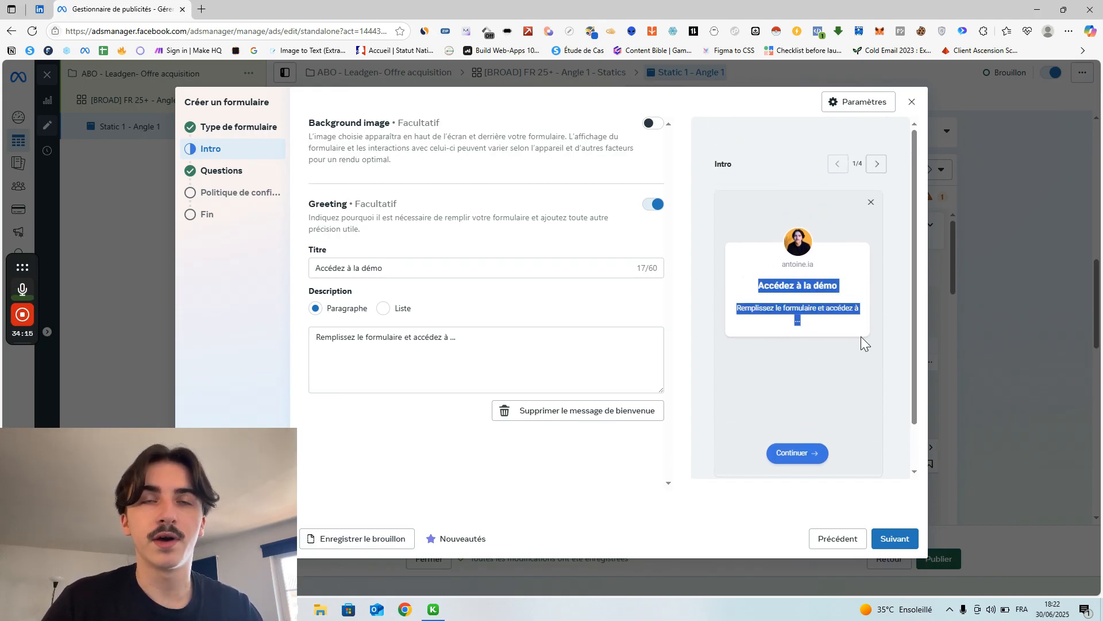
pyautogui.click(749, 296)
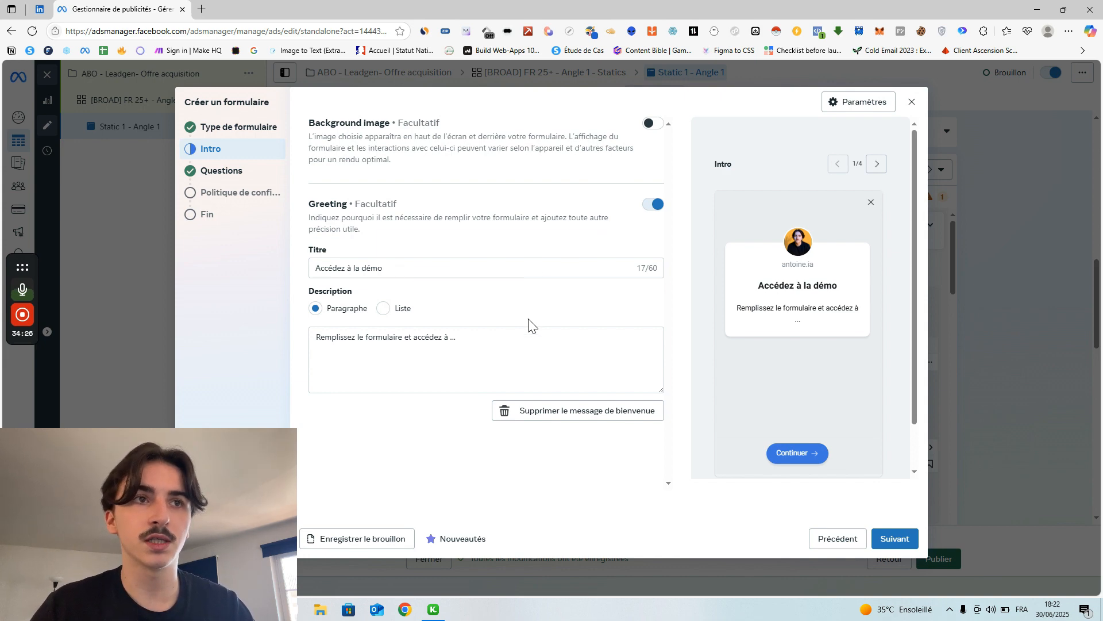
pyautogui.click(503, 334)
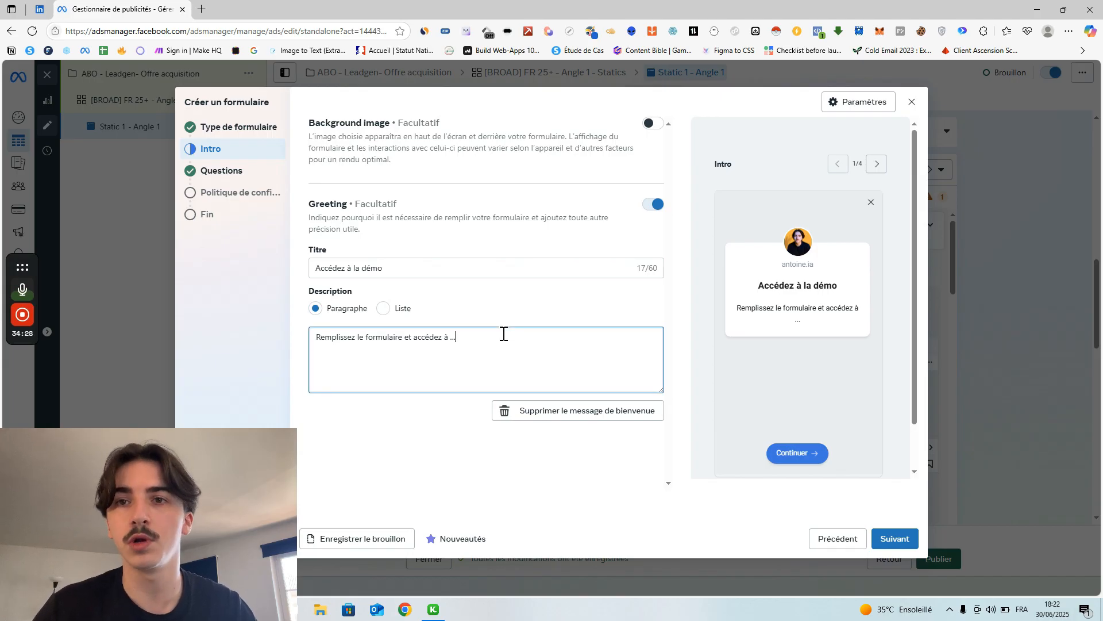
pyautogui.click(450, 301)
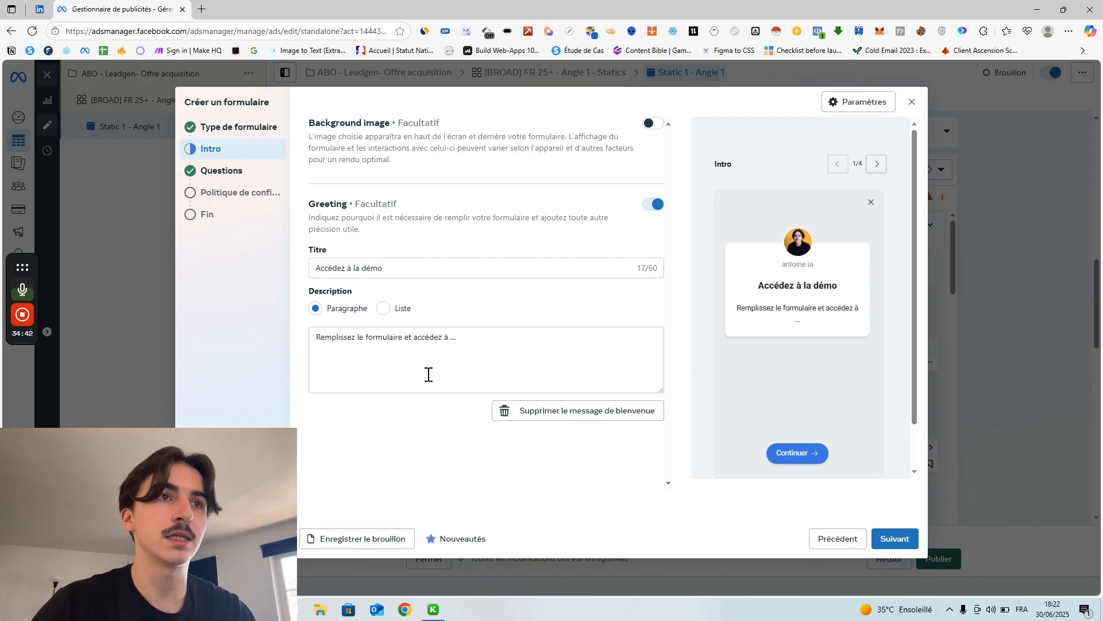
pyautogui.click(492, 349)
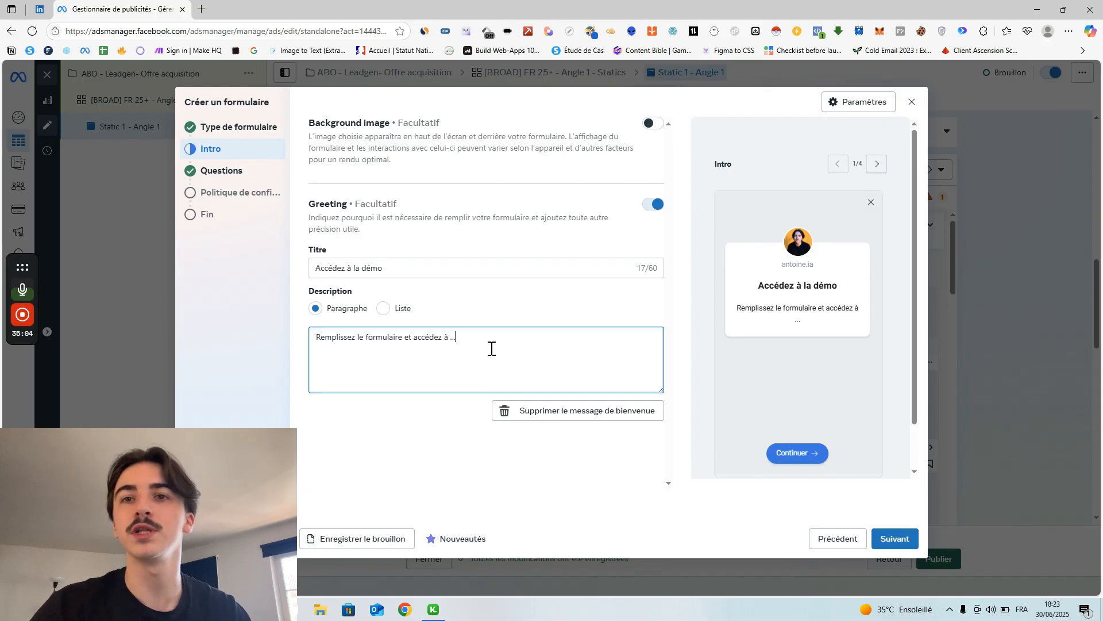
pyautogui.click(642, 448)
# Proceed to the form's Questions stage and dismiss the notice about lead filtering with conditional logic.
pyautogui.scroll(-1, 753, 460)
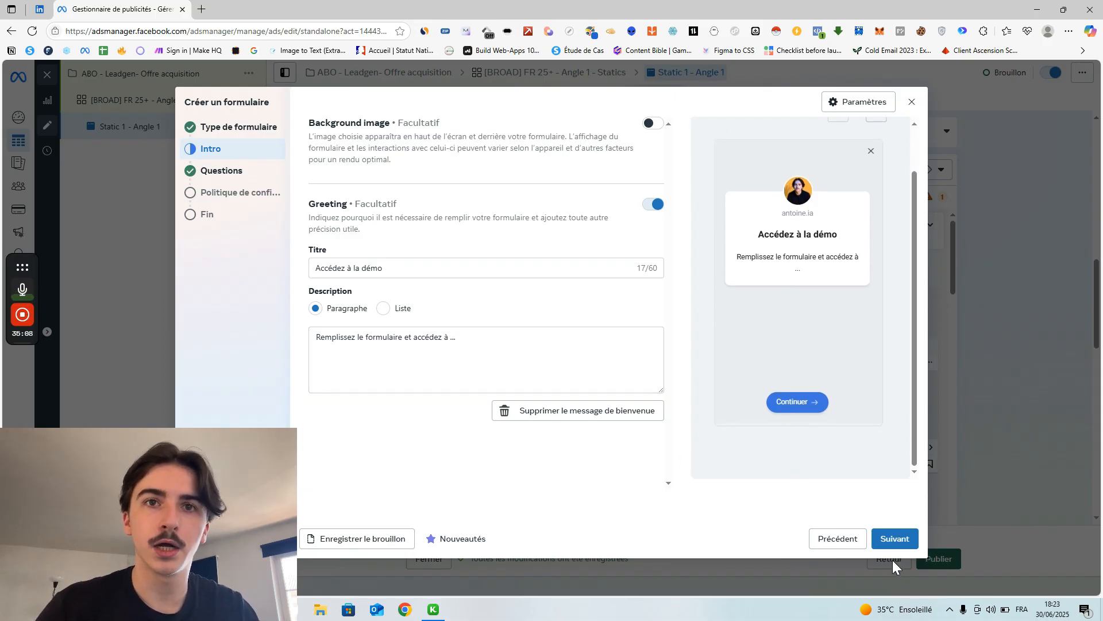
pyautogui.click(890, 537)
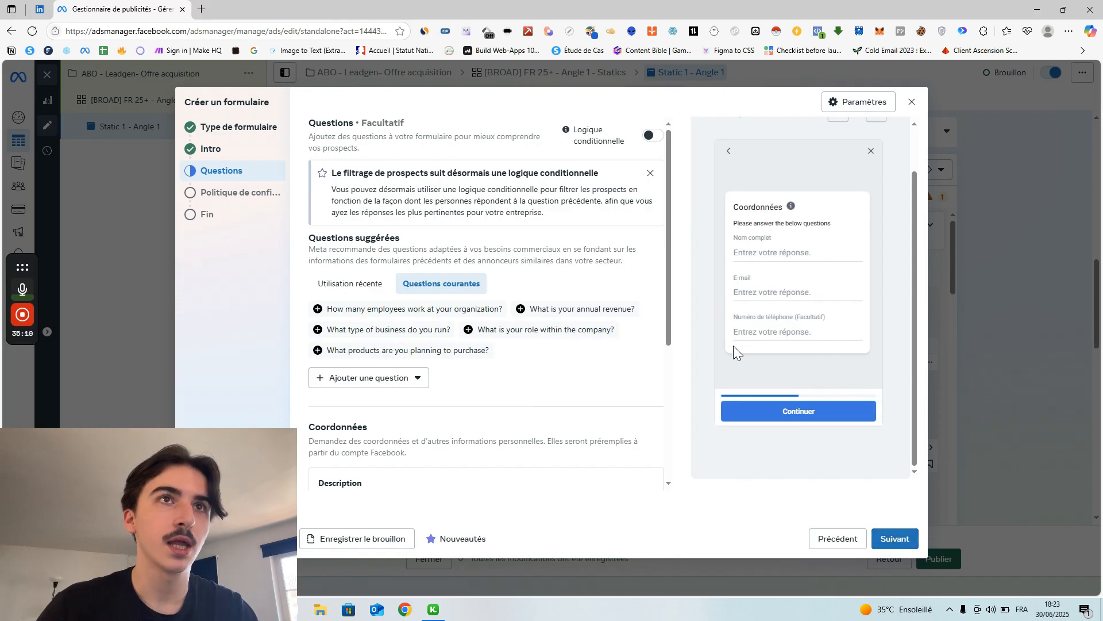
pyautogui.click(650, 173)
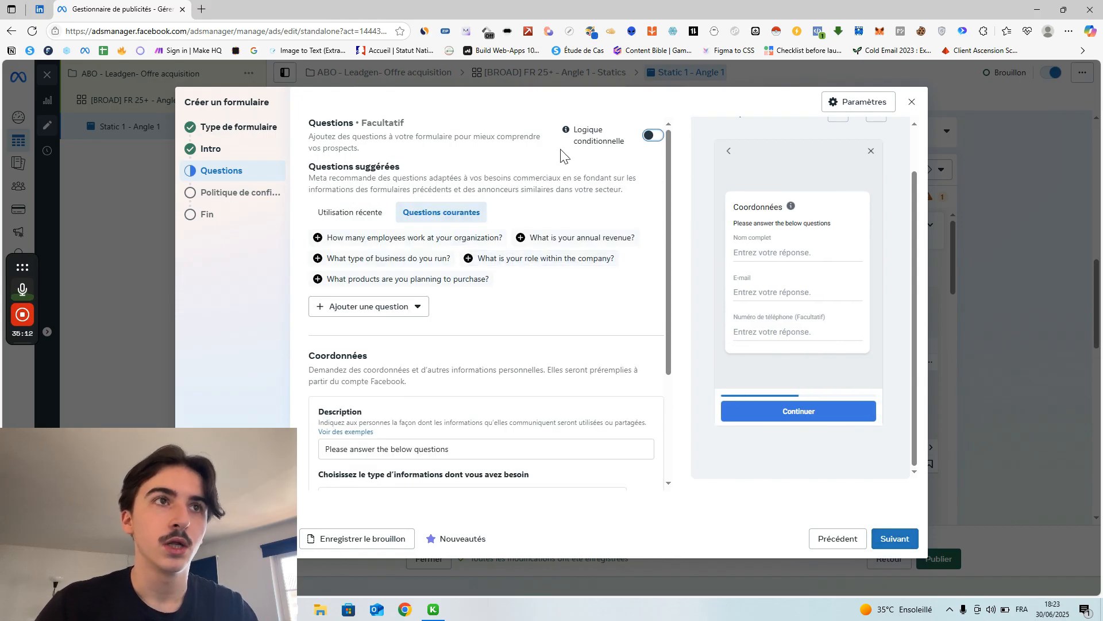
# Try enabling conditional logic for the form's questions, and deactivate it again.
pyautogui.click(649, 138)
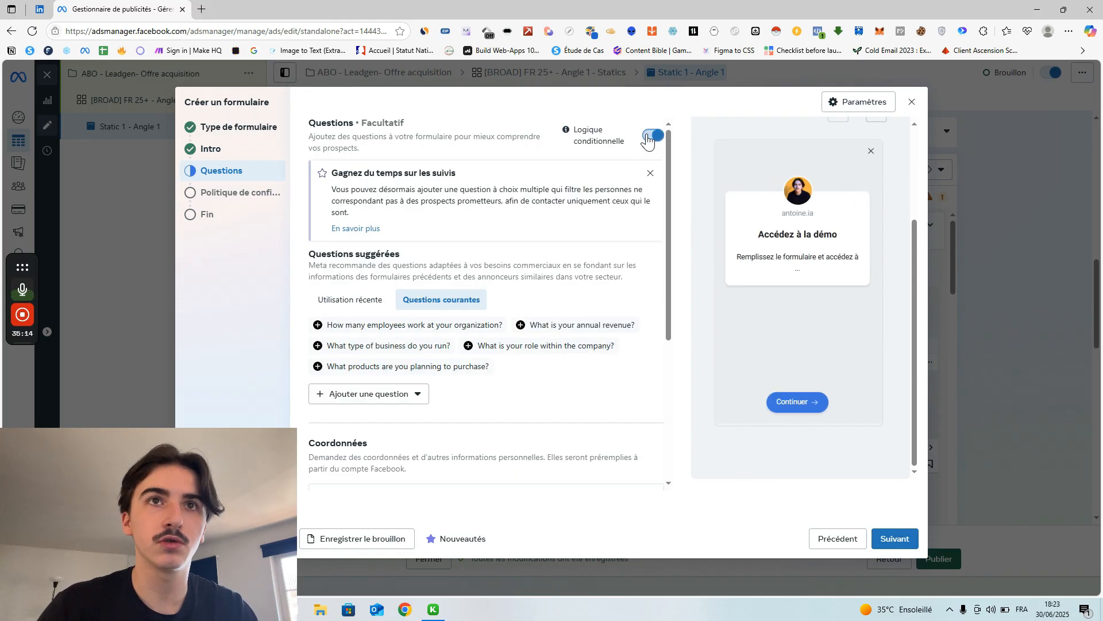
pyautogui.click(648, 138)
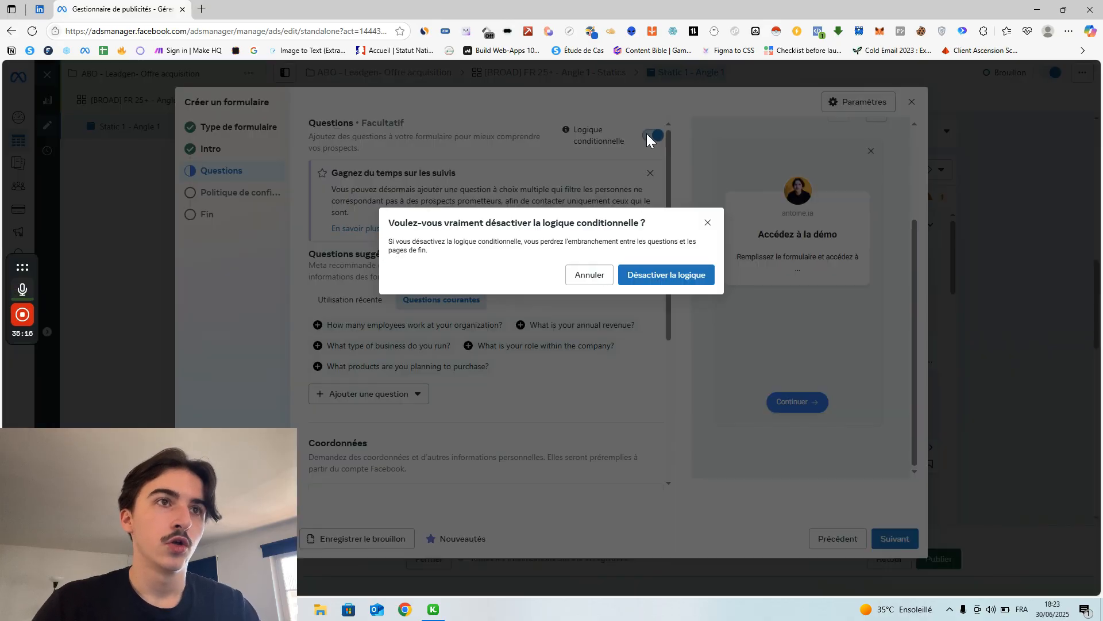
pyautogui.click(667, 274)
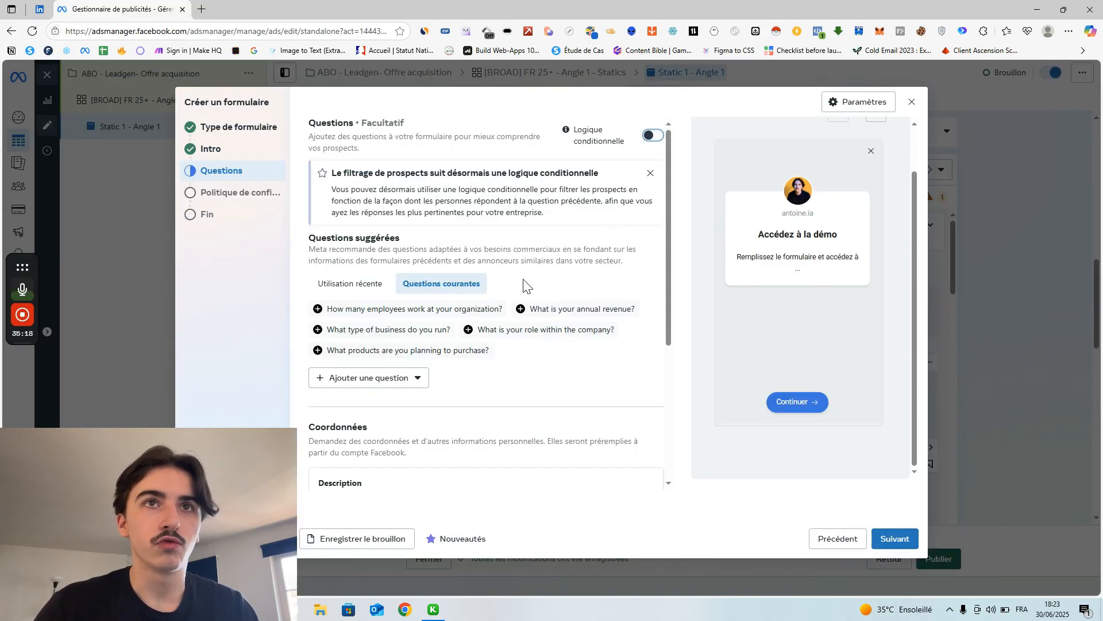
# Try adding a multiple-choice question to the form, and delete the blank question again.
pyautogui.scroll(-2, 585, 270)
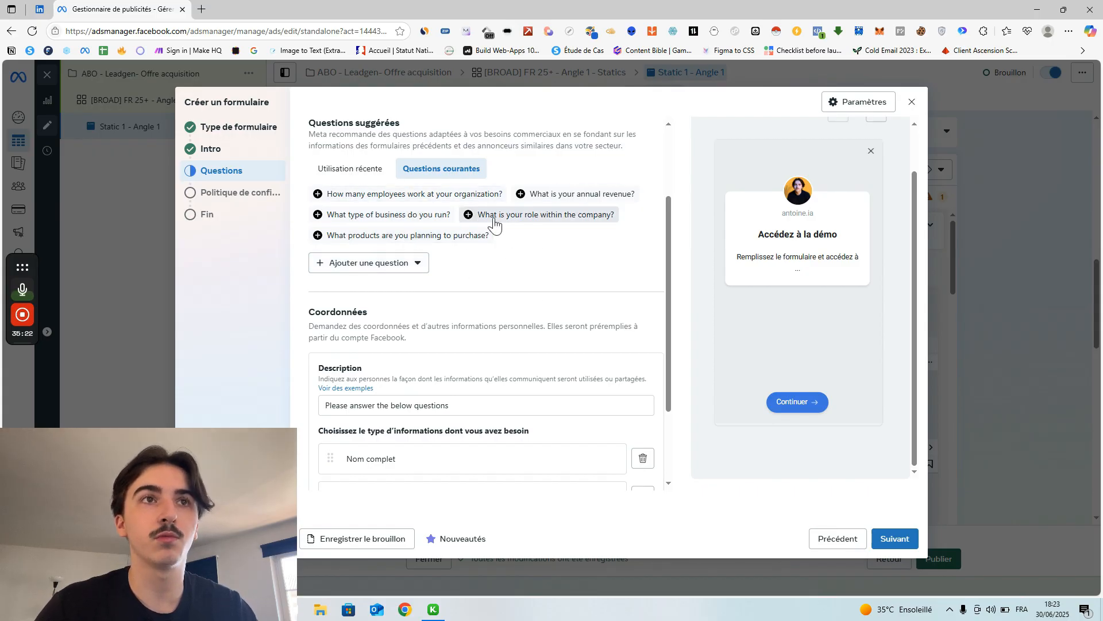
pyautogui.scroll(-2, 395, 313)
pyautogui.scroll(1, 368, 241)
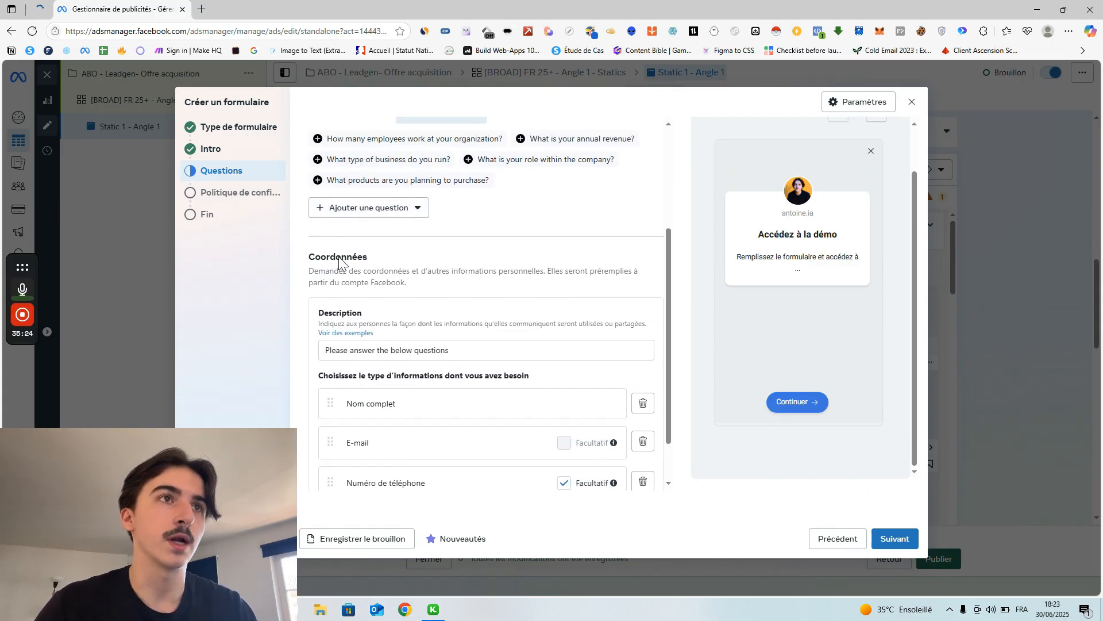
pyautogui.click(355, 208)
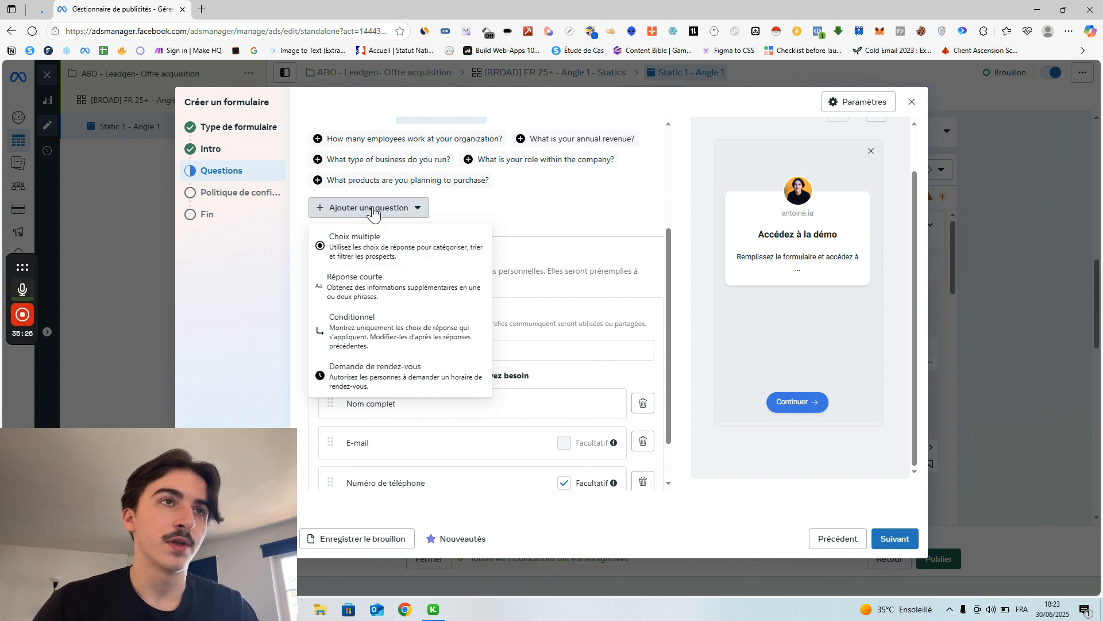
pyautogui.click(389, 246)
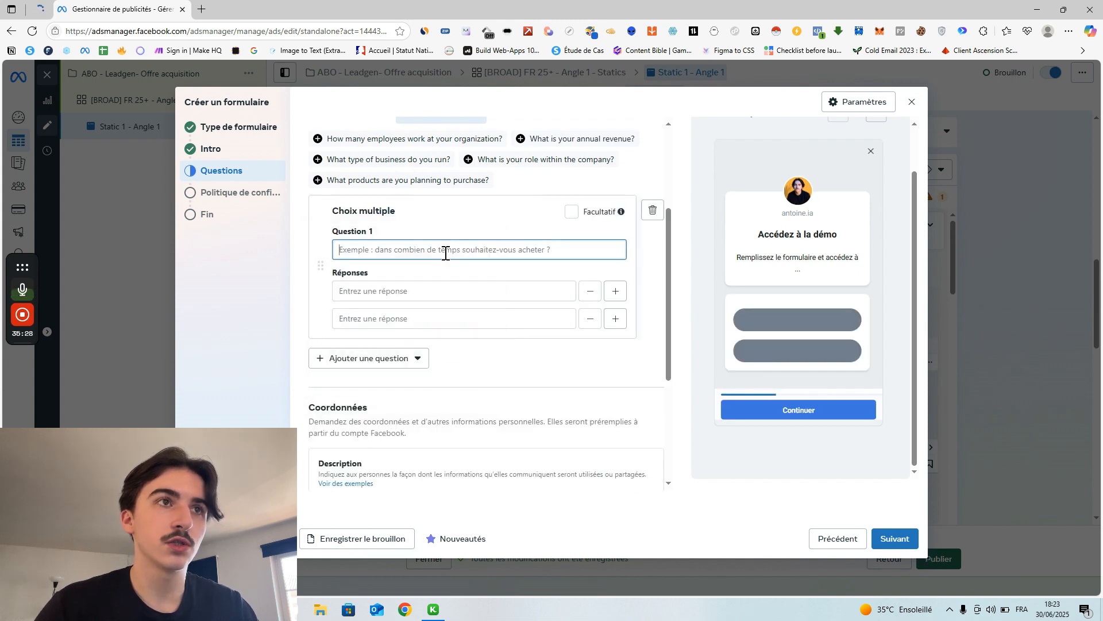
pyautogui.click(652, 210)
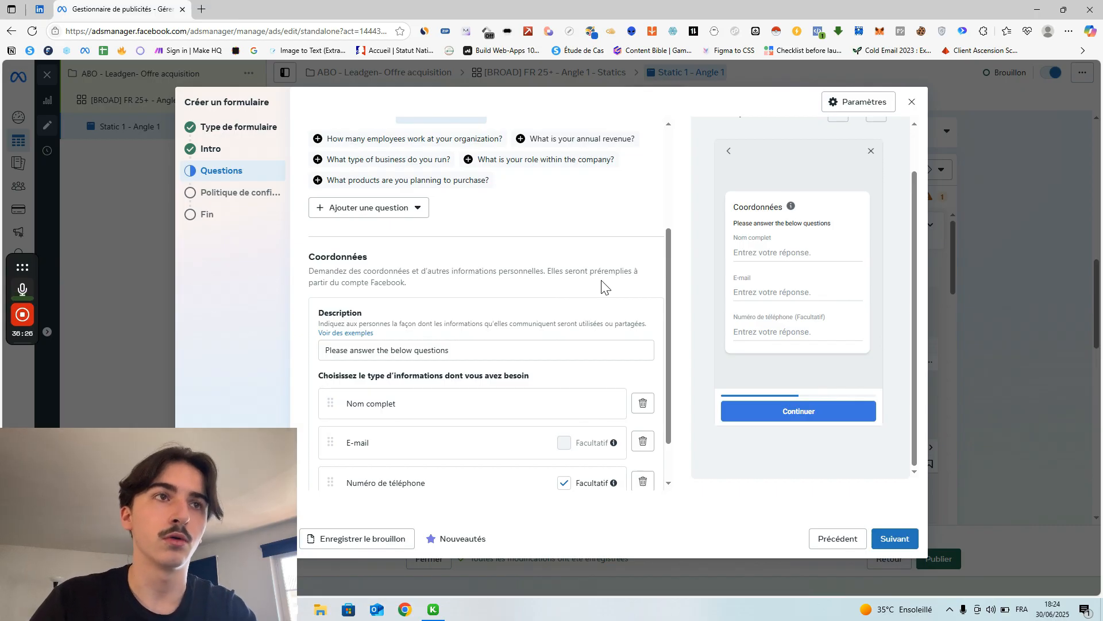
# Review the Coordonnées section of the form, including its description and the requested contact fields.
pyautogui.scroll(-1, 603, 282)
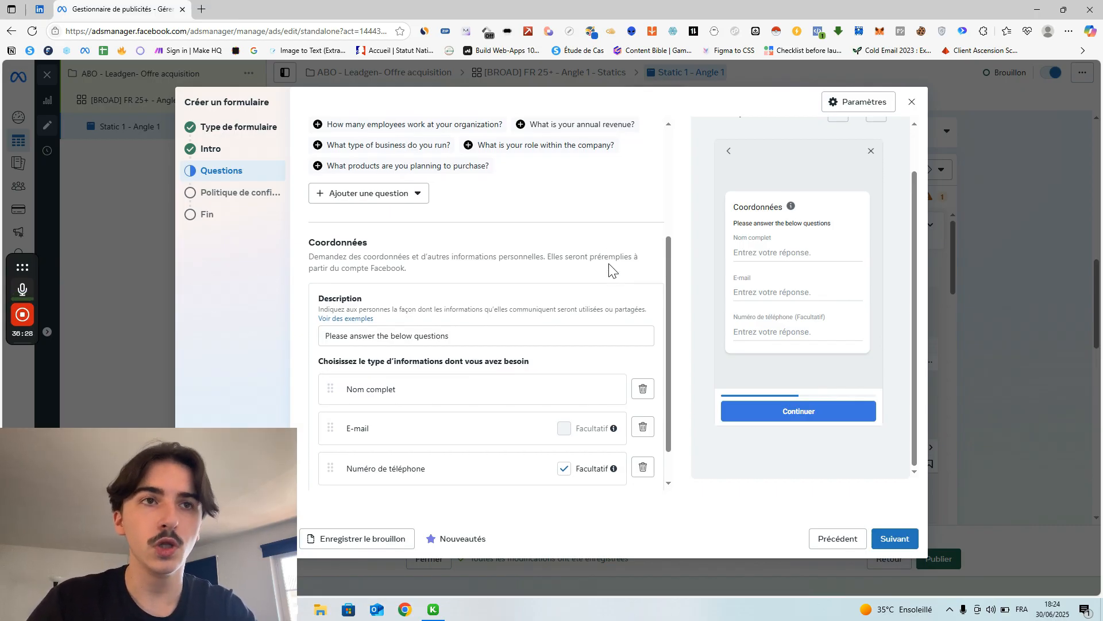
pyautogui.scroll(-1, 610, 270)
pyautogui.scroll(3, 610, 270)
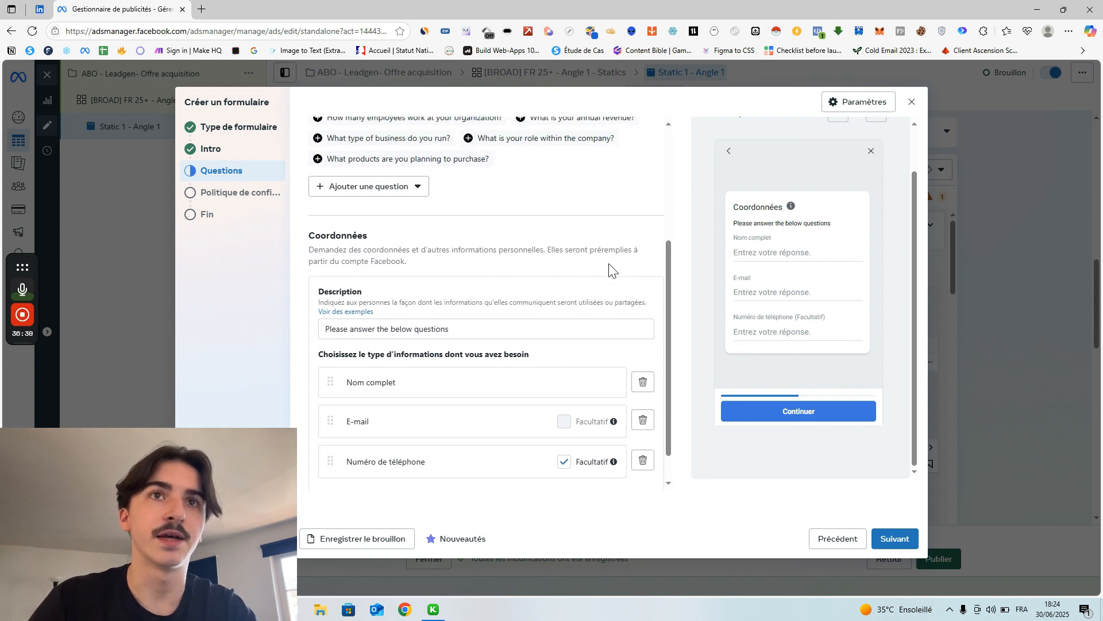
pyautogui.scroll(-3, 610, 270)
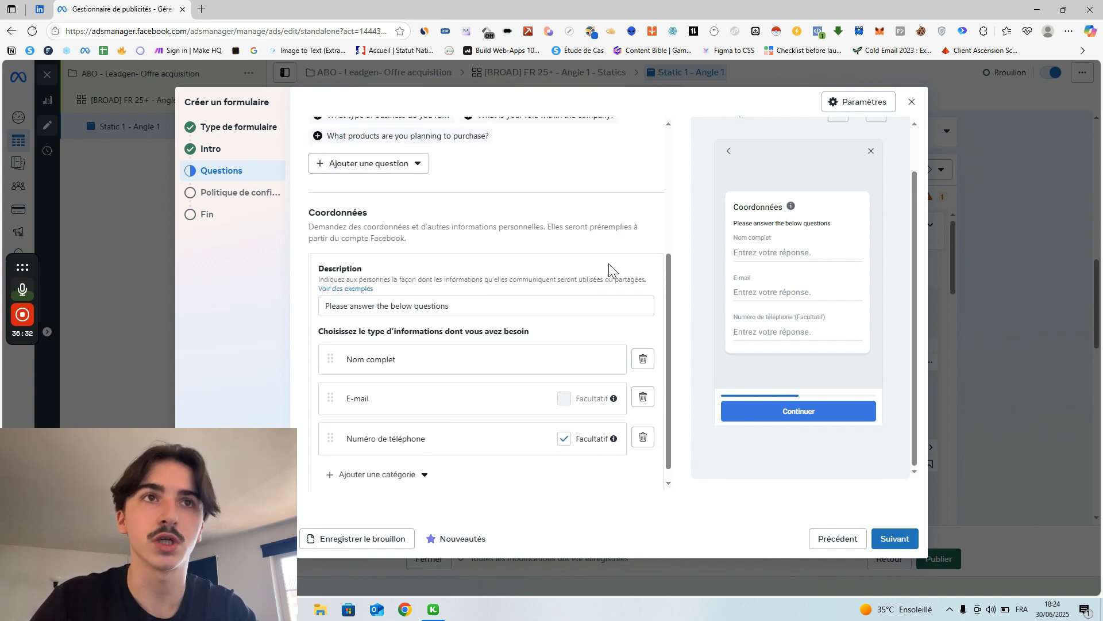
pyautogui.scroll(-1, 611, 268)
pyautogui.scroll(2, 611, 263)
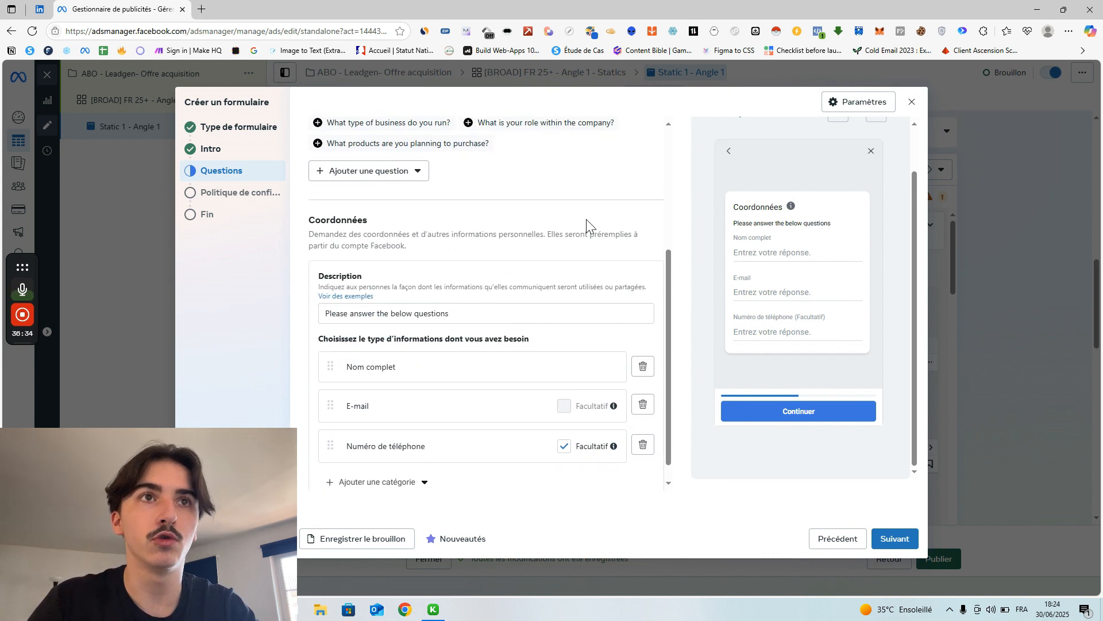
pyautogui.scroll(1, 586, 219)
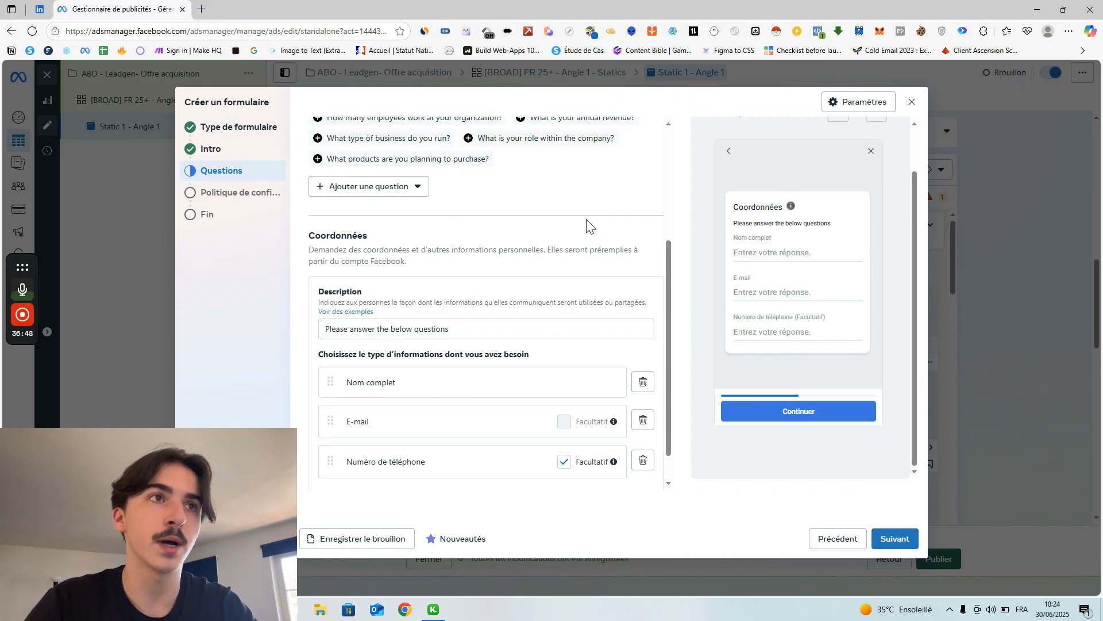
pyautogui.scroll(-1, 589, 227)
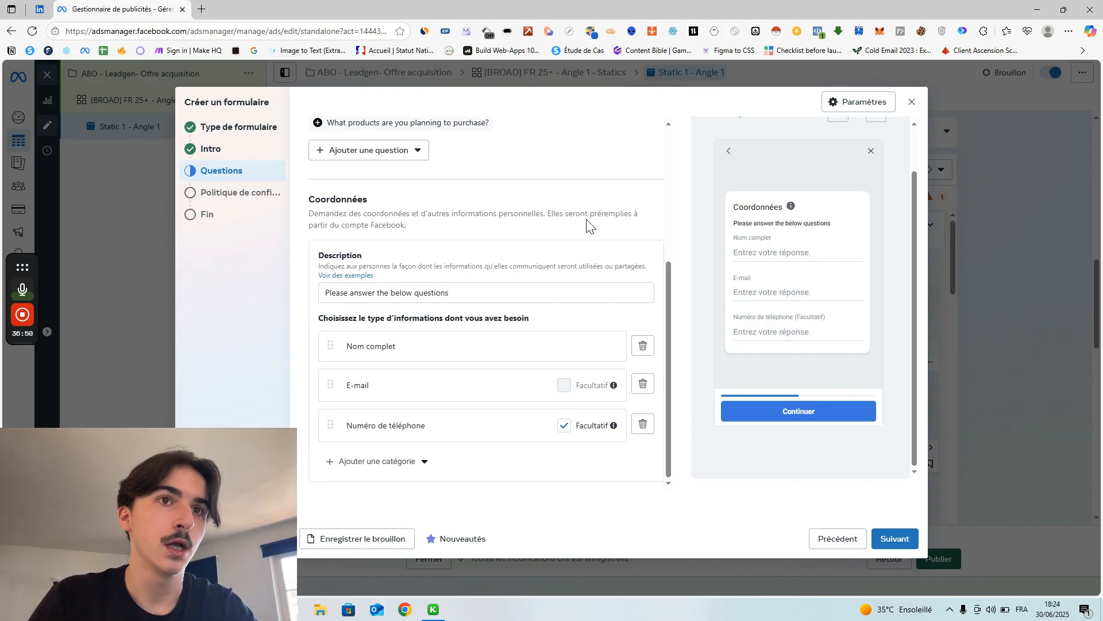
pyautogui.scroll(1, 563, 329)
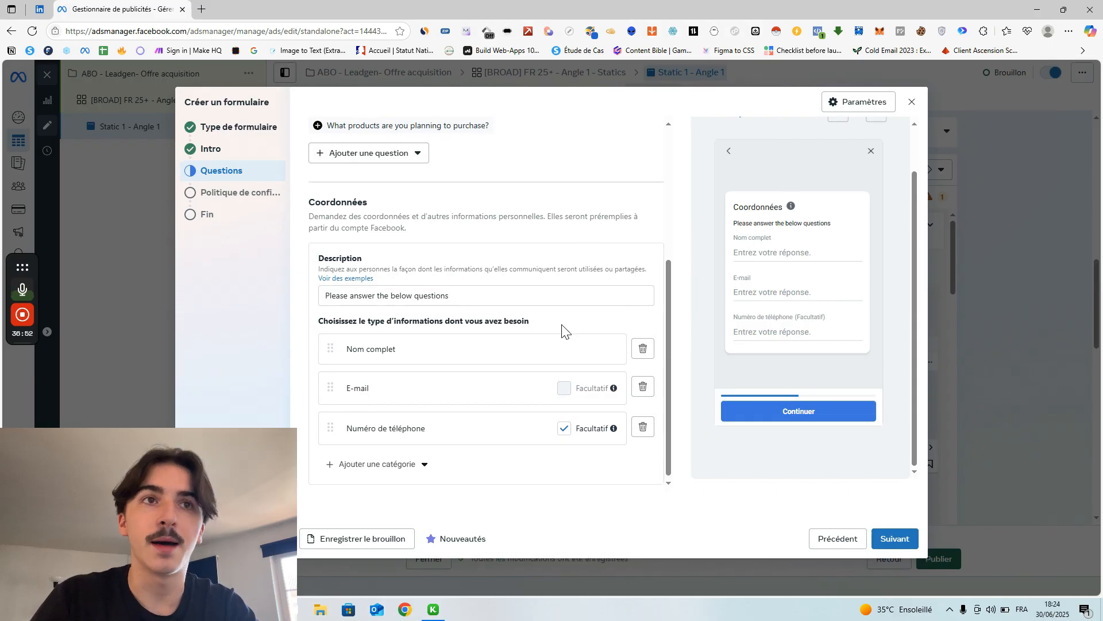
pyautogui.scroll(-1, 563, 329)
pyautogui.scroll(4, 389, 345)
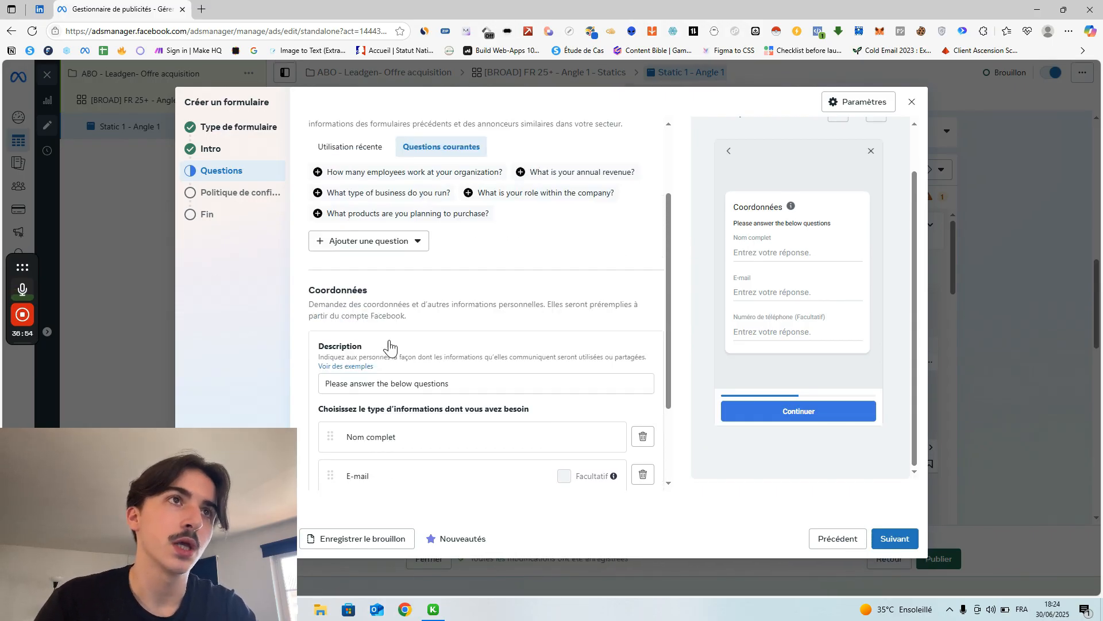
pyautogui.scroll(-2, 399, 402)
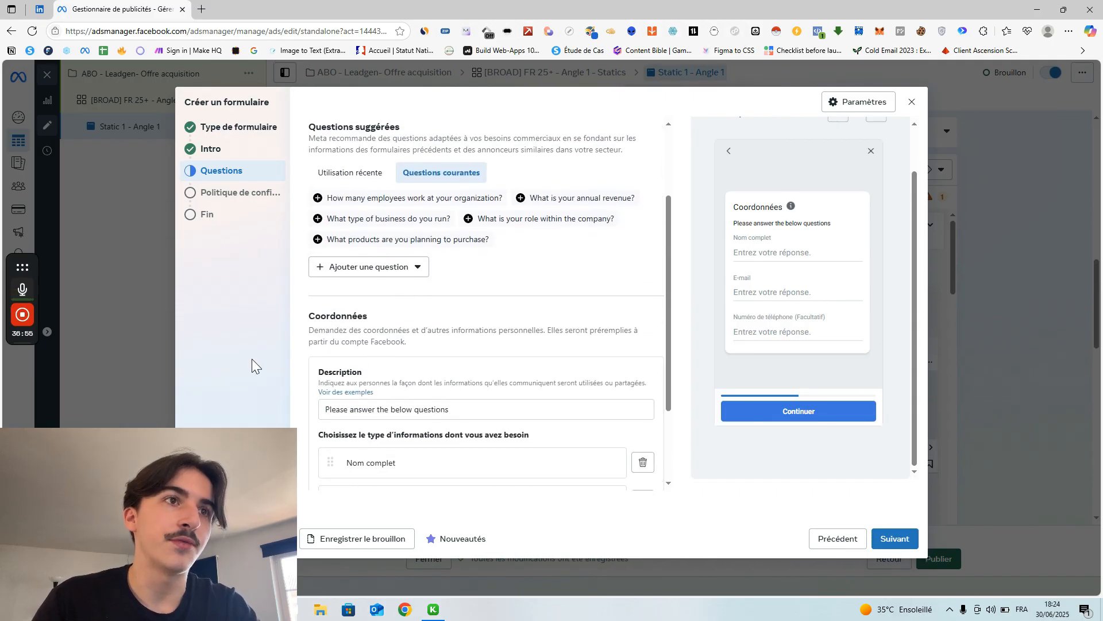
# Try adding a short-answer question to the form, and delete the blank question again.
pyautogui.click(363, 264)
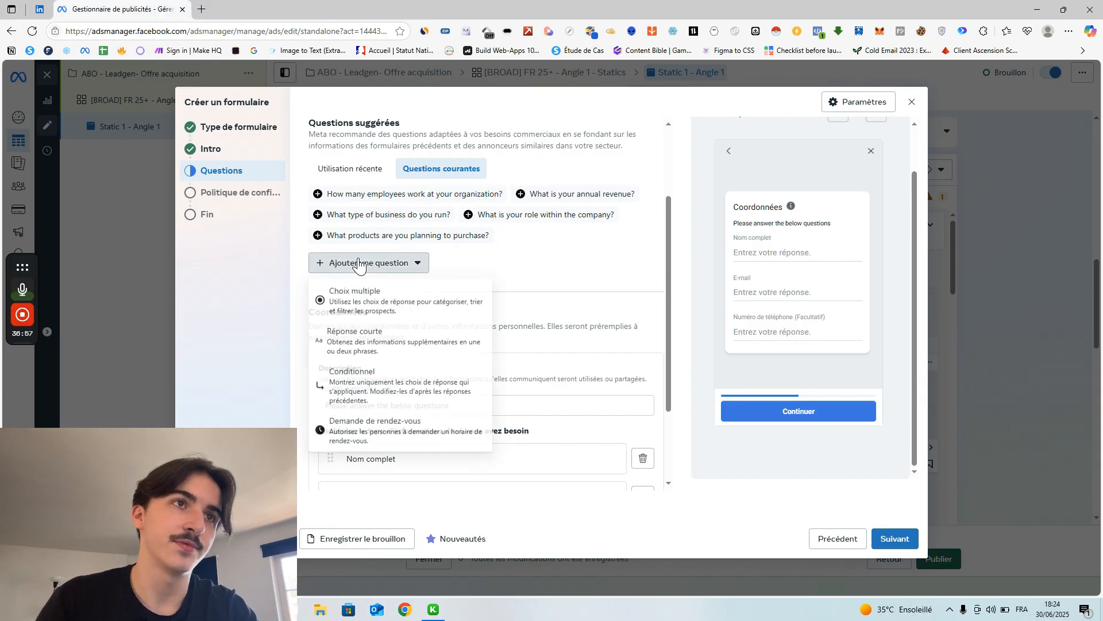
pyautogui.click(353, 339)
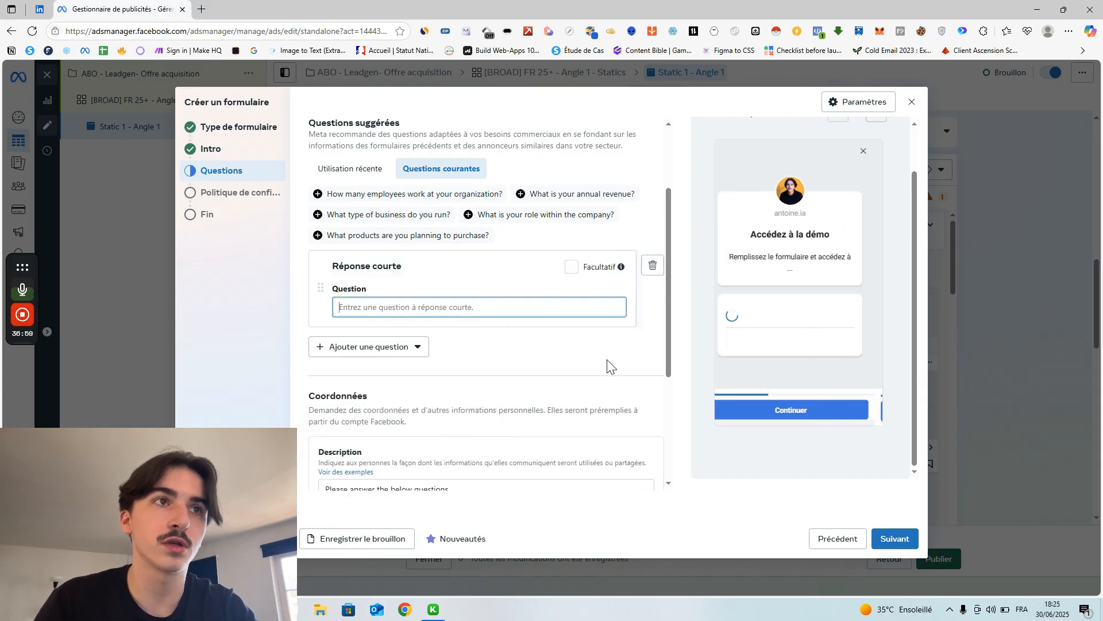
pyautogui.click(652, 265)
# Add a multiple-choice question to the form and open it for editing.
pyautogui.click(382, 266)
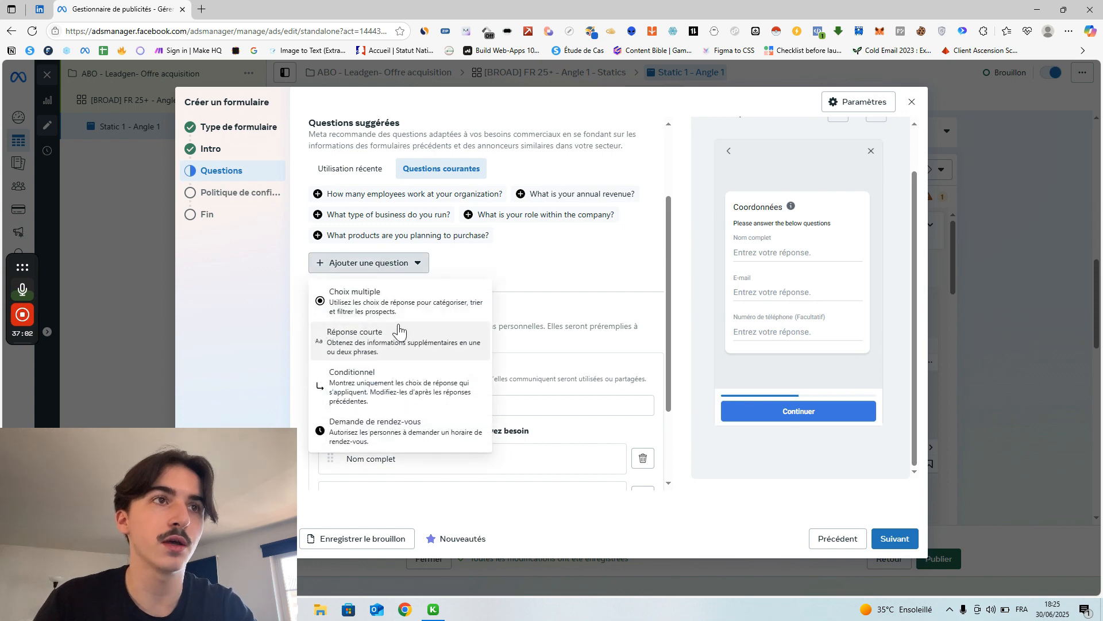
pyautogui.click(370, 299)
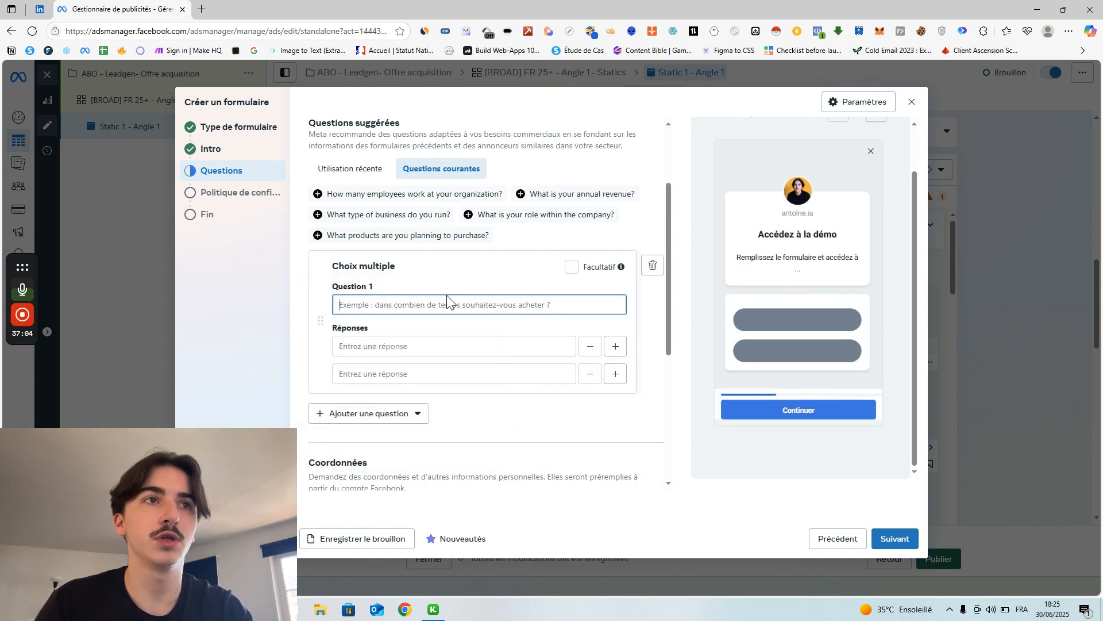
pyautogui.click(444, 411)
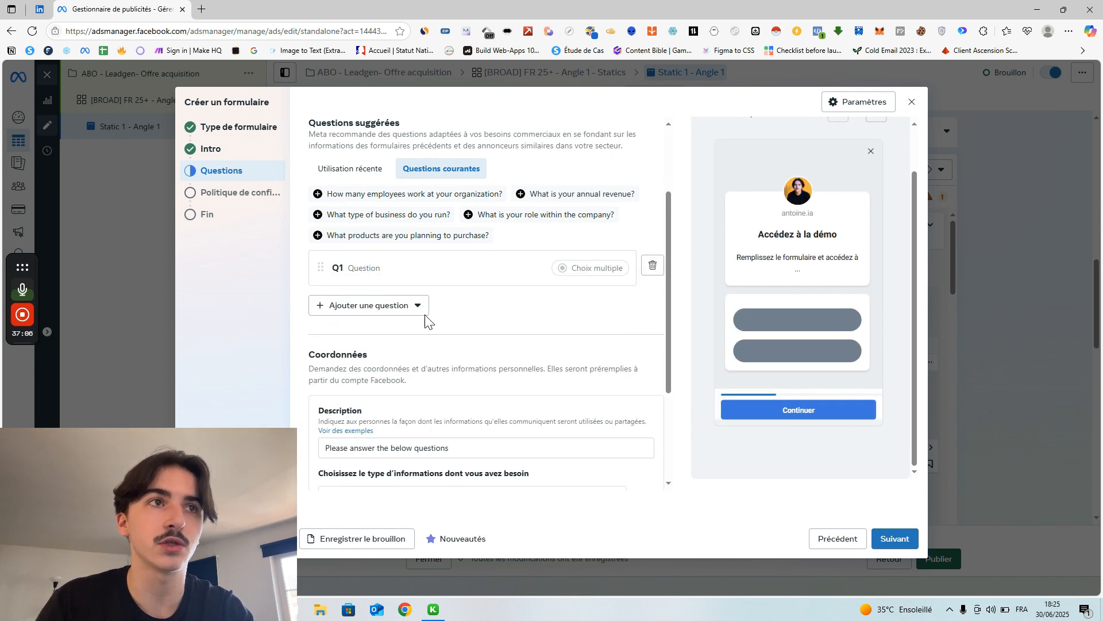
pyautogui.click(519, 277)
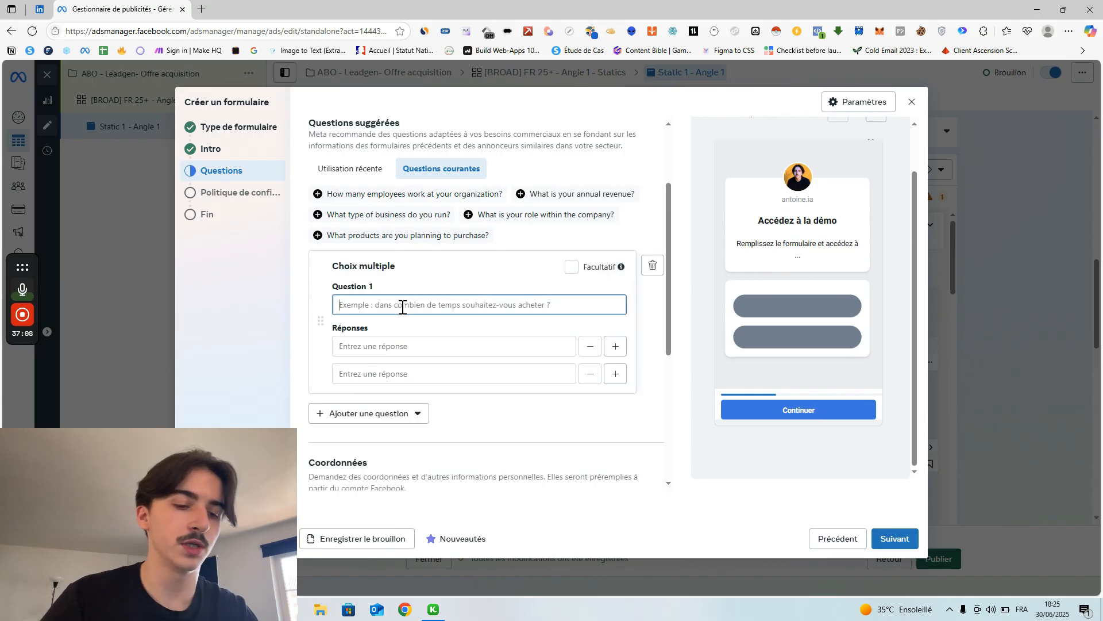
# Enter "Combien de CA réalisez-vous à l'année ?" as the text of the multiple-choice question.
pyautogui.write('Combien')
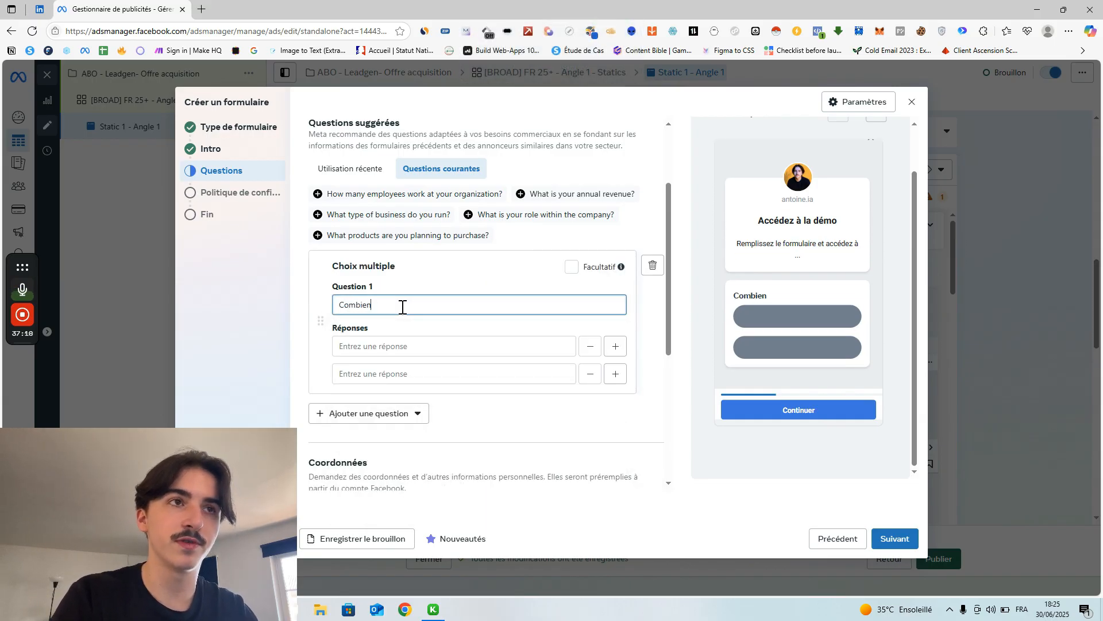
pyautogui.write(' de')
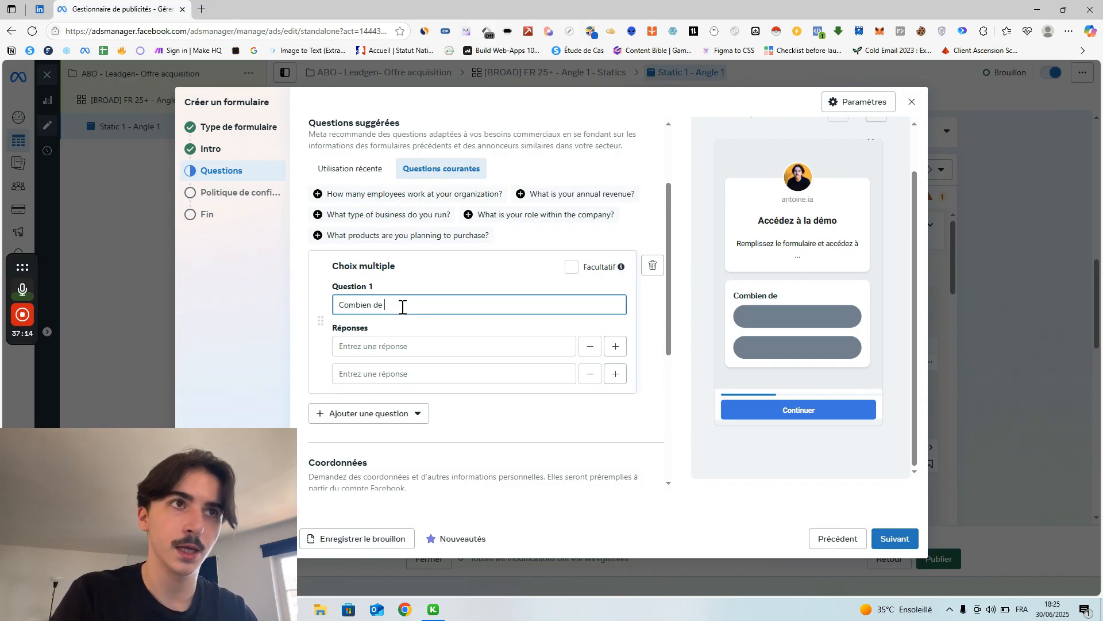
pyautogui.press('capslock')
pyautogui.write('CA')
pyautogui.press('capslock')
pyautogui.write('réa')
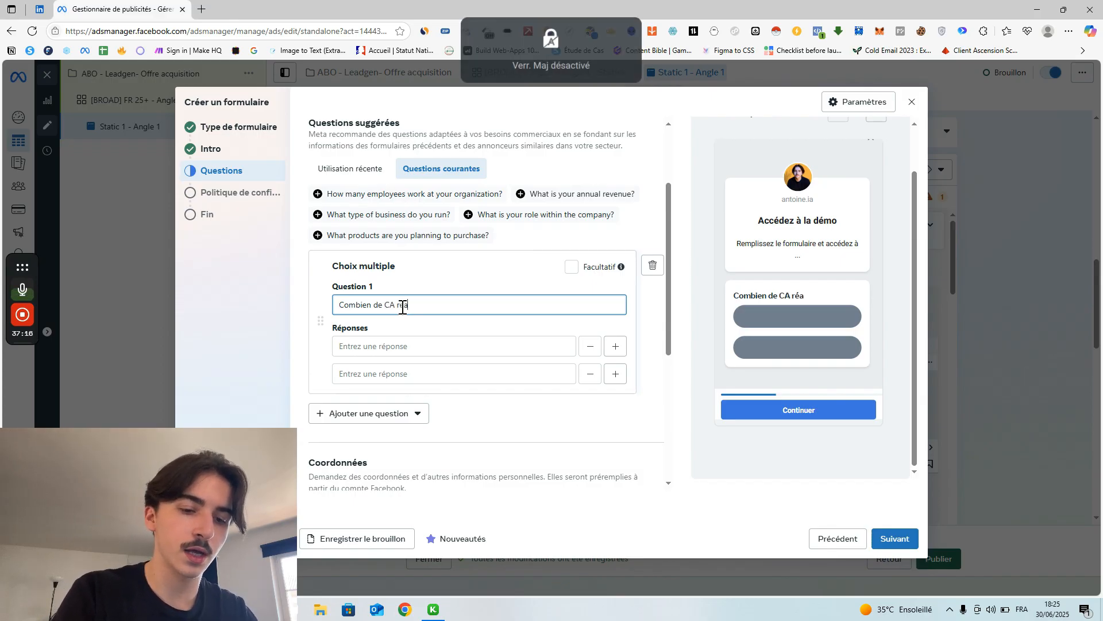
pyautogui.write('lisez ')
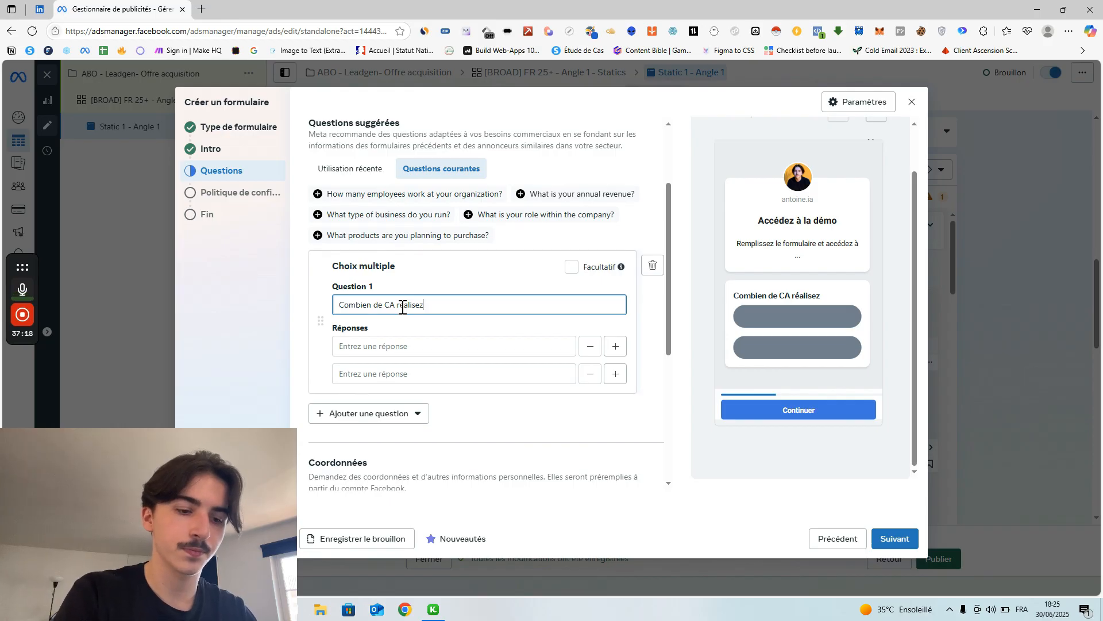
pyautogui.write("-vous à l'")
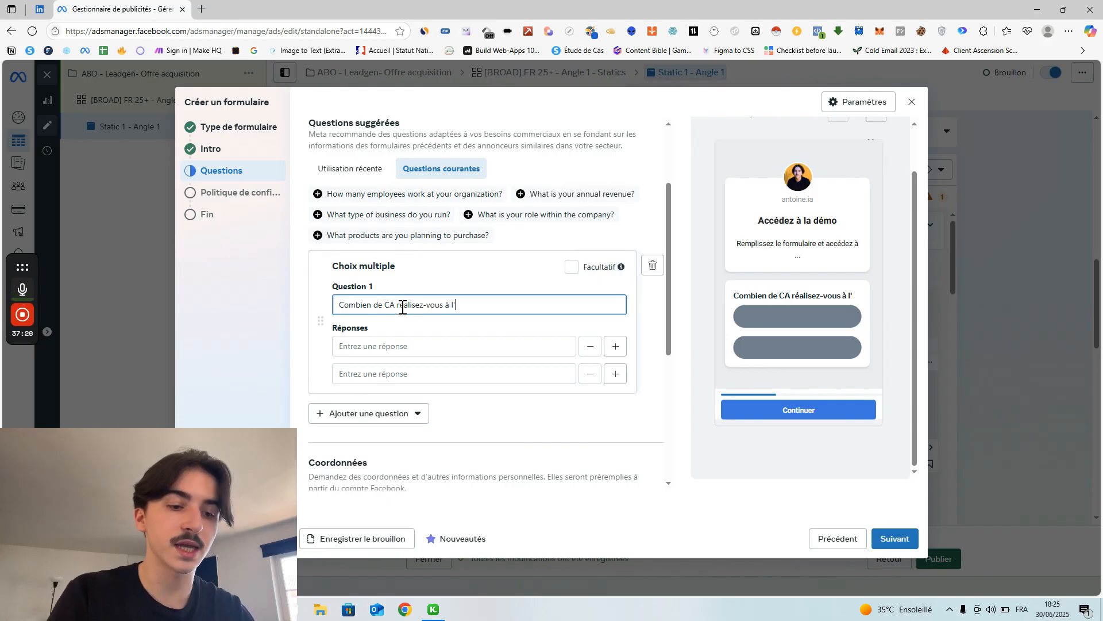
pyautogui.write('année ?')
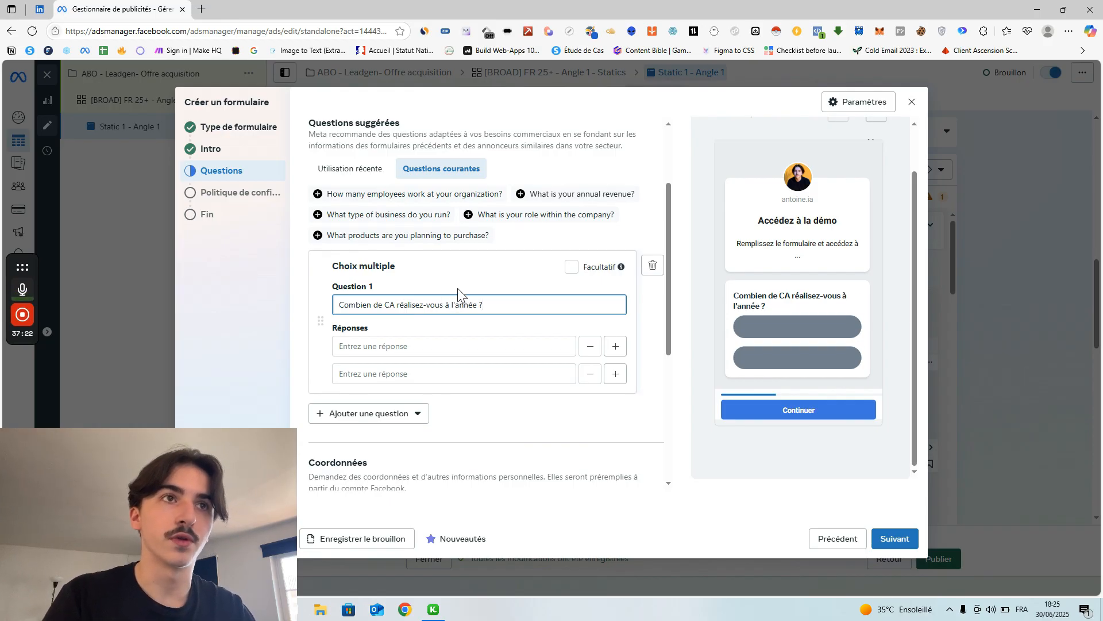
# Enter "0 à 10K/an" as the first answer to the annual revenue question.
pyautogui.click(475, 347)
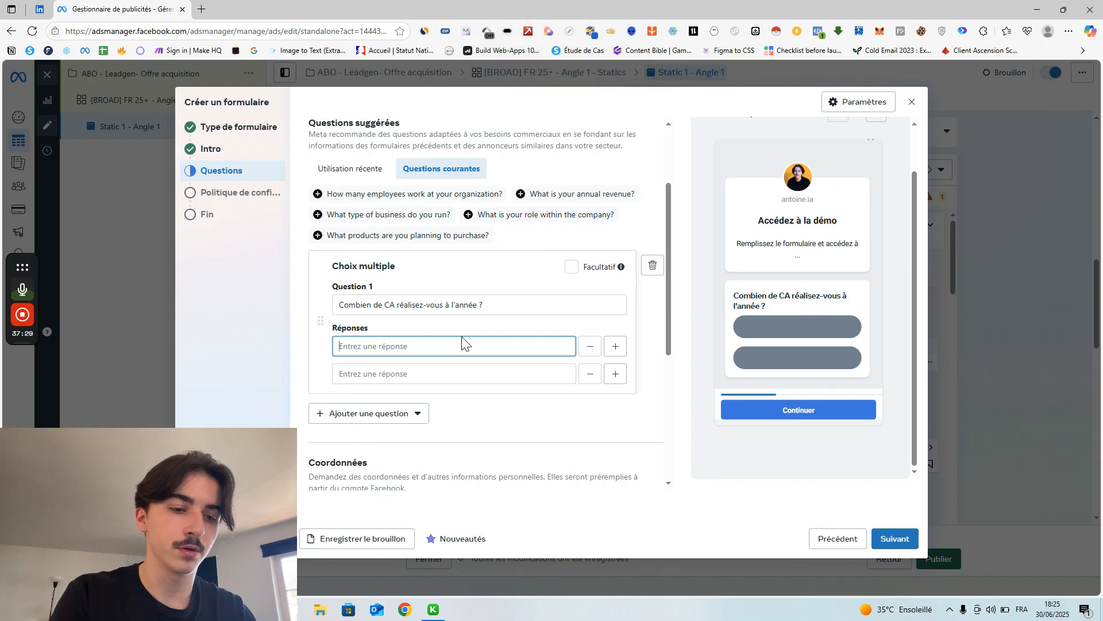
pyautogui.write('0')
pyautogui.press('capslock')
pyautogui.write('à')
pyautogui.press('capslock')
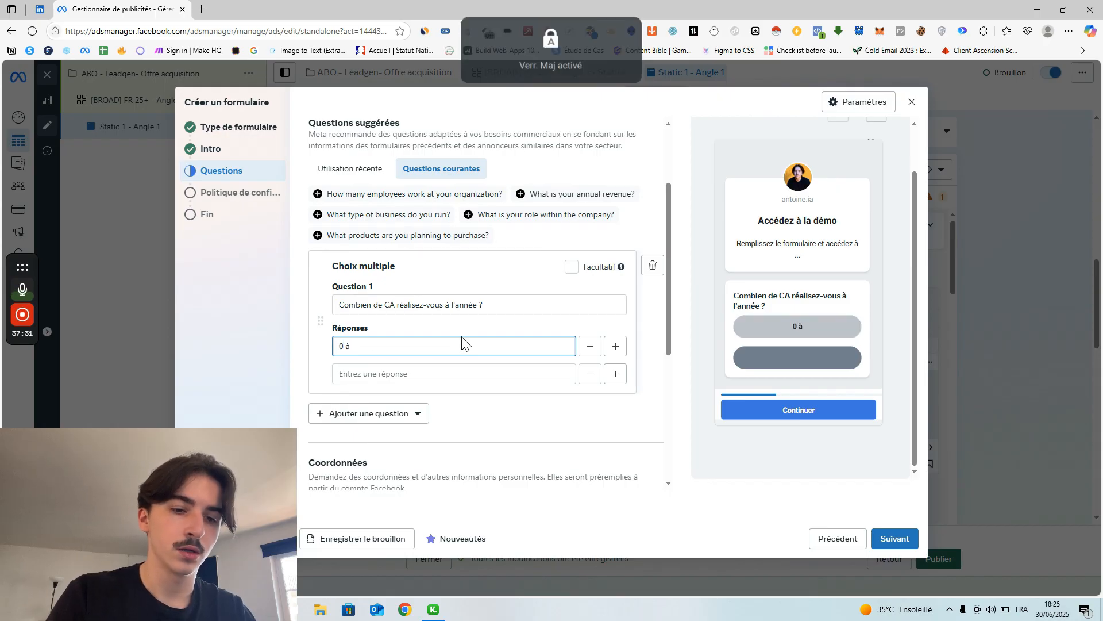
pyautogui.write('10K')
pyautogui.press('capslock')
pyautogui.write('/an')
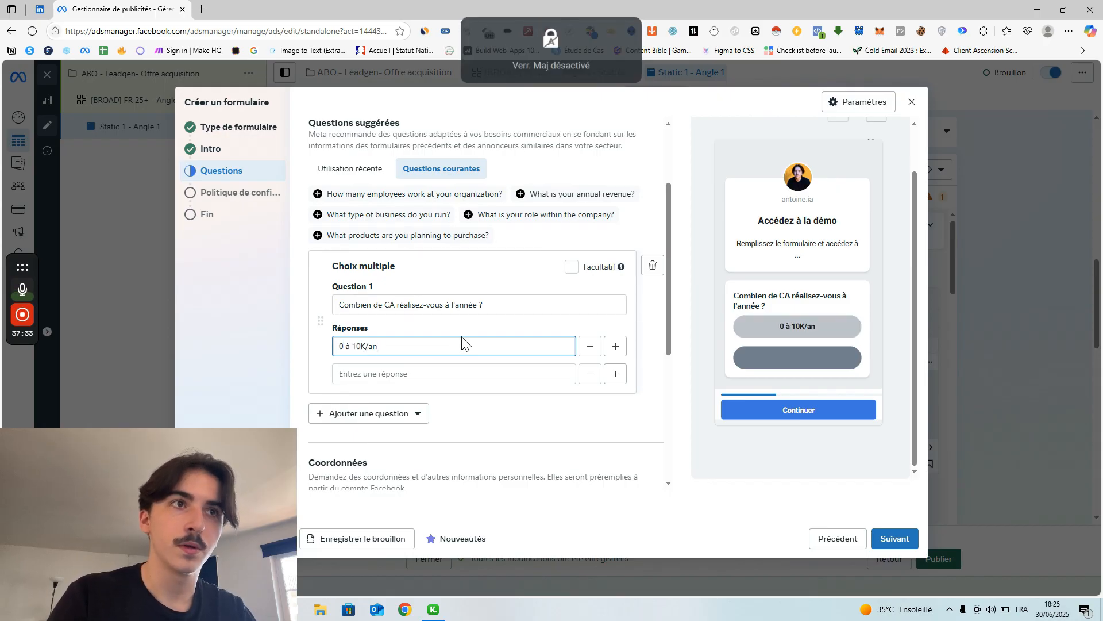
# Enter "10 à 50K/an" as the second answer to the annual revenue question.
pyautogui.click(419, 374)
pyautogui.press('capslock')
pyautogui.write('10')
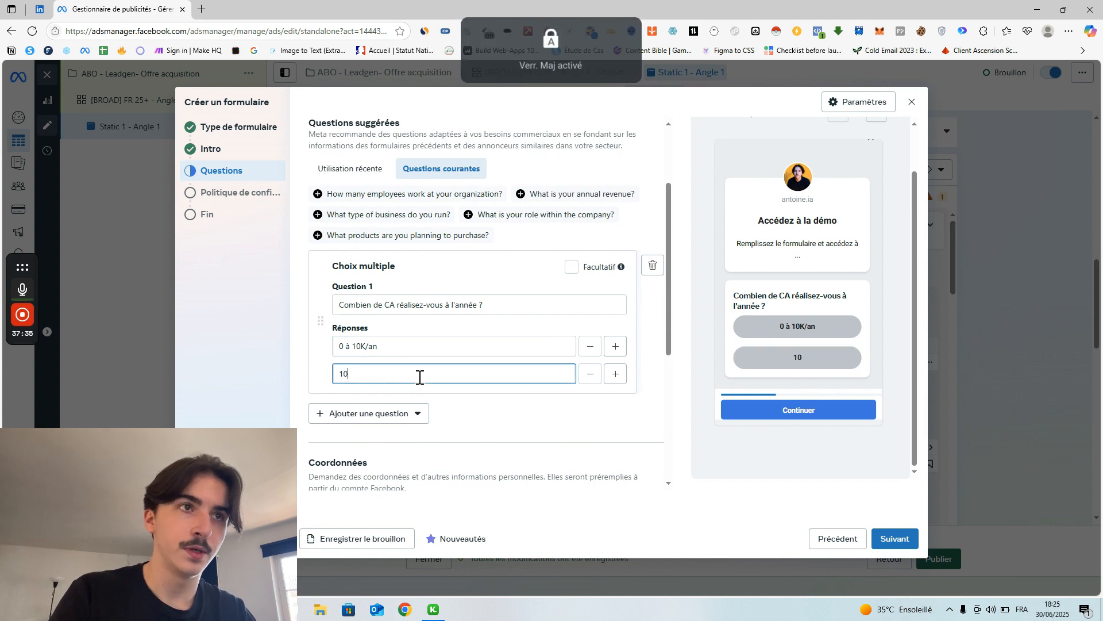
pyautogui.press('capslock')
pyautogui.write('à')
pyautogui.press('capslock')
pyautogui.write('50K')
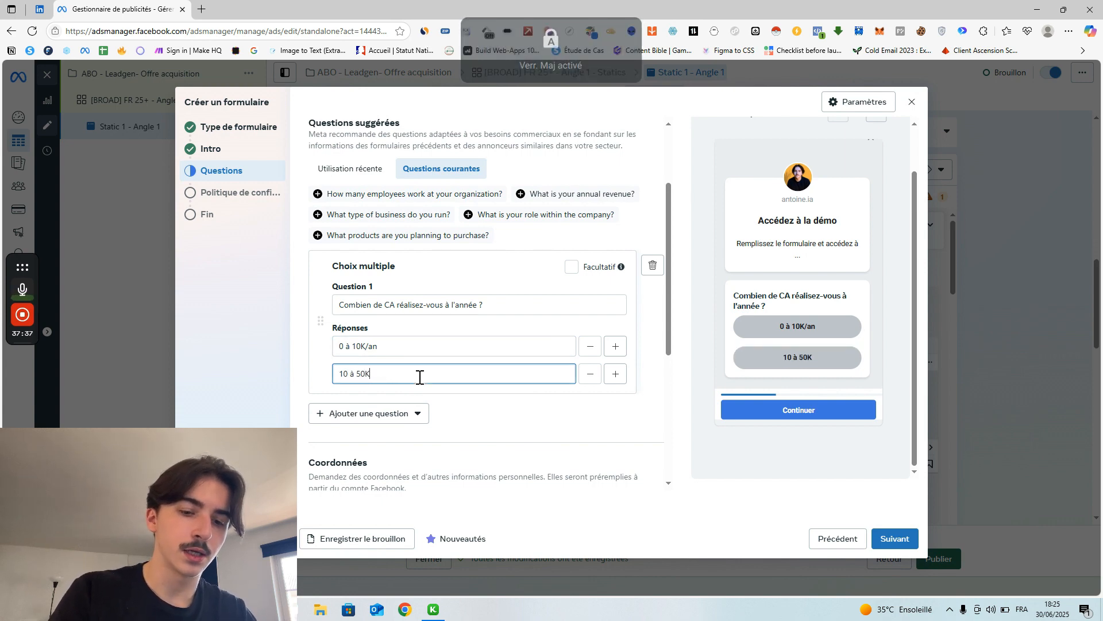
pyautogui.press('capslock')
pyautogui.write('/an')
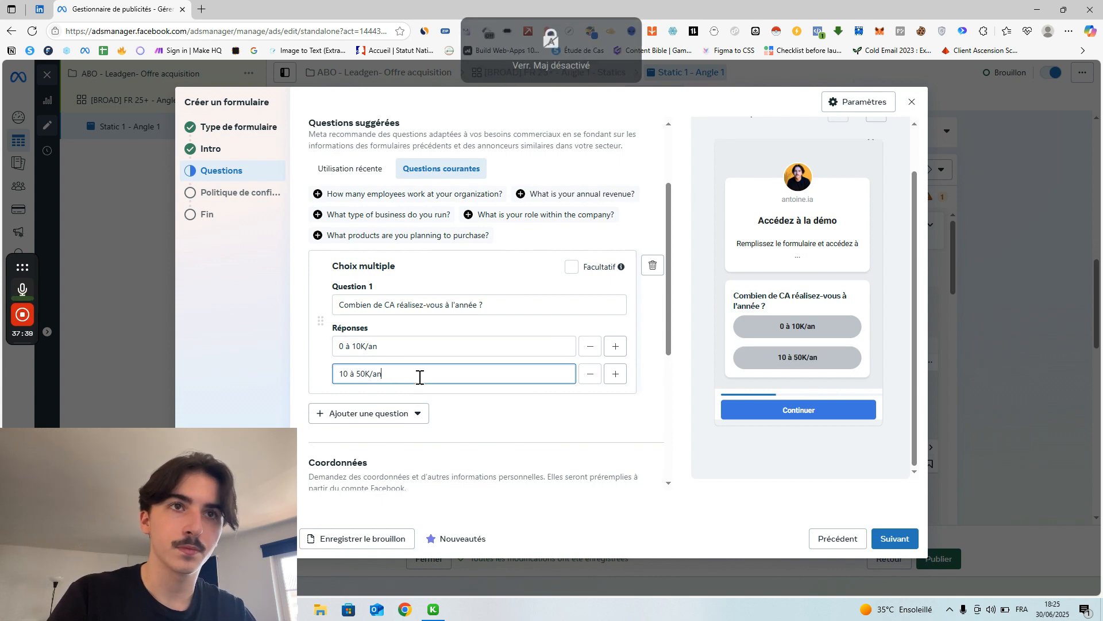
# Add a third answer, "50 à 200K/an", to the annual revenue question.
pyautogui.click(615, 373)
pyautogui.click(409, 401)
pyautogui.press('capslock')
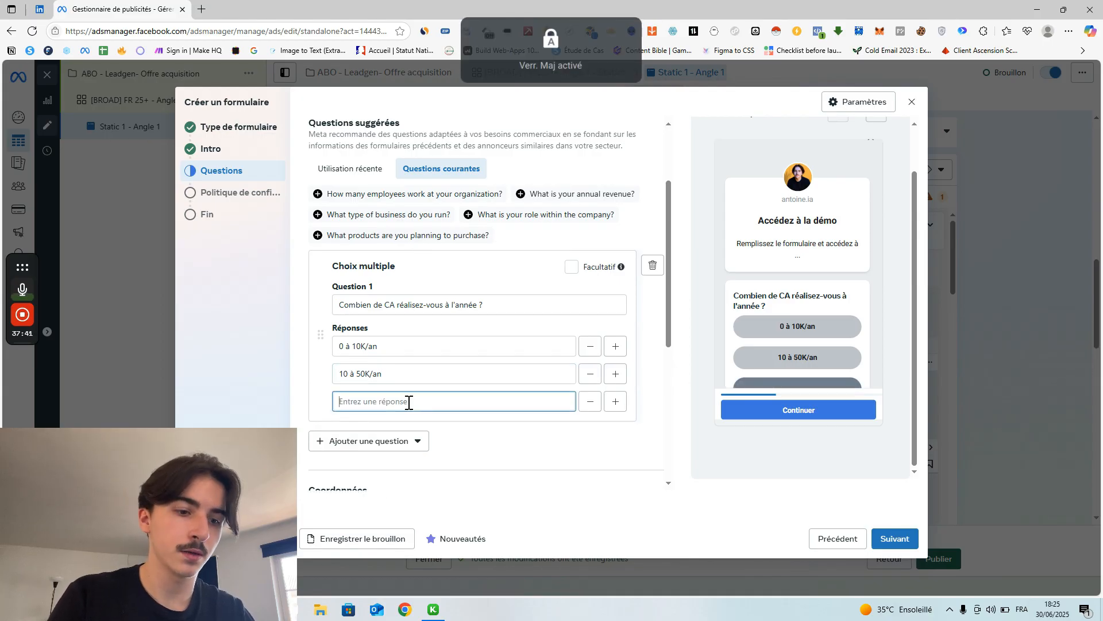
pyautogui.write('50')
pyautogui.press('capslock')
pyautogui.write('à')
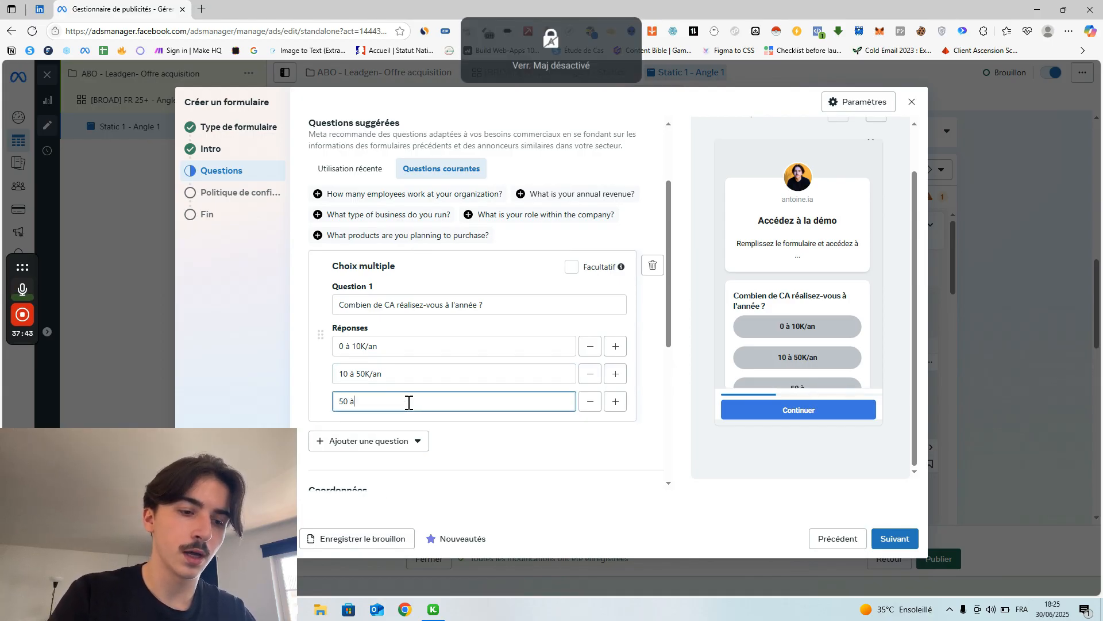
pyautogui.press('capslock')
pyautogui.write('200K/')
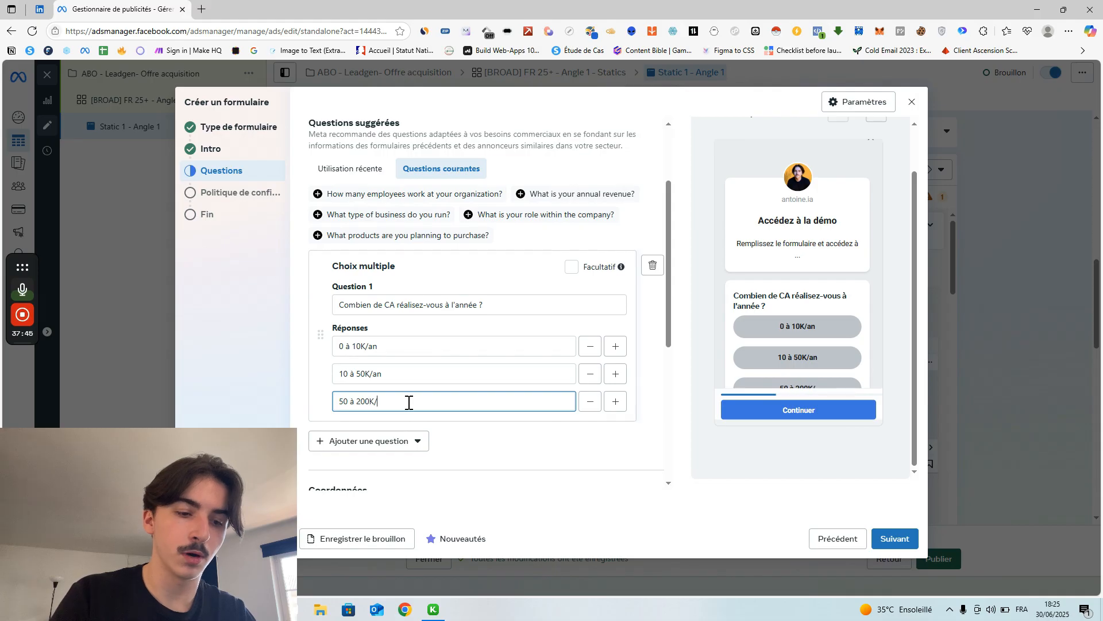
pyautogui.press('capslock')
pyautogui.write('/an')
pyautogui.click(545, 459)
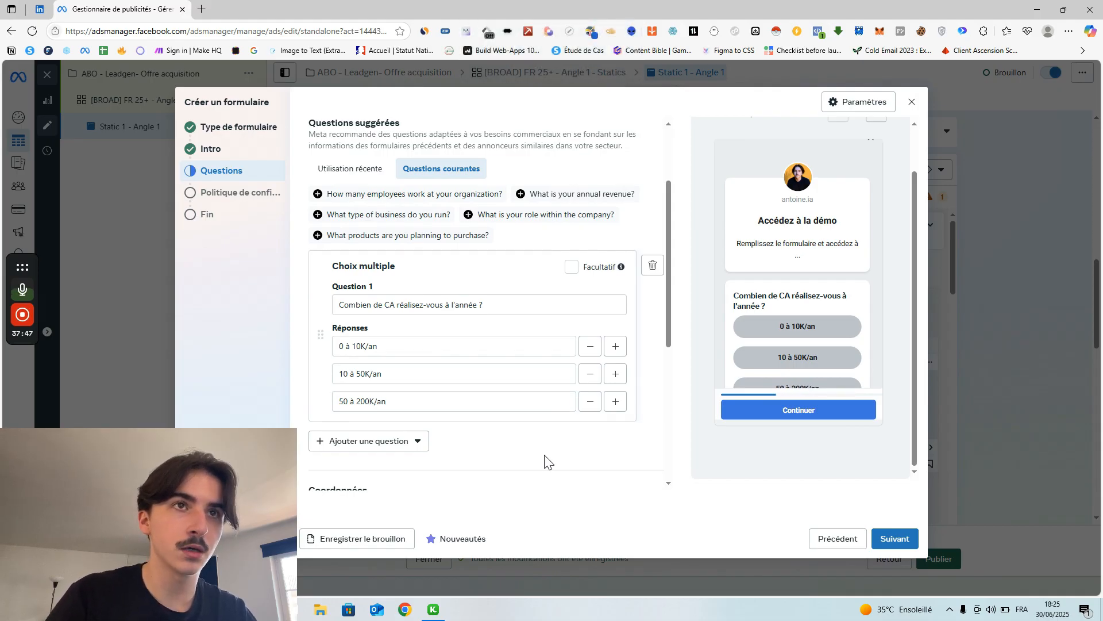
# Try marking the annual revenue question as optional, check it in the form preview, and make it mandatory again.
pyautogui.scroll(-2, 460, 443)
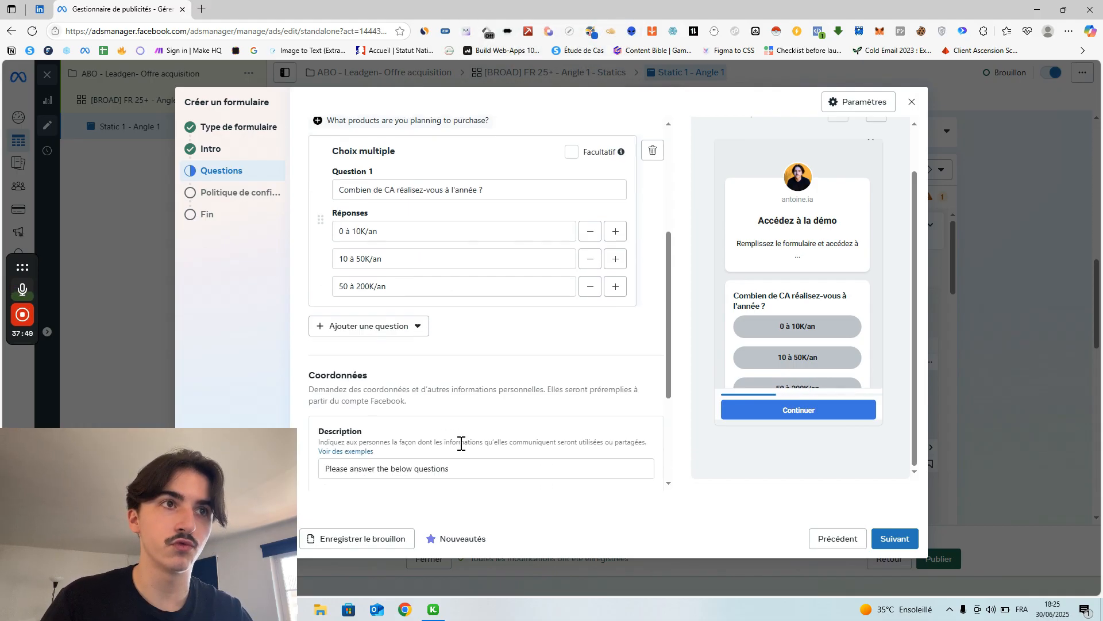
pyautogui.scroll(2, 582, 293)
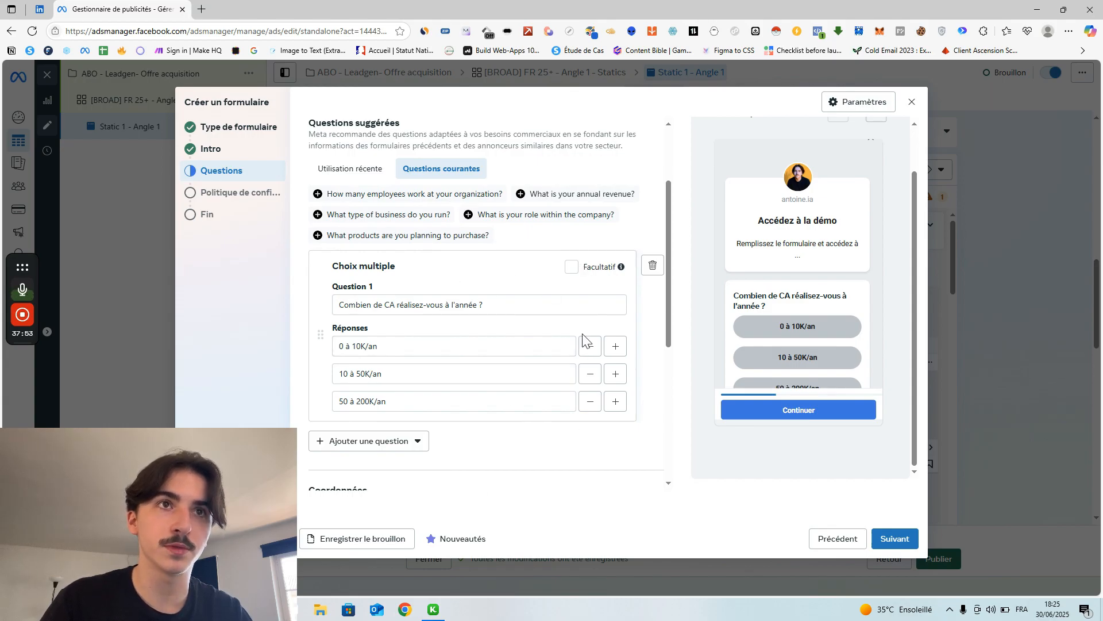
pyautogui.click(572, 266)
pyautogui.scroll(-2, 834, 311)
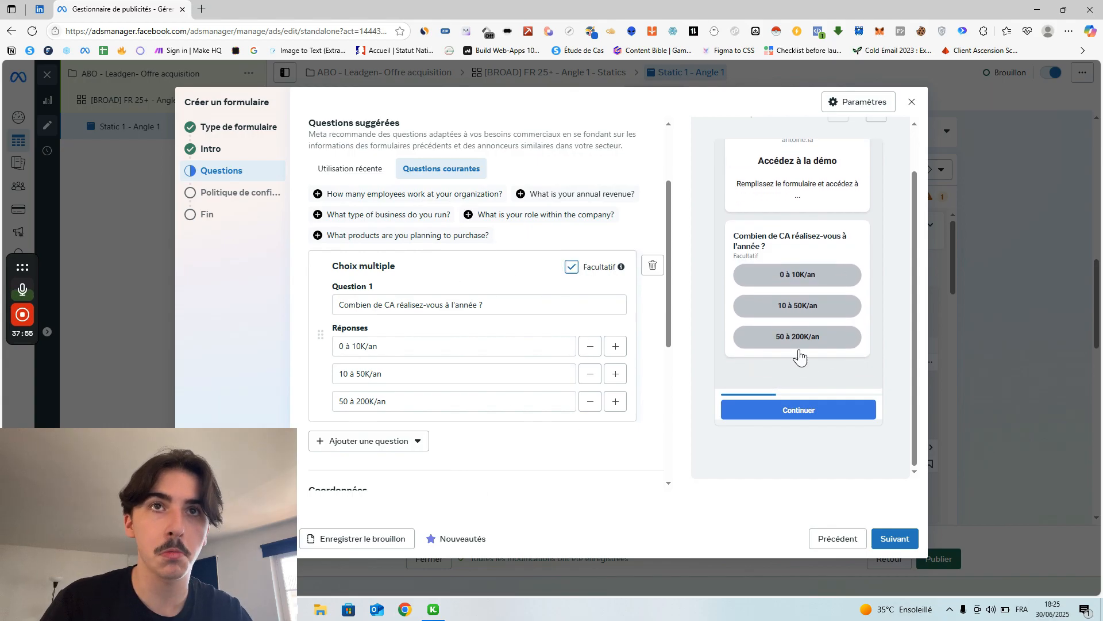
pyautogui.click(572, 268)
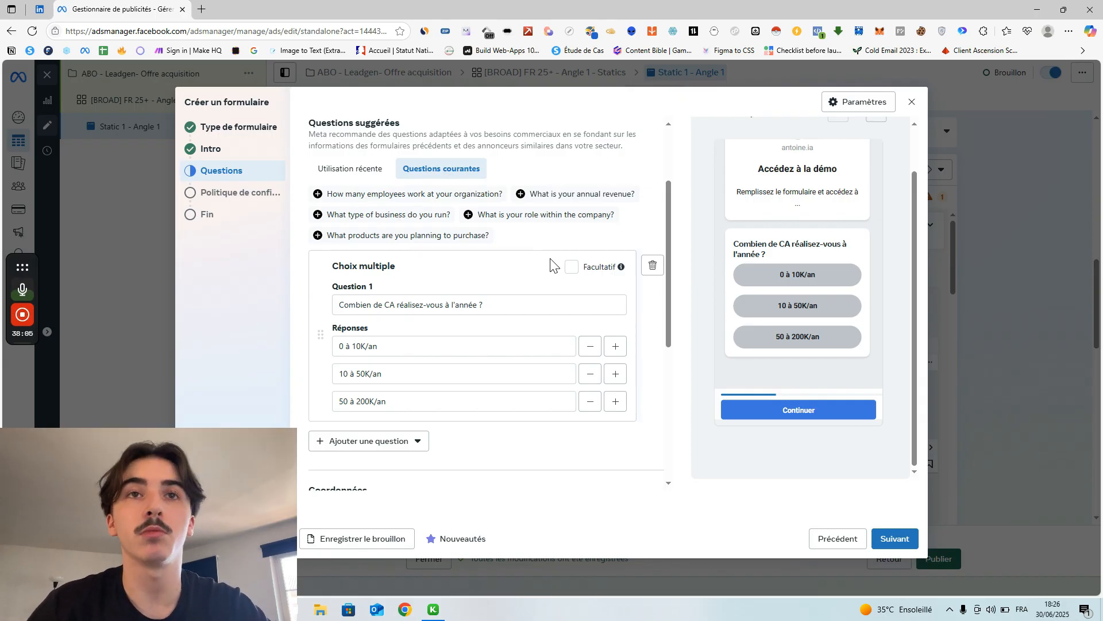
# Try adding a conditional question below the annual revenue question and remove it.
pyautogui.scroll(-2, 550, 264)
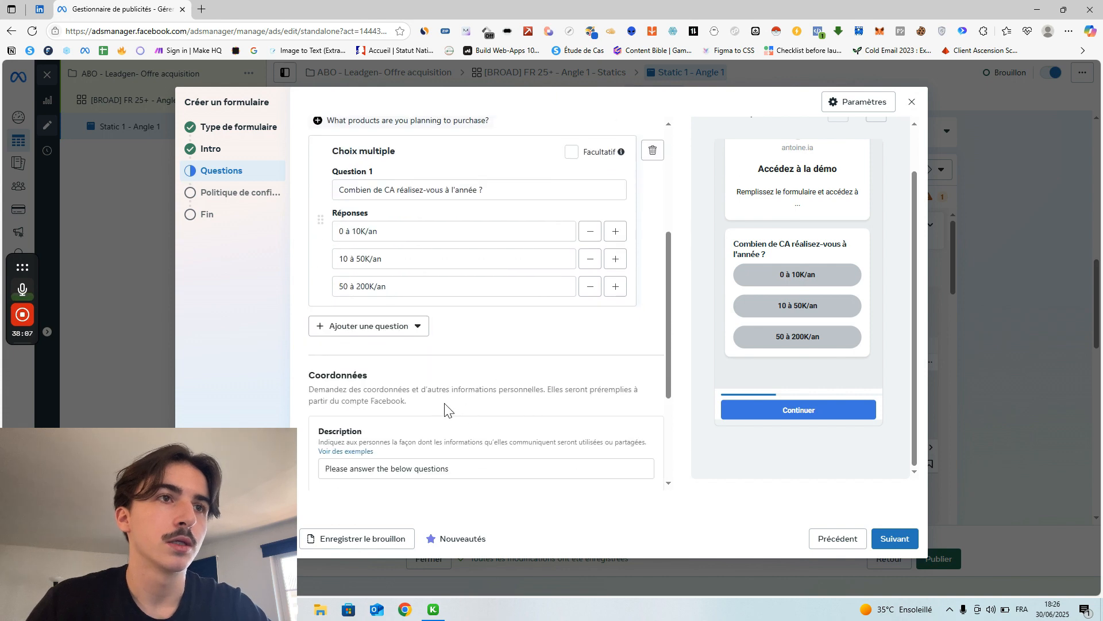
pyautogui.click(396, 326)
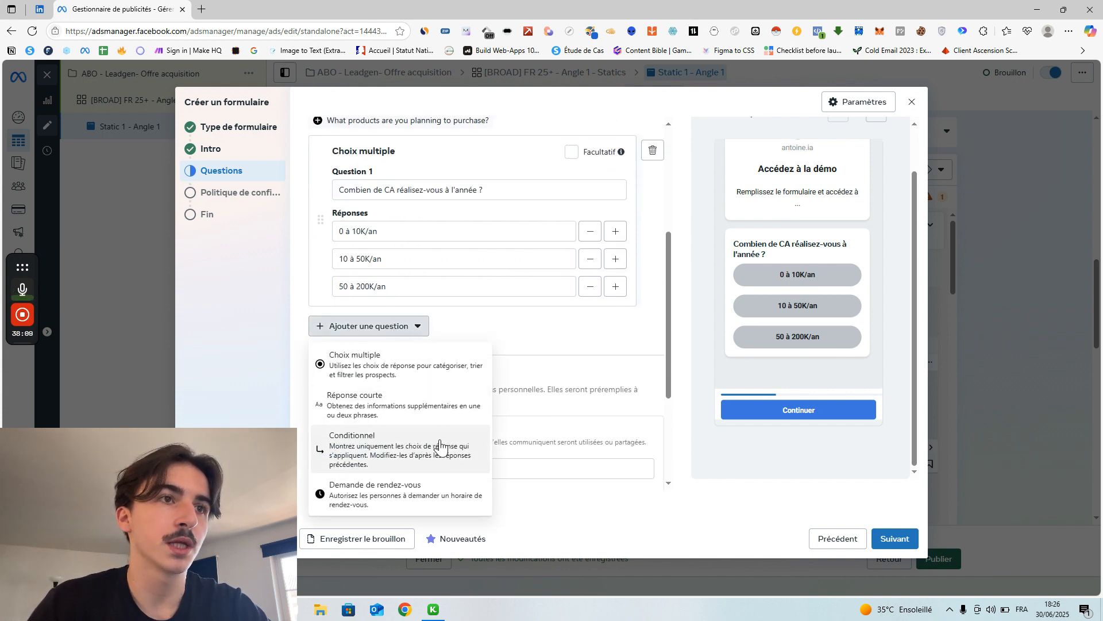
pyautogui.click(426, 459)
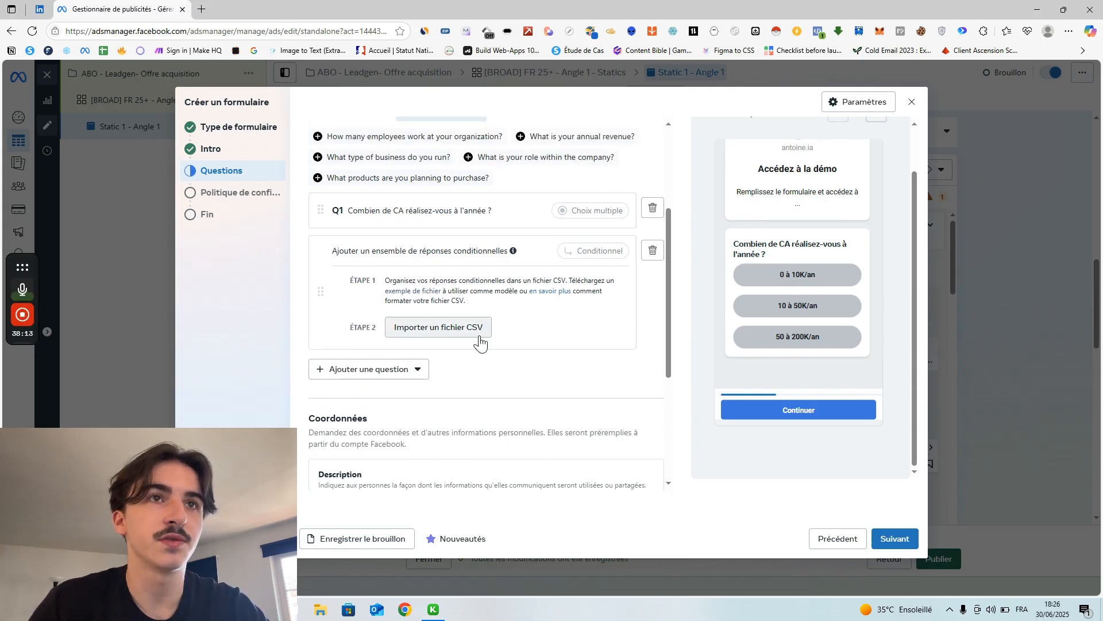
pyautogui.click(652, 251)
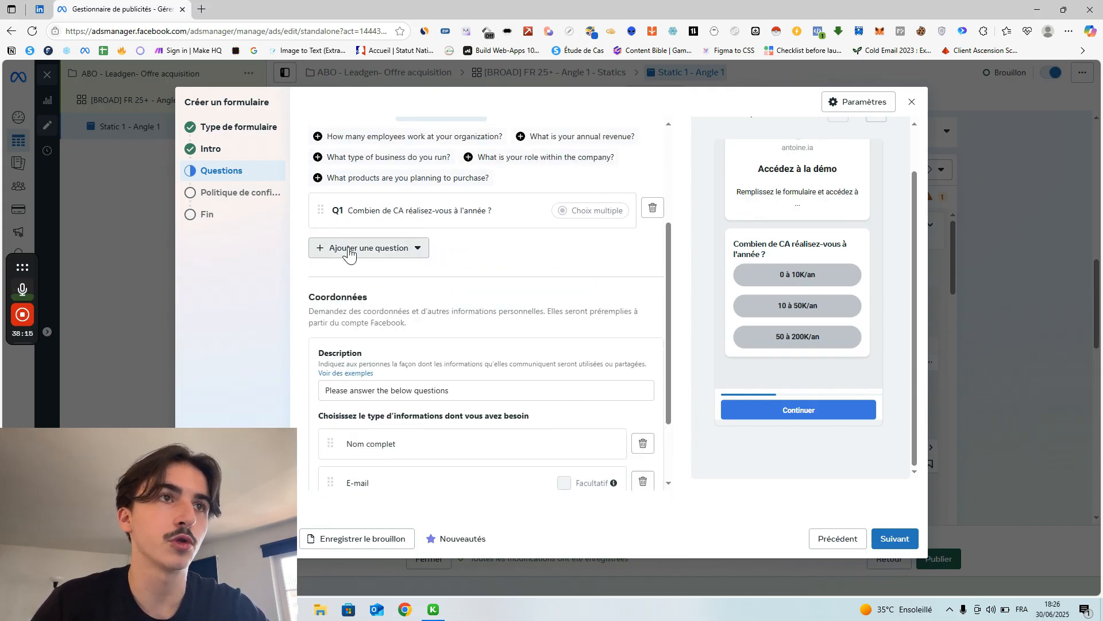
# Add an appointment request question to the form with the text "Réservez votre démo".
pyautogui.click(369, 248)
pyautogui.click(403, 422)
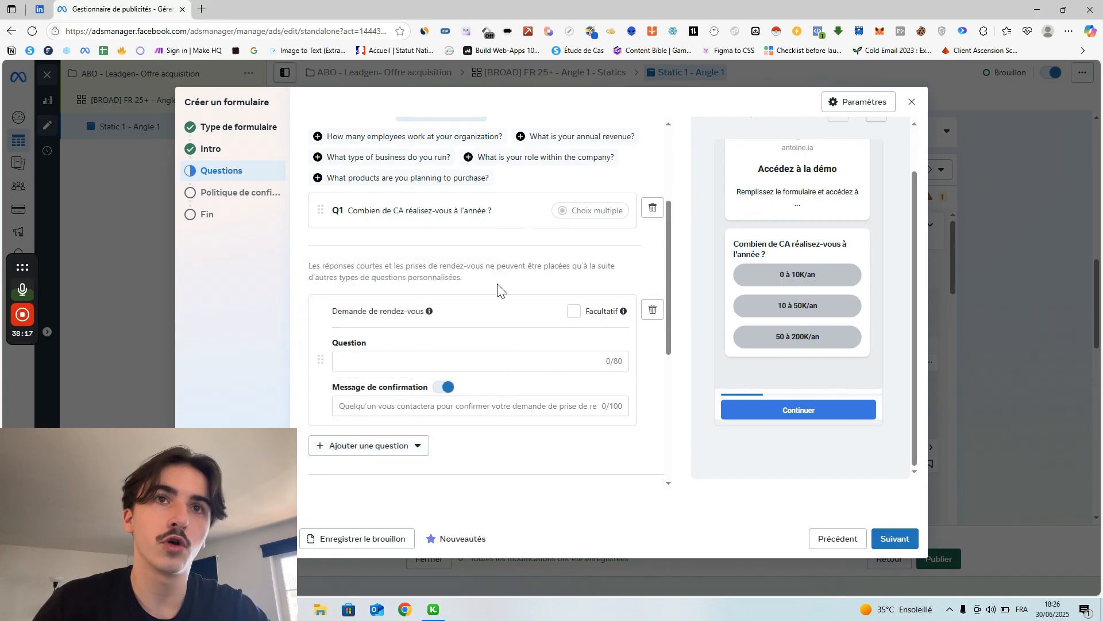
pyautogui.click(418, 357)
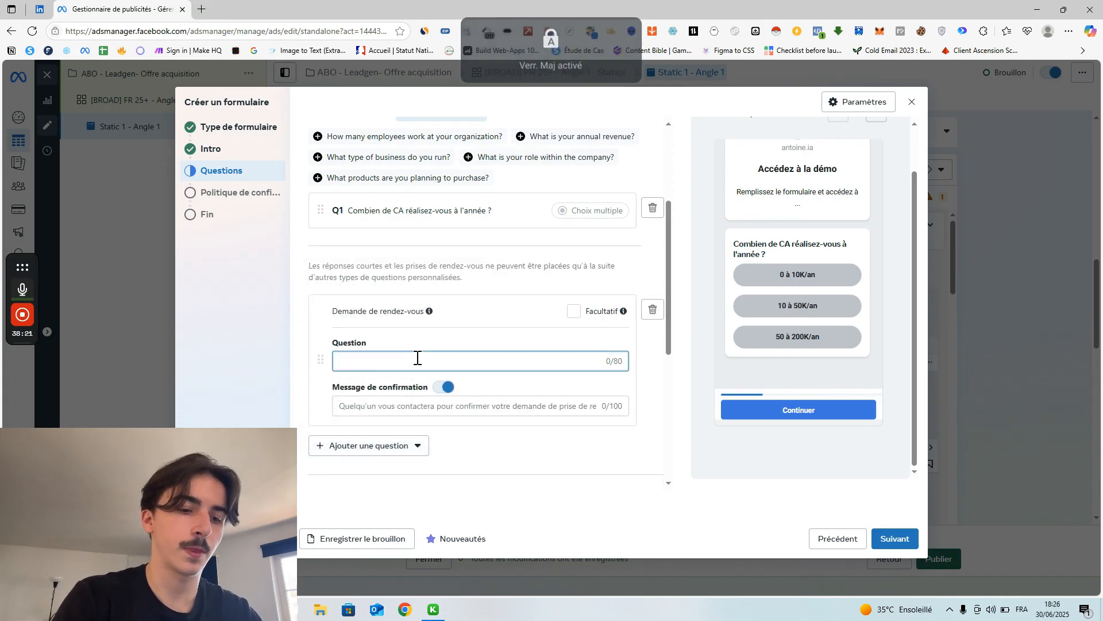
pyautogui.press('capslock')
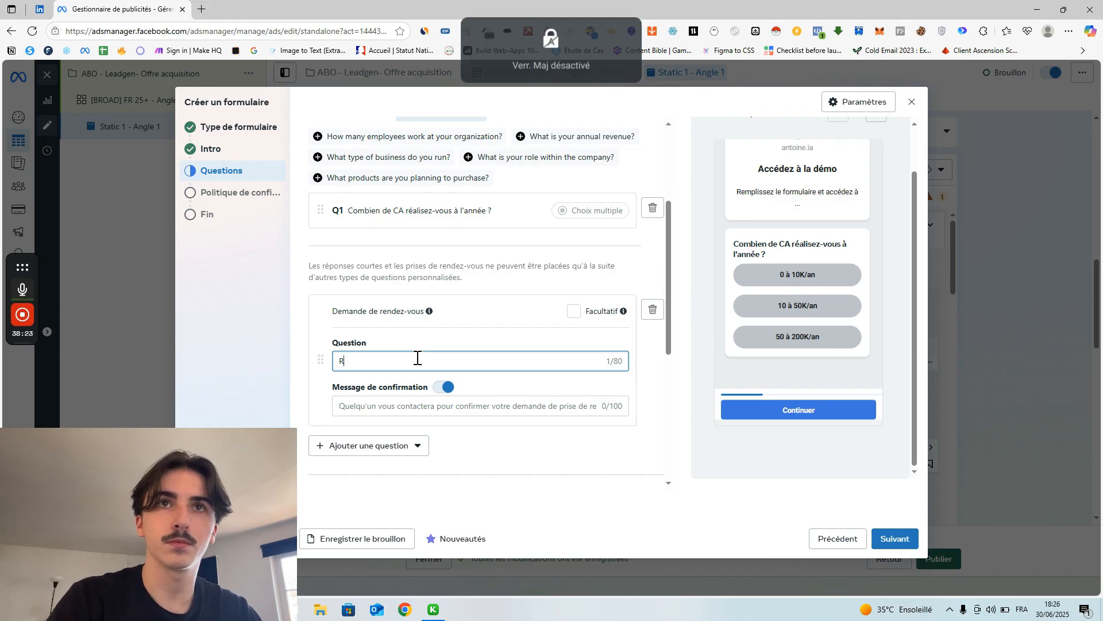
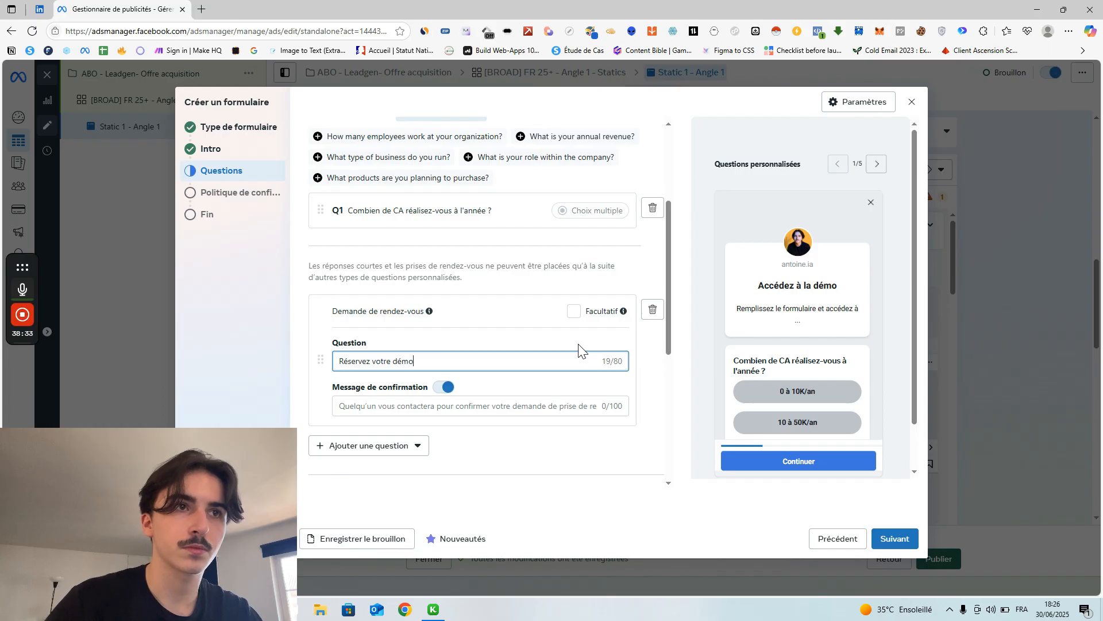
pyautogui.click(492, 430)
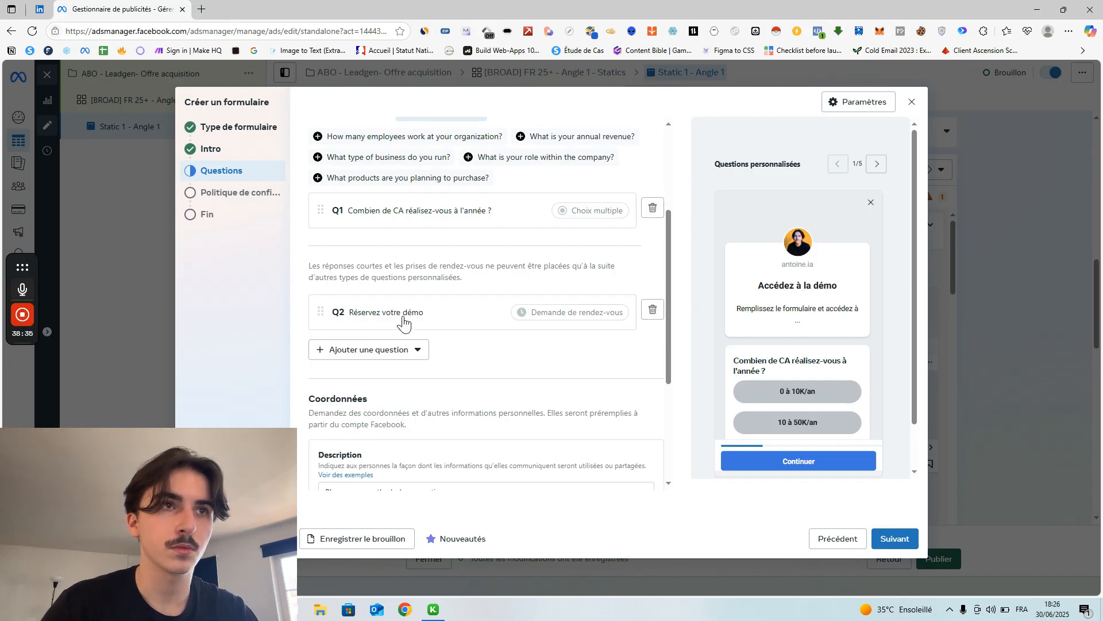
# Check the annual revenue and appointment request pages in the form preview, and delete the appointment request question.
pyautogui.scroll(-2, 783, 372)
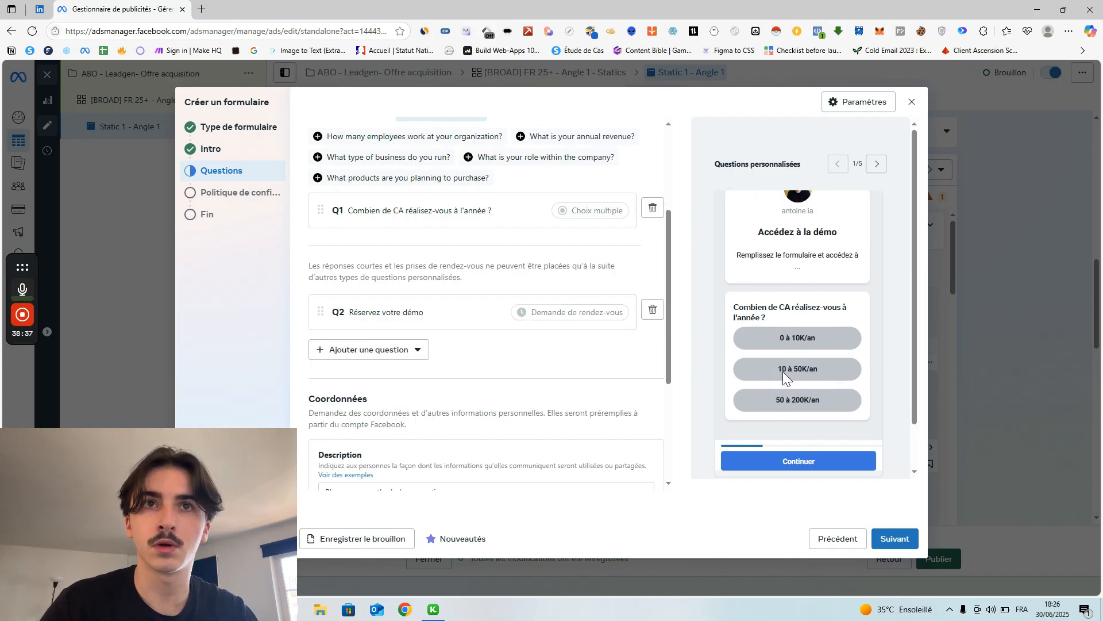
pyautogui.scroll(1, 783, 371)
pyautogui.scroll(-1, 798, 374)
pyautogui.click(877, 164)
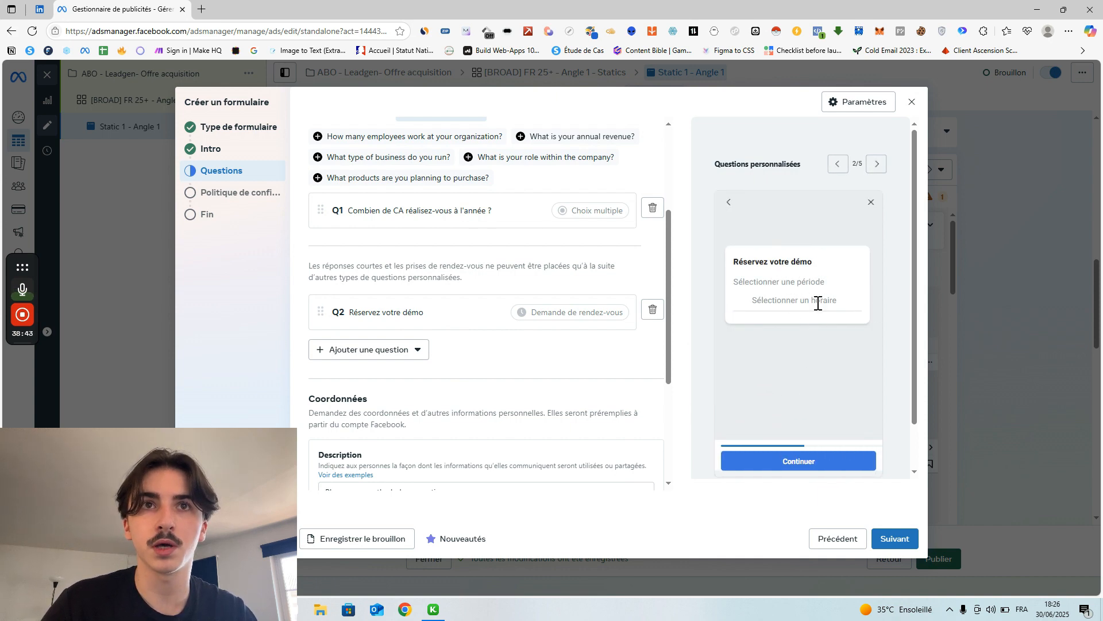
pyautogui.click(838, 165)
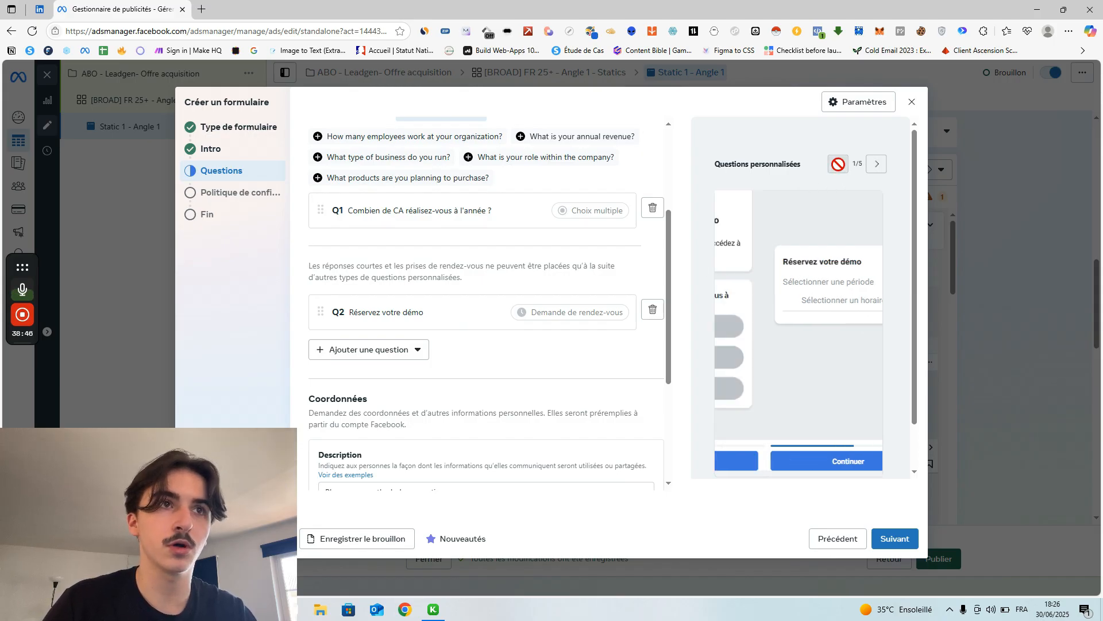
pyautogui.click(651, 314)
# Review the form preview pages through to the closing message for prospects, along with the suggested questions and contact details settings.
pyautogui.scroll(1, 567, 290)
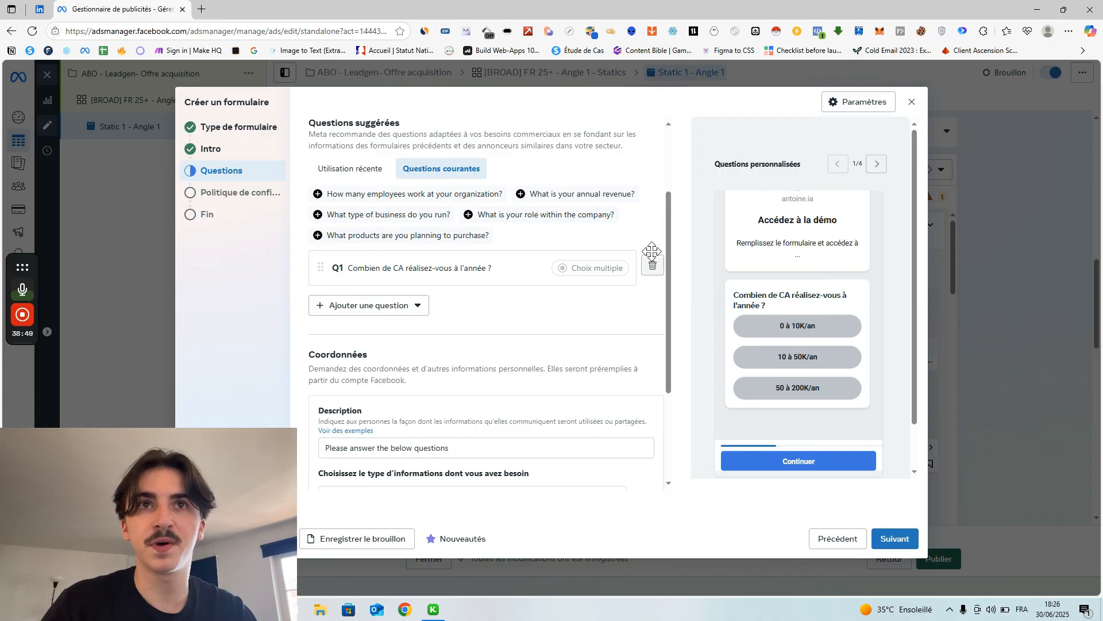
pyautogui.scroll(2, 816, 336)
pyautogui.scroll(-1, 811, 329)
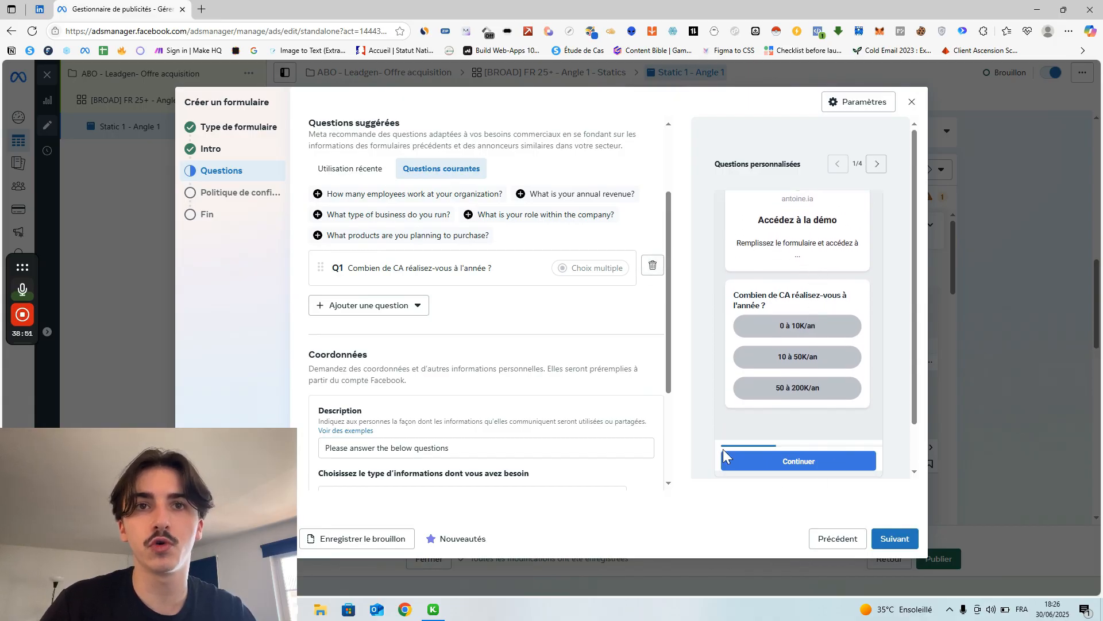
pyautogui.click(876, 165)
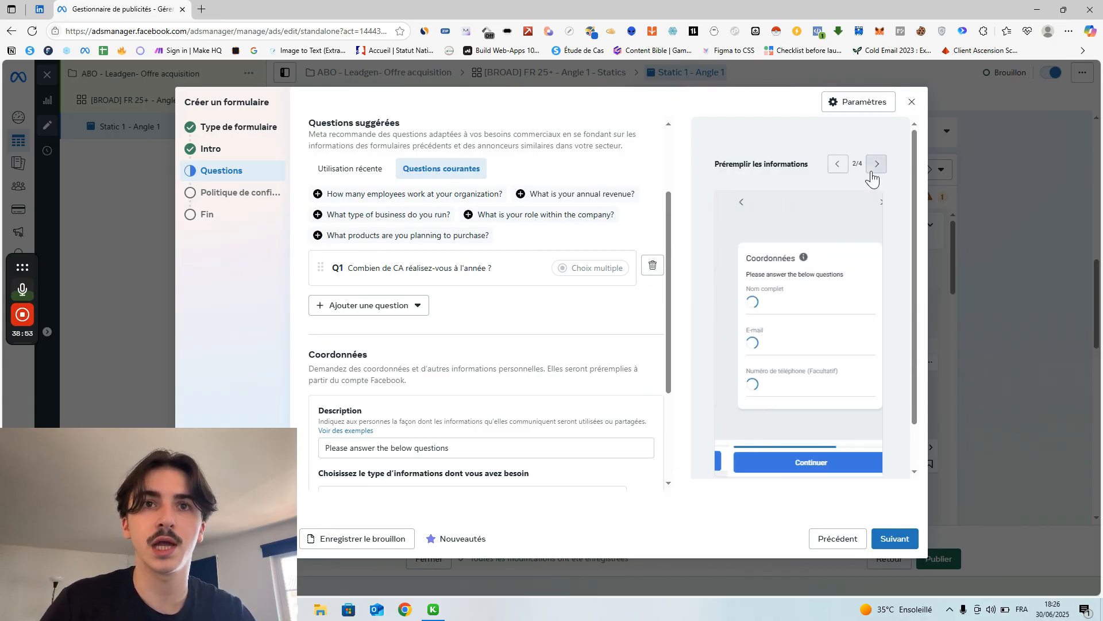
pyautogui.click(876, 165)
pyautogui.click(876, 165)
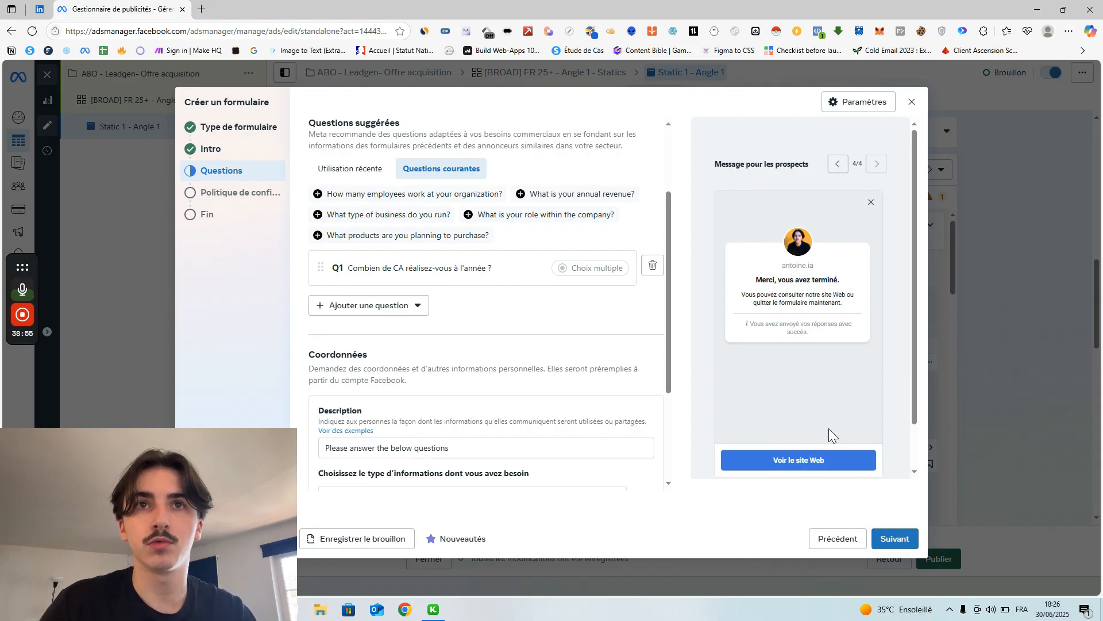
pyautogui.scroll(-2, 520, 404)
pyautogui.scroll(2, 510, 387)
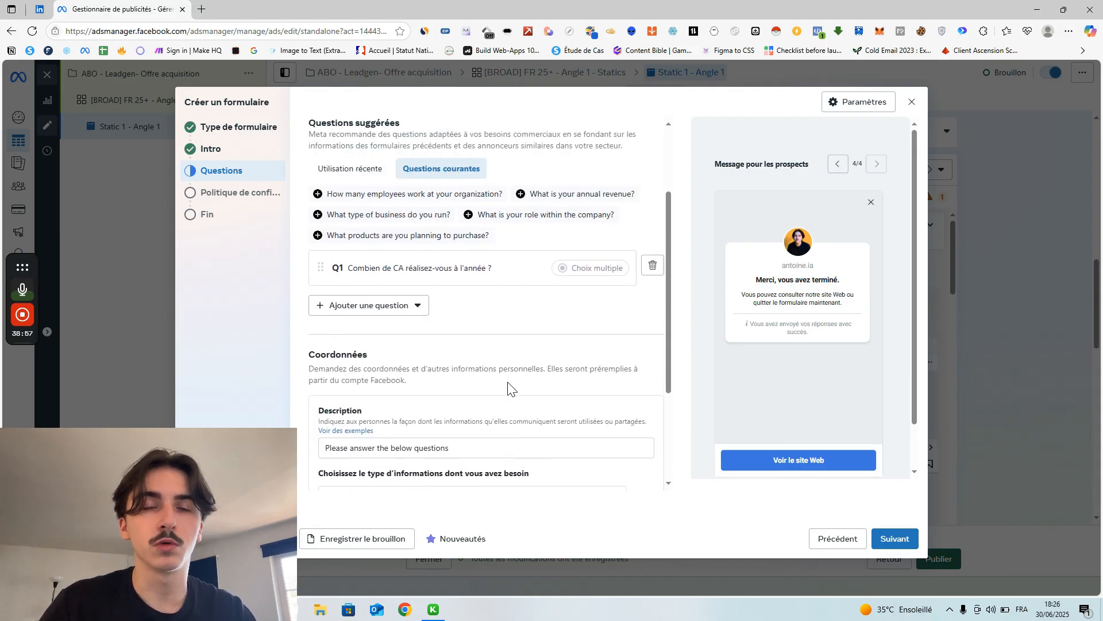
pyautogui.scroll(2, 509, 388)
pyautogui.scroll(-2, 508, 389)
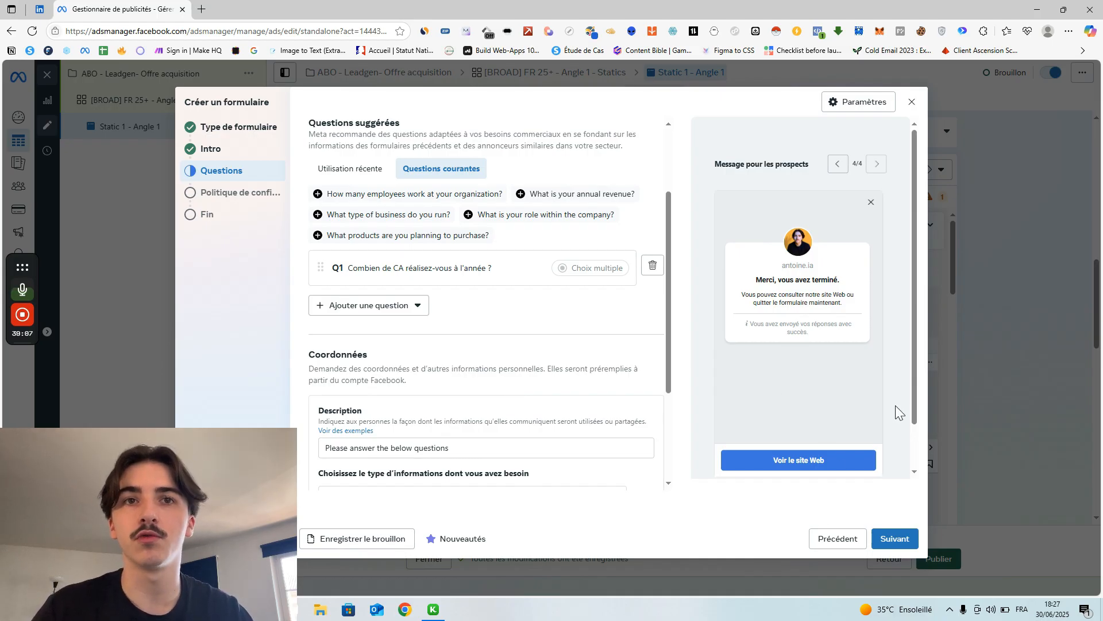
pyautogui.scroll(-1, 785, 387)
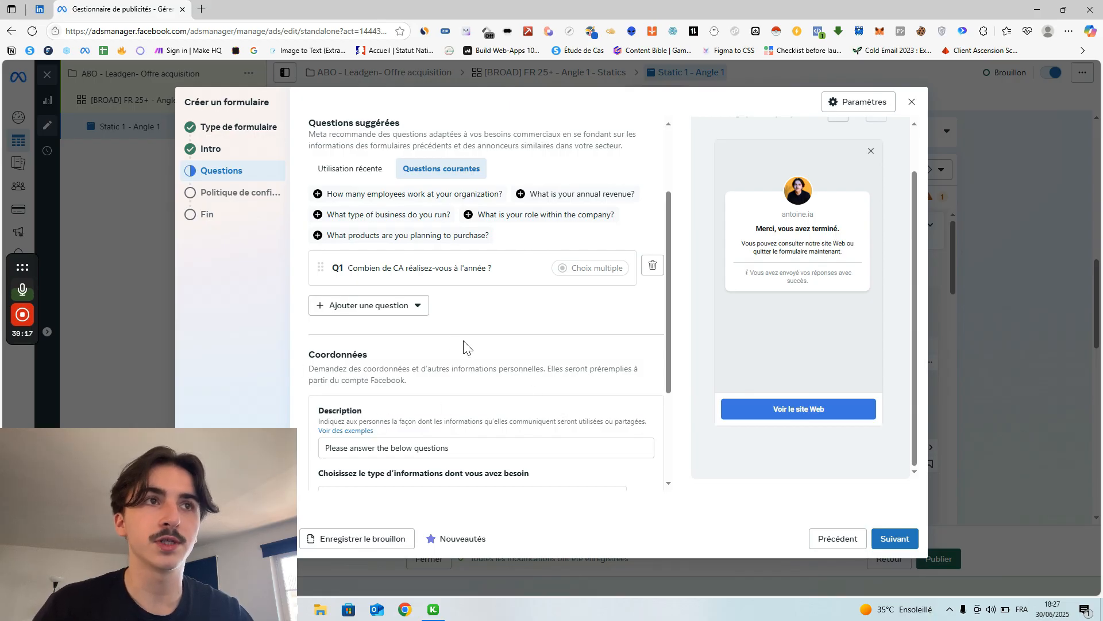
pyautogui.scroll(-1, 546, 379)
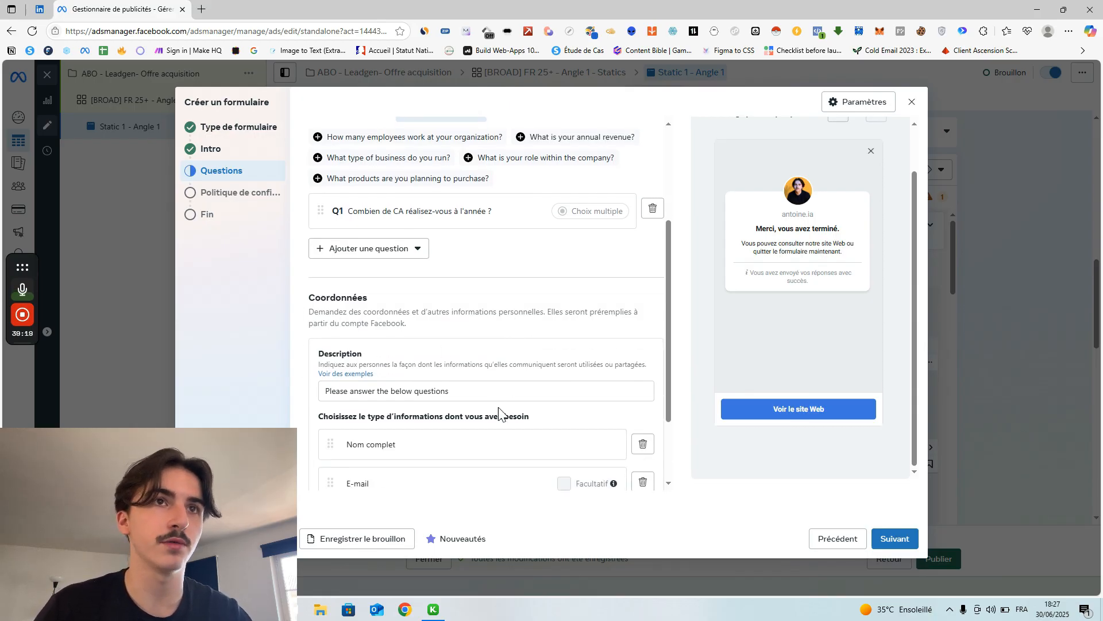
pyautogui.scroll(2, 603, 373)
pyautogui.scroll(-2, 575, 311)
pyautogui.scroll(1, 866, 366)
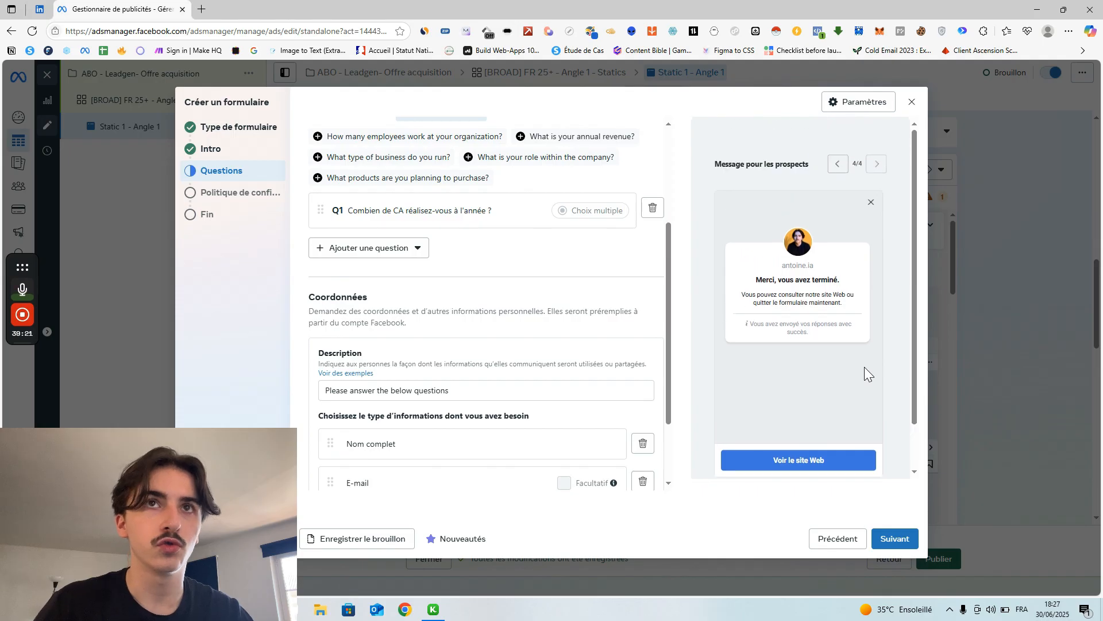
# Return the preview to the prefilled information page and review the contact fields the form requests.
pyautogui.click(838, 164)
pyautogui.click(837, 164)
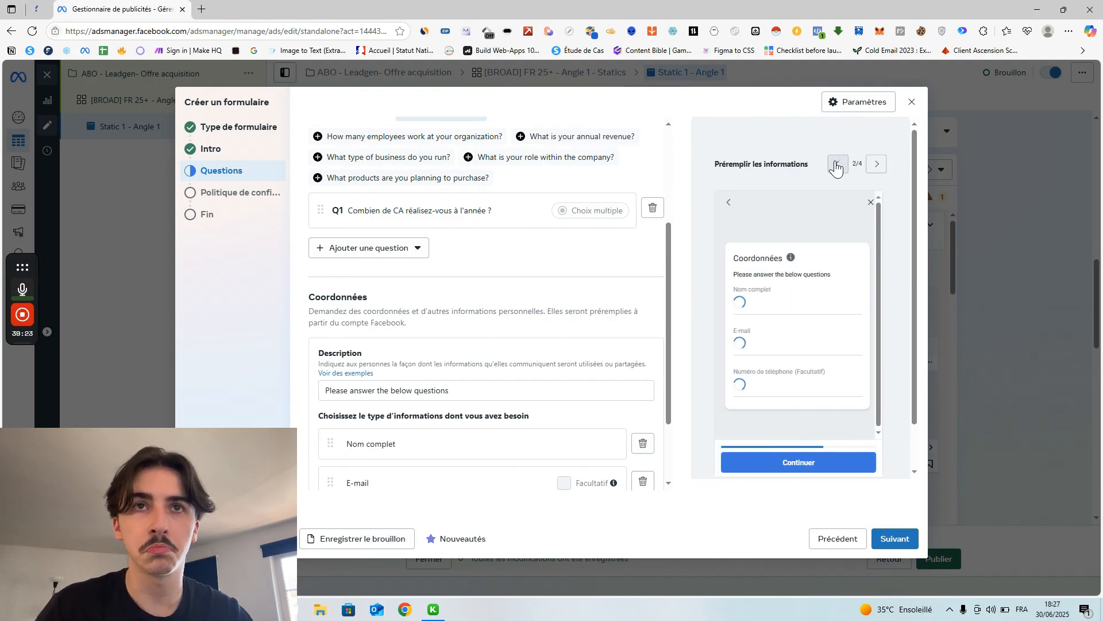
pyautogui.scroll(-2, 511, 327)
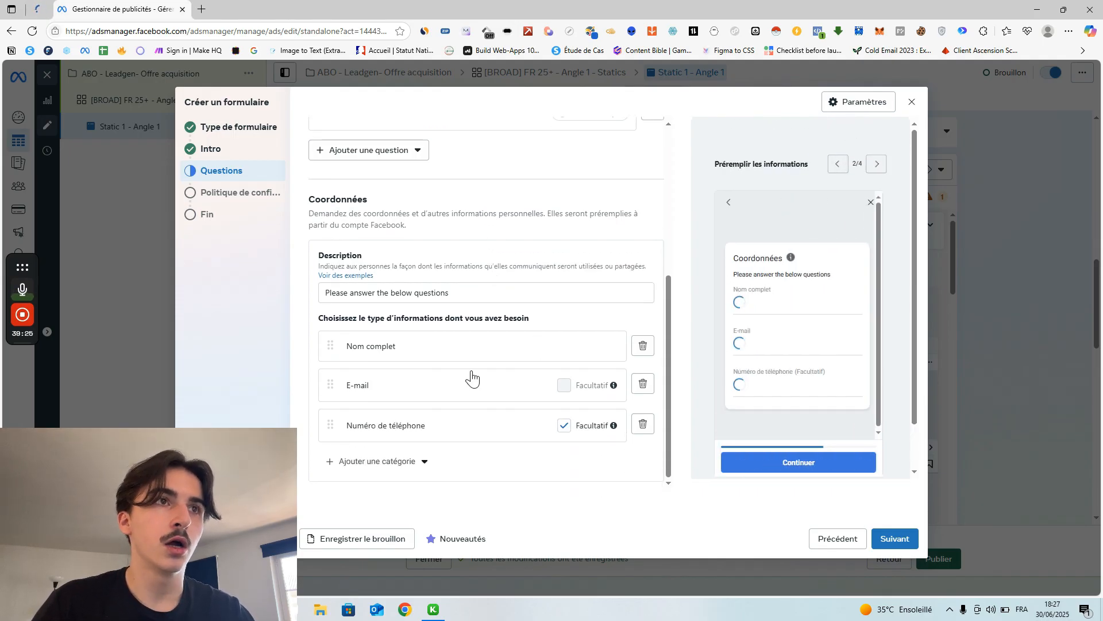
pyautogui.scroll(1, 472, 377)
pyautogui.scroll(1, 489, 340)
pyautogui.scroll(-2, 419, 337)
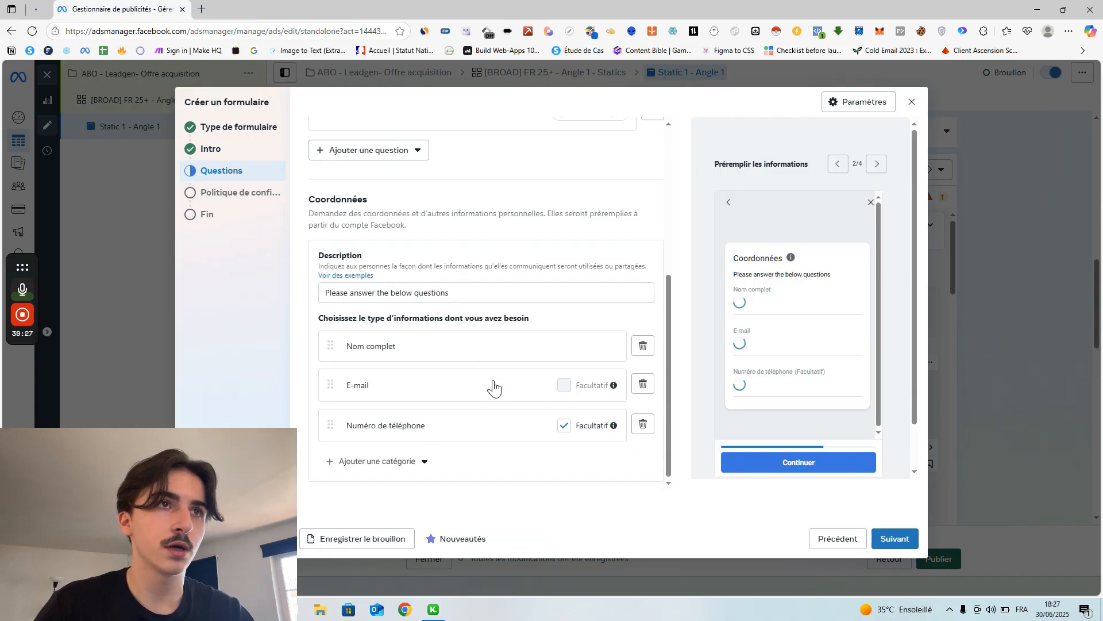
# Turn on conditional logic for the form's questions and expand the annual revenue question for editing.
pyautogui.scroll(5, 471, 382)
pyautogui.click(651, 137)
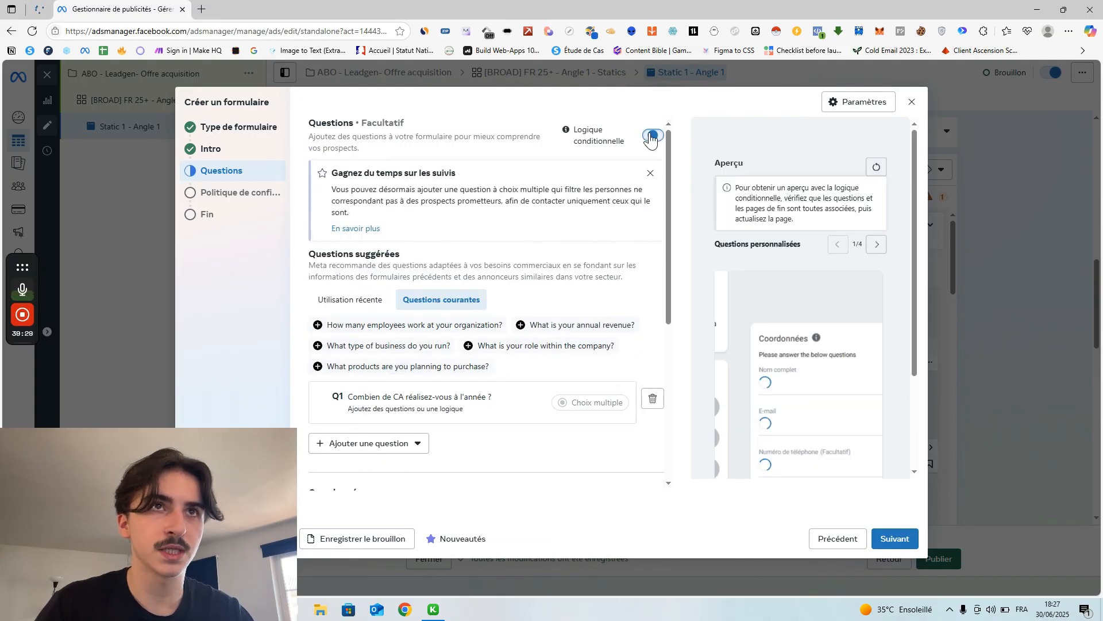
pyautogui.scroll(-2, 802, 395)
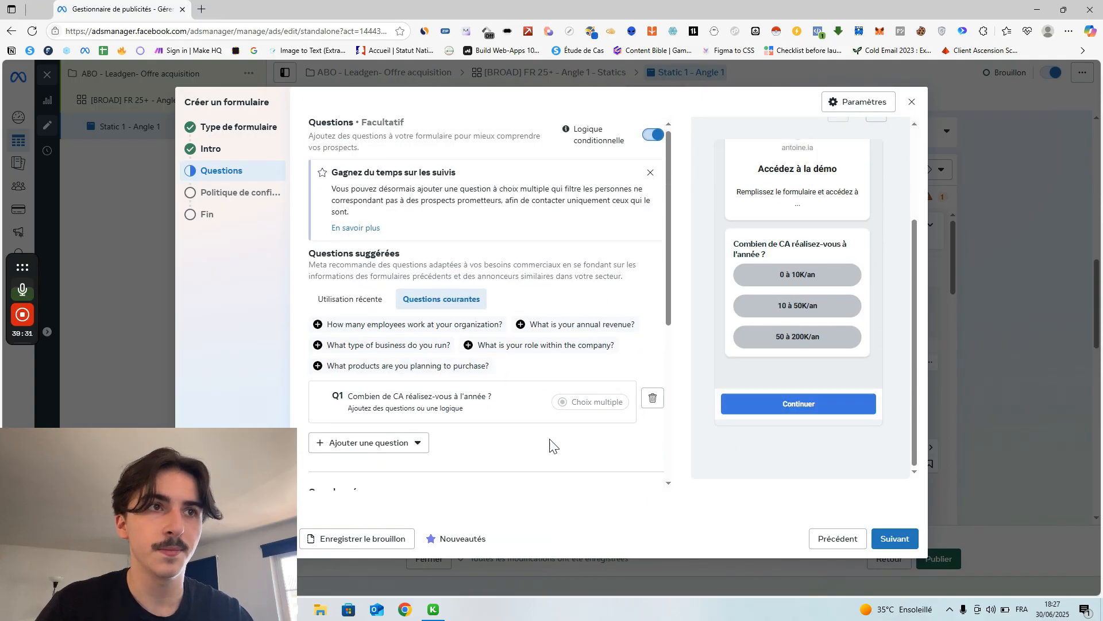
pyautogui.scroll(-2, 407, 318)
pyautogui.click(414, 297)
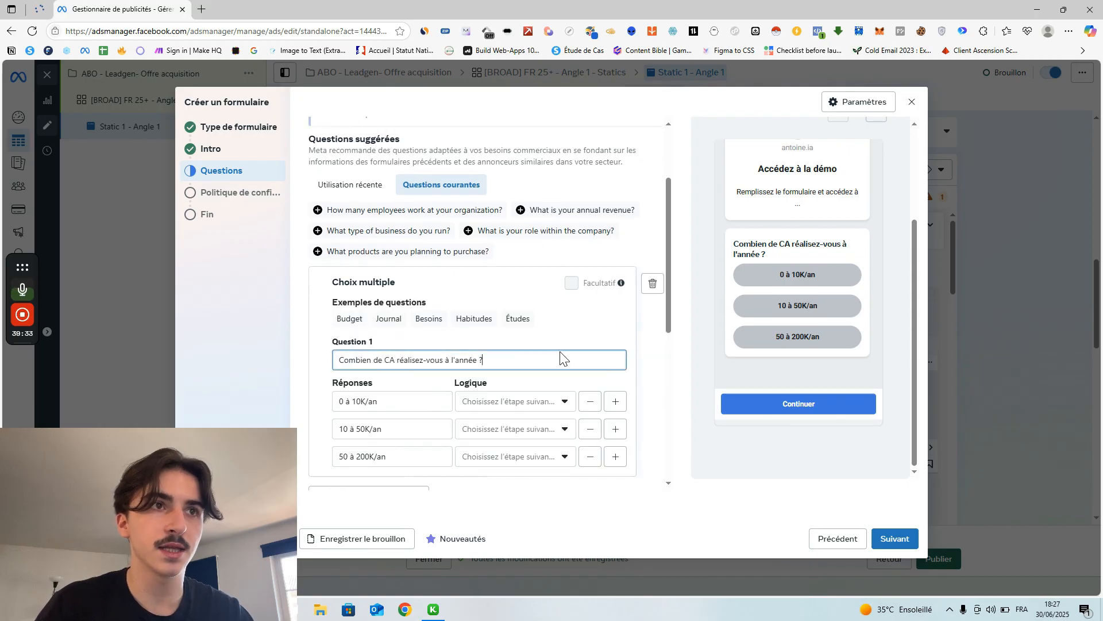
# Set the logic of the "0 à 10K/an" answer to close the form with the non-prospect ending page.
pyautogui.scroll(-2, 588, 371)
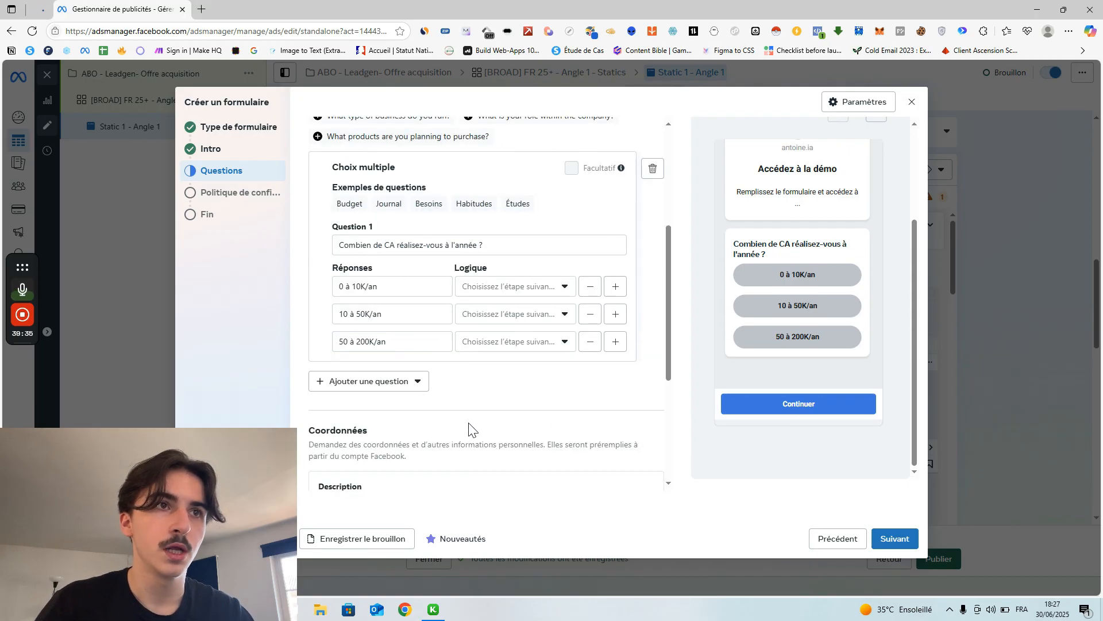
pyautogui.scroll(1, 471, 422)
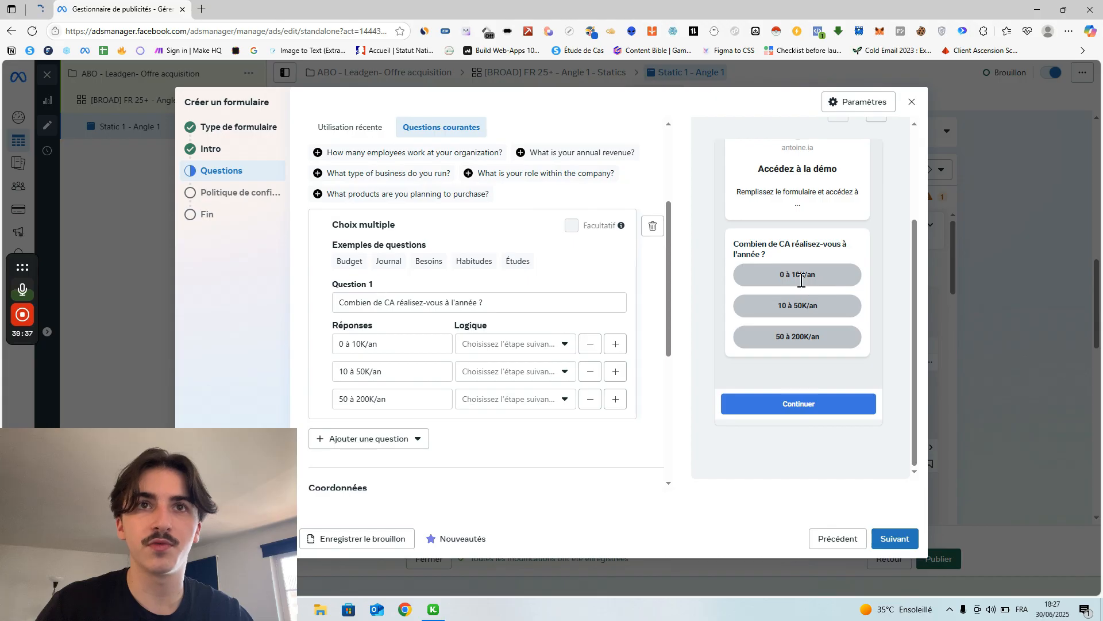
pyautogui.click(545, 344)
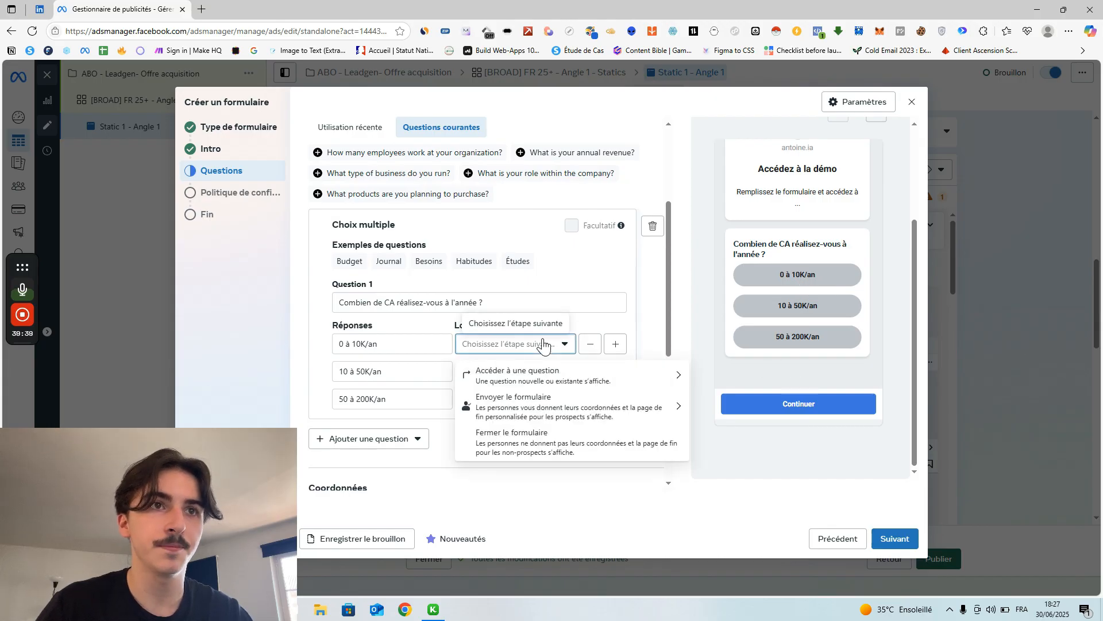
pyautogui.click(550, 448)
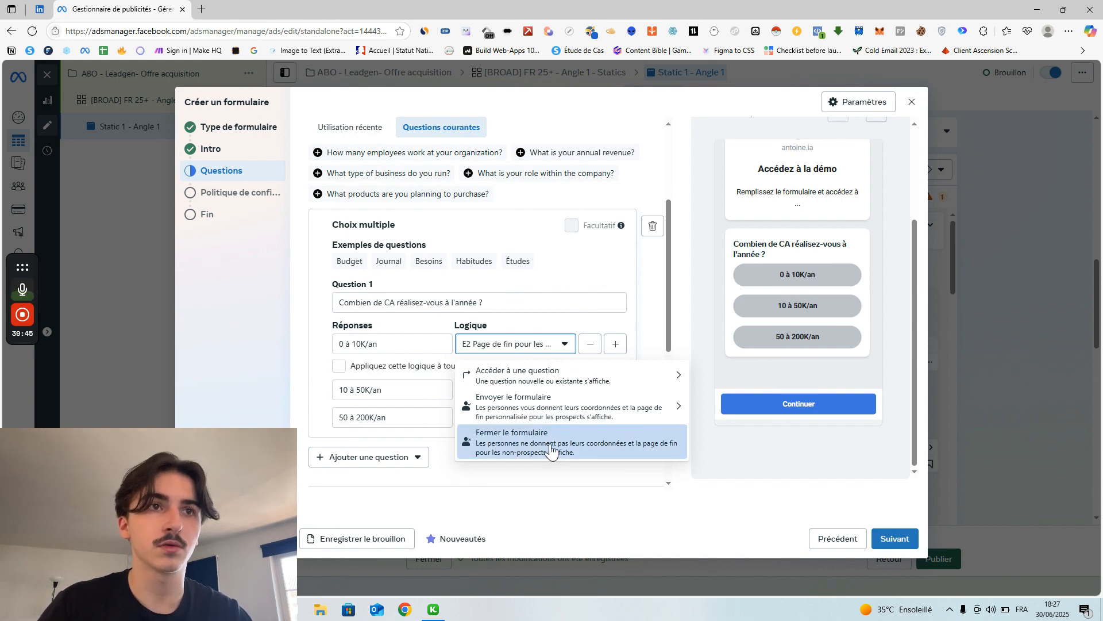
# Set the logic of the "10 à 50K/an" answer to submit the form with the "E1 Page de fin pour les prospects" ending page.
pyautogui.scroll(-1, 572, 285)
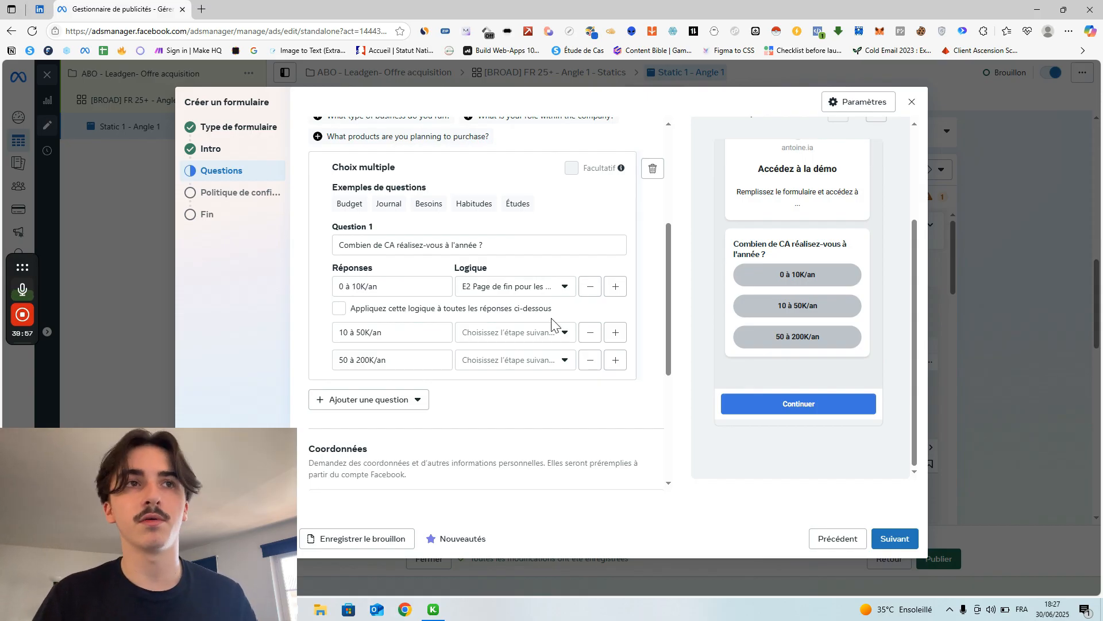
pyautogui.click(551, 339)
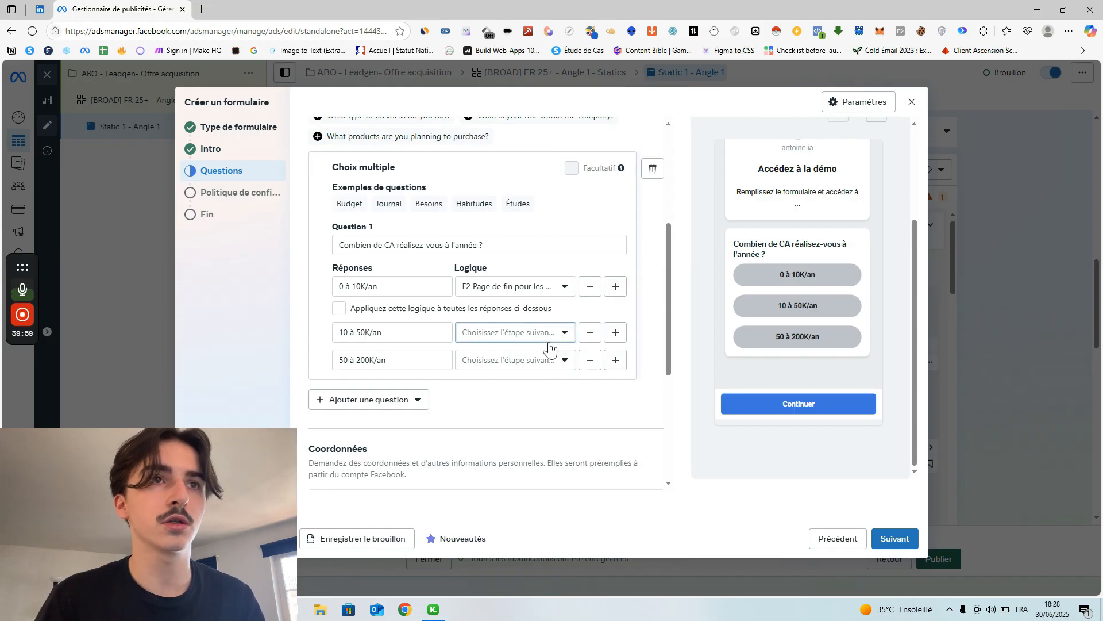
pyautogui.click(563, 395)
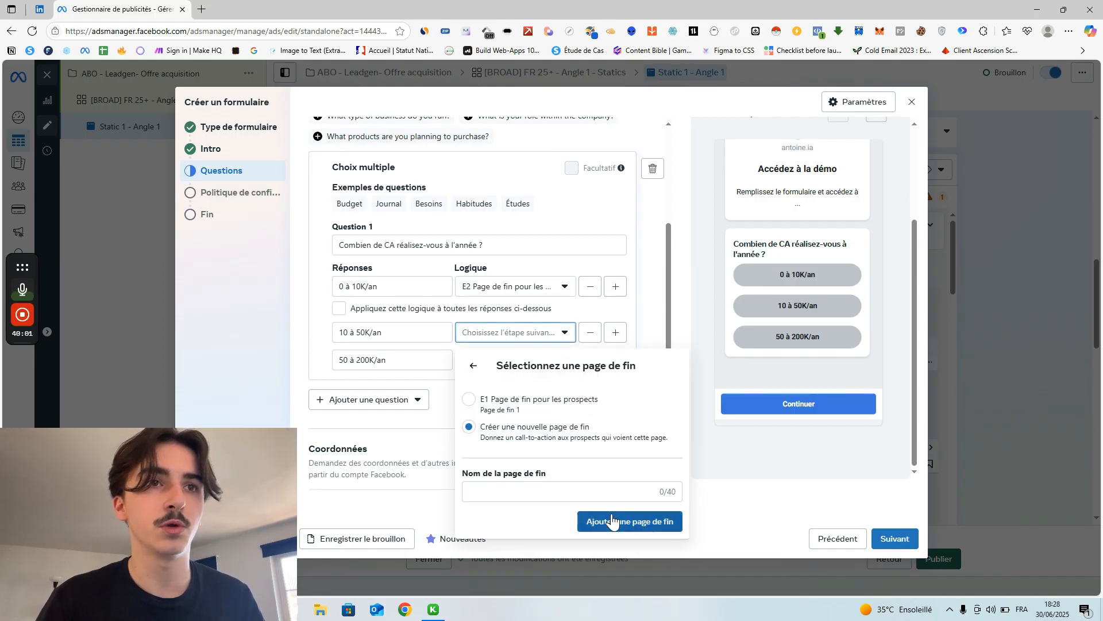
pyautogui.click(517, 400)
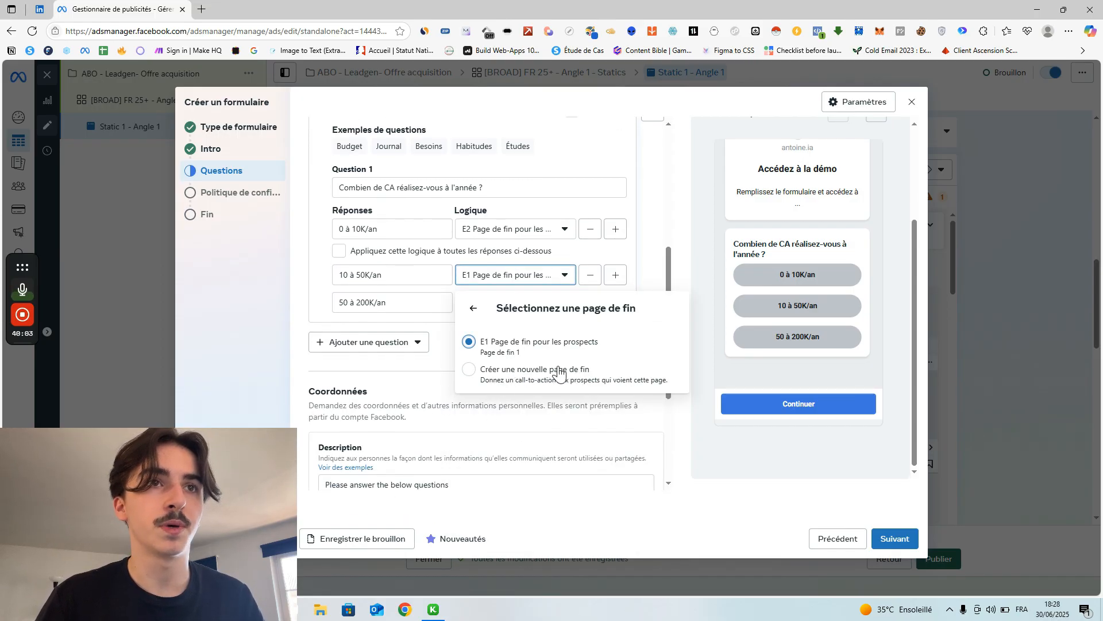
# Set the logic of the "50 à 200K/an" answer to submit the form with the "E1 Page de fin pour les prospects" ending page.
pyautogui.click(550, 404)
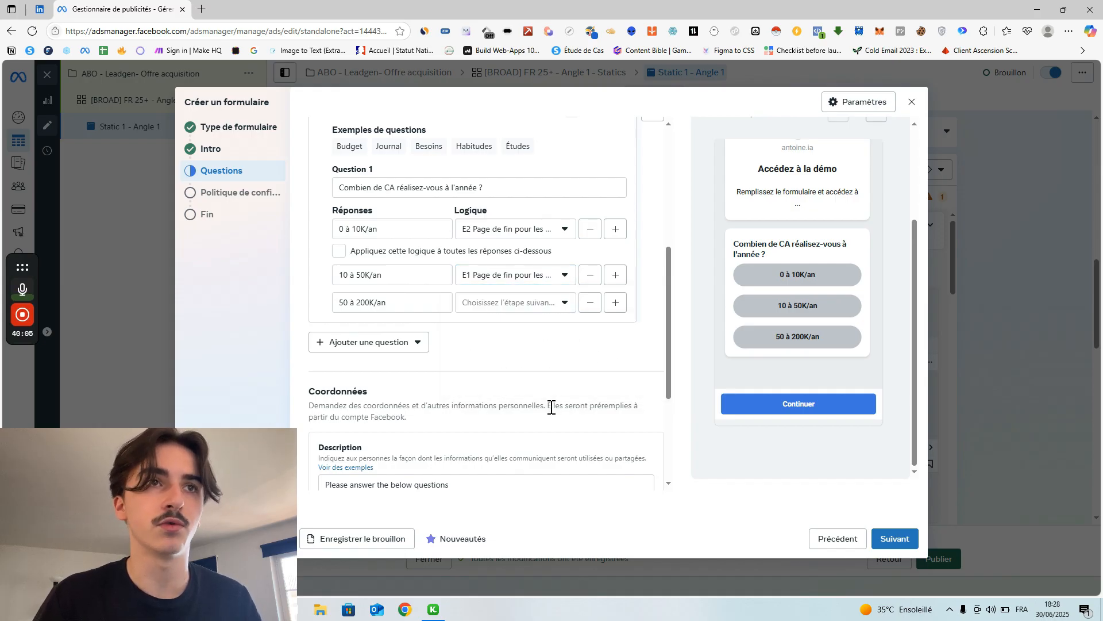
pyautogui.click(487, 309)
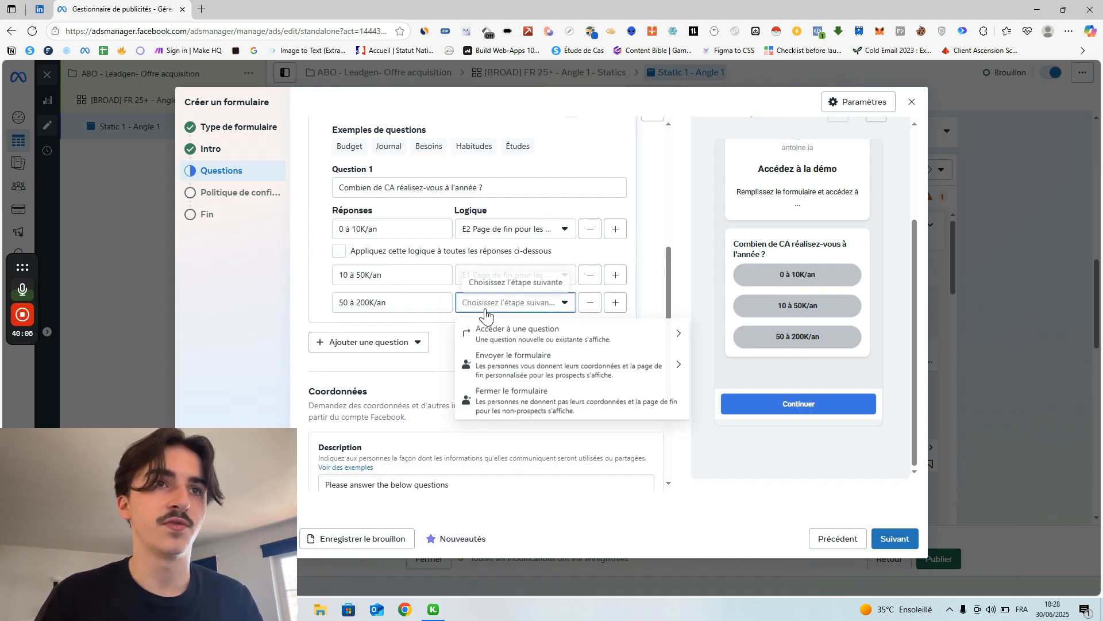
pyautogui.click(529, 356)
pyautogui.click(509, 380)
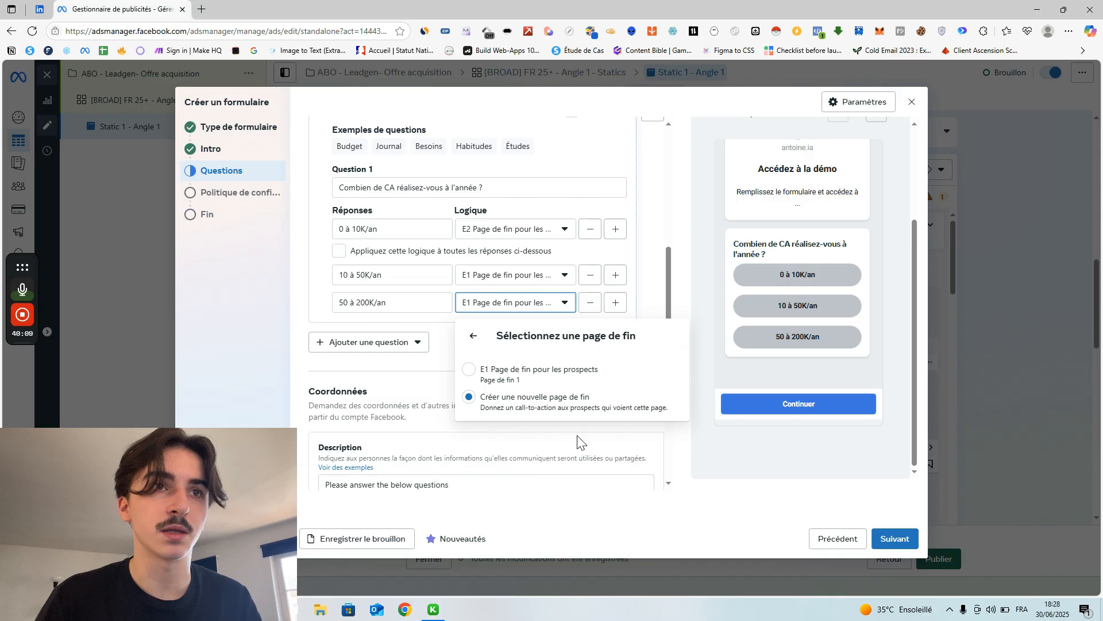
pyautogui.click(611, 440)
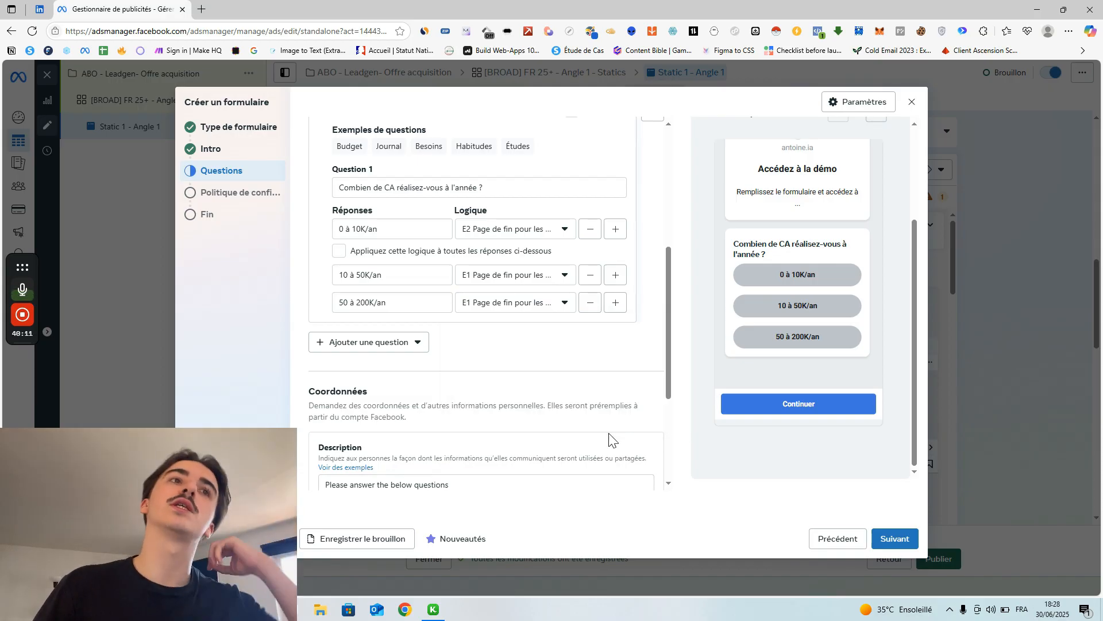
# Review the annual revenue question and the logic assigned to each of its answers, leaving the question collapsed.
pyautogui.scroll(1, 497, 414)
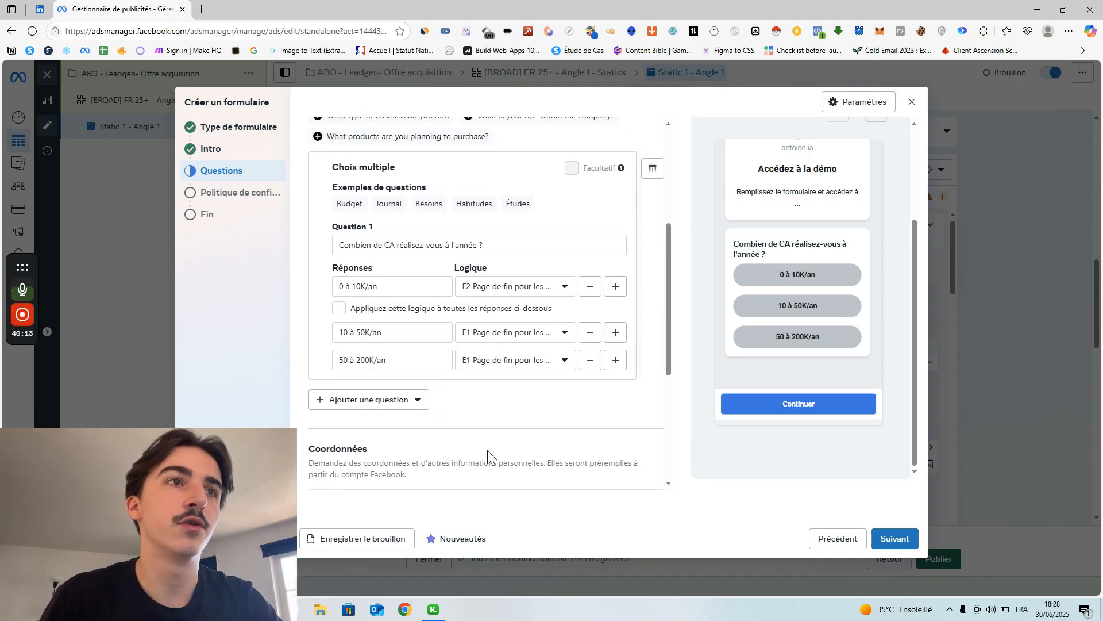
pyautogui.moveTo(357, 245); pyautogui.dragTo(482, 243)
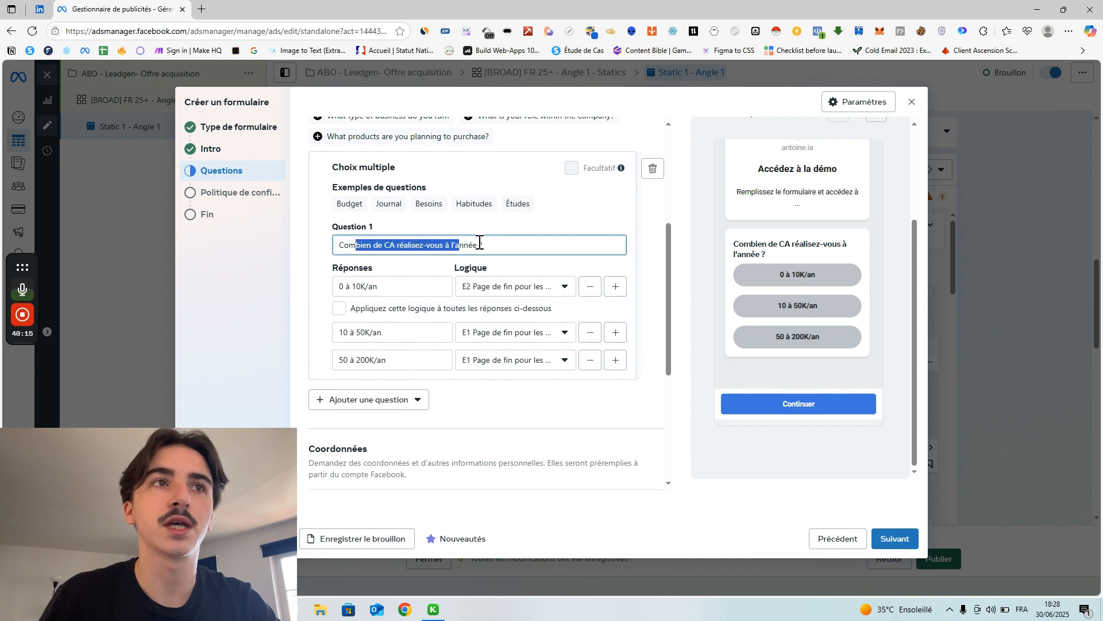
pyautogui.click(463, 410)
pyautogui.scroll(2, 391, 322)
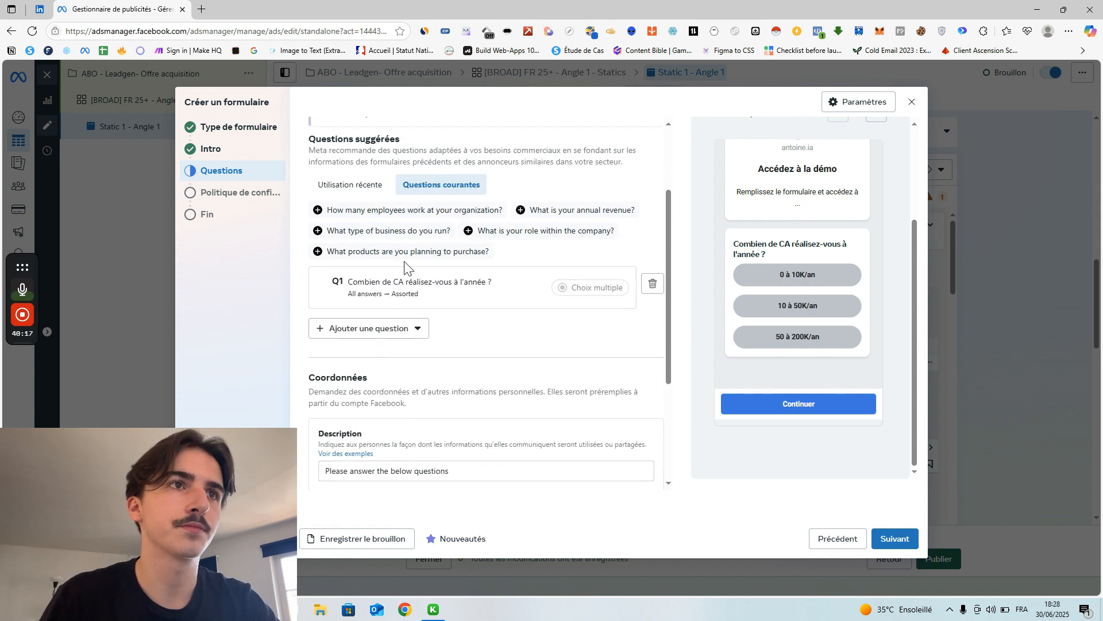
pyautogui.click(403, 291)
pyautogui.scroll(-2, 393, 431)
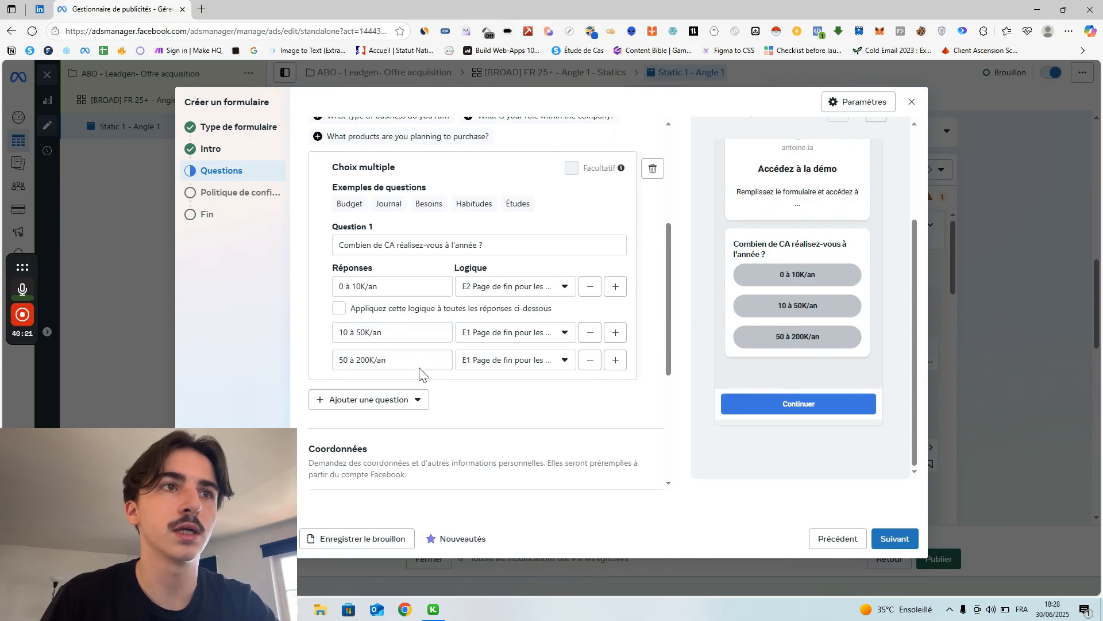
pyautogui.click(650, 151)
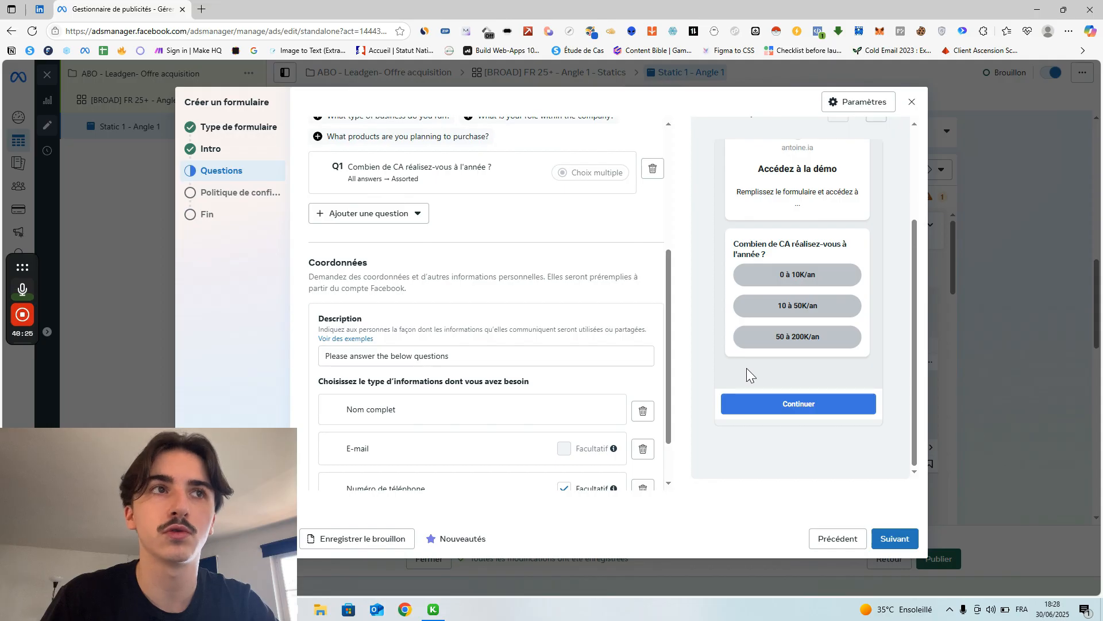
# Examine the preview of the custom question page, from the form's introduction to the three revenue answers.
pyautogui.scroll(1, 747, 368)
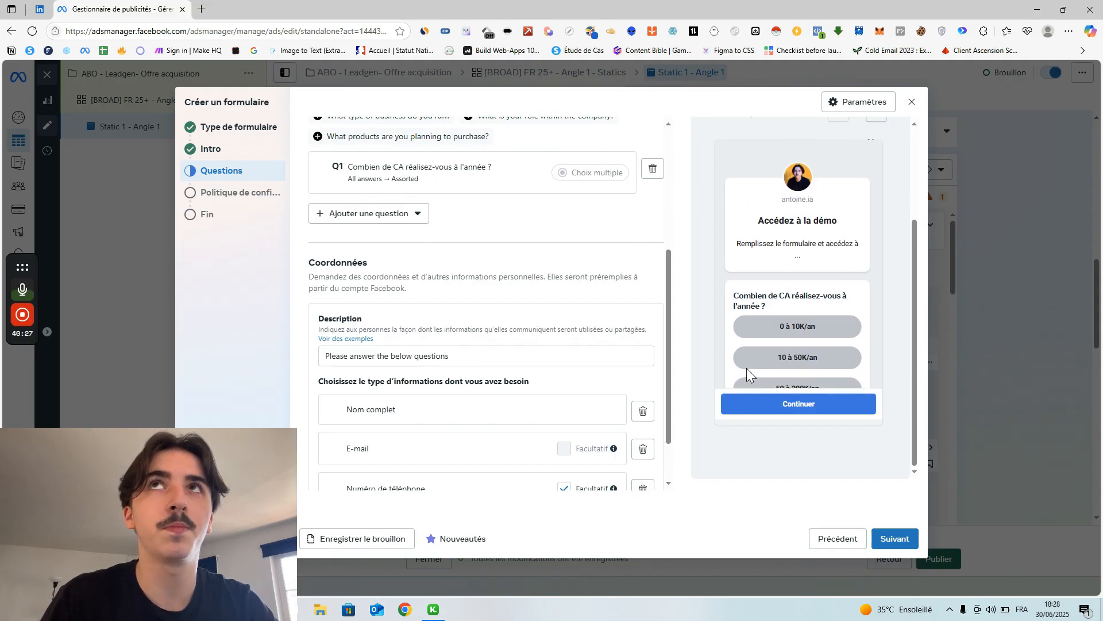
pyautogui.scroll(-1, 746, 368)
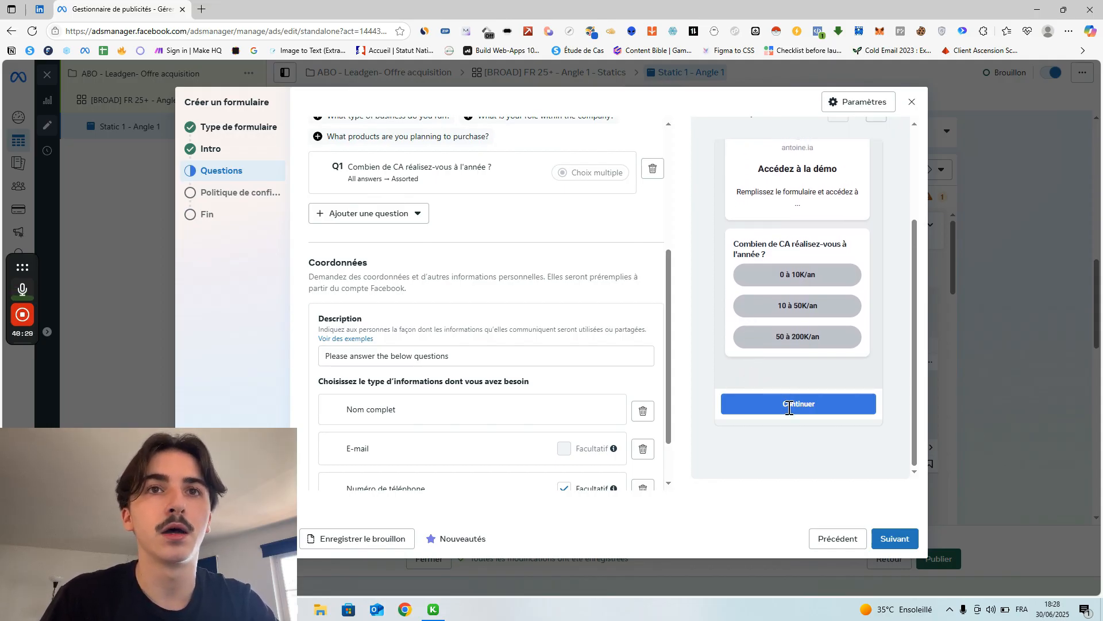
pyautogui.scroll(2, 825, 442)
pyautogui.scroll(-2, 825, 441)
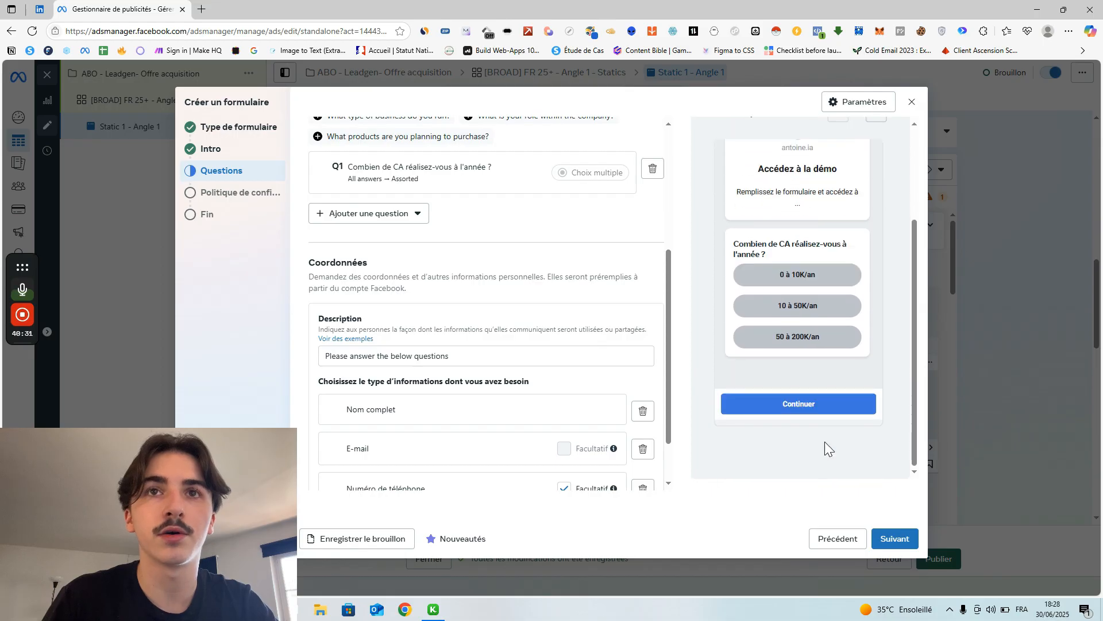
pyautogui.scroll(2, 825, 441)
pyautogui.scroll(-2, 825, 442)
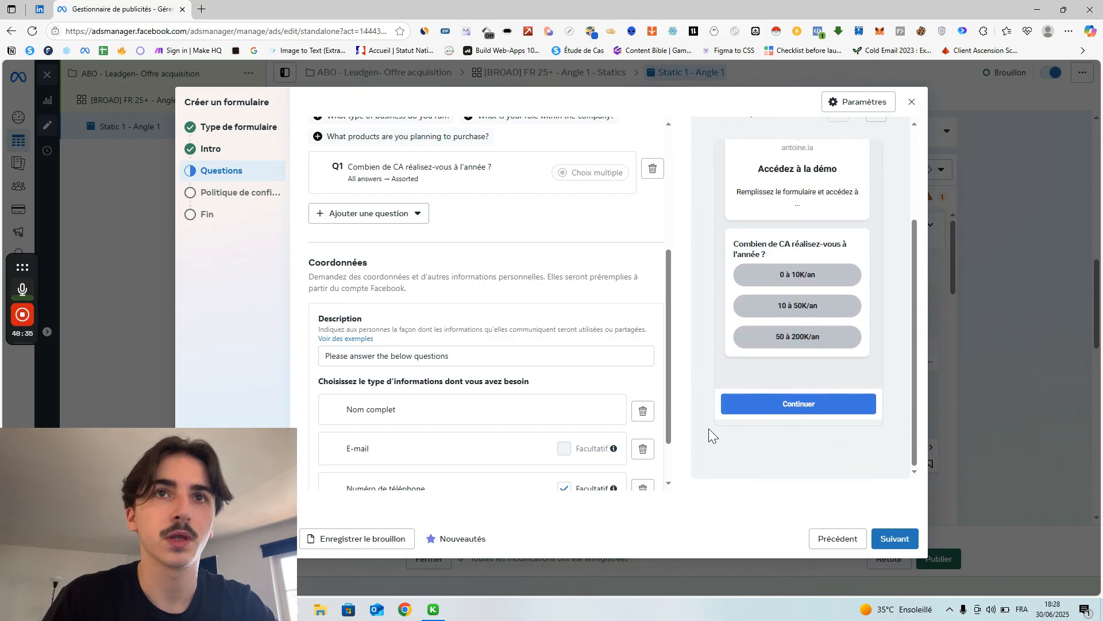
# Make the "Numéro de téléphone" contact field mandatory by turning off its "Facultatif" option.
pyautogui.scroll(-1, 606, 298)
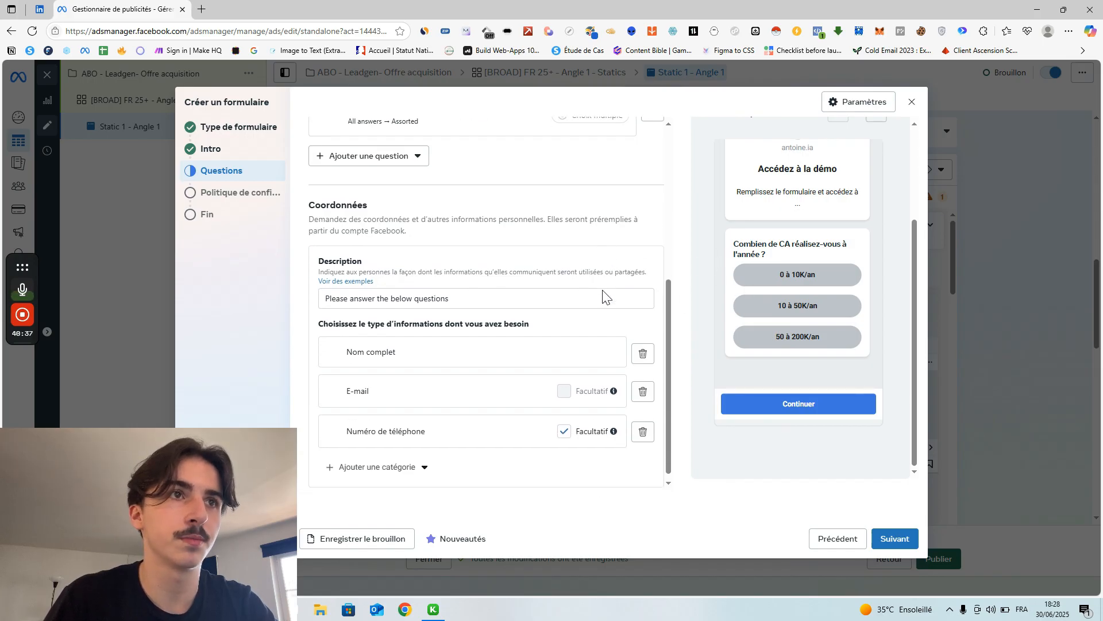
pyautogui.scroll(-1, 603, 297)
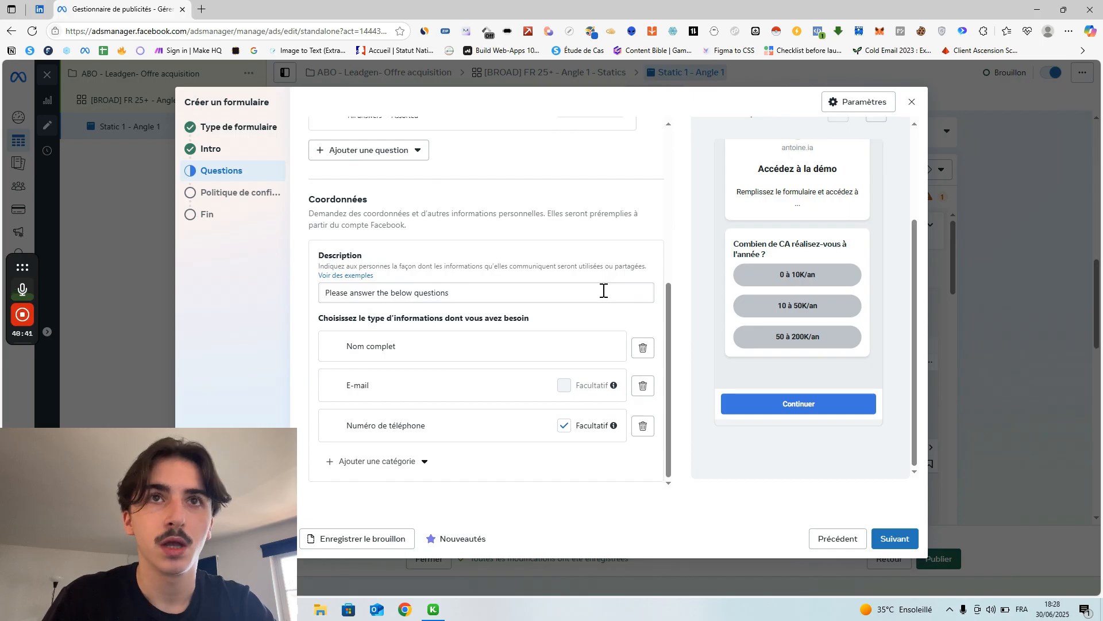
pyautogui.scroll(5, 604, 290)
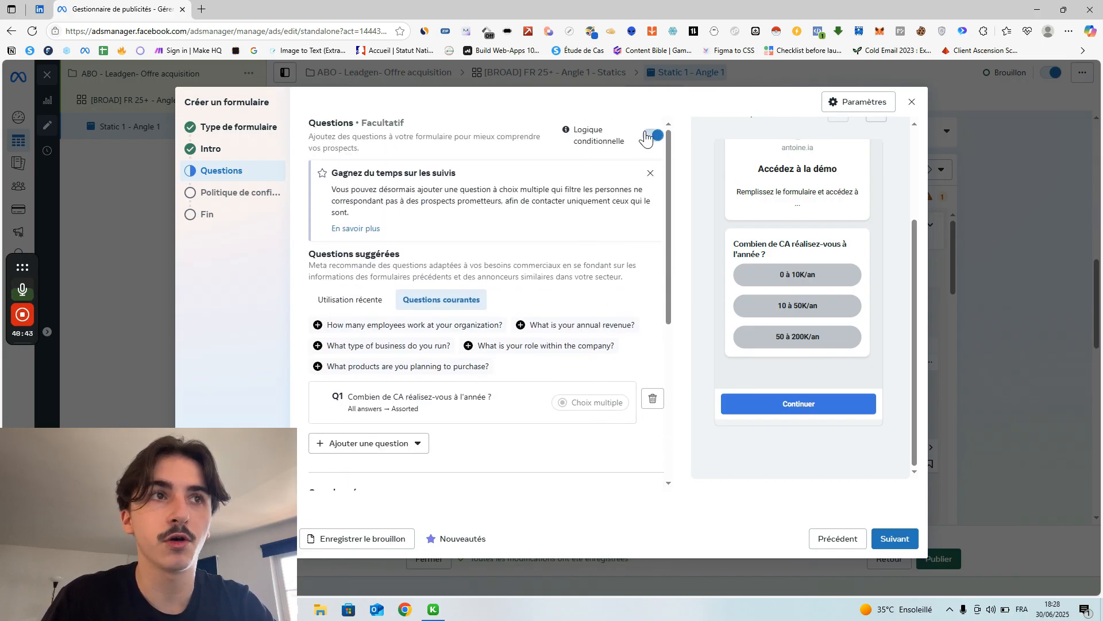
pyautogui.scroll(-3, 515, 353)
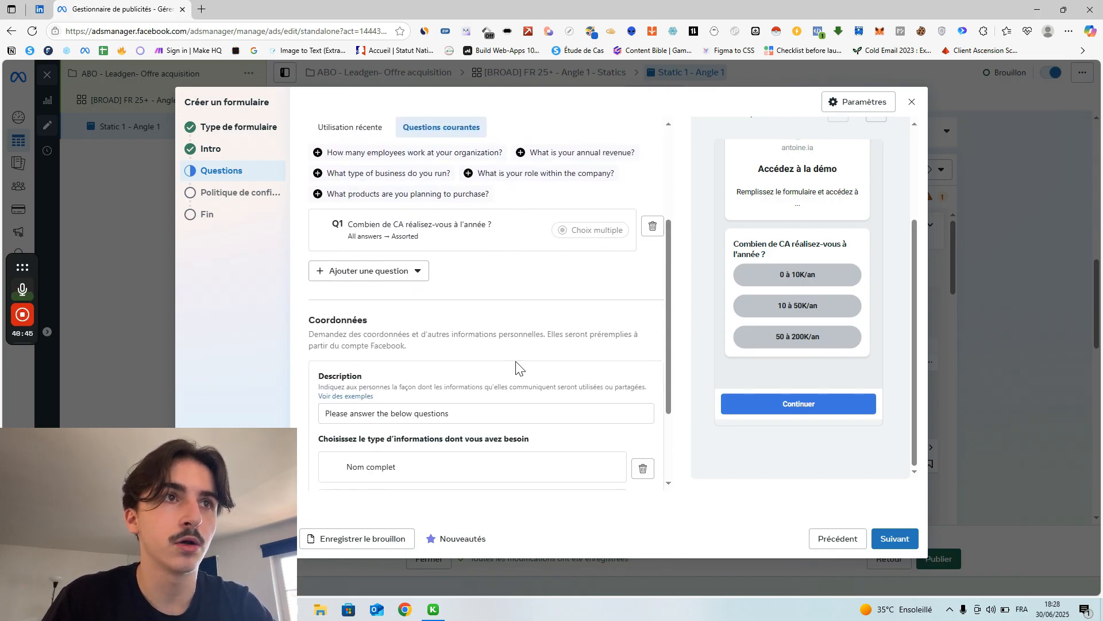
pyautogui.scroll(-2, 516, 362)
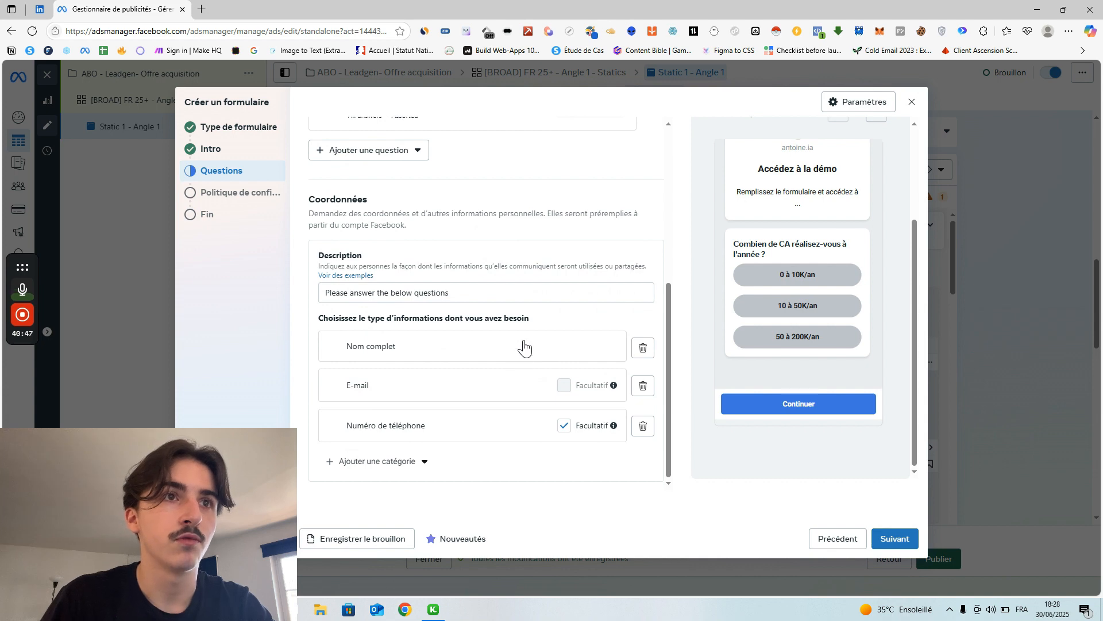
pyautogui.click(565, 426)
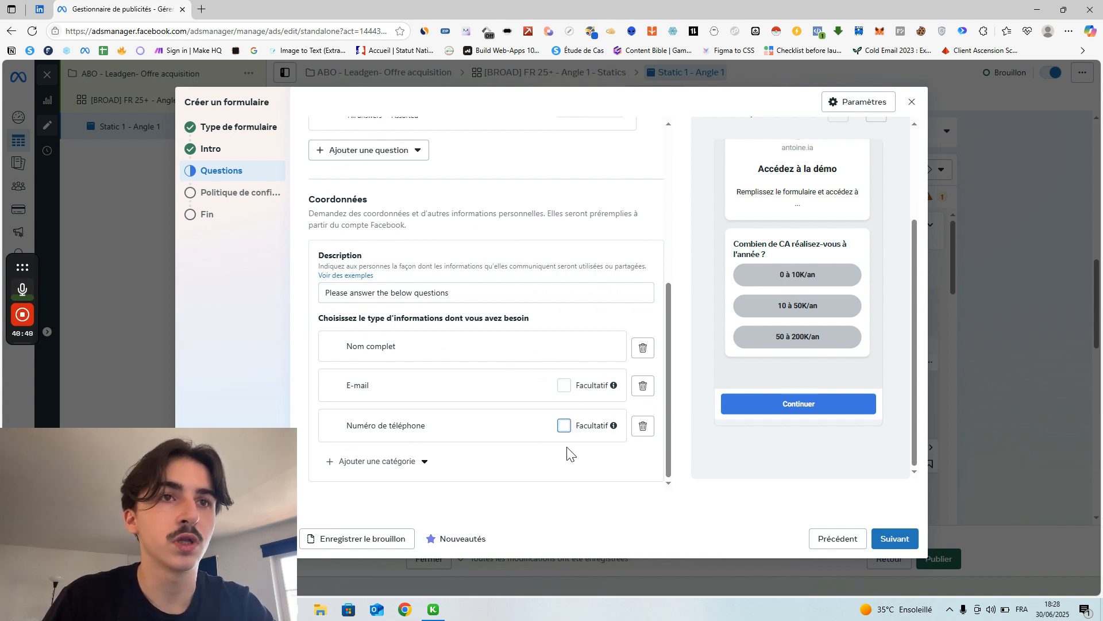
# Compare the previews of the custom question page and the prefilled contact details page.
pyautogui.scroll(1, 567, 454)
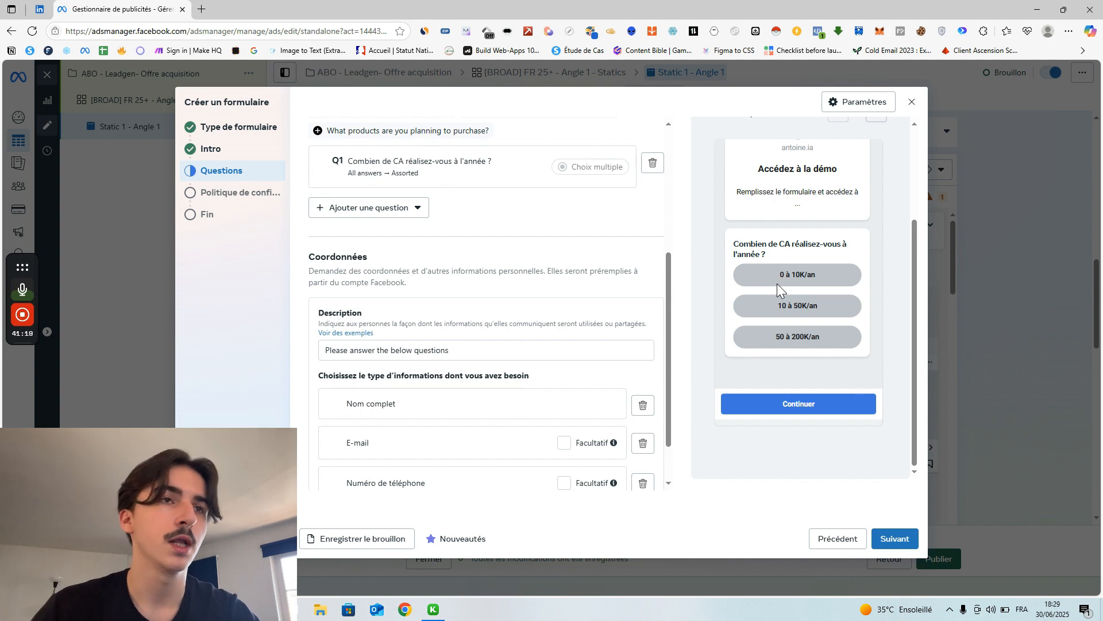
pyautogui.scroll(-2, 597, 299)
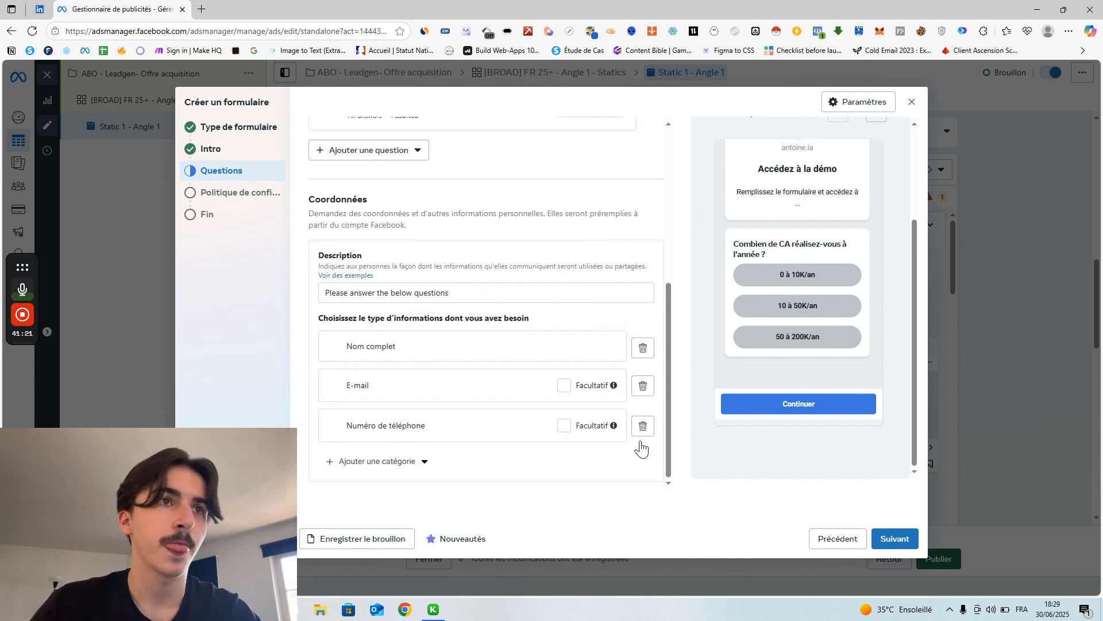
pyautogui.click(501, 293)
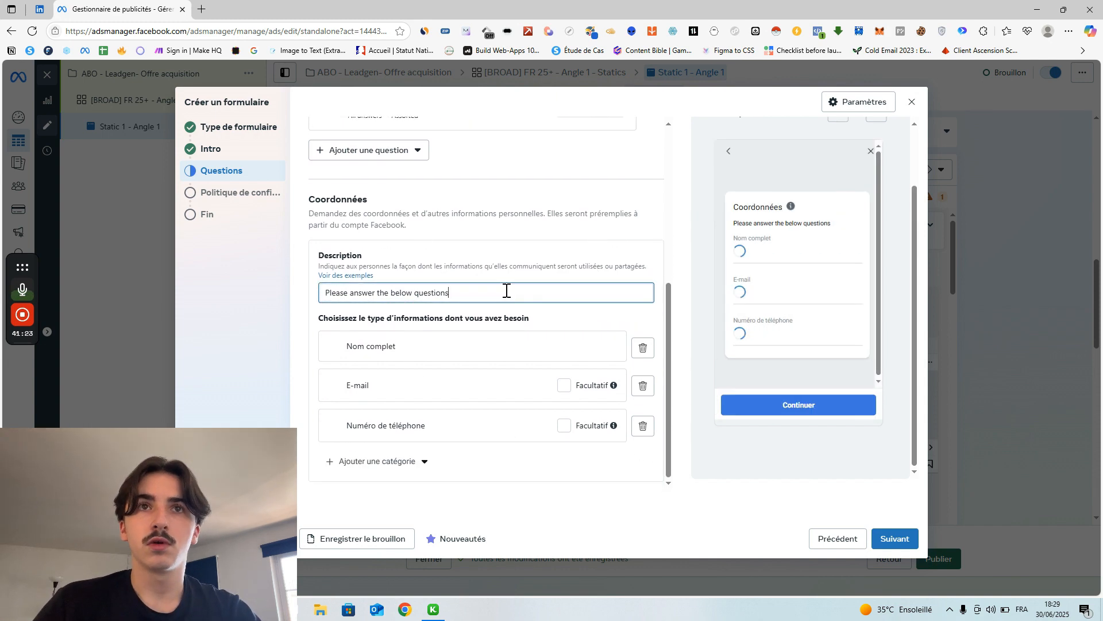
pyautogui.scroll(2, 862, 188)
pyautogui.click(844, 186)
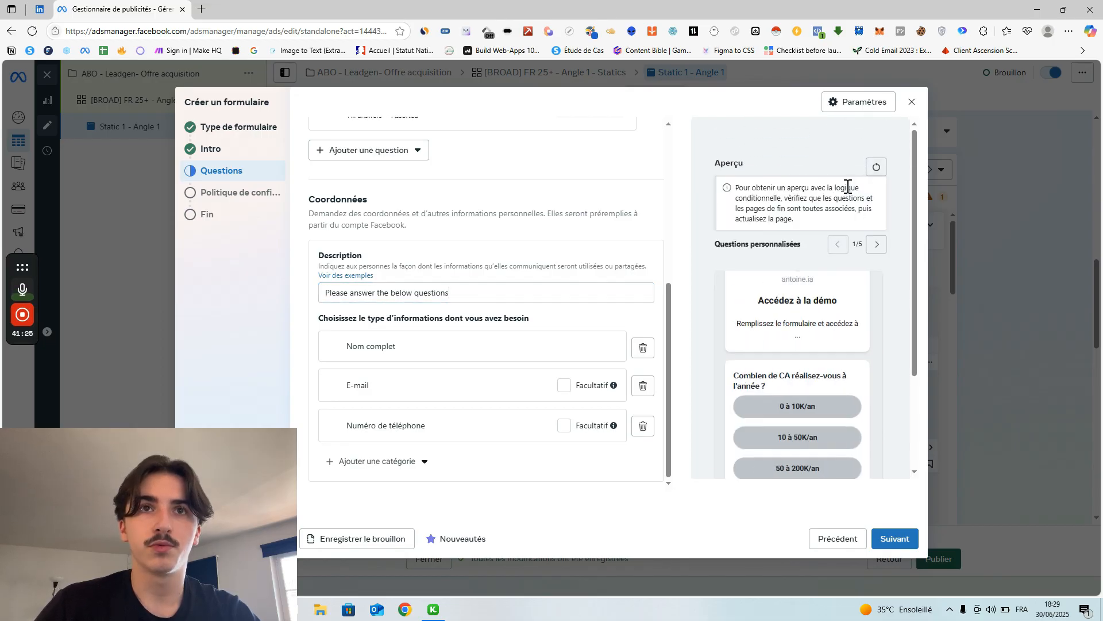
pyautogui.scroll(-2, 840, 402)
pyautogui.scroll(2, 829, 319)
pyautogui.scroll(1, 819, 393)
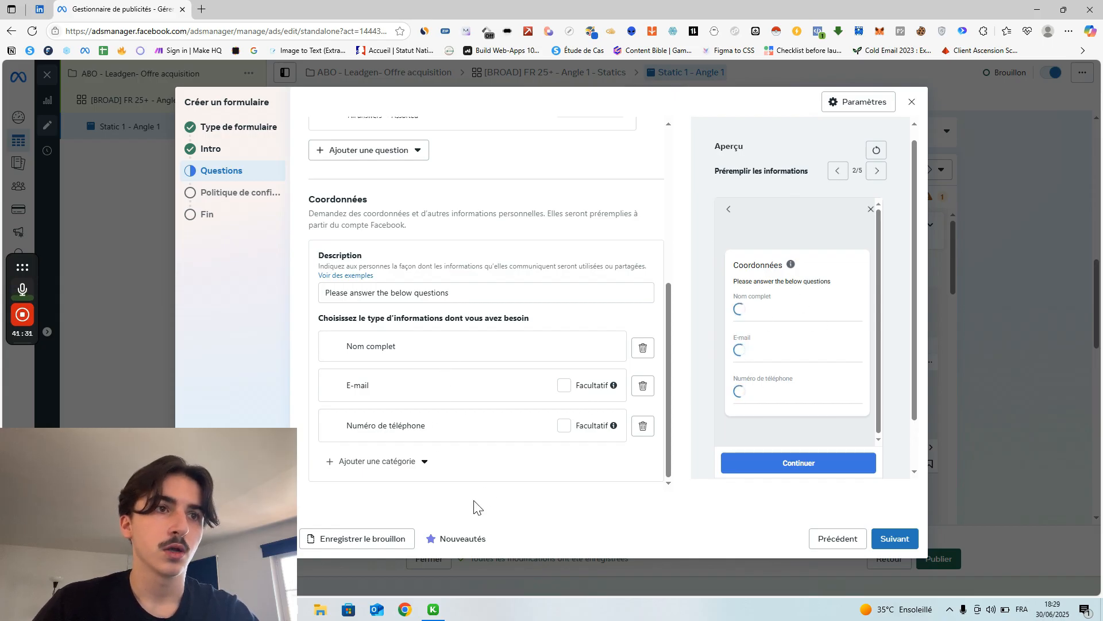
# Remove the "Nom complet" and "E-mail" fields from the requested contact details.
pyautogui.click(643, 348)
pyautogui.click(685, 268)
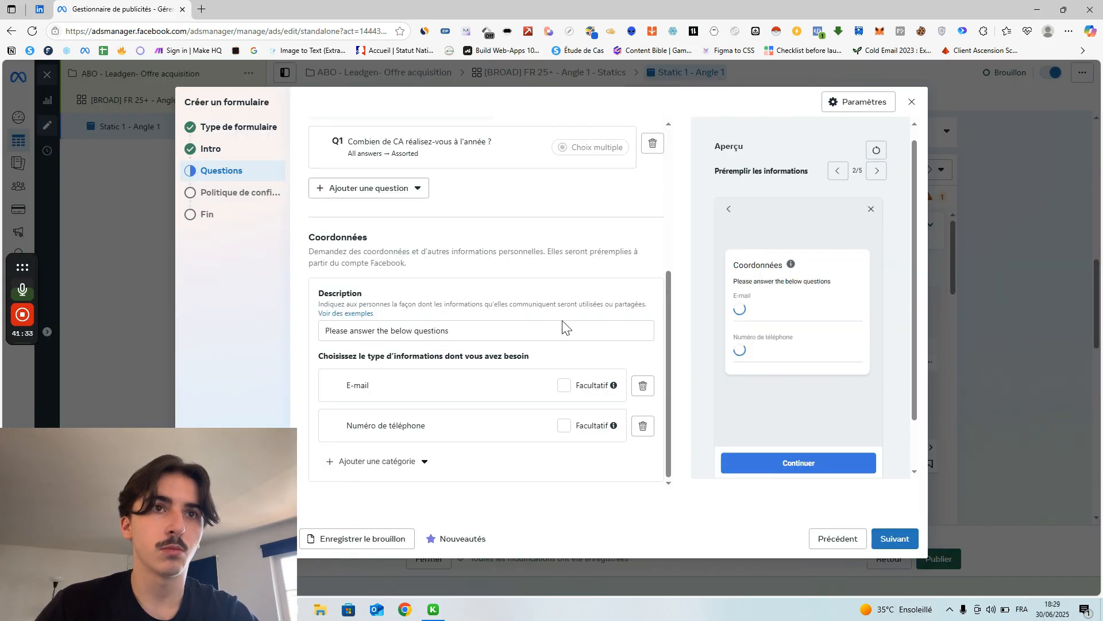
pyautogui.click(643, 385)
pyautogui.click(669, 279)
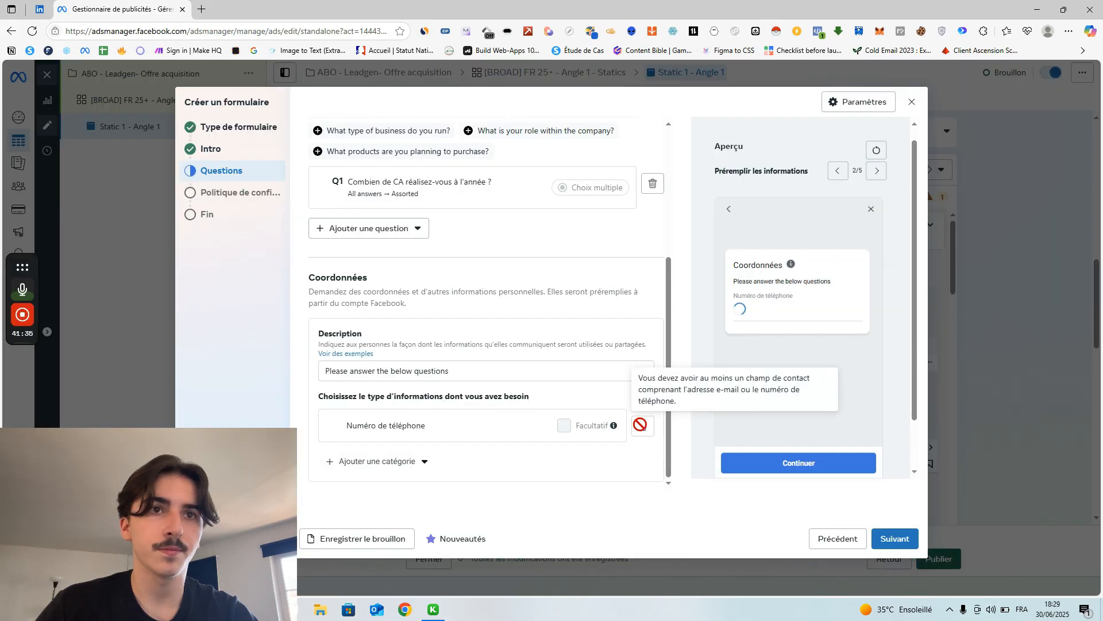
# Browse the available contact information categories and add the "E-mail" field to the form.
pyautogui.click(429, 463)
pyautogui.moveTo(430, 365)
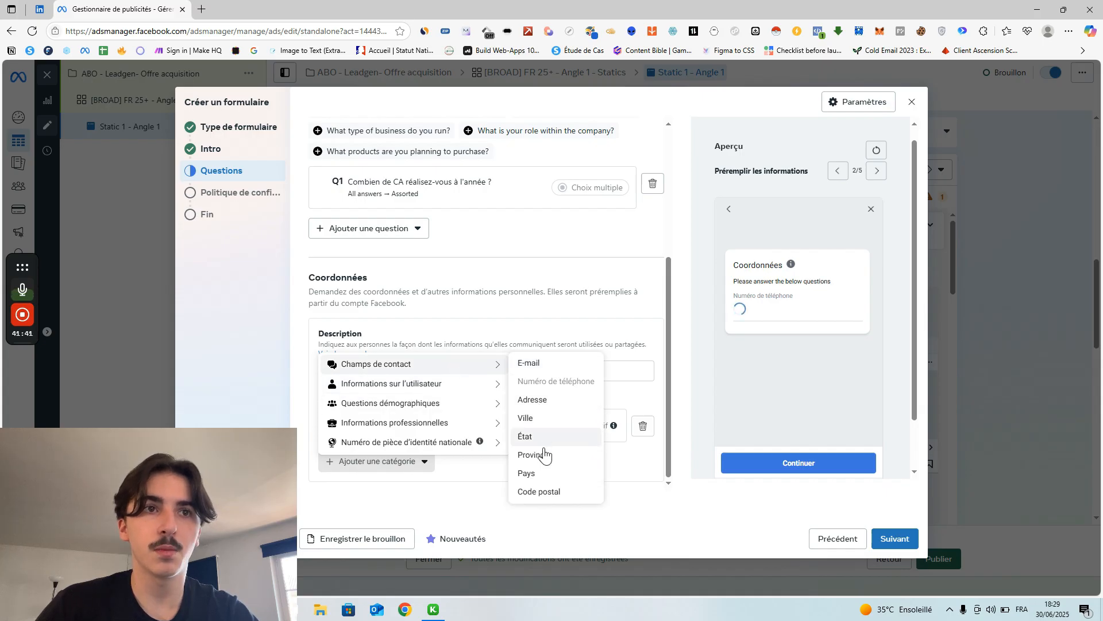
pyautogui.moveTo(416, 388)
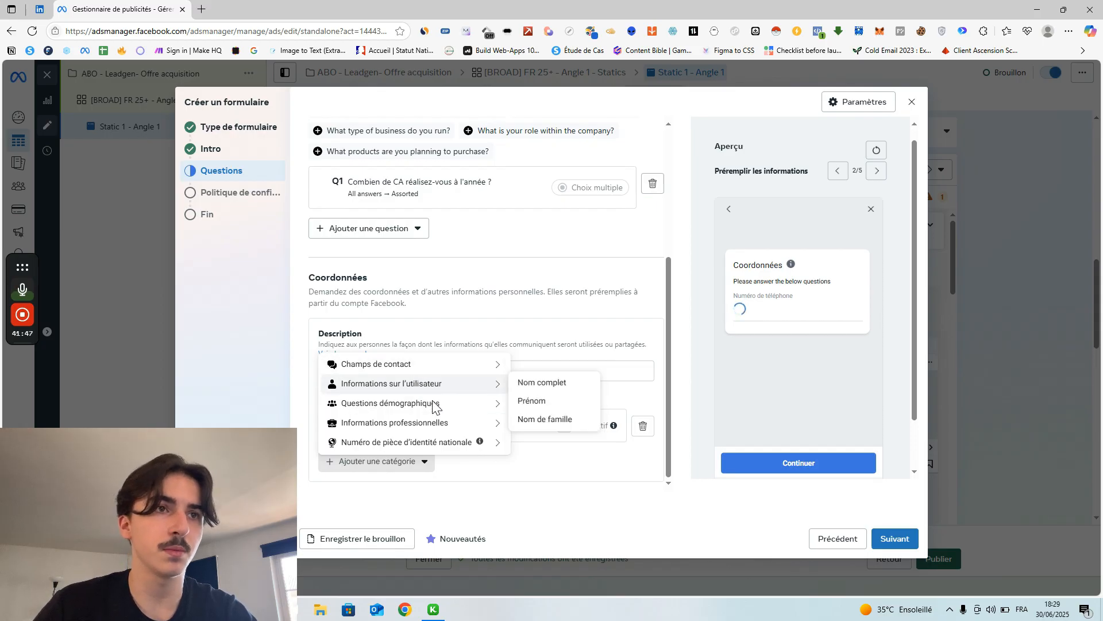
pyautogui.moveTo(435, 404)
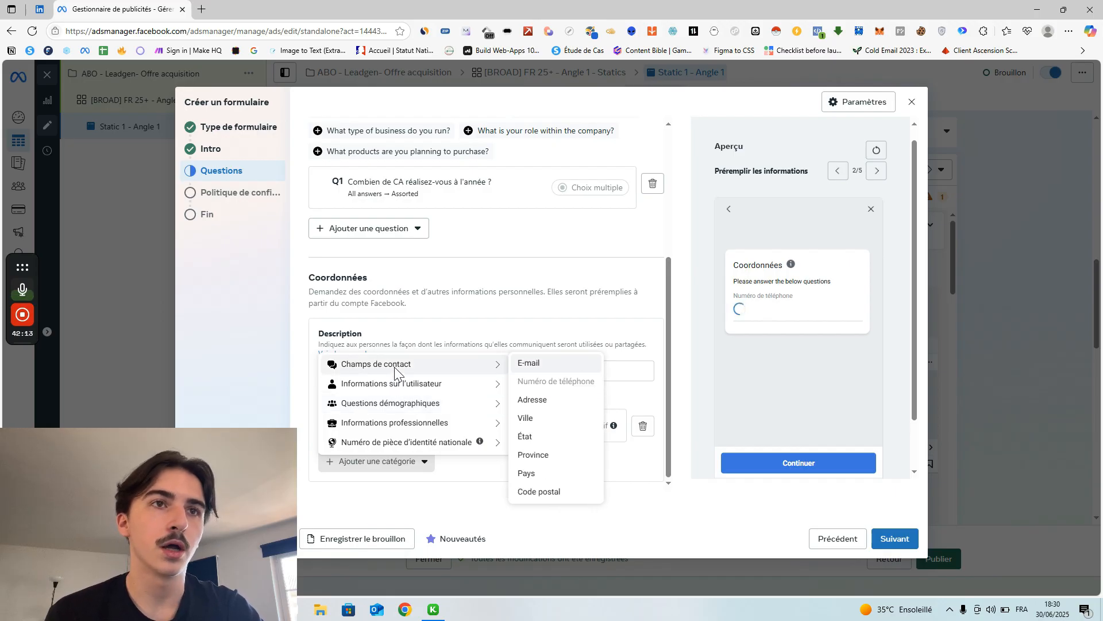
pyautogui.rightClick(541, 368)
pyautogui.click(541, 368)
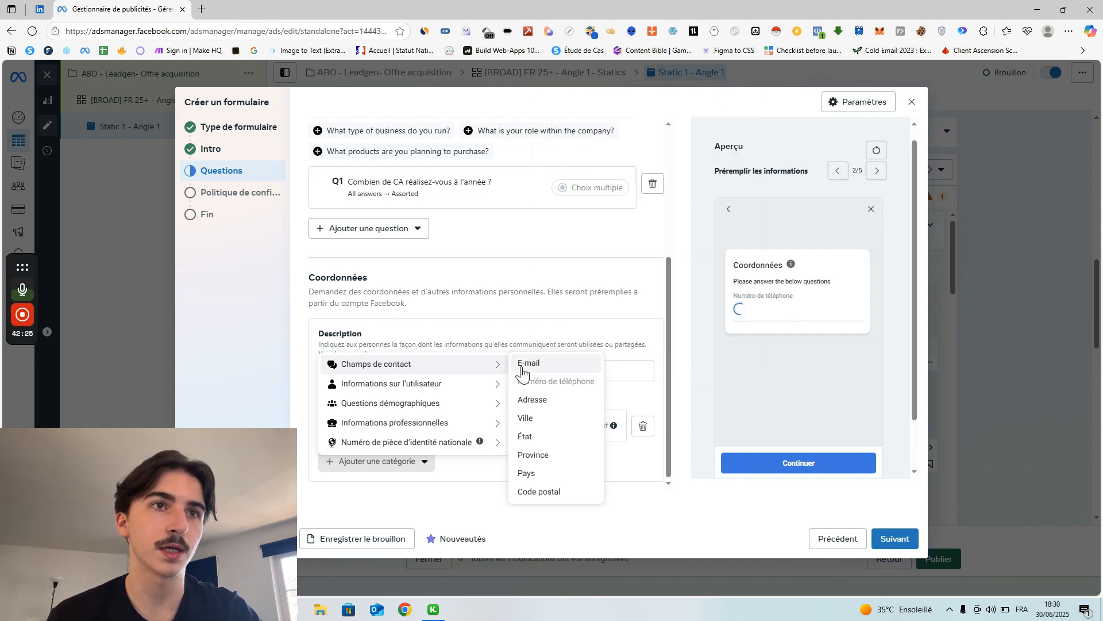
pyautogui.click(532, 363)
# Add the separate "Prénom" and "Nom de famille" user information fields to the contact details.
pyautogui.scroll(-1, 522, 367)
pyautogui.click(396, 462)
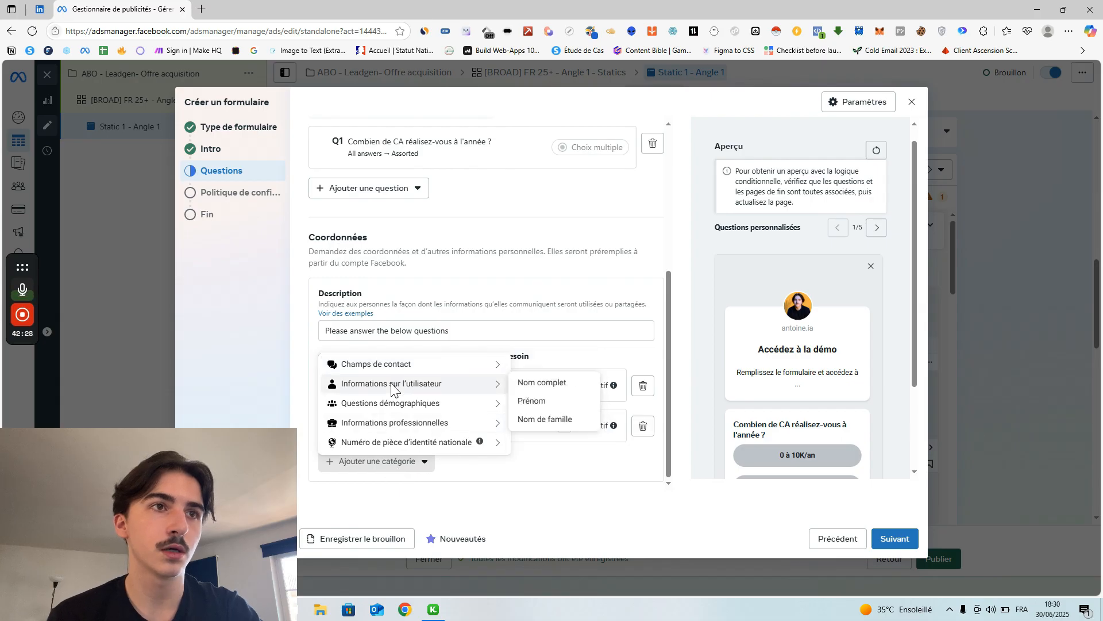
pyautogui.click(558, 407)
pyautogui.click(386, 462)
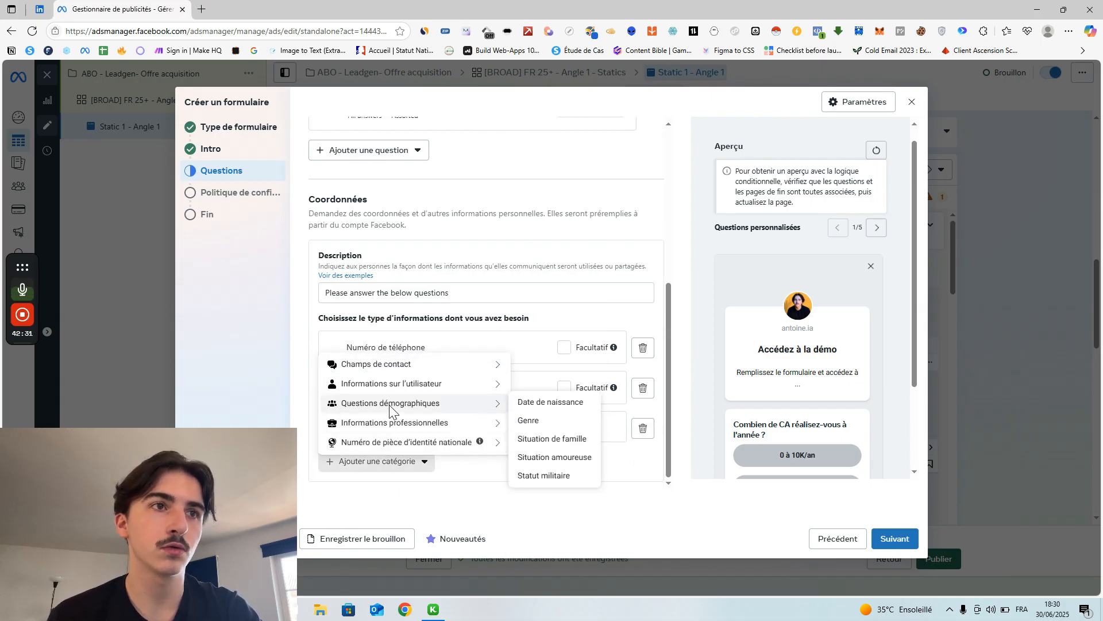
pyautogui.moveTo(394, 385)
pyautogui.click(556, 412)
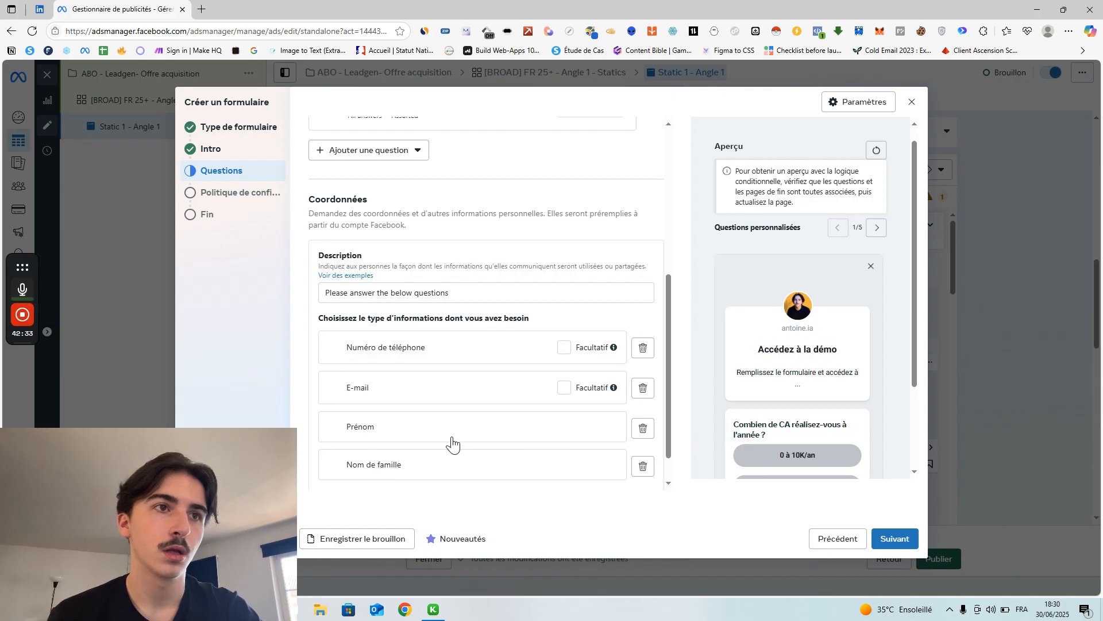
# Add the "E-mail professionnel" field from the professional information category to the contact details.
pyautogui.click(414, 462)
pyautogui.moveTo(429, 445)
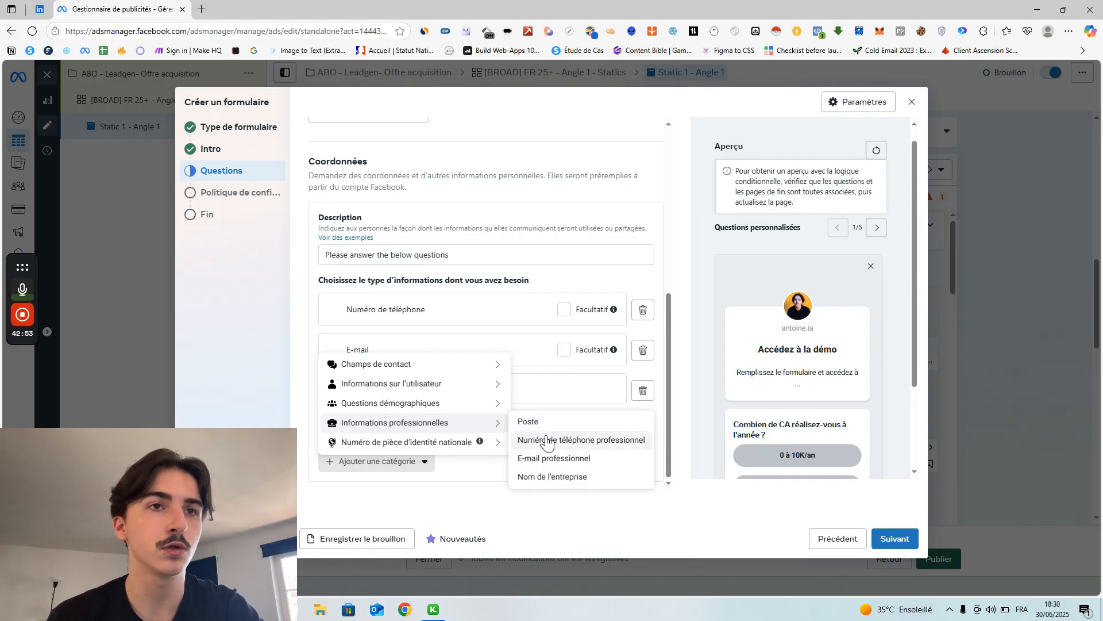
pyautogui.click(568, 462)
pyautogui.scroll(-1, 567, 462)
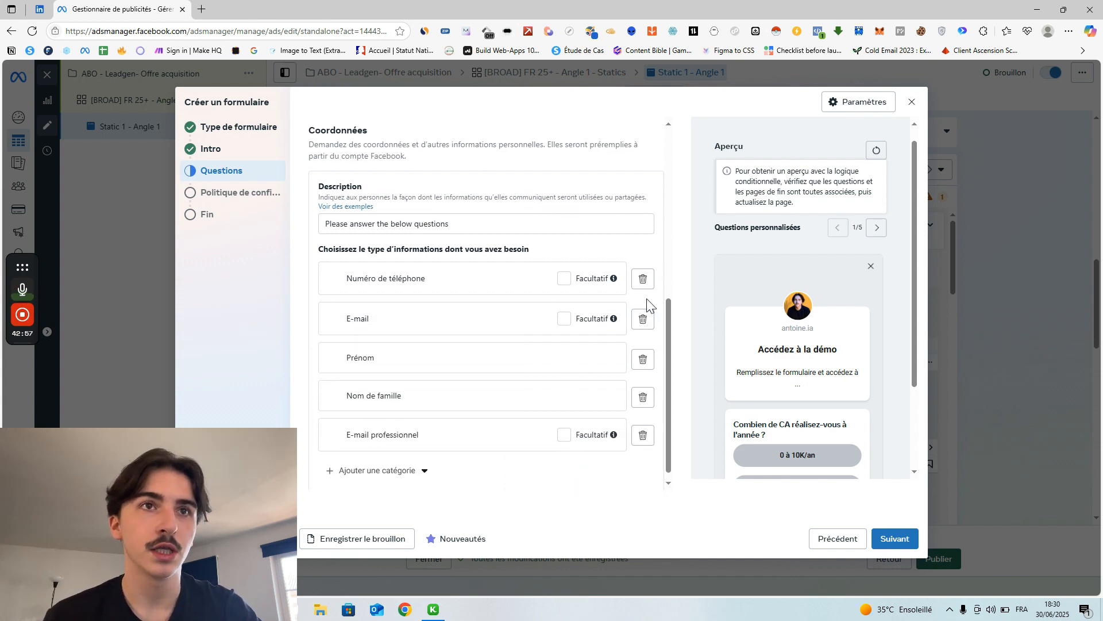
# Remove the "E-mail professionnel" field from the contact details and check which other information categories can be added.
pyautogui.scroll(-1, 588, 411)
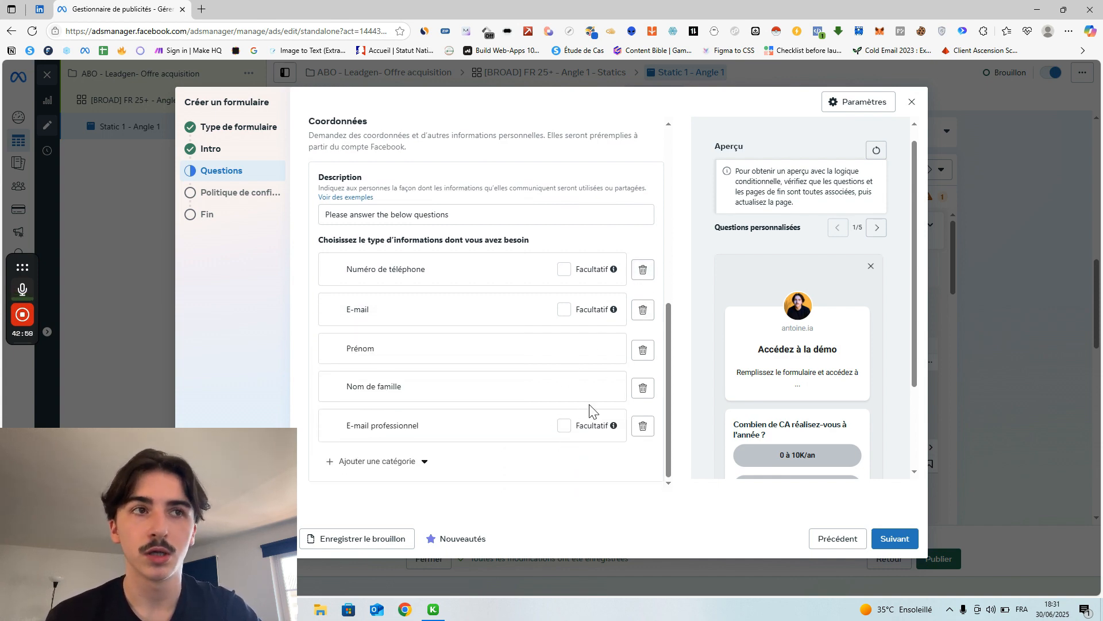
pyautogui.click(642, 428)
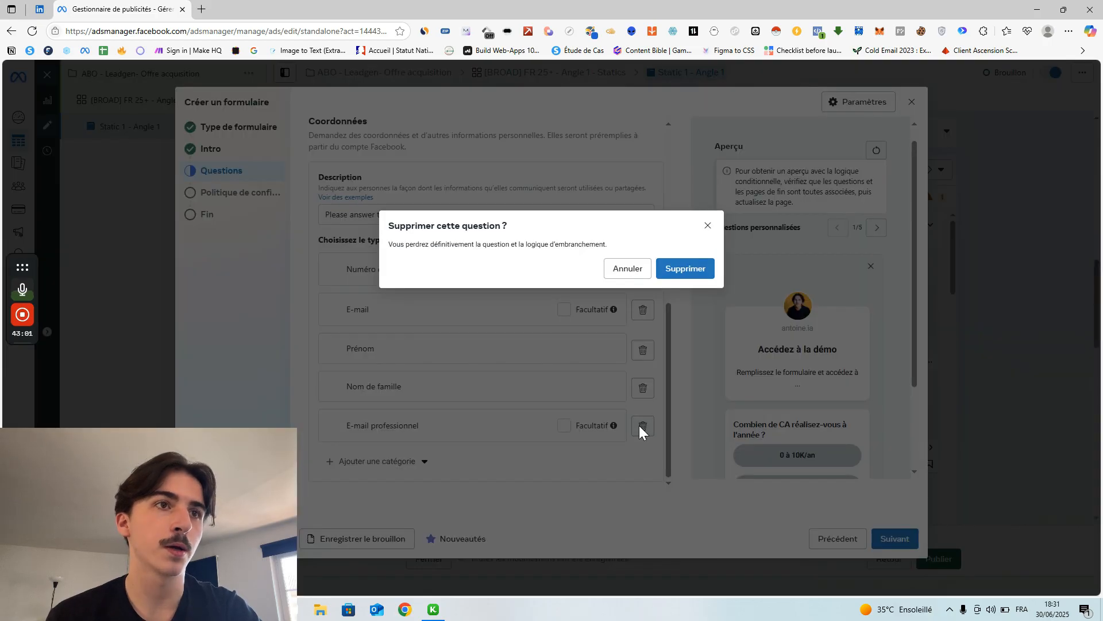
pyautogui.click(686, 268)
pyautogui.click(431, 462)
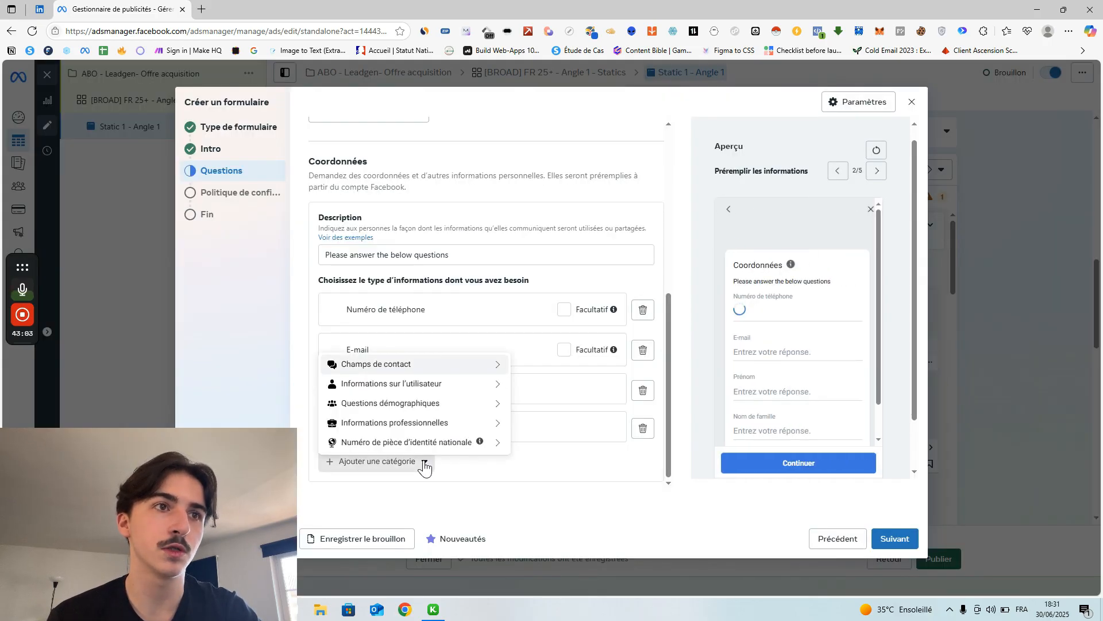
pyautogui.moveTo(462, 407)
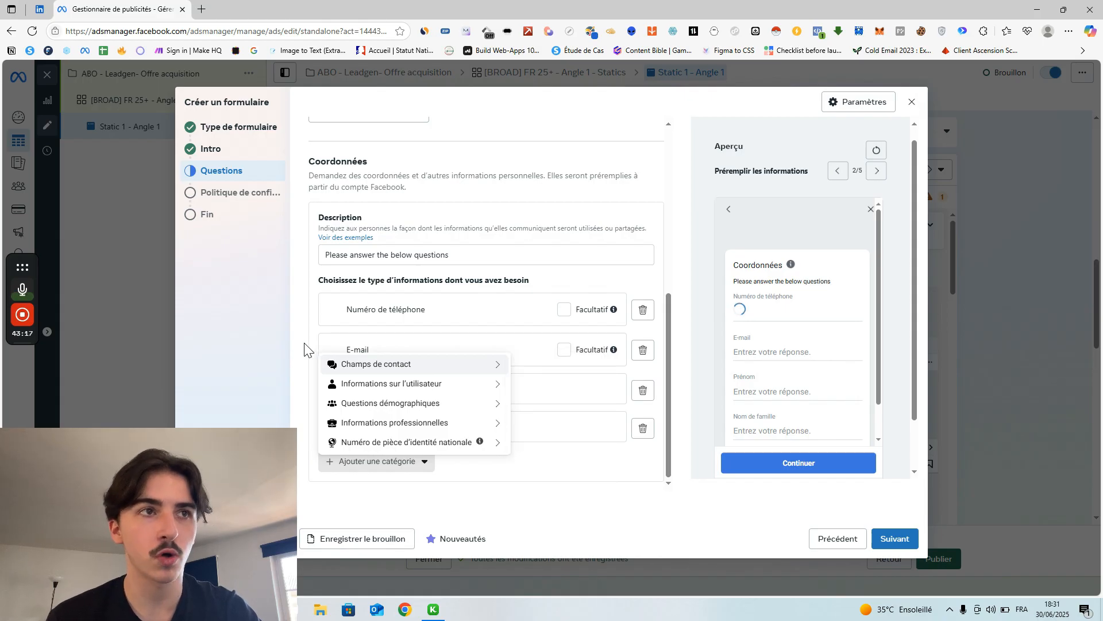
pyautogui.click(305, 350)
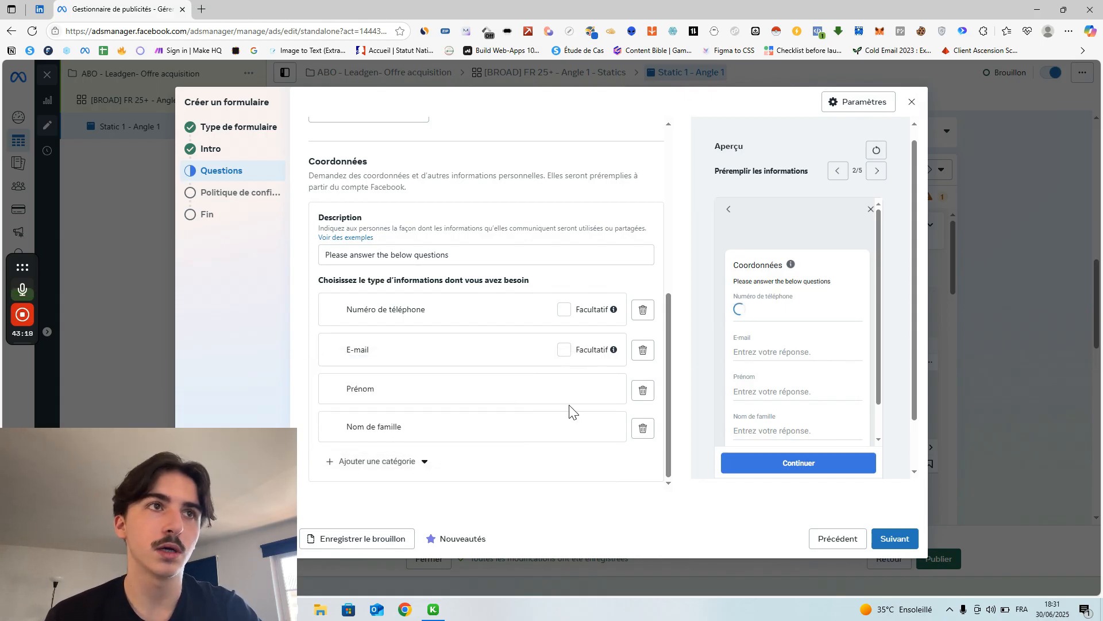
# Set the contact details description to "Remplissez vos informations ci-dessous et accédez à ..." and continue to the privacy policy section.
pyautogui.scroll(1, 571, 411)
pyautogui.scroll(-1, 837, 316)
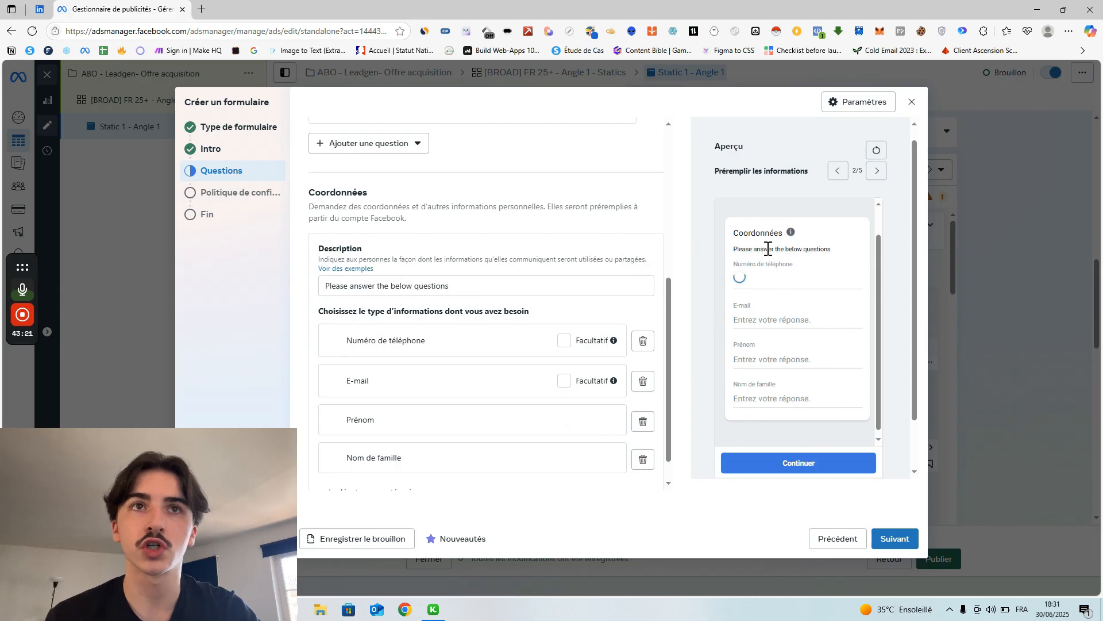
pyautogui.click(519, 285)
pyautogui.hotkey('ctrl', 'a')
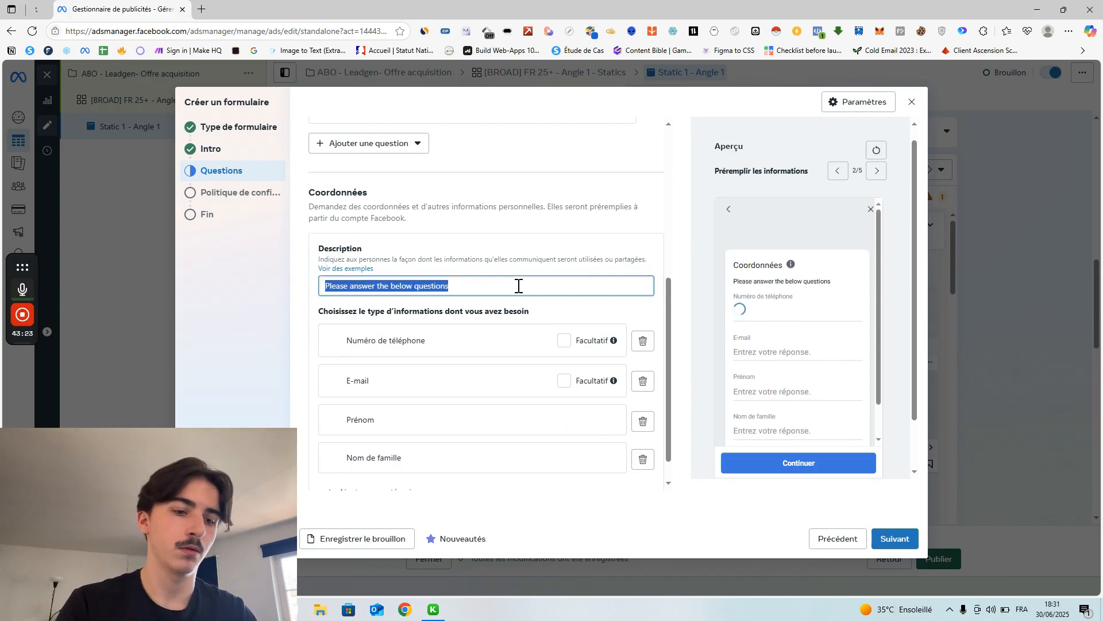
pyautogui.write('Remplissez')
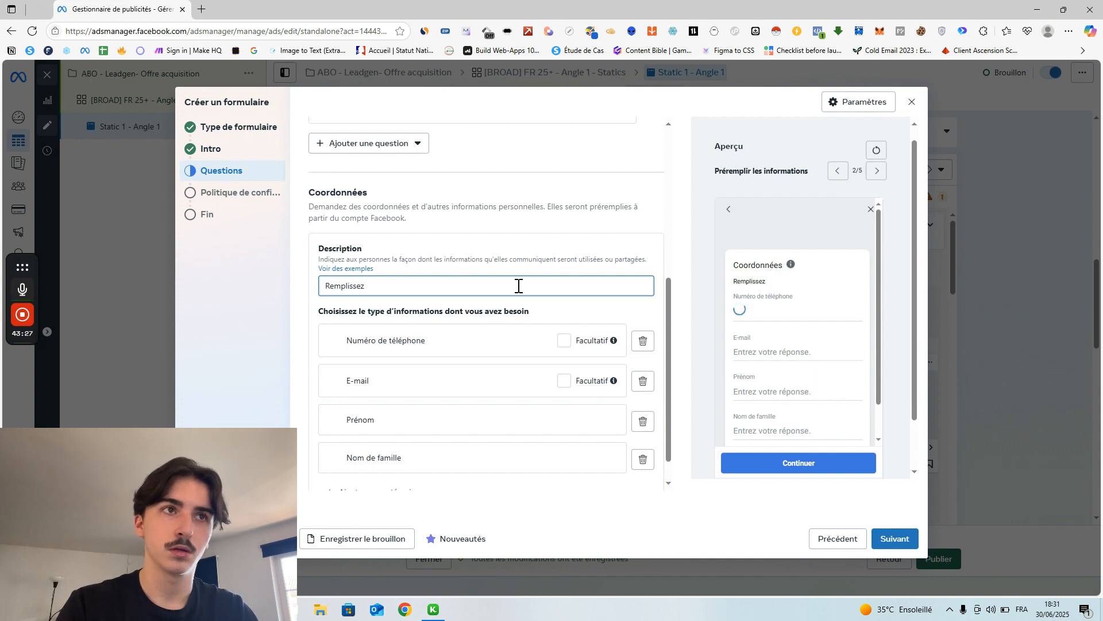
pyautogui.write(' vos in')
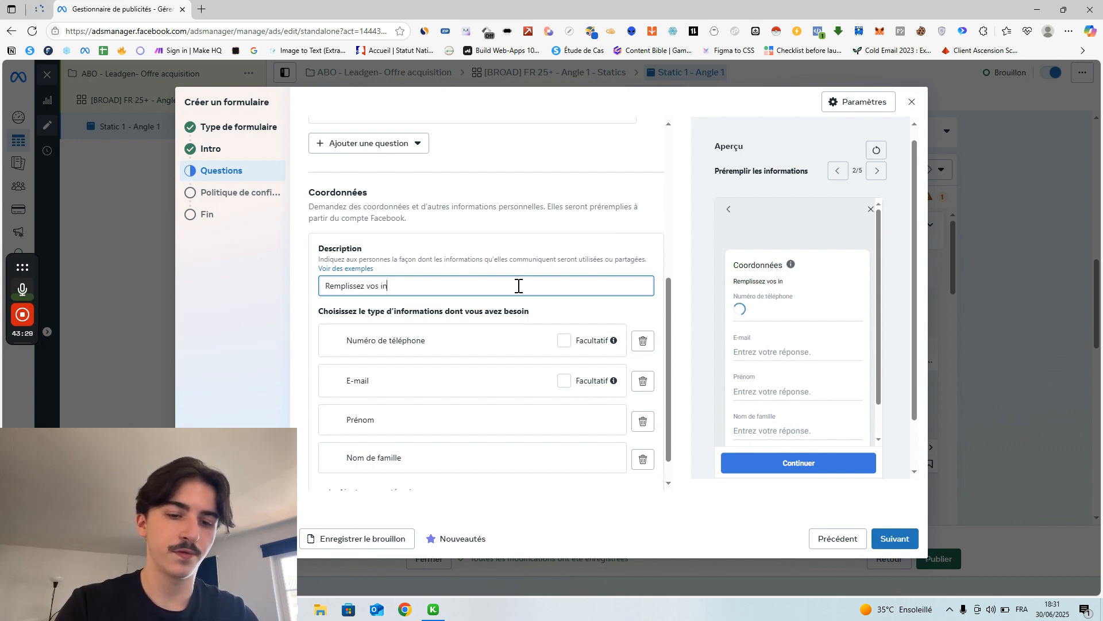
pyautogui.write('formations ')
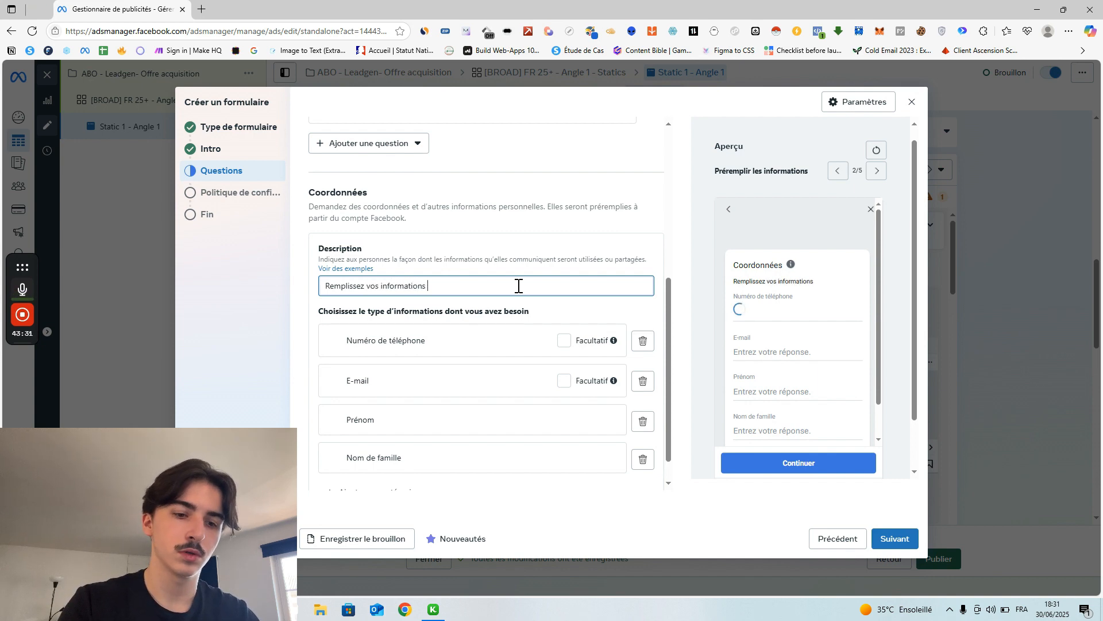
pyautogui.write('ci-dessous et')
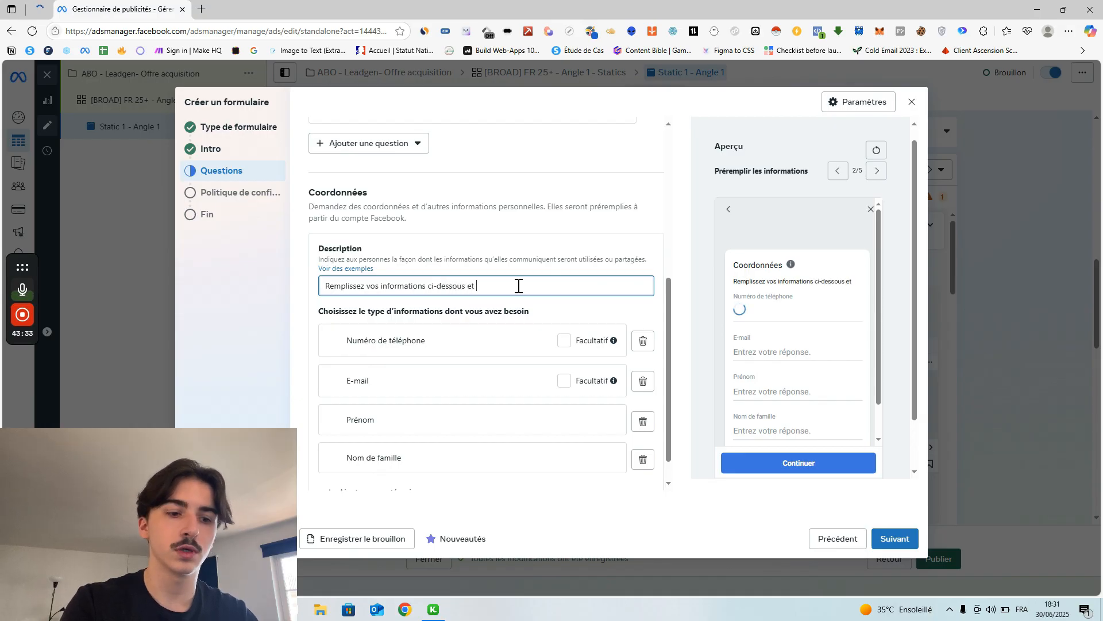
pyautogui.write(' accédez à ...')
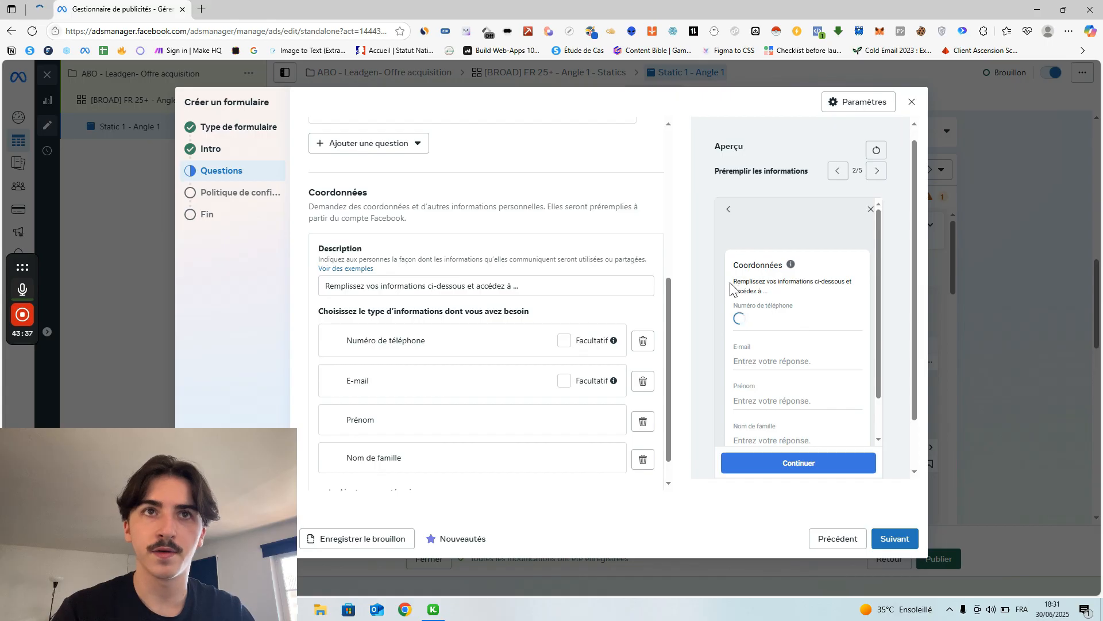
pyautogui.moveTo(735, 281); pyautogui.dragTo(765, 296)
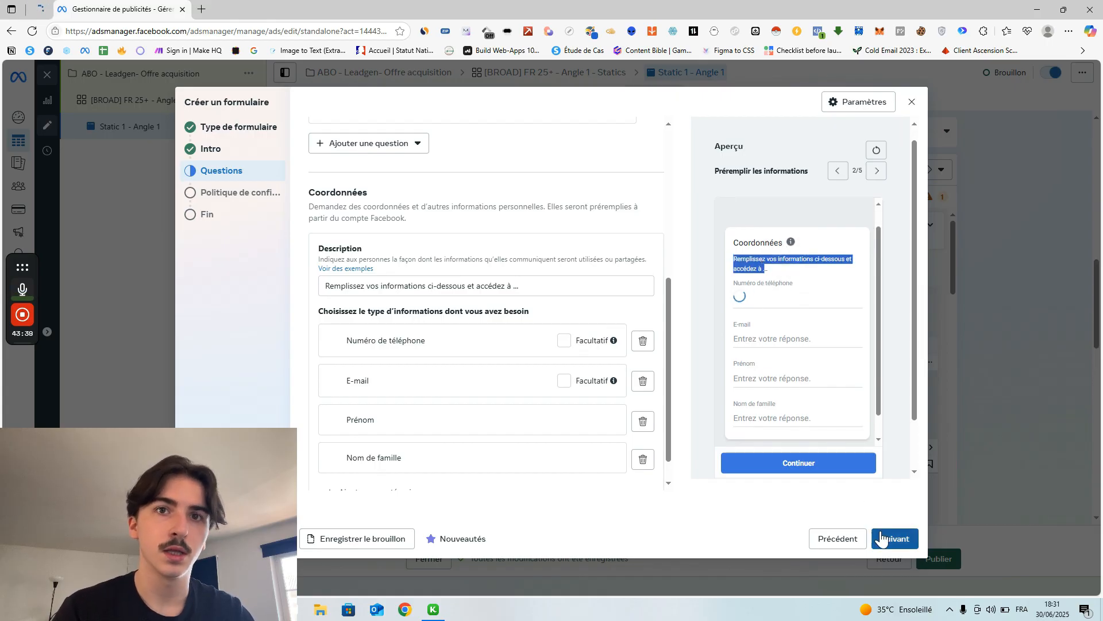
pyautogui.click(893, 537)
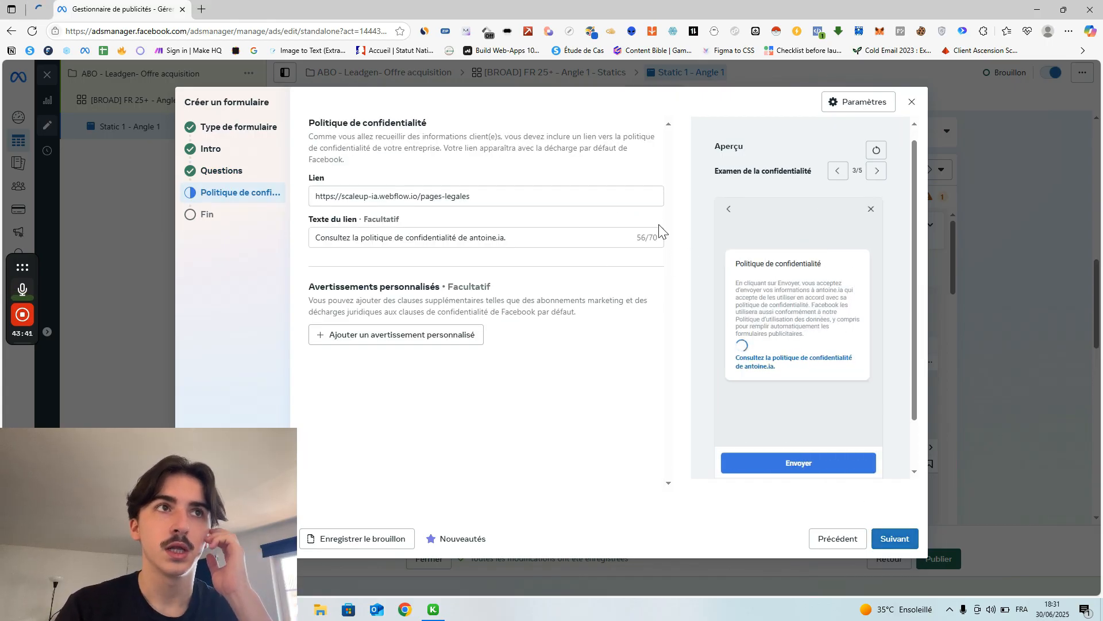
# Review the privacy policy's link, link text and preview without changing them.
pyautogui.click(517, 194)
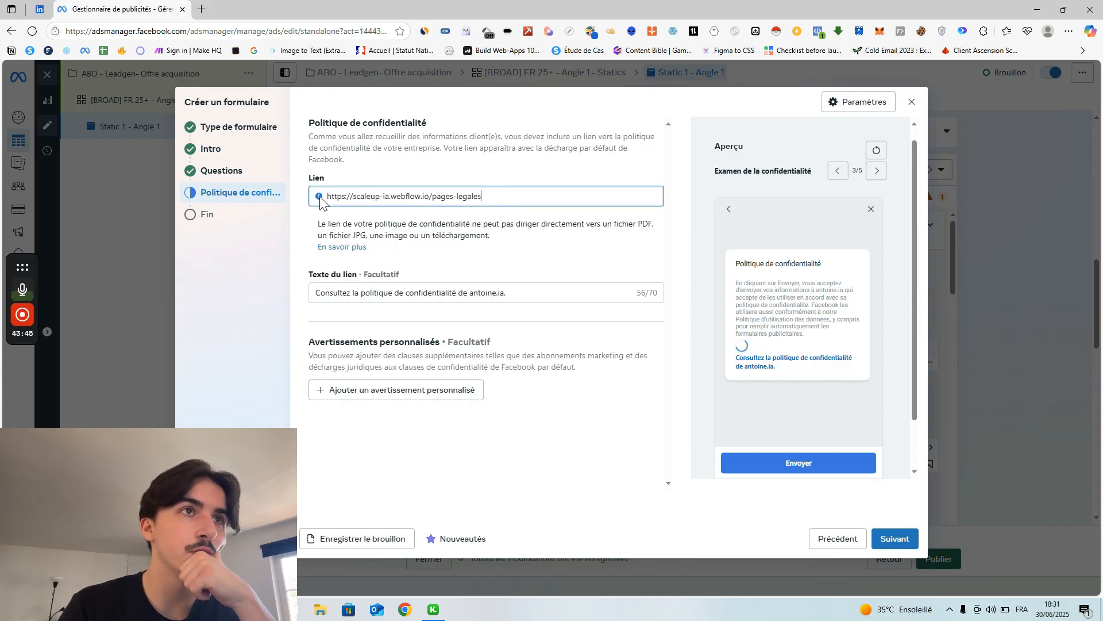
pyautogui.rightClick(320, 198)
pyautogui.click(544, 181)
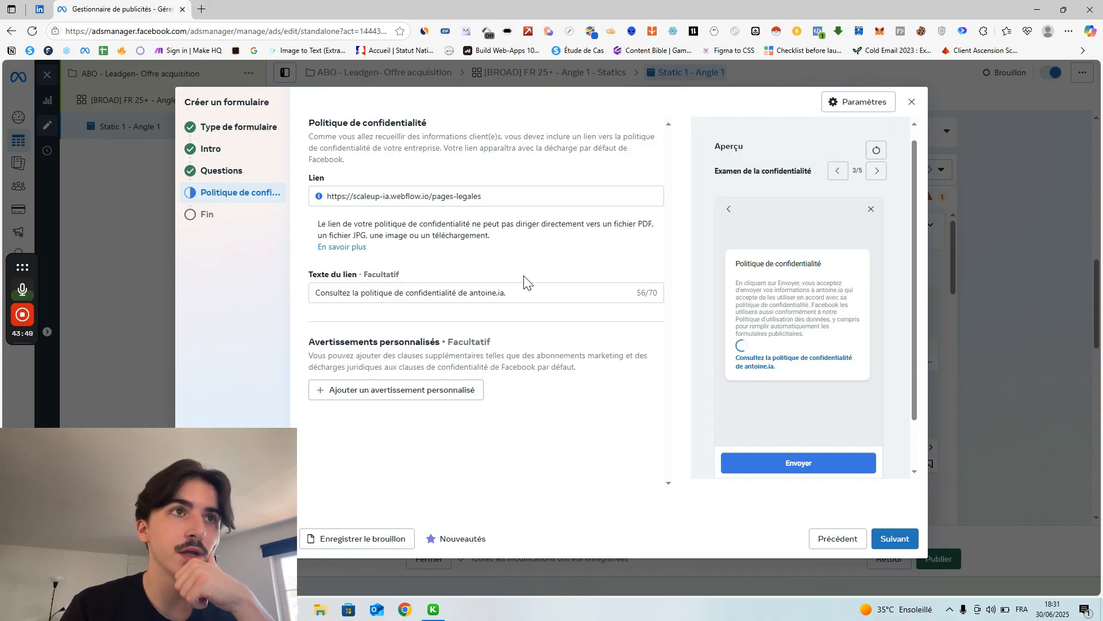
pyautogui.click(459, 294)
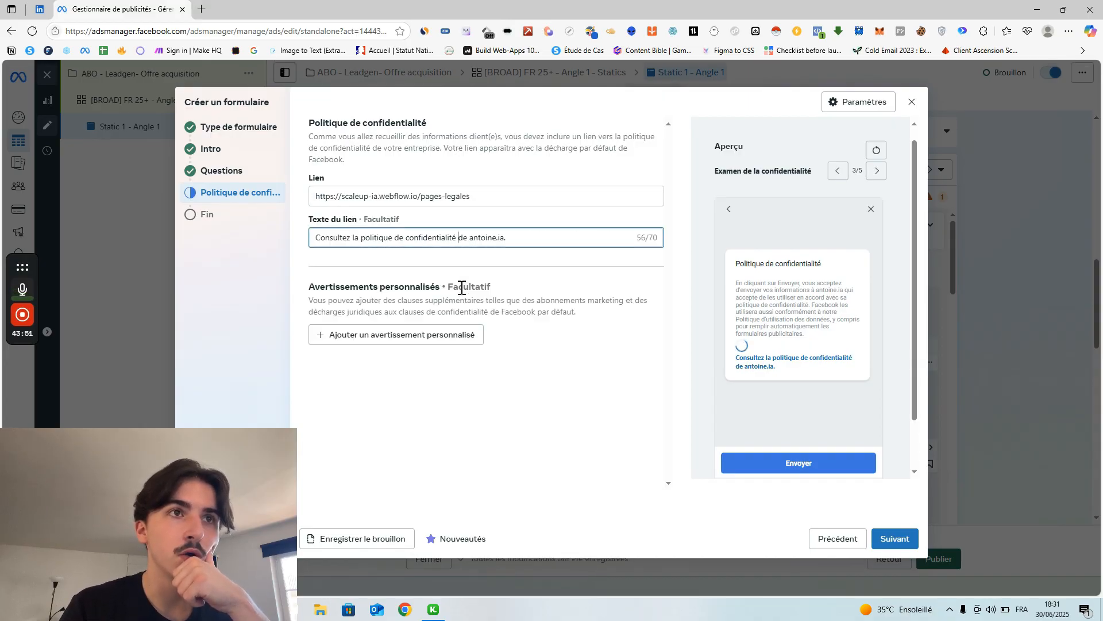
pyautogui.click(574, 266)
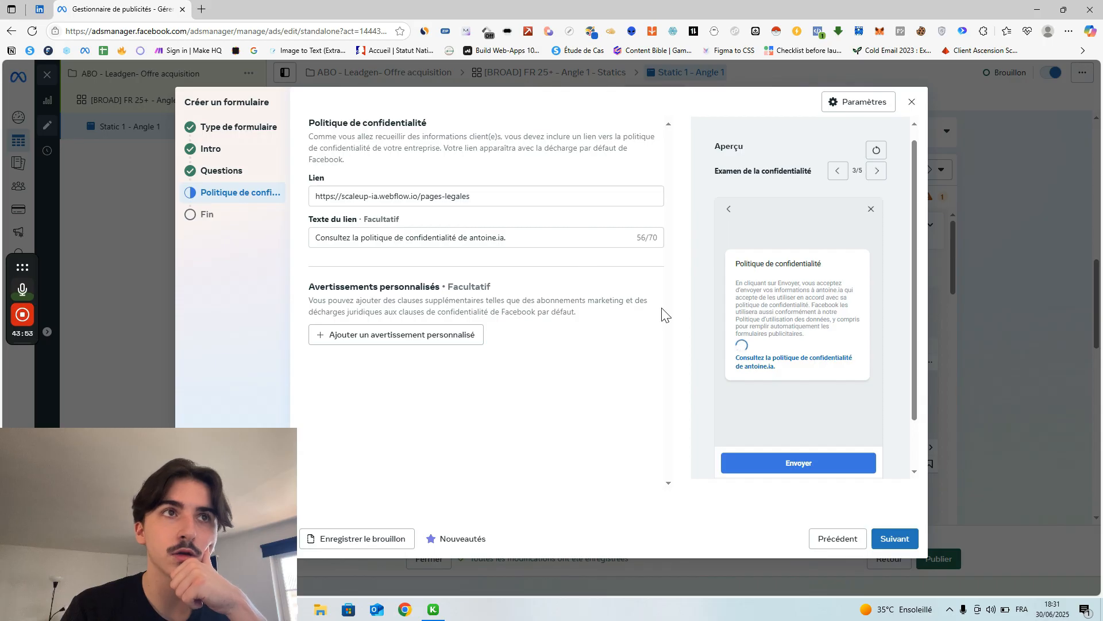
pyautogui.rightClick(514, 201)
pyautogui.click(497, 179)
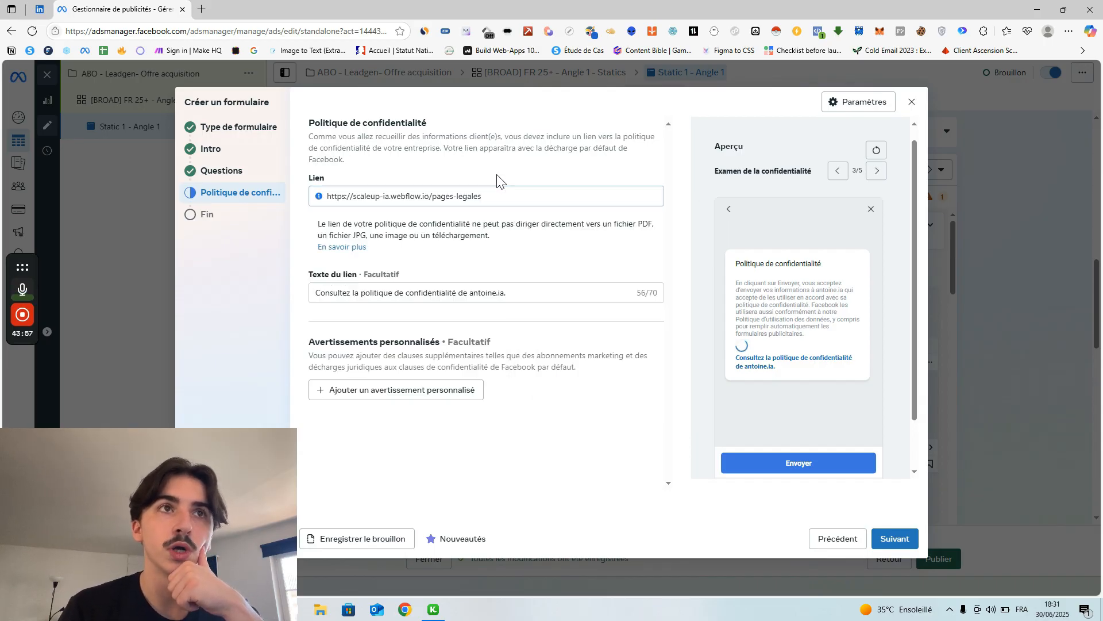
pyautogui.click(490, 196)
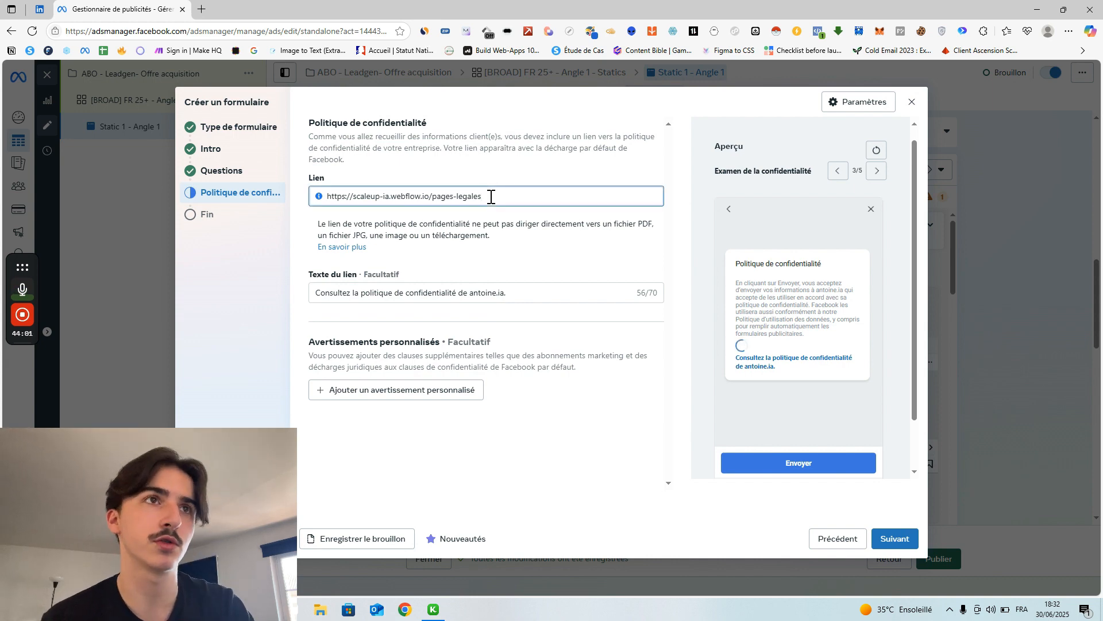
pyautogui.click(422, 171)
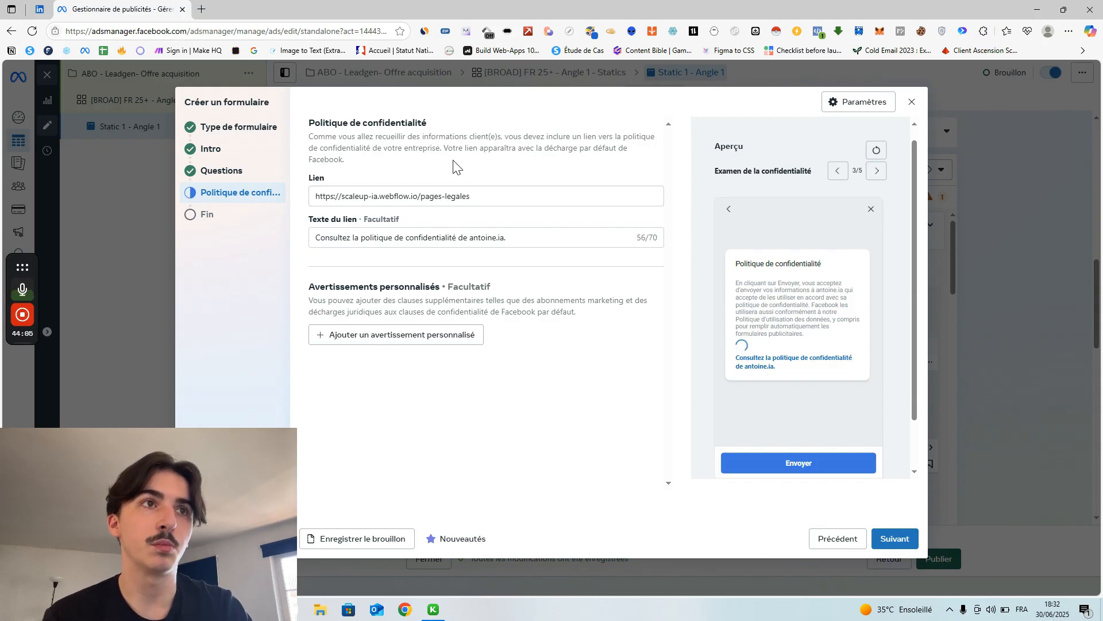
pyautogui.scroll(-1, 750, 316)
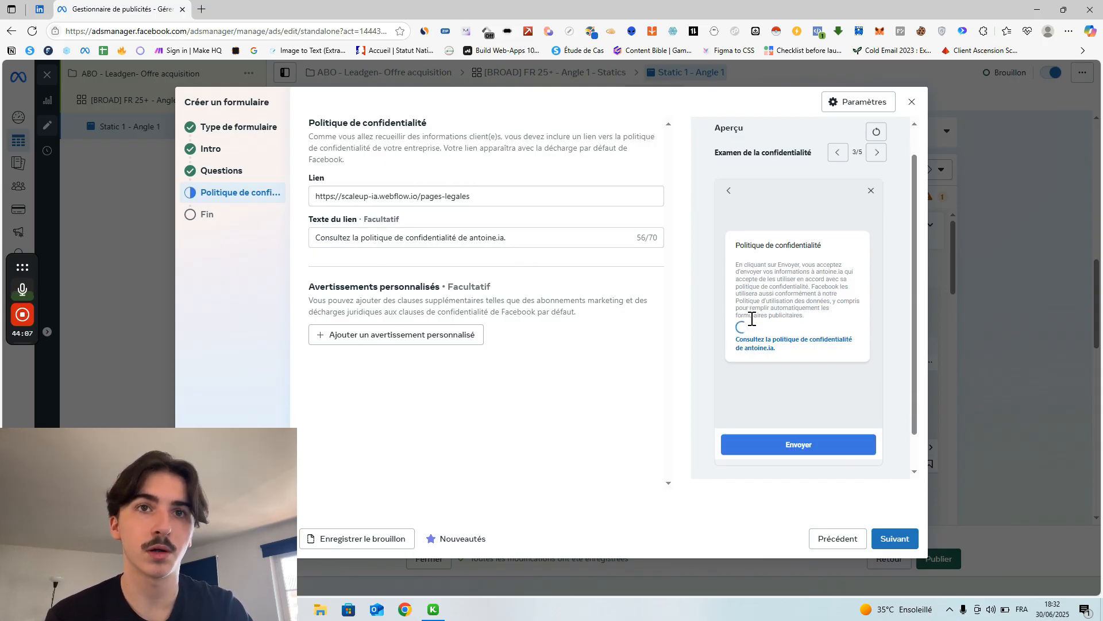
# Continue to the form's ending section and open the "Page de fin pour les prospects" settings.
pyautogui.click(879, 540)
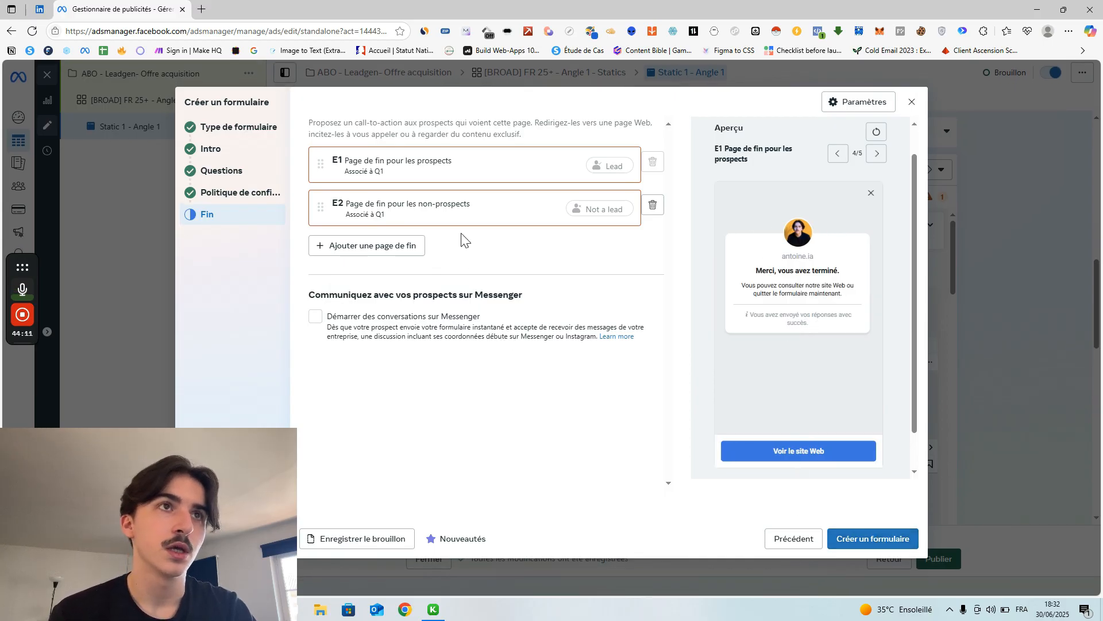
pyautogui.click(443, 183)
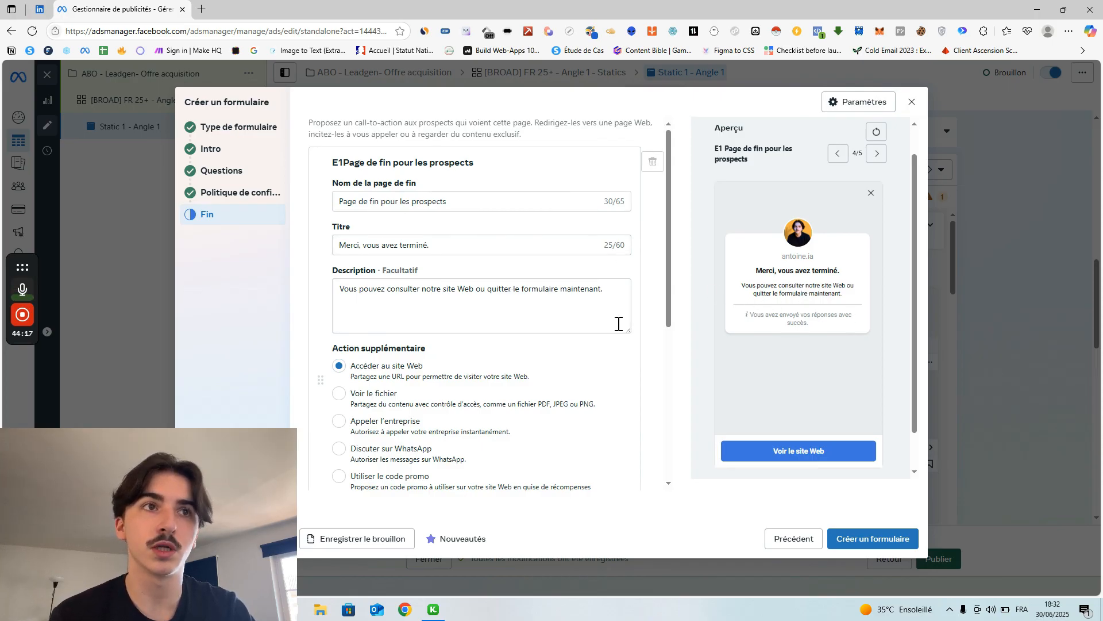
pyautogui.scroll(-1, 580, 308)
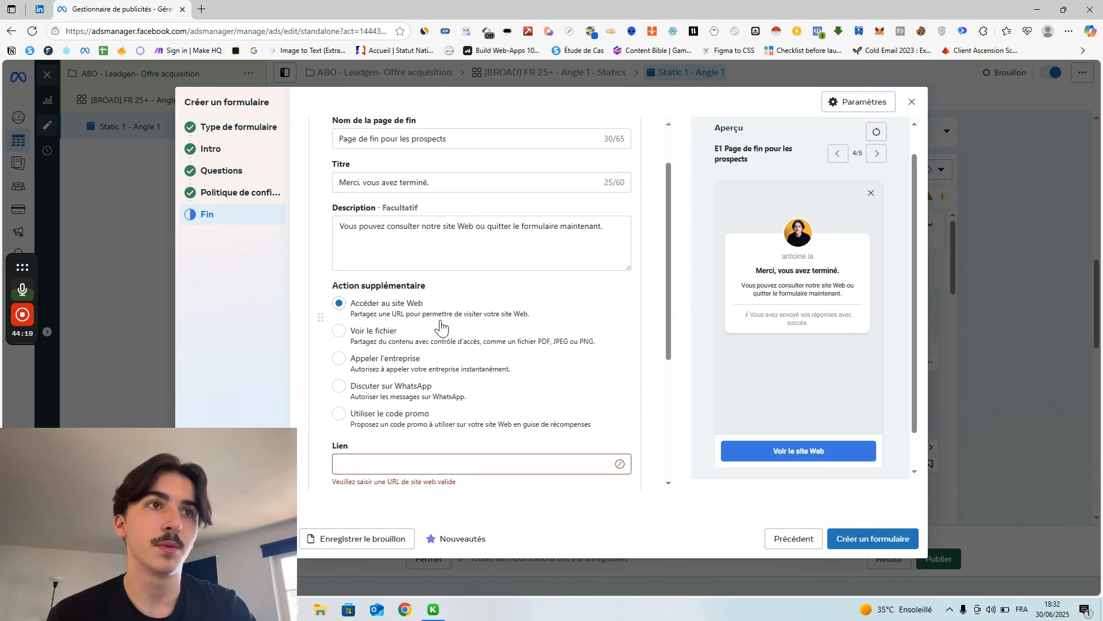
pyautogui.scroll(-1, 442, 328)
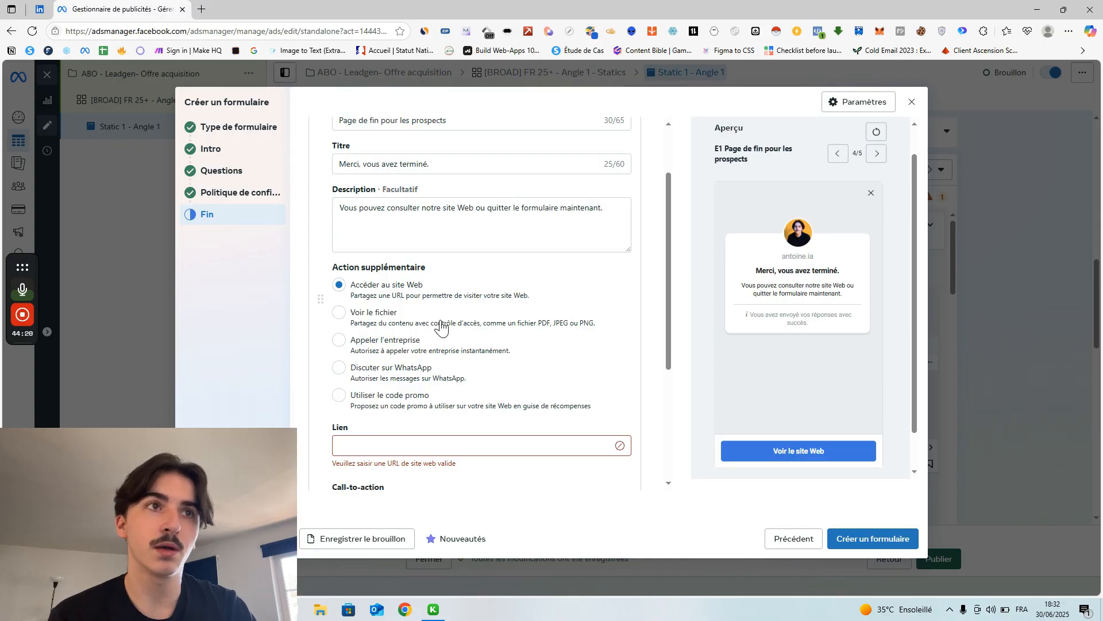
# Try the file, business call, WhatsApp and promo code actions on the prospect ending page, and reselect "Accéder au site Web".
pyautogui.click(385, 325)
pyautogui.scroll(-1, 385, 324)
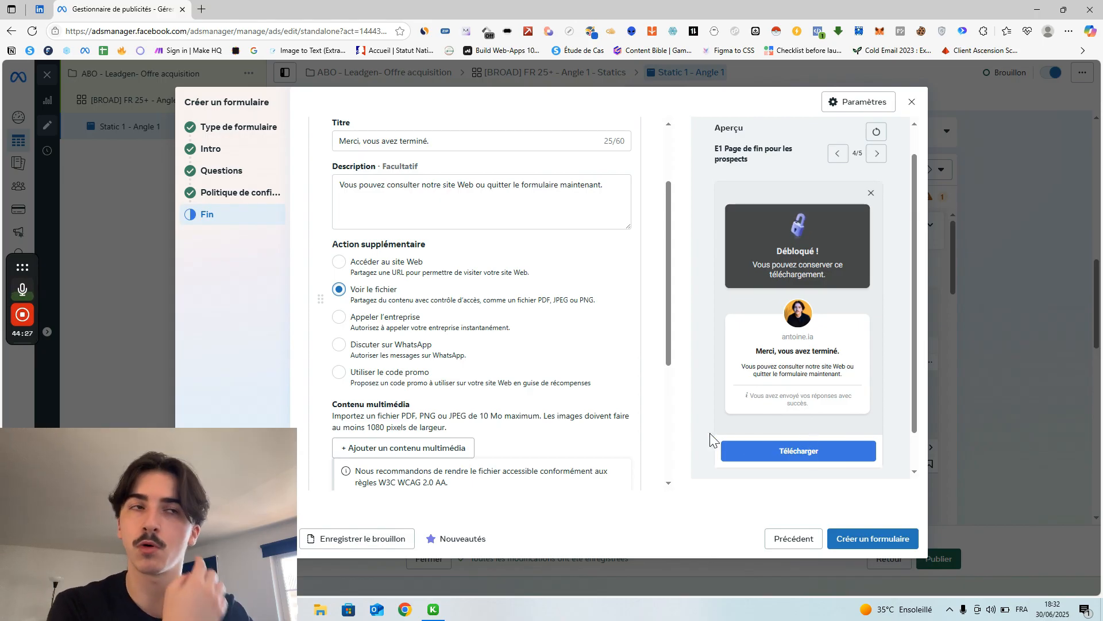
pyautogui.click(339, 317)
pyautogui.scroll(-1, 552, 359)
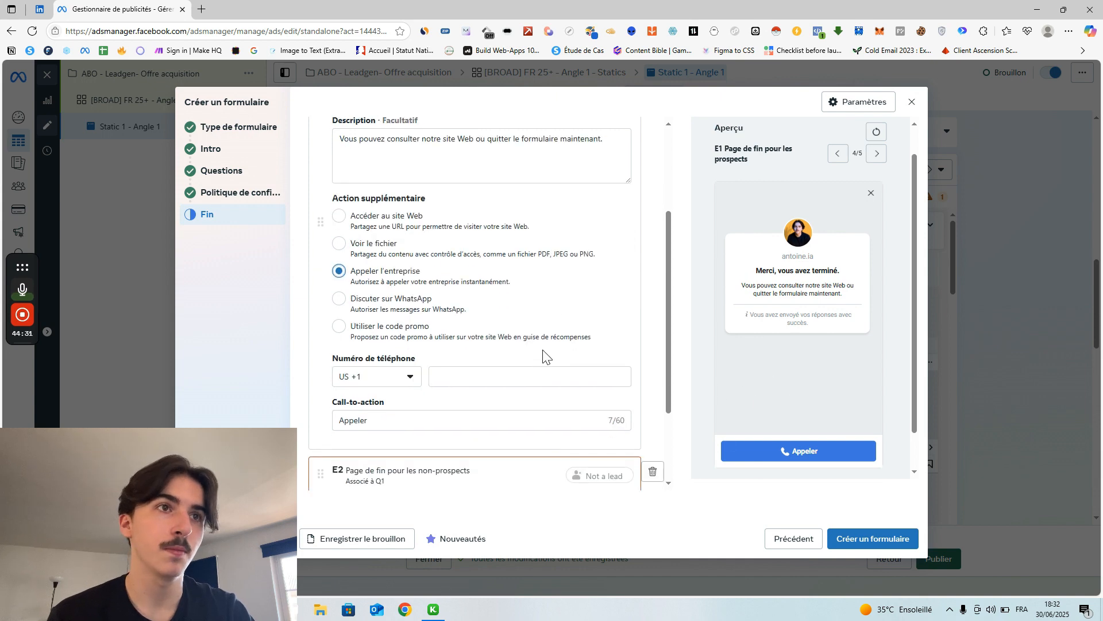
pyautogui.click(431, 310)
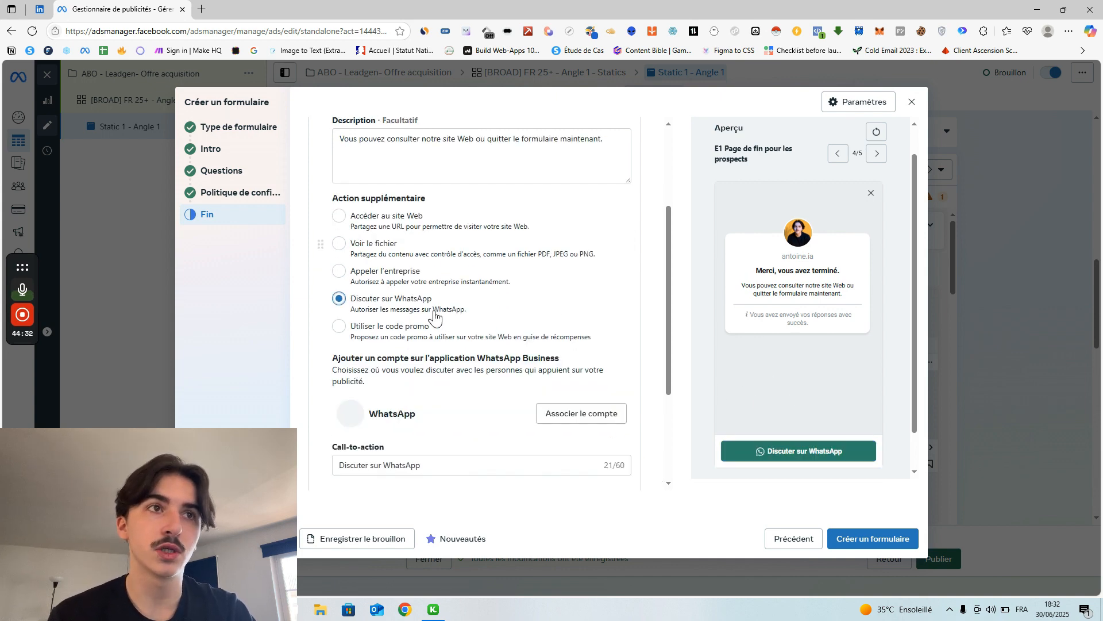
pyautogui.click(411, 329)
pyautogui.scroll(1, 395, 286)
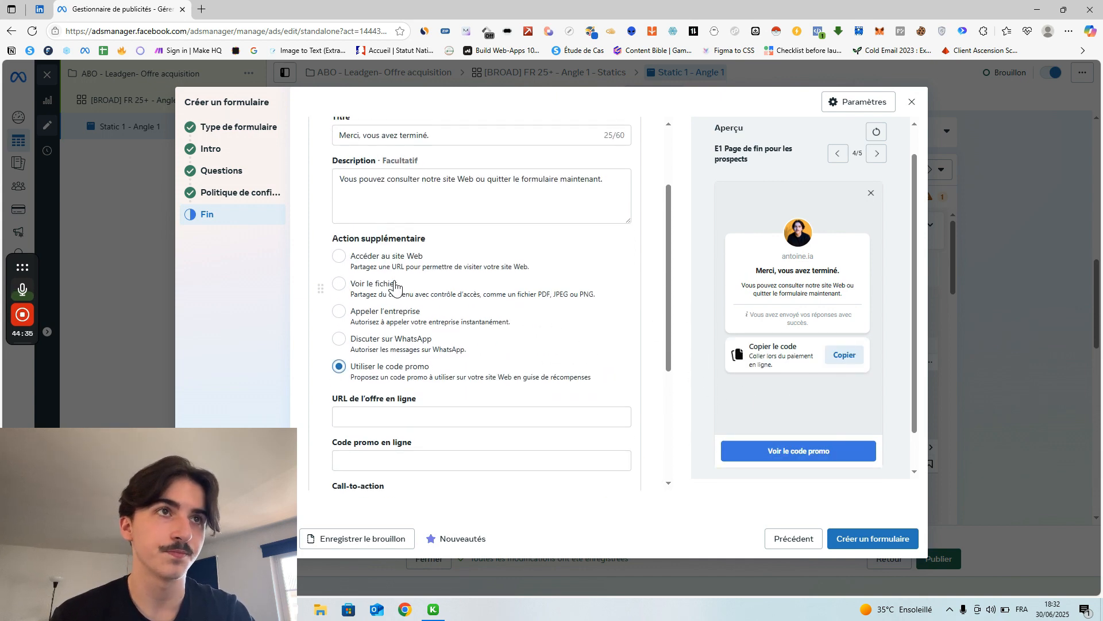
pyautogui.click(391, 268)
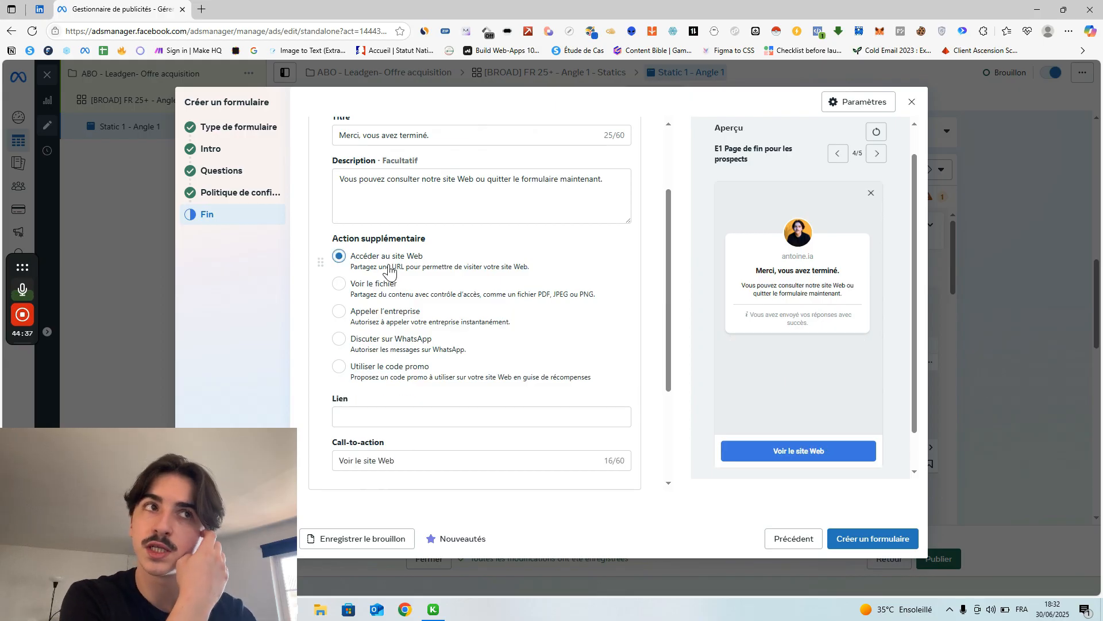
# Set the call-to-action text of the prospect ending page to "Prendre RDV".
pyautogui.click(419, 414)
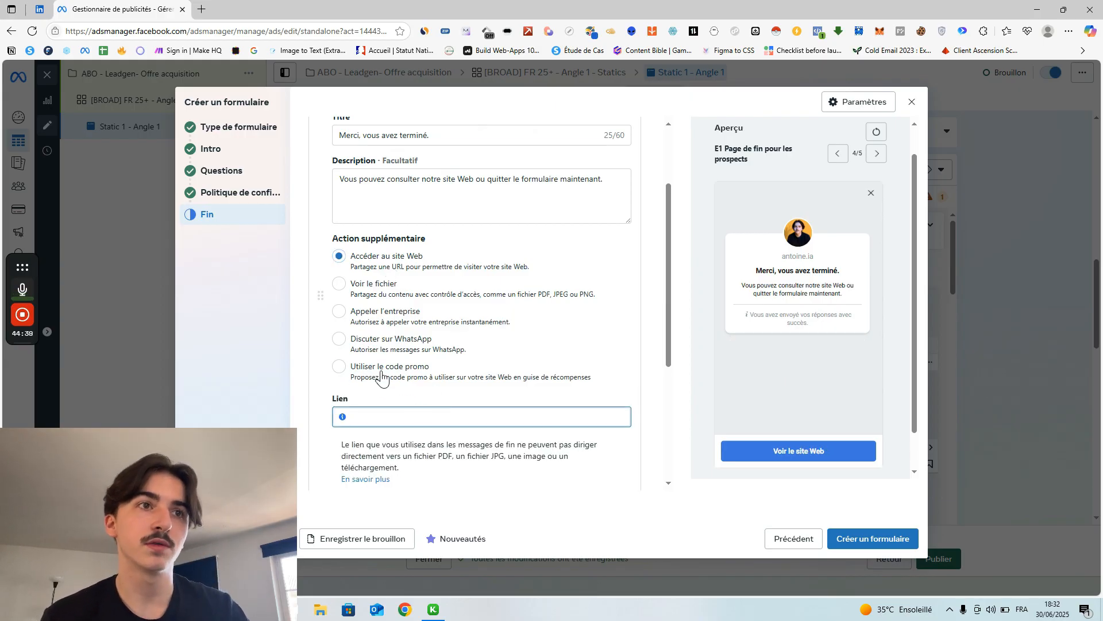
pyautogui.scroll(-3, 413, 370)
pyautogui.click(413, 369)
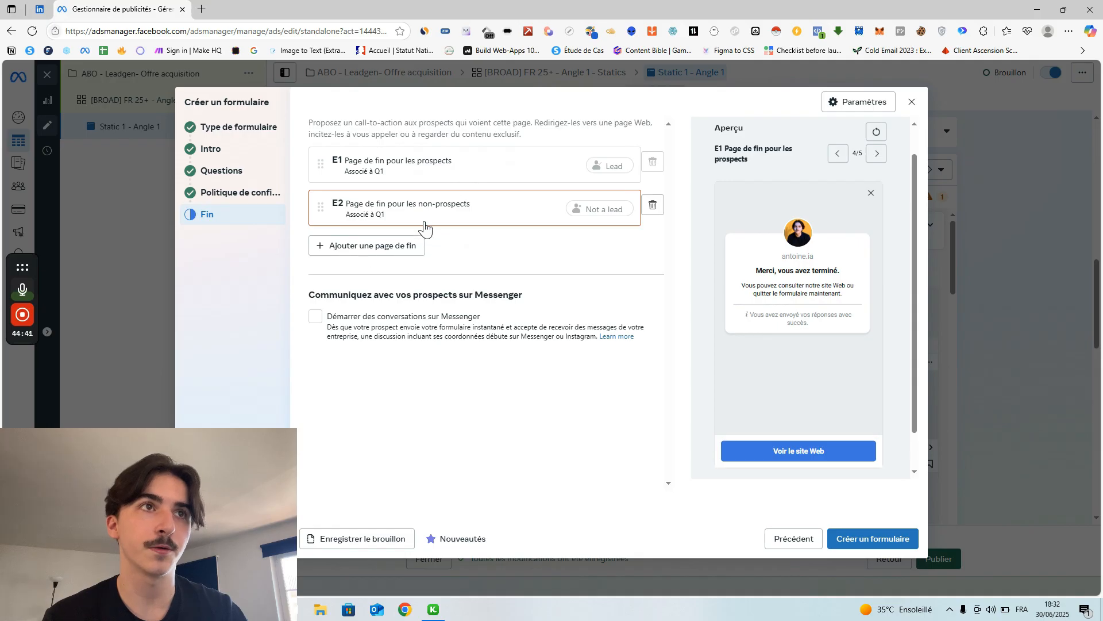
pyautogui.click(404, 176)
pyautogui.scroll(-5, 443, 374)
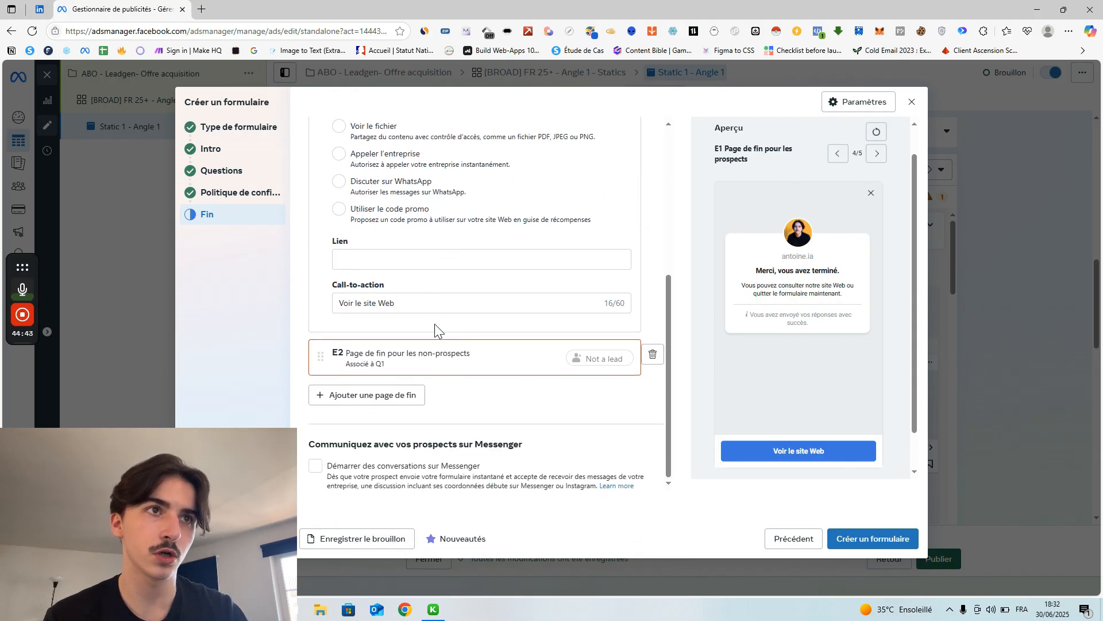
pyautogui.click(429, 308)
pyautogui.hotkey('ctrl', 'a')
pyautogui.write('P')
pyautogui.press('capslock')
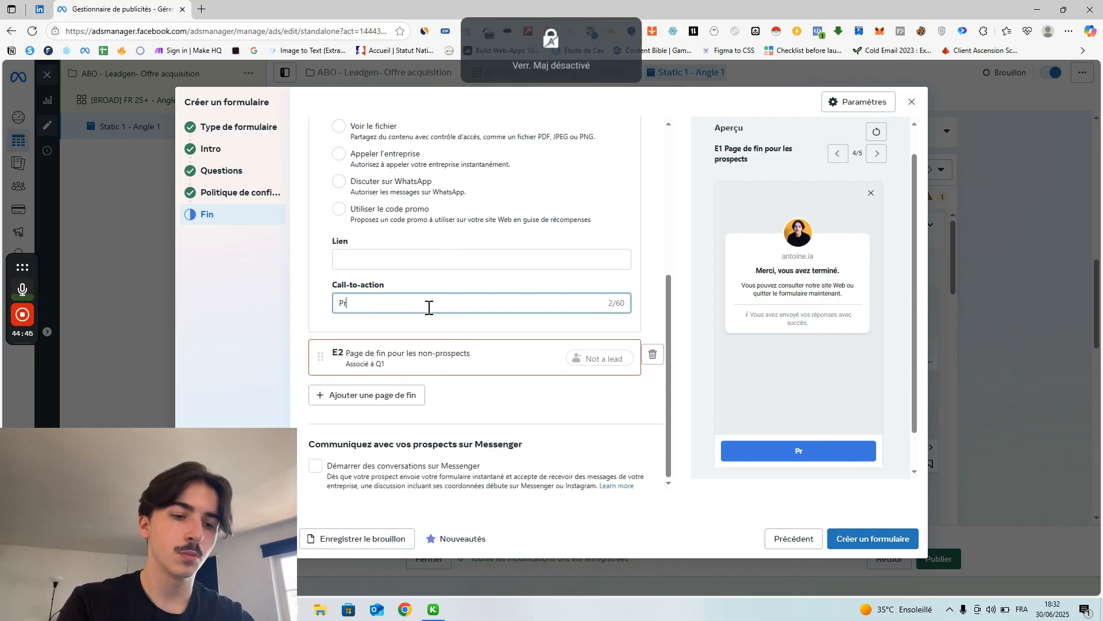
pyautogui.write('rendre RDV')
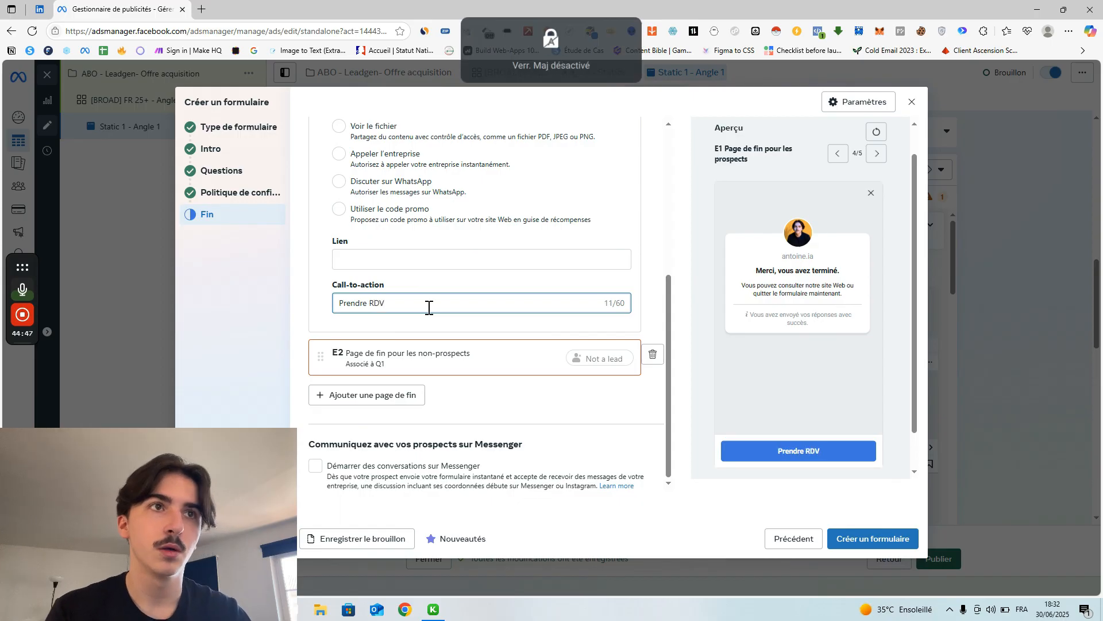
# Examine the non-prospect ending page's title, description, call-to-action text and link fields without changing them.
pyautogui.click(333, 282)
pyautogui.click(521, 367)
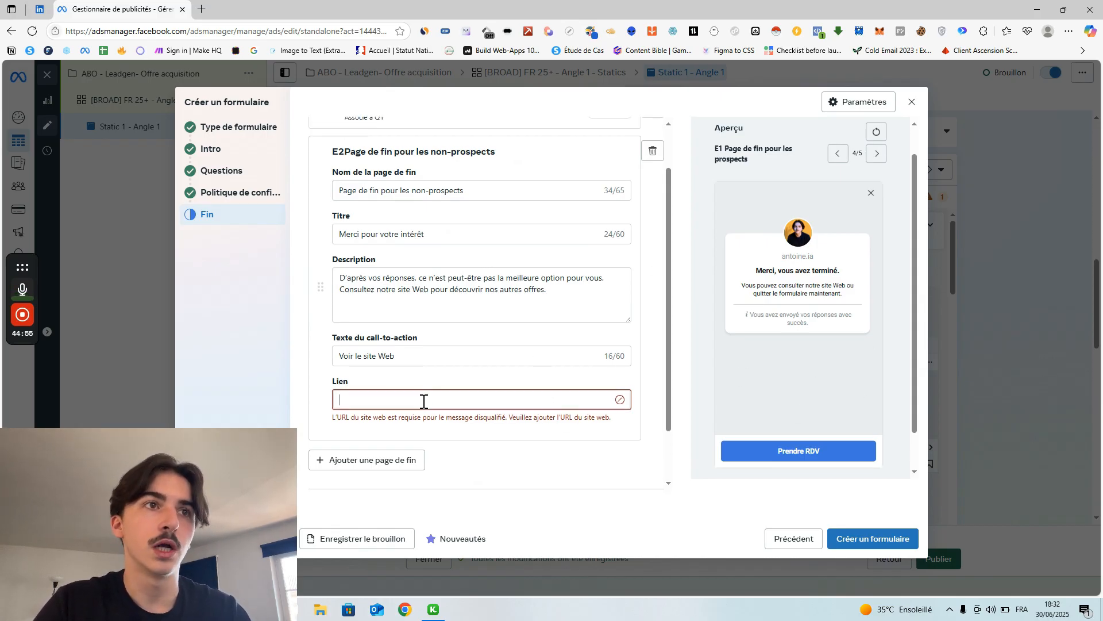
pyautogui.click(421, 355)
pyautogui.scroll(1, 421, 355)
pyautogui.scroll(-1, 421, 355)
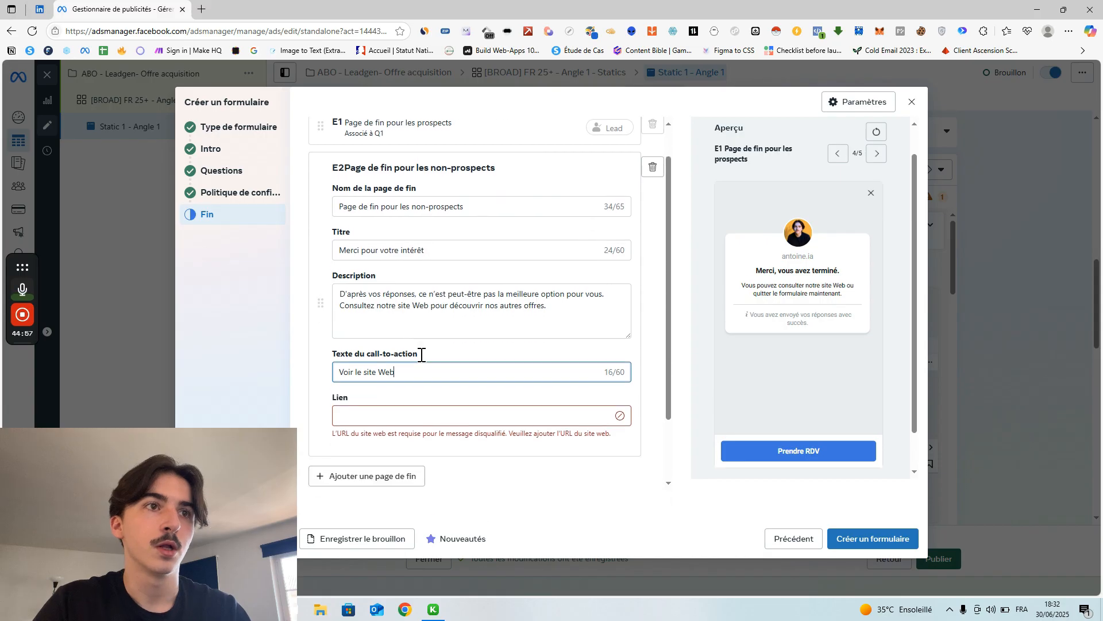
pyautogui.click(389, 414)
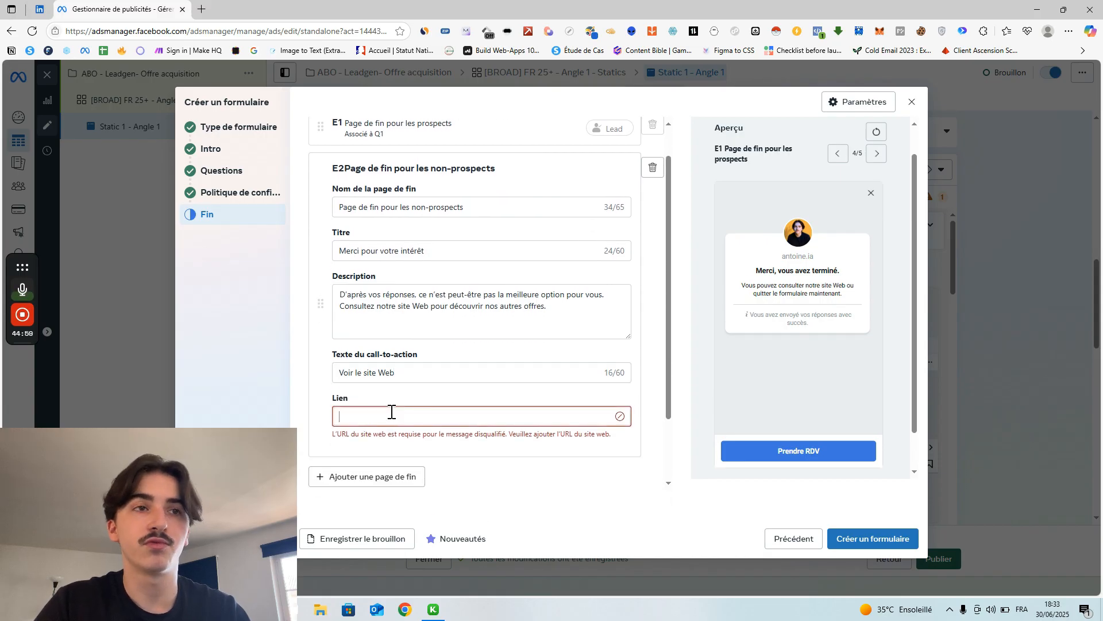
pyautogui.click(422, 377)
pyautogui.click(406, 414)
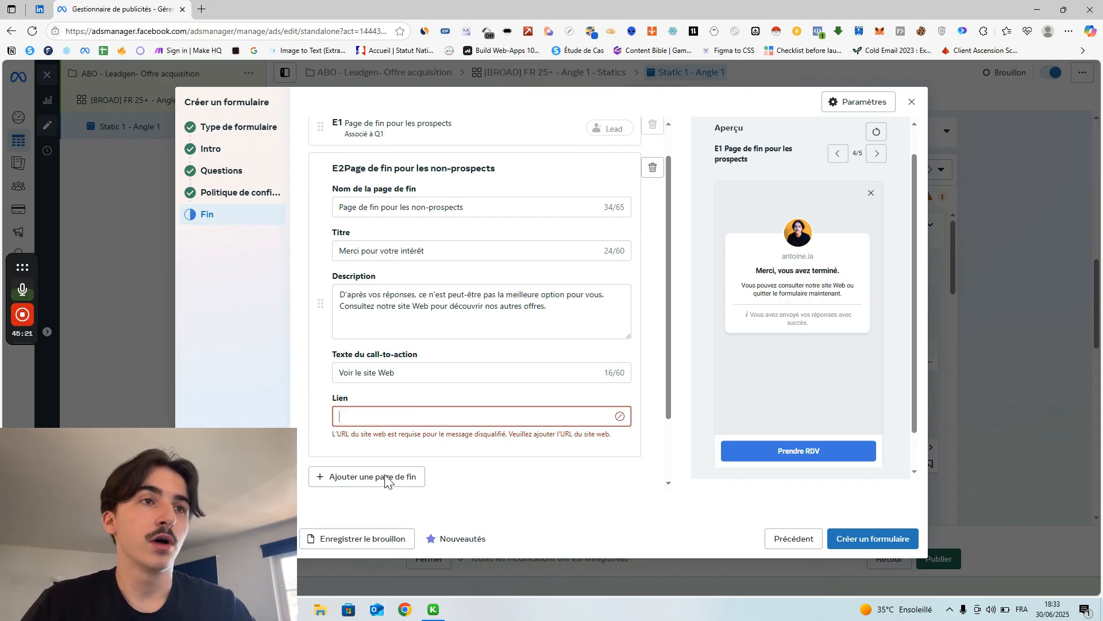
pyautogui.click(464, 469)
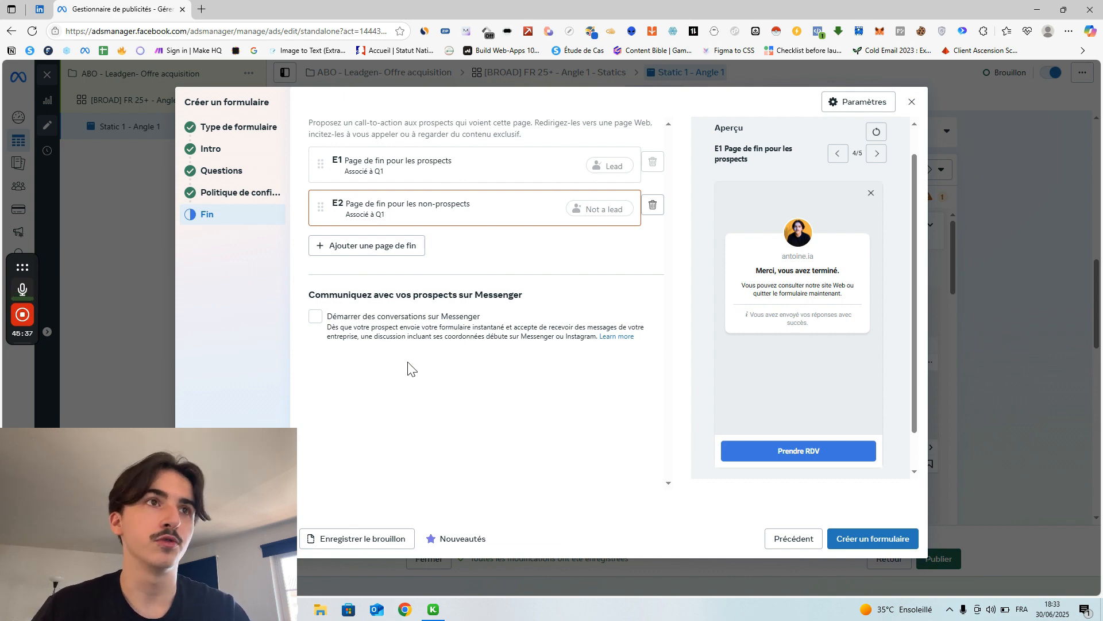
pyautogui.click(423, 217)
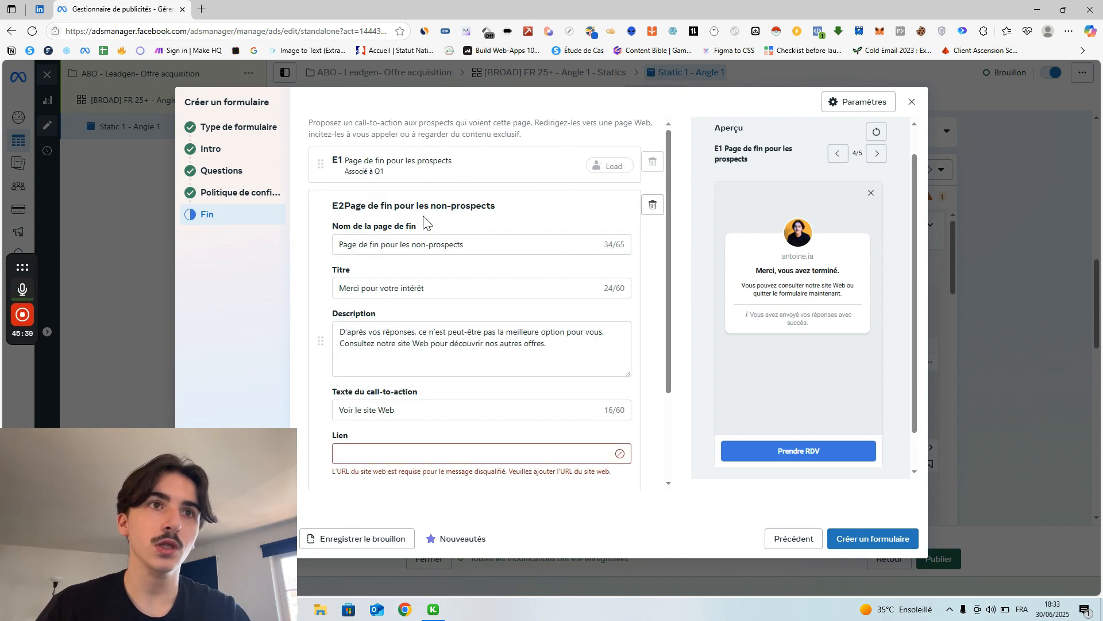
pyautogui.scroll(-2, 517, 334)
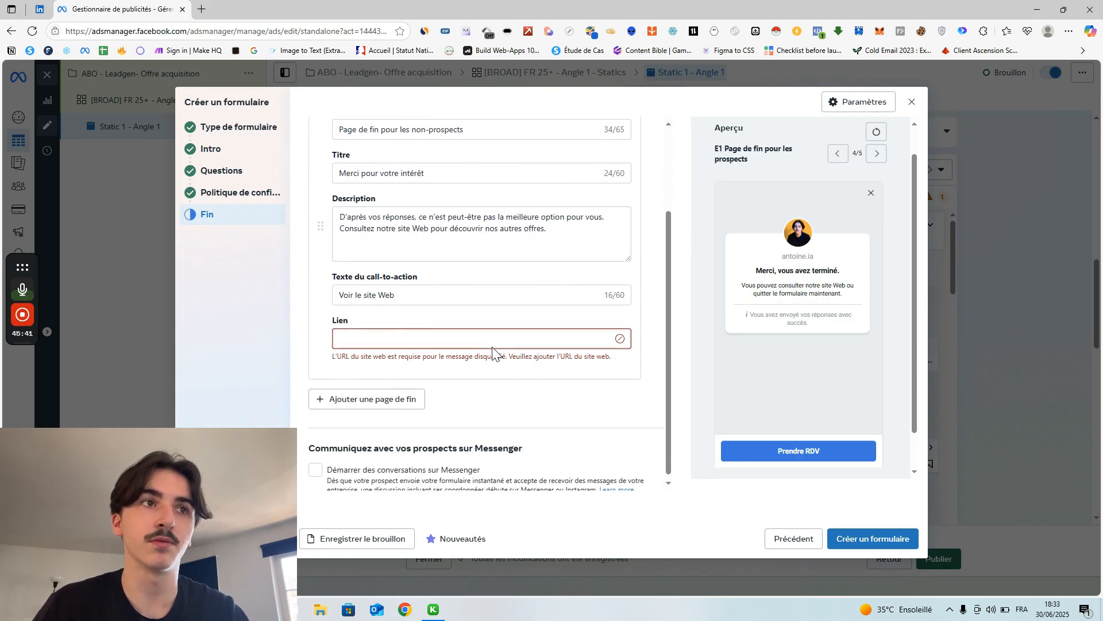
pyautogui.click(583, 391)
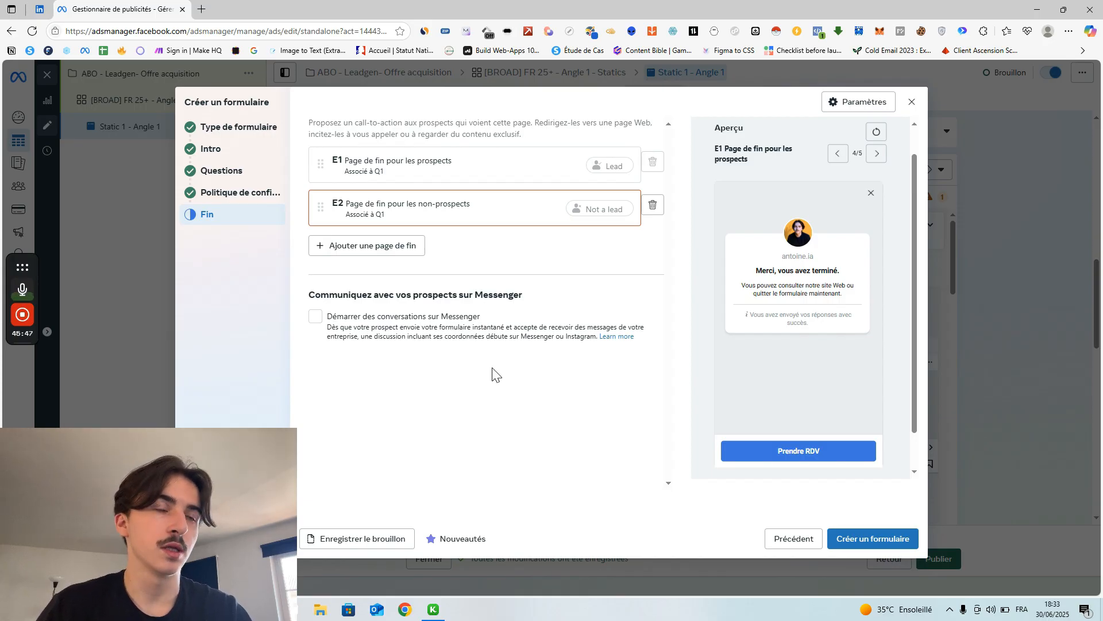
# Try the "Démarrer des conversations sur Messenger" option for the form and turn it back off.
pyautogui.click(322, 322)
pyautogui.scroll(-1, 718, 346)
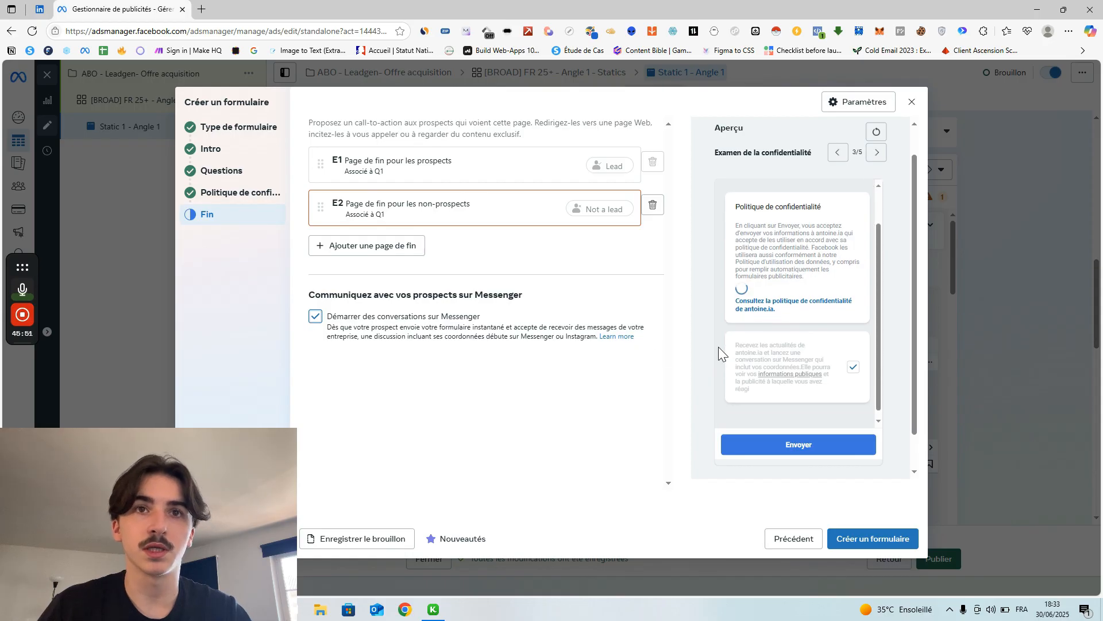
pyautogui.click(329, 317)
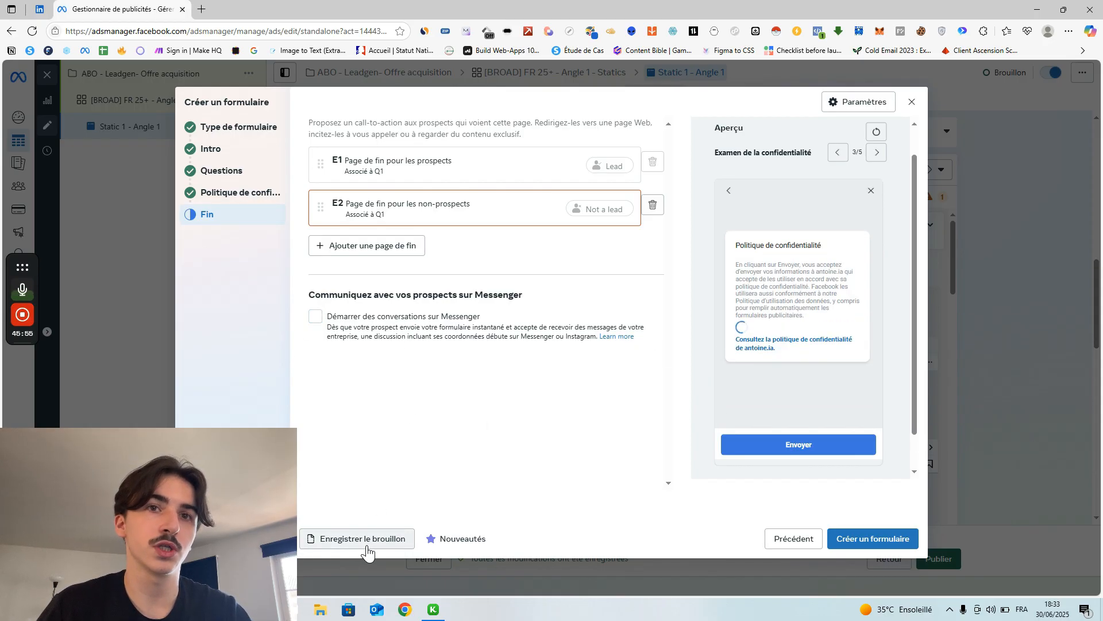
# Try to create the lead form, then start closing it and cancel to keep editing.
pyautogui.click(834, 546)
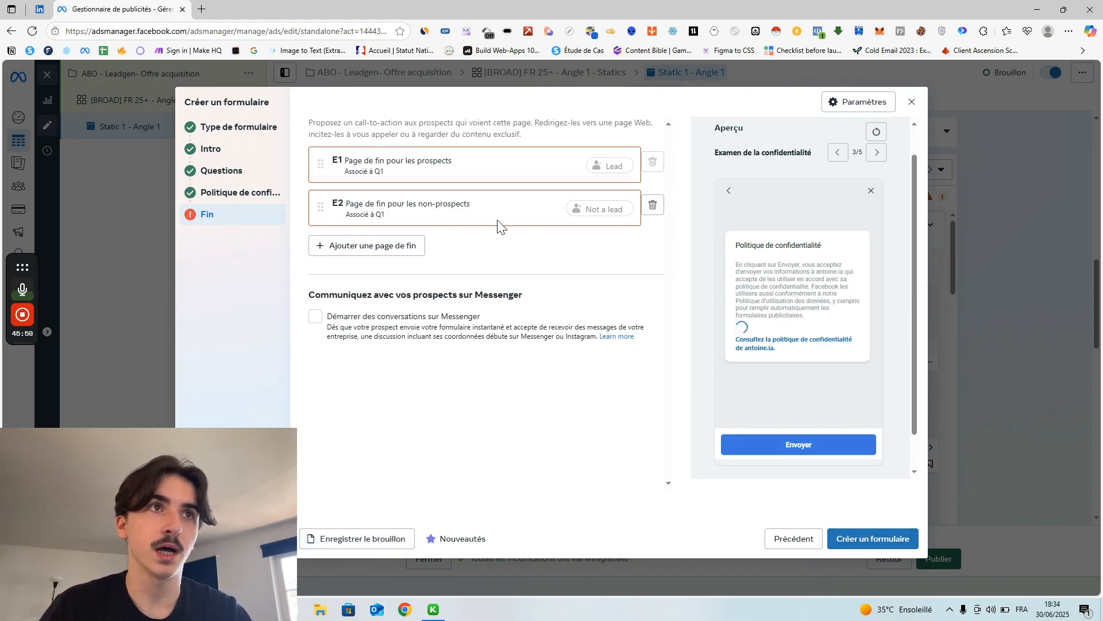
pyautogui.click(912, 102)
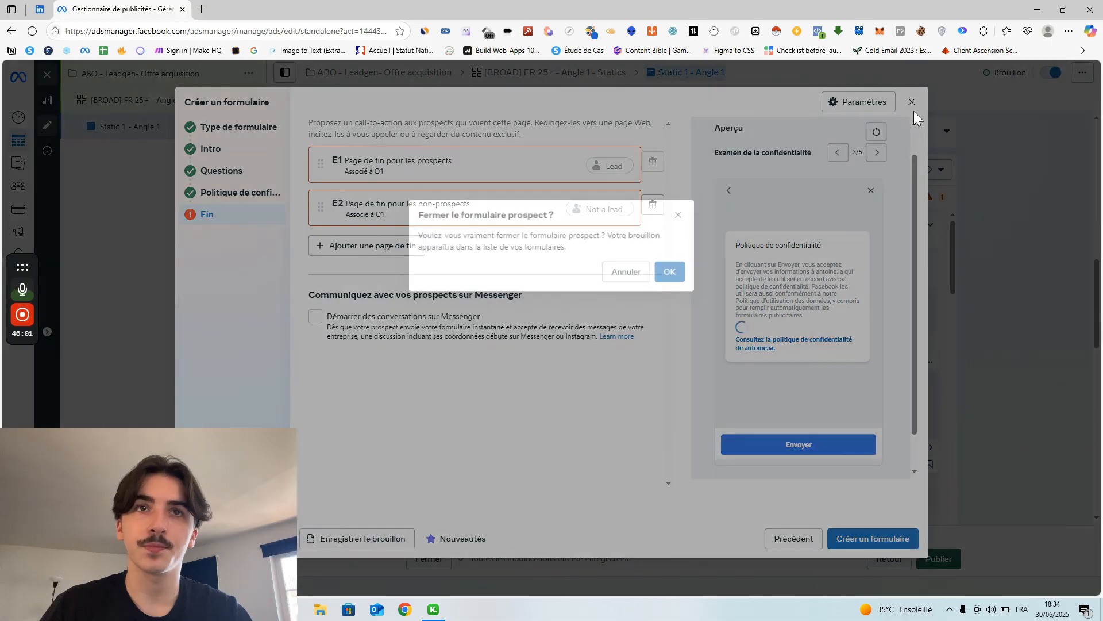
pyautogui.click(637, 273)
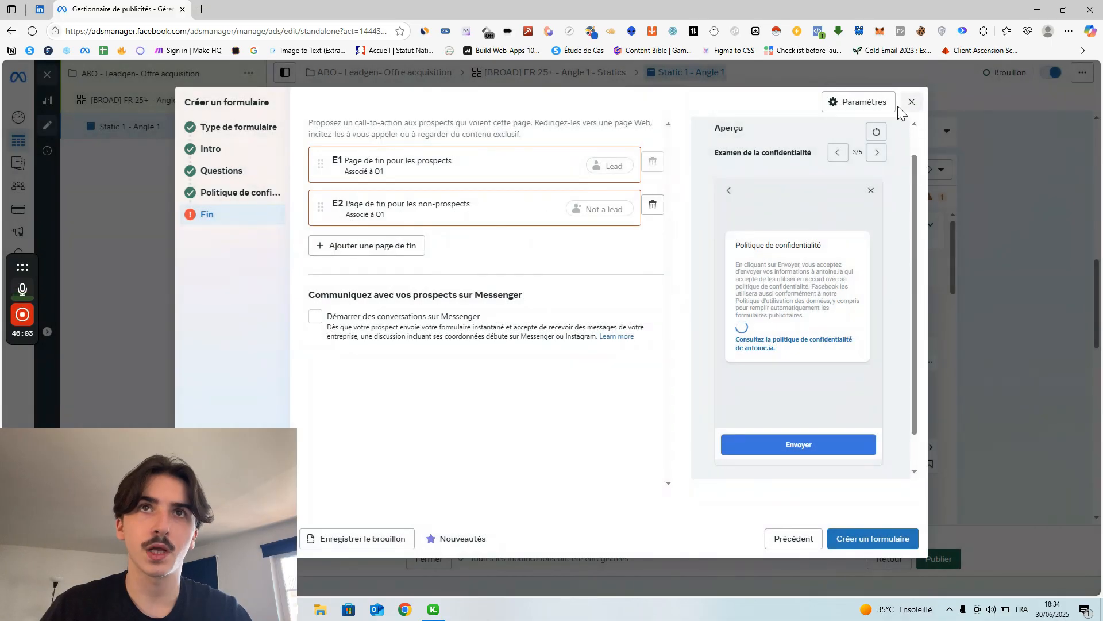
# In the form settings, turn off automatic filling and set the form's sharing to "Ouvrir".
pyautogui.click(856, 101)
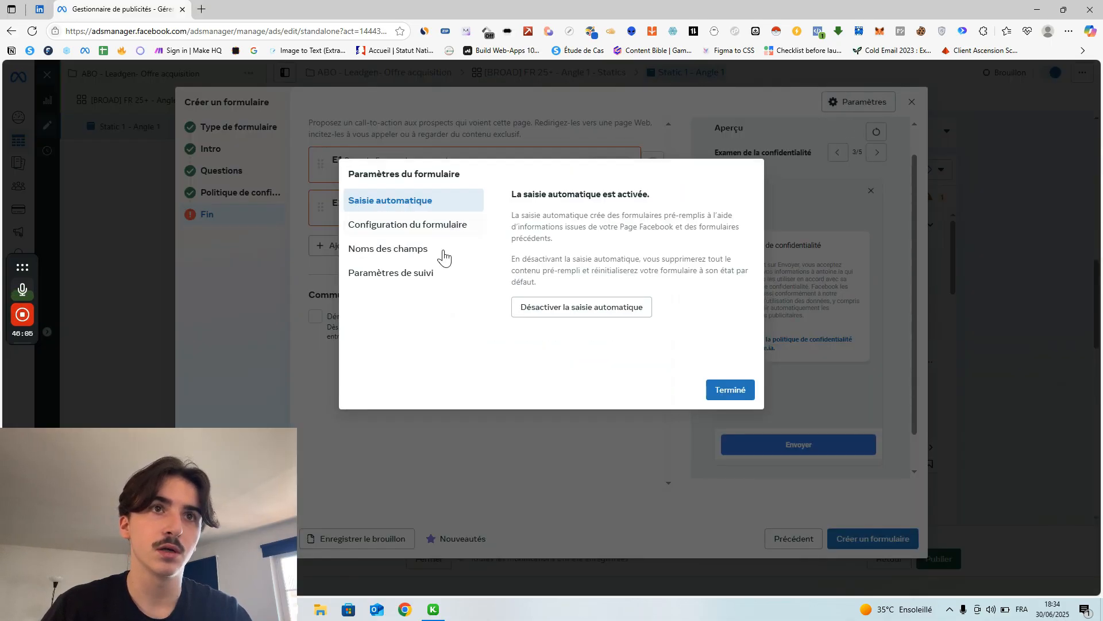
pyautogui.click(573, 305)
pyautogui.click(614, 276)
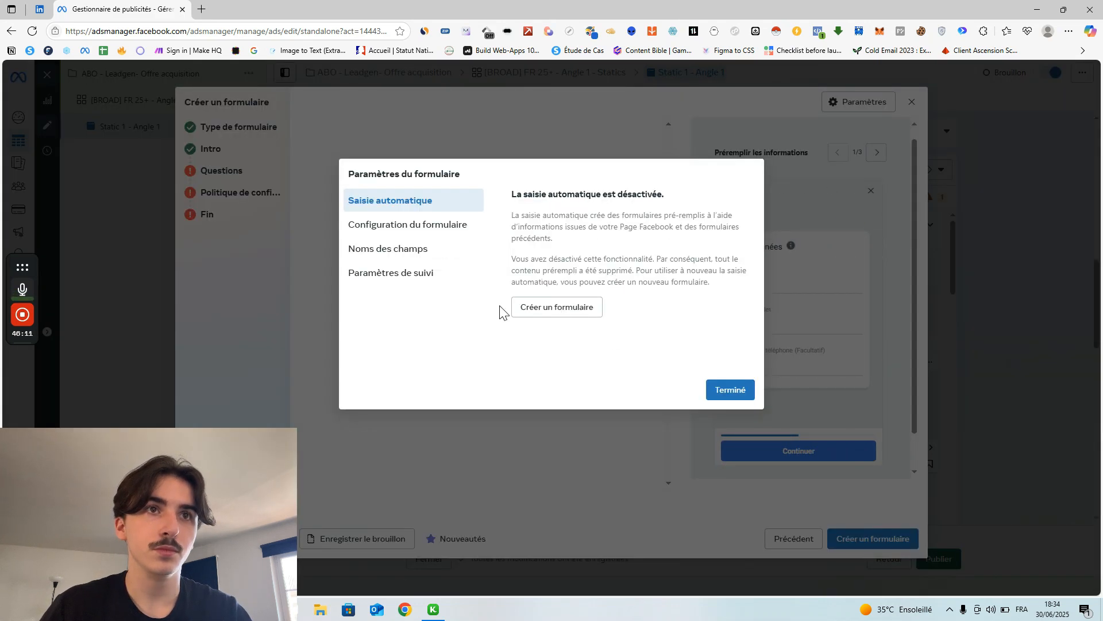
pyautogui.click(417, 225)
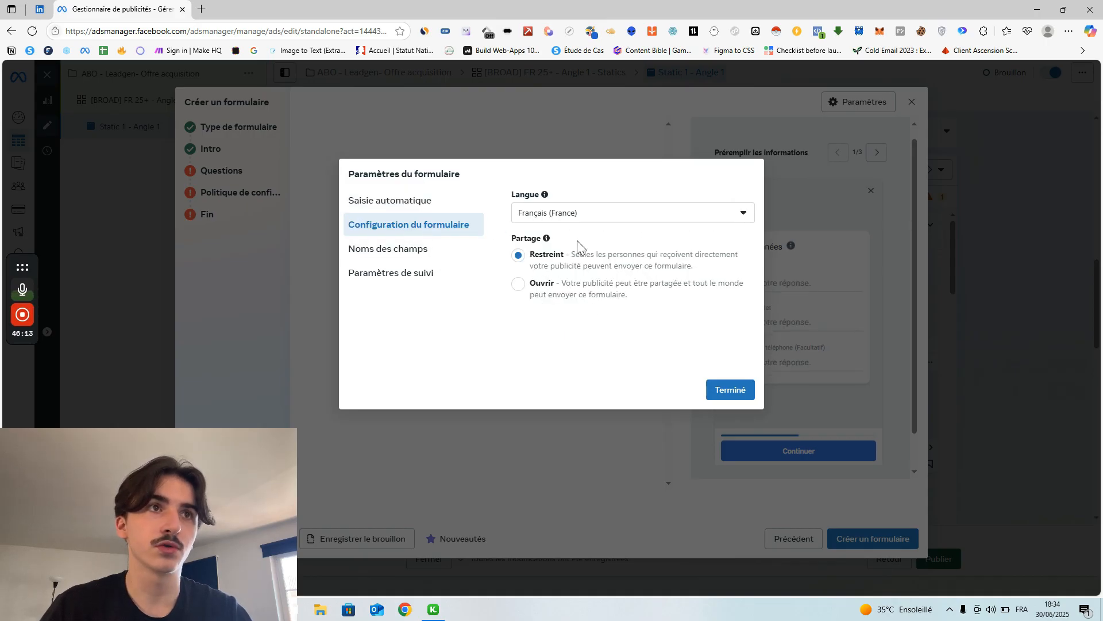
pyautogui.click(593, 298)
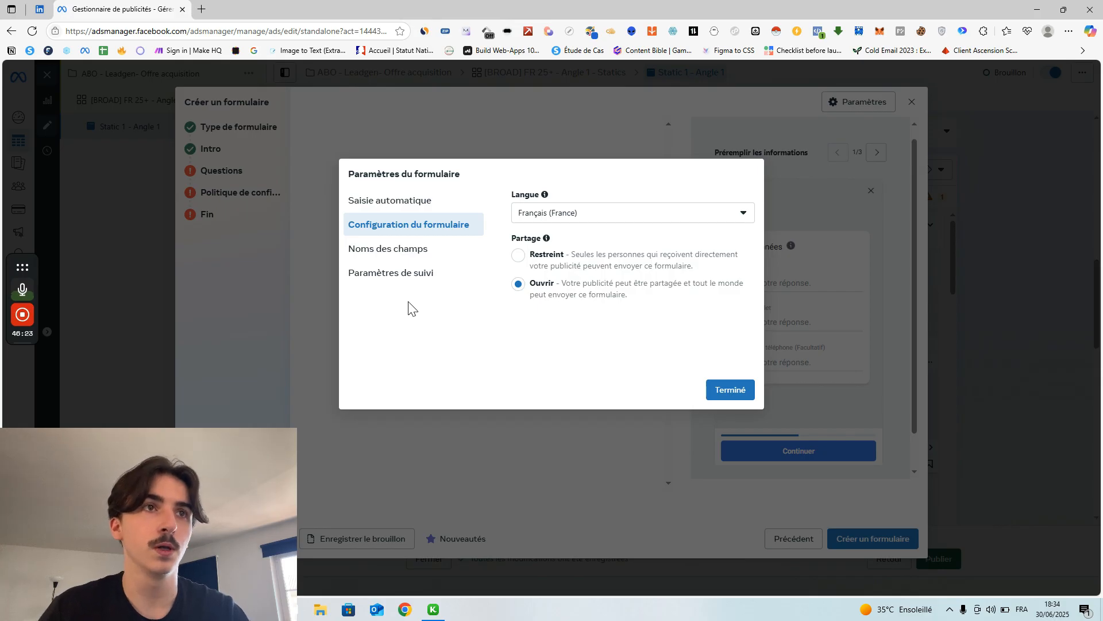
# Review the form's field names and tracking parameters, adding and removing a blank parameter, and close the form settings.
pyautogui.click(431, 253)
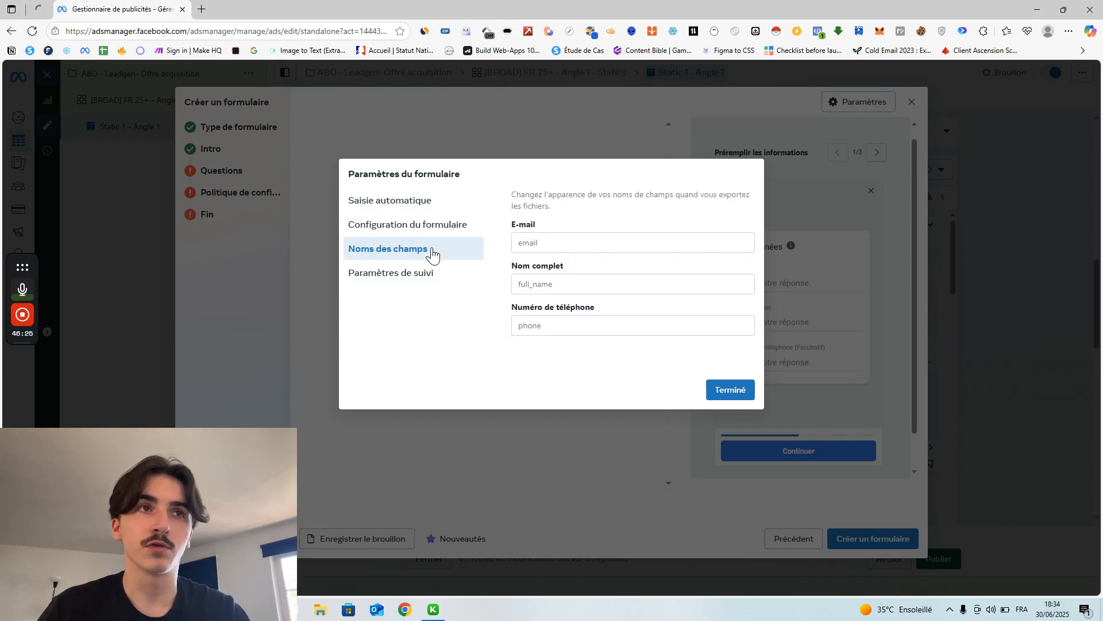
pyautogui.click(450, 275)
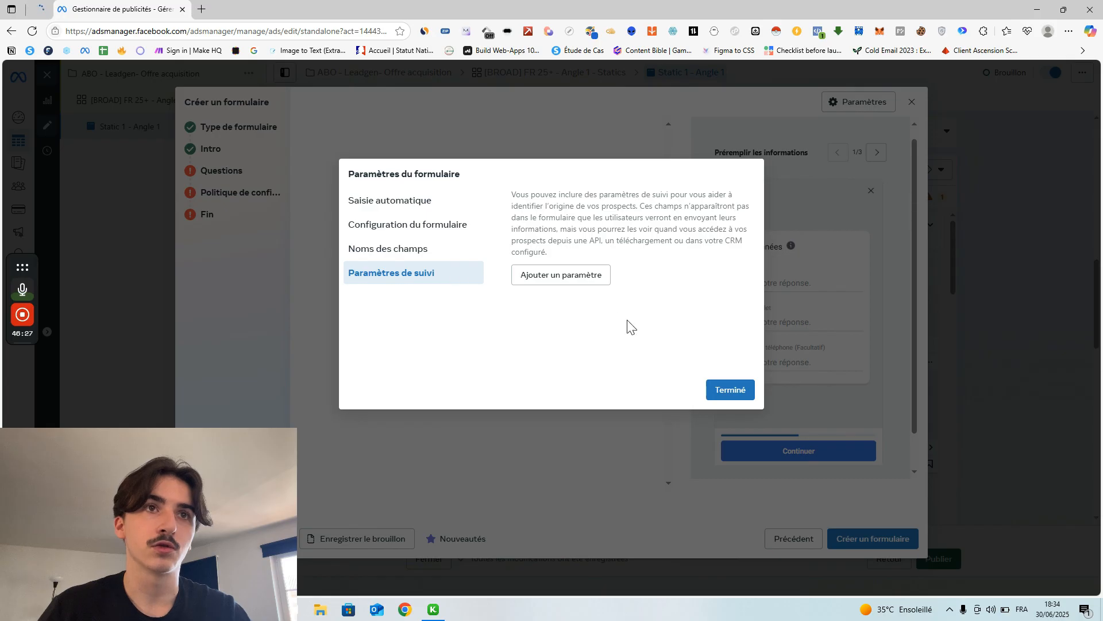
pyautogui.click(566, 281)
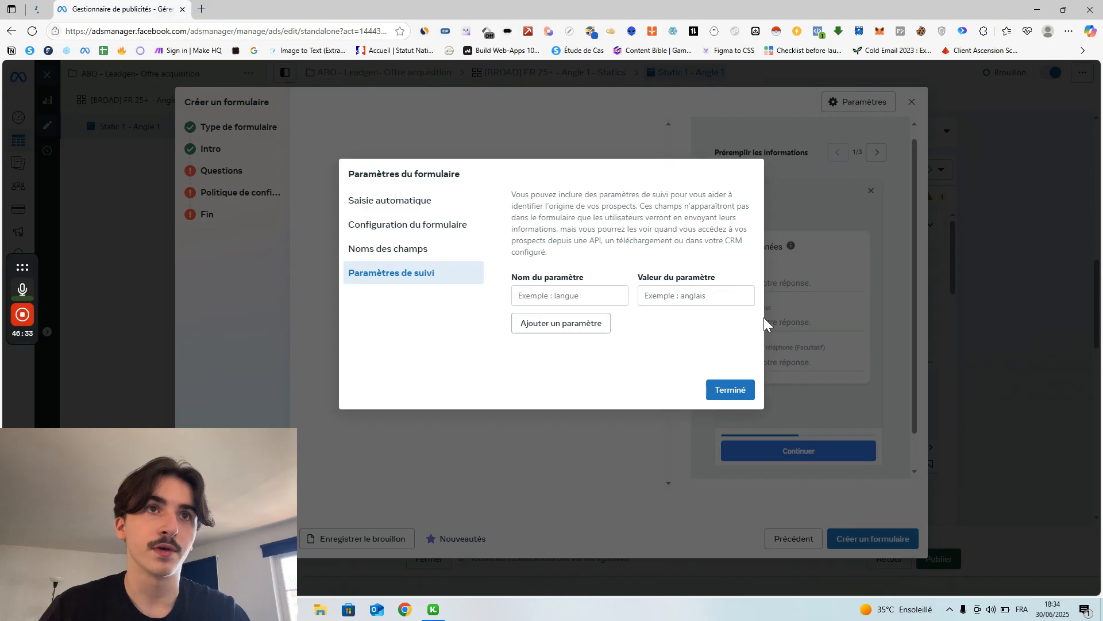
pyautogui.click(751, 306)
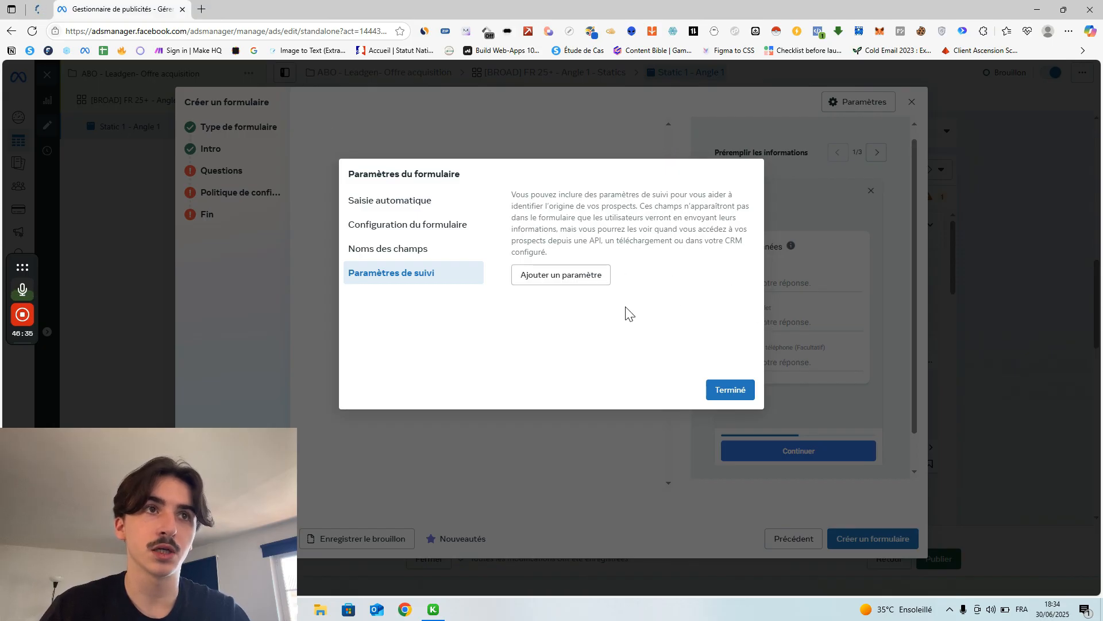
pyautogui.click(718, 396)
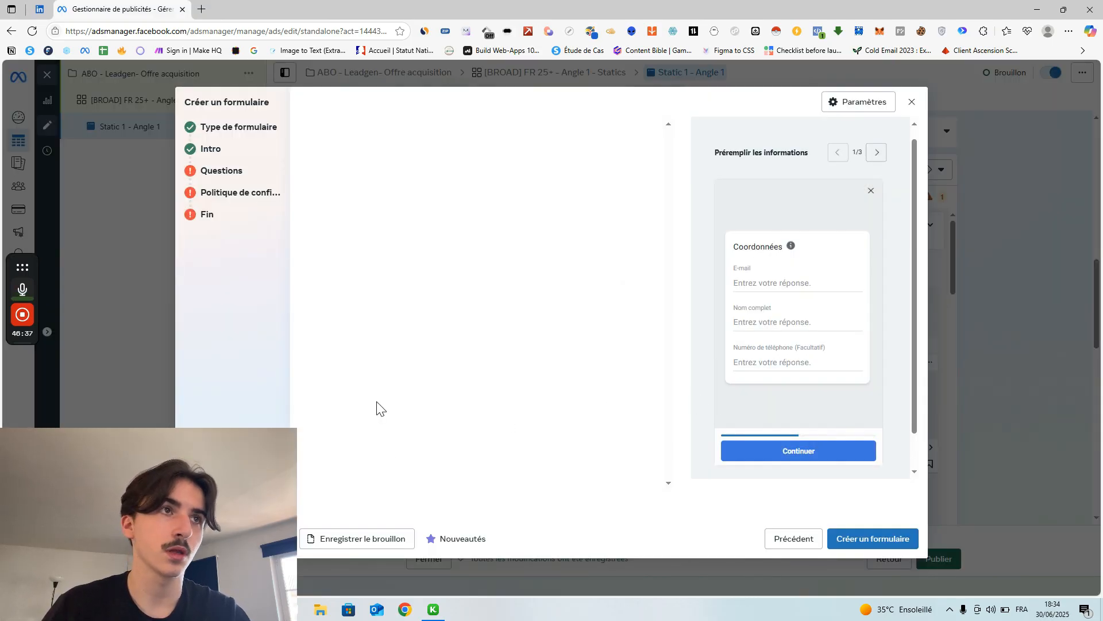
# Make the phone number field mandatory in the contact details of the form's questions section.
pyautogui.click(224, 171)
pyautogui.scroll(-4, 525, 402)
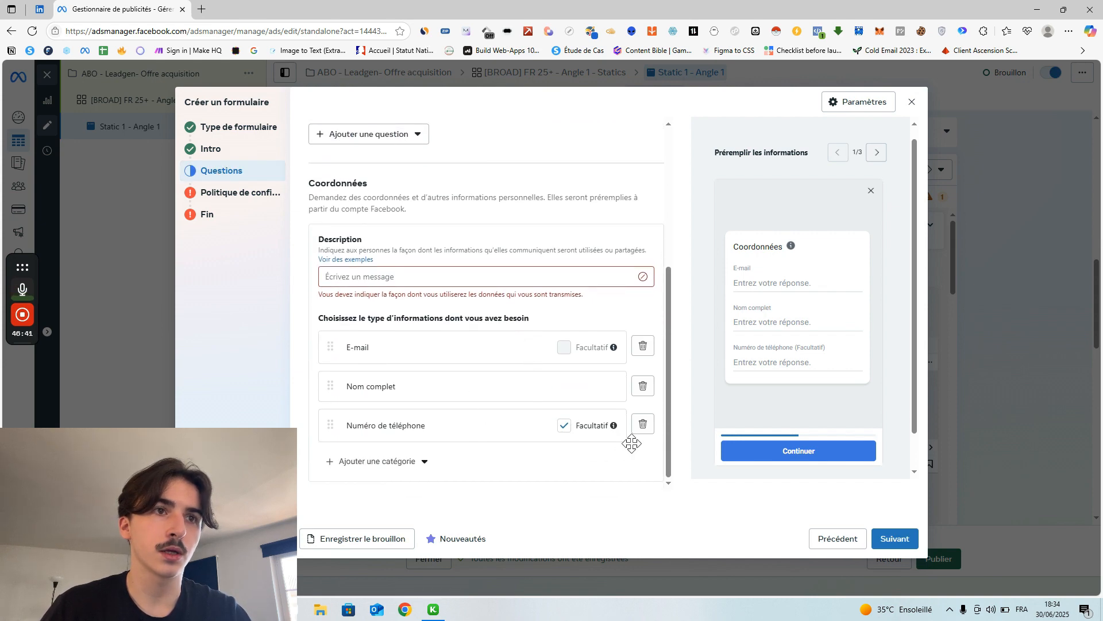
pyautogui.click(564, 426)
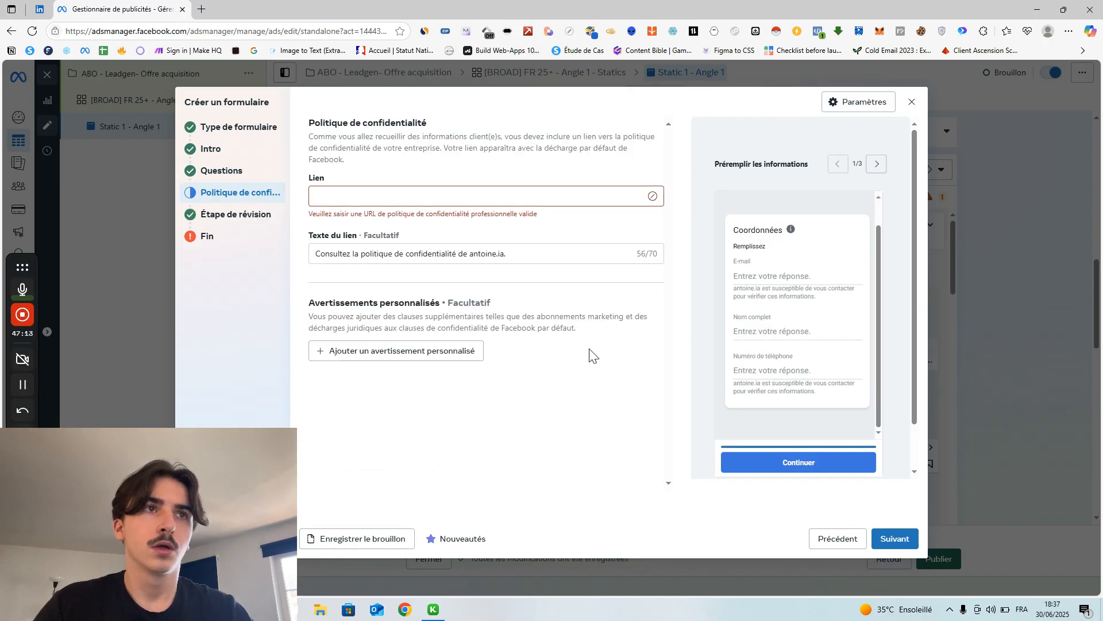
# Close the lead form and confirm discarding the work in progress.
pyautogui.click(920, 106)
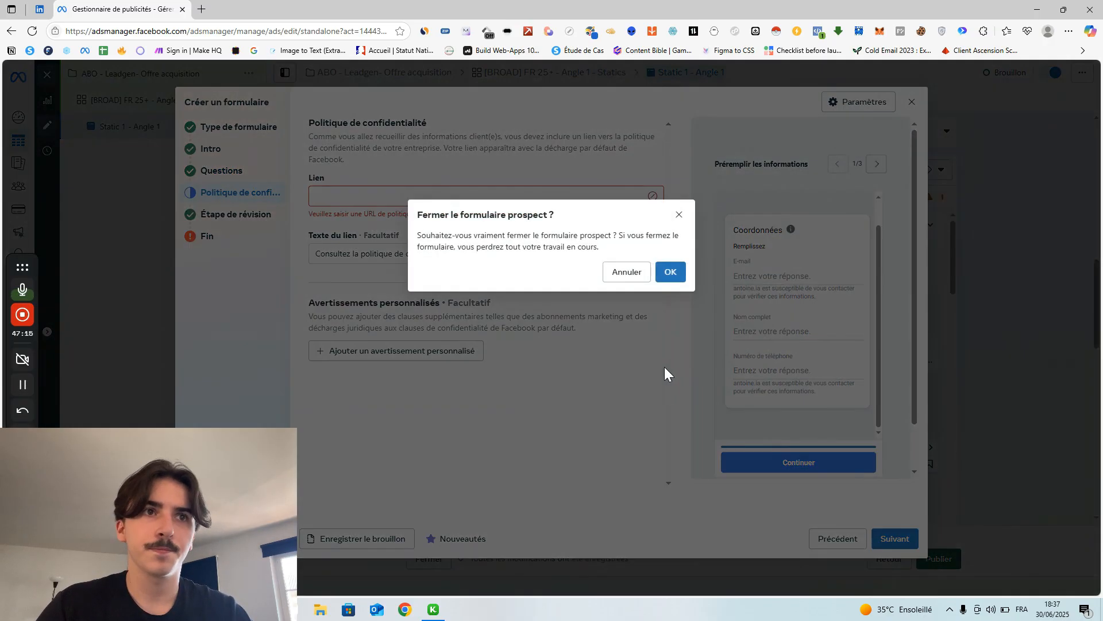
pyautogui.click(670, 273)
# Enable the "Require SMS verification to submit form" quality filter for the ad's instant form.
pyautogui.scroll(4, 610, 397)
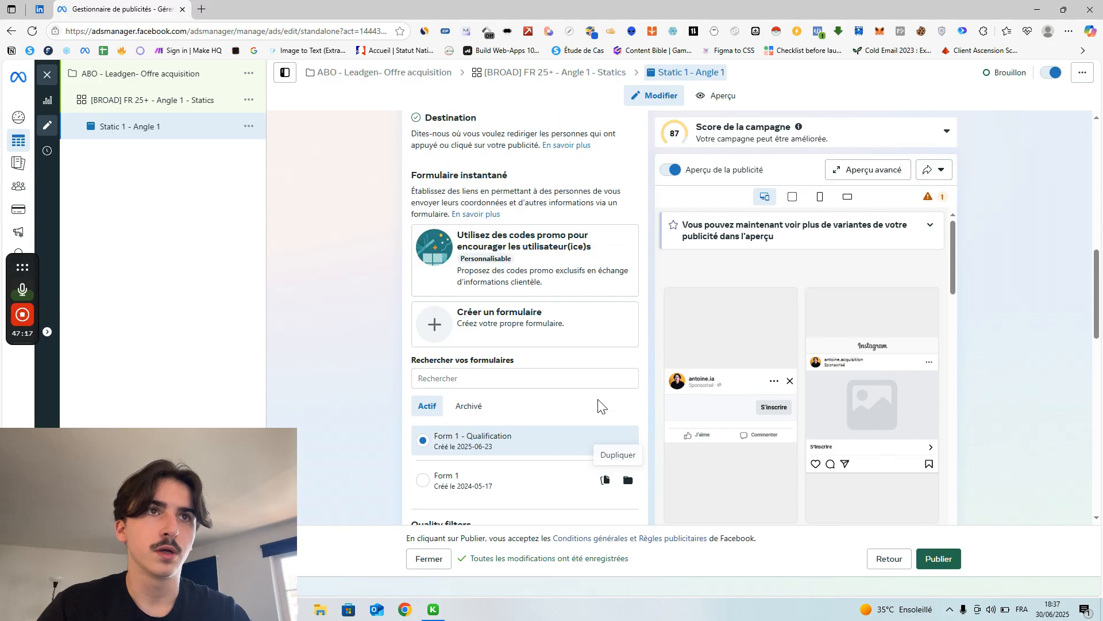
pyautogui.scroll(-6, 507, 381)
pyautogui.scroll(-3, 582, 438)
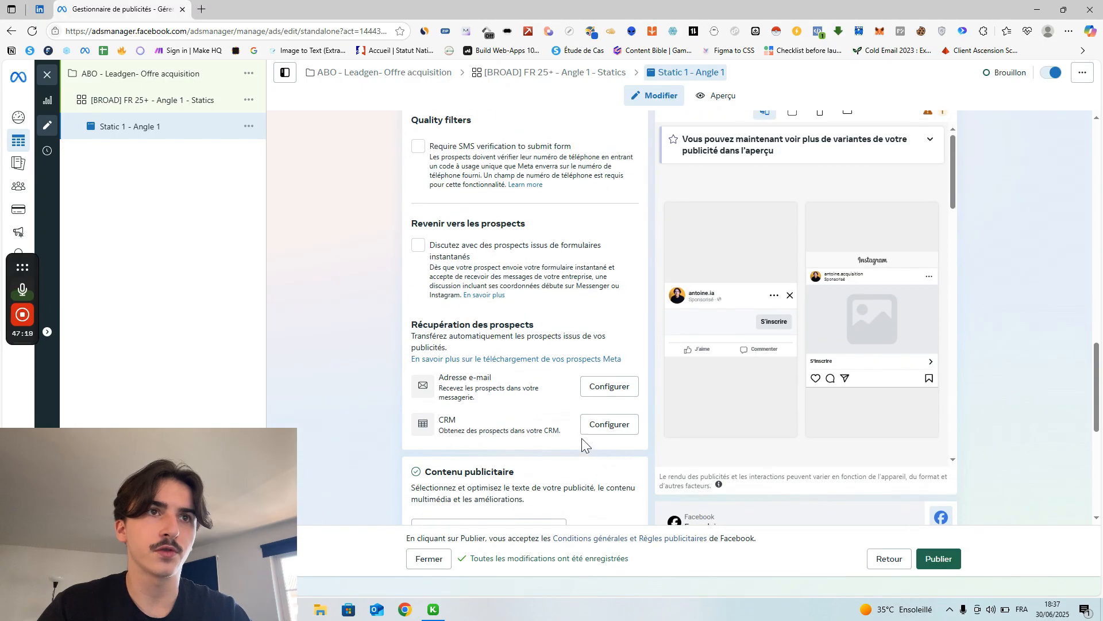
pyautogui.scroll(4, 584, 345)
pyautogui.scroll(1, 584, 345)
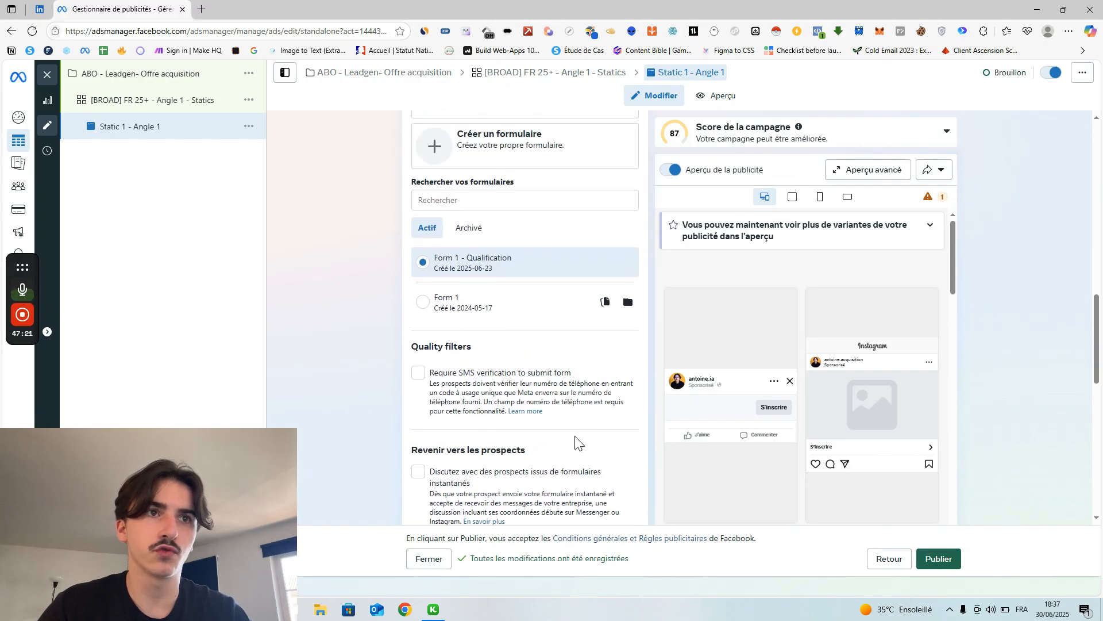
pyautogui.scroll(-2, 577, 362)
pyautogui.scroll(1, 517, 316)
pyautogui.click(425, 320)
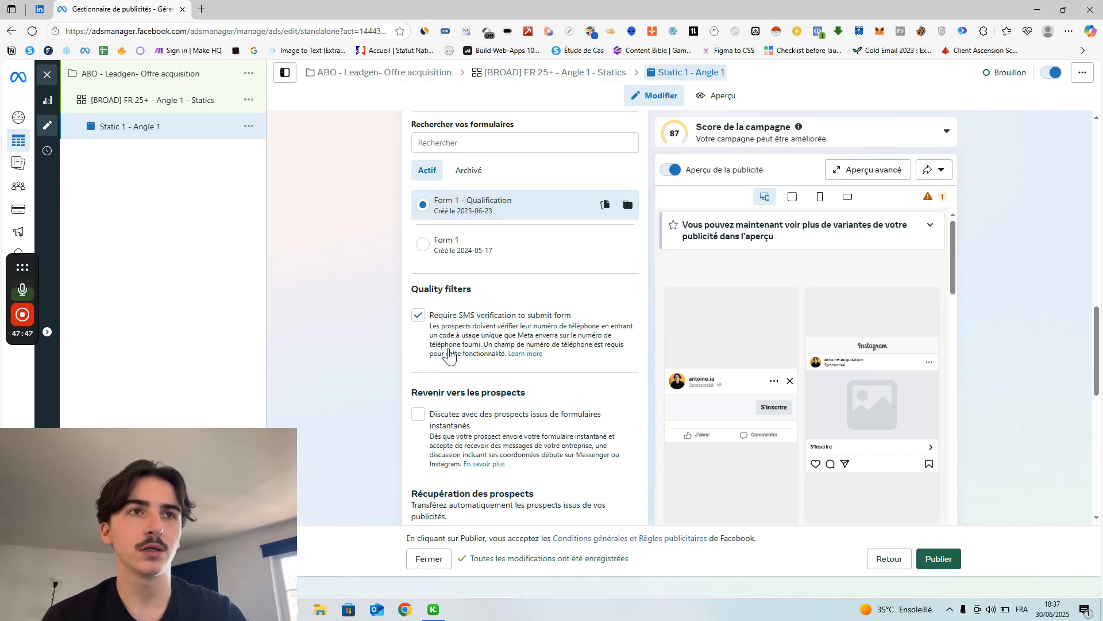
pyautogui.scroll(-1, 360, 343)
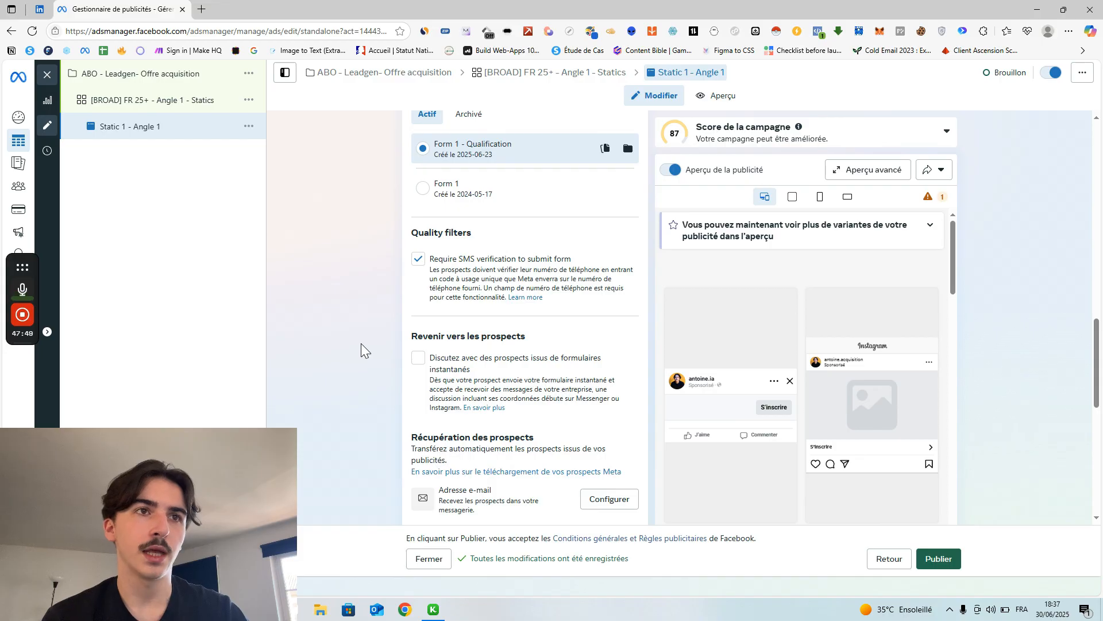
# Review the ad's quality filters, prospect follow-up, lead retrieval, ad creative and tracking sections.
pyautogui.scroll(-1, 361, 343)
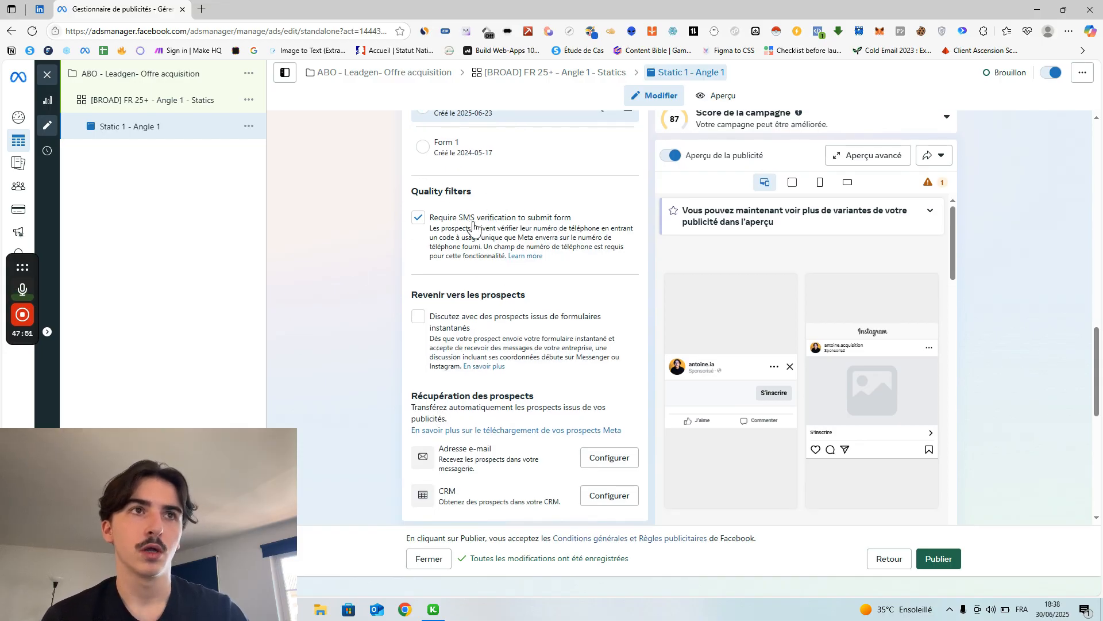
pyautogui.scroll(-1, 382, 250)
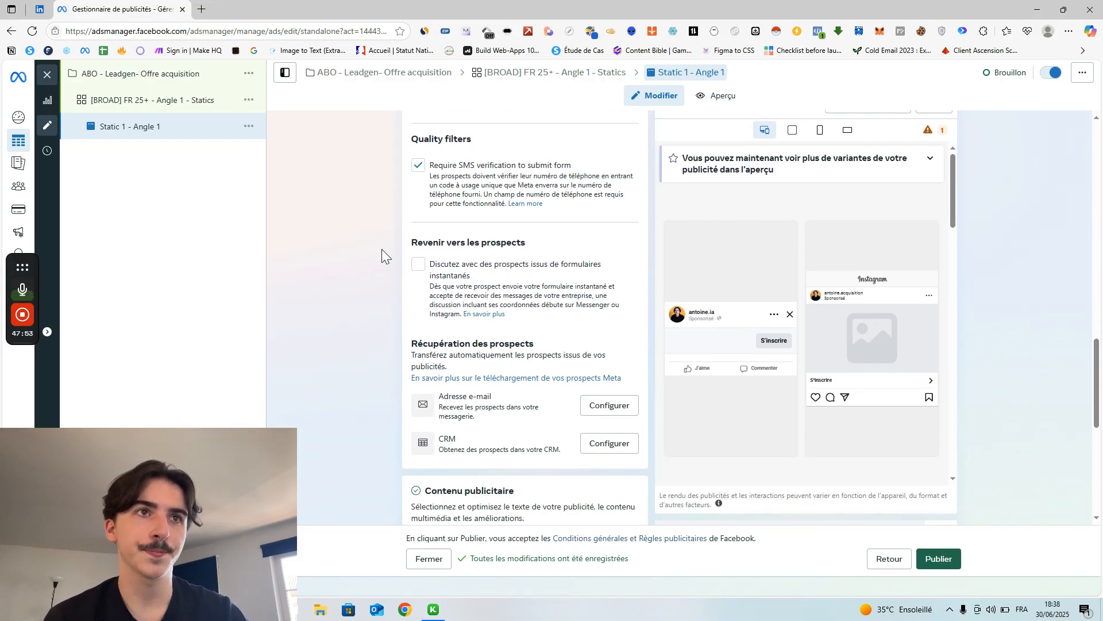
pyautogui.scroll(-1, 392, 281)
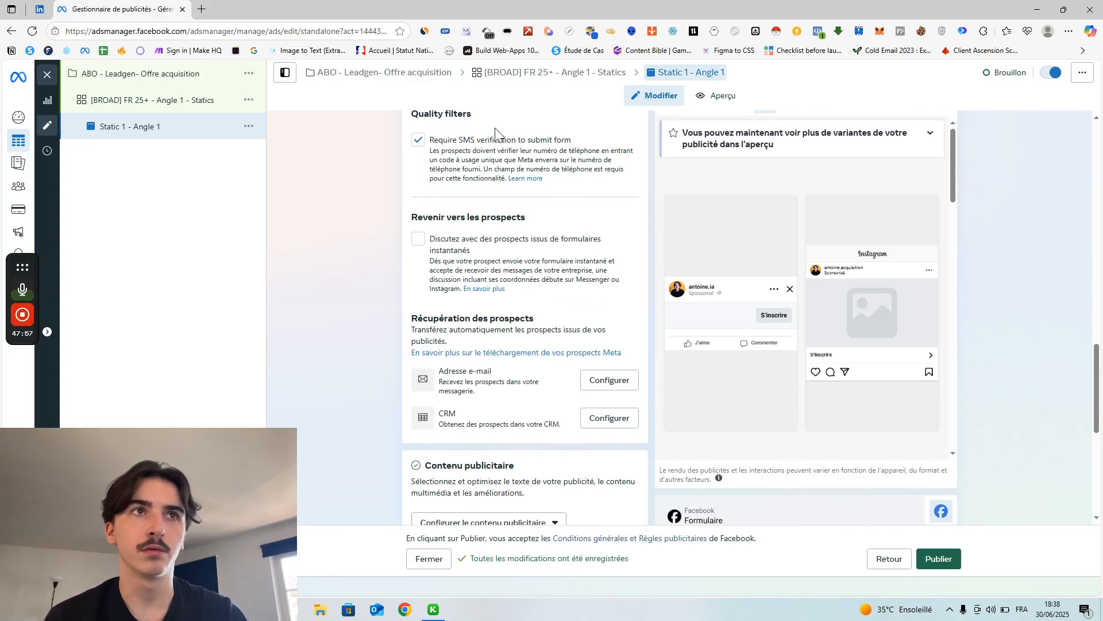
pyautogui.scroll(-2, 369, 275)
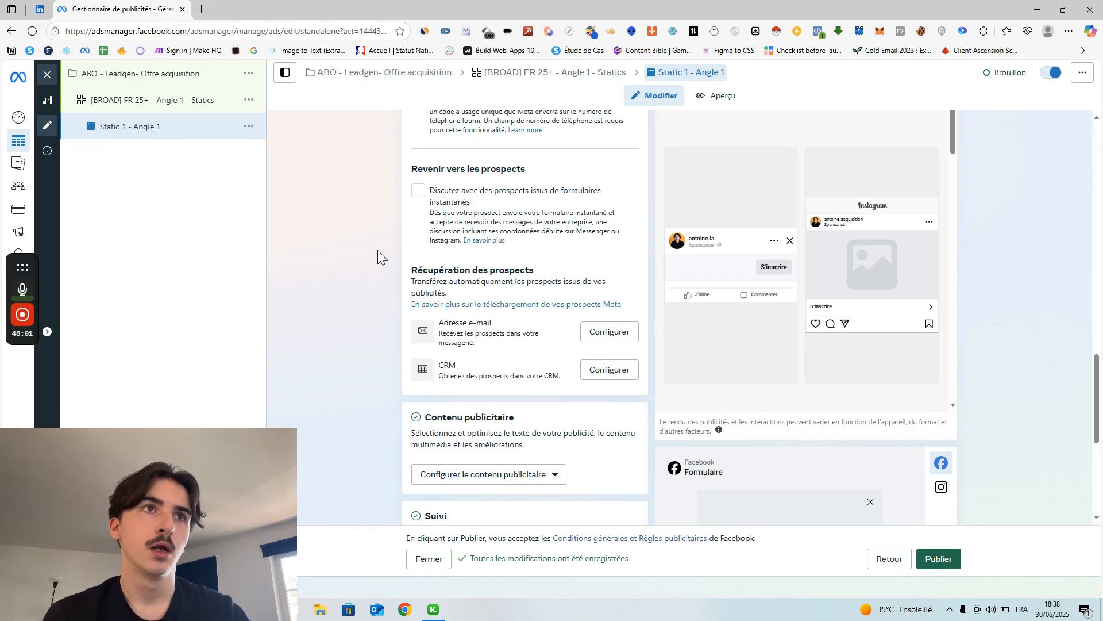
pyautogui.scroll(-2, 377, 253)
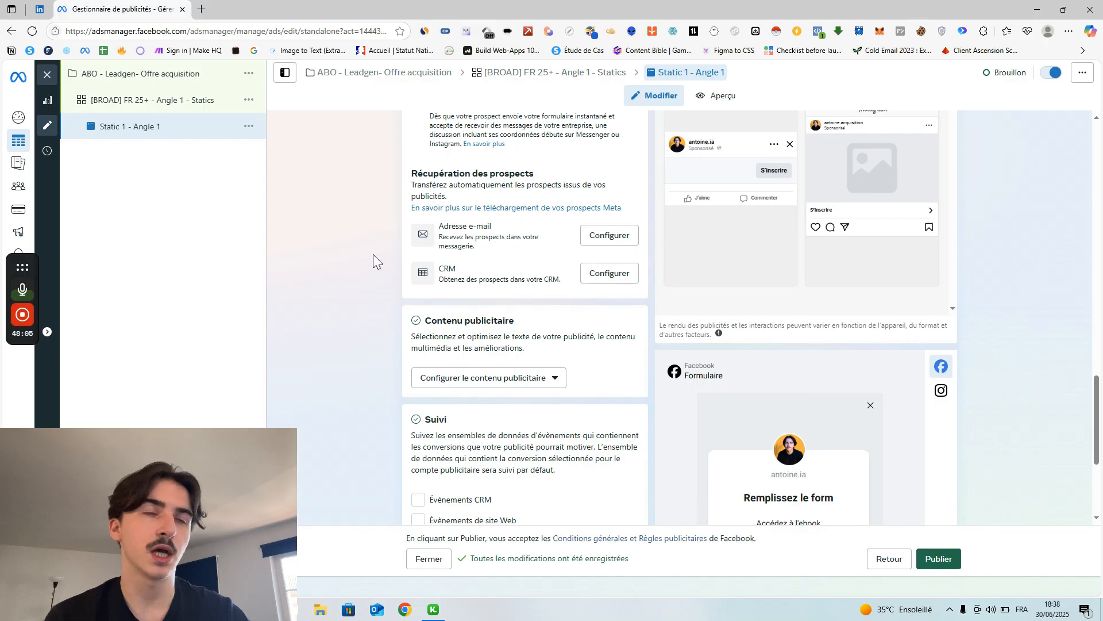
pyautogui.scroll(-2, 373, 254)
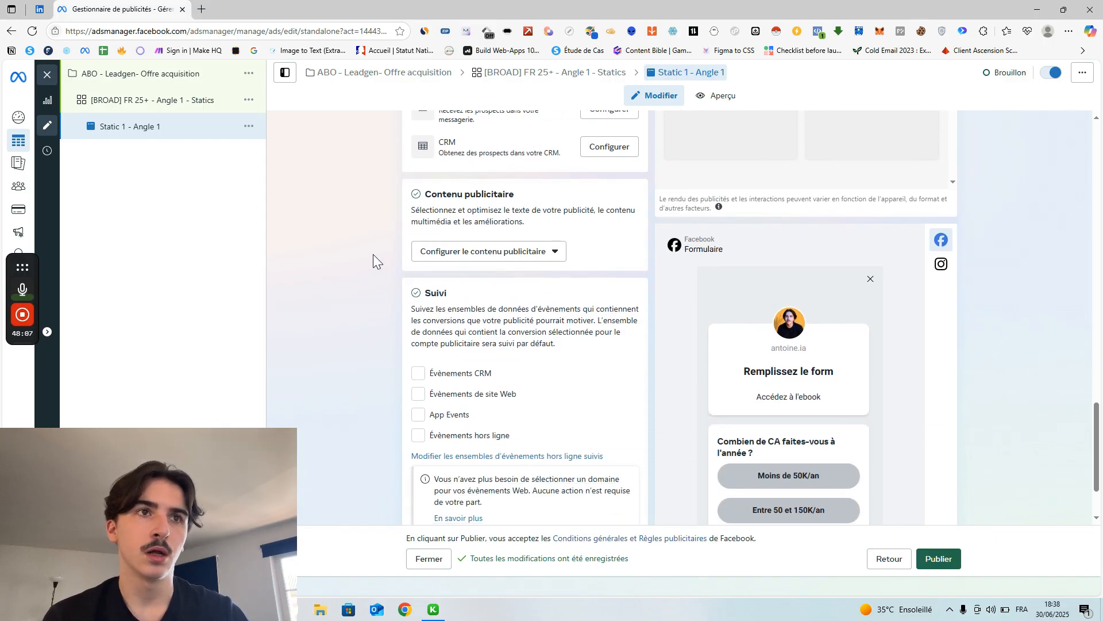
pyautogui.scroll(-1, 373, 256)
pyautogui.click(489, 199)
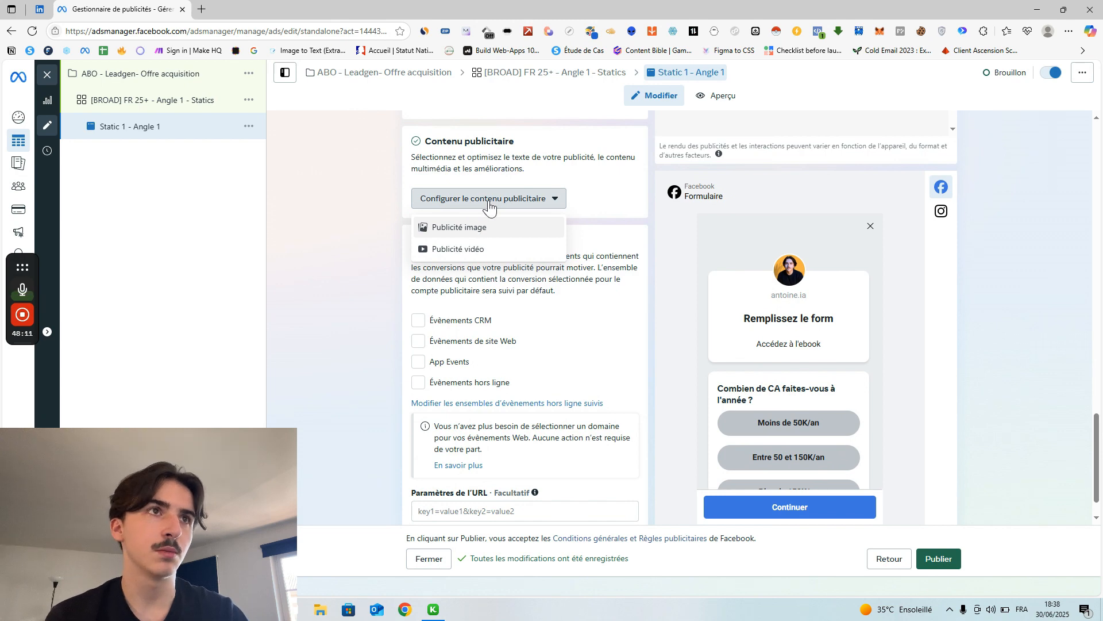
pyautogui.click(475, 227)
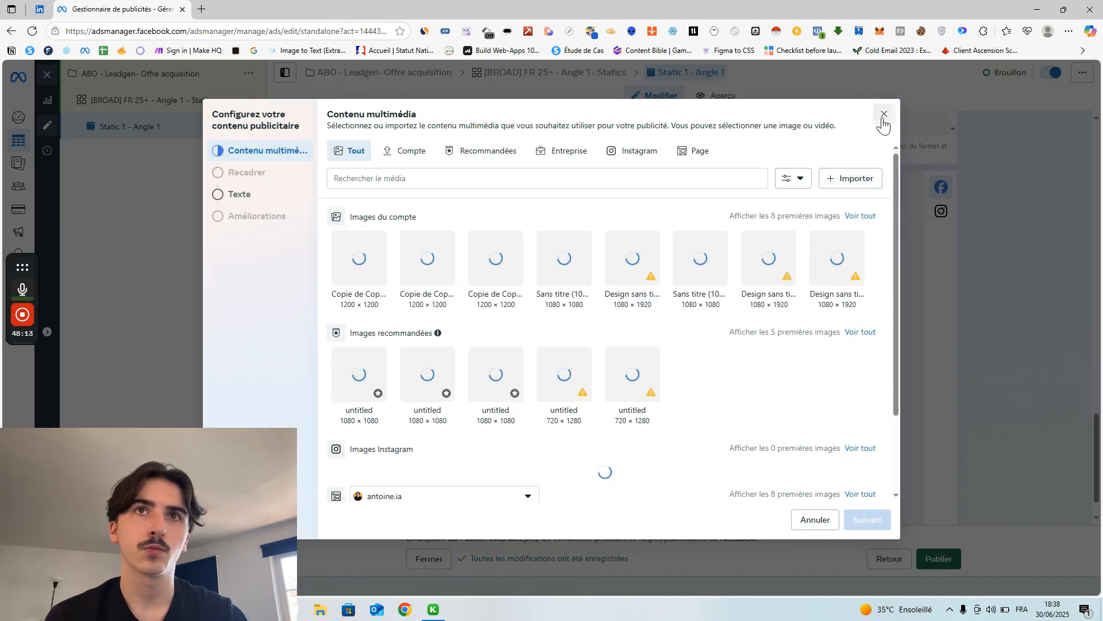
pyautogui.click(884, 115)
# Set up the creative as a video ad with the first "New vid DR" account video and skip trimming it.
pyautogui.click(485, 201)
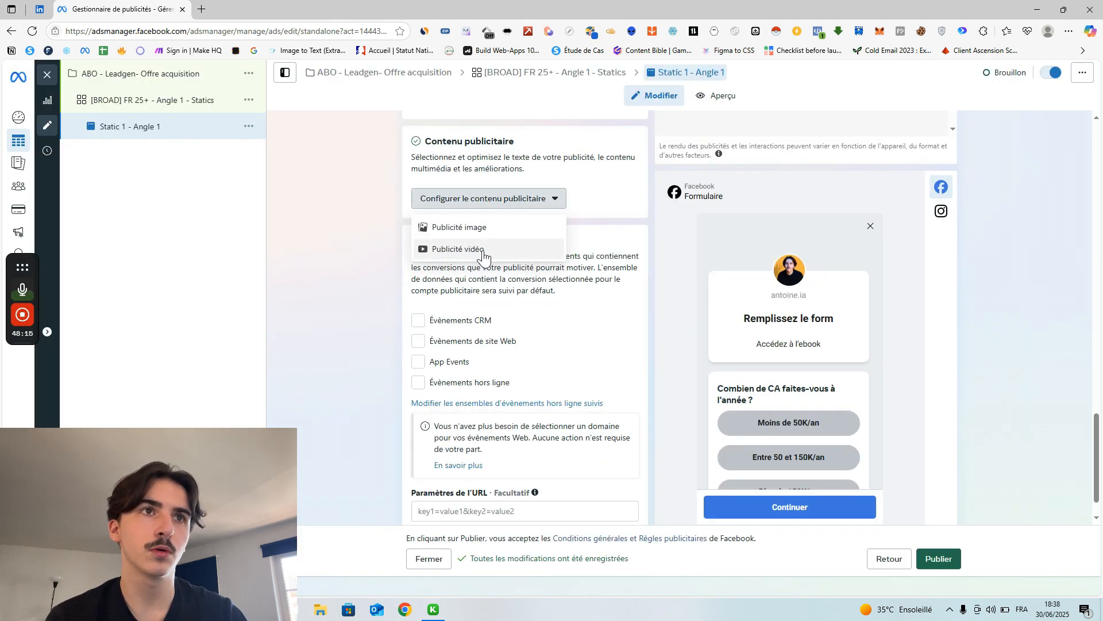
pyautogui.click(483, 251)
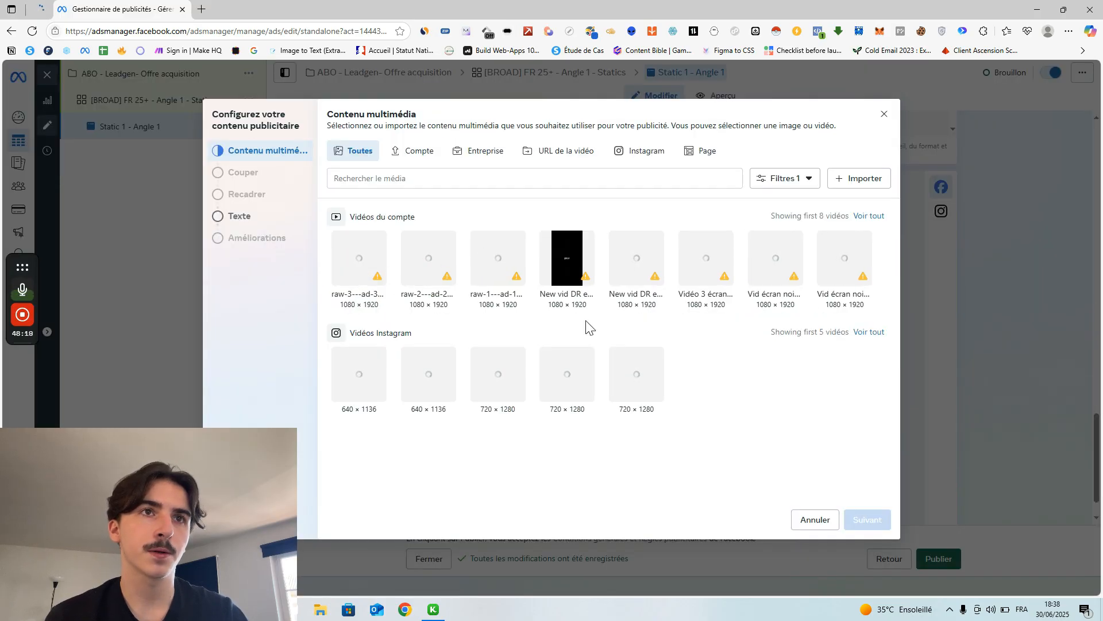
pyautogui.click(569, 271)
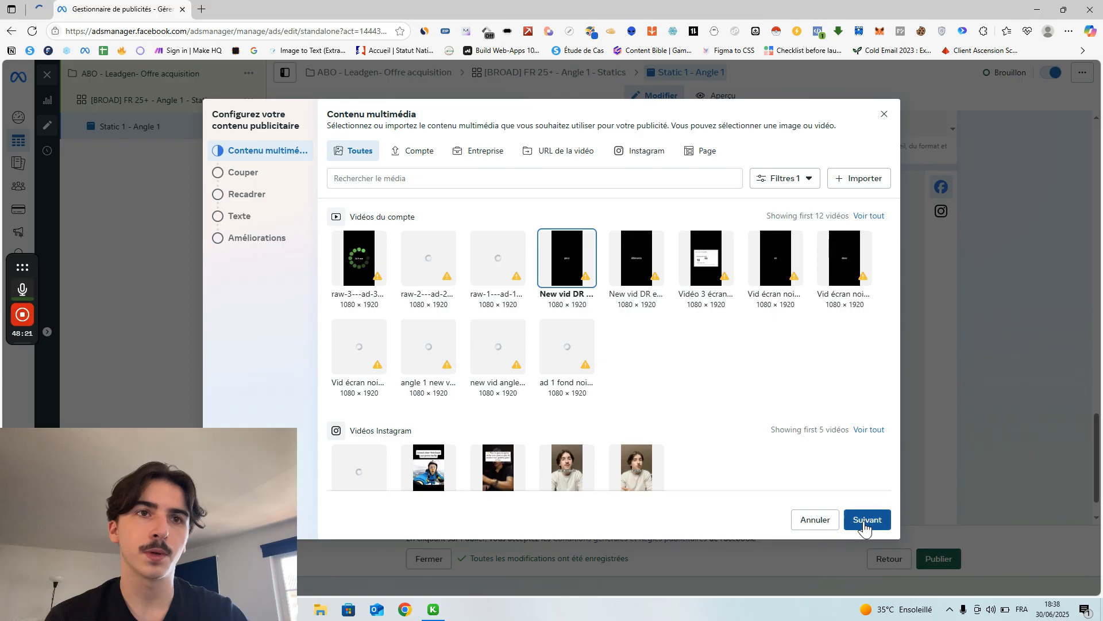
pyautogui.click(866, 522)
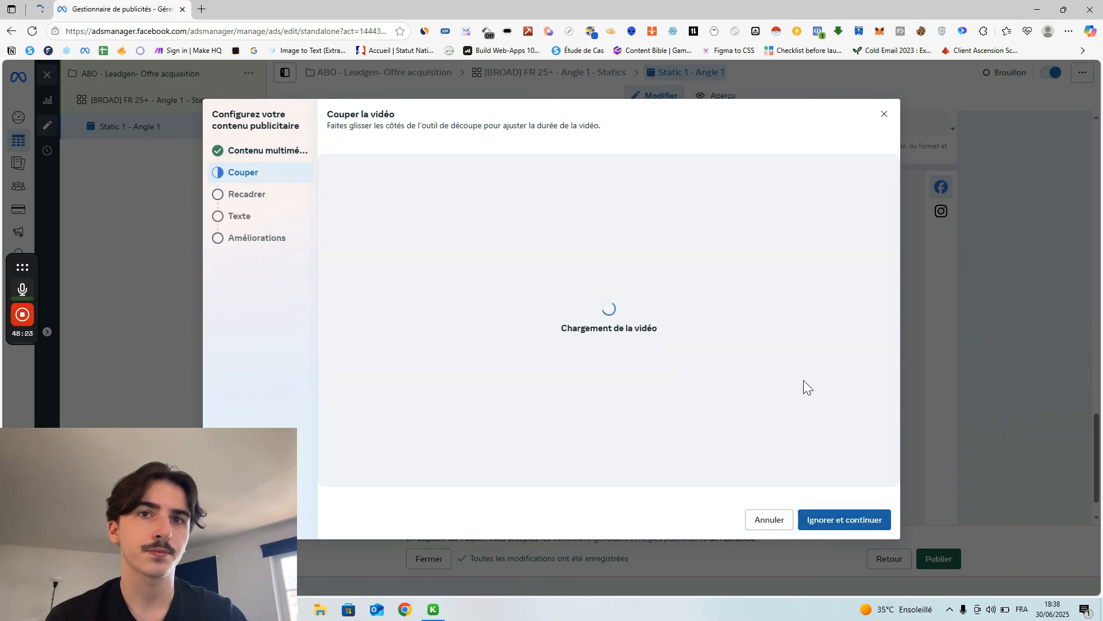
pyautogui.click(862, 524)
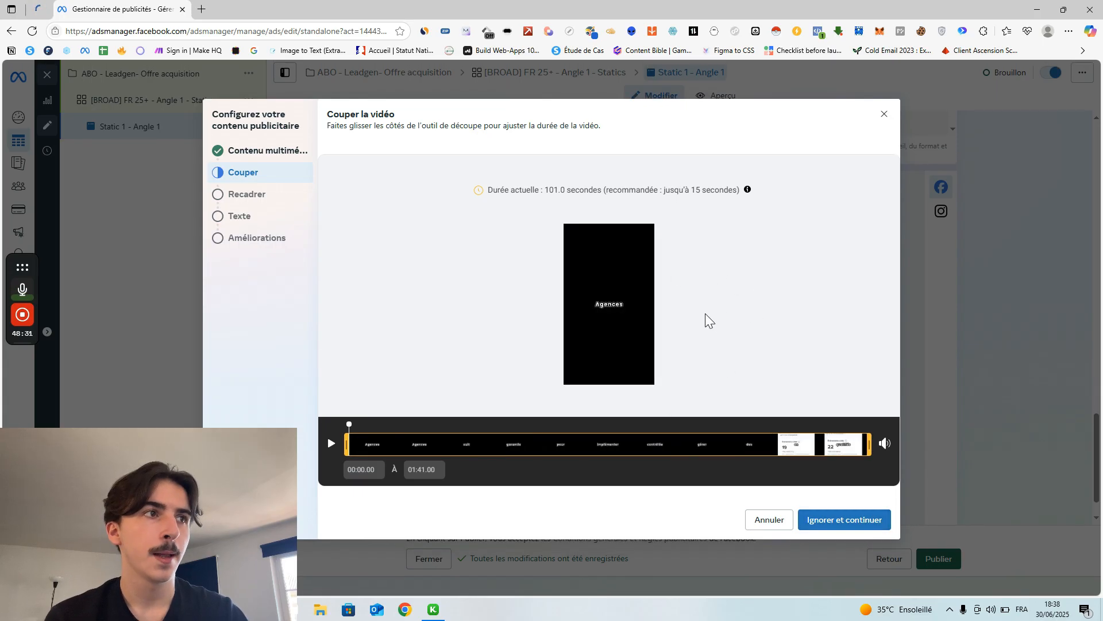
pyautogui.click(854, 520)
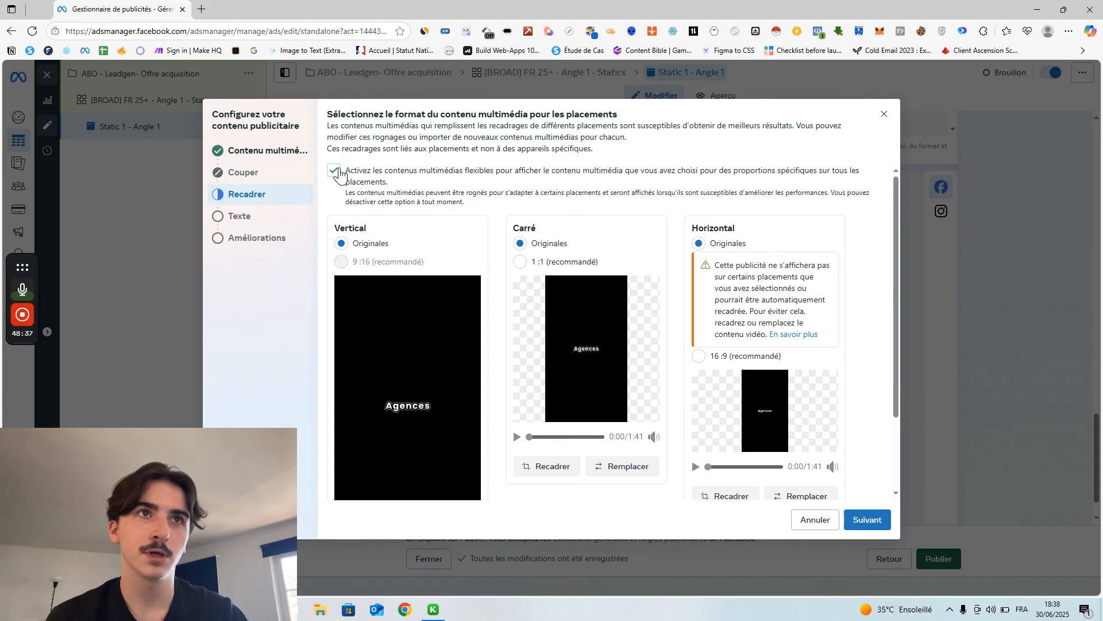
# Examine the video's vertical, square and horizontal placement formats and the replacement videos offered for the horizontal format.
pyautogui.scroll(-3, 487, 389)
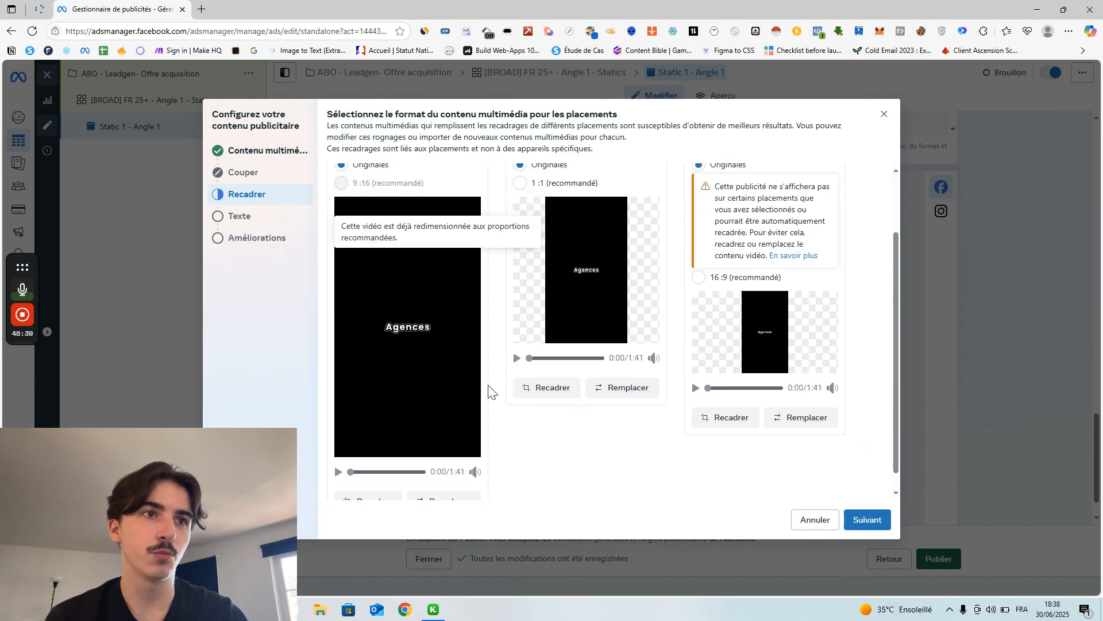
pyautogui.scroll(3, 497, 400)
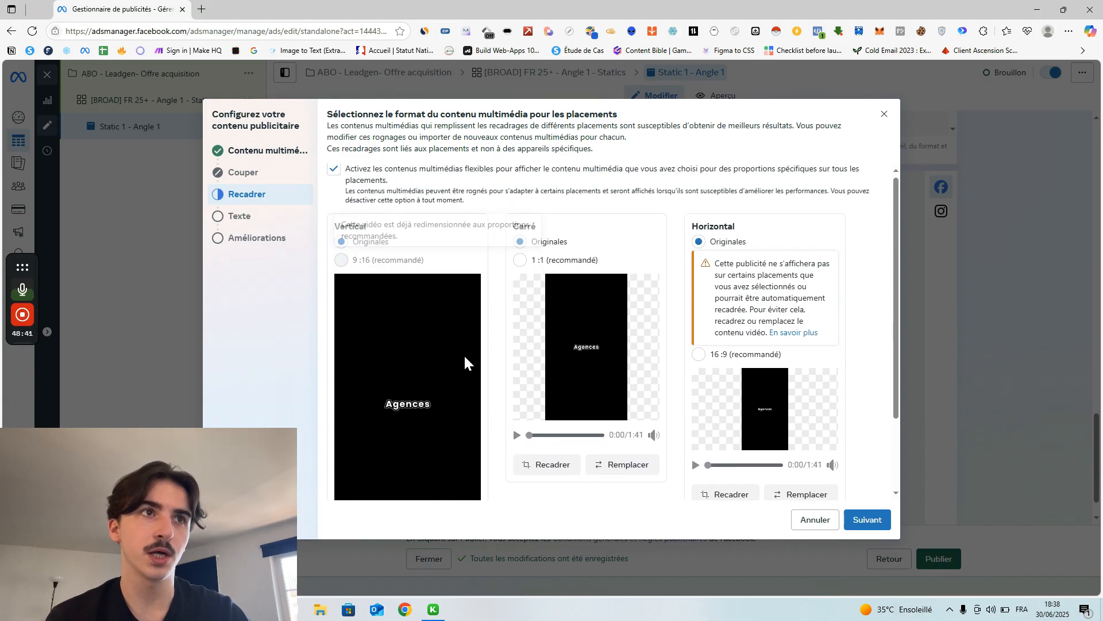
pyautogui.scroll(-1, 442, 358)
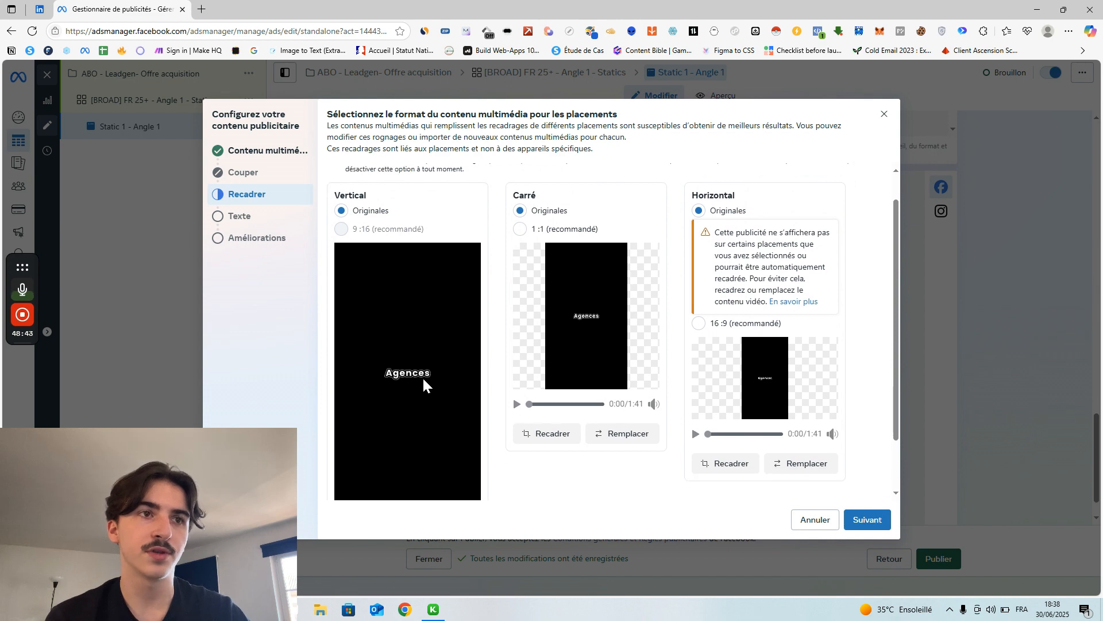
pyautogui.scroll(-1, 423, 379)
pyautogui.scroll(2, 435, 352)
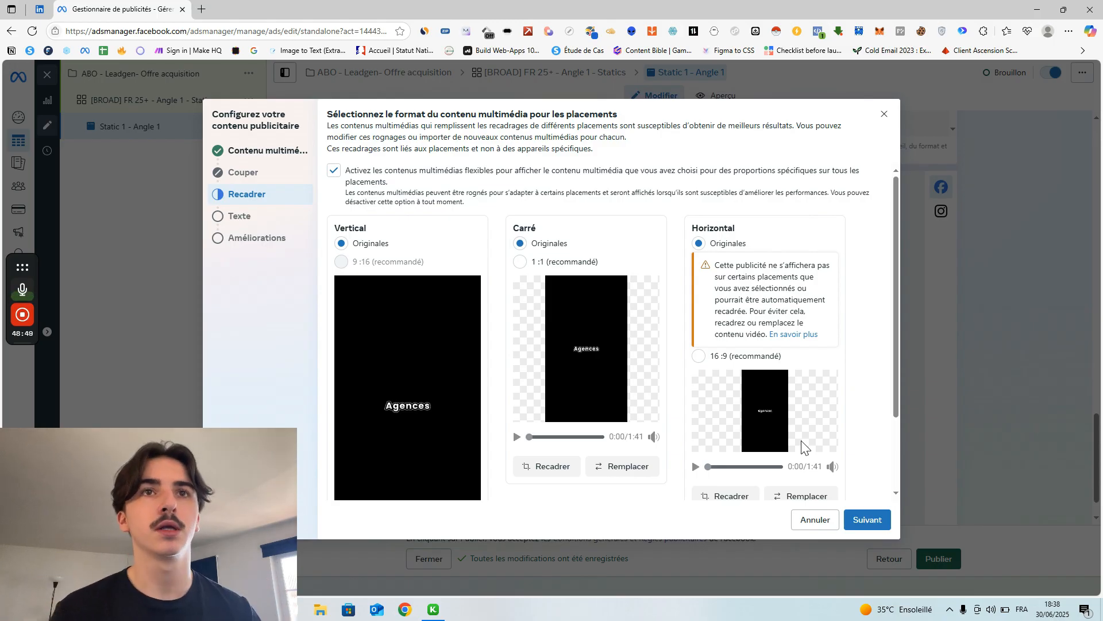
pyautogui.scroll(-2, 834, 316)
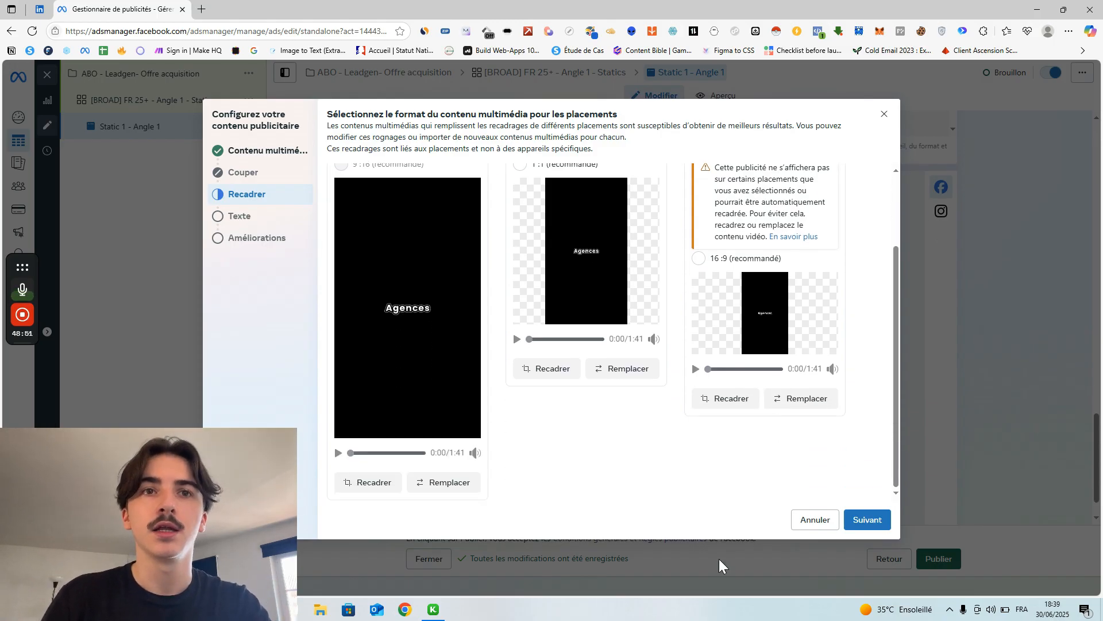
pyautogui.click(807, 403)
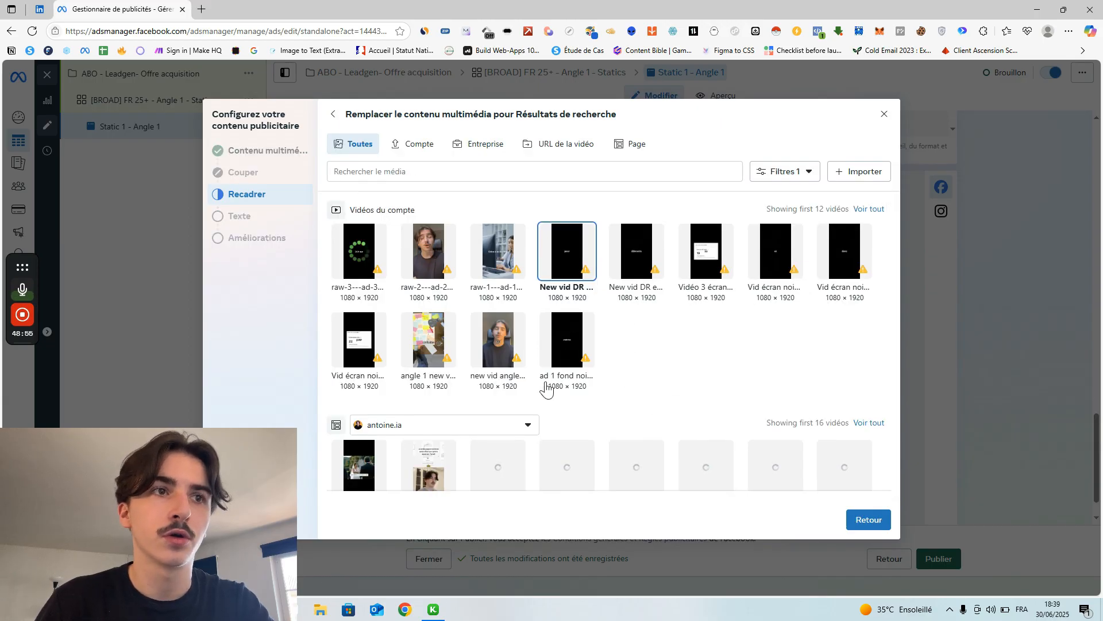
pyautogui.click(867, 523)
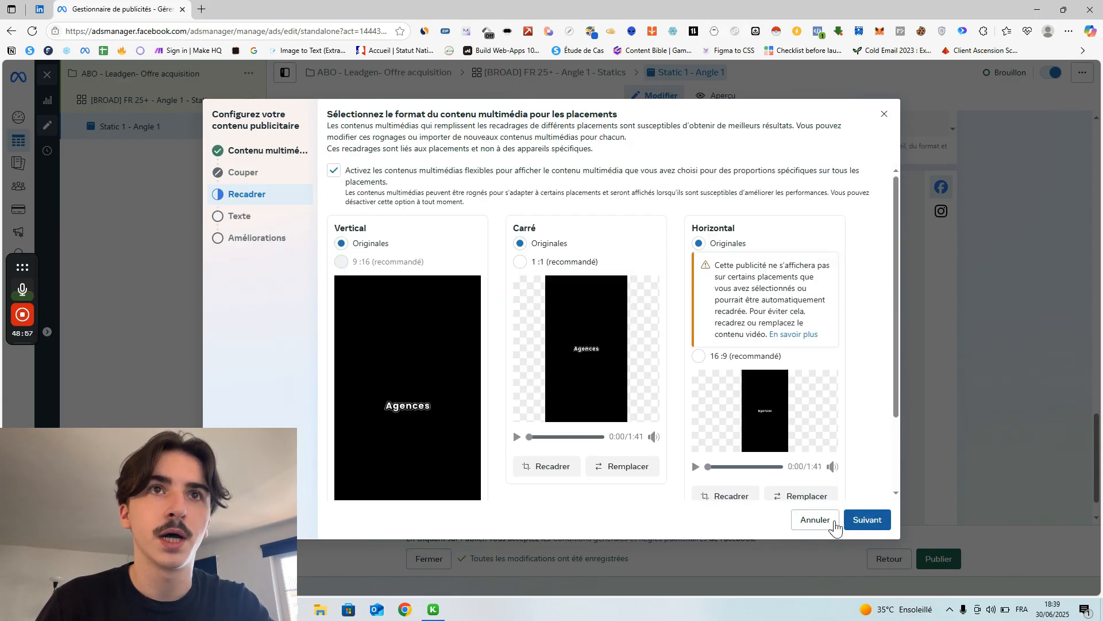
pyautogui.scroll(-2, 776, 362)
pyautogui.scroll(2, 742, 385)
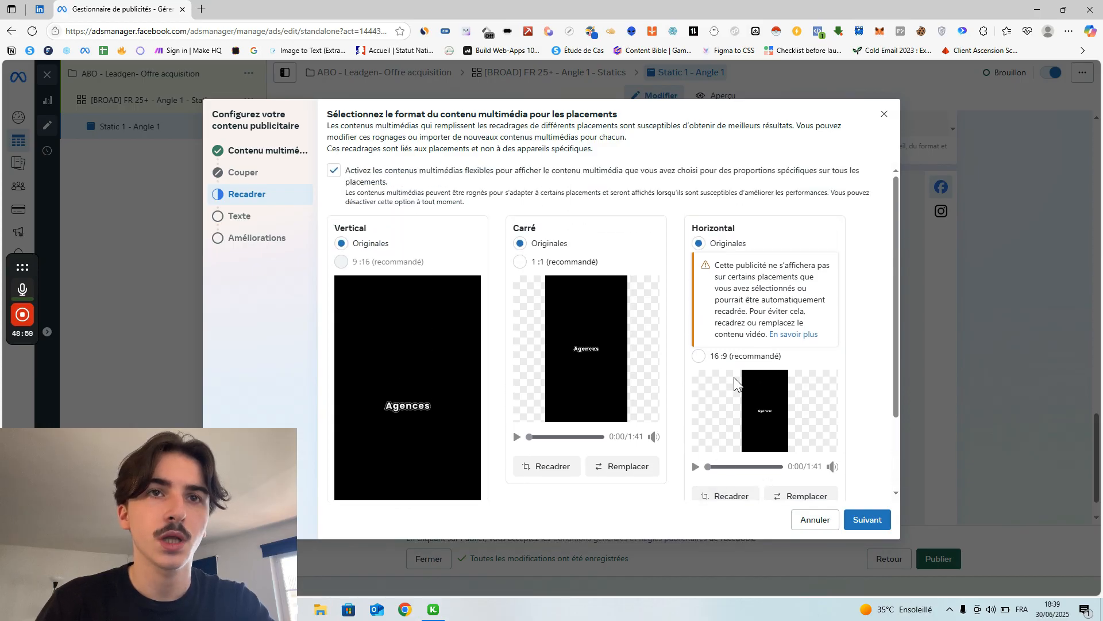
pyautogui.scroll(-1, 725, 401)
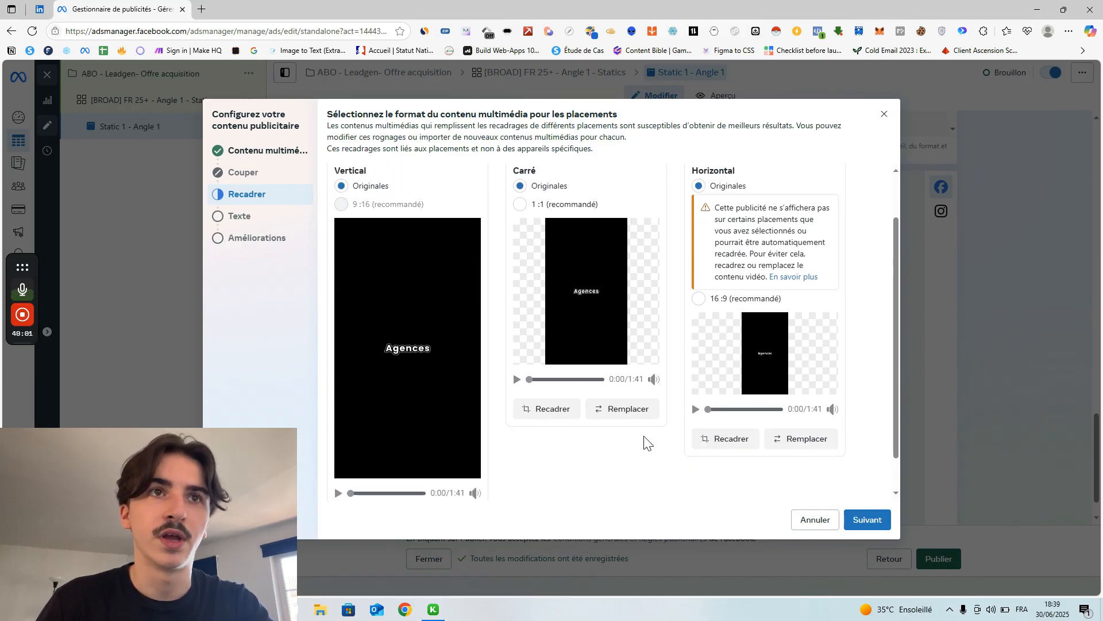
pyautogui.scroll(-1, 414, 316)
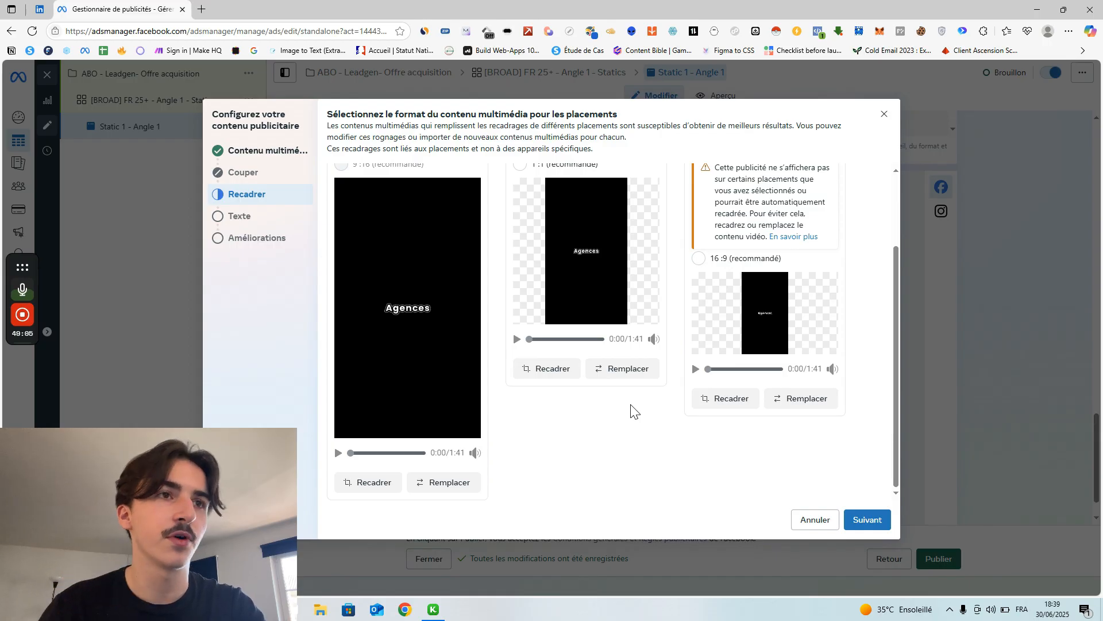
pyautogui.scroll(2, 632, 411)
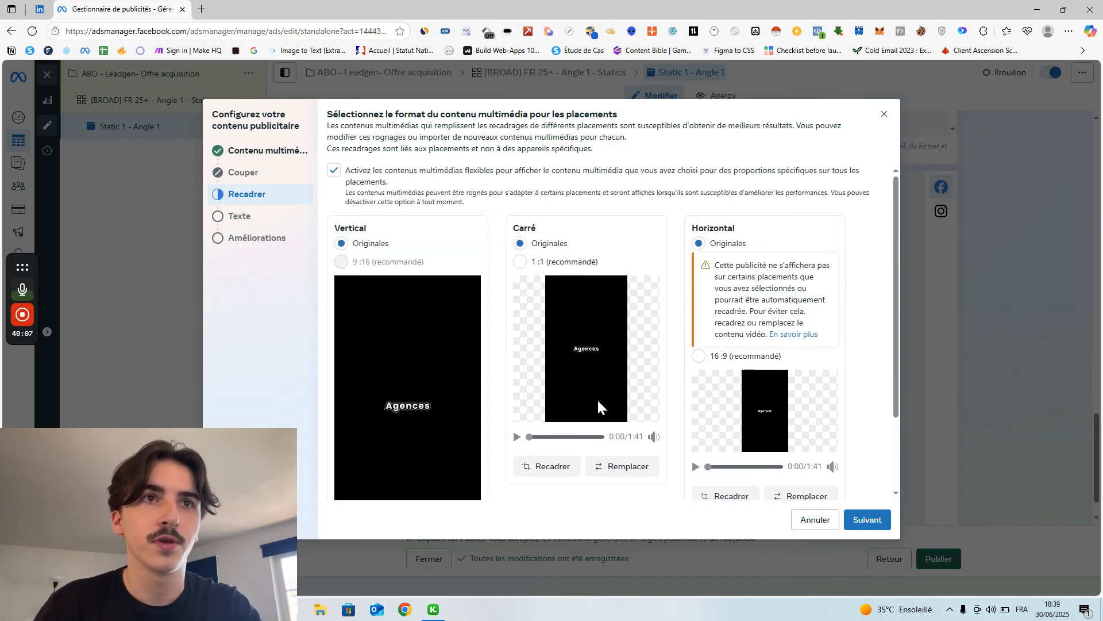
# Crop the square placement's video to the recommended 1:1 ratio.
pyautogui.scroll(-1, 776, 405)
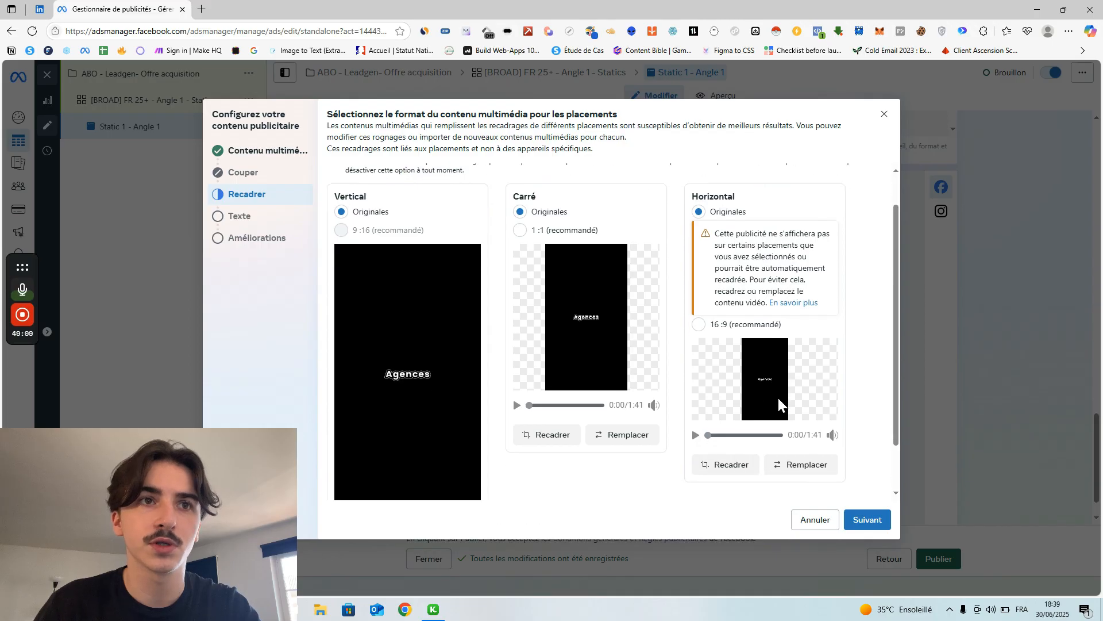
pyautogui.click(564, 415)
pyautogui.moveTo(625, 365); pyautogui.dragTo(660, 355)
pyautogui.press('Return')
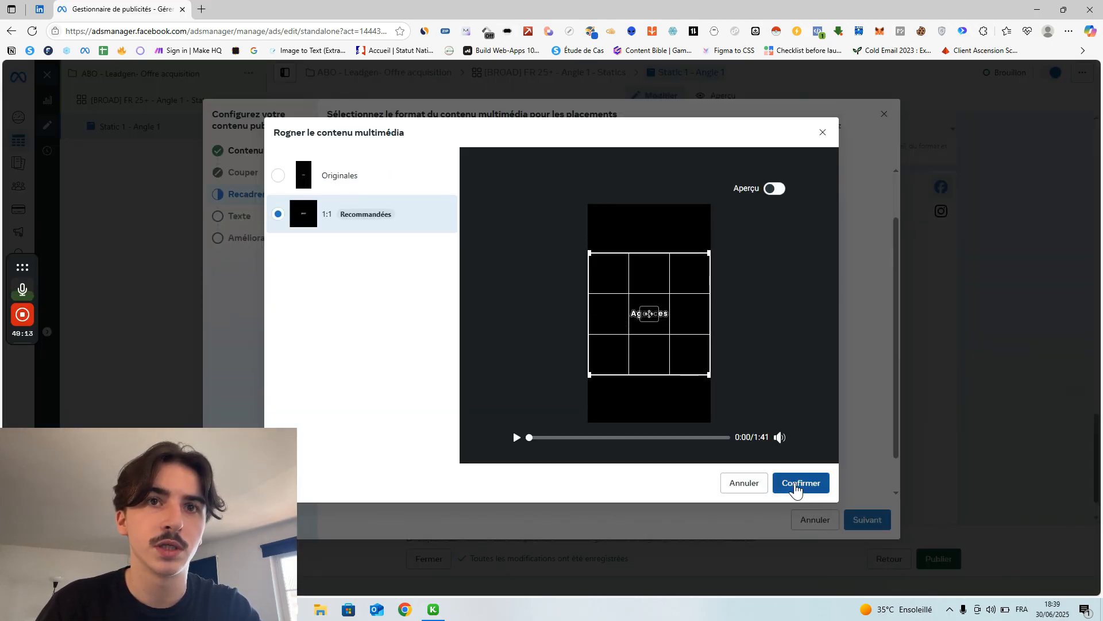
# Crop the horizontal placement's video to the recommended 16:9 ratio and continue to the ad text.
pyautogui.scroll(1, 610, 368)
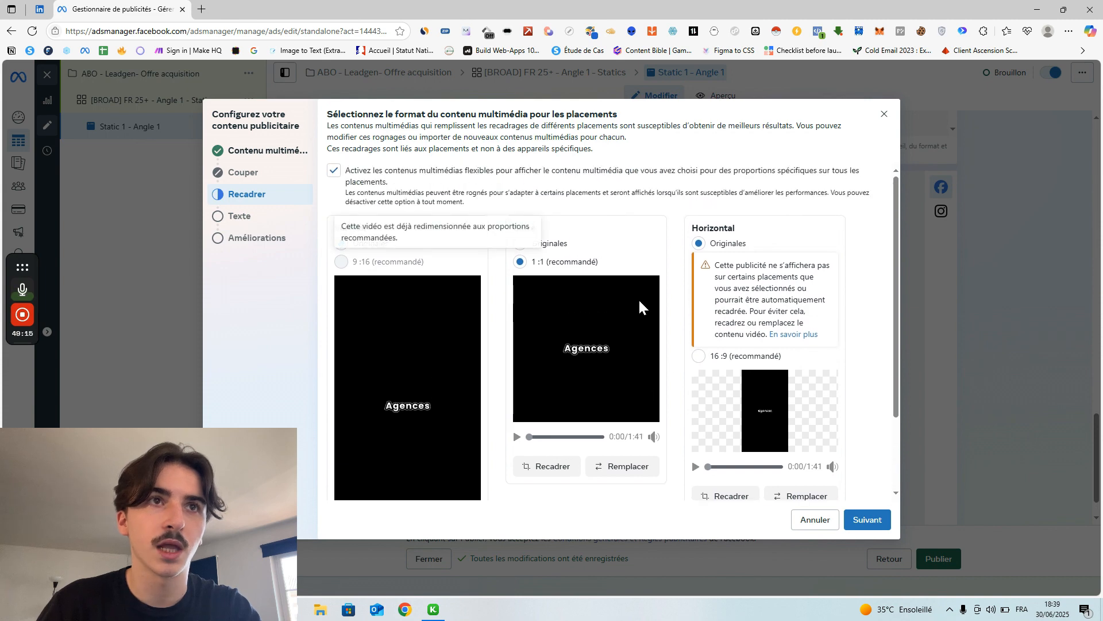
pyautogui.scroll(-2, 657, 227)
pyautogui.click(727, 395)
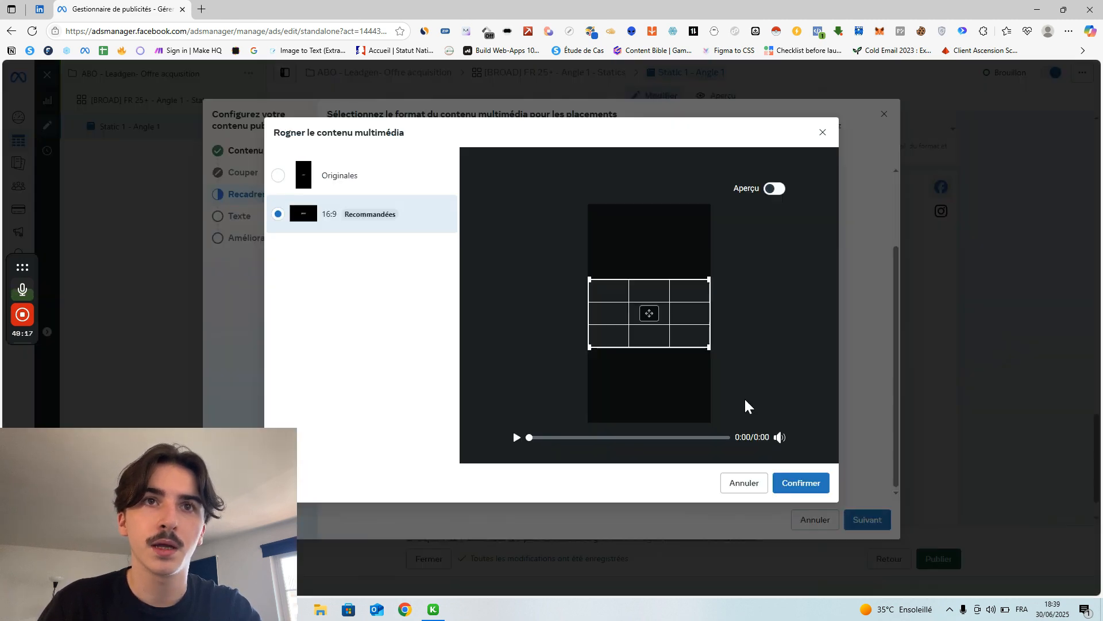
pyautogui.click(801, 483)
pyautogui.scroll(2, 653, 399)
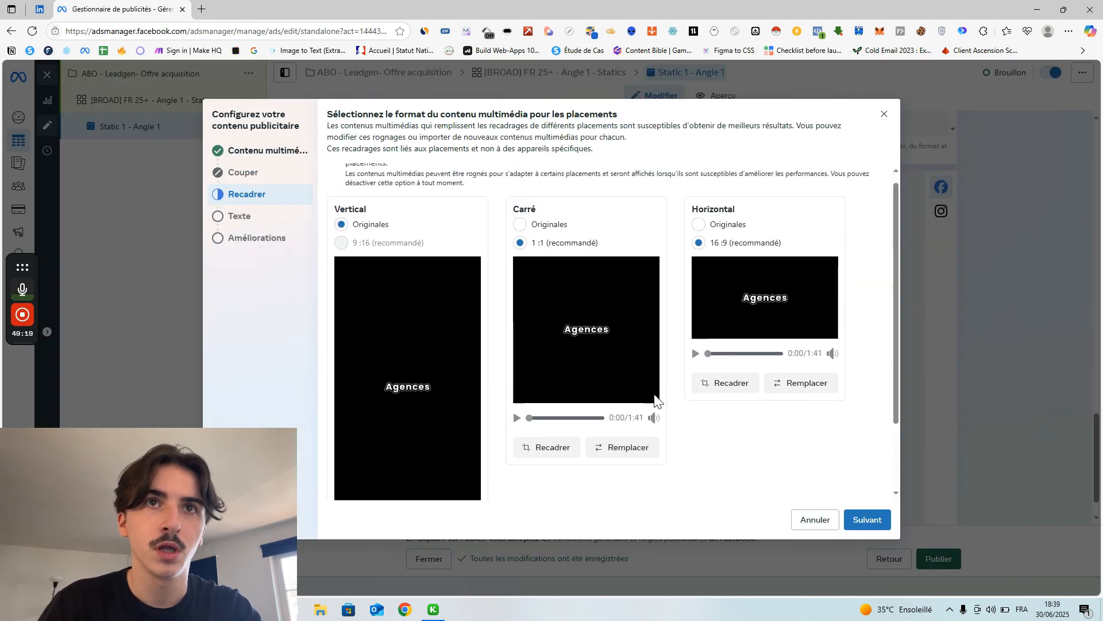
pyautogui.scroll(-2, 814, 345)
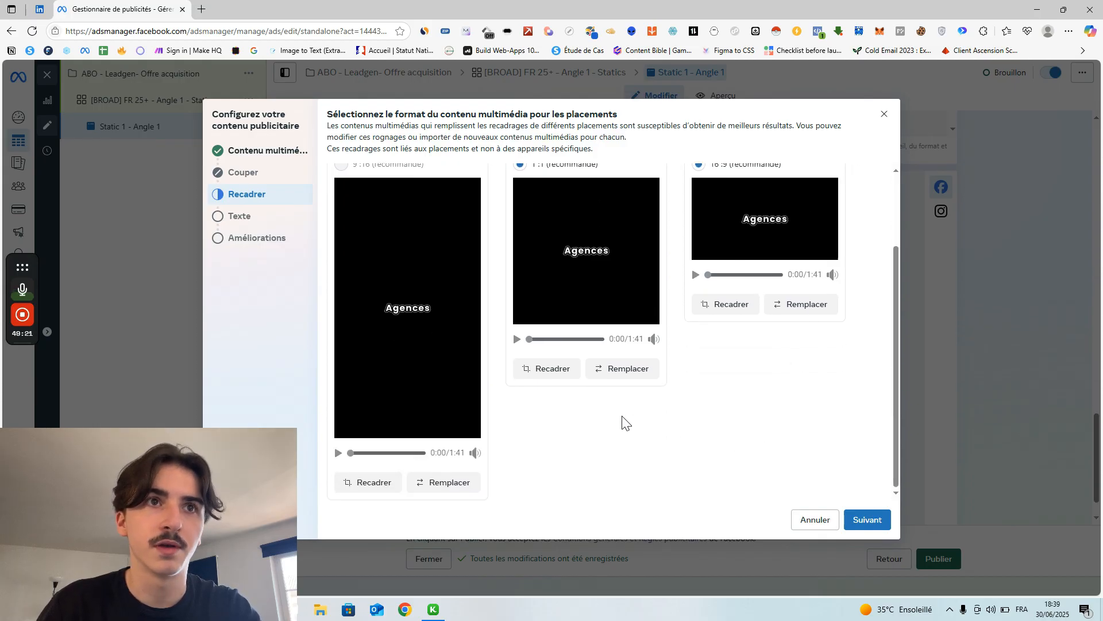
pyautogui.click(868, 520)
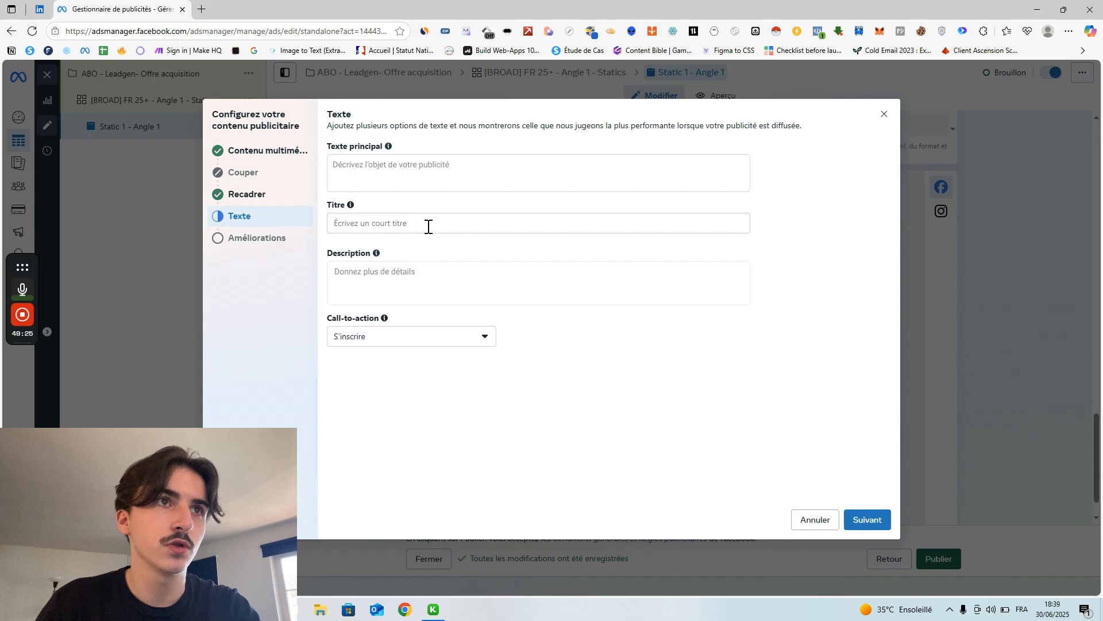
# Write "A l'attention des Entrepreneurs bloqués ..." as the ad's only primary text option.
pyautogui.click(420, 166)
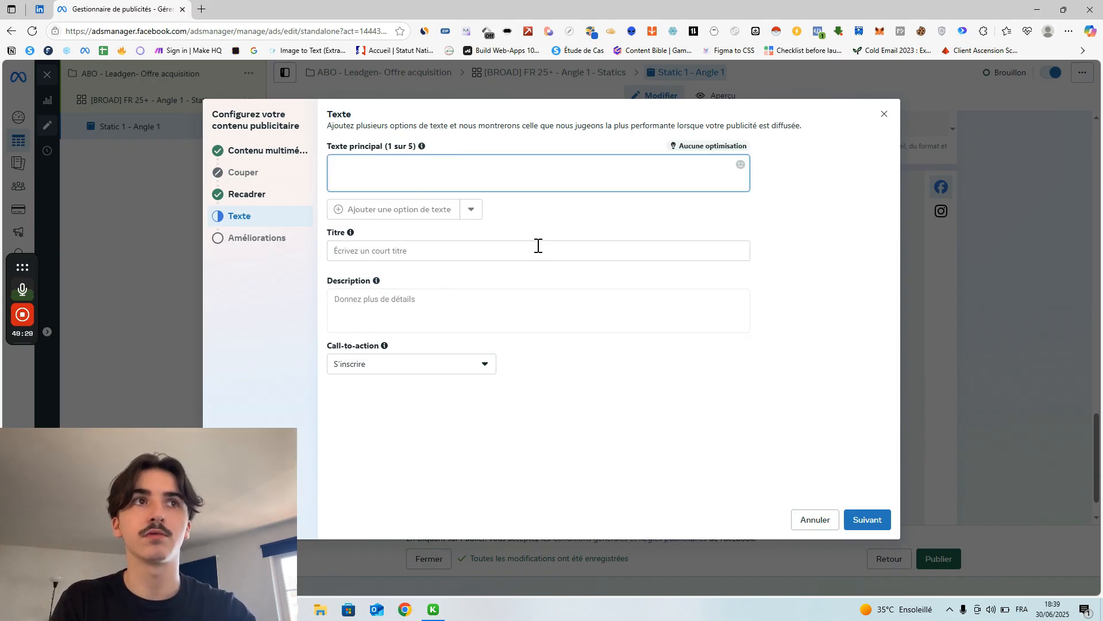
pyautogui.press('capslock')
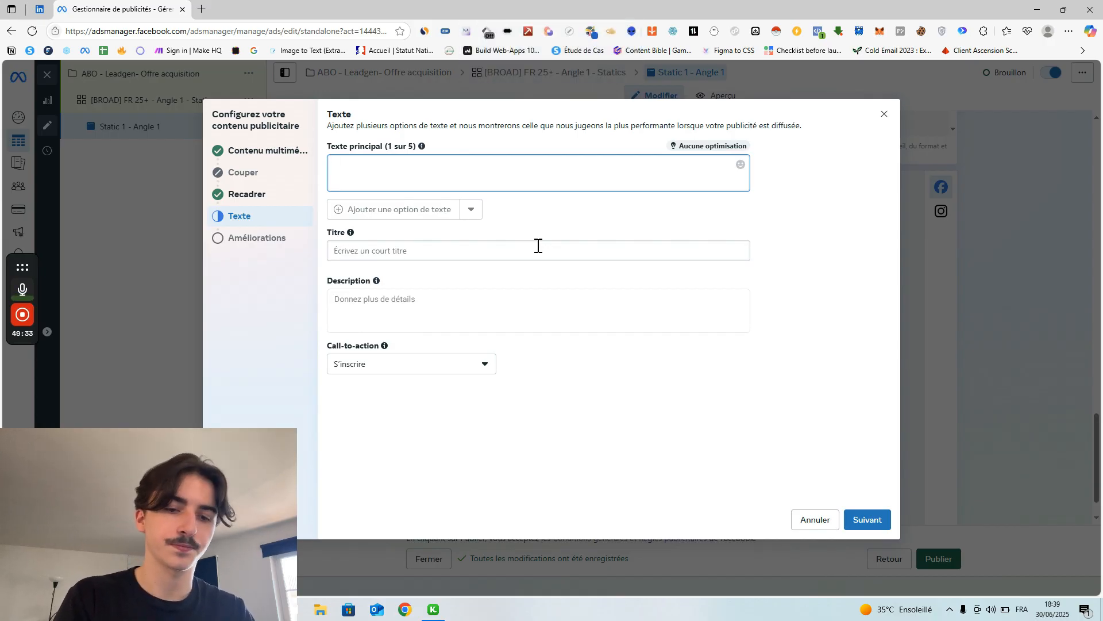
pyautogui.write('A')
pyautogui.press('capslock')
pyautogui.write("l'attenti")
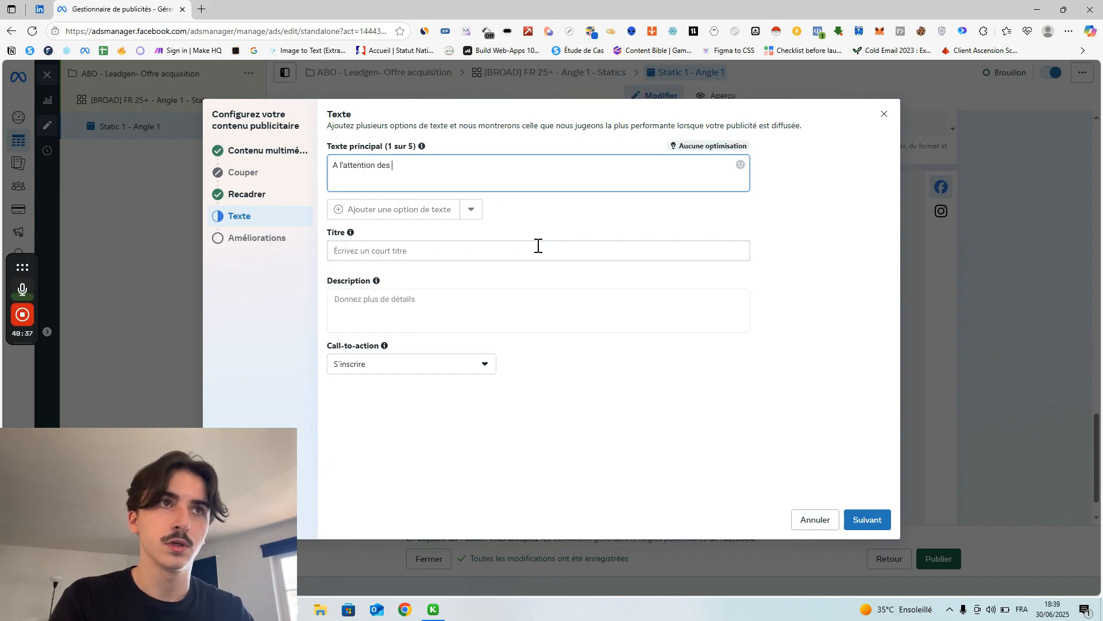
pyautogui.write('on des')
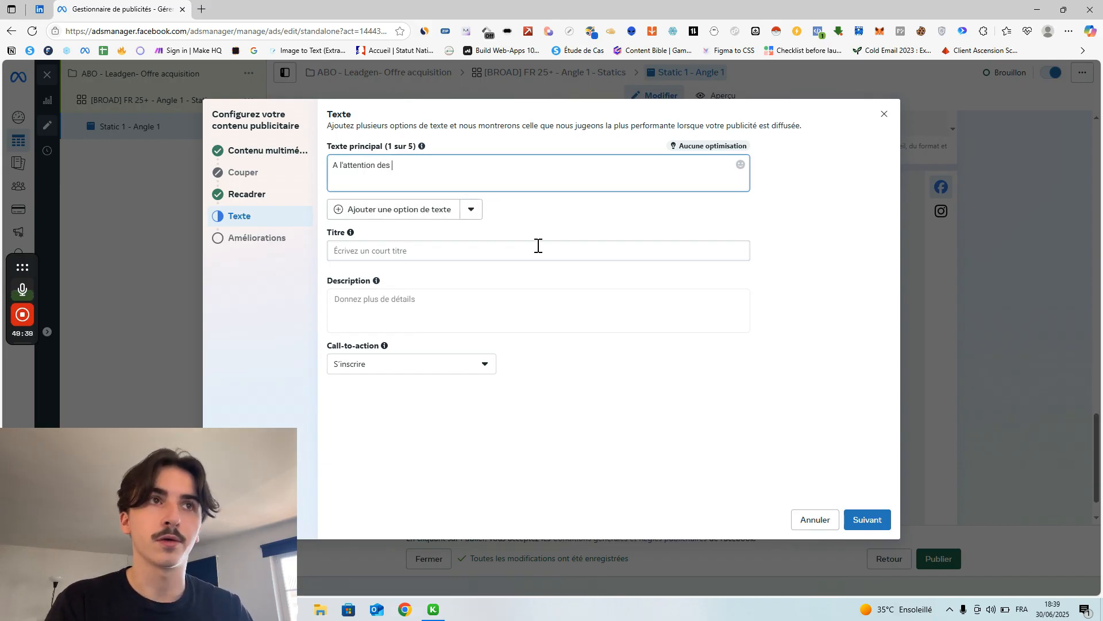
pyautogui.press('capslock')
pyautogui.write('E')
pyautogui.press('capslock')
pyautogui.write('ntrepreneurs bloqués ...')
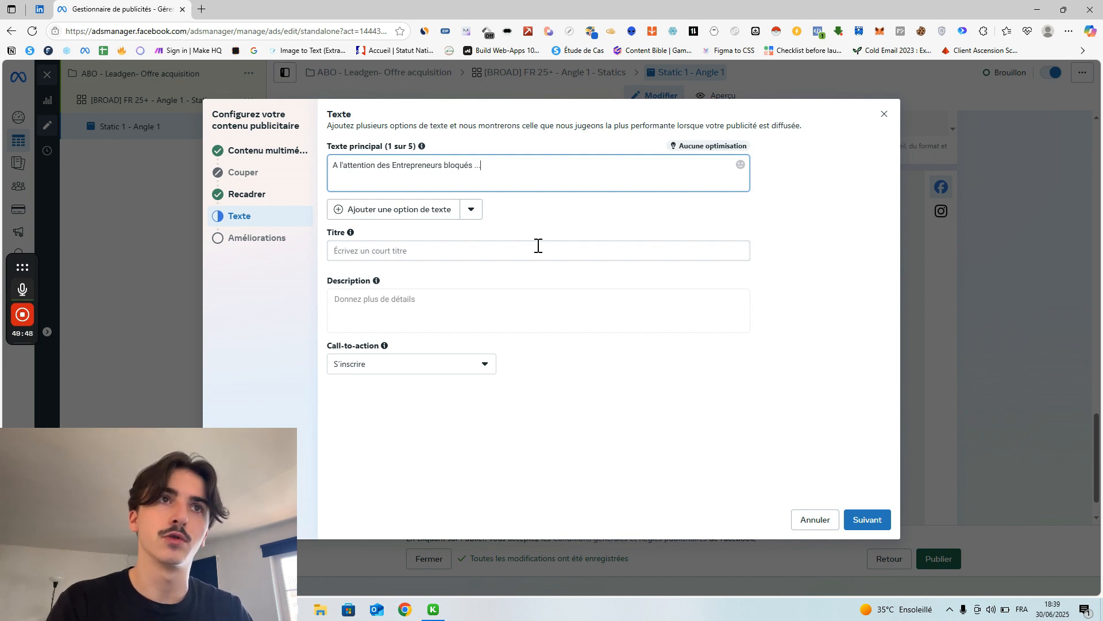
pyautogui.click(546, 230)
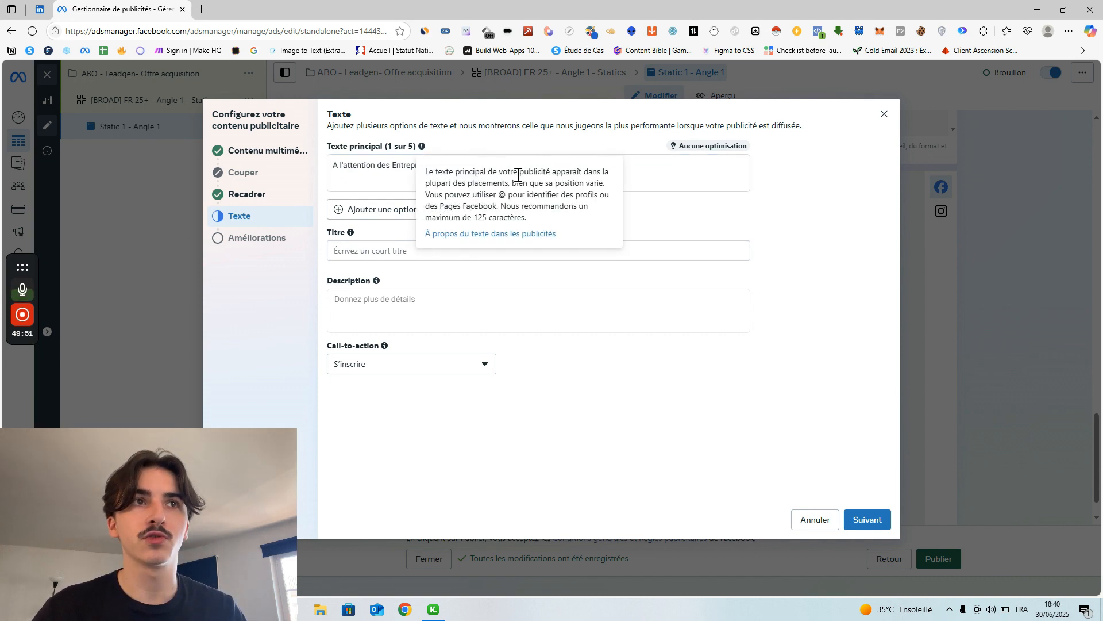
pyautogui.click(630, 178)
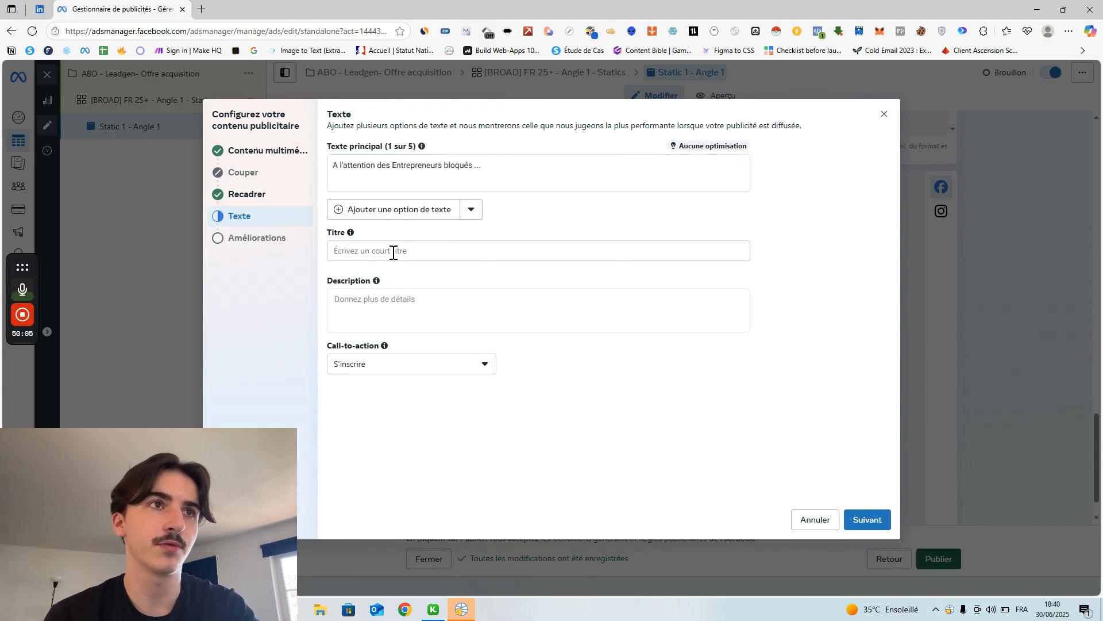
pyautogui.click(396, 216)
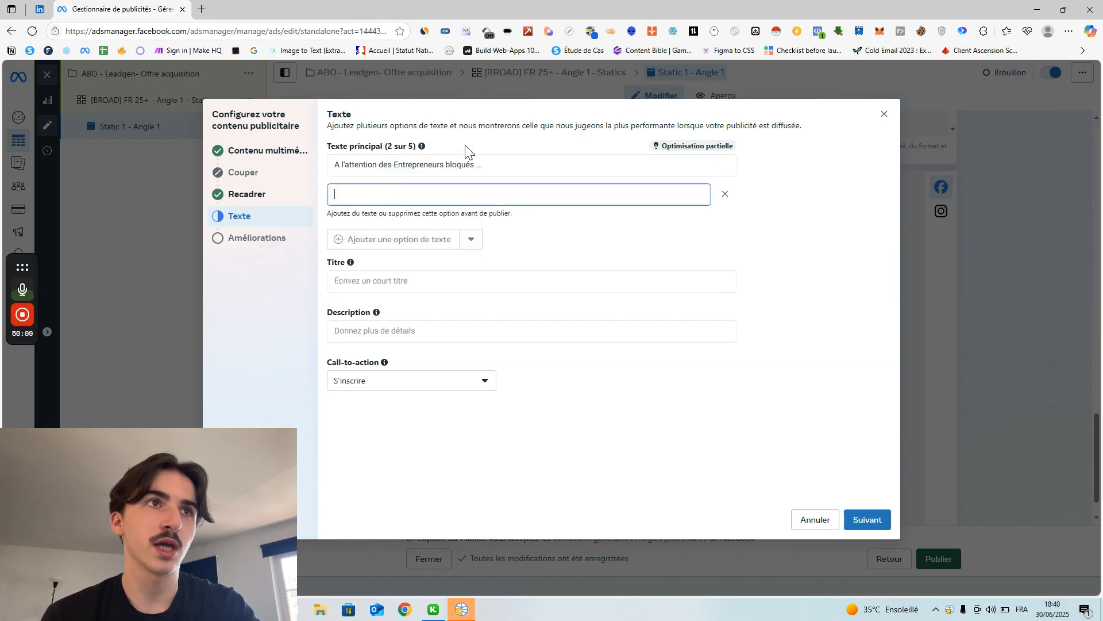
pyautogui.click(723, 199)
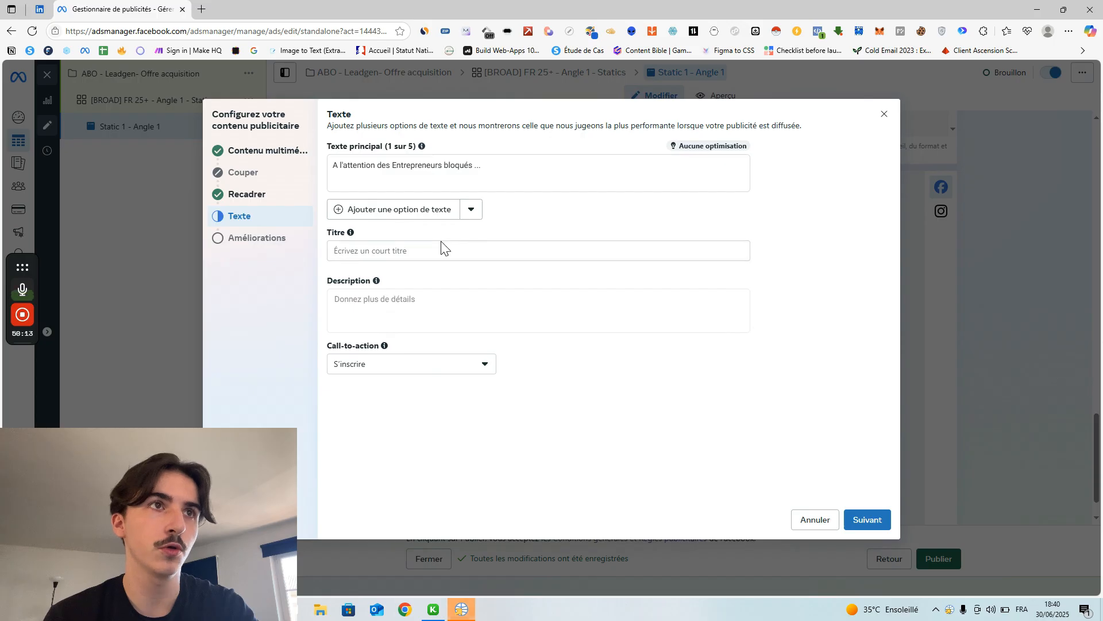
# Set the ad title to "Accédez à la démo".
pyautogui.click(432, 251)
pyautogui.press('capslock')
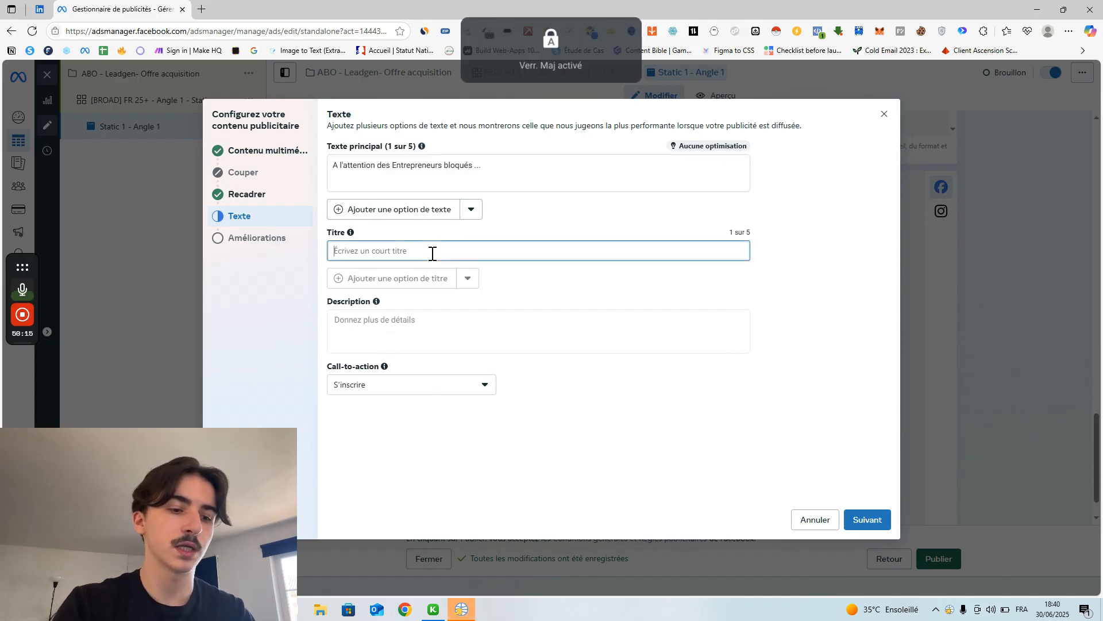
pyautogui.write('Accédez à la démo')
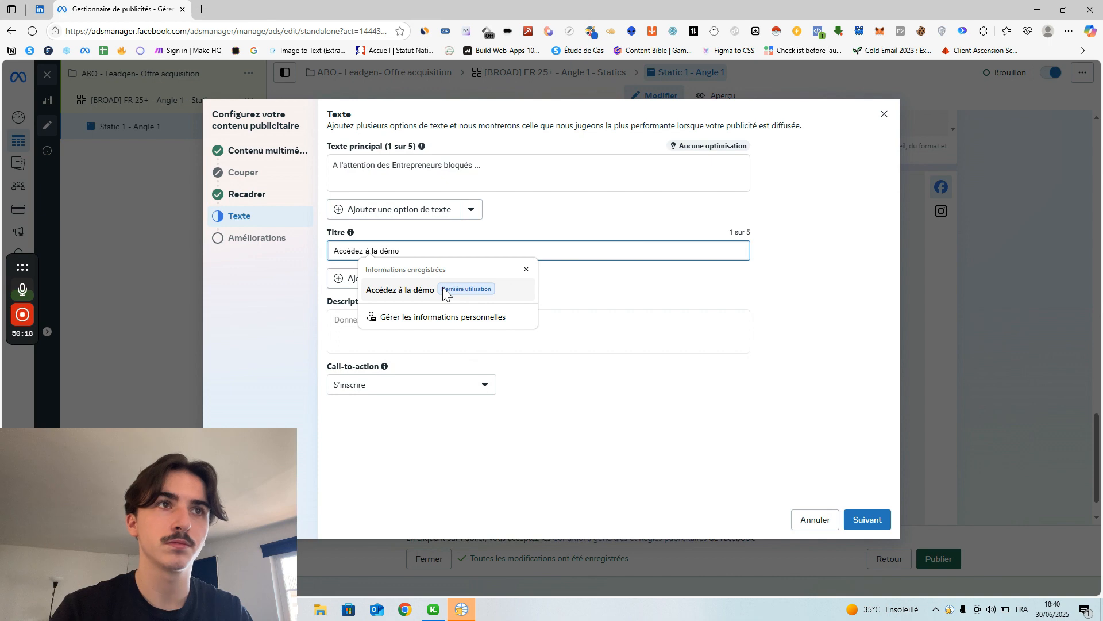
pyautogui.click(443, 287)
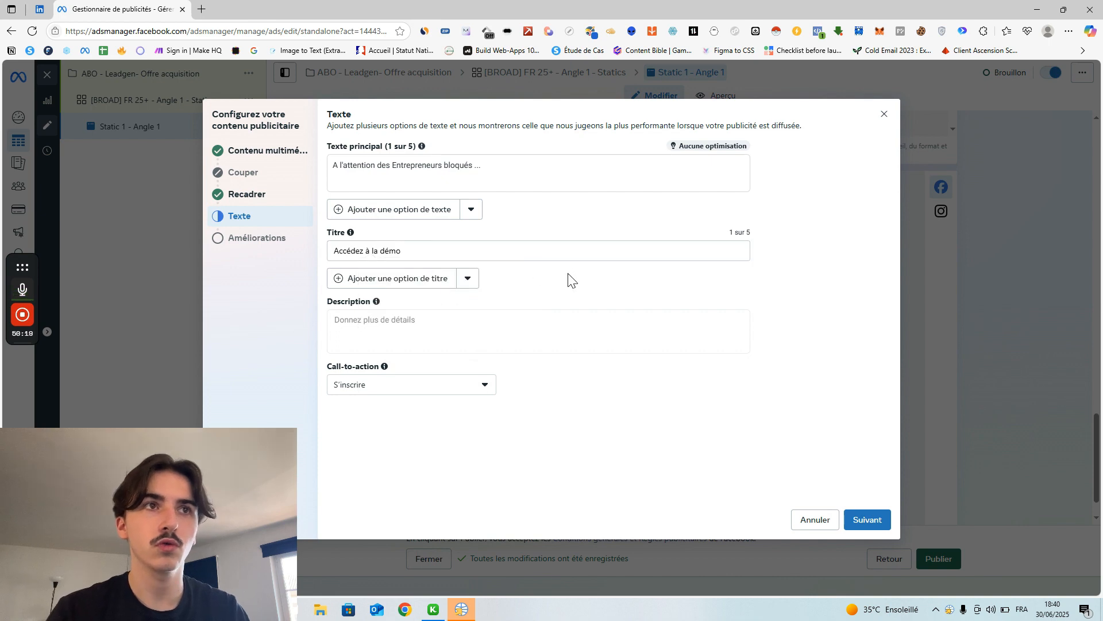
pyautogui.click(431, 287)
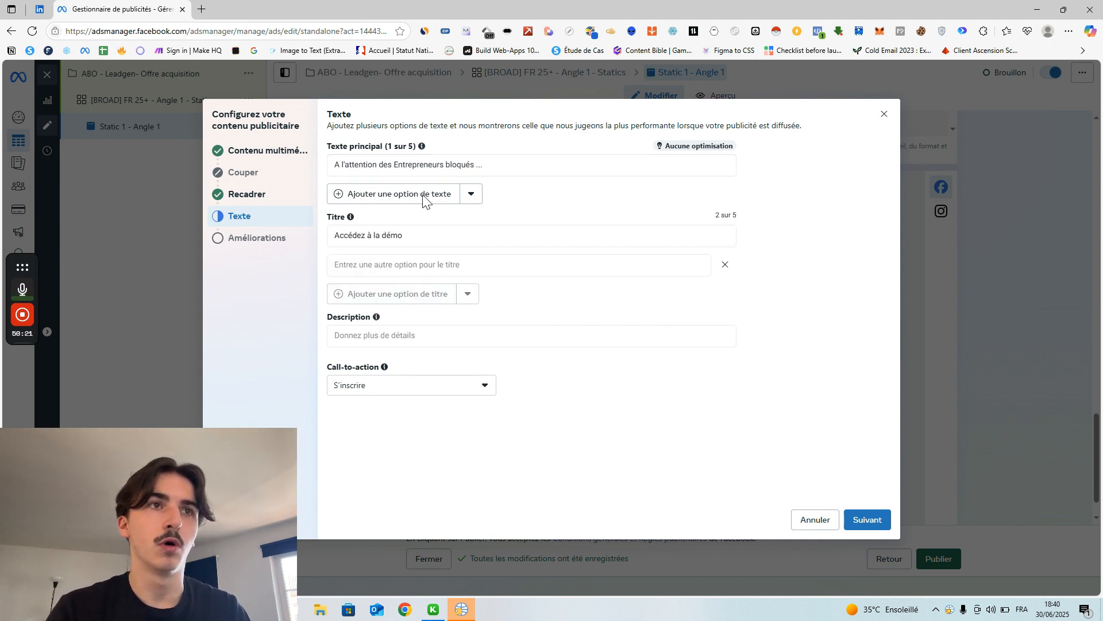
pyautogui.click(495, 264)
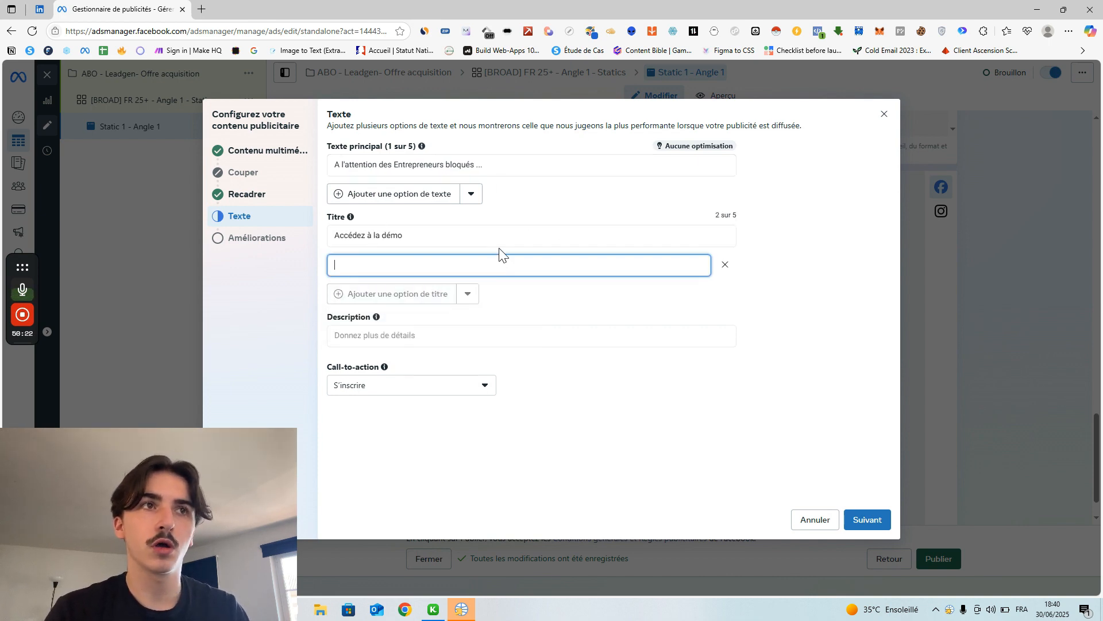
pyautogui.click(726, 265)
# Copy the primary text "A l'attention des Entrepreneurs bloqués ..." into the ad description.
pyautogui.click(585, 319)
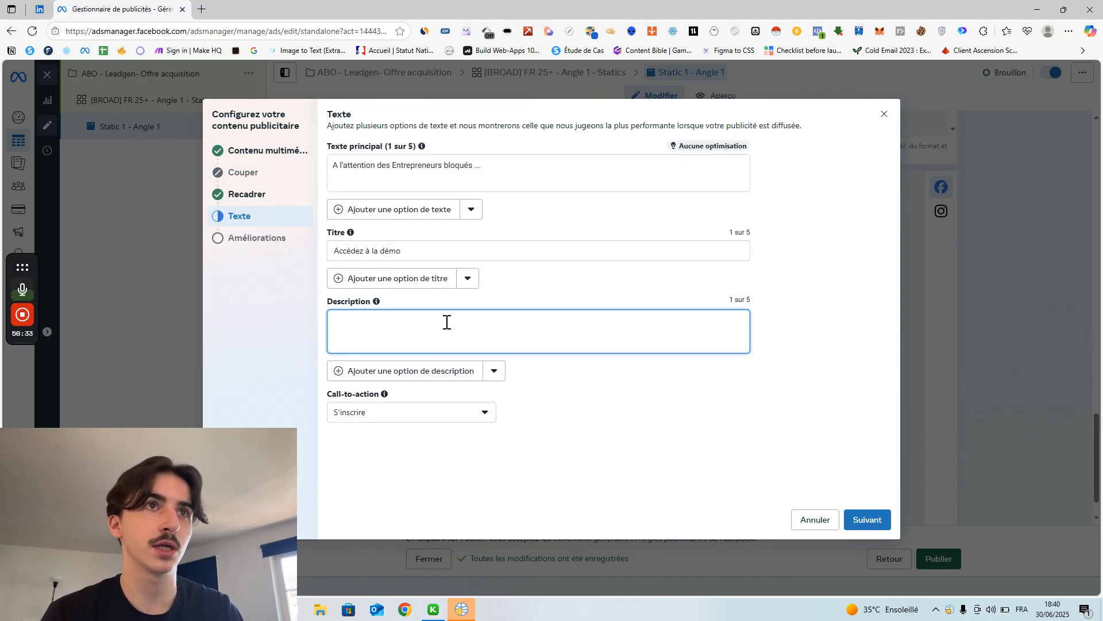
pyautogui.click(520, 163)
pyautogui.hotkey('ctrl', 'a')
pyautogui.hotkey('ctrl', 'c')
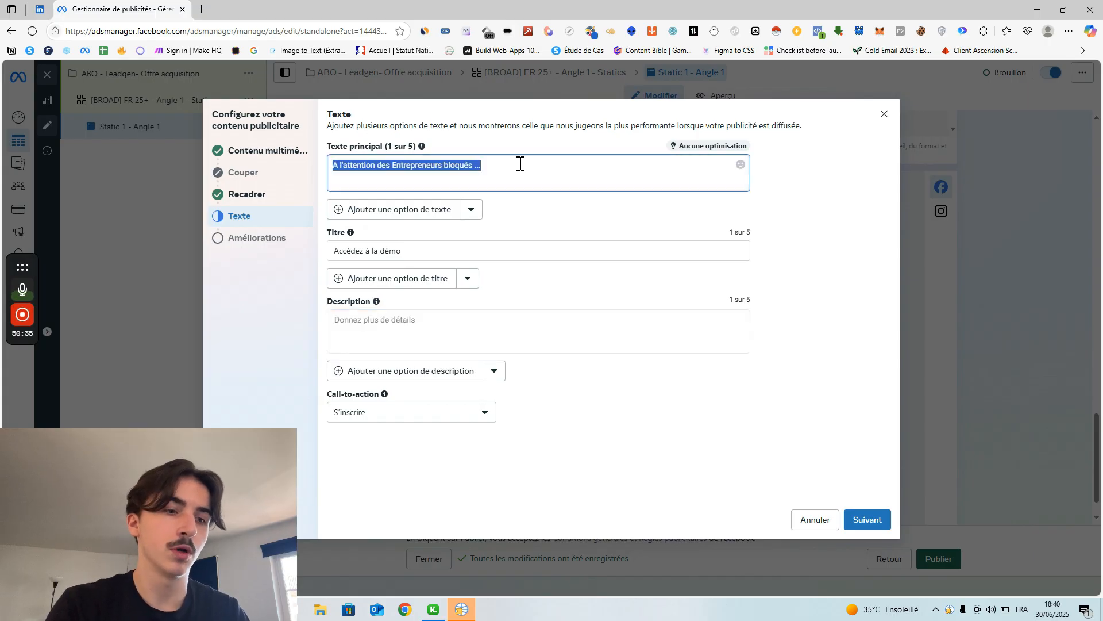
pyautogui.click(409, 332)
pyautogui.hotkey('ctrl', 'v')
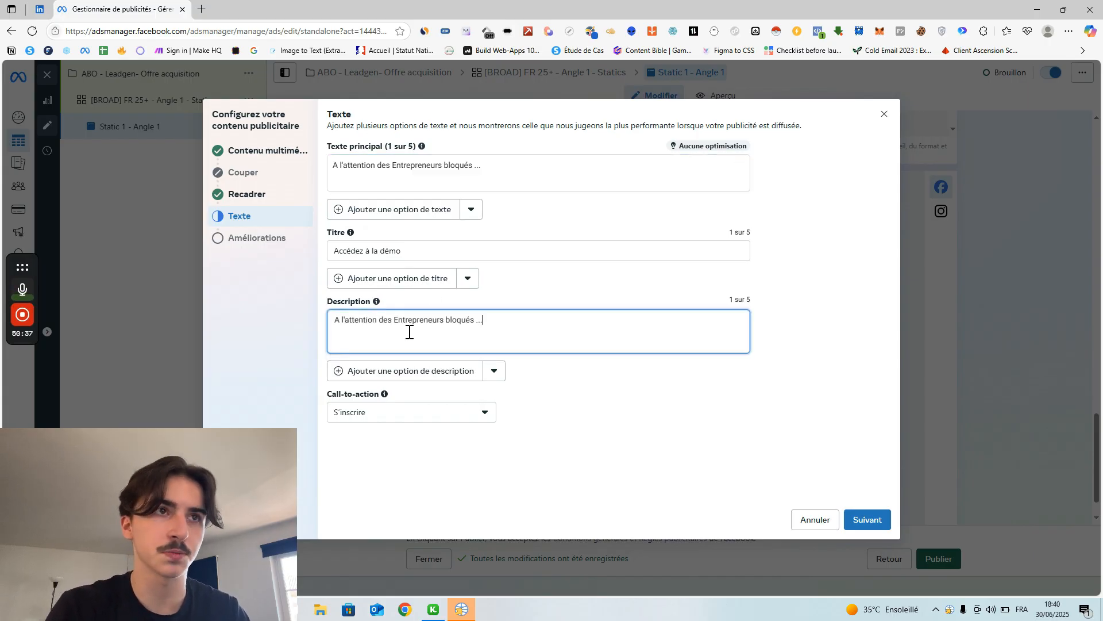
pyautogui.click(598, 386)
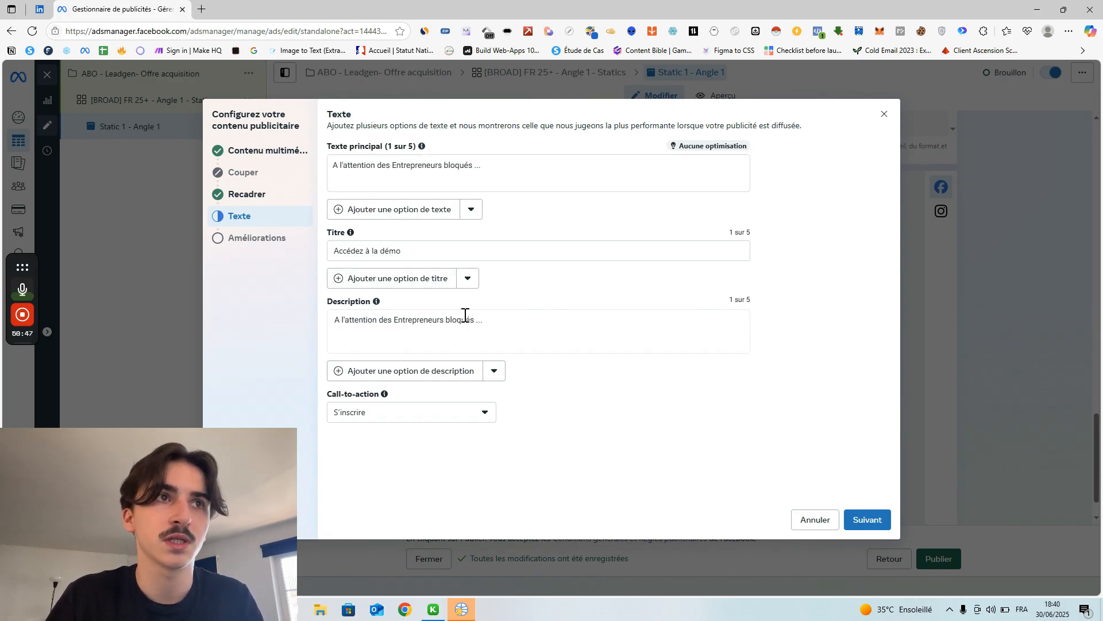
# Review the available call-to-action options and choose "Postuler maintenant".
pyautogui.click(387, 424)
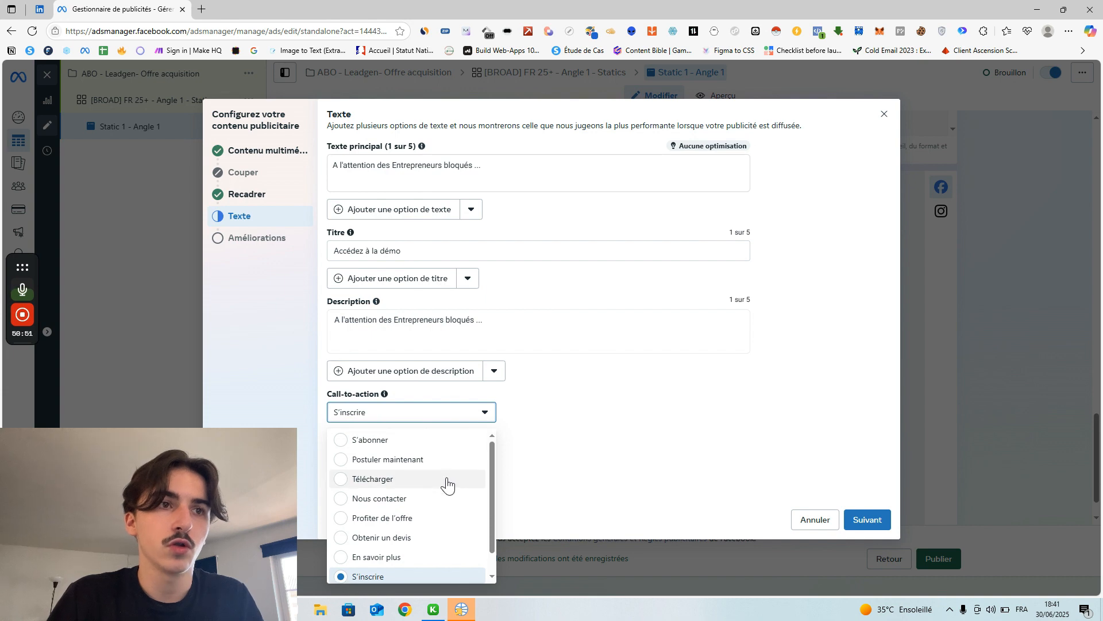
pyautogui.scroll(-1, 449, 517)
pyautogui.scroll(1, 394, 517)
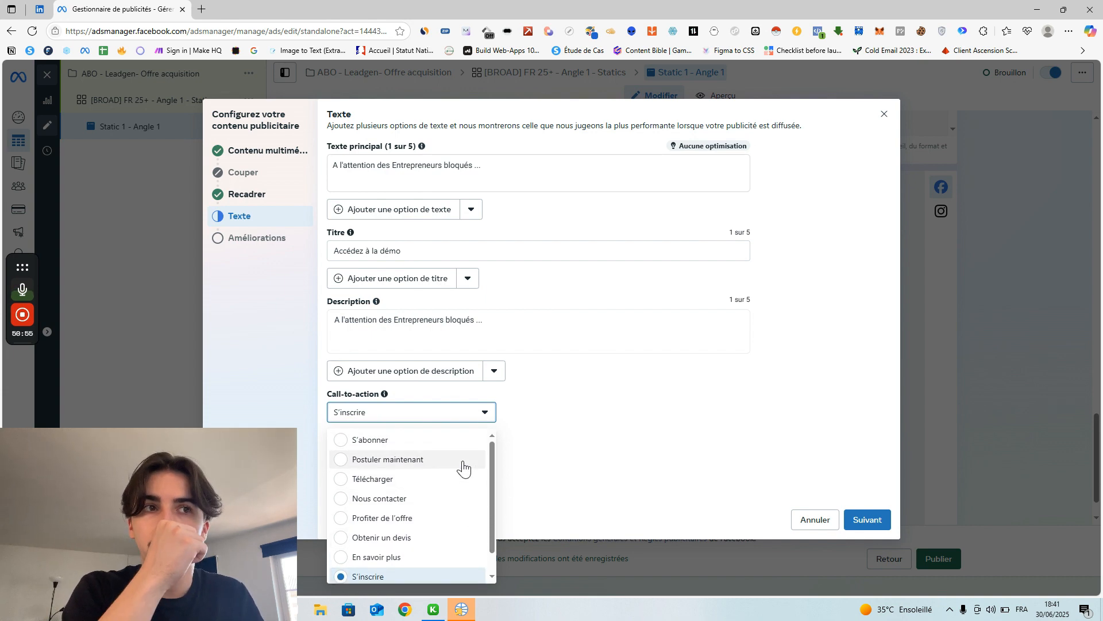
pyautogui.scroll(-1, 463, 468)
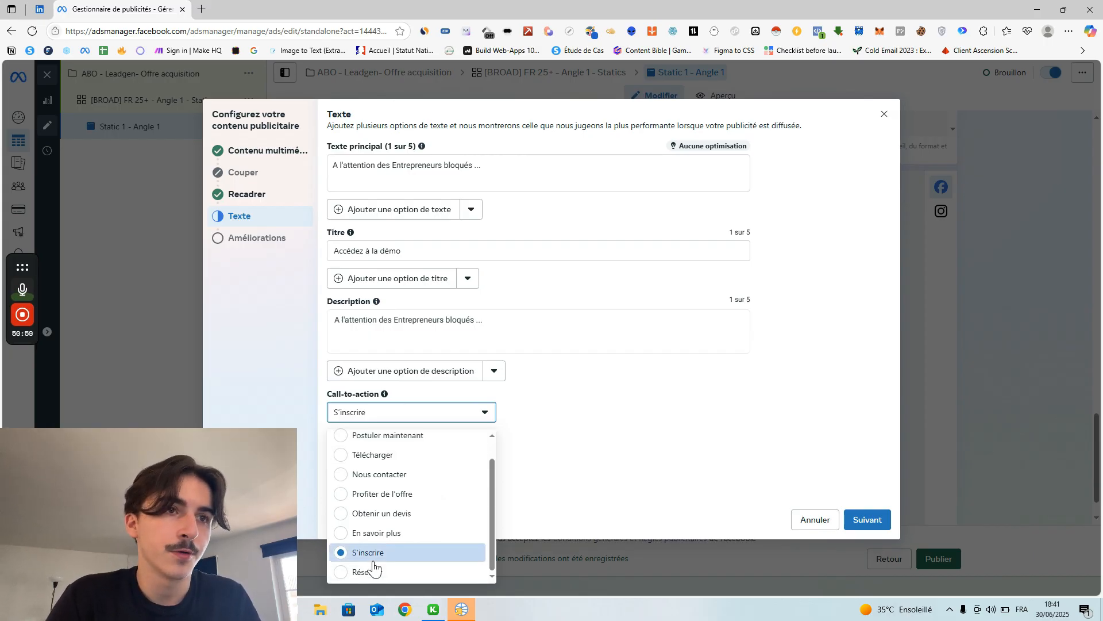
pyautogui.scroll(1, 374, 569)
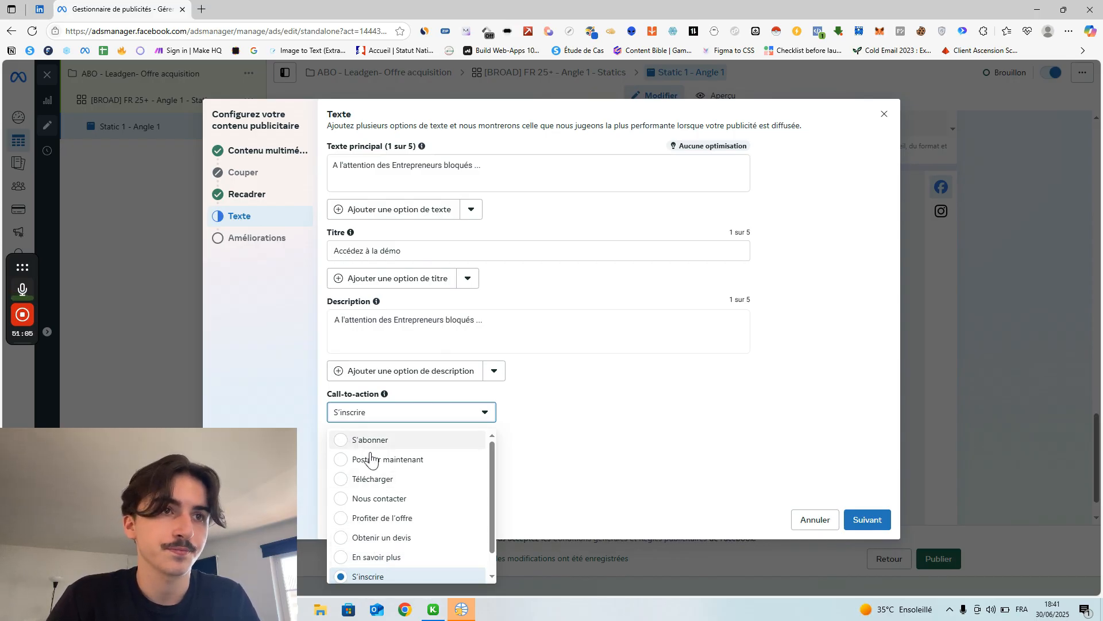
pyautogui.scroll(-1, 368, 460)
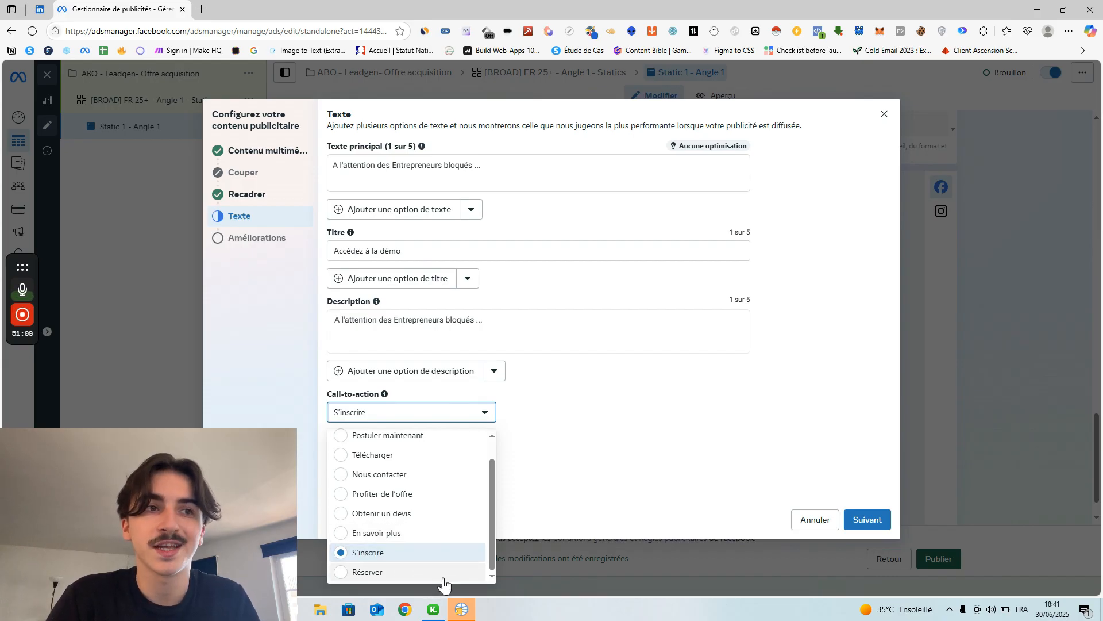
pyautogui.scroll(1, 394, 523)
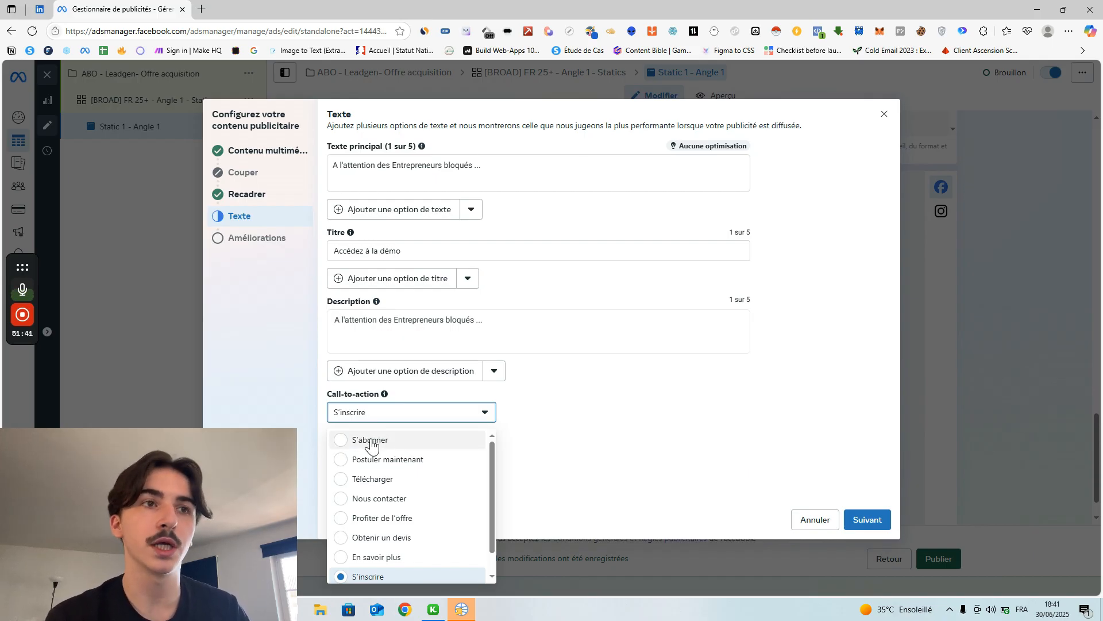
pyautogui.scroll(-1, 380, 466)
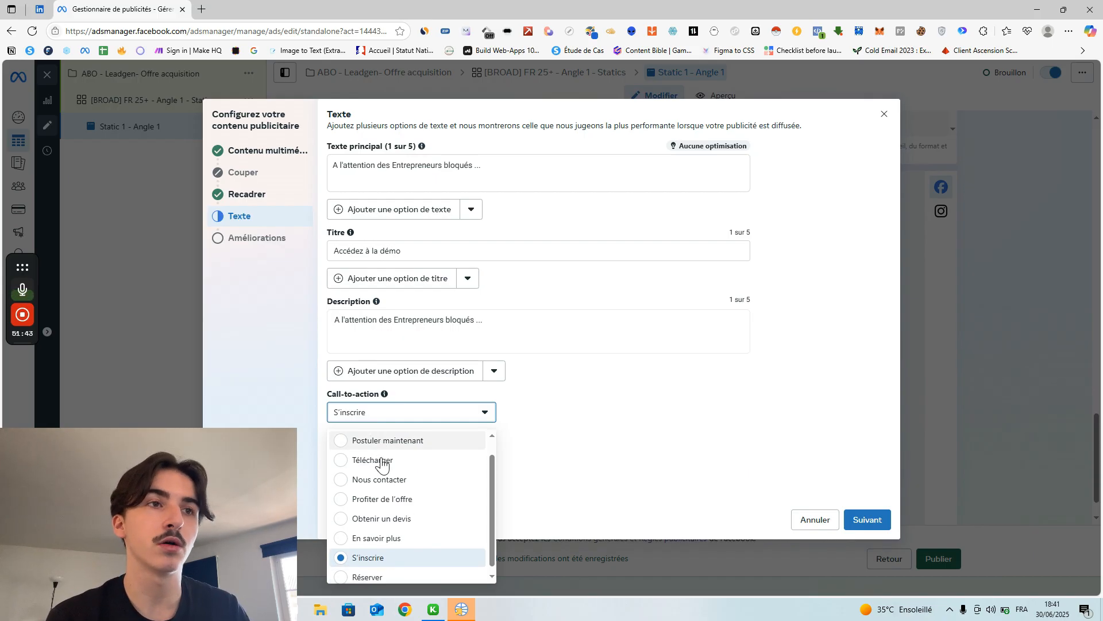
pyautogui.scroll(1, 380, 465)
pyautogui.moveTo(382, 460); pyautogui.dragTo(406, 468)
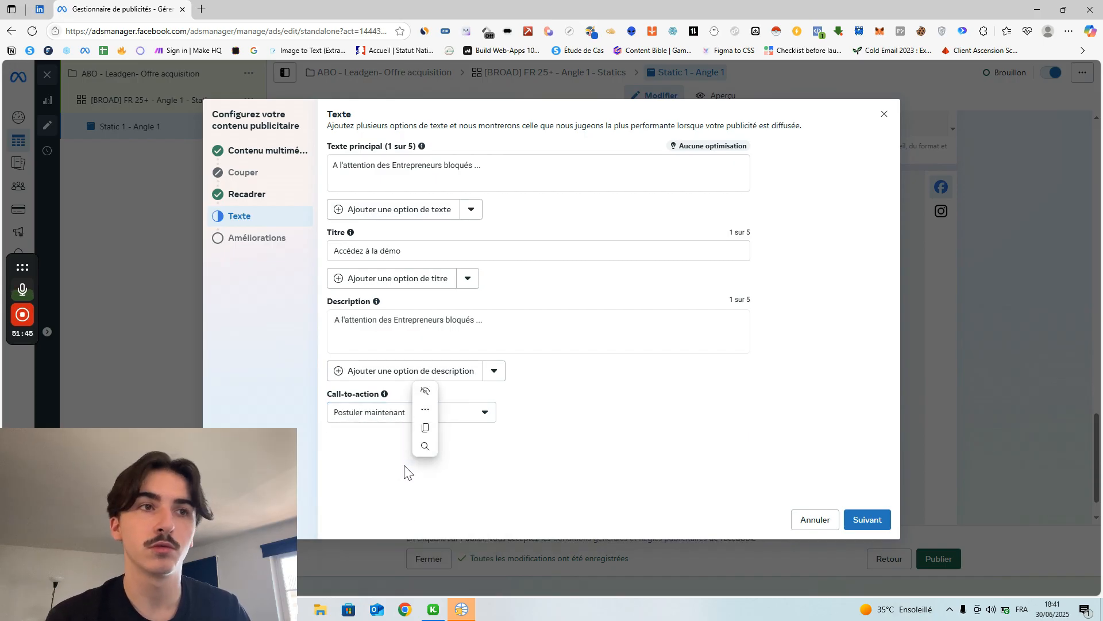
# Set the call-to-action to "S'inscrire" and continue to the Advantage+ creative enhancements.
pyautogui.click(464, 420)
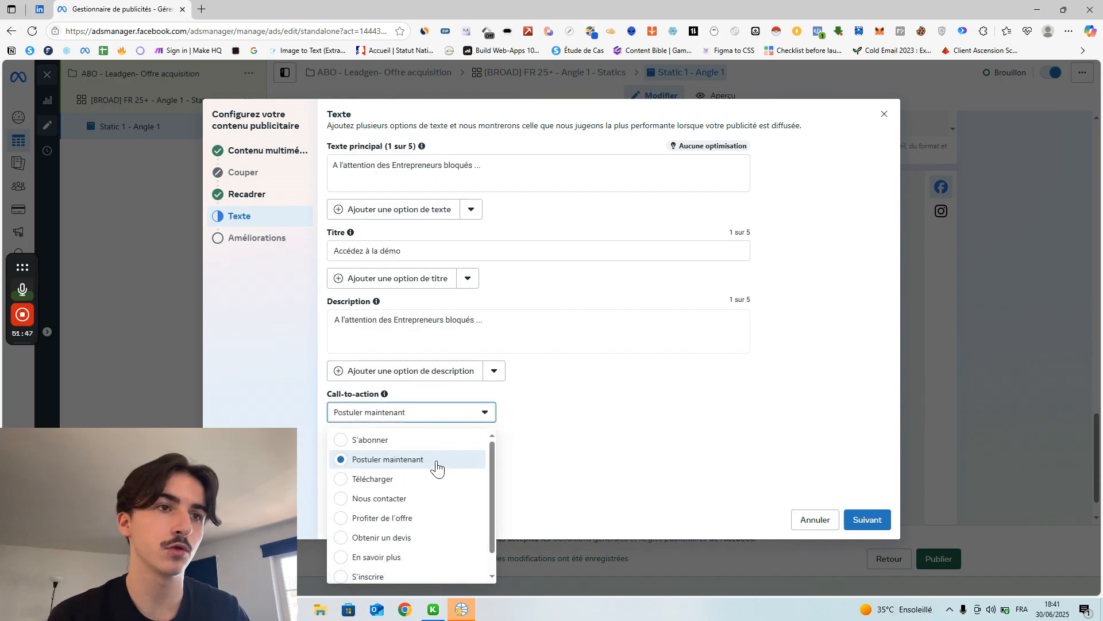
pyautogui.scroll(-1, 435, 468)
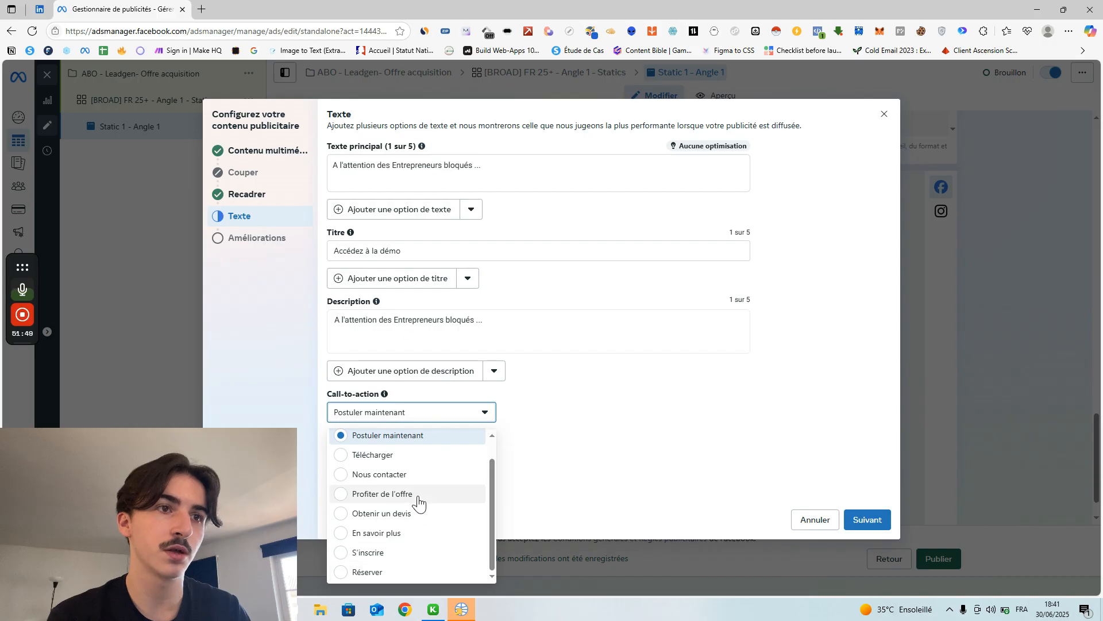
pyautogui.scroll(1, 417, 505)
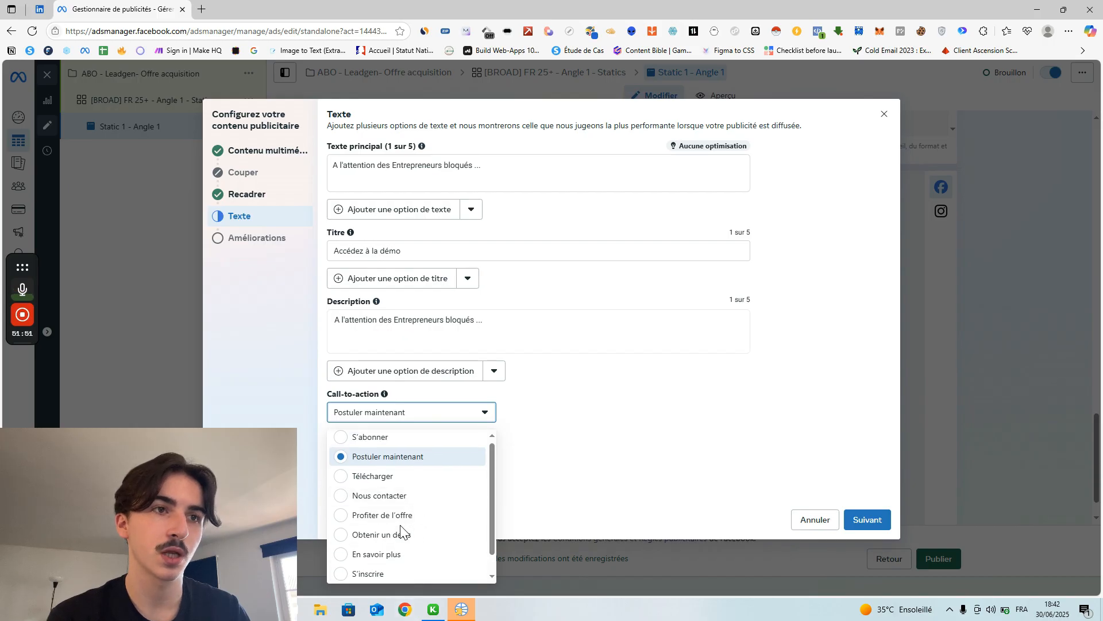
pyautogui.click(396, 574)
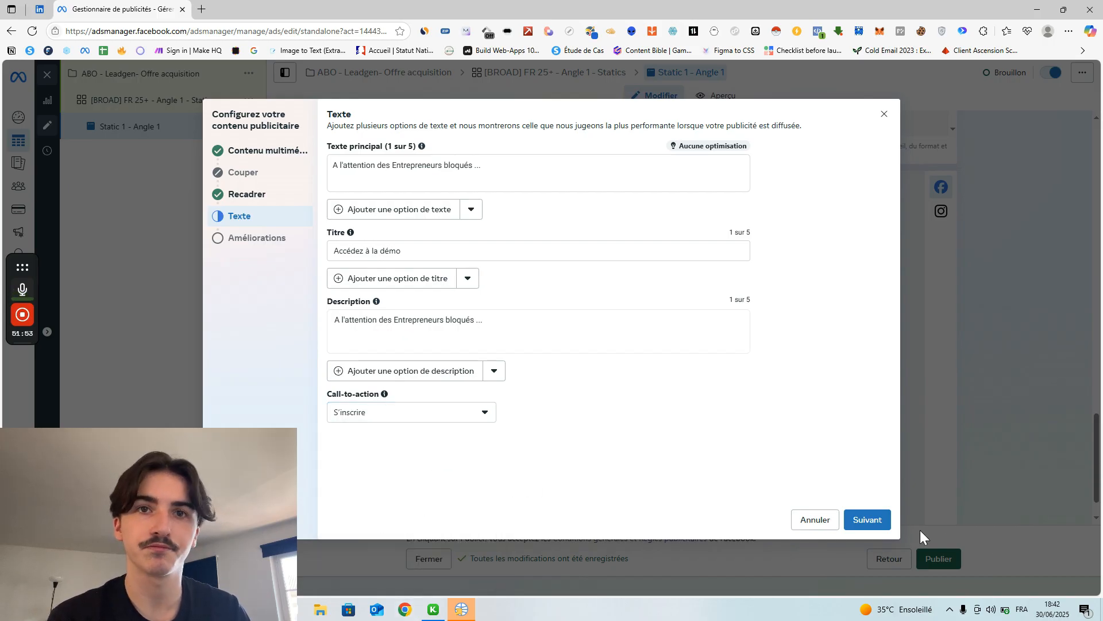
pyautogui.click(862, 520)
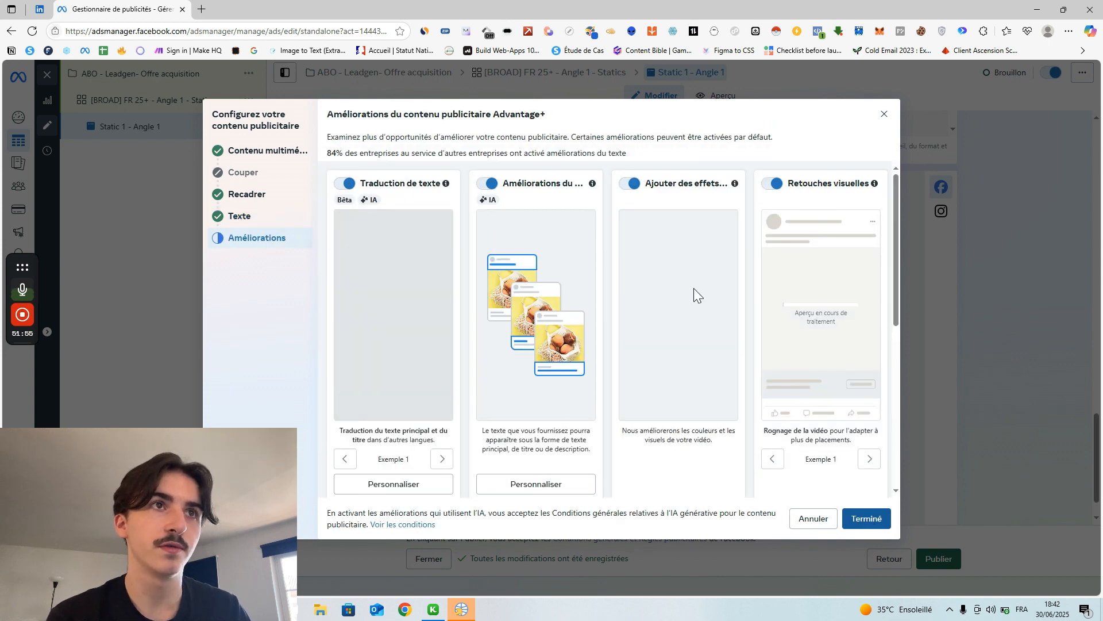
# Turn off the Advantage+ enhancements "Ajouter des effets", "Améliorations du texte", "Traduction de texte" and "Améliorer le CTA".
pyautogui.scroll(-2, 683, 251)
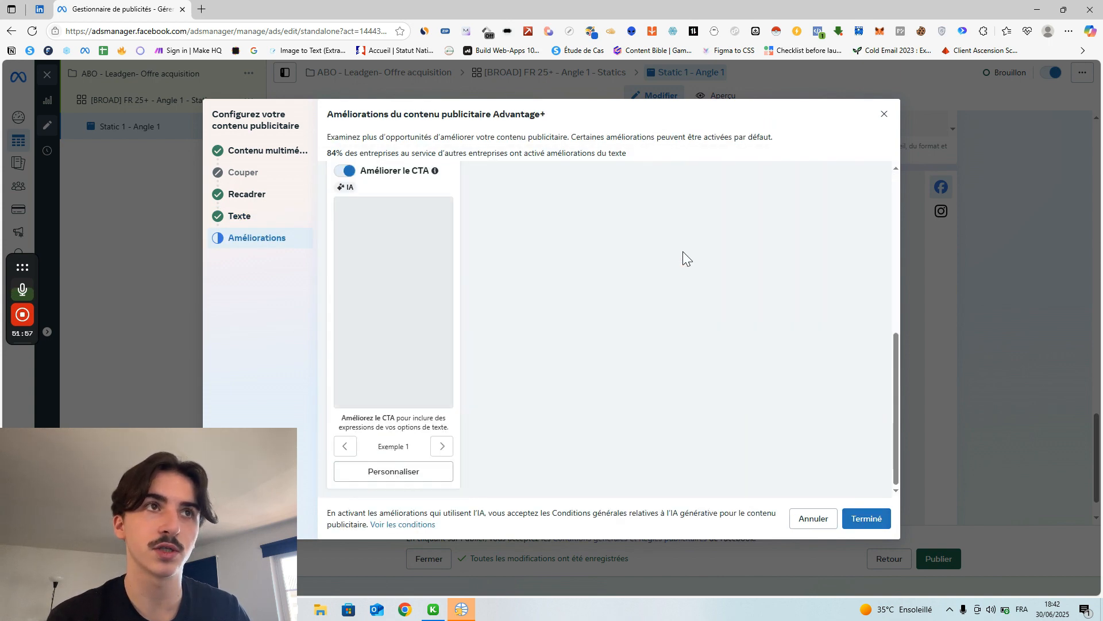
pyautogui.scroll(6, 683, 251)
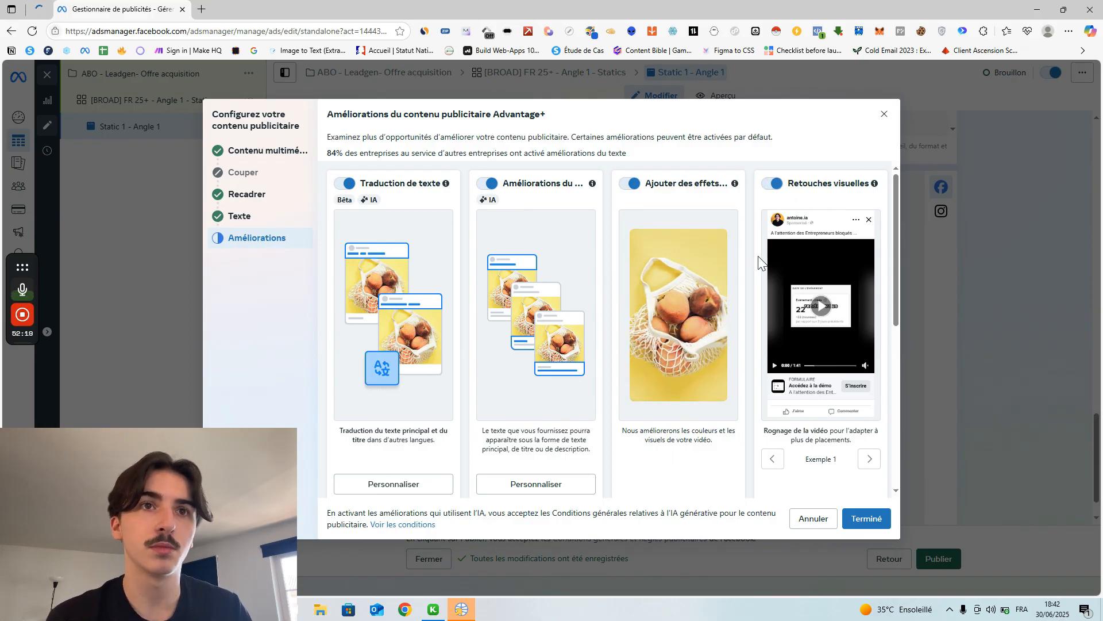
pyautogui.click(627, 184)
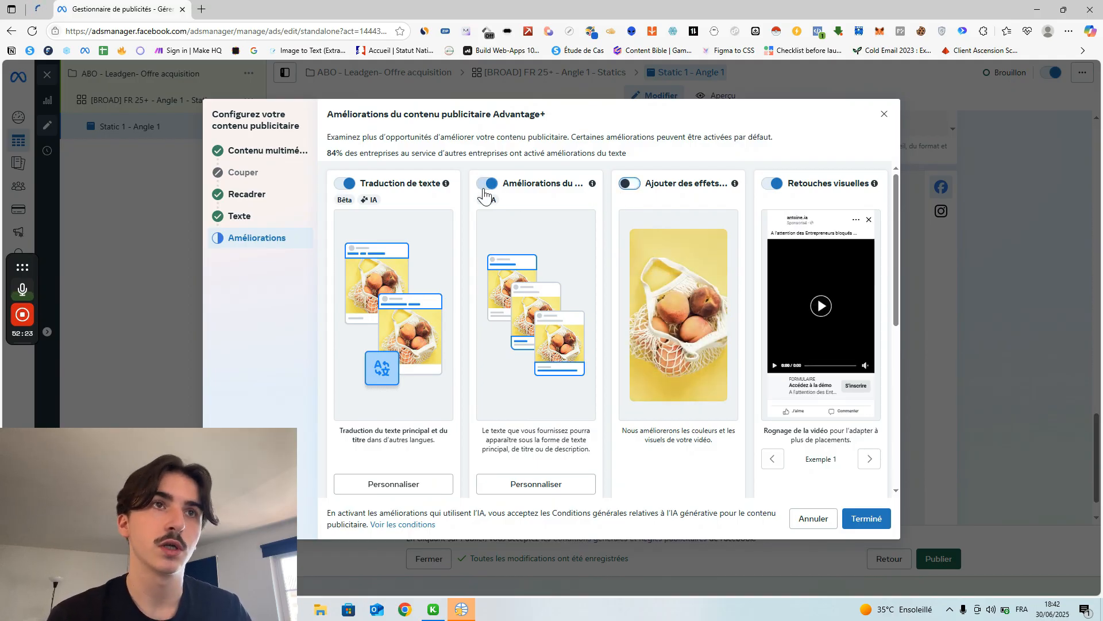
pyautogui.click(481, 187)
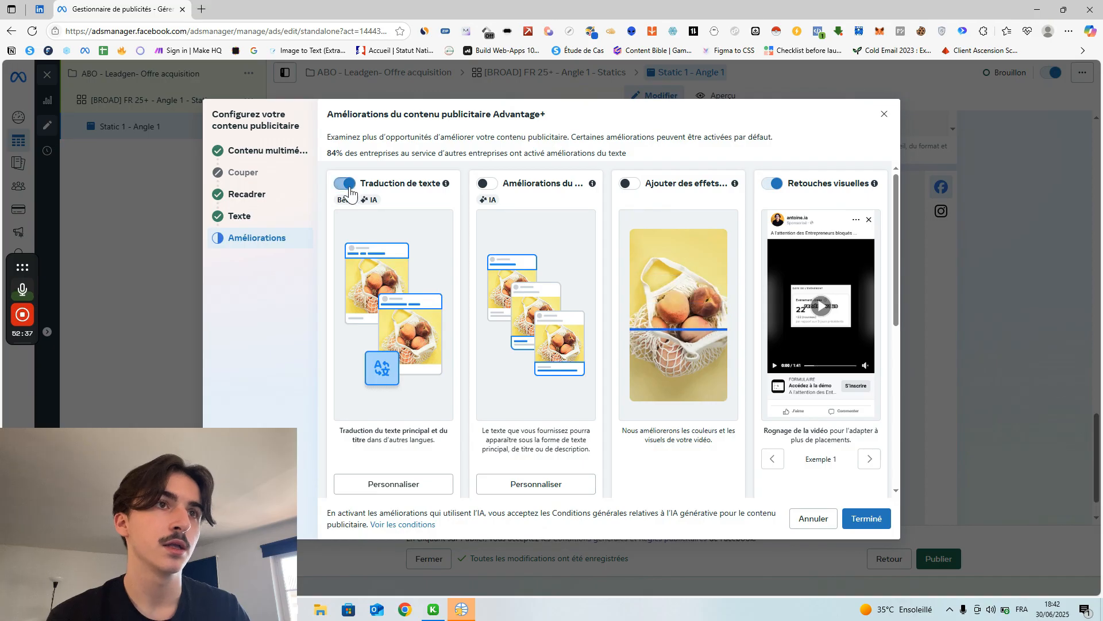
pyautogui.scroll(-1, 349, 190)
pyautogui.scroll(-4, 412, 349)
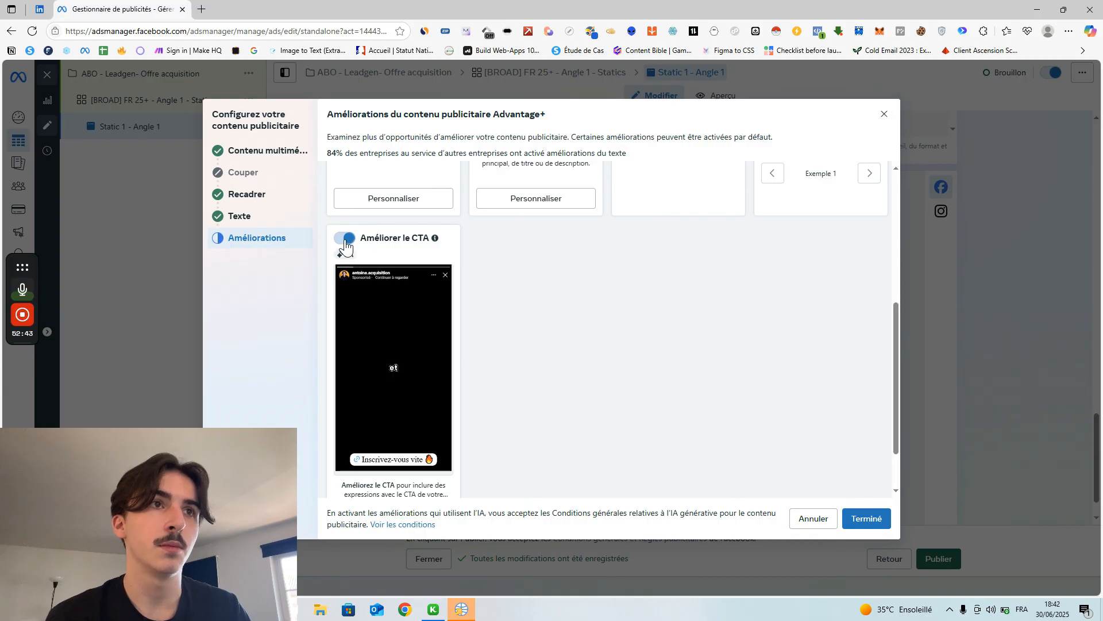
pyautogui.click(346, 241)
pyautogui.scroll(-1, 550, 311)
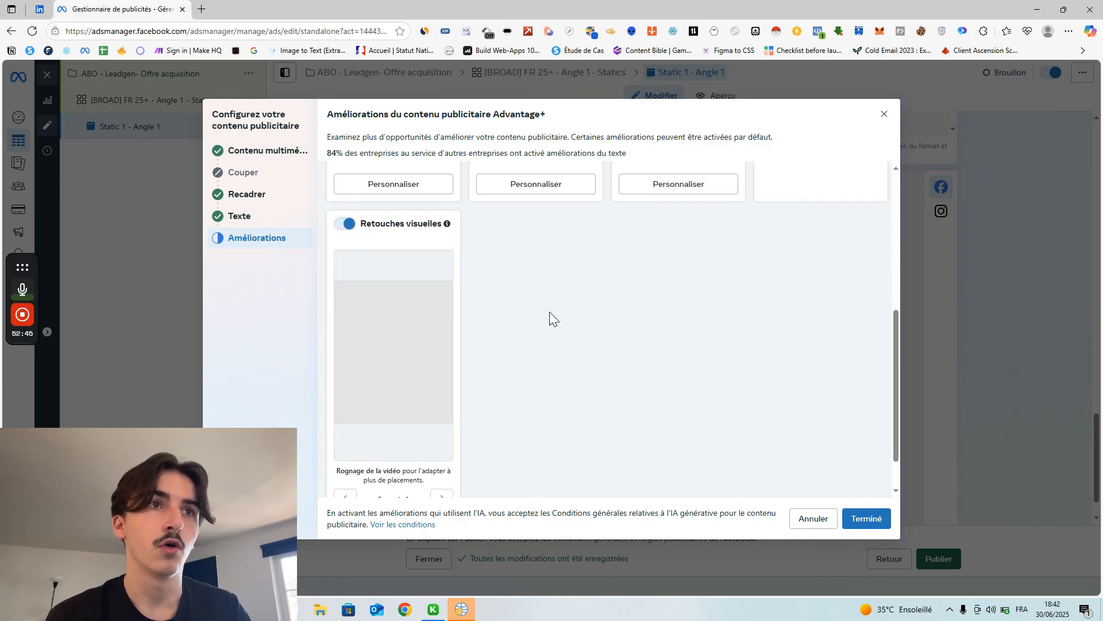
# Turn off the "Retouches visuelles" enhancement and finish the Advantage+ creative setup.
pyautogui.scroll(-1, 549, 311)
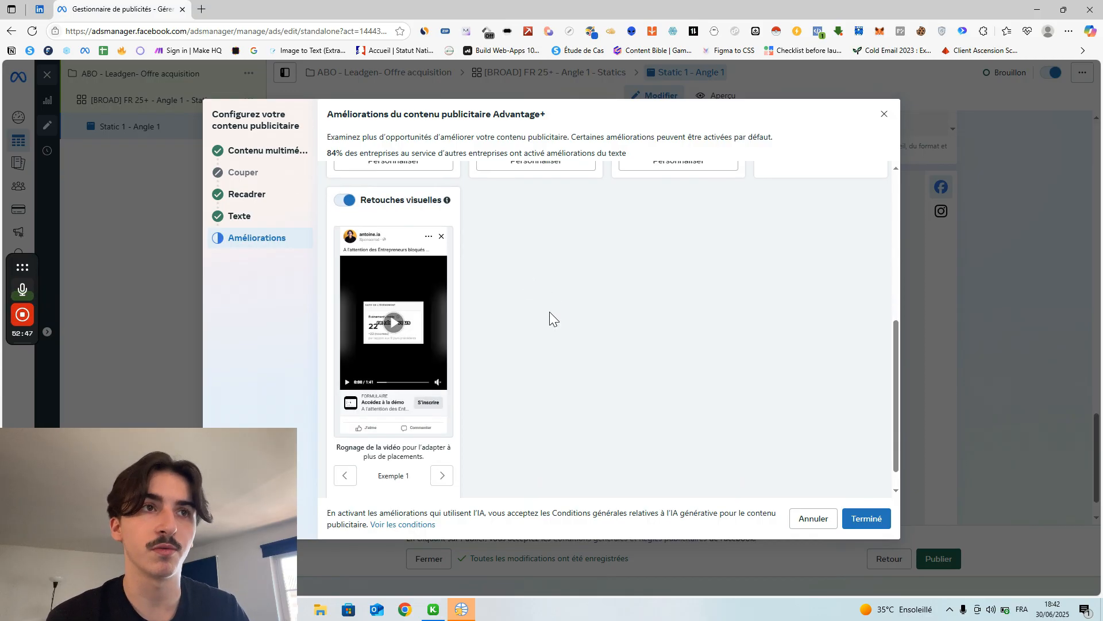
pyautogui.scroll(-1, 549, 311)
pyautogui.scroll(5, 549, 312)
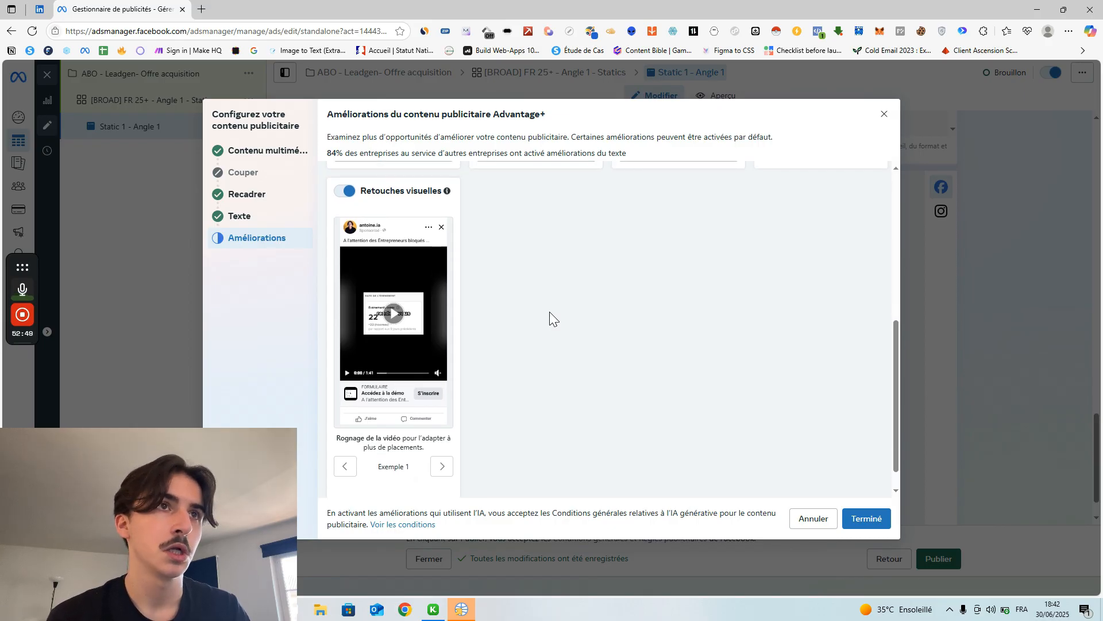
pyautogui.scroll(4, 551, 311)
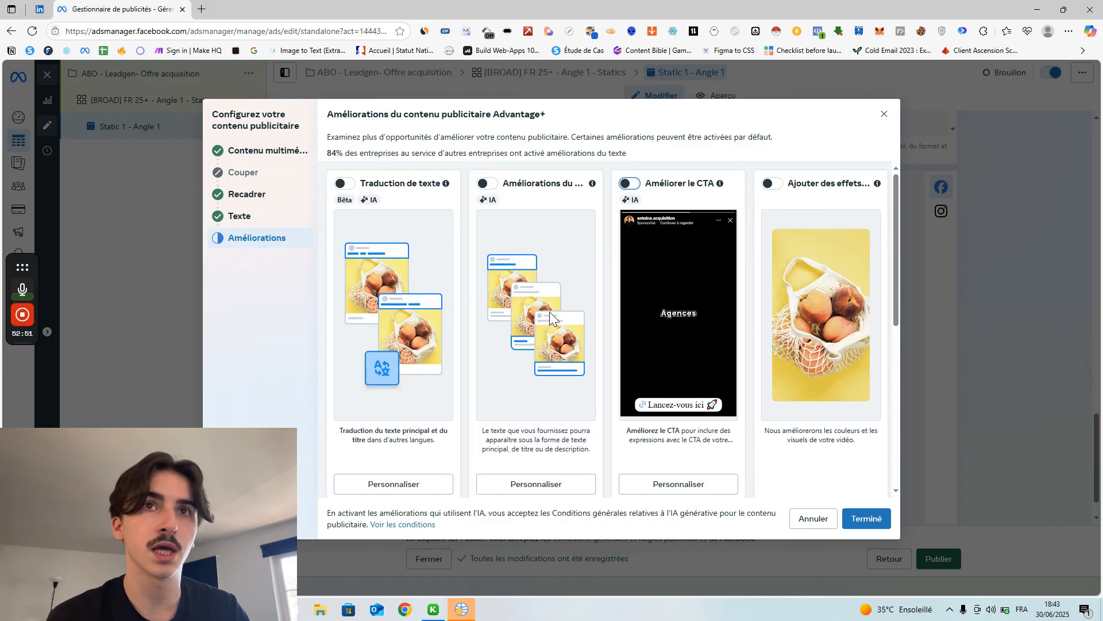
pyautogui.scroll(-11, 550, 311)
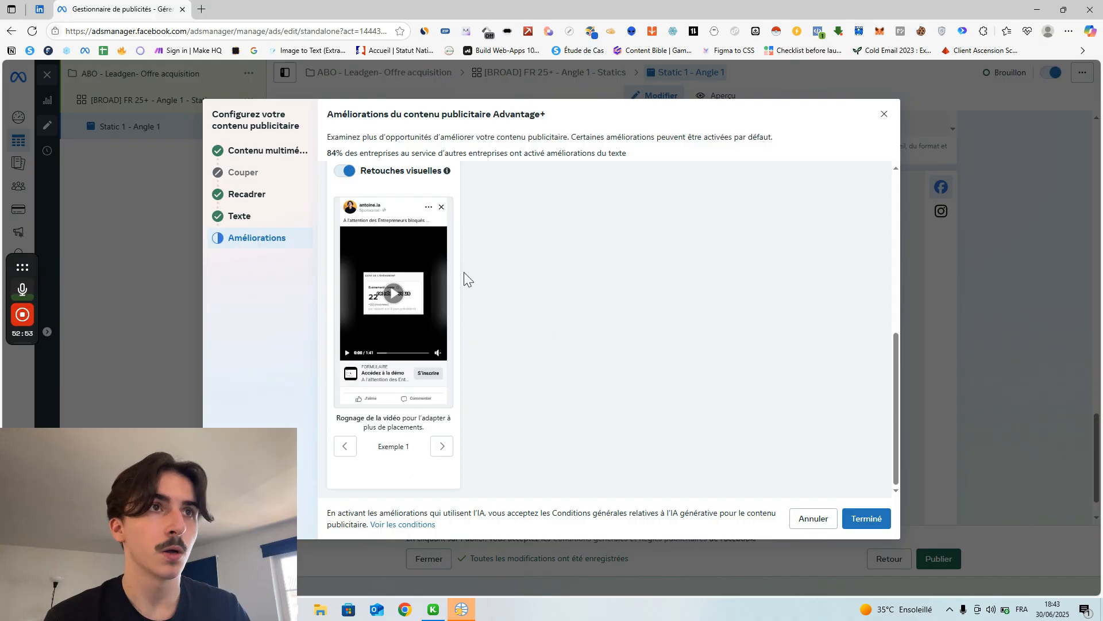
pyautogui.scroll(1, 548, 237)
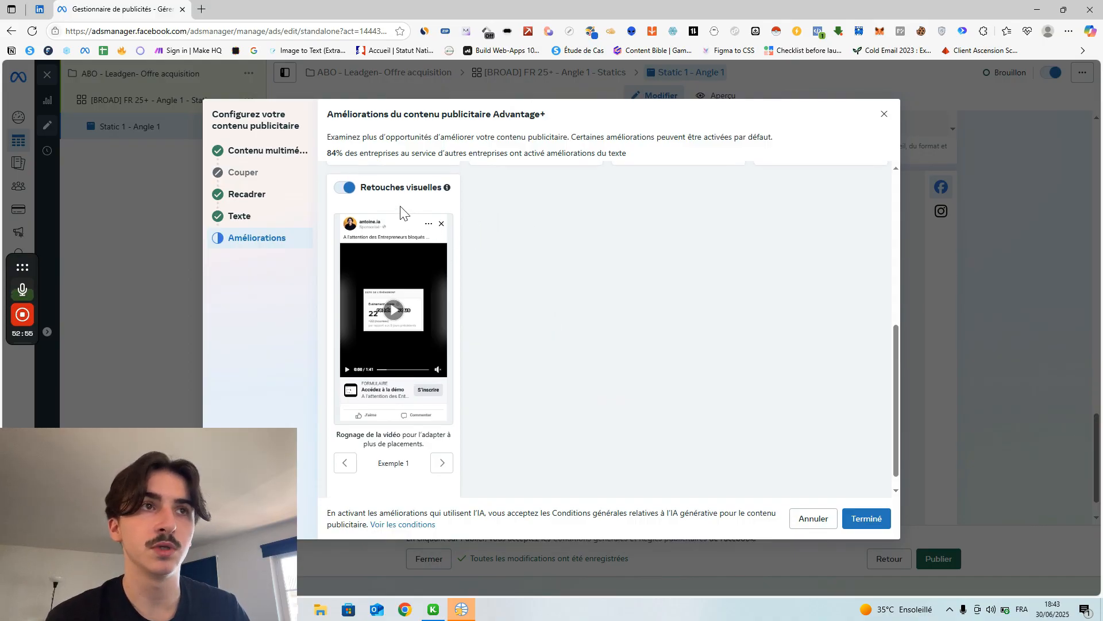
pyautogui.click(350, 182)
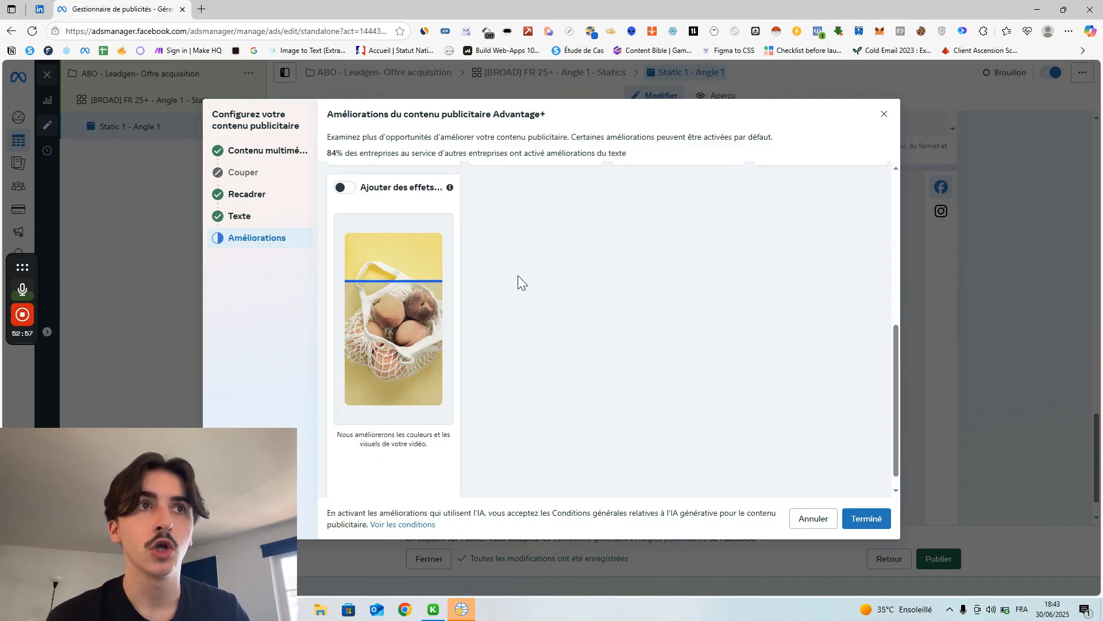
pyautogui.scroll(5, 518, 276)
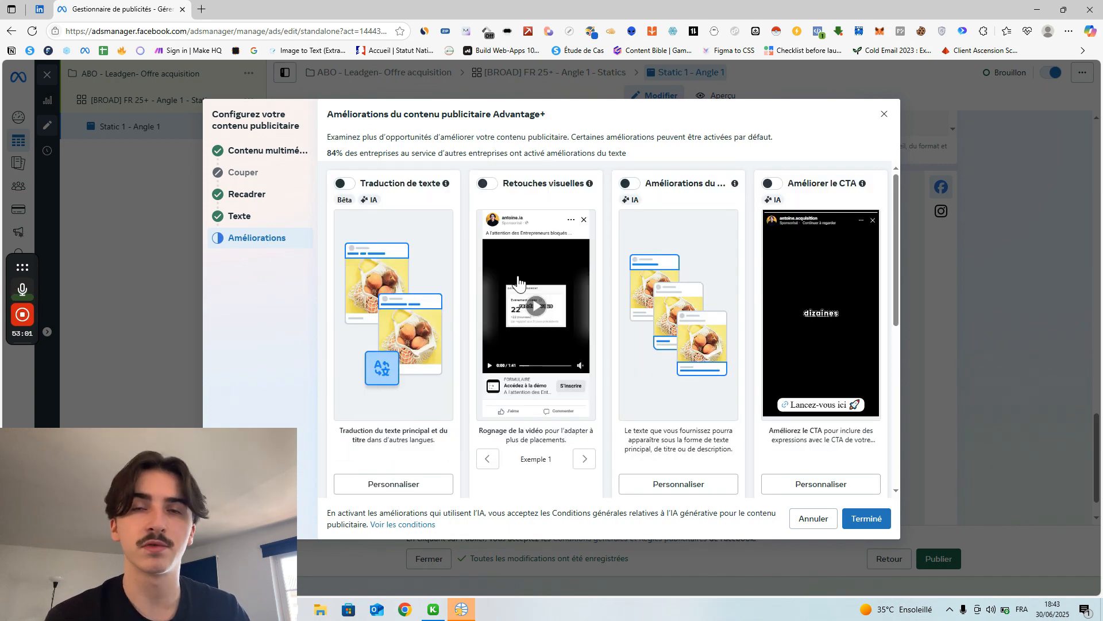
pyautogui.scroll(-3, 518, 280)
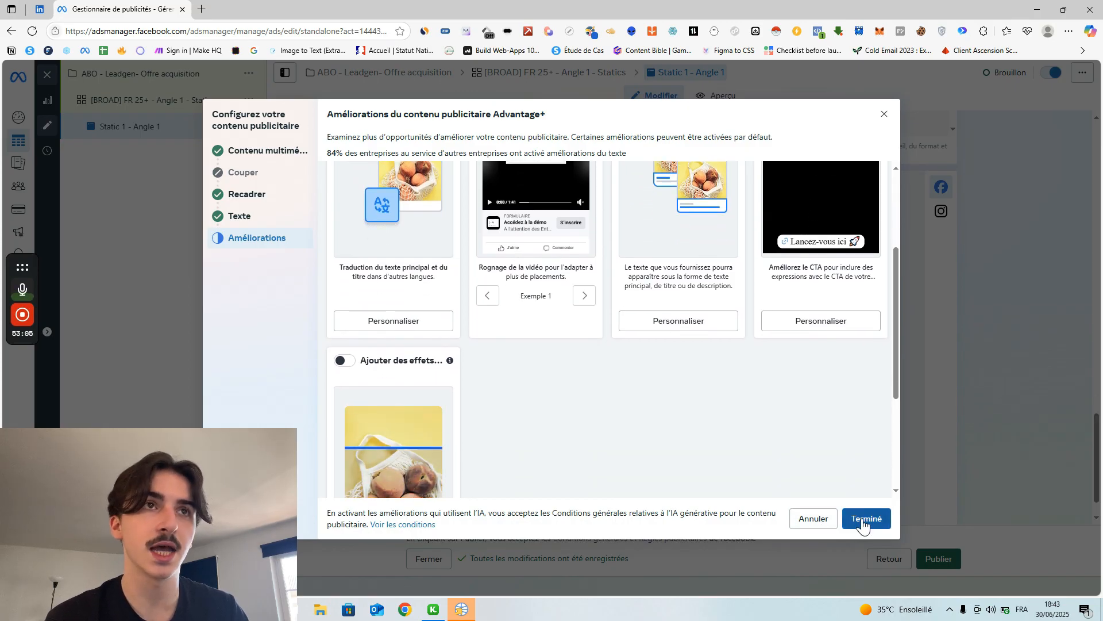
pyautogui.click(864, 521)
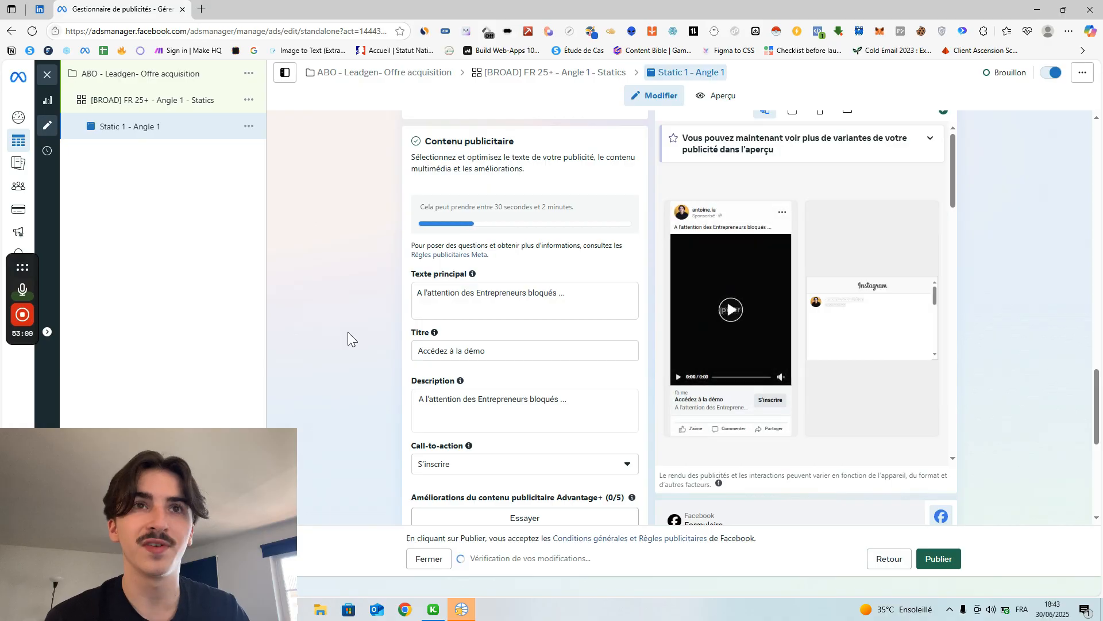
# Enable "Évènements CRM" tracking for the ad and check the instant form settings above it.
pyautogui.scroll(-2, 347, 332)
pyautogui.scroll(-2, 347, 332)
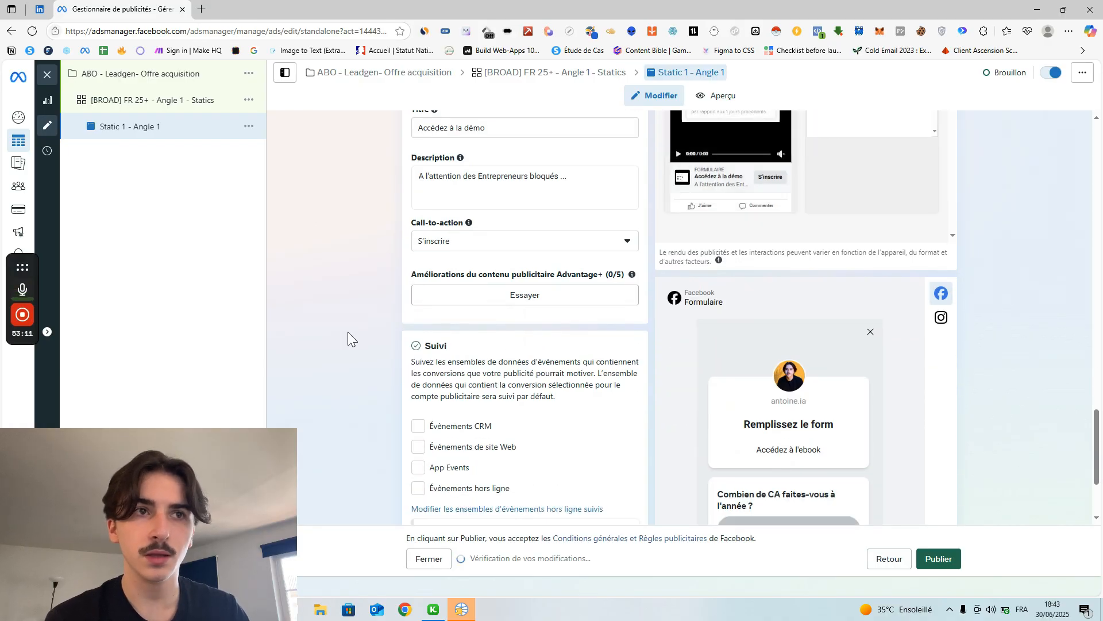
pyautogui.scroll(-1, 347, 332)
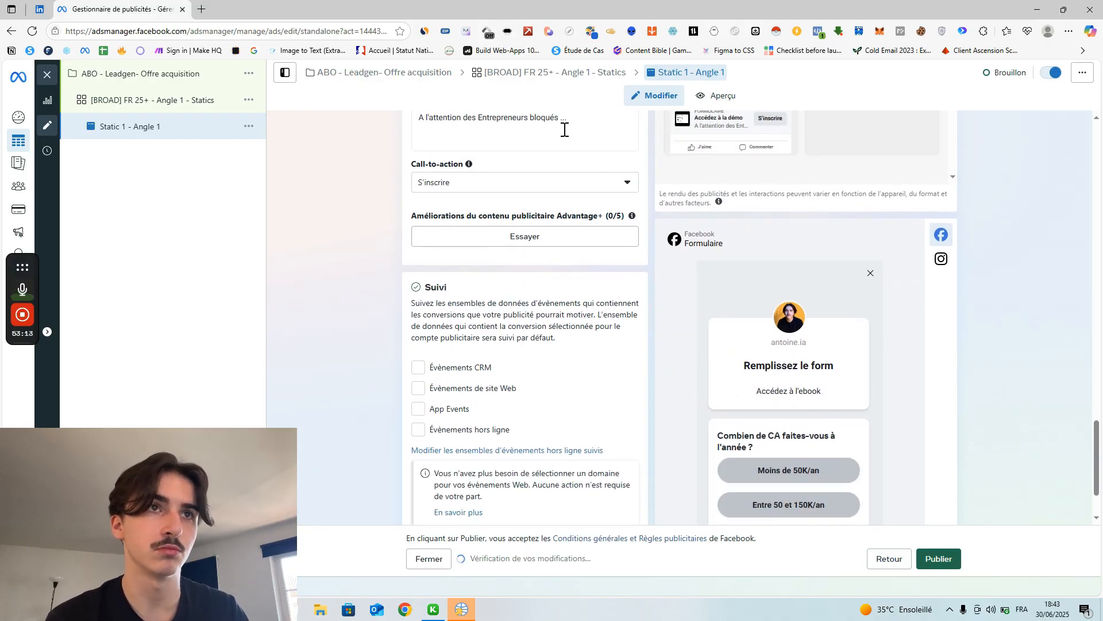
pyautogui.scroll(-3, 310, 276)
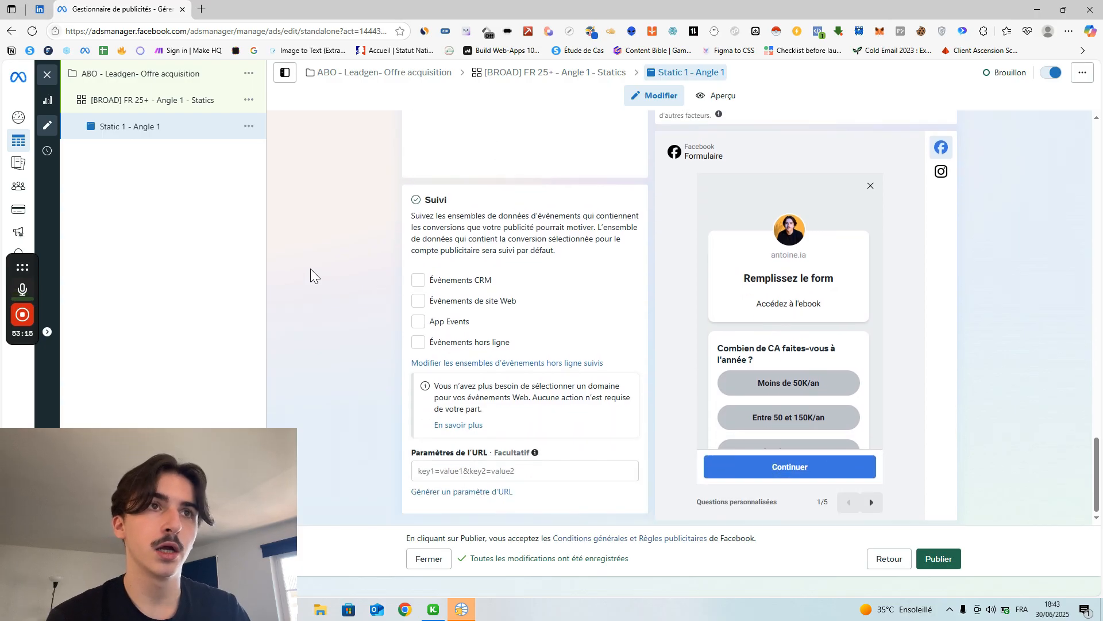
pyautogui.click(461, 282)
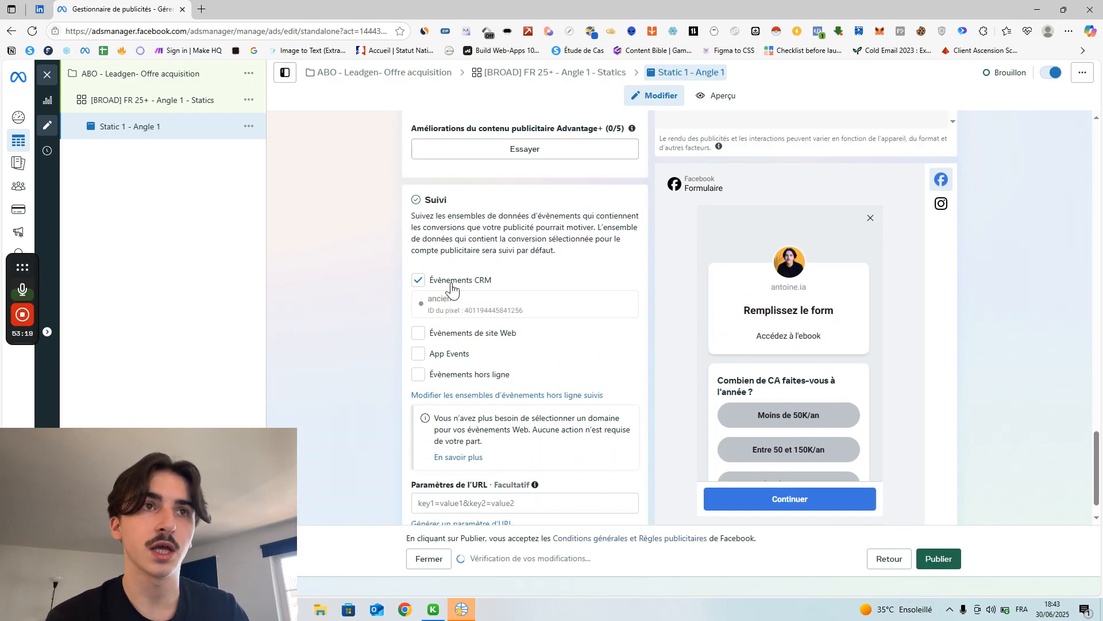
pyautogui.scroll(10, 483, 306)
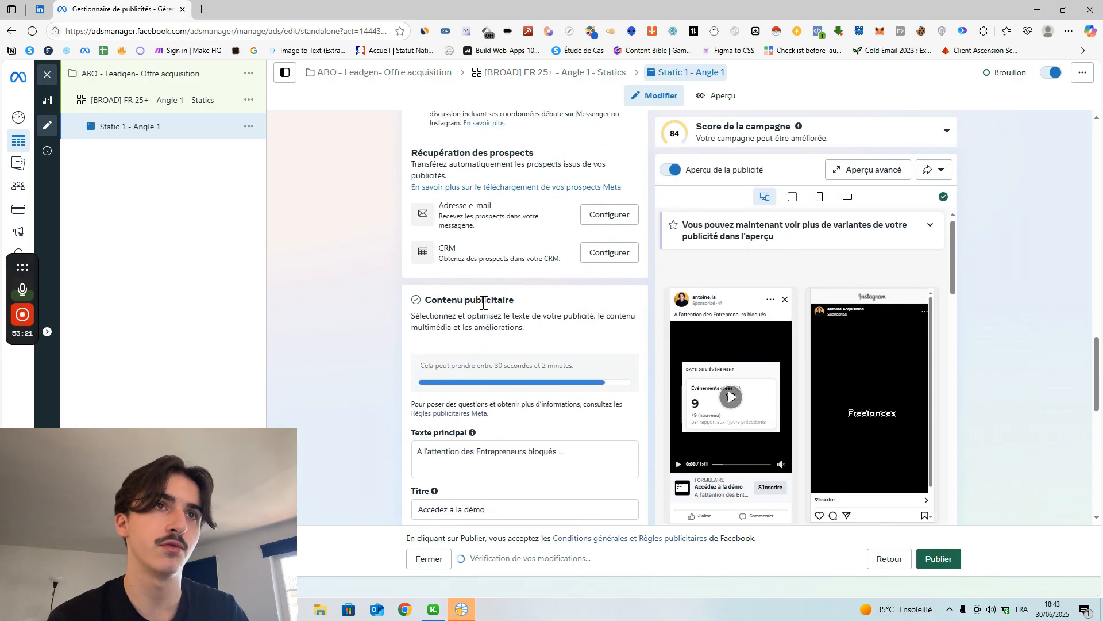
pyautogui.scroll(5, 415, 310)
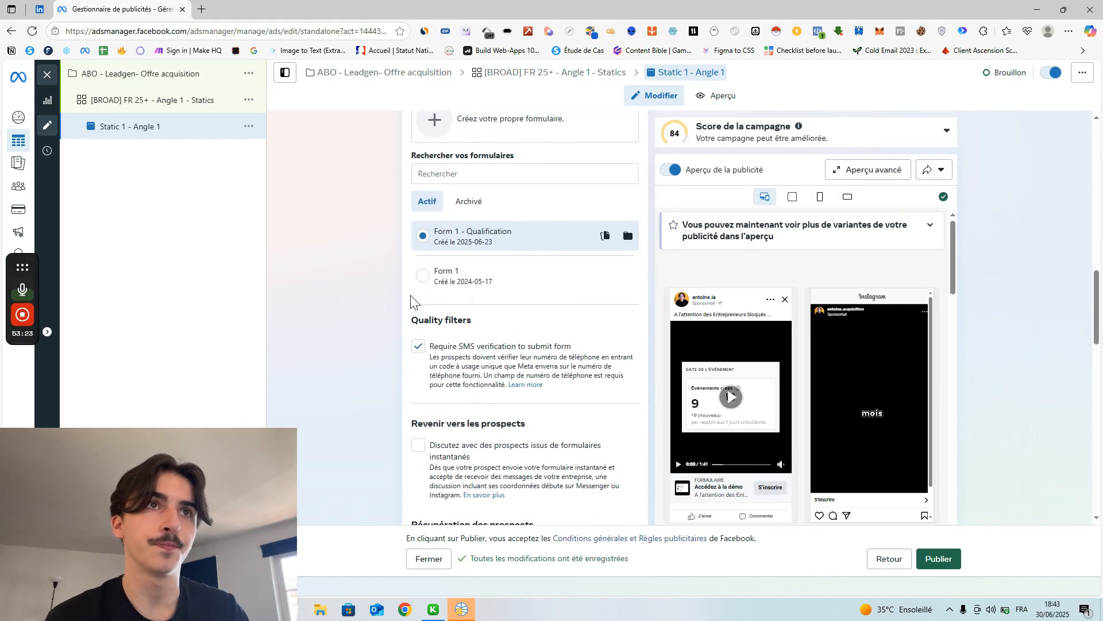
pyautogui.scroll(-12, 380, 292)
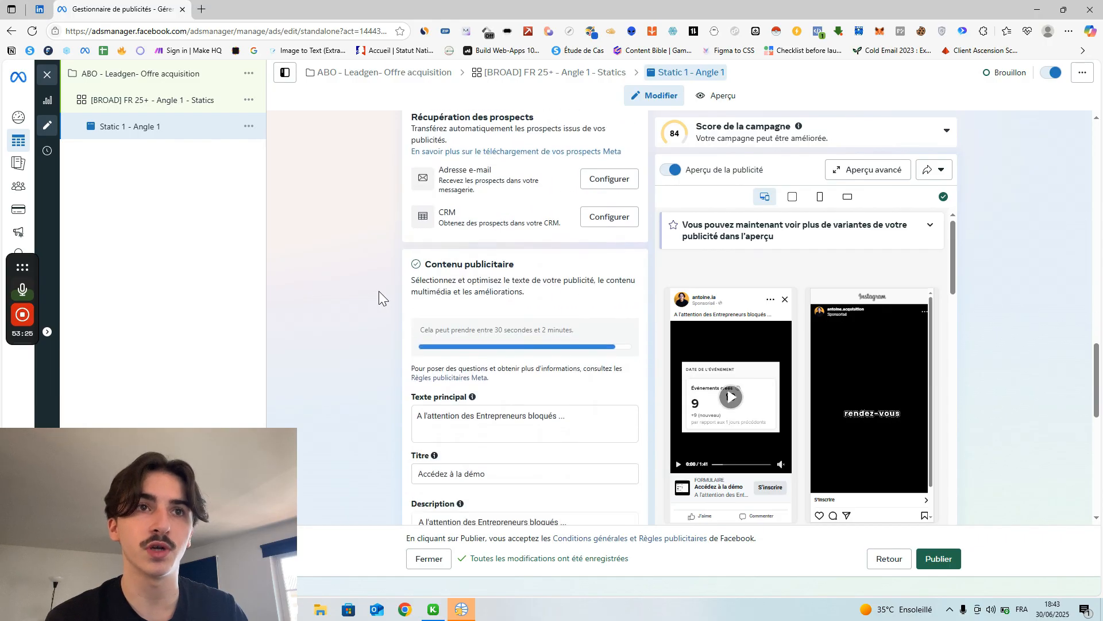
pyautogui.scroll(-2, 379, 291)
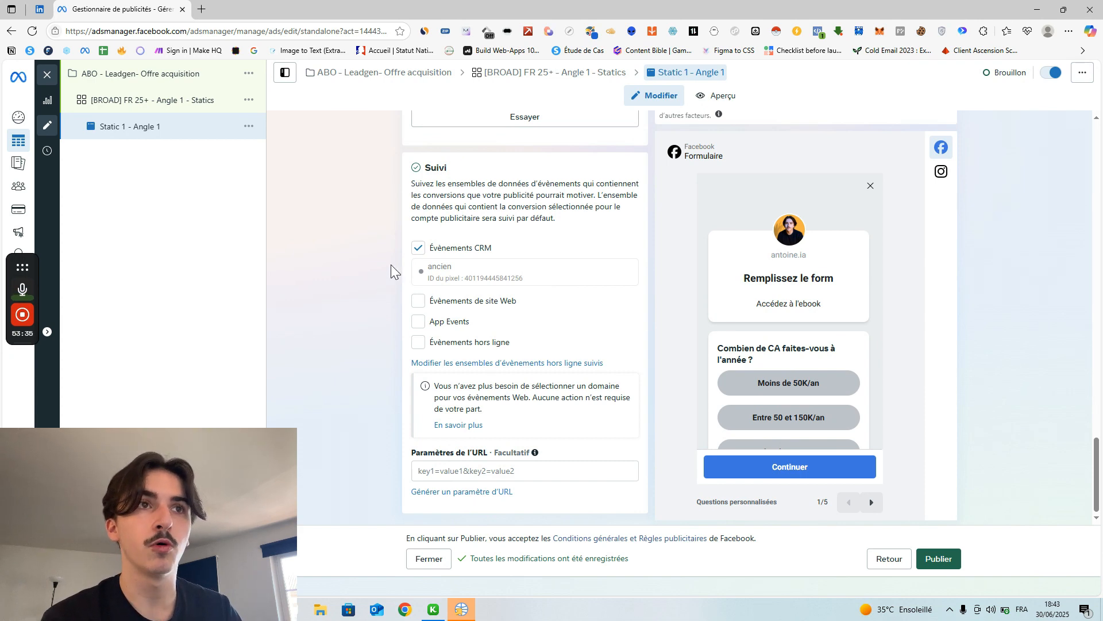
# Switch the ad's tracking from CRM events to "Évènements de site Web" with the GHL pixel.
pyautogui.click(423, 251)
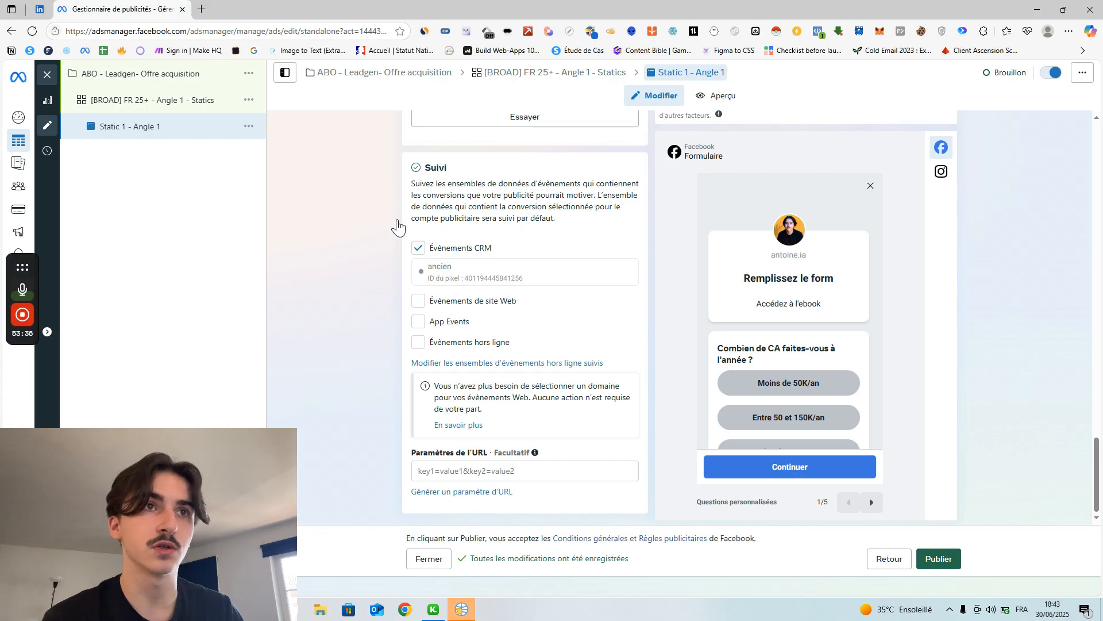
pyautogui.click(418, 301)
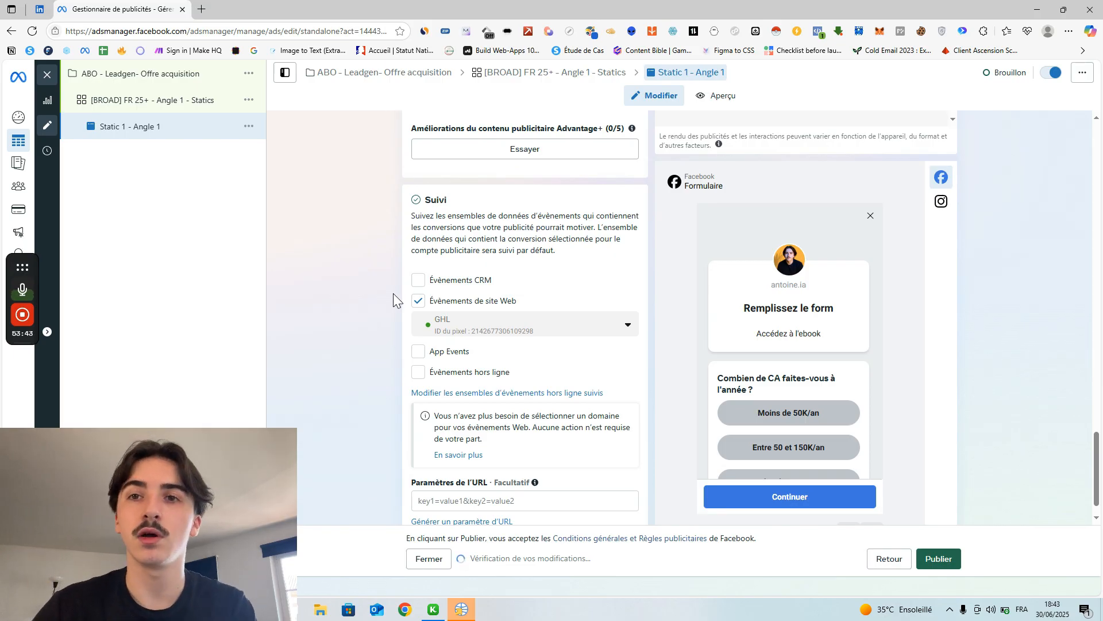
pyautogui.scroll(2, 393, 293)
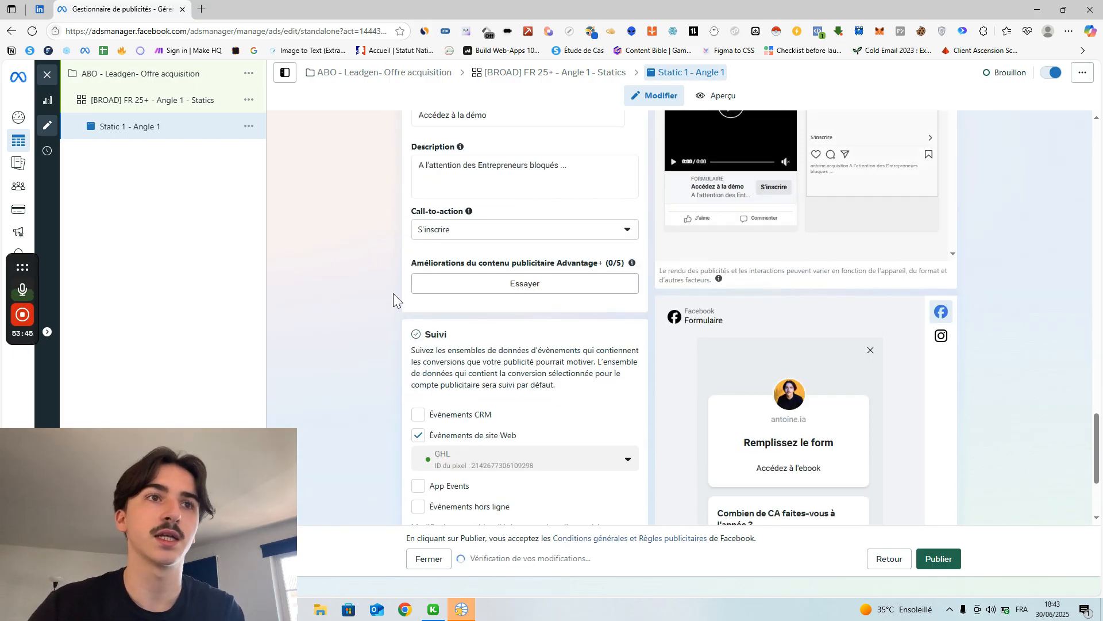
pyautogui.scroll(-3, 325, 375)
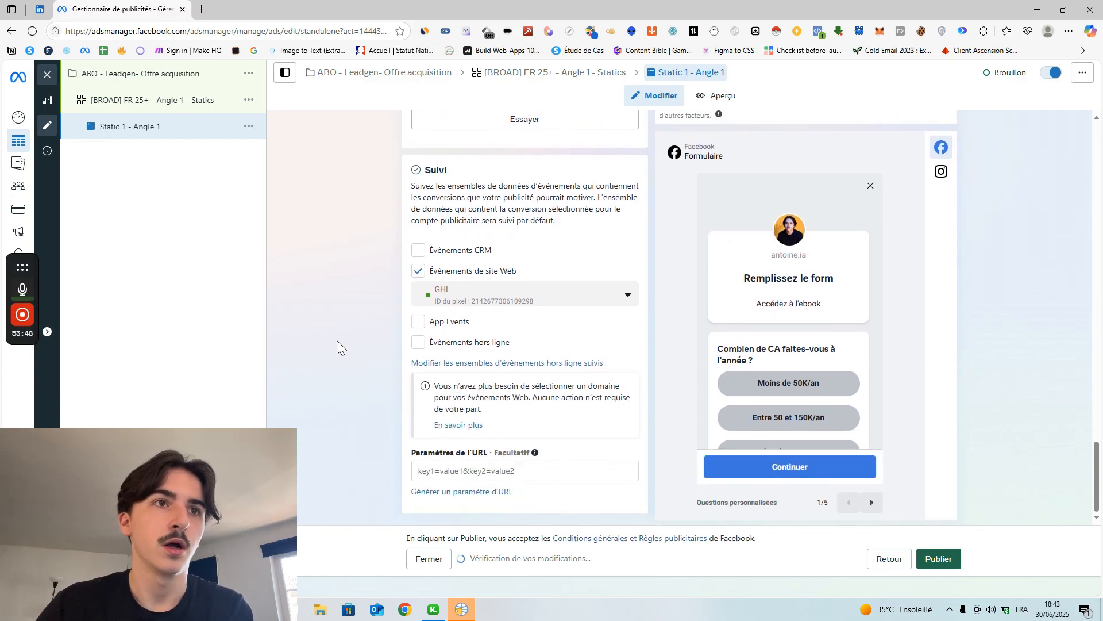
# Try the "App Events" tracking option, clear it, and turn off the website events tracking.
pyautogui.click(418, 322)
pyautogui.click(419, 322)
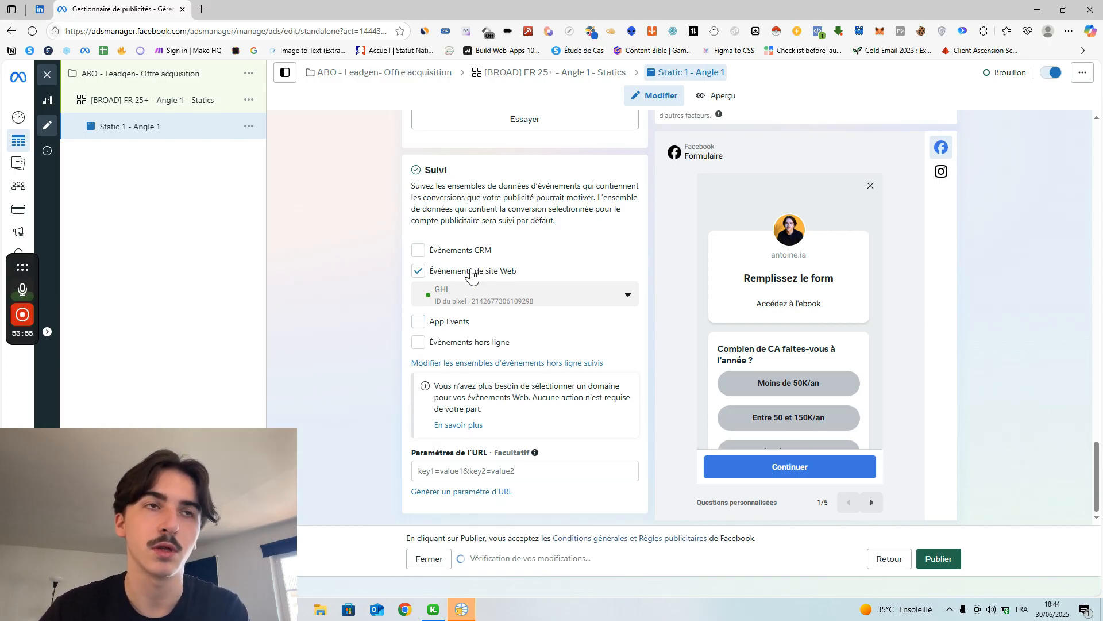
pyautogui.click(419, 273)
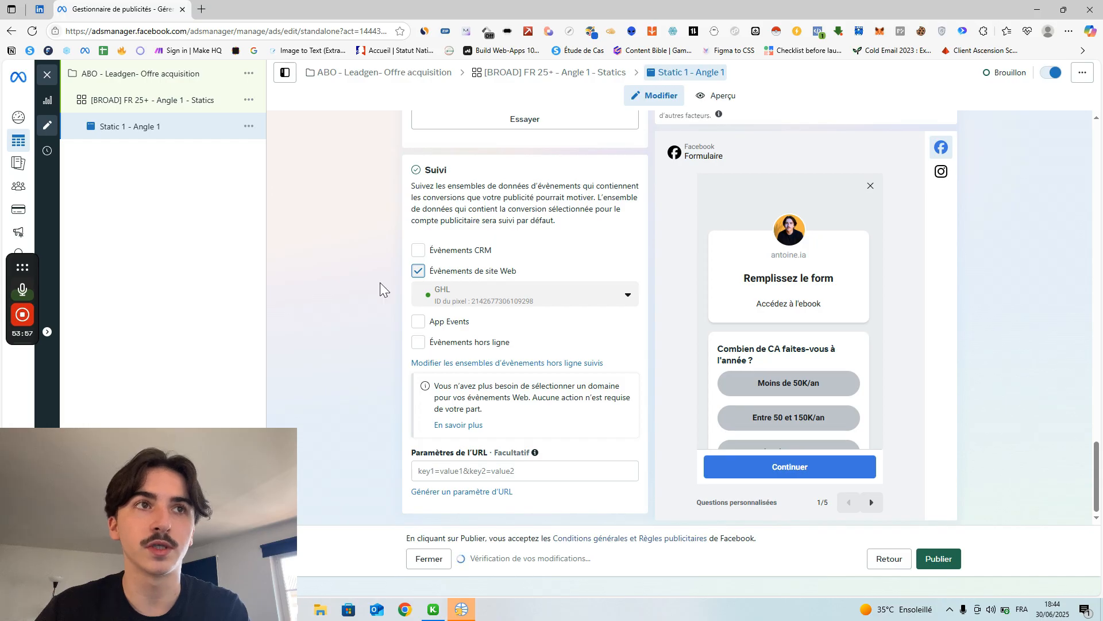
# Review the ad's media, selected instant form, tracking options and the questions in the form preview.
pyautogui.scroll(10, 380, 285)
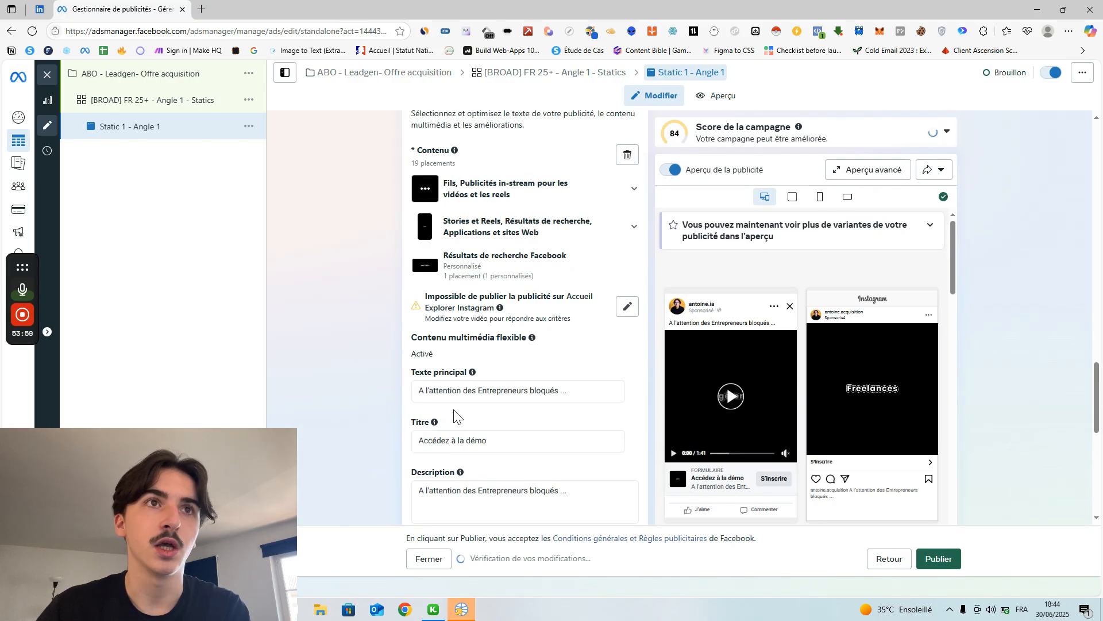
pyautogui.scroll(15, 455, 410)
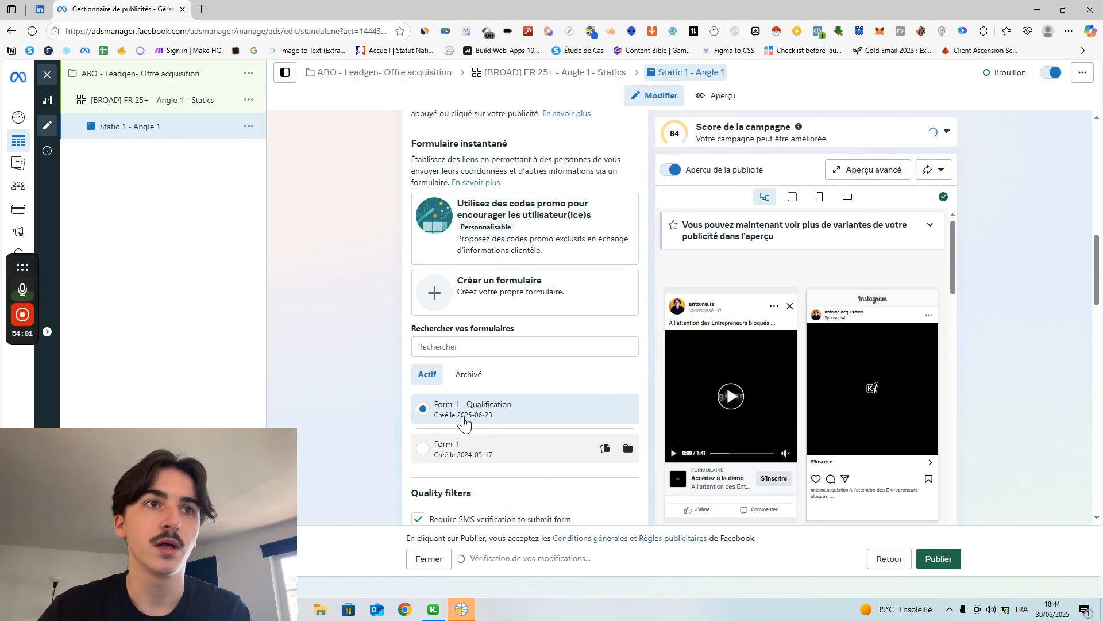
pyautogui.scroll(-20, 460, 443)
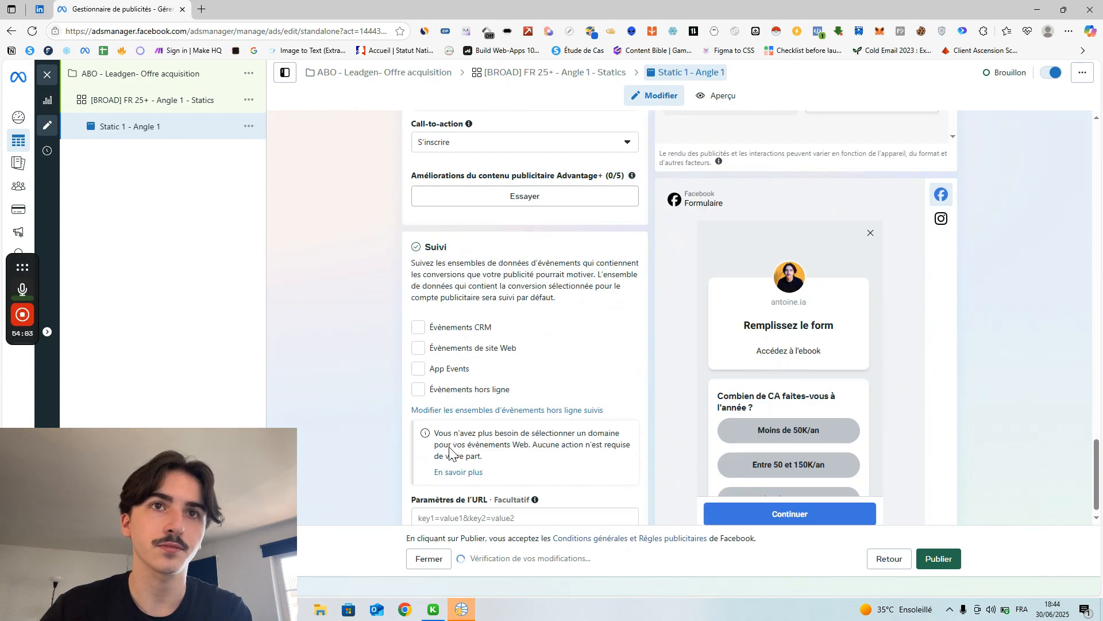
pyautogui.scroll(-1, 451, 452)
pyautogui.scroll(-2, 808, 308)
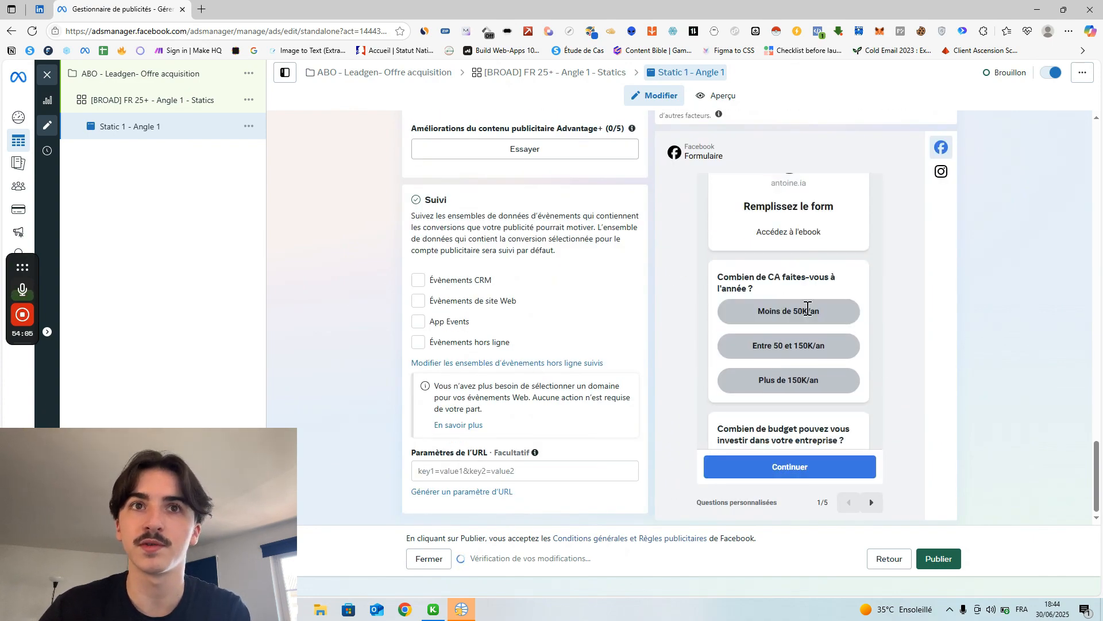
pyautogui.scroll(-3, 807, 309)
pyautogui.scroll(6, 805, 407)
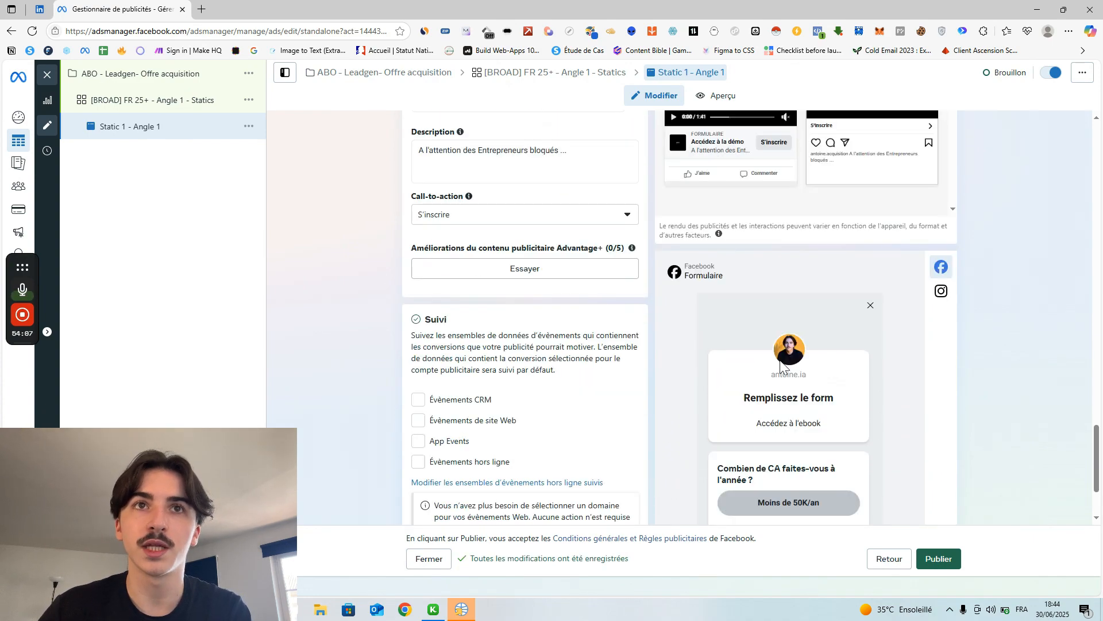
pyautogui.scroll(-3, 336, 356)
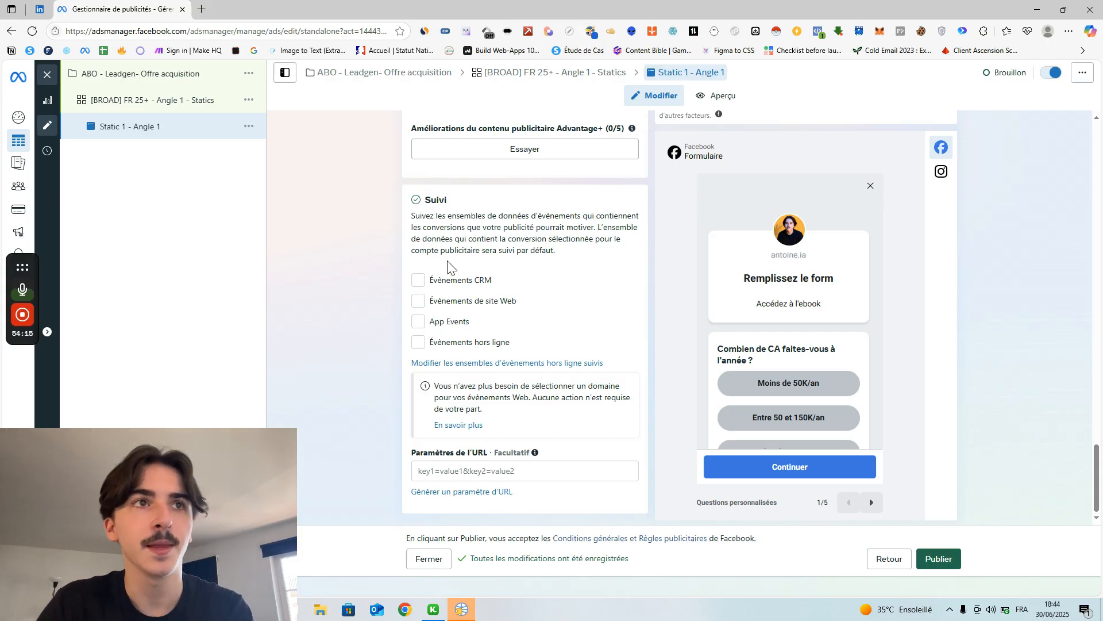
pyautogui.click(443, 282)
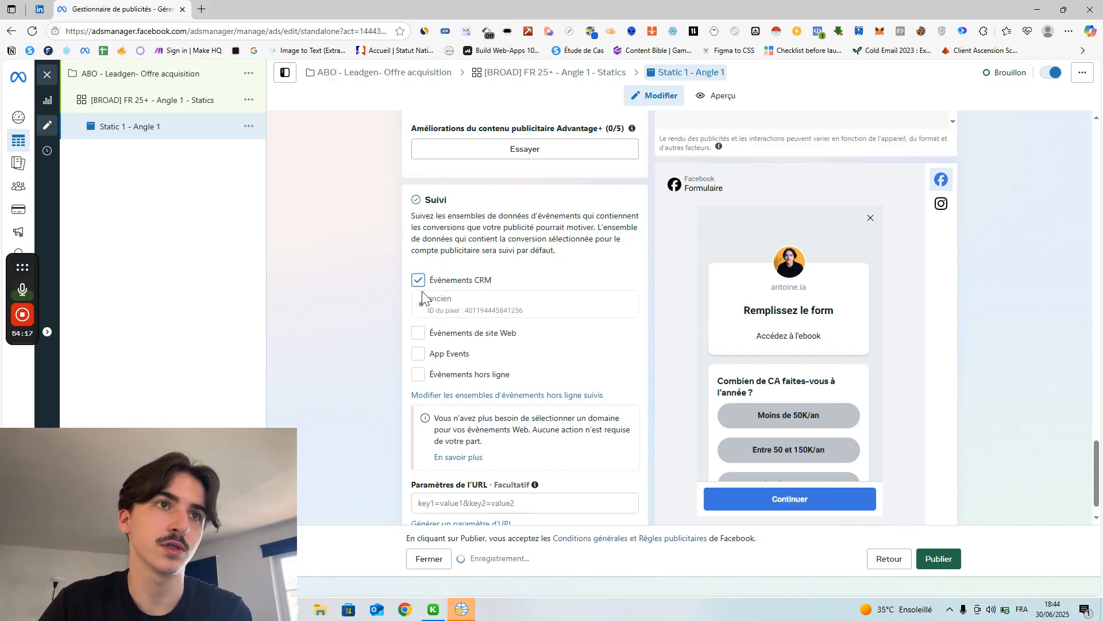
pyautogui.click(419, 285)
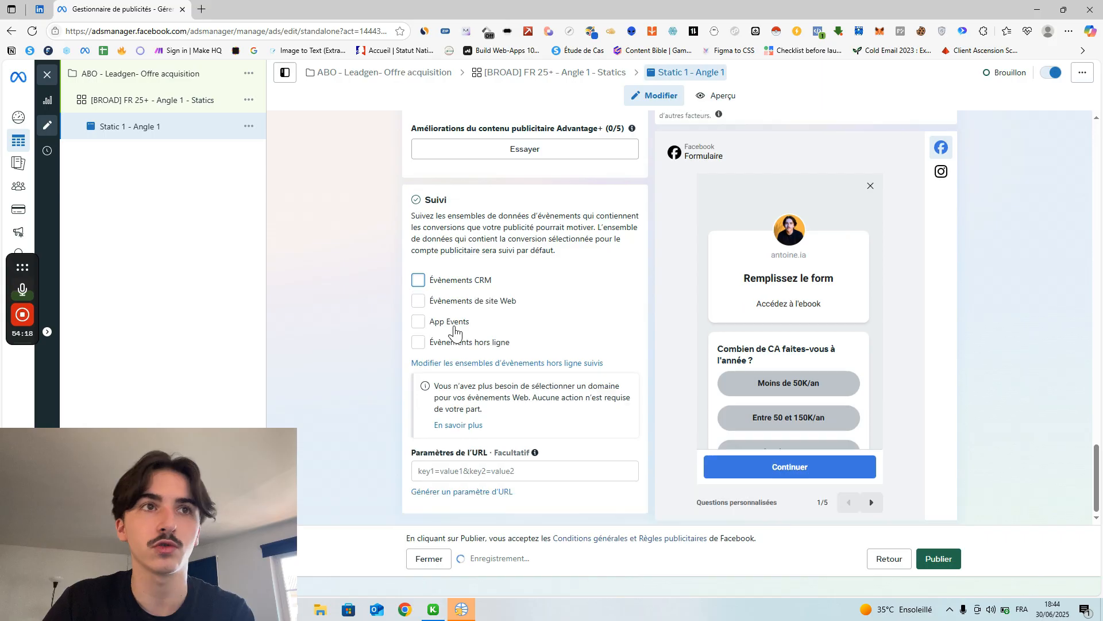
pyautogui.click(419, 302)
pyautogui.click(459, 336)
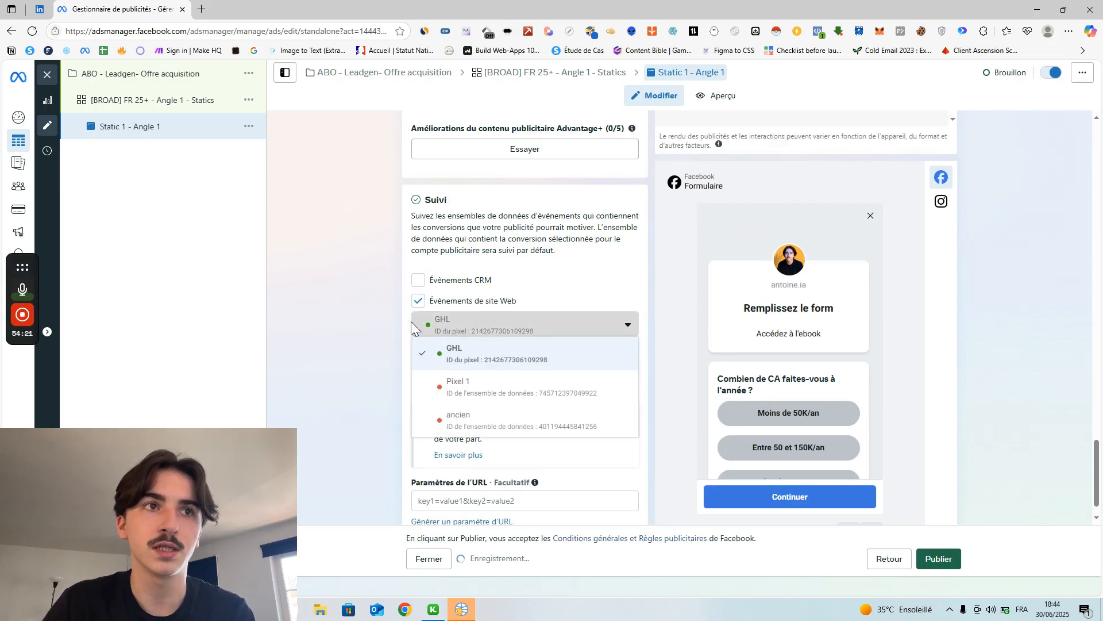
pyautogui.click(347, 358)
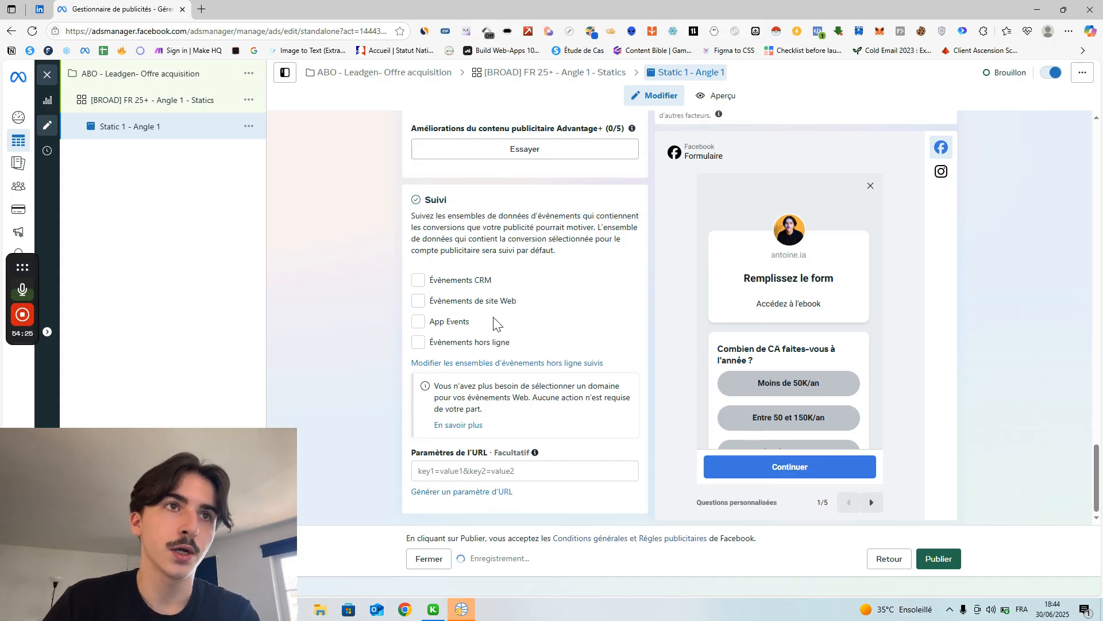
# Enable "Évènements de site Web" tracking with the GHL pixel and publish the campaign, ad set and ad.
pyautogui.click(478, 310)
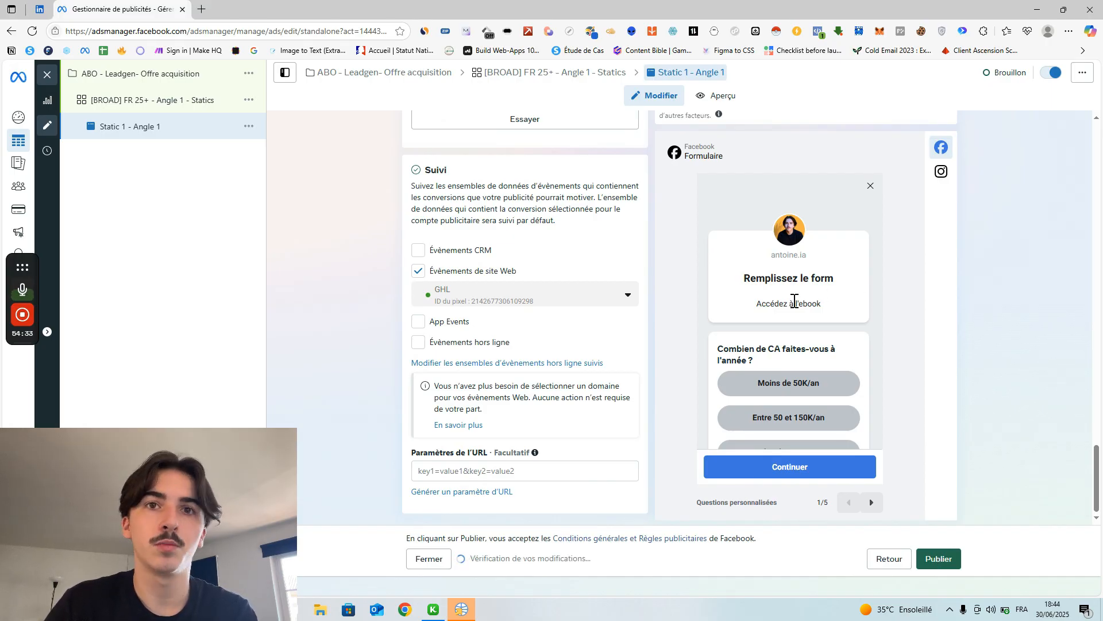
pyautogui.click(941, 552)
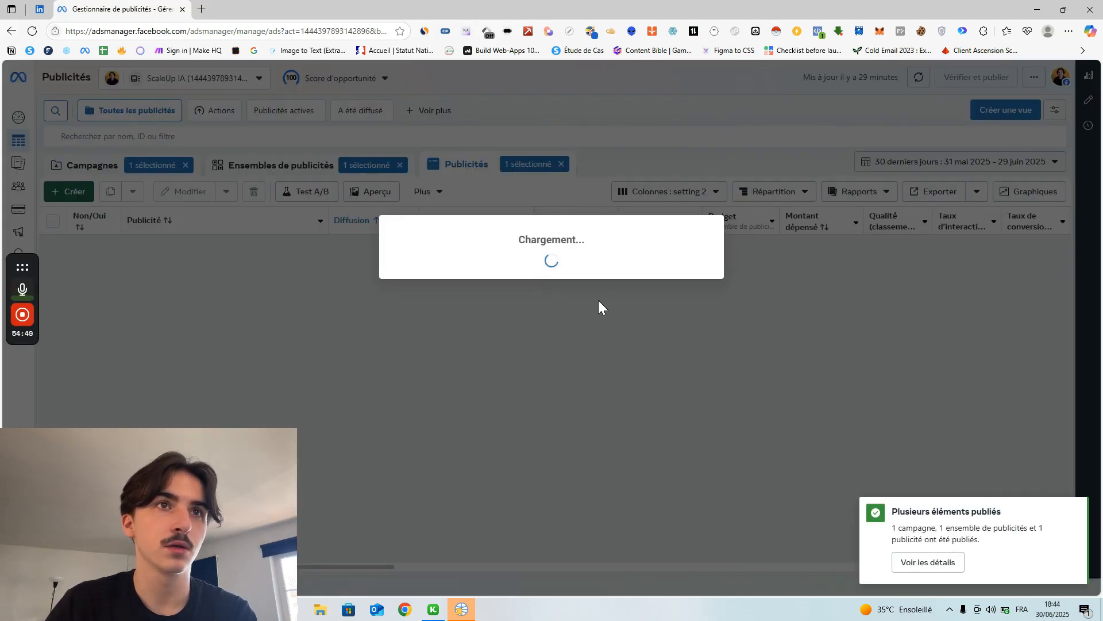
pyautogui.click(1076, 505)
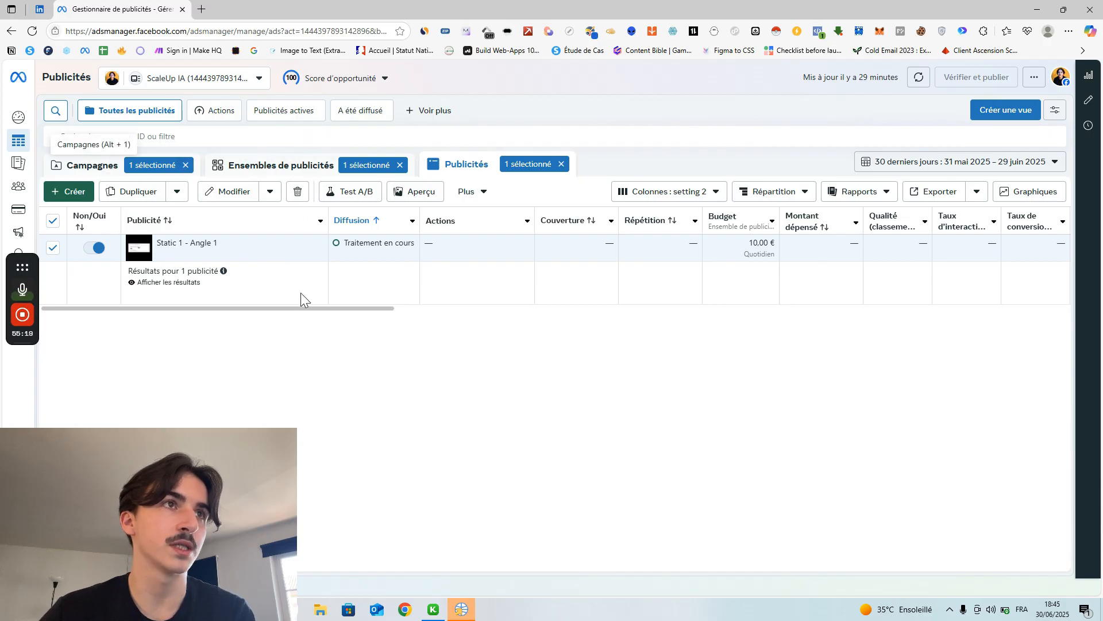
# Deselect the published ad and show the campaign's ad sets with none selected.
pyautogui.click(53, 248)
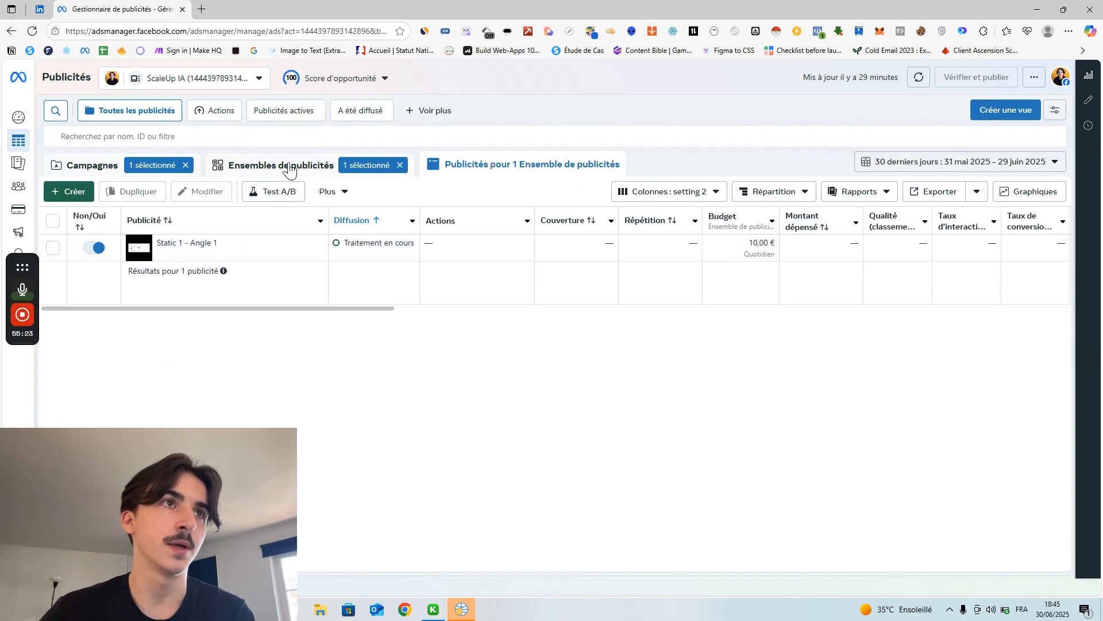
pyautogui.click(284, 167)
pyautogui.click(53, 248)
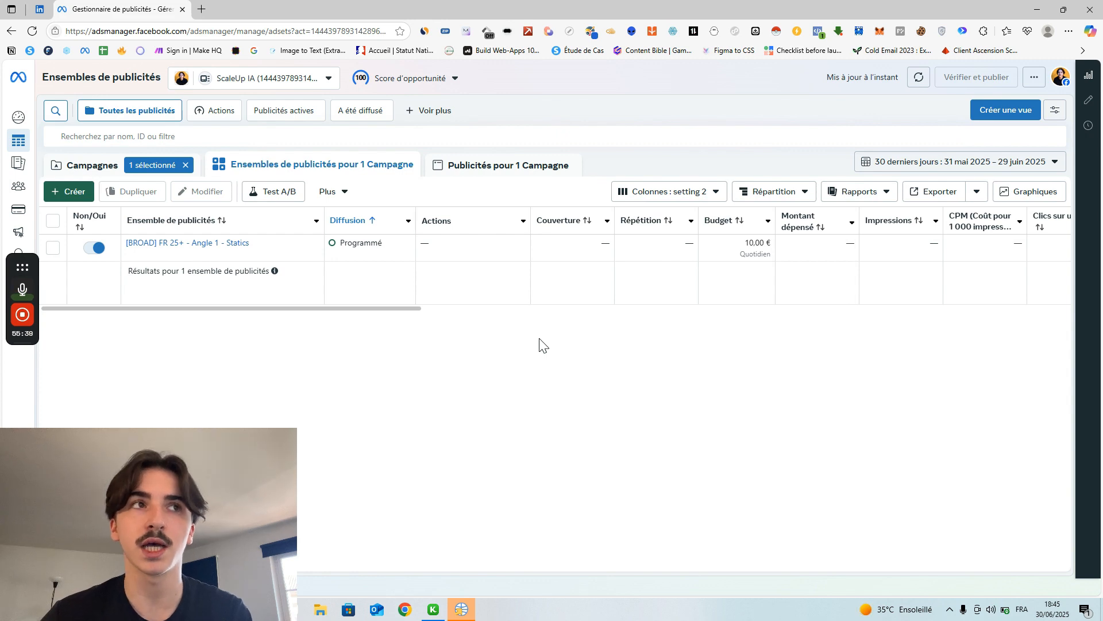
# Duplicate the "[BROAD] FR 25+ - Angle 1 - Statics" ad set with its original configuration, making 2 copies in the original campaign.
pyautogui.moveTo(227, 256)
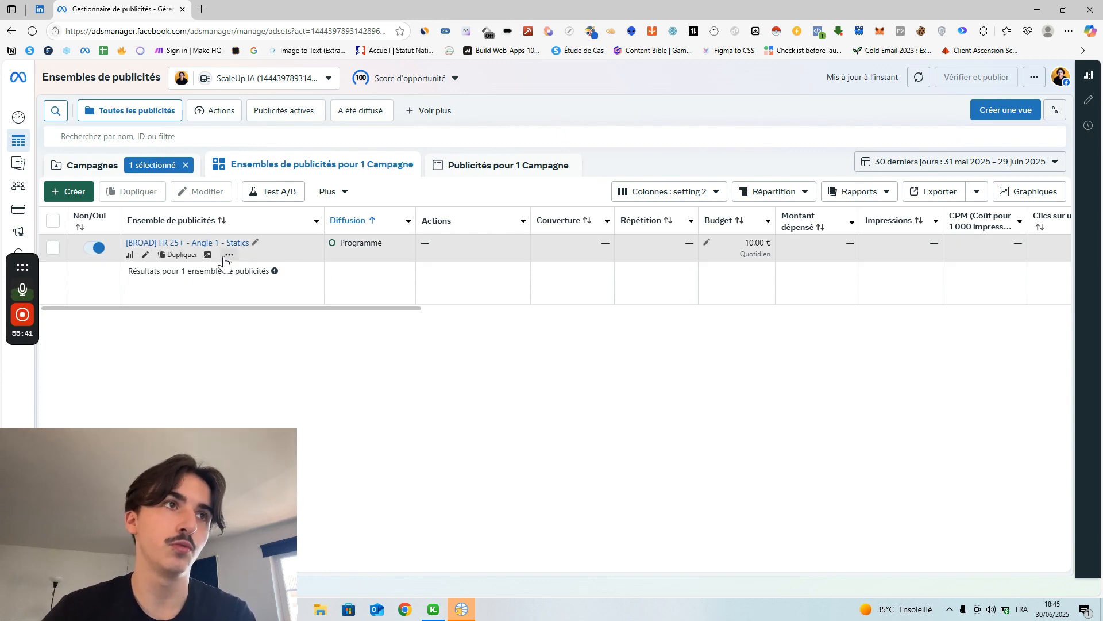
pyautogui.click(184, 255)
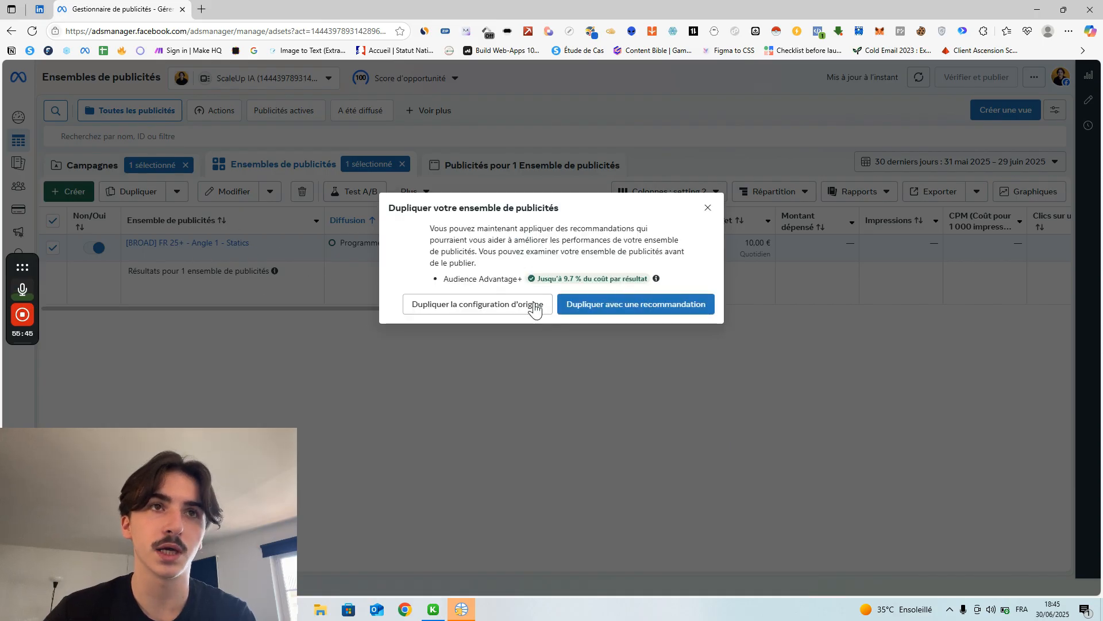
pyautogui.click(511, 308)
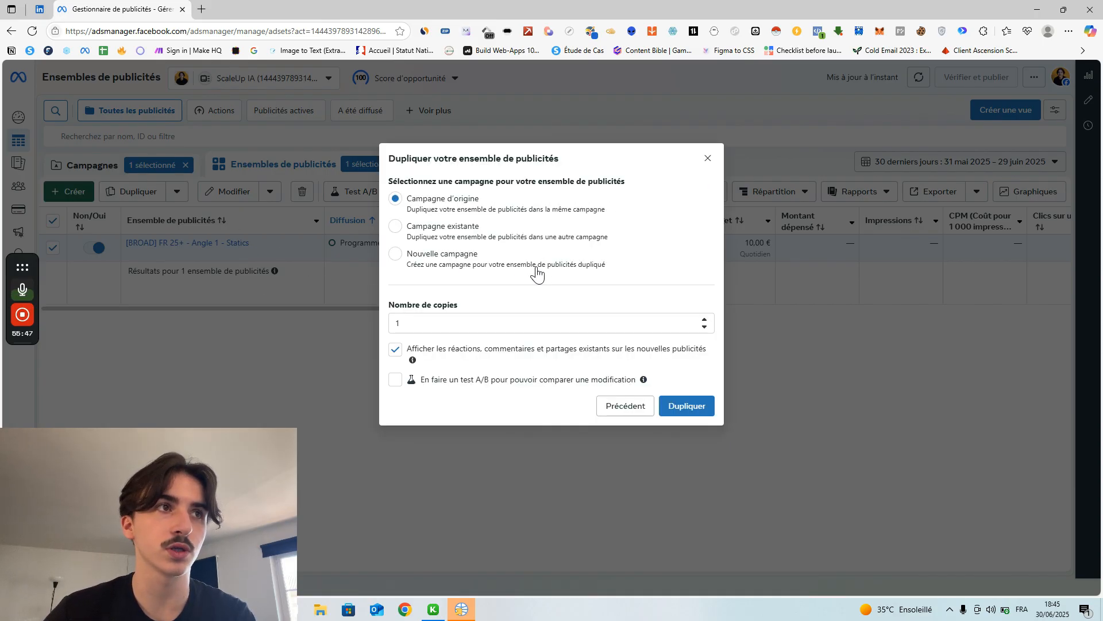
pyautogui.click(706, 325)
pyautogui.click(705, 320)
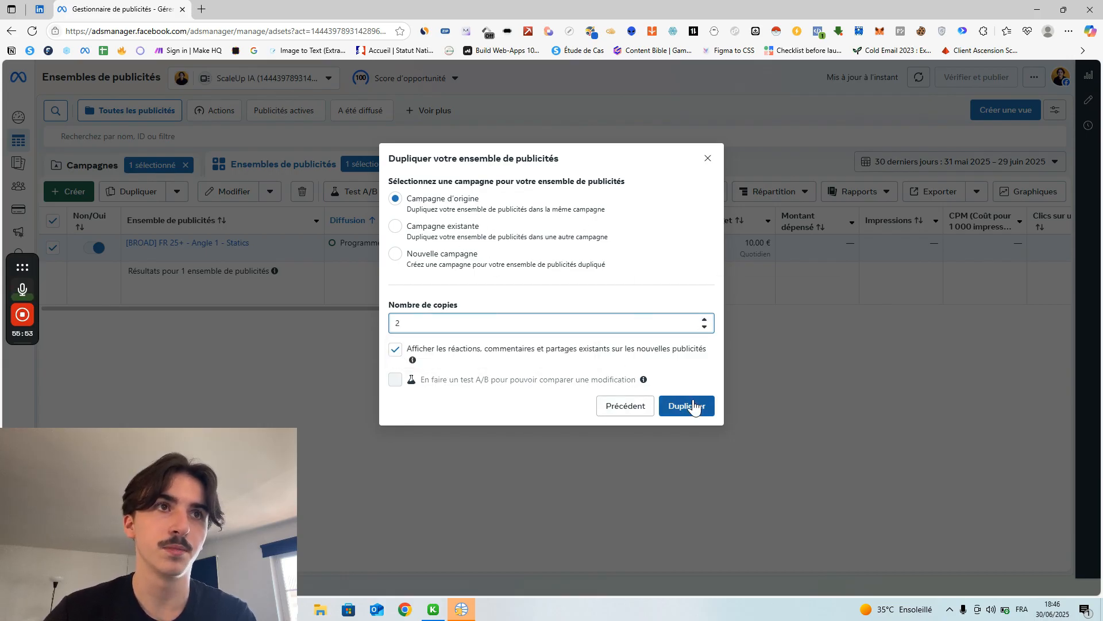
pyautogui.click(426, 228)
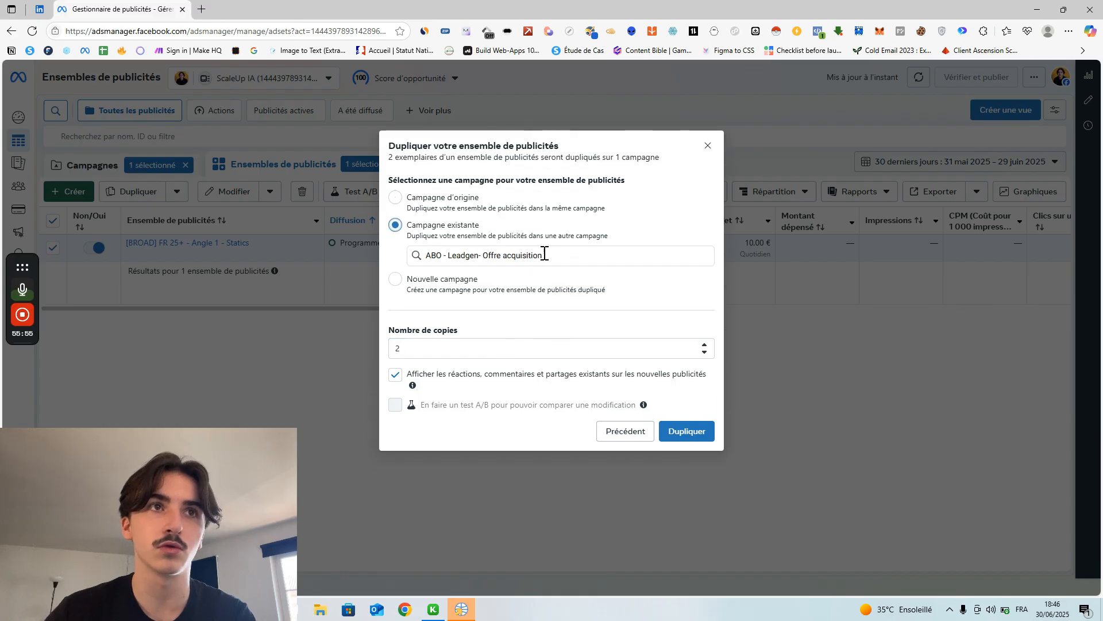
pyautogui.click(454, 279)
pyautogui.click(451, 184)
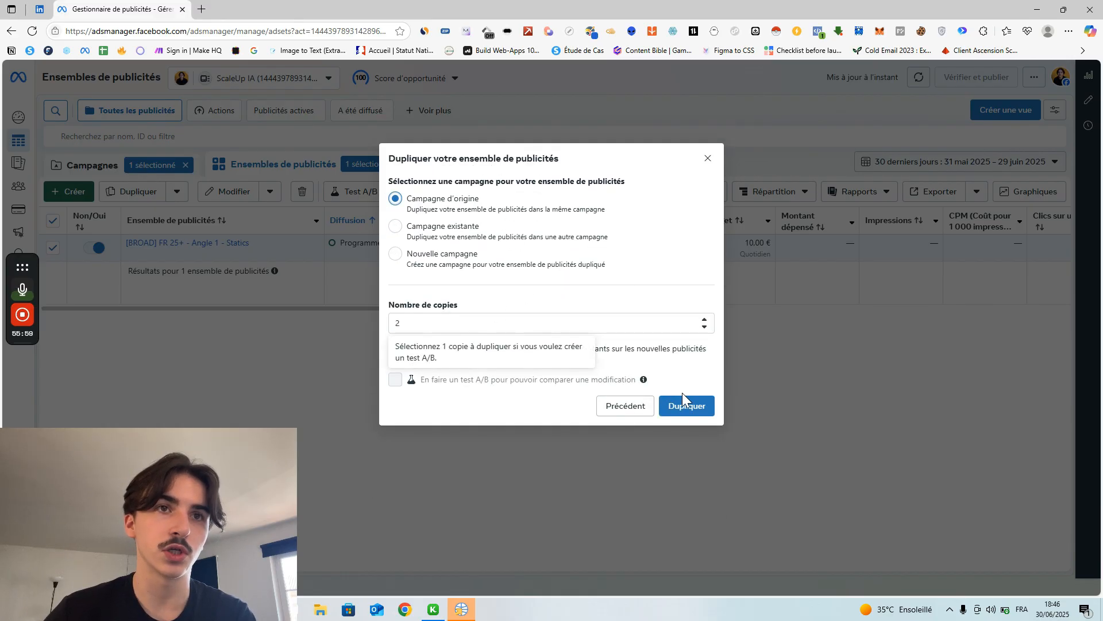
pyautogui.click(681, 403)
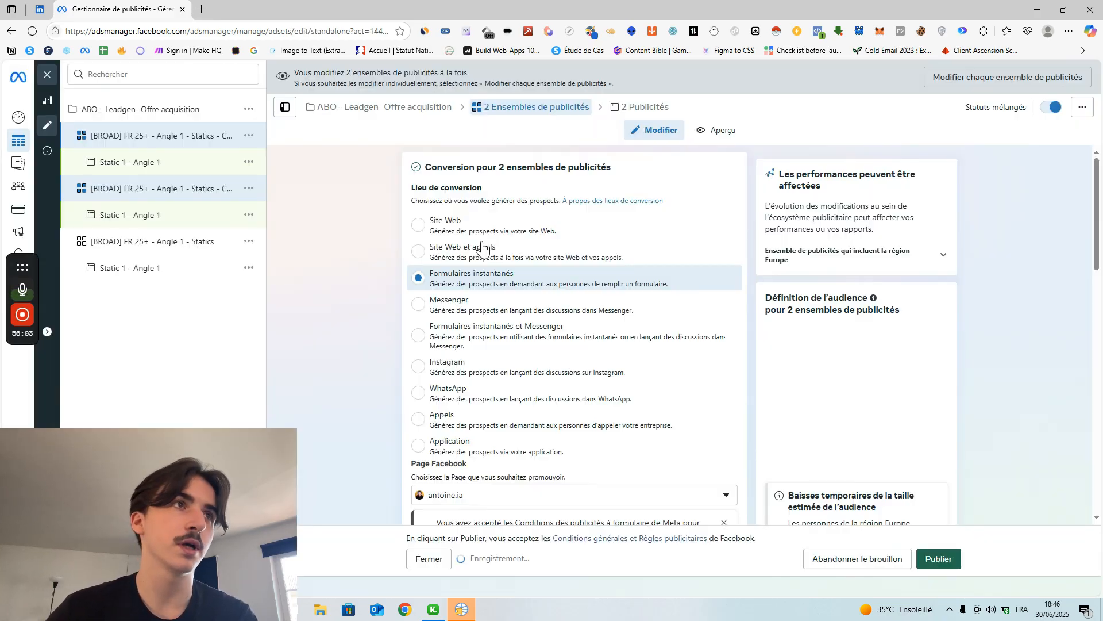
# Rename the first duplicated ad set as "[BROAD] FR 25+ - Angle 2 - Statics".
pyautogui.click(142, 144)
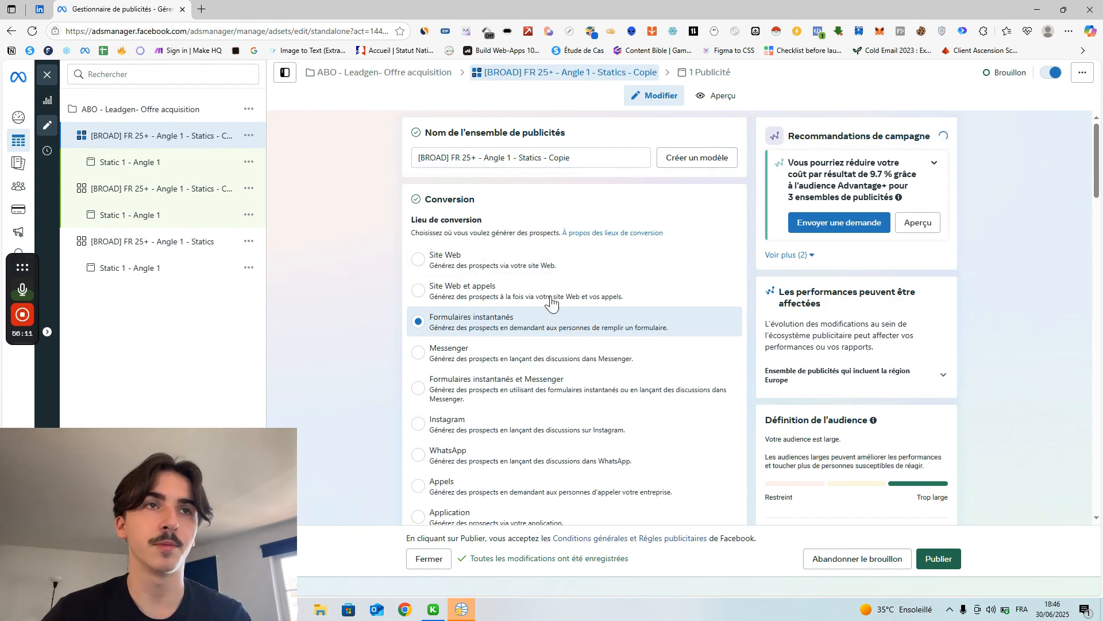
pyautogui.scroll(-10, 552, 301)
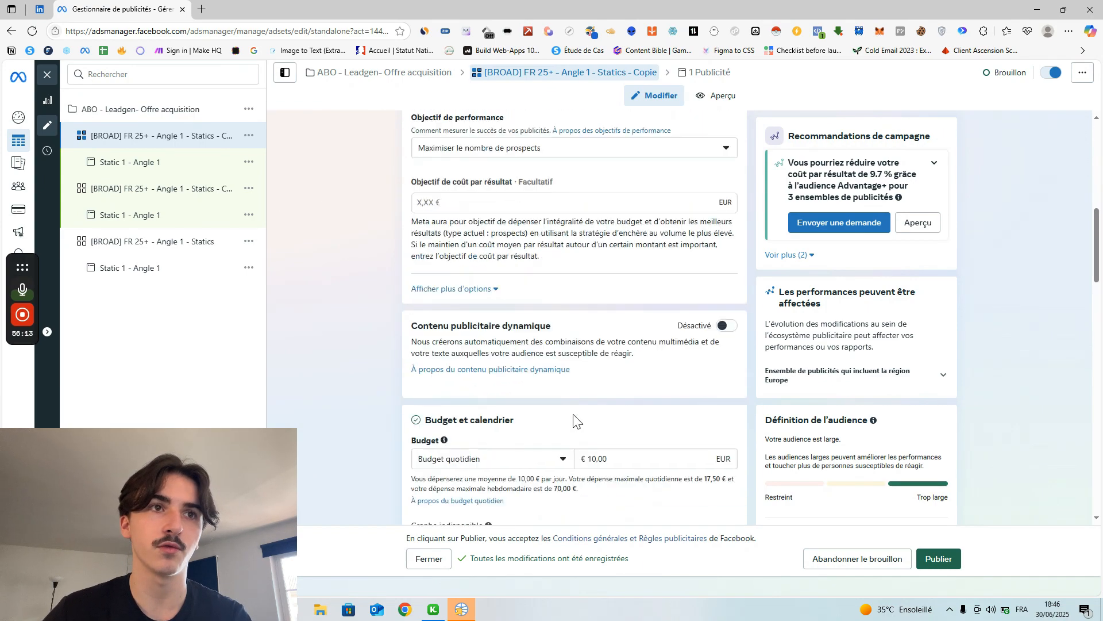
pyautogui.scroll(10, 573, 421)
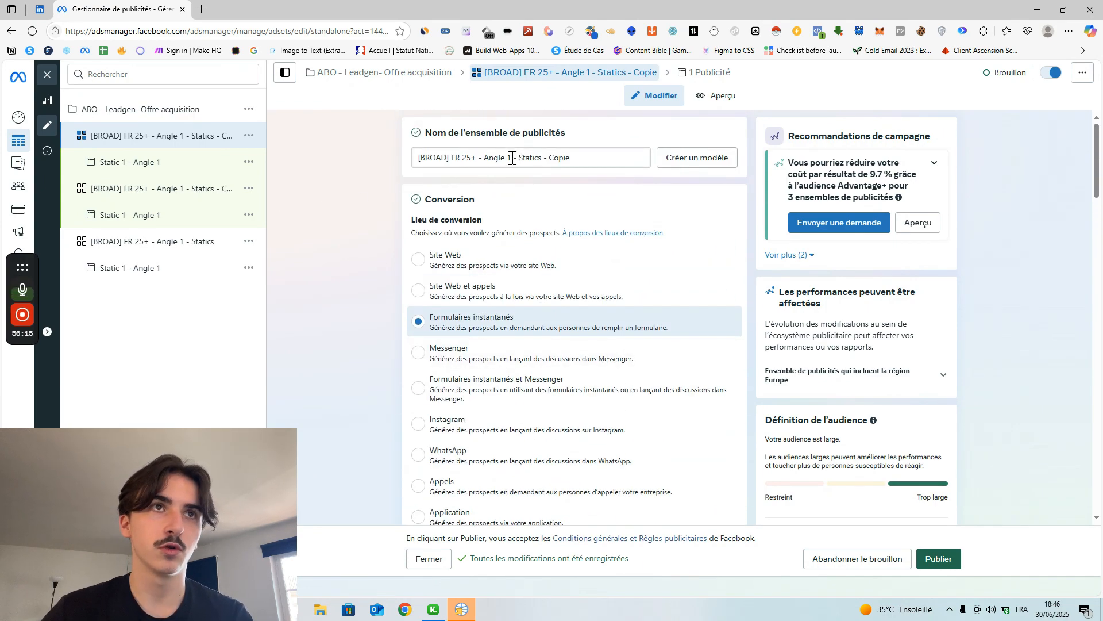
pyautogui.click(512, 159)
pyautogui.press('BackSpace')
pyautogui.press('capslock')
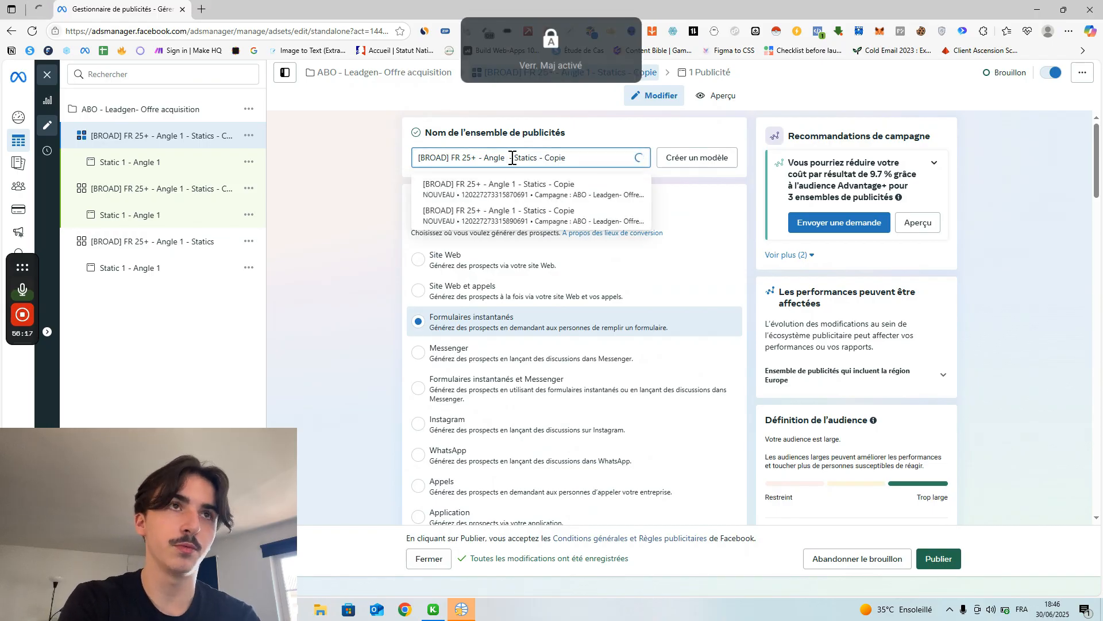
pyautogui.write('2')
pyautogui.press('capslock')
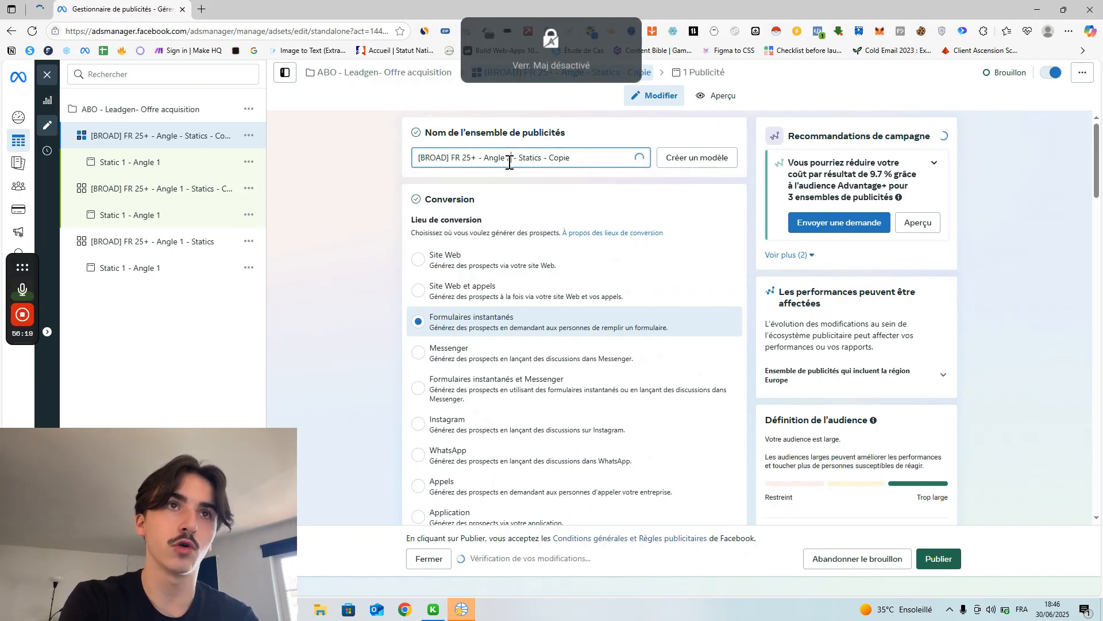
pyautogui.doubleClick(560, 158)
pyautogui.press('BackSpace')
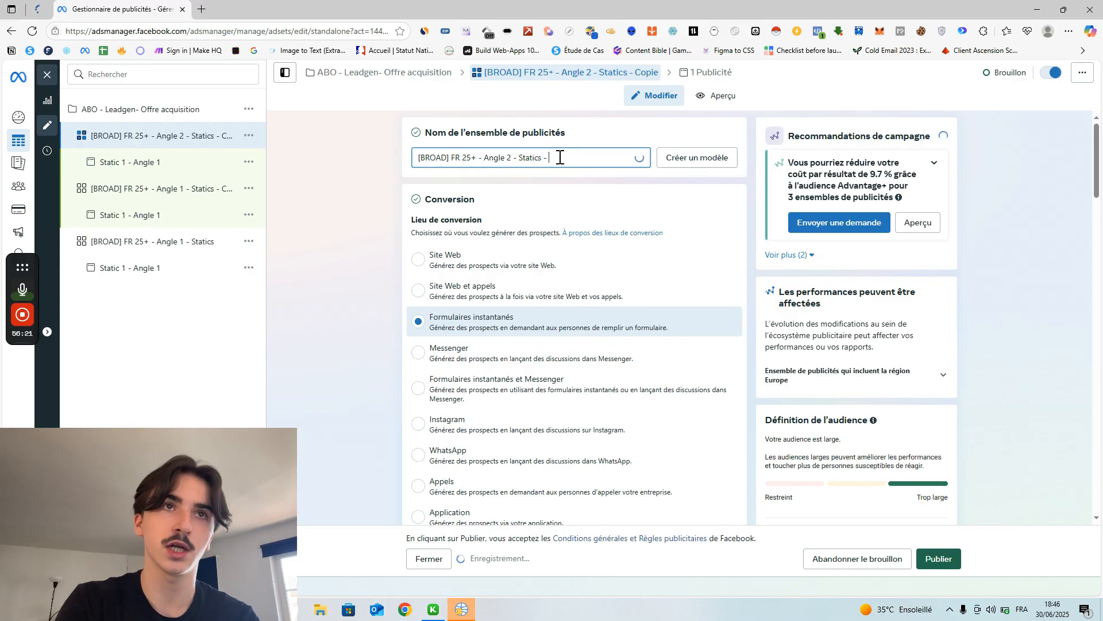
pyautogui.press('BackSpace')
pyautogui.press('BackSpace')
pyautogui.press('BackSpace')
pyautogui.click(320, 177)
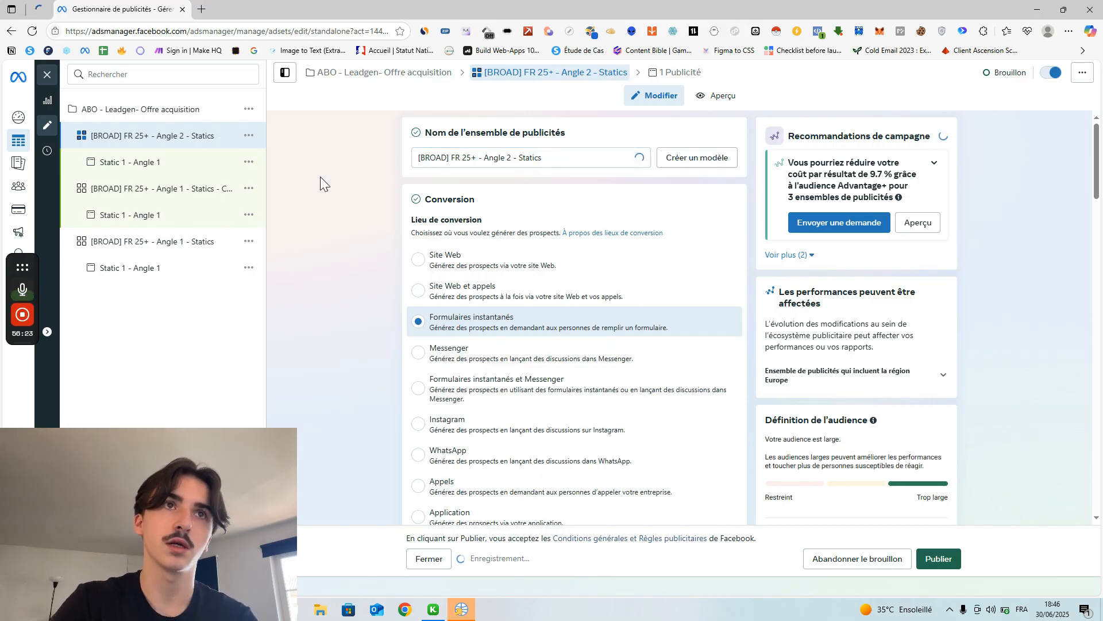
# Review the Angle 2 ad set's schedule, audience and placements, and its ad's media, texts and call-to-action.
pyautogui.scroll(-15, 644, 356)
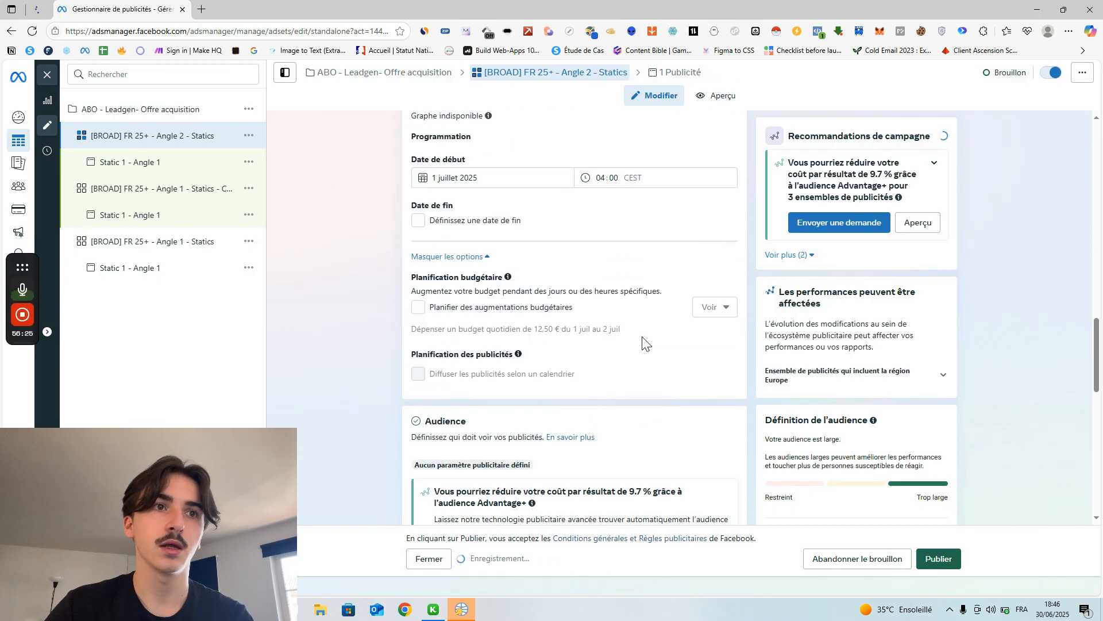
pyautogui.scroll(-12, 644, 344)
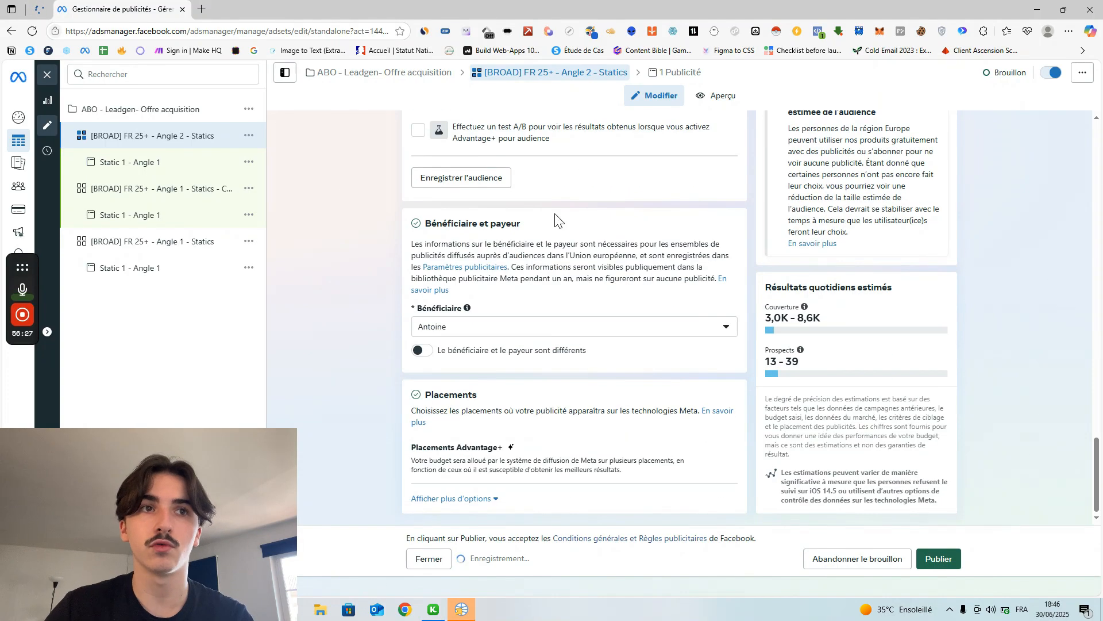
pyautogui.click(203, 161)
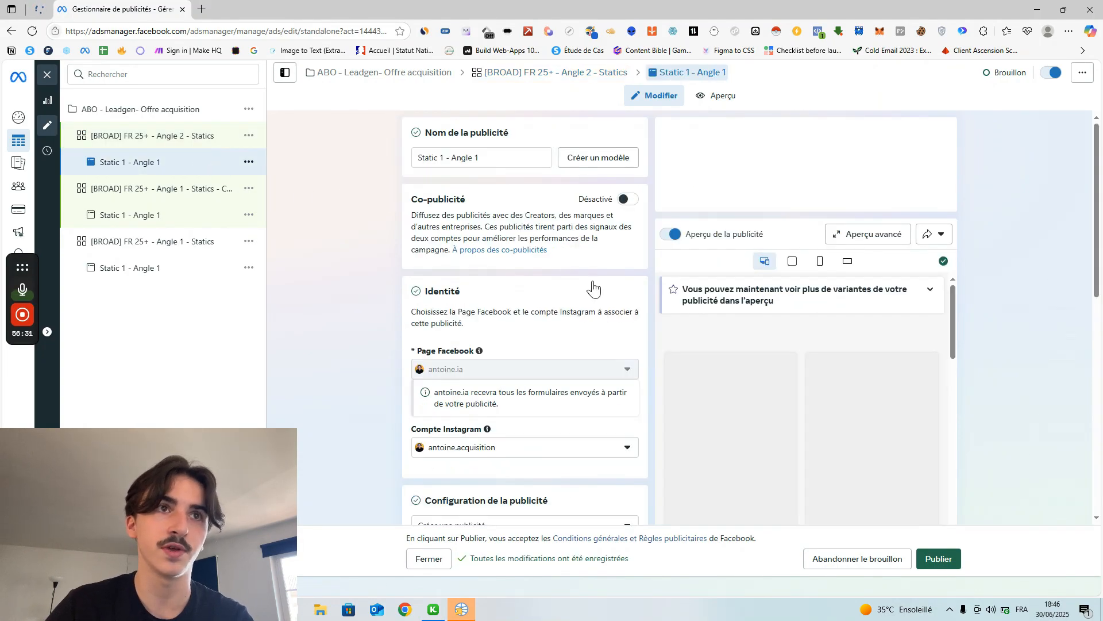
pyautogui.scroll(-12, 586, 285)
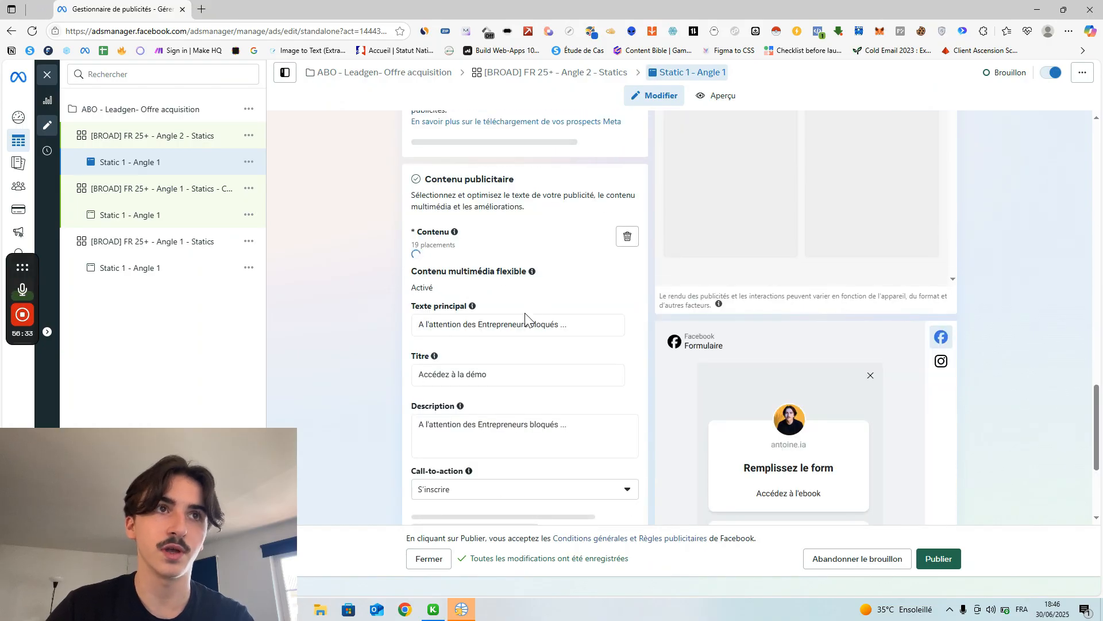
pyautogui.scroll(-3, 490, 345)
pyautogui.scroll(6, 511, 379)
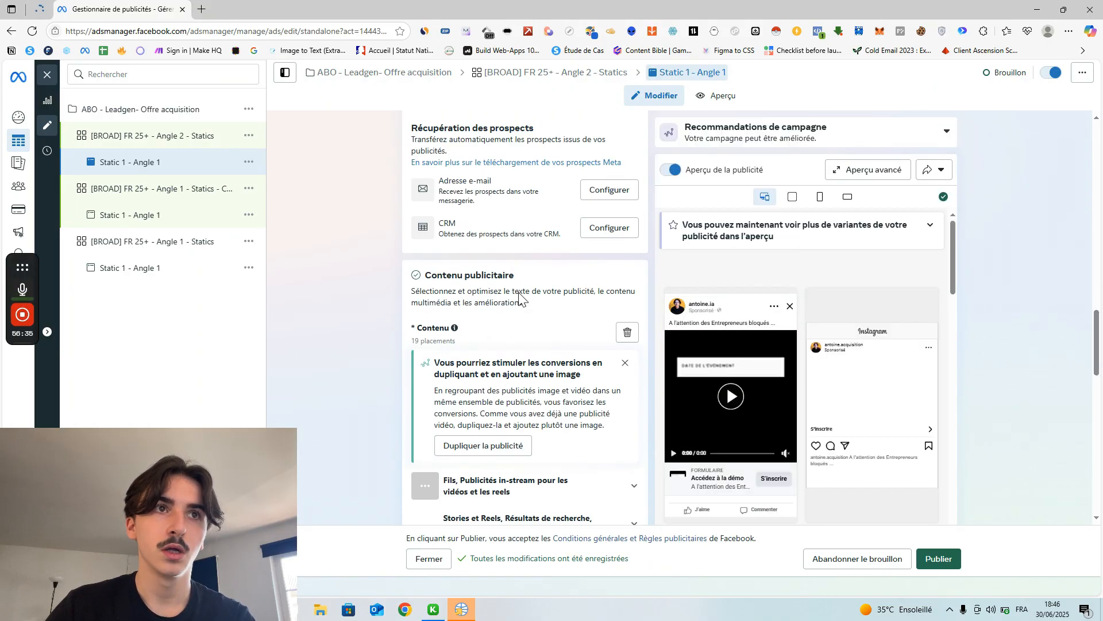
pyautogui.scroll(-3, 603, 437)
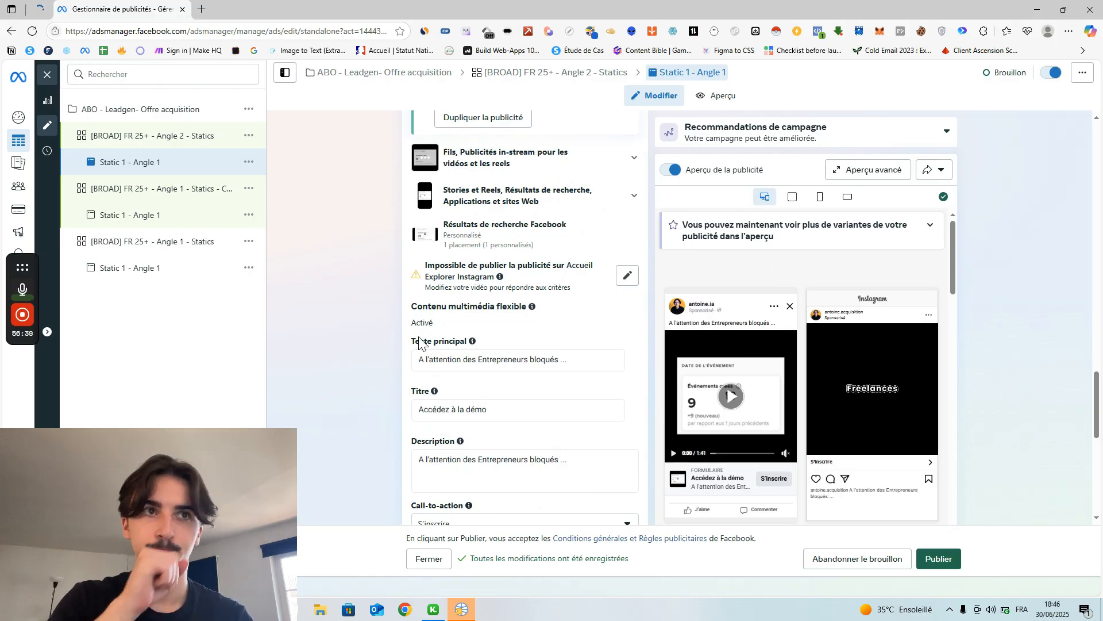
pyautogui.scroll(-3, 423, 341)
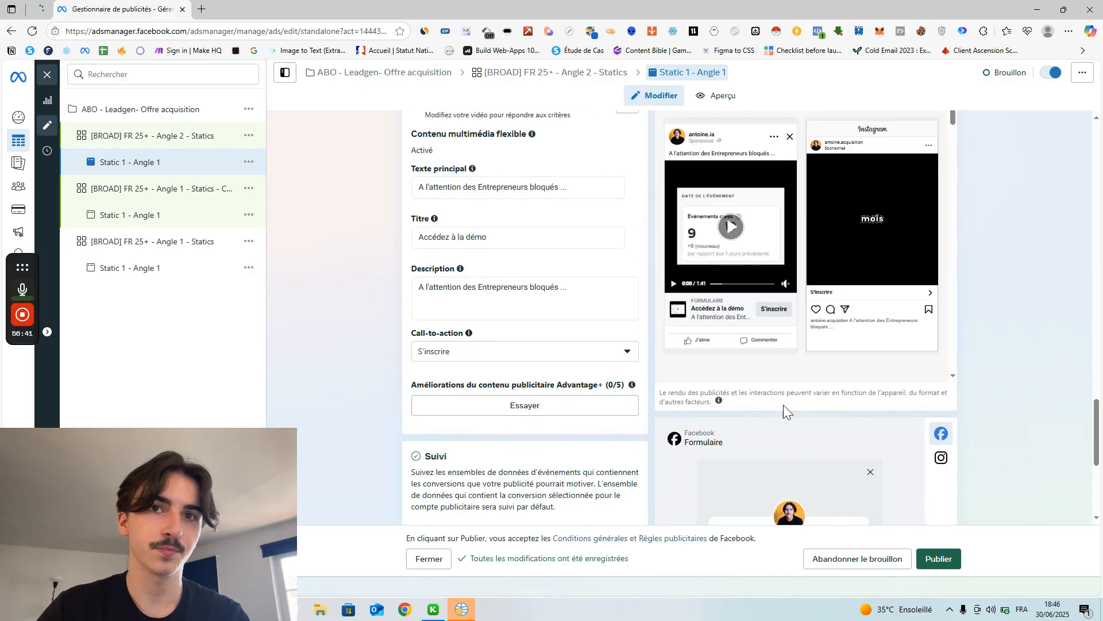
# Look at the remaining ad set copy, close the editor without publishing the drafts, and clear the ad set selection.
pyautogui.click(178, 190)
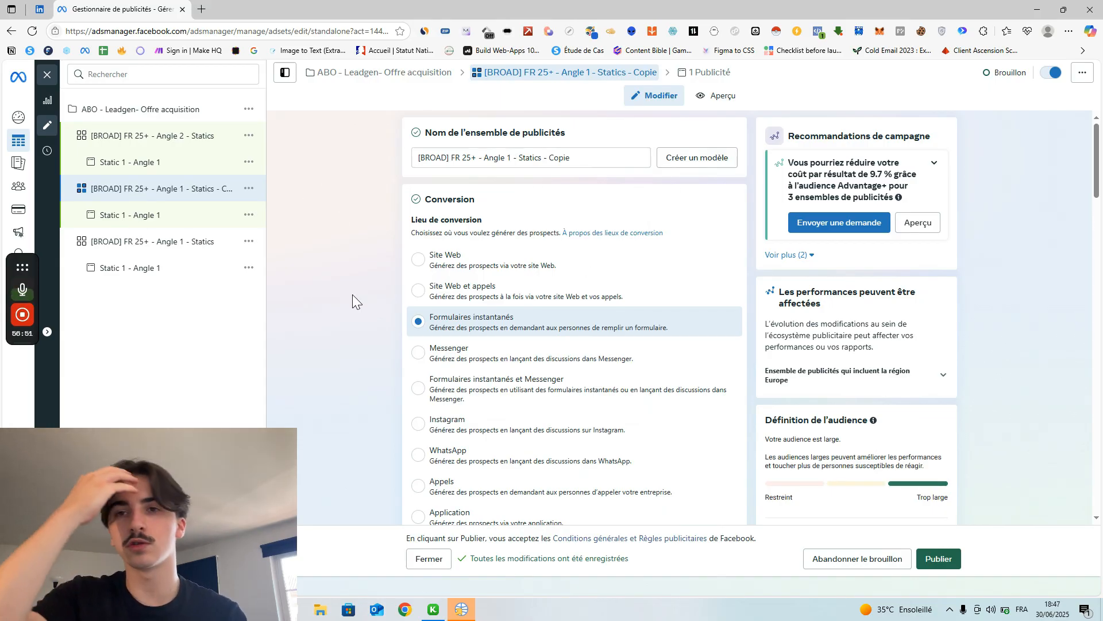
pyautogui.click(47, 75)
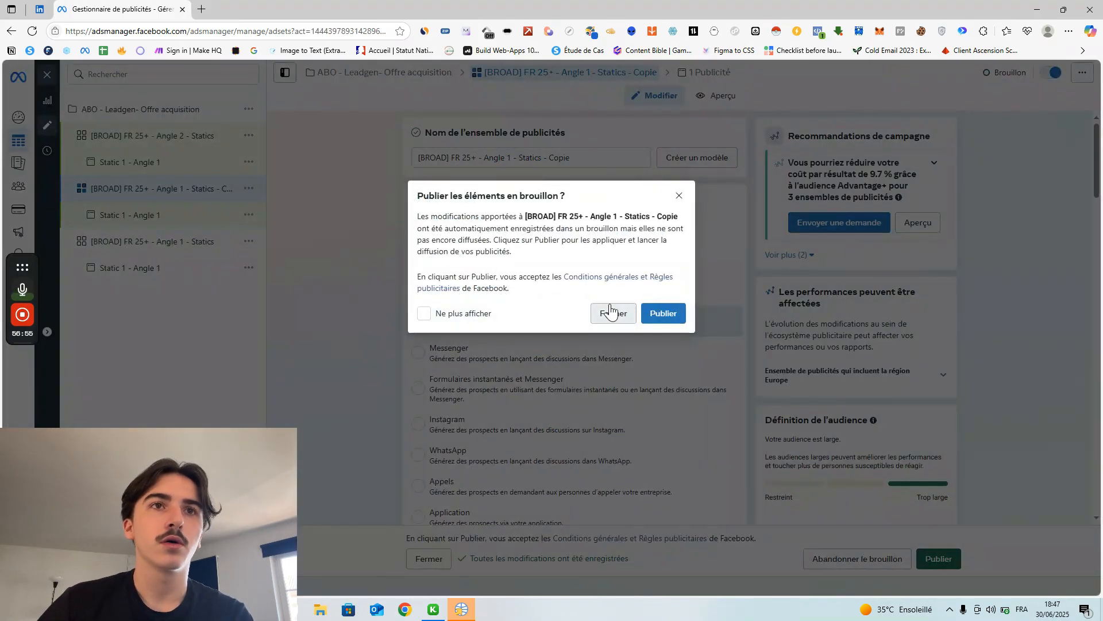
pyautogui.click(610, 310)
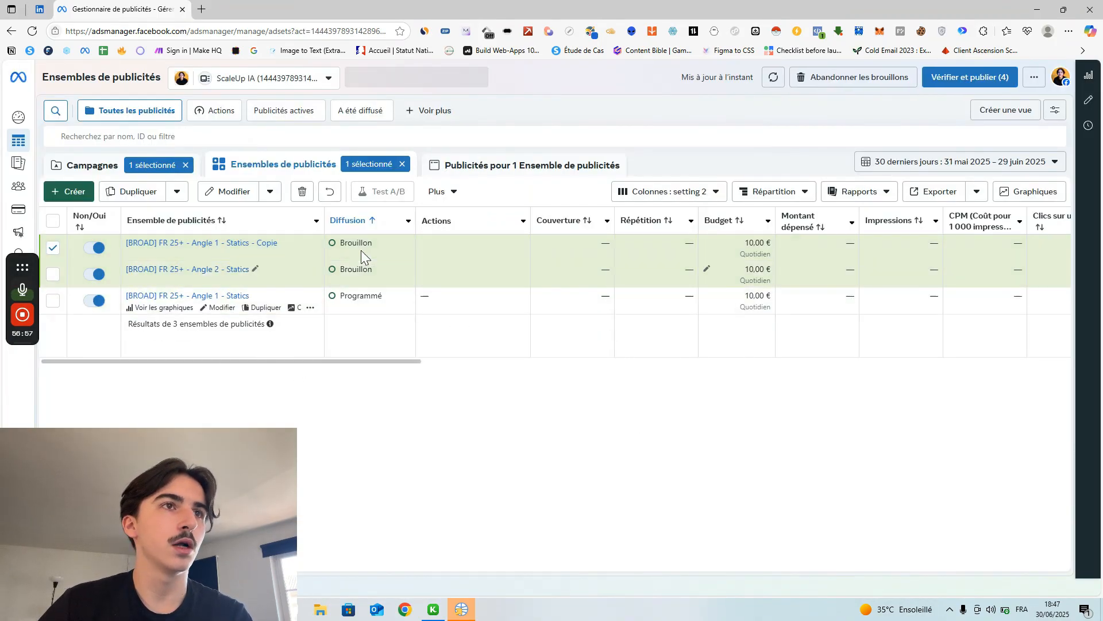
pyautogui.click(53, 247)
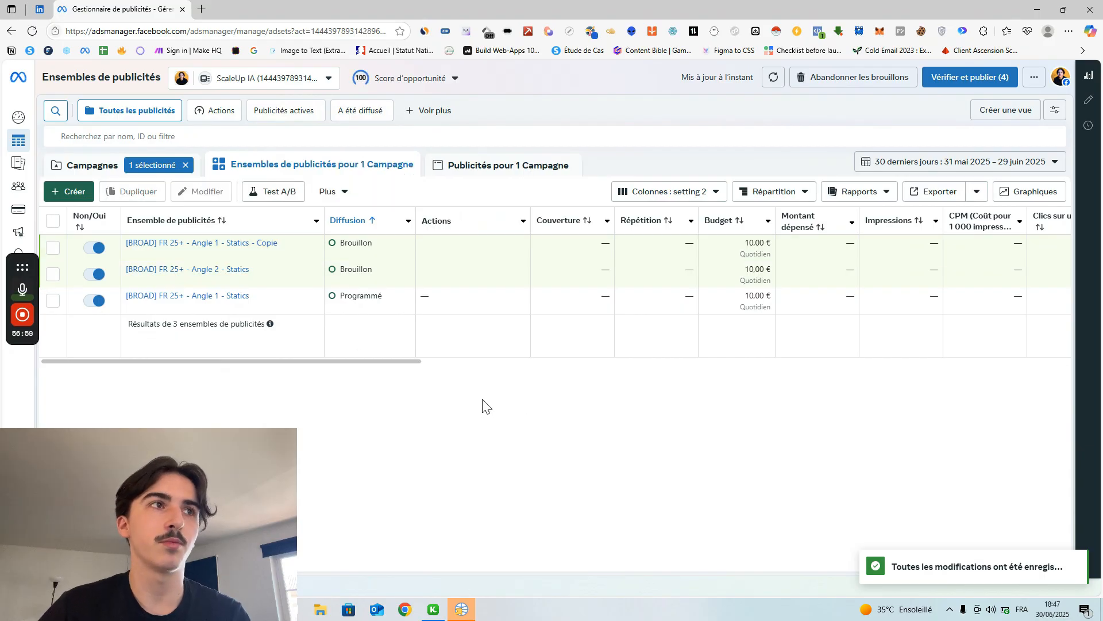